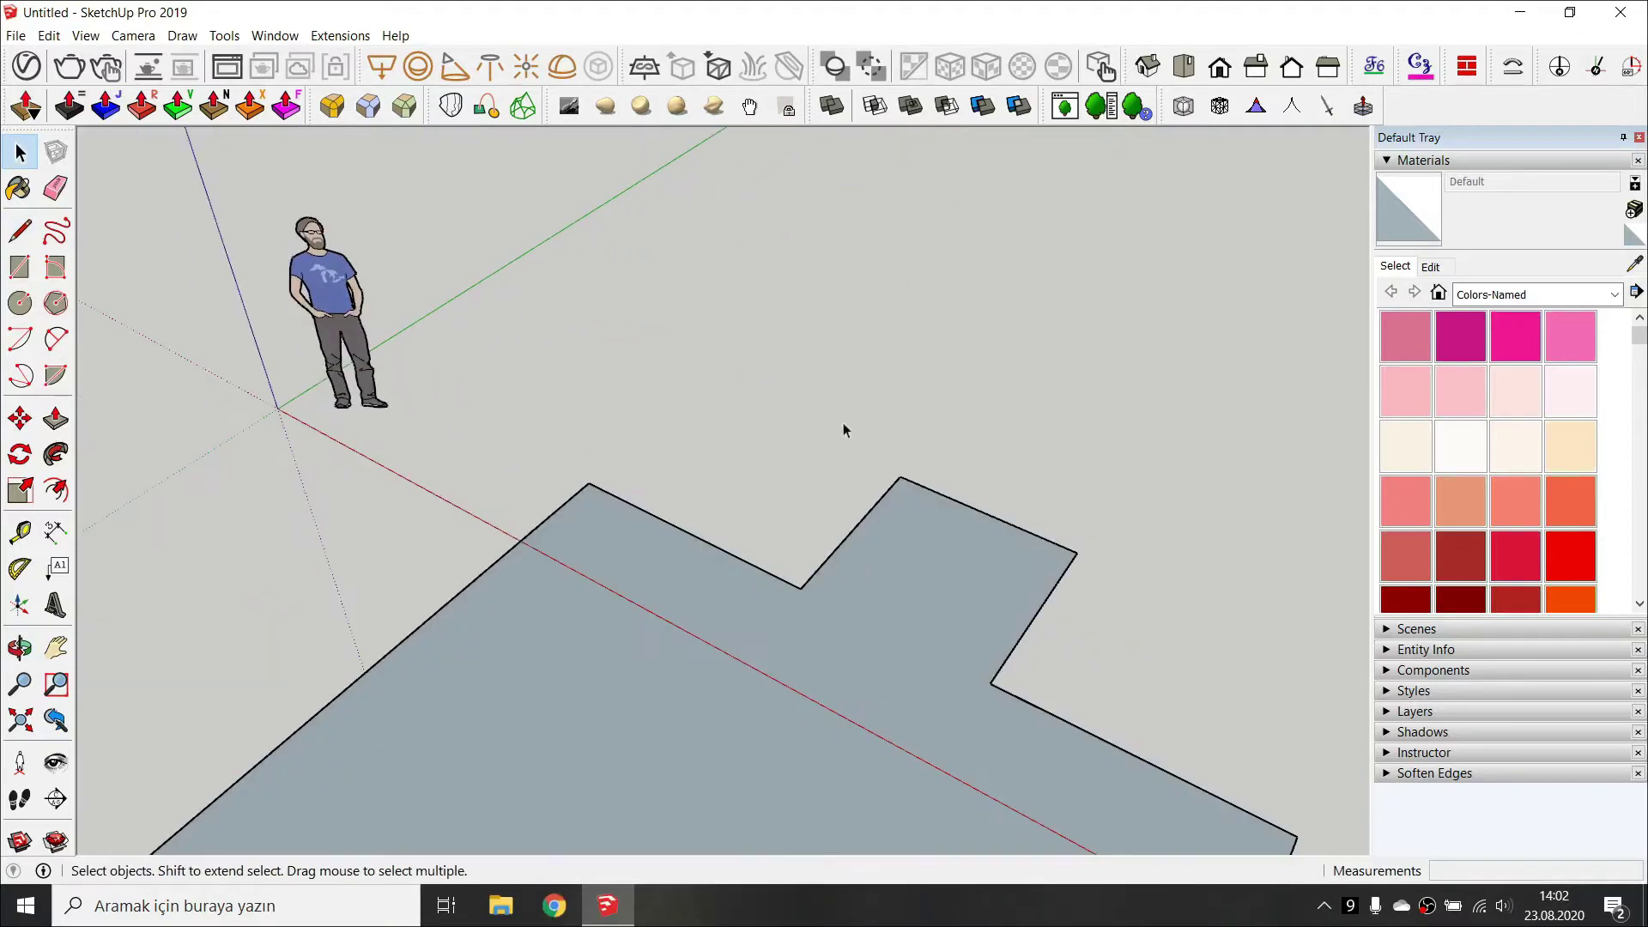
Move the outer edge of the floor outline's projecting alcove inward along the green axis by 60 cm.
click(1072, 548)
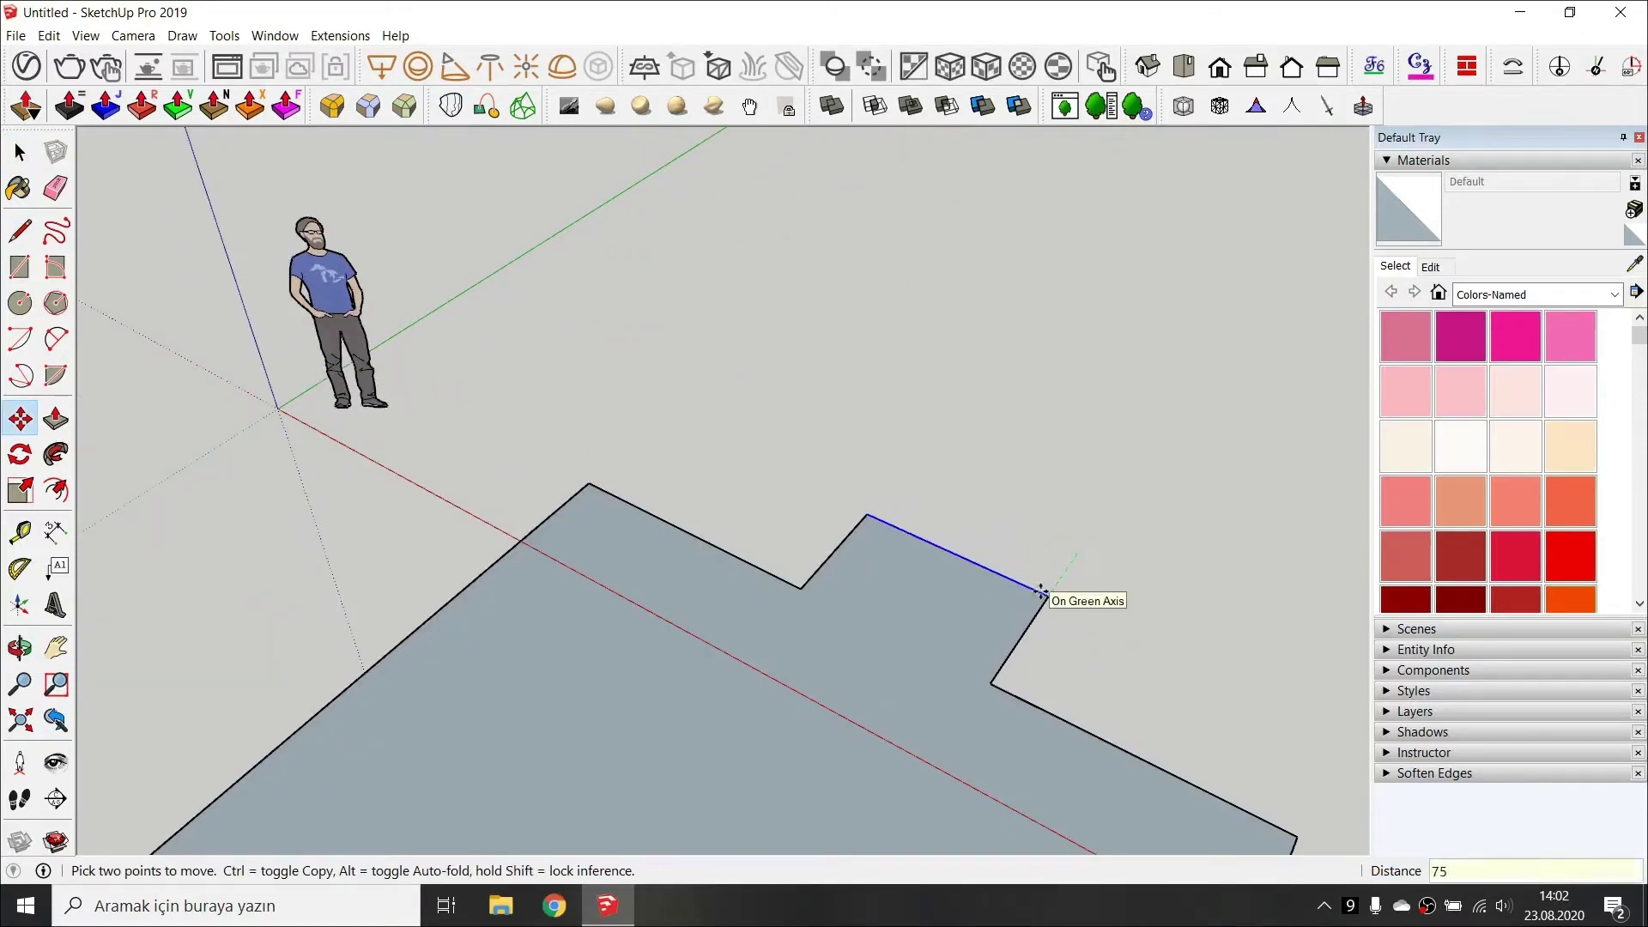
key(Return)
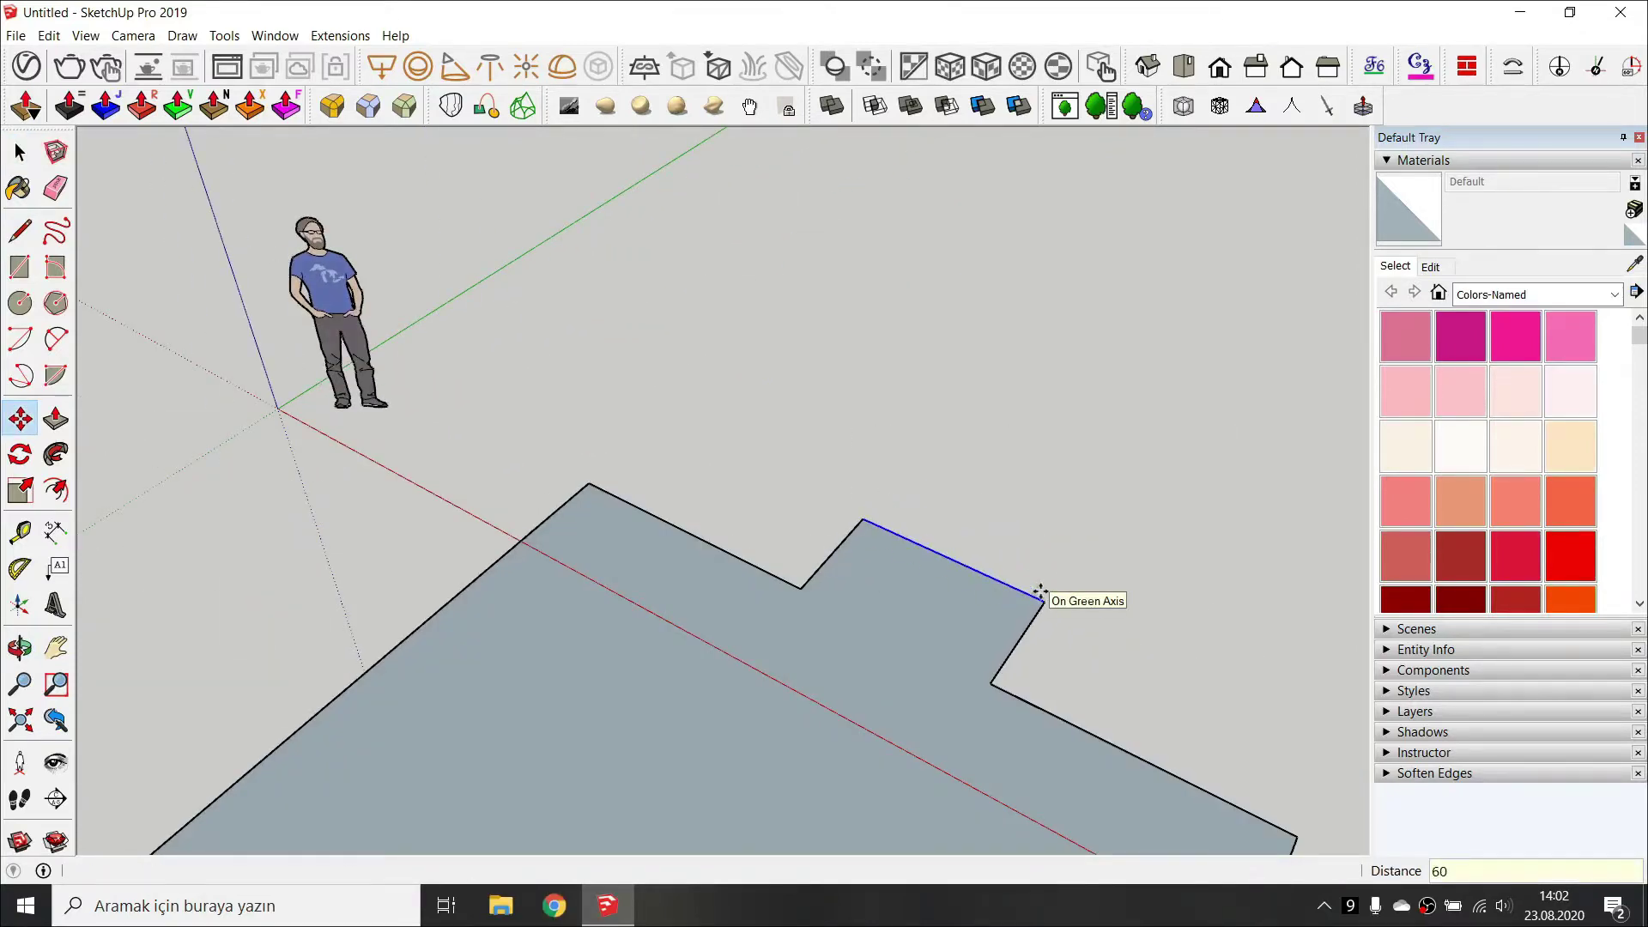
key(Return)
key(space)
Offset the floor face's outline outward to the wall thickness and delete the inner face, leaving a ring-shaped wall outline.
middle_drag(1040, 592, 1063, 622)
scroll(952, 639, down, 2)
shift+middle_drag(935, 644, 860, 537)
click(861, 537)
key(f)
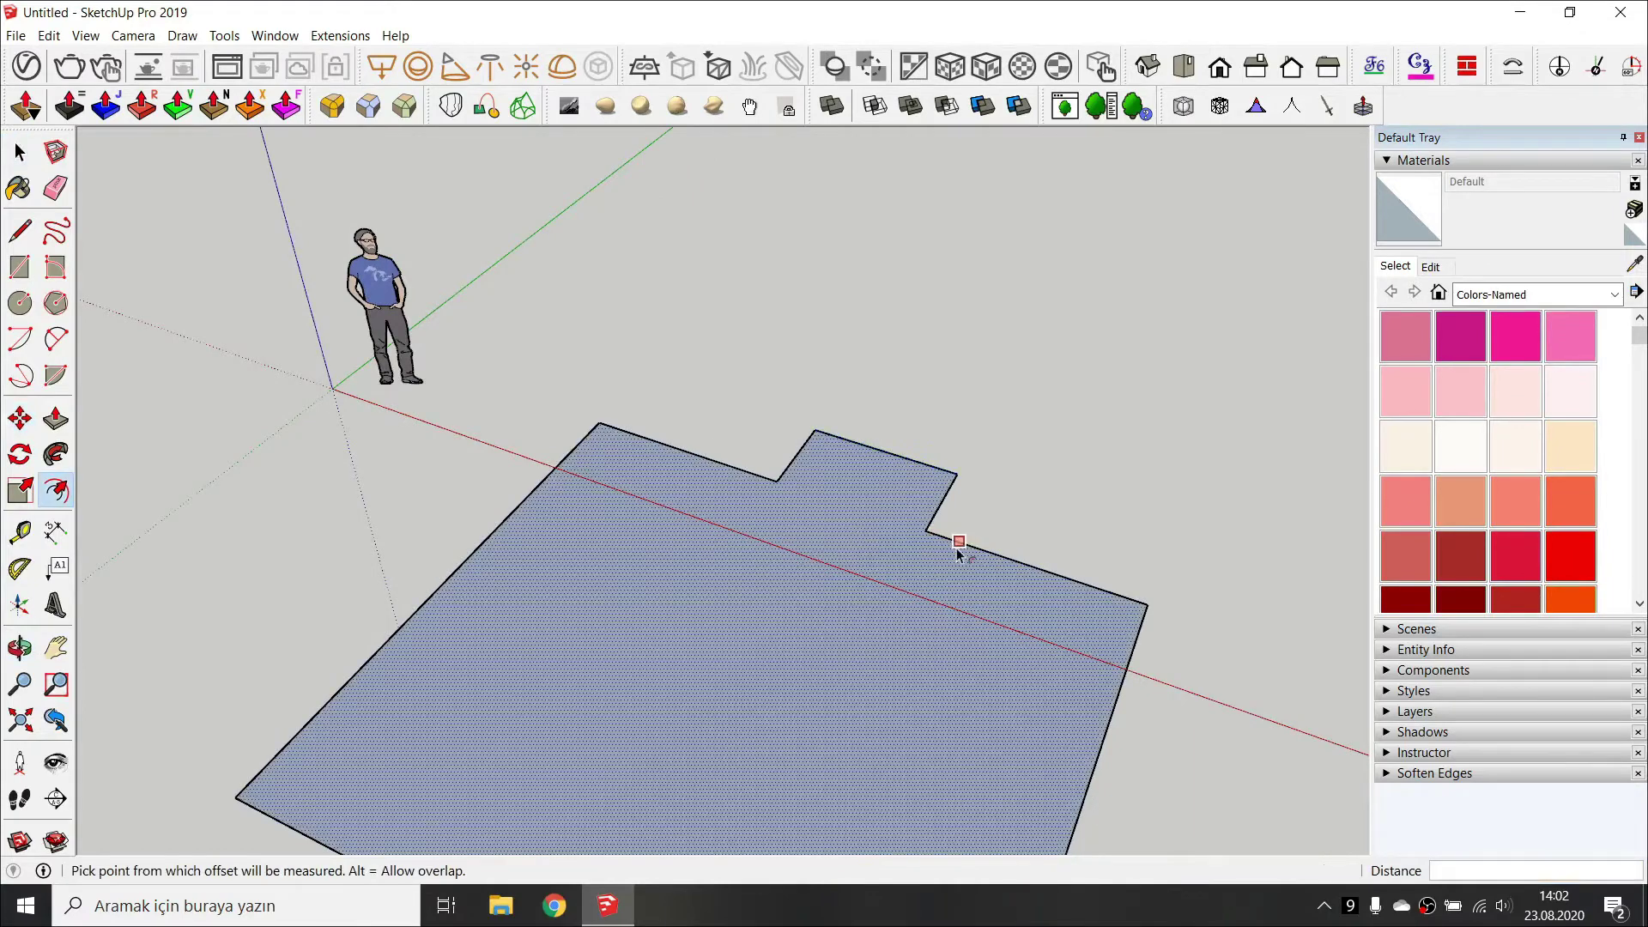
click(959, 554)
click(996, 537)
key(space)
key(Delete)
Extrude the ring-shaped wall outline upward into full-height room walls and return to the flat outline.
key(p)
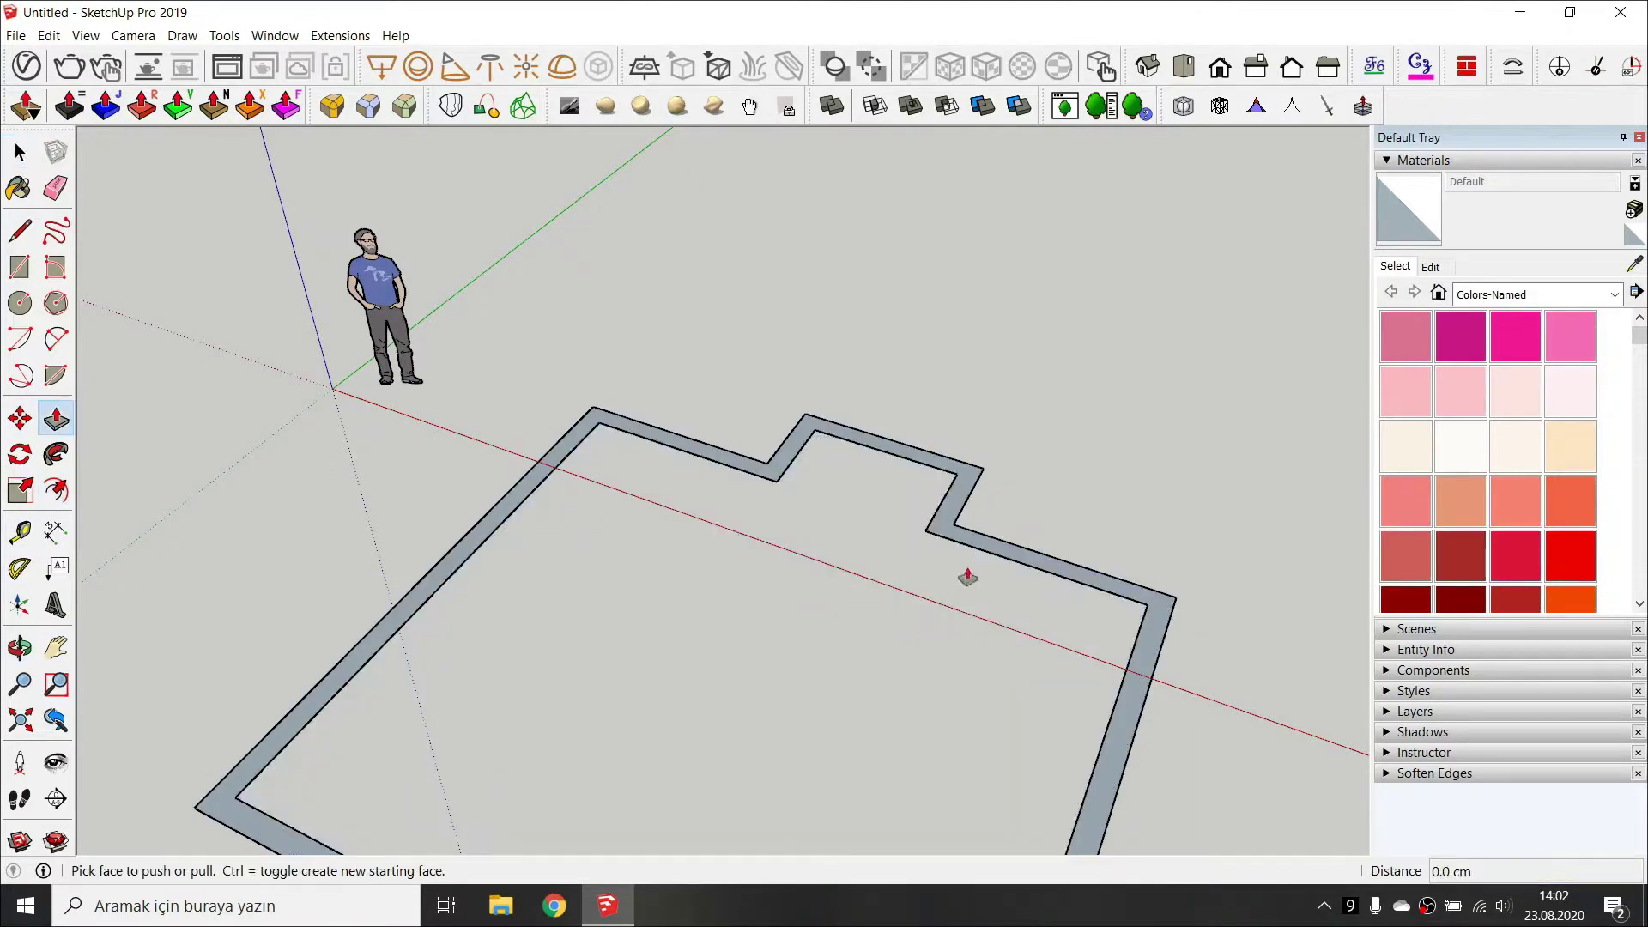
key(space)
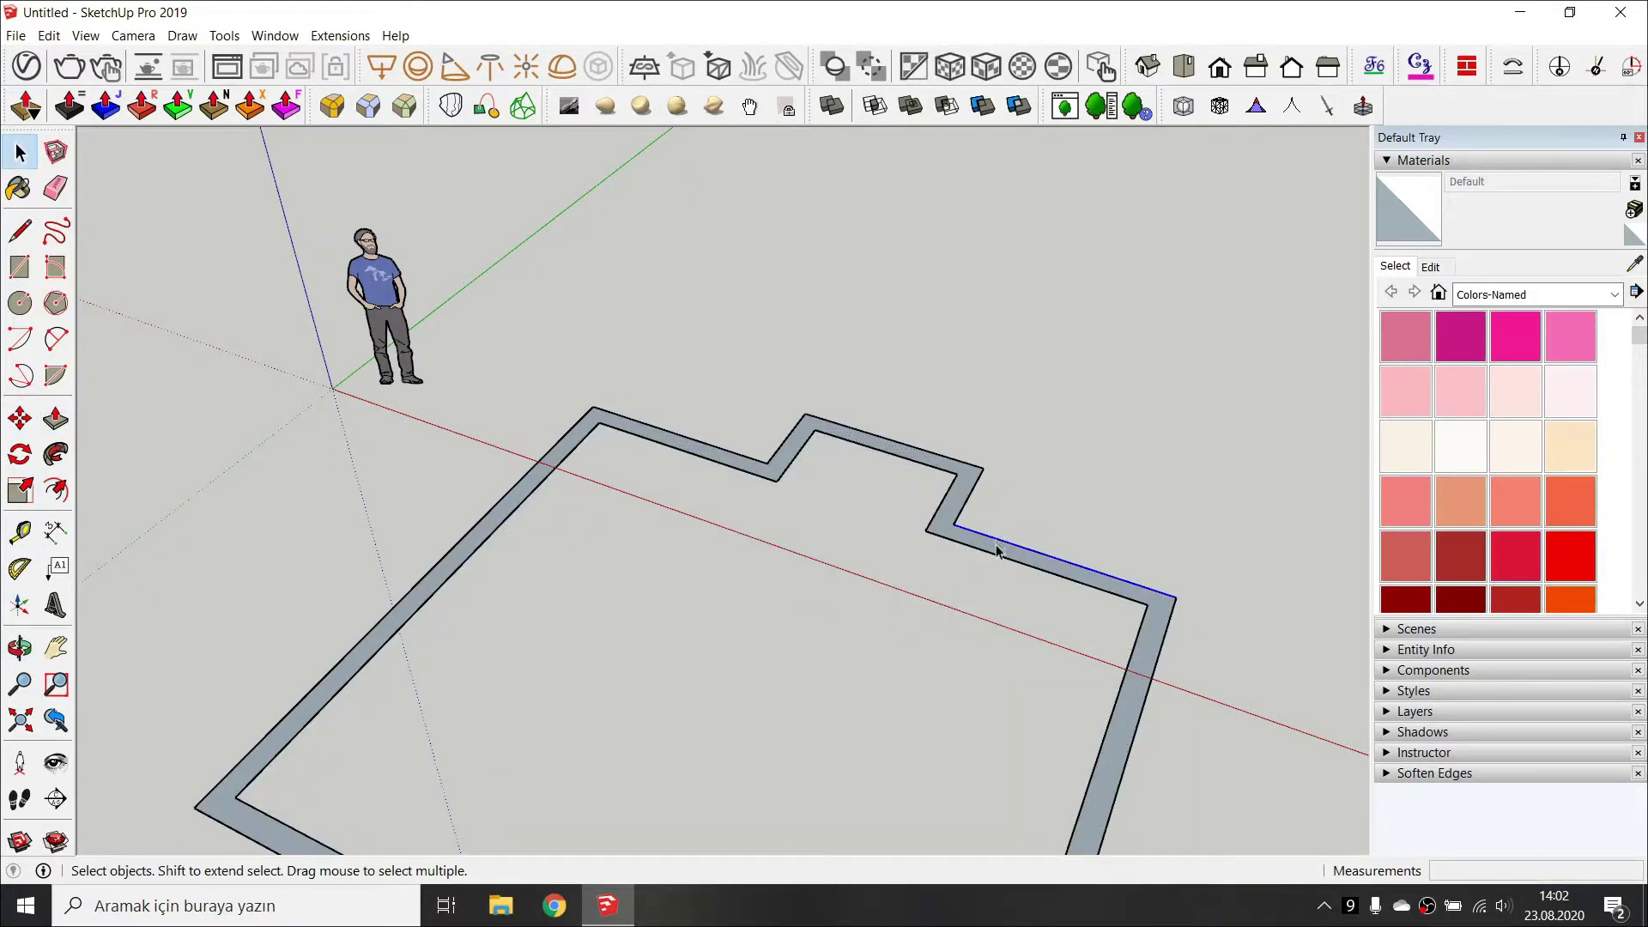
click(996, 549)
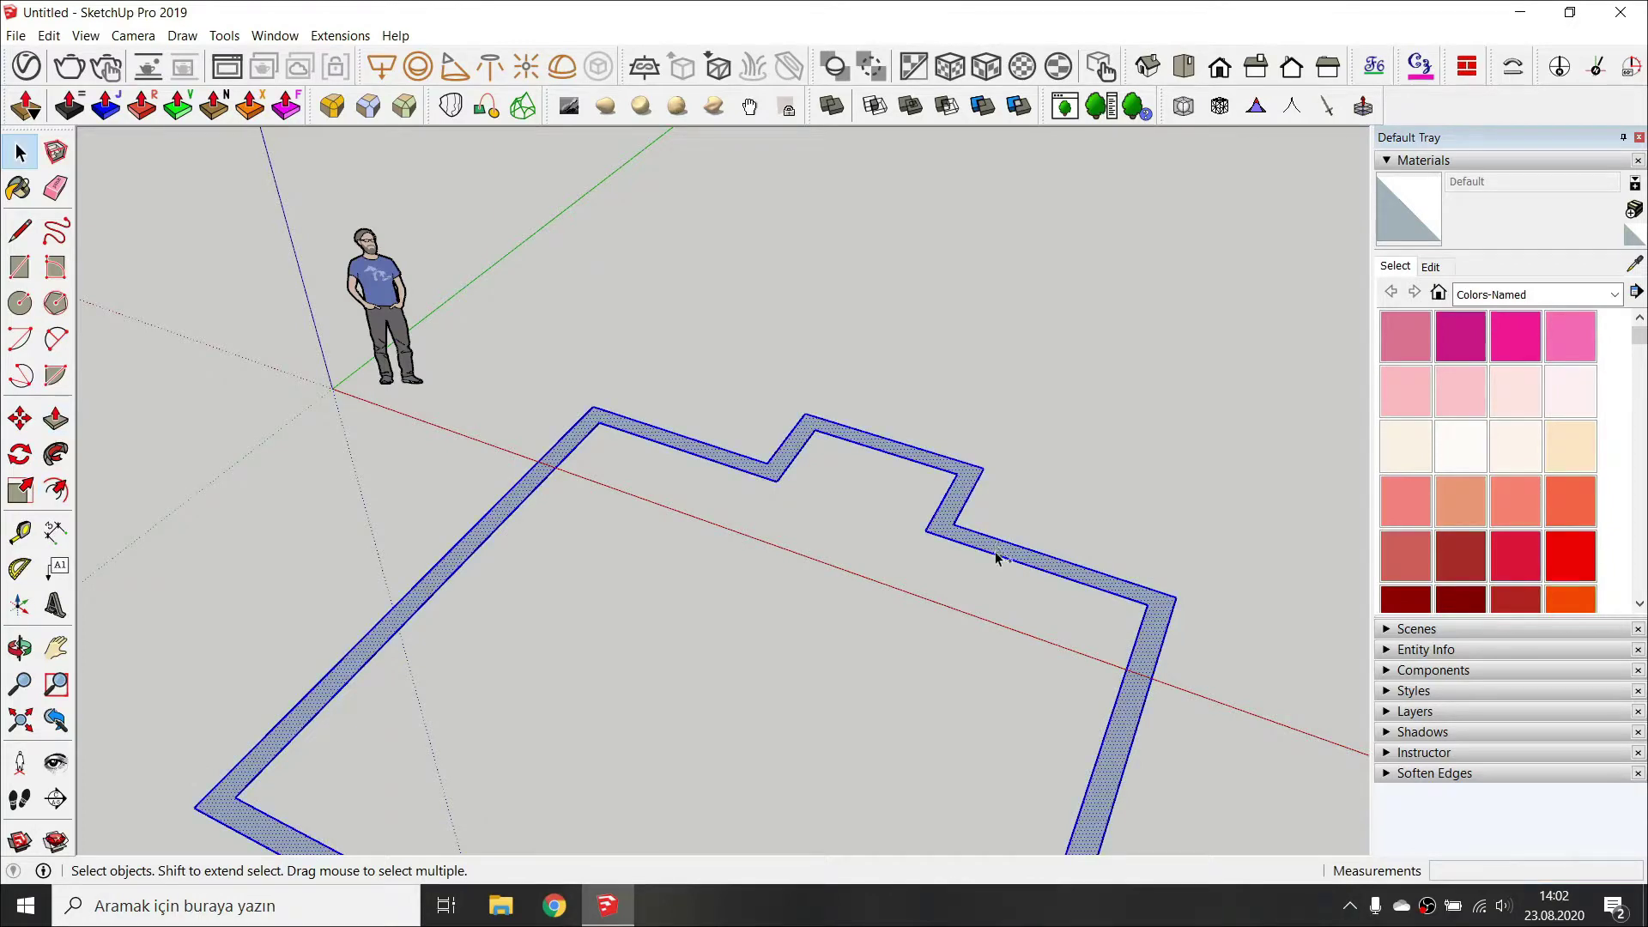
key(p)
drag(996, 551, 1036, 543)
key(space)
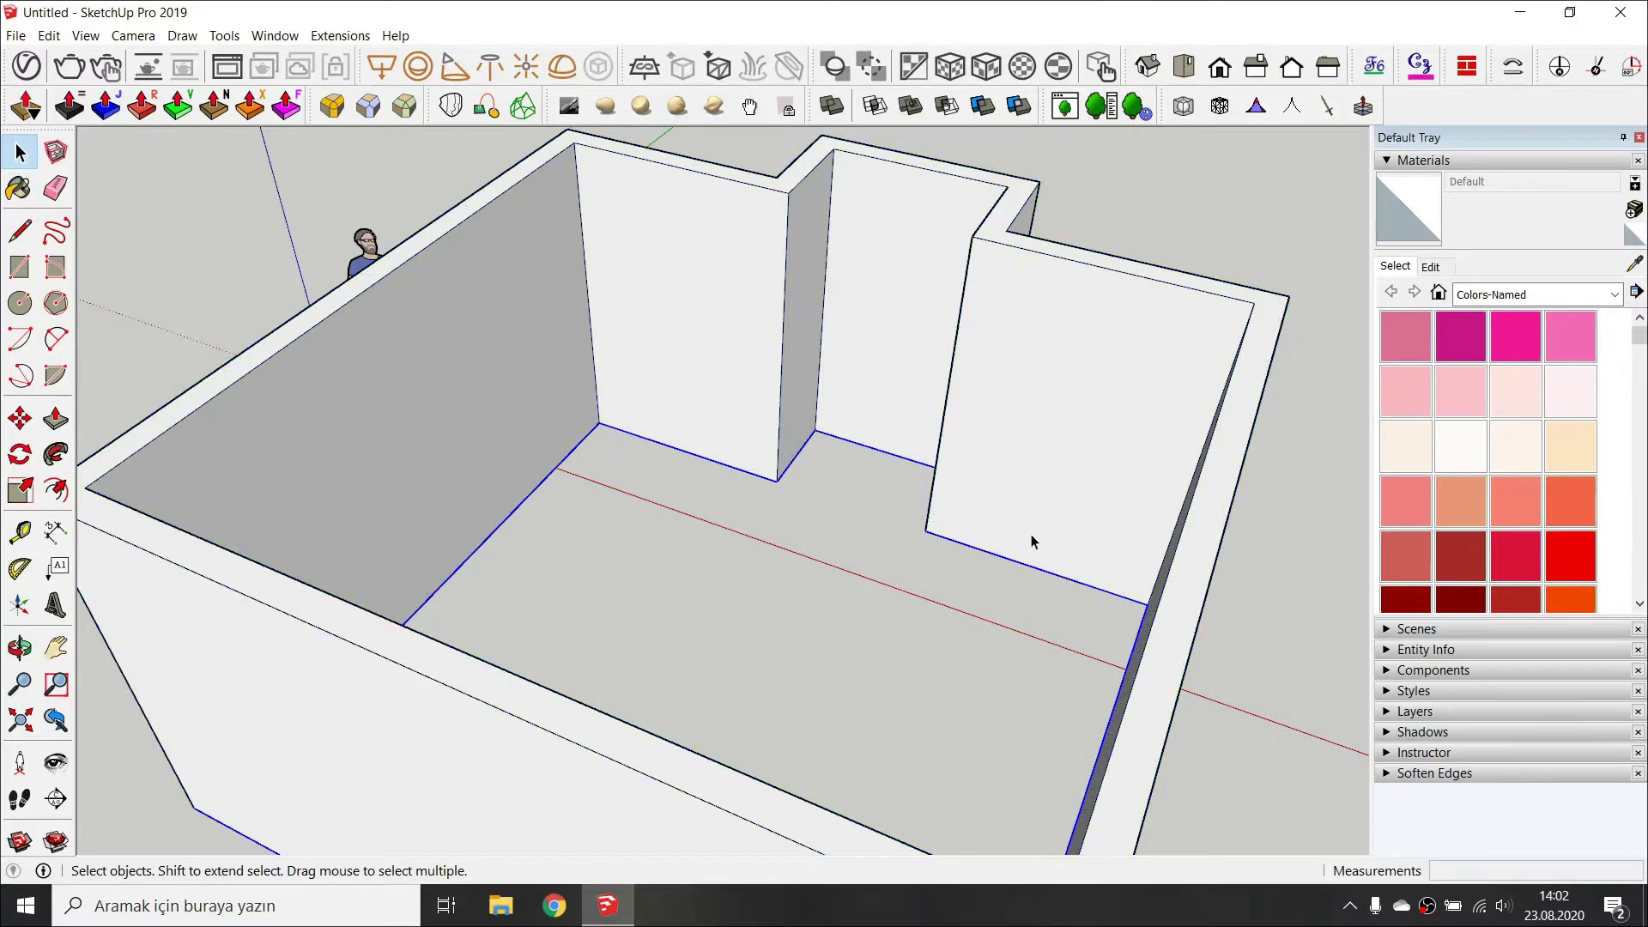
key(ctrl+z)
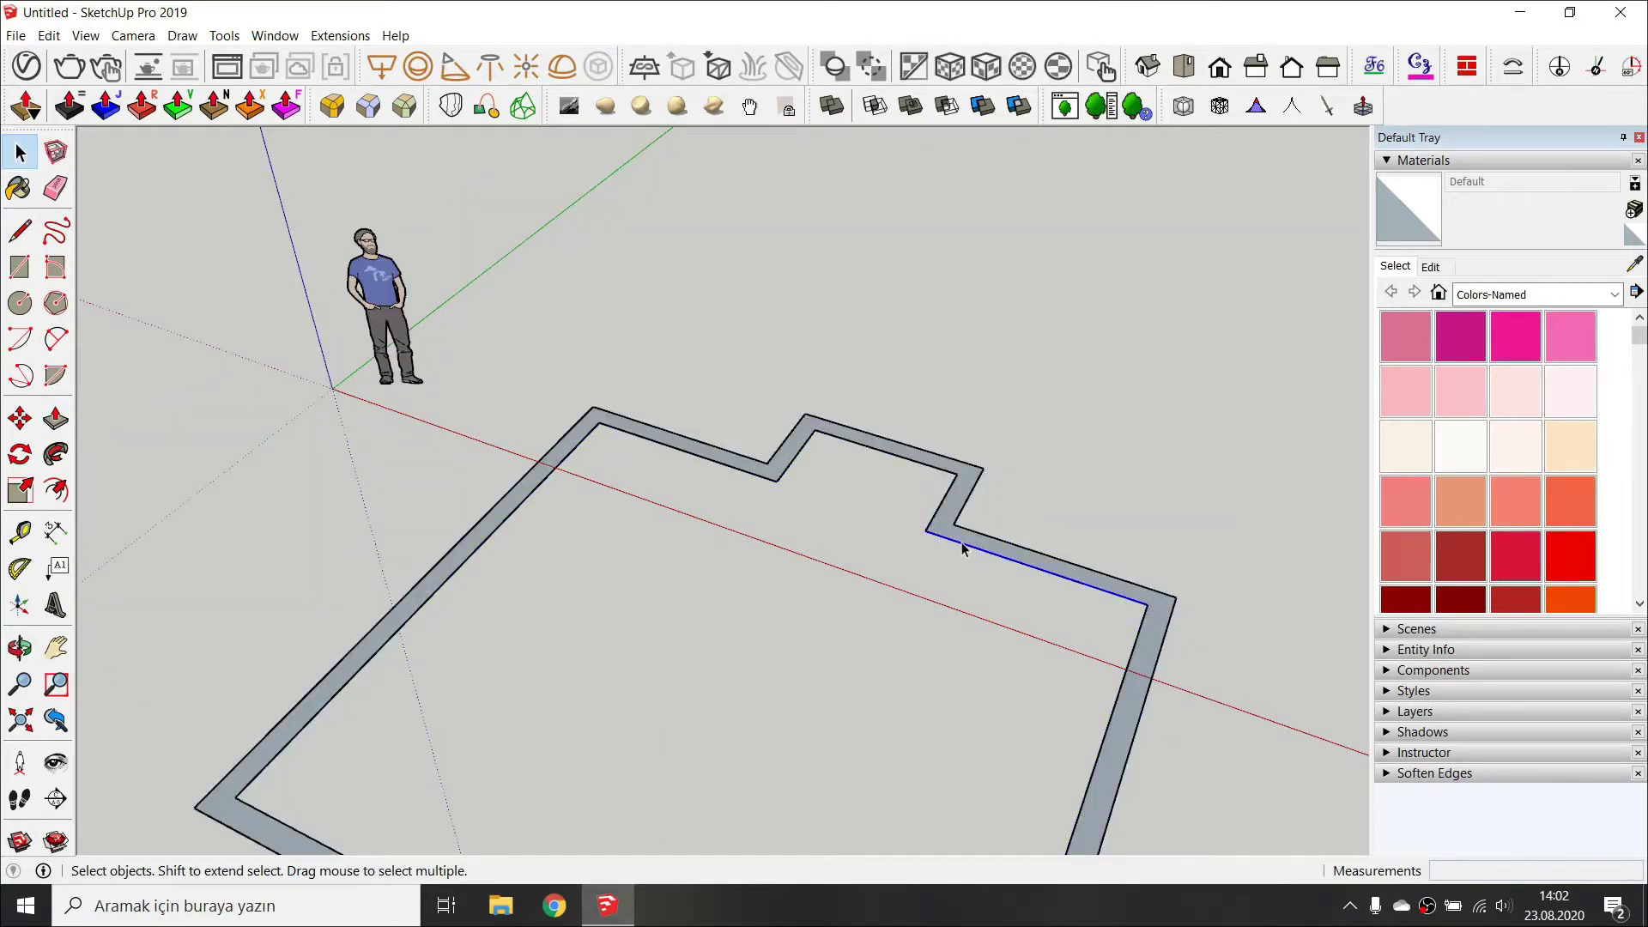
Erase the inner wall outline and extrude the resulting full floor face 20 cm into a slab.
click(951, 542)
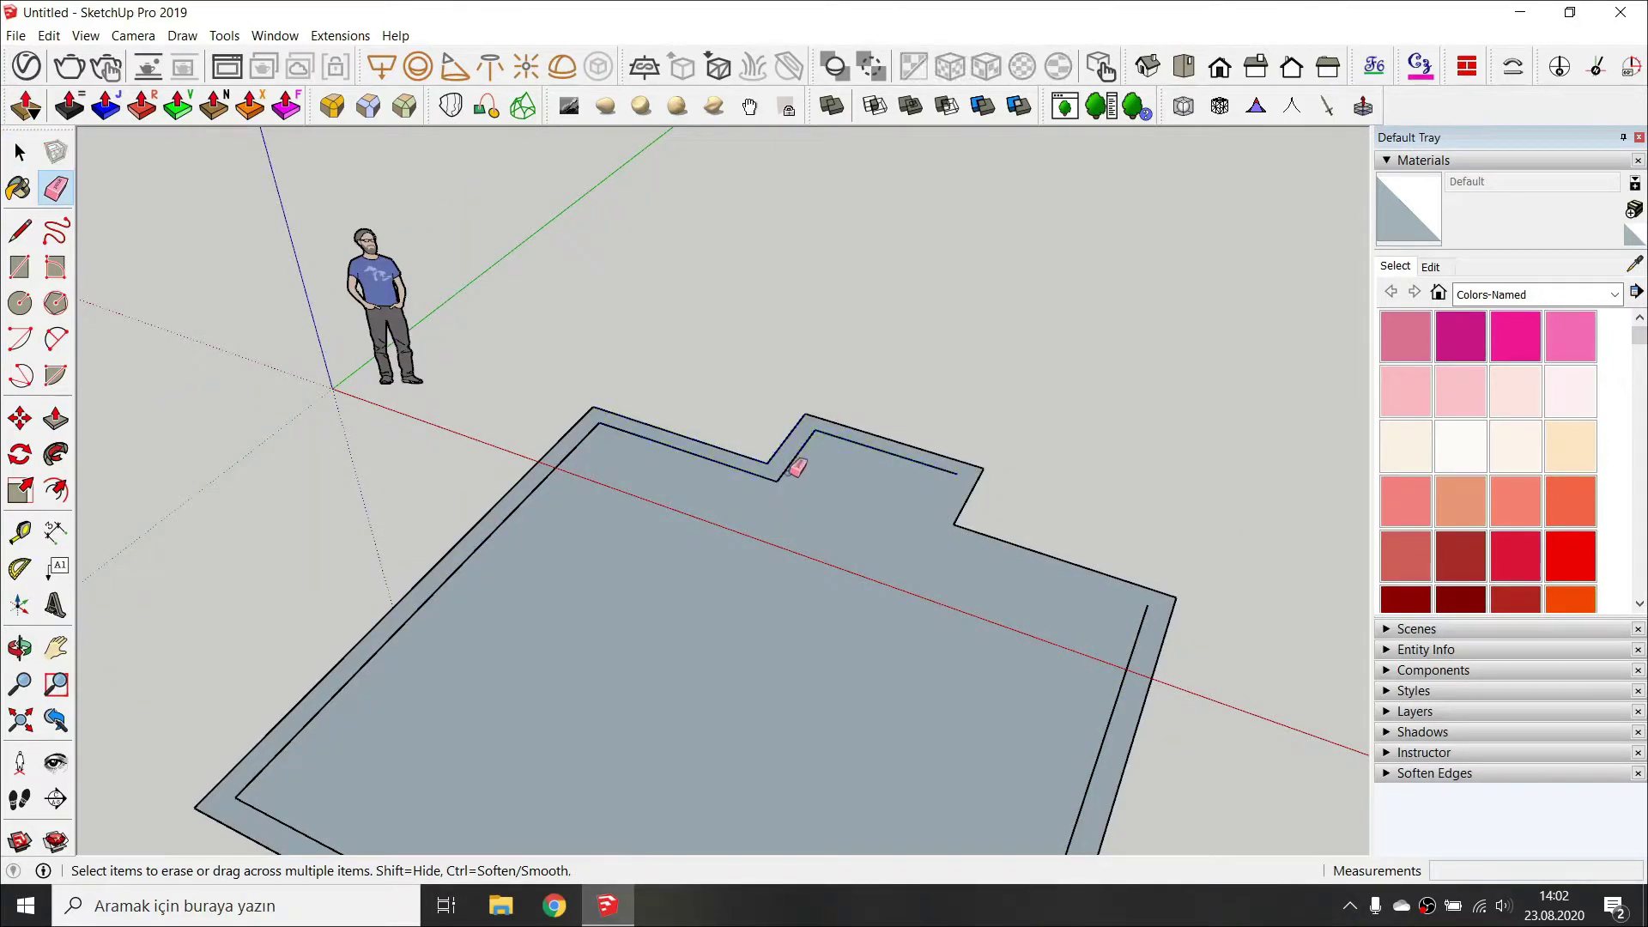
key(Delete)
key(p)
click(826, 519)
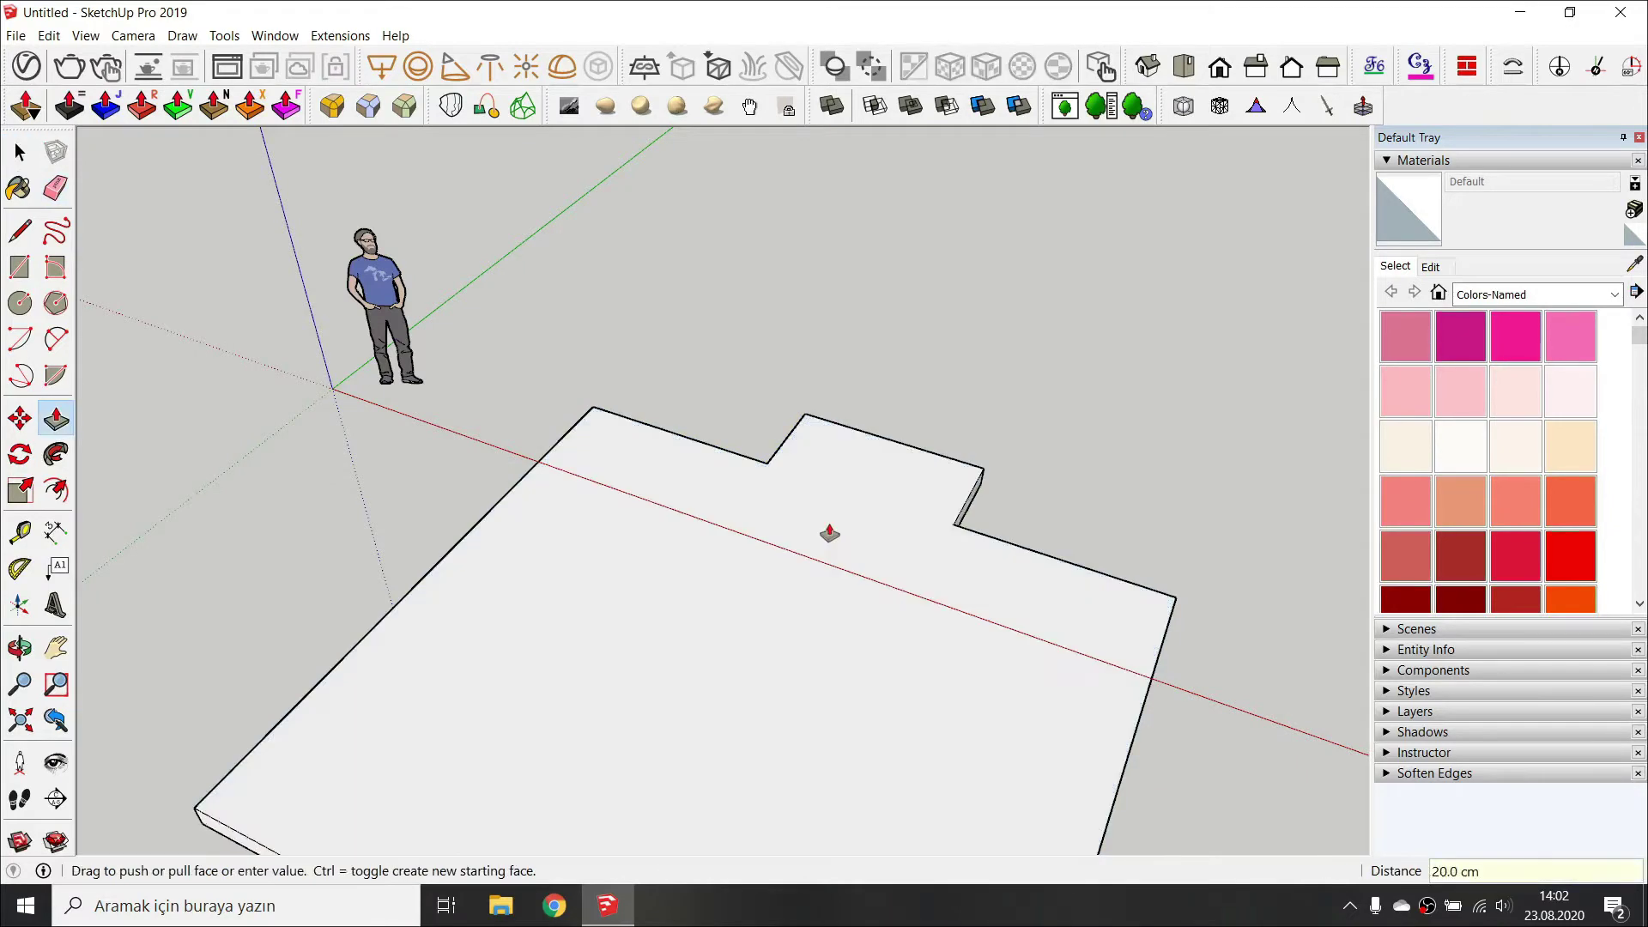
key(space)
Group the floor slab and copy it straight up to serve as the ceiling.
triple_click(829, 524)
key(ctrl+g)
key(m)
click(982, 466)
key(ctrl)
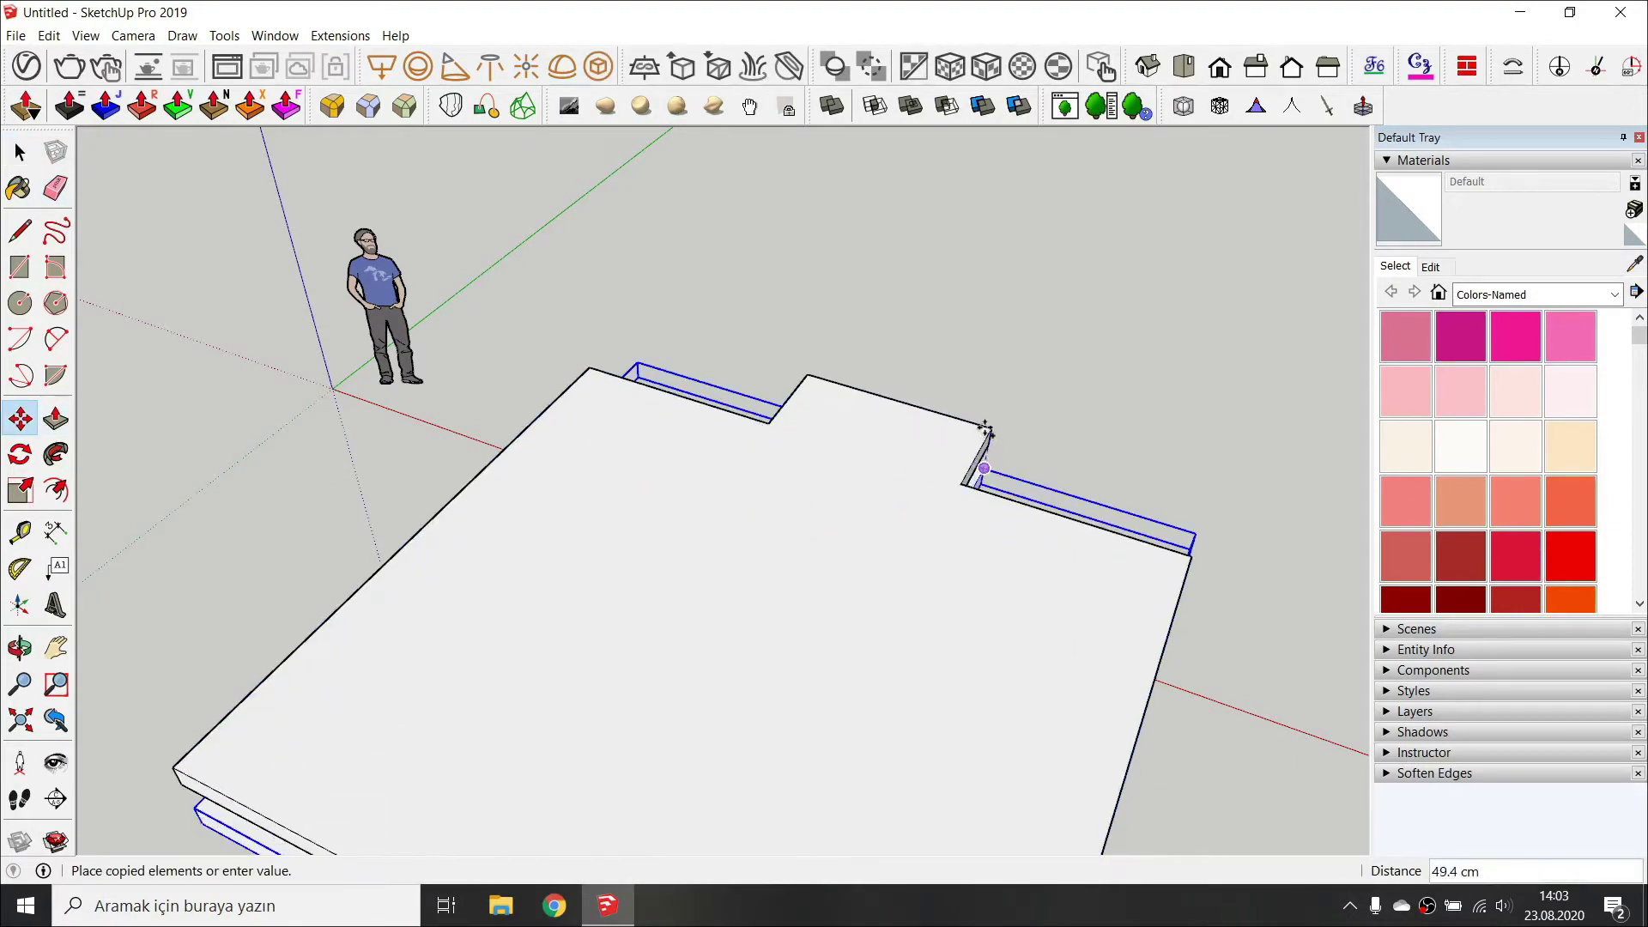
key(Return)
key(space)
Move the complete room by its bottom corner onto the axes' origin.
middle_drag(986, 486, 546, 229)
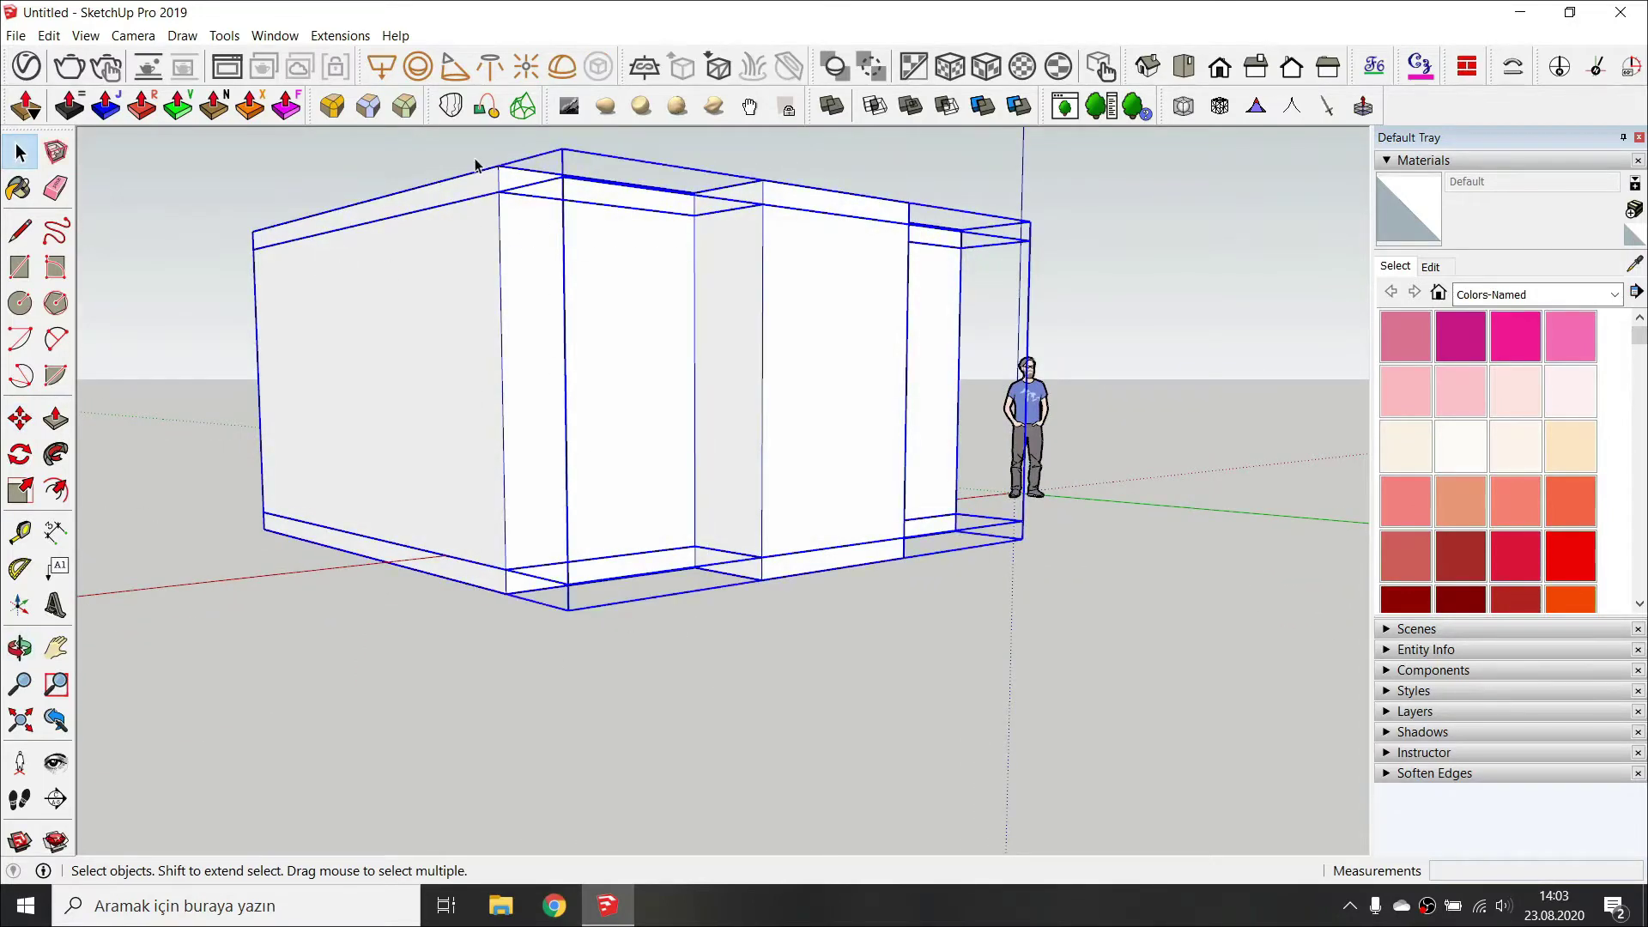
key(m)
middle_drag(476, 165, 994, 494)
click(439, 633)
click(405, 466)
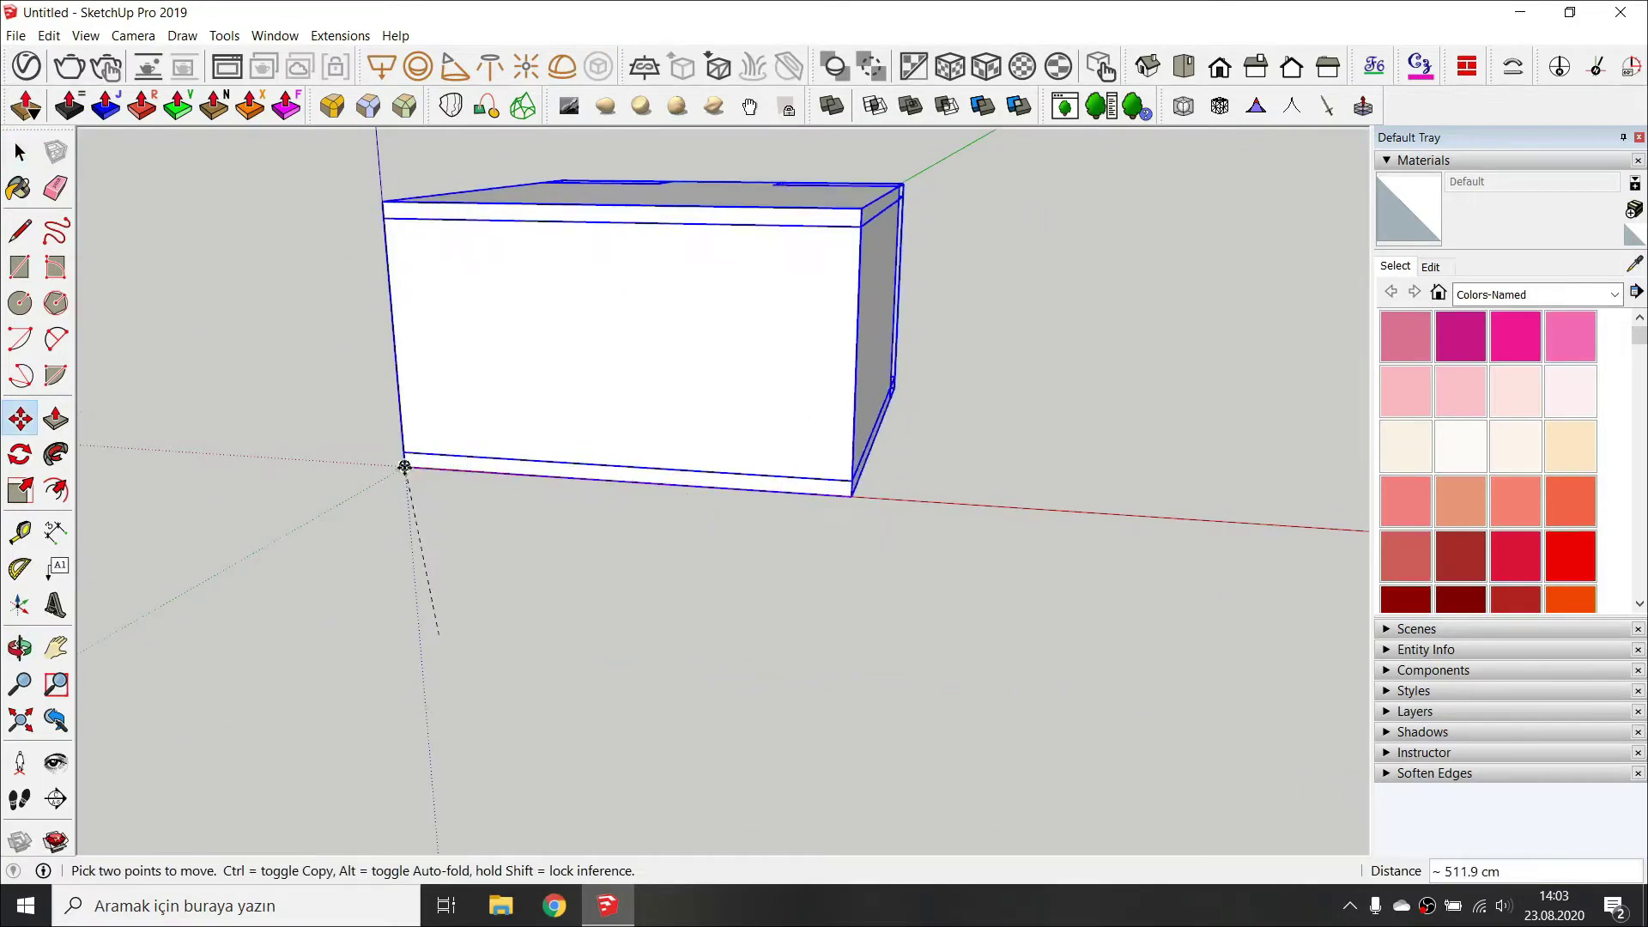
middle_drag(404, 467, 673, 489)
key(space)
Take the ceiling out of view and place guides above the floor and along both sides of the alcove's back wall, with a 15 cm side offset.
middle_drag(798, 241, 700, 357)
scroll(700, 357, up, 10)
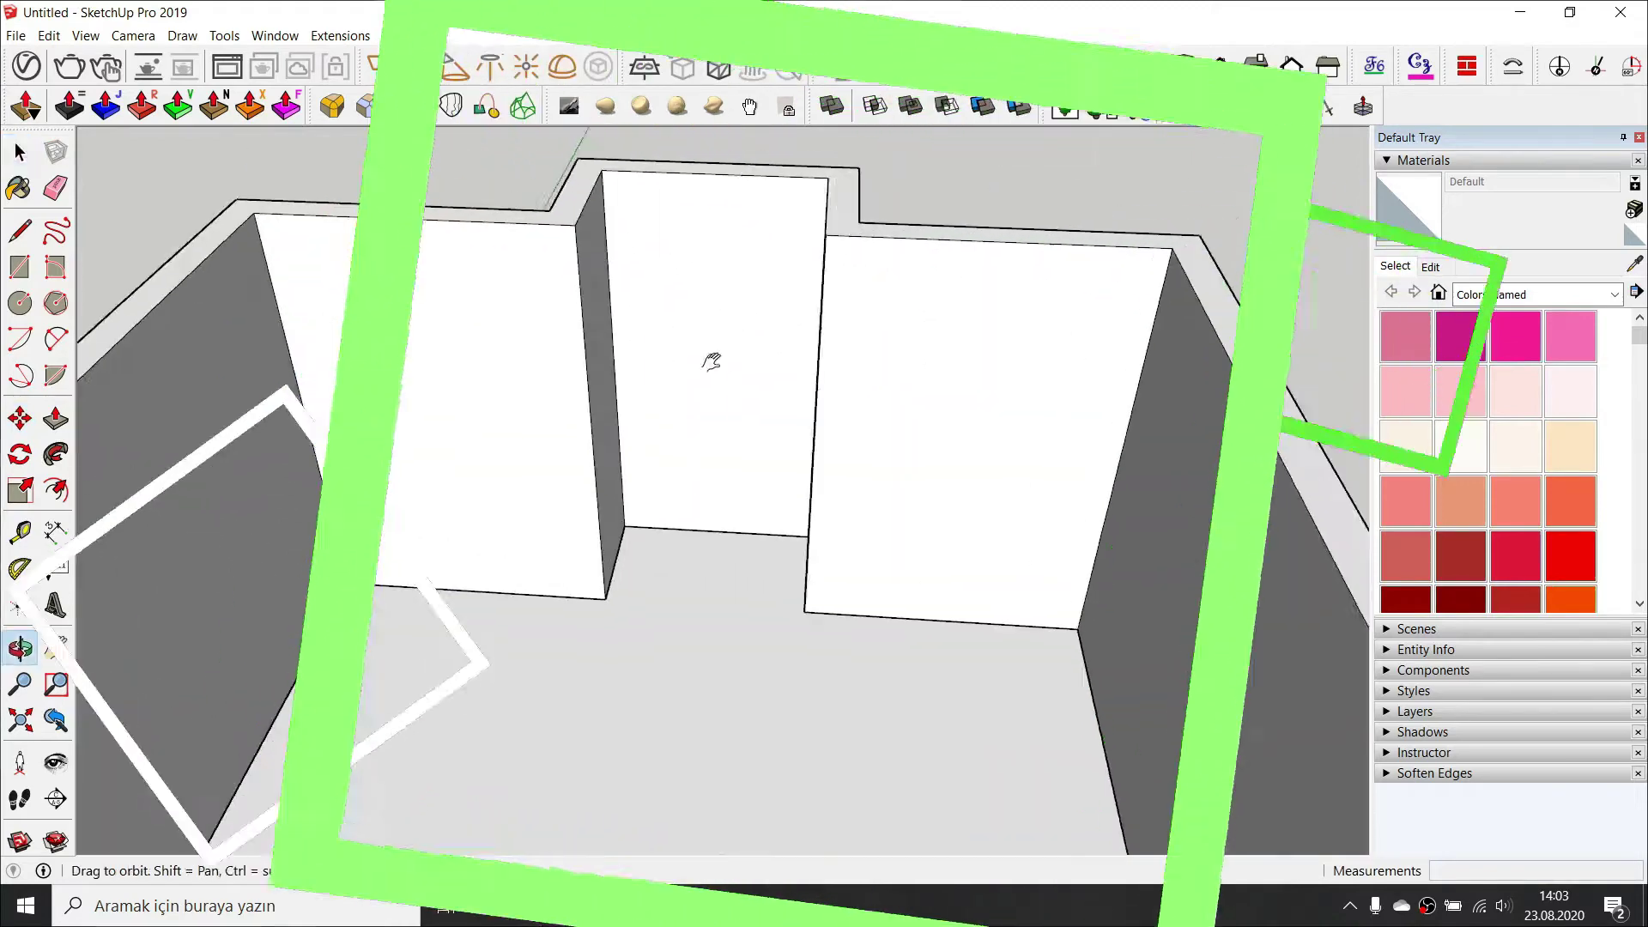
key(t)
click(756, 530)
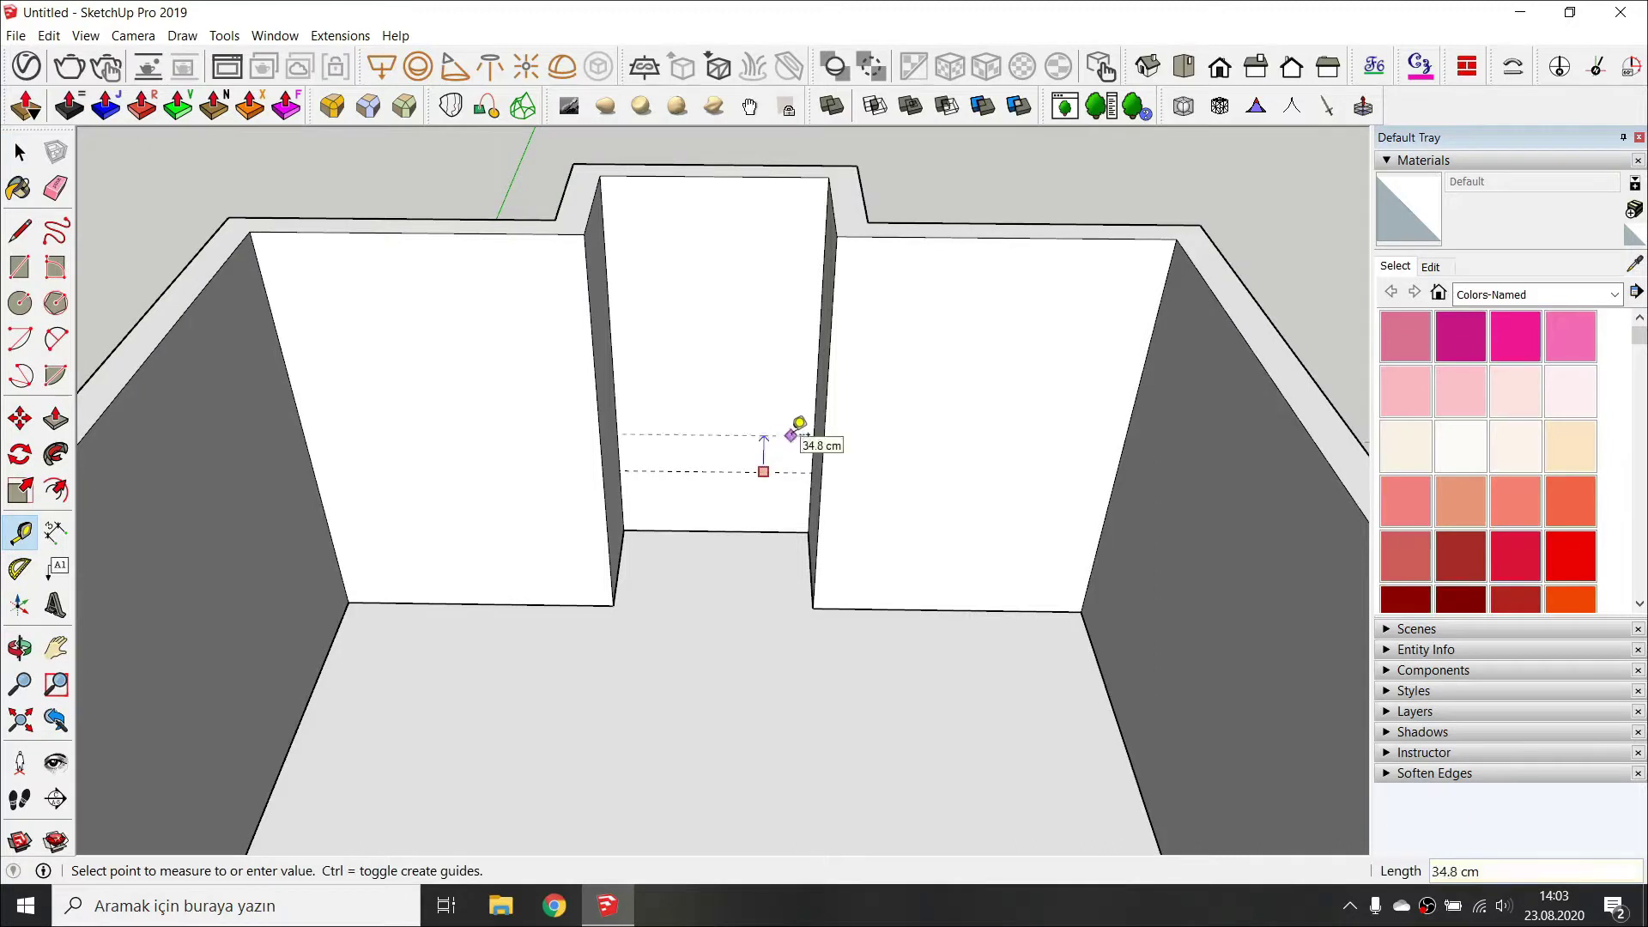
scroll(798, 423, up, 4)
click(788, 456)
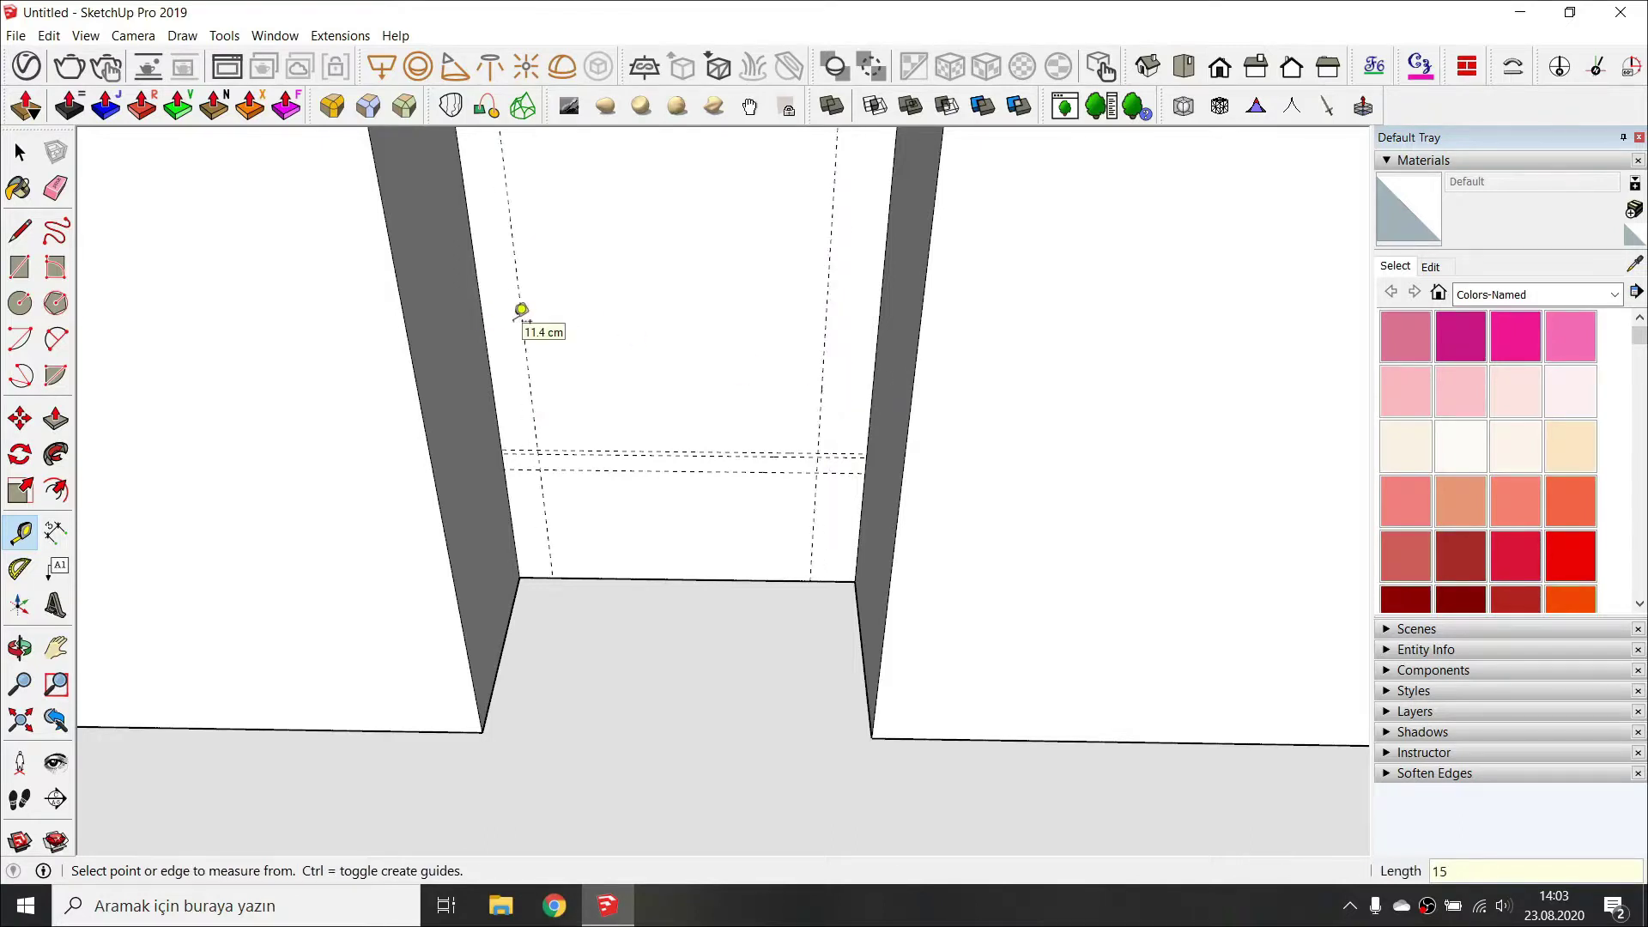
Shift the right vertical guide 5 cm toward the side wall and add a horizontal guide for the window's top edge.
key(m)
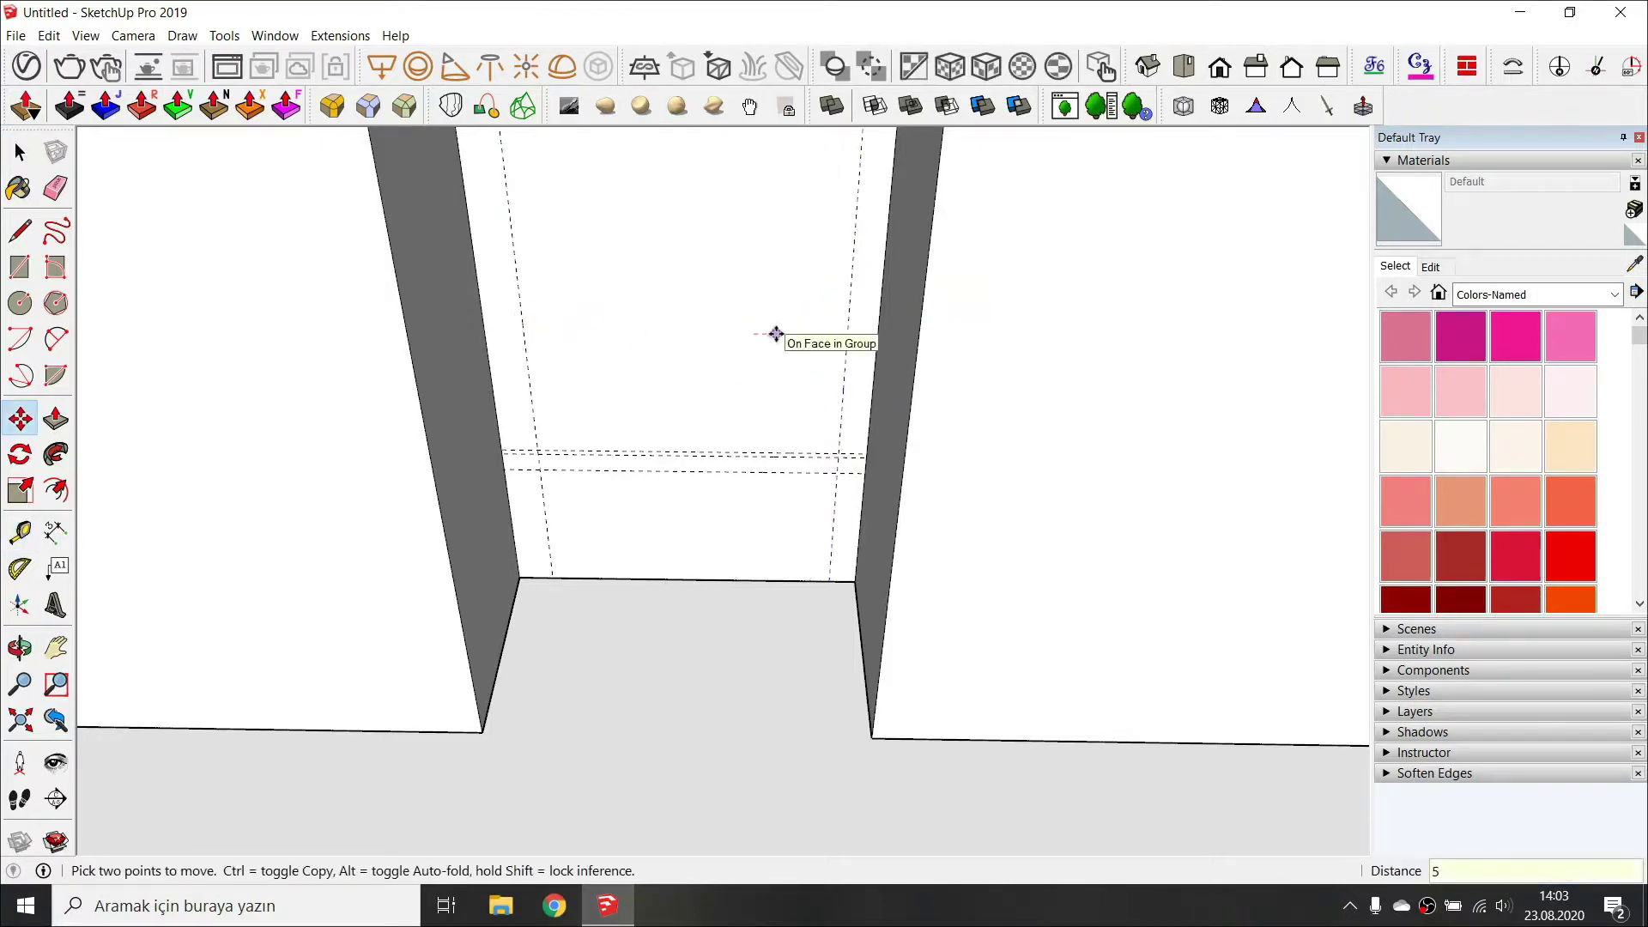
key(t)
scroll(815, 421, down, 2)
click(807, 443)
scroll(809, 352, down, 2)
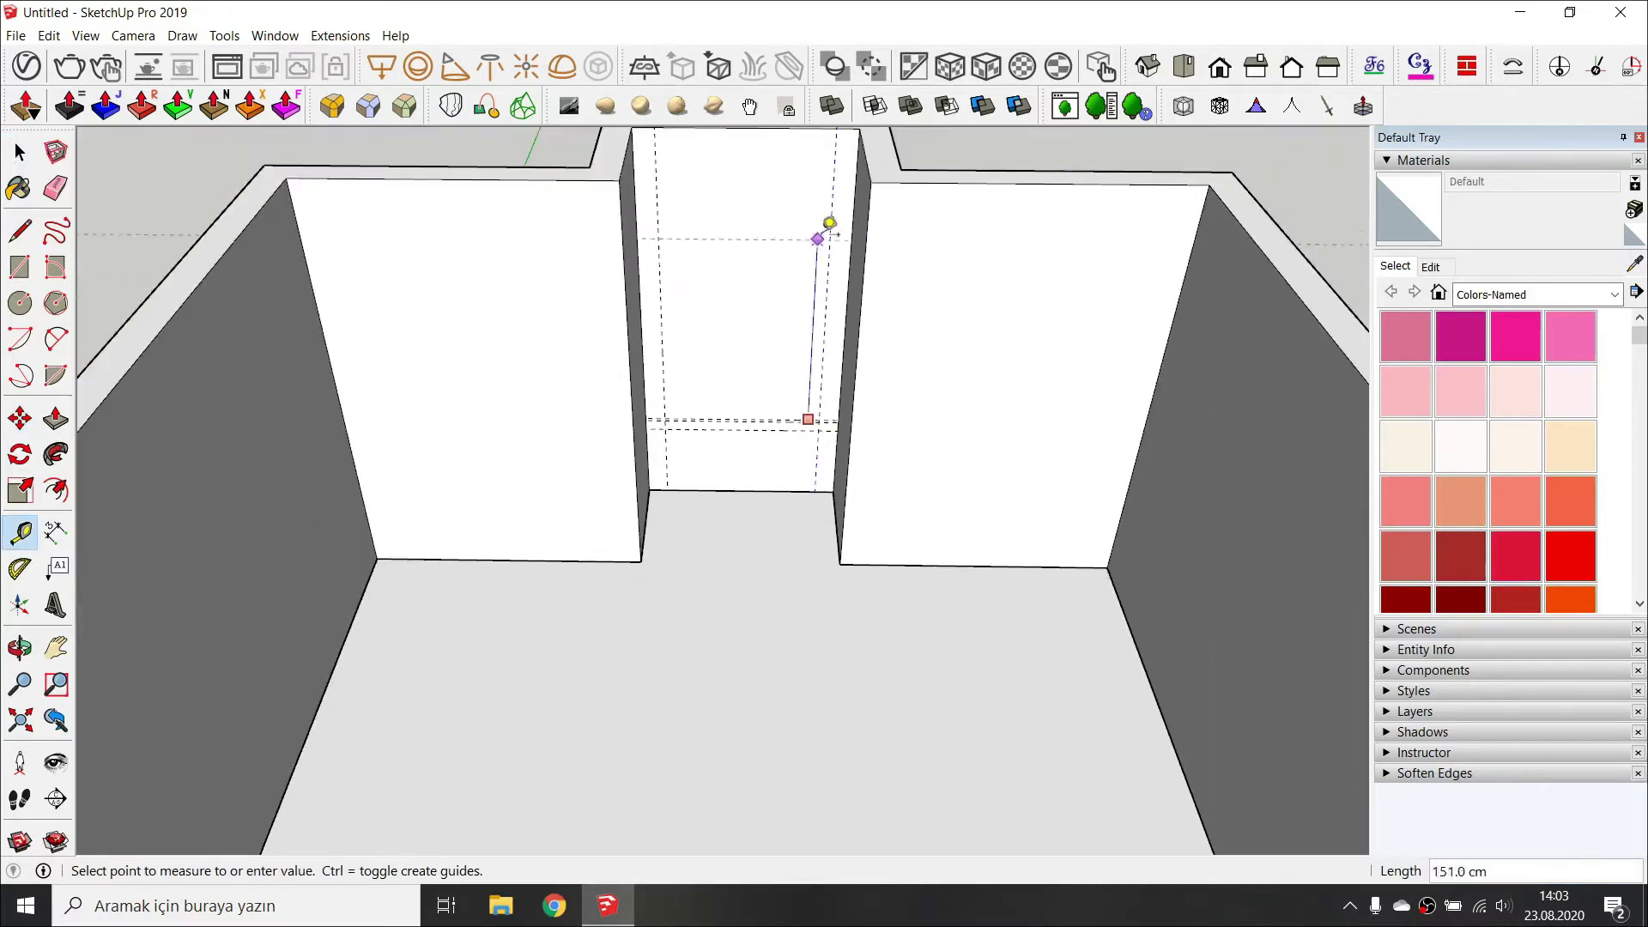
scroll(765, 332, down, 3)
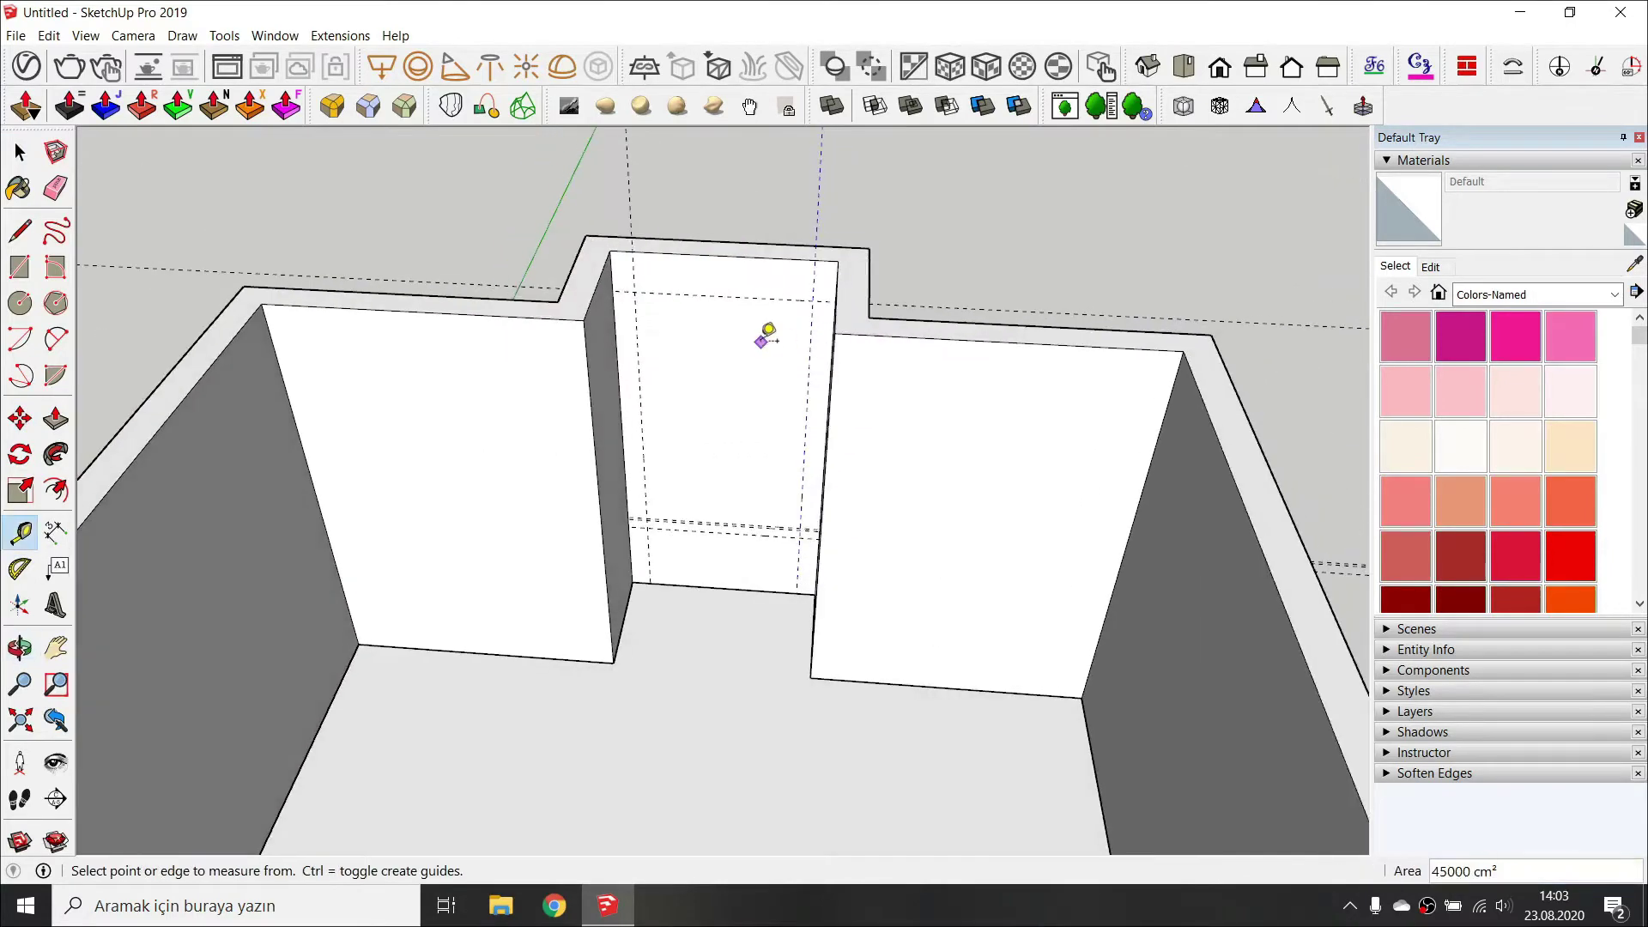
Draw the window rectangle between the guides on the alcove's back wall and group it.
key(r)
middle_drag(785, 433, 754, 449)
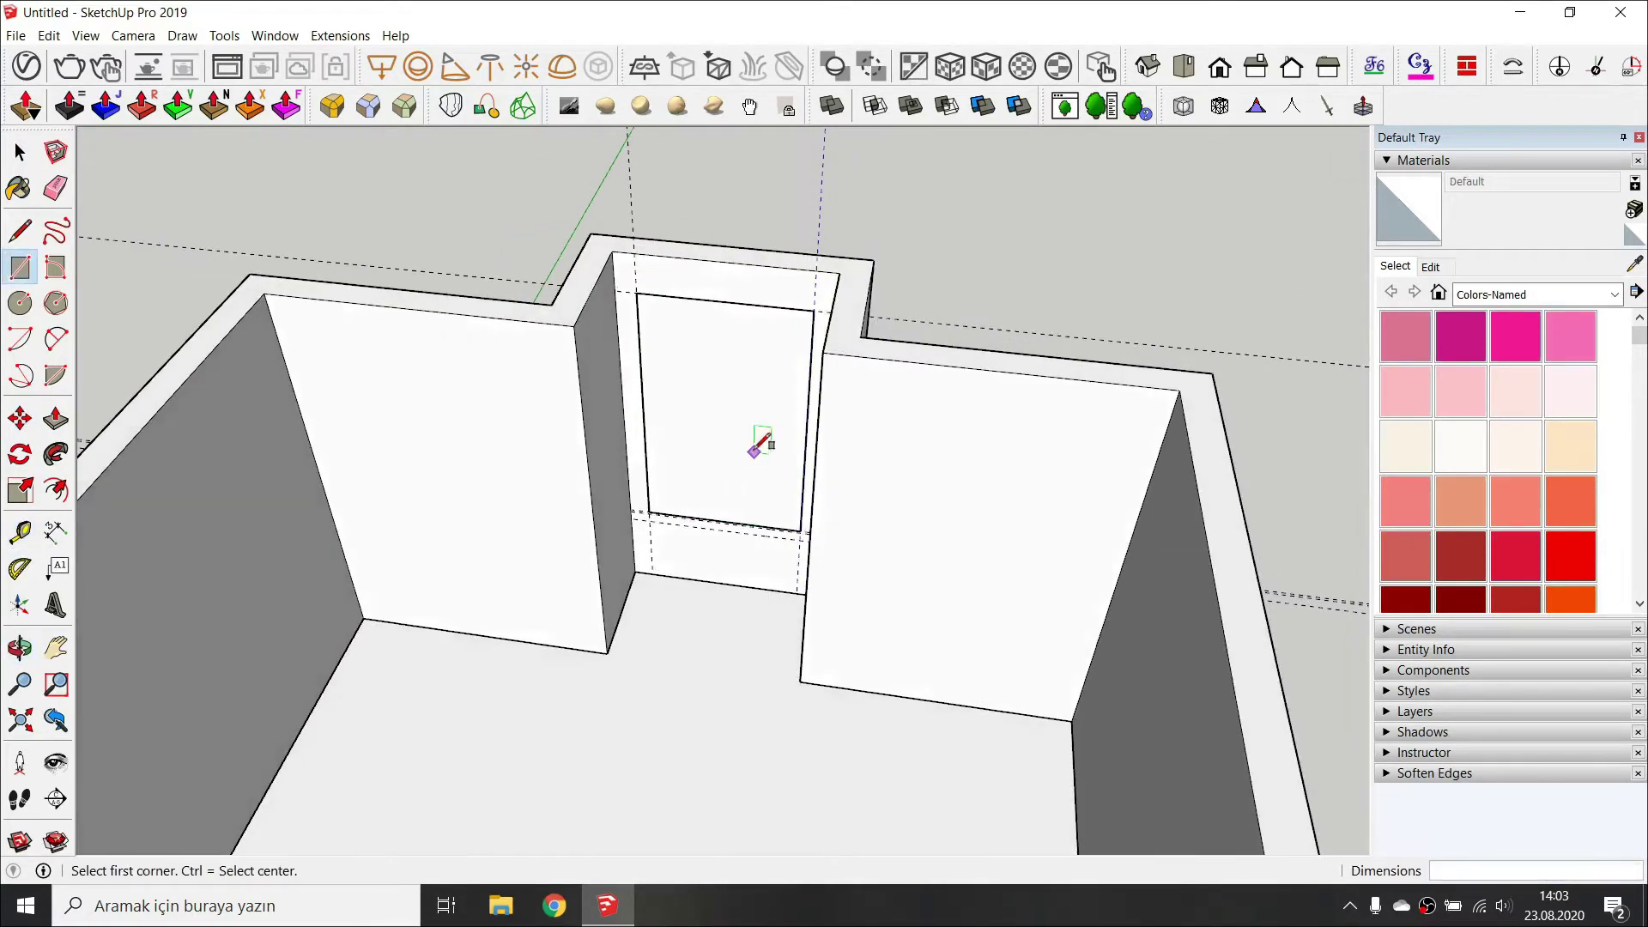
key(space)
double_click(744, 436)
key(g)
double_click(742, 426)
click(741, 422)
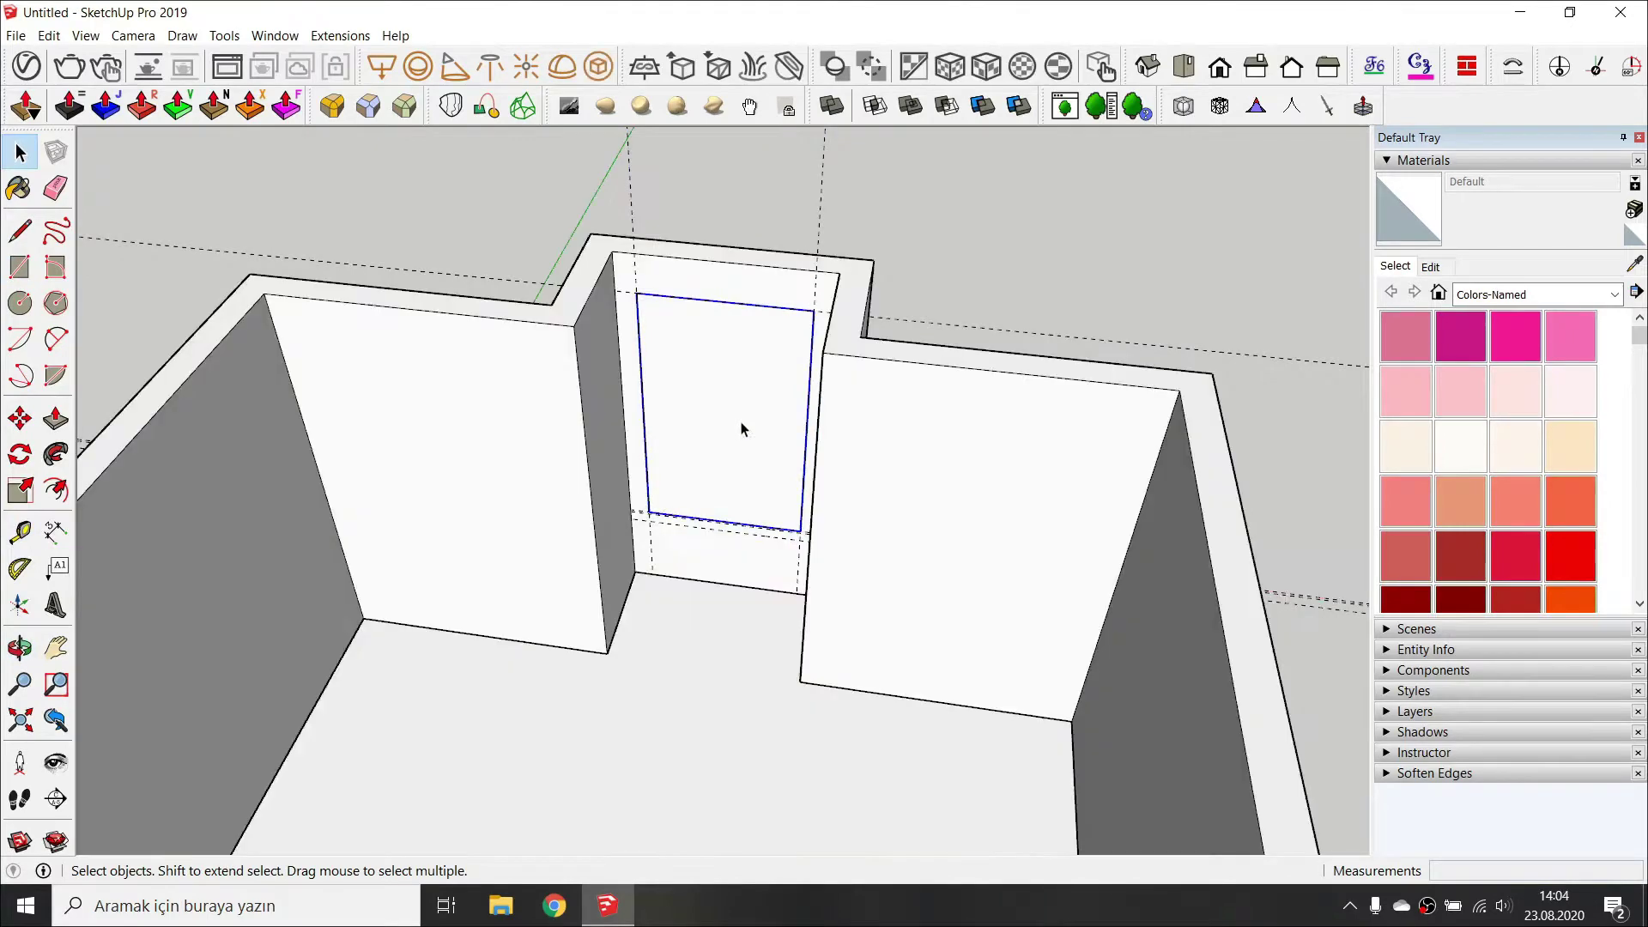
double_click(740, 421)
double_click(739, 421)
click(740, 421)
click(739, 422)
Cut the window rectangle, paste it in place inside the wall group, and explode it there.
key(ctrl+x)
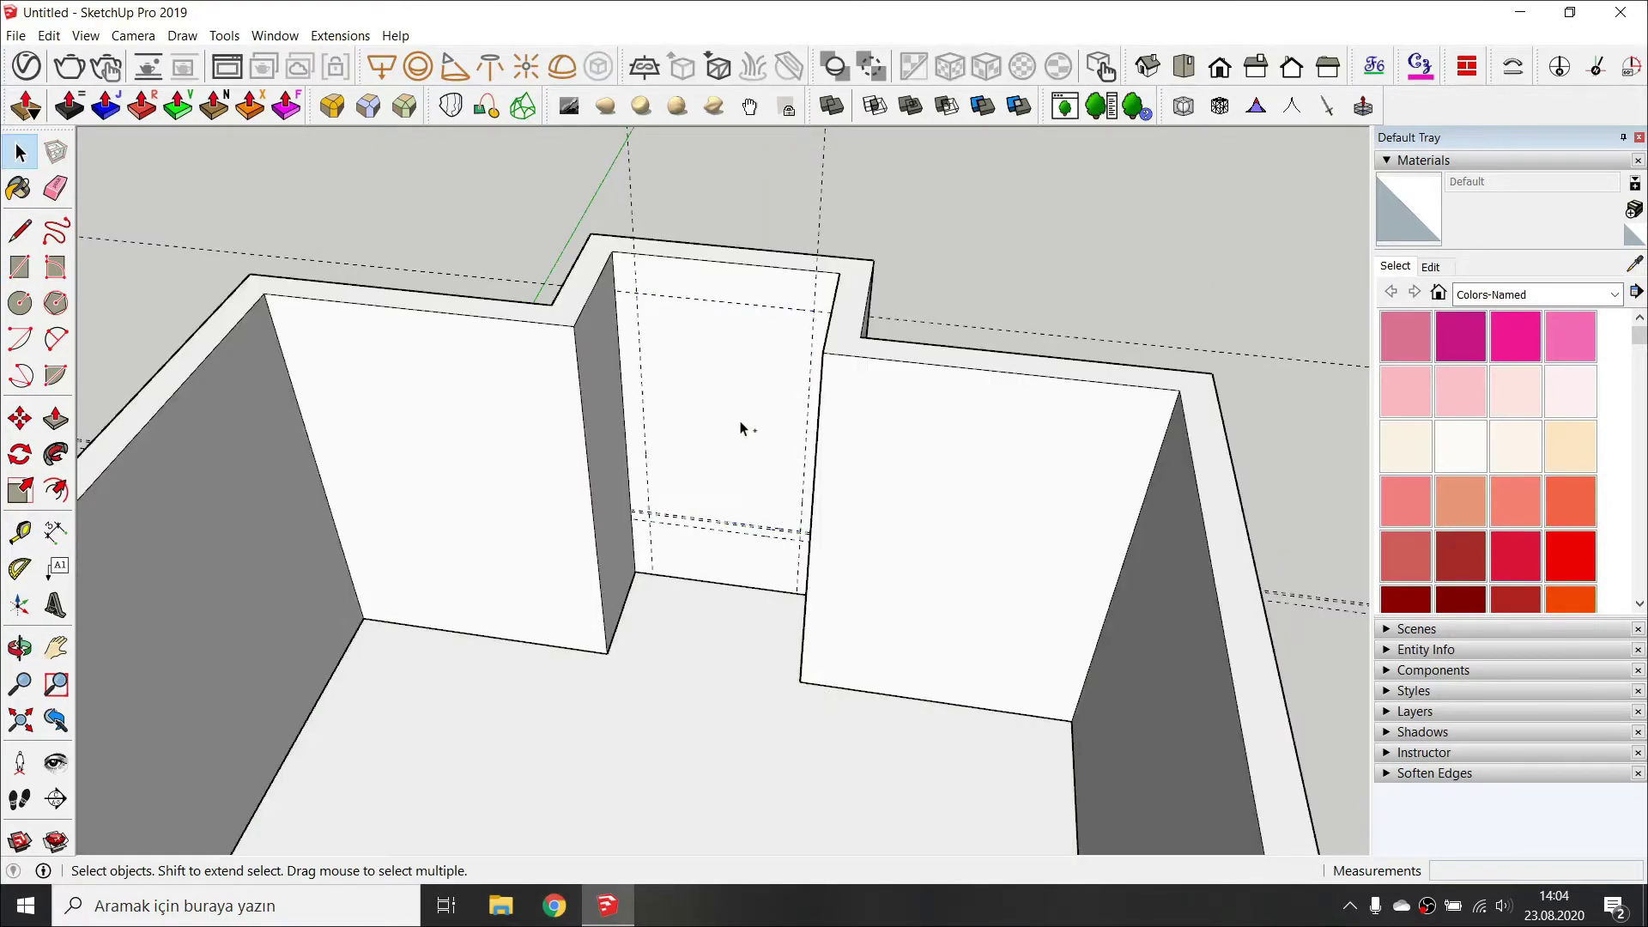
triple_click(740, 422)
key(ctrl+shift+v)
right_click(739, 423)
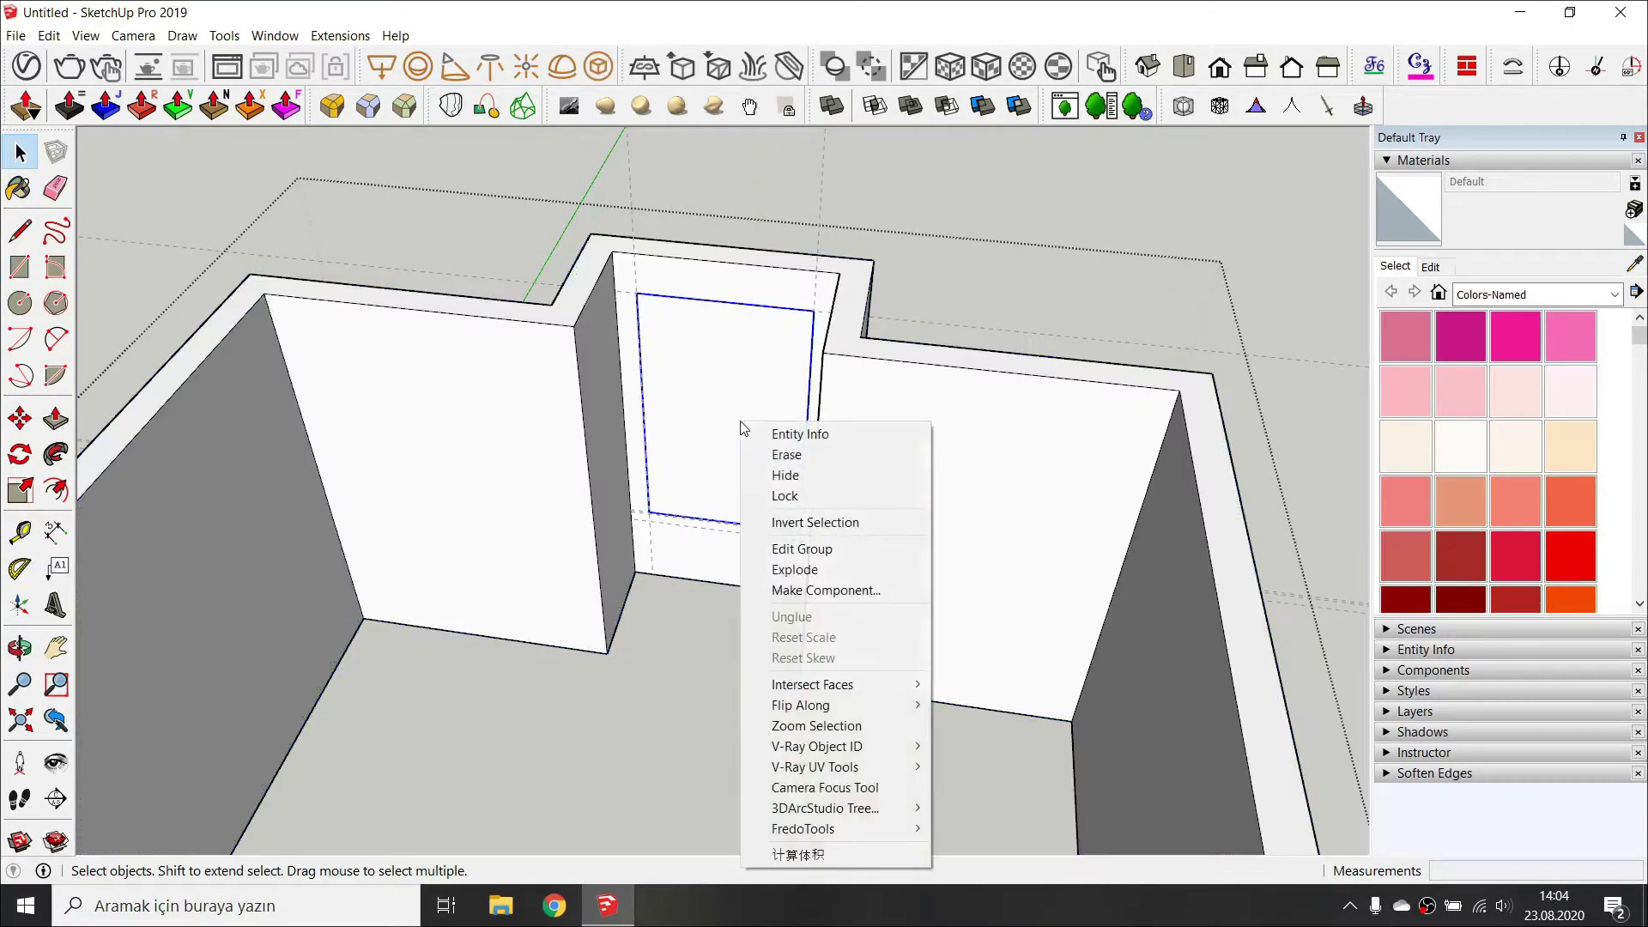
click(797, 577)
Push the window face through the full wall thickness to open the window, and leave the wall group.
key(p)
click(764, 486)
click(865, 262)
key(space)
click(741, 318)
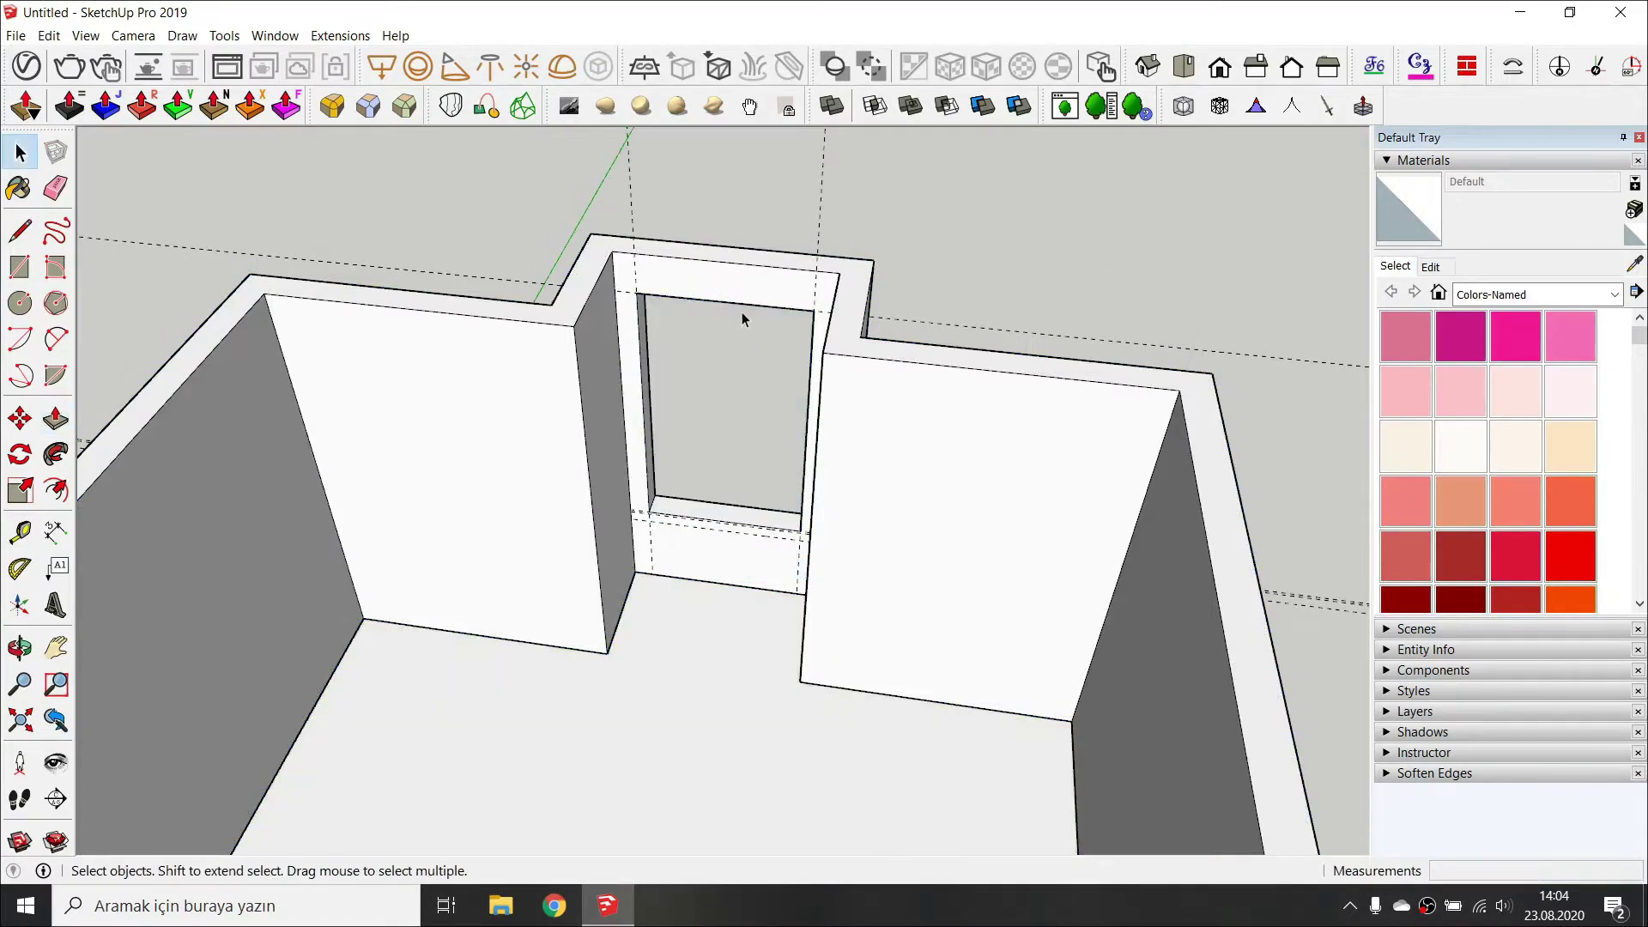
Draw a horizontal line across the full width of the alcove's back wall, just below the window guides.
middle_drag(743, 314, 580, 580)
scroll(858, 380, up, 3)
scroll(581, 580, up, 5)
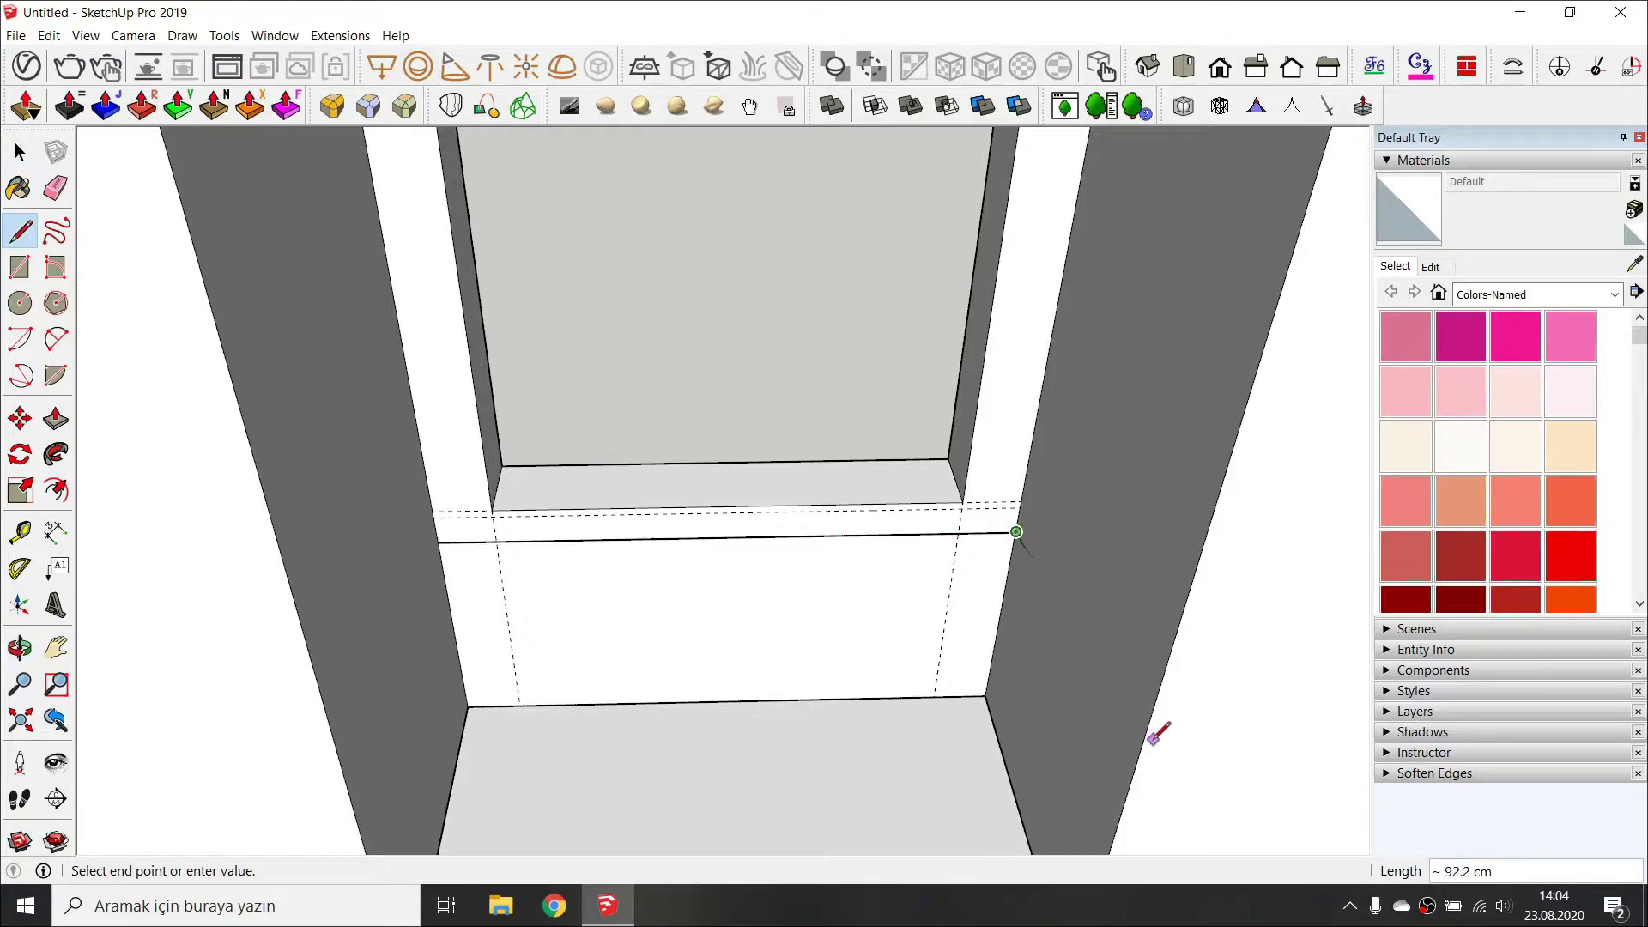
scroll(849, 645, down, 6)
key(space)
click(844, 648)
Continue the horizontal line along both alcove side walls and erase the stretch running over the adjoining front wall.
scroll(844, 648, up, 5)
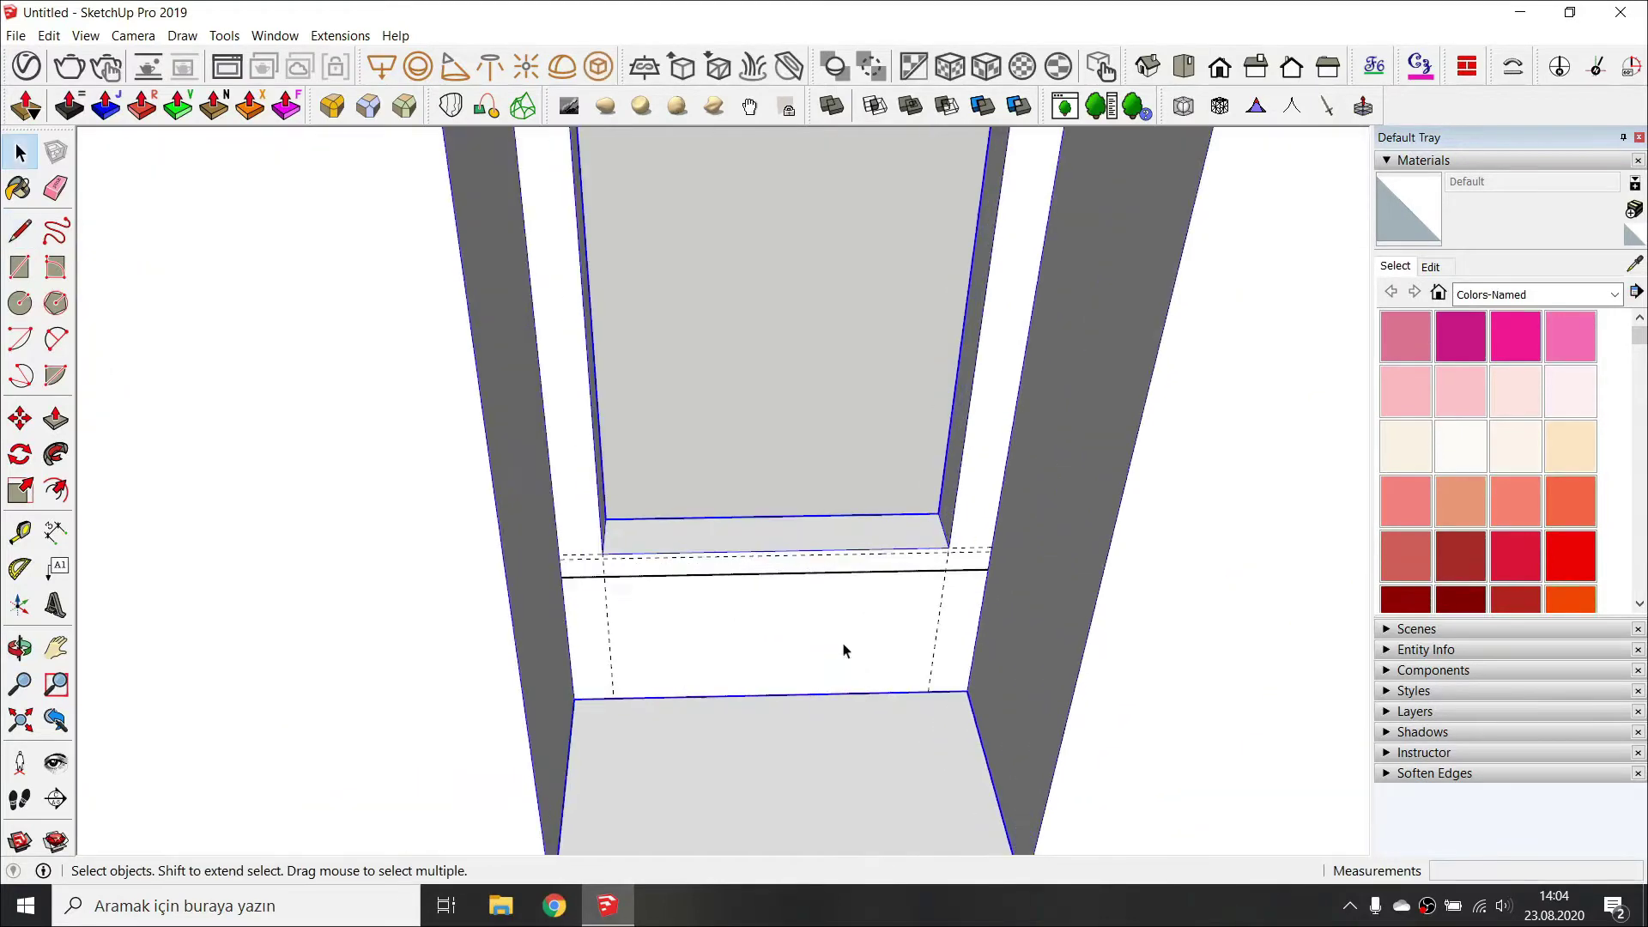
click(1054, 763)
scroll(1051, 738, down, 4)
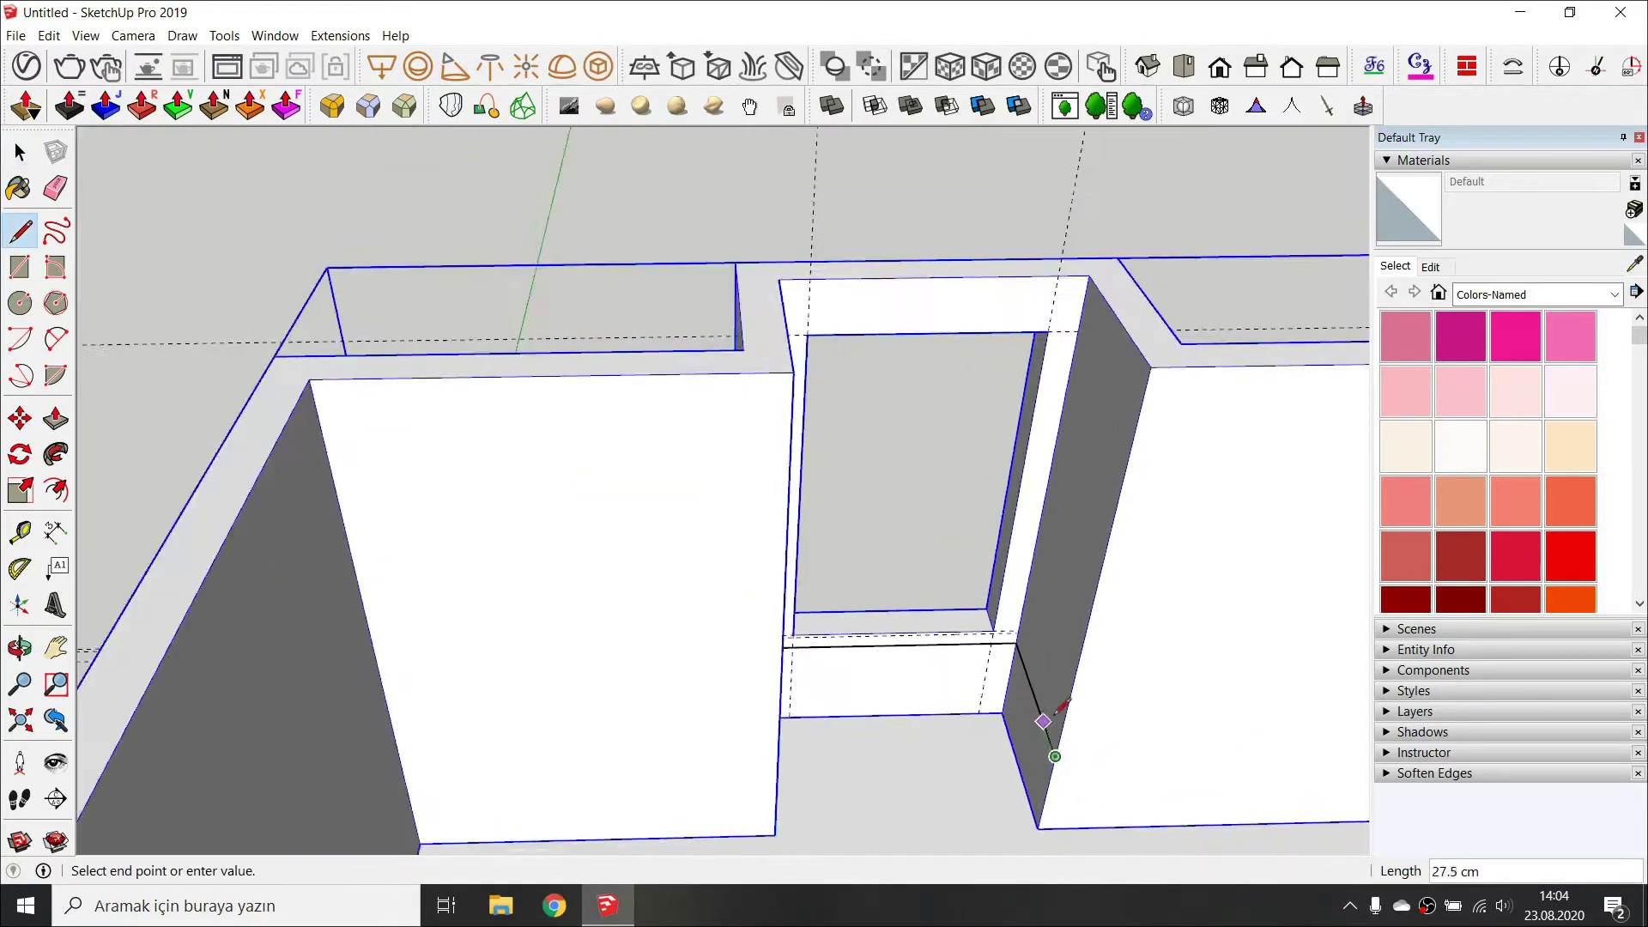
scroll(1129, 554, up, 4)
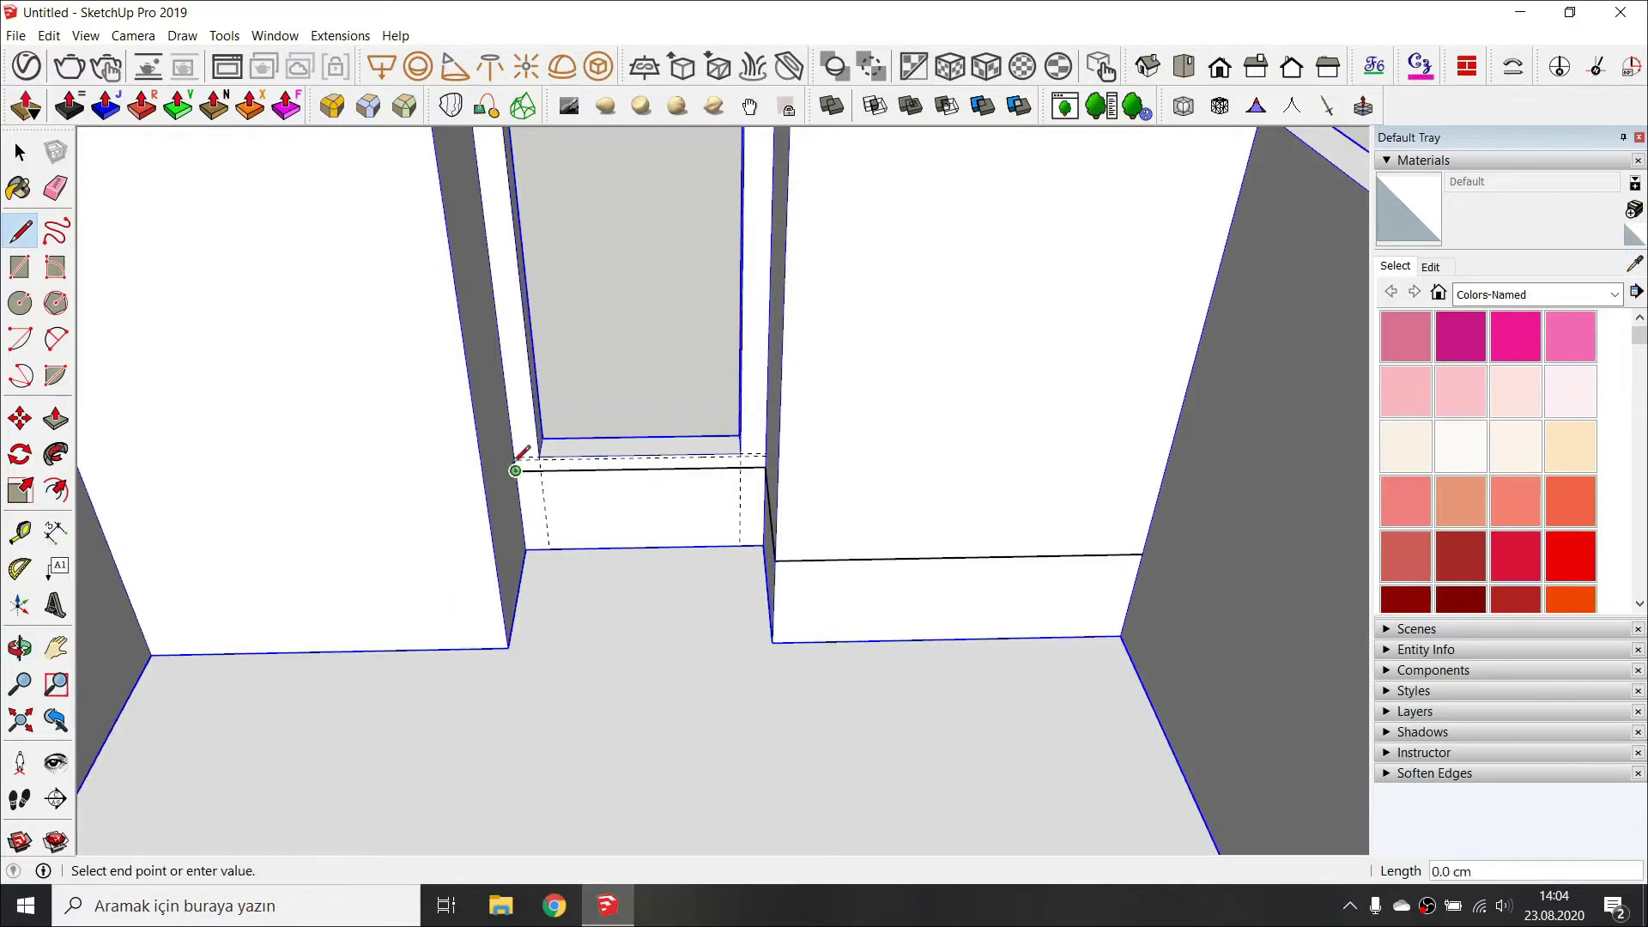
key(space)
key(e)
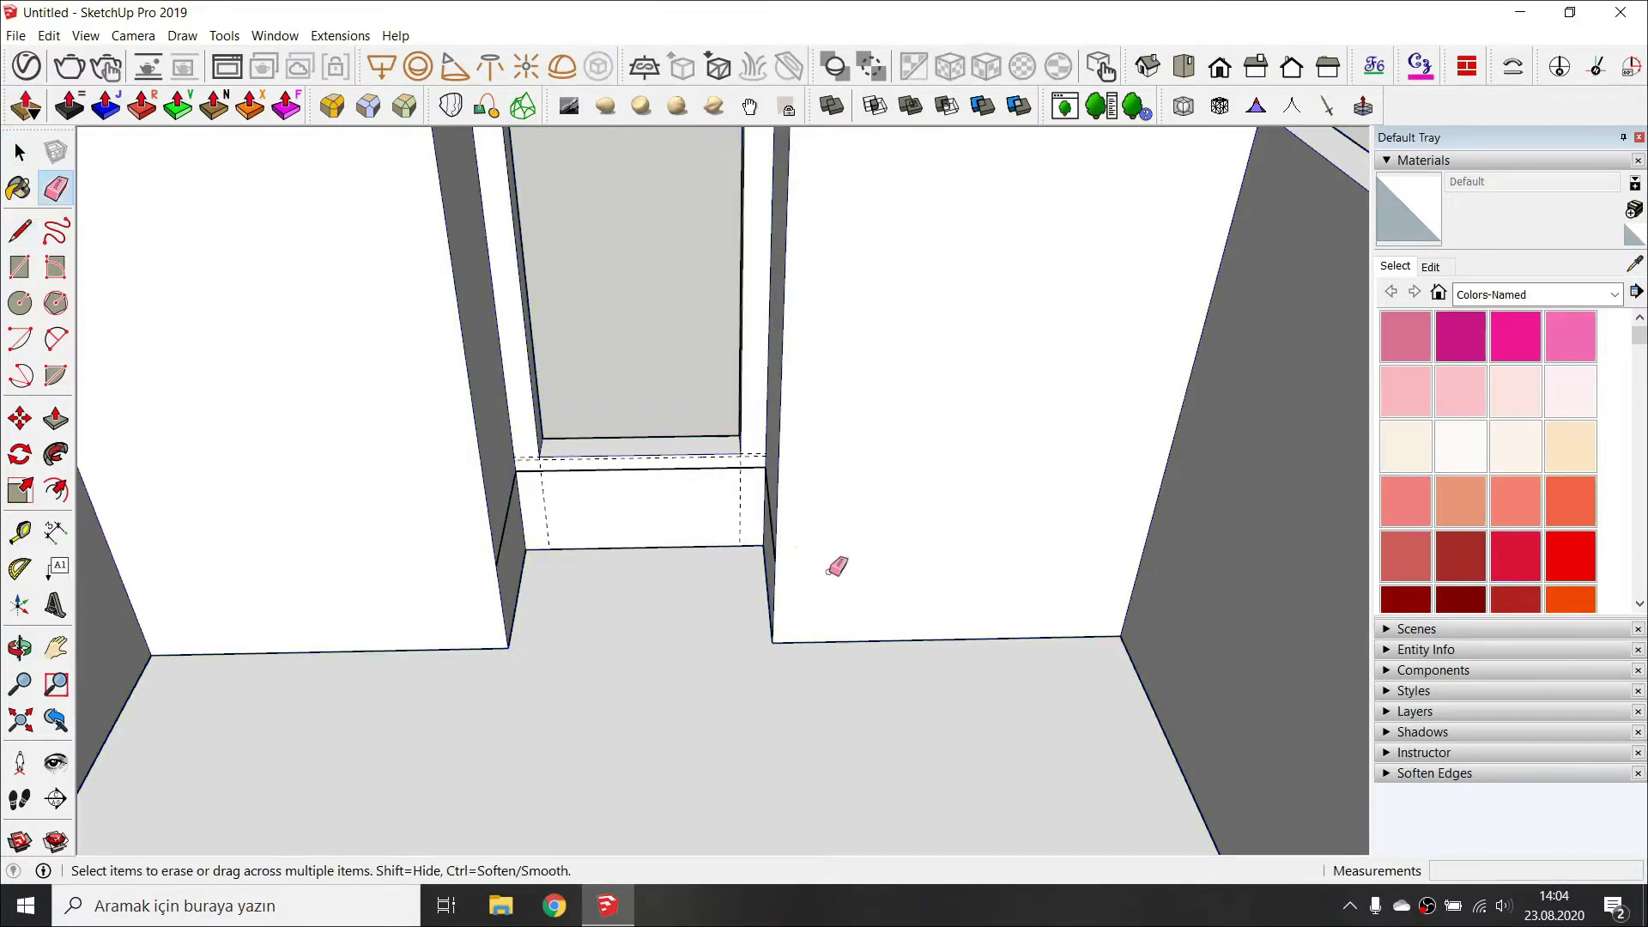
Draw a rectangular profile 8 cm wide at the outer end of the line on the alcove's left side wall.
scroll(478, 452, up, 5)
click(541, 591)
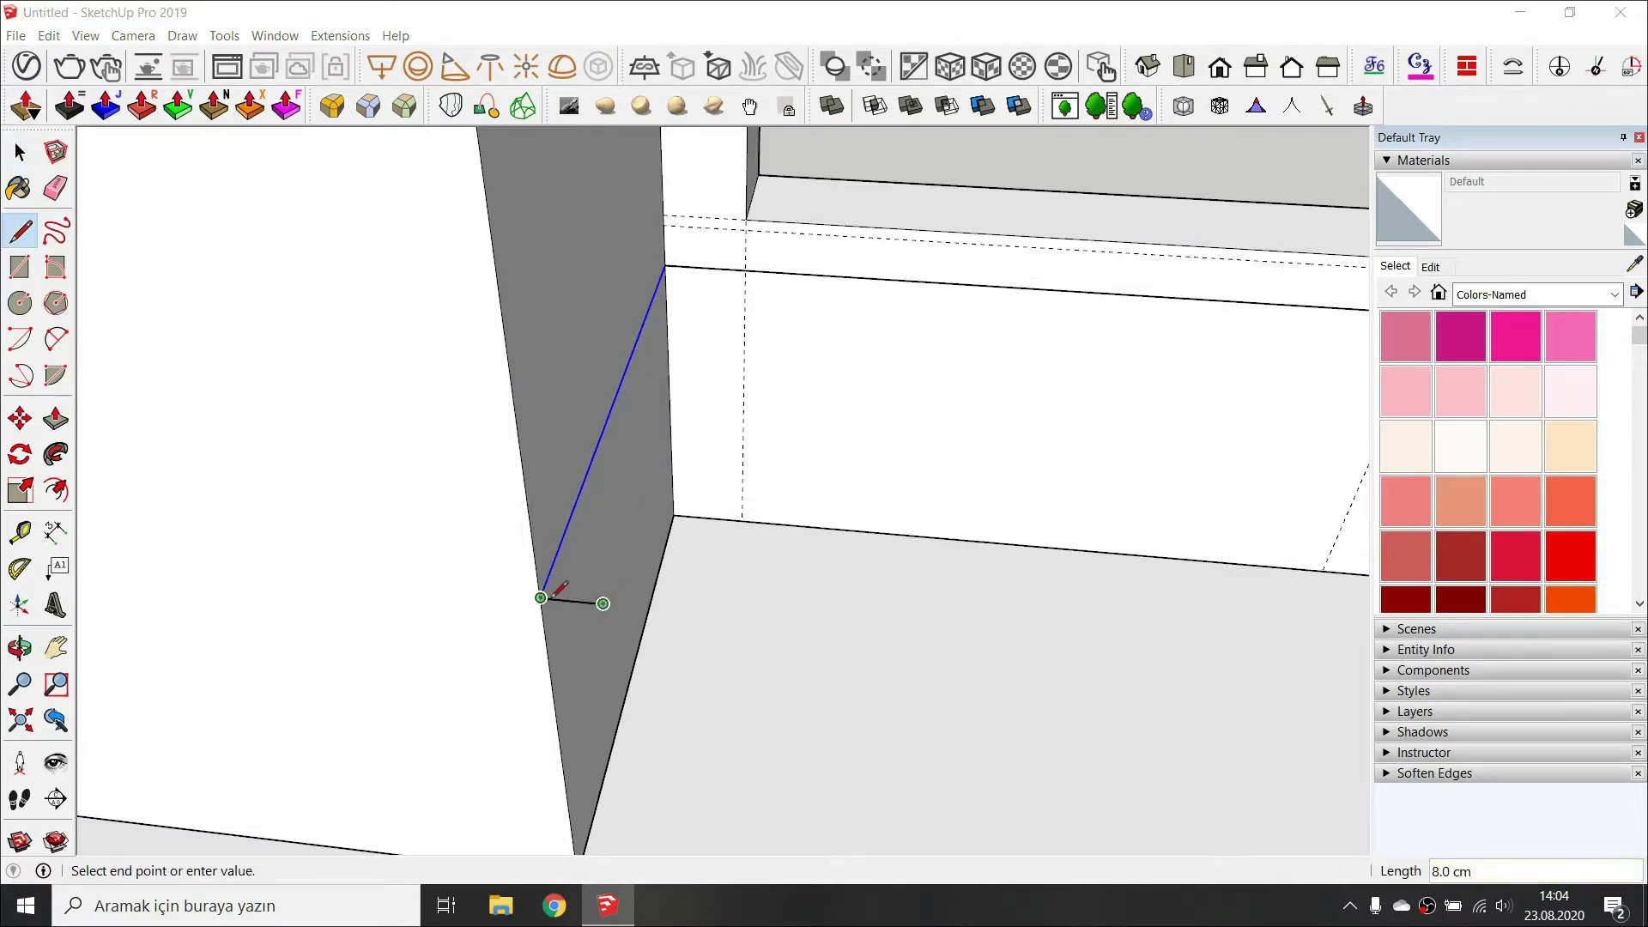
key(Escape)
click(603, 603)
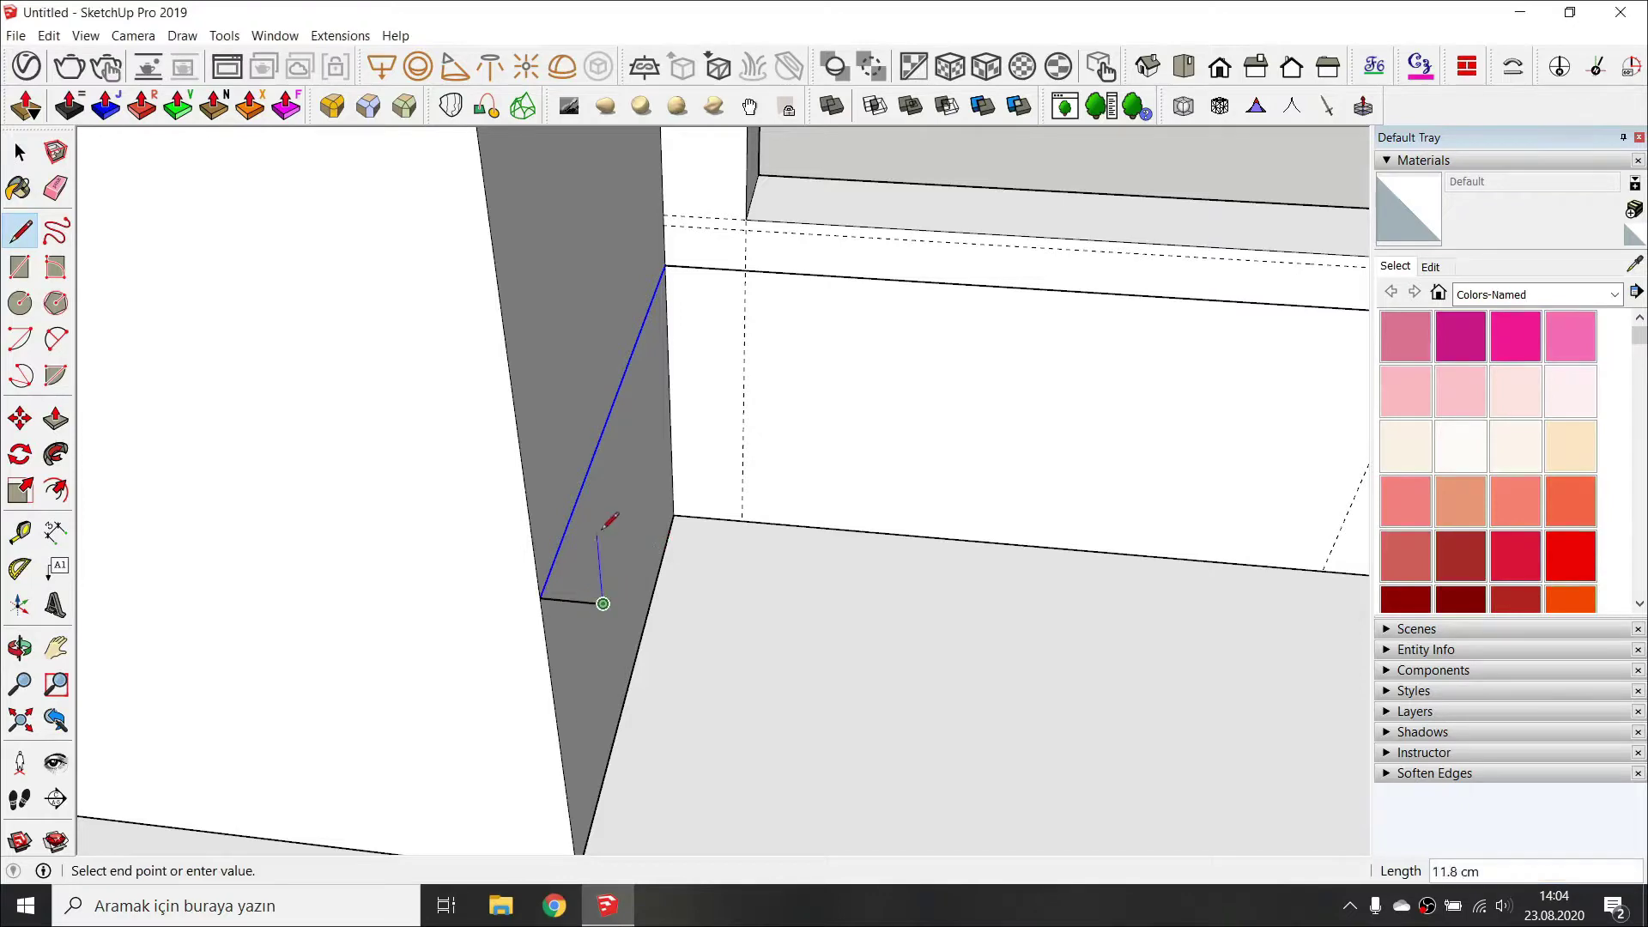
Sweep the rectangular profile along the line around the alcove with Follow Me to form a ledge.
key(space)
double_click(564, 574)
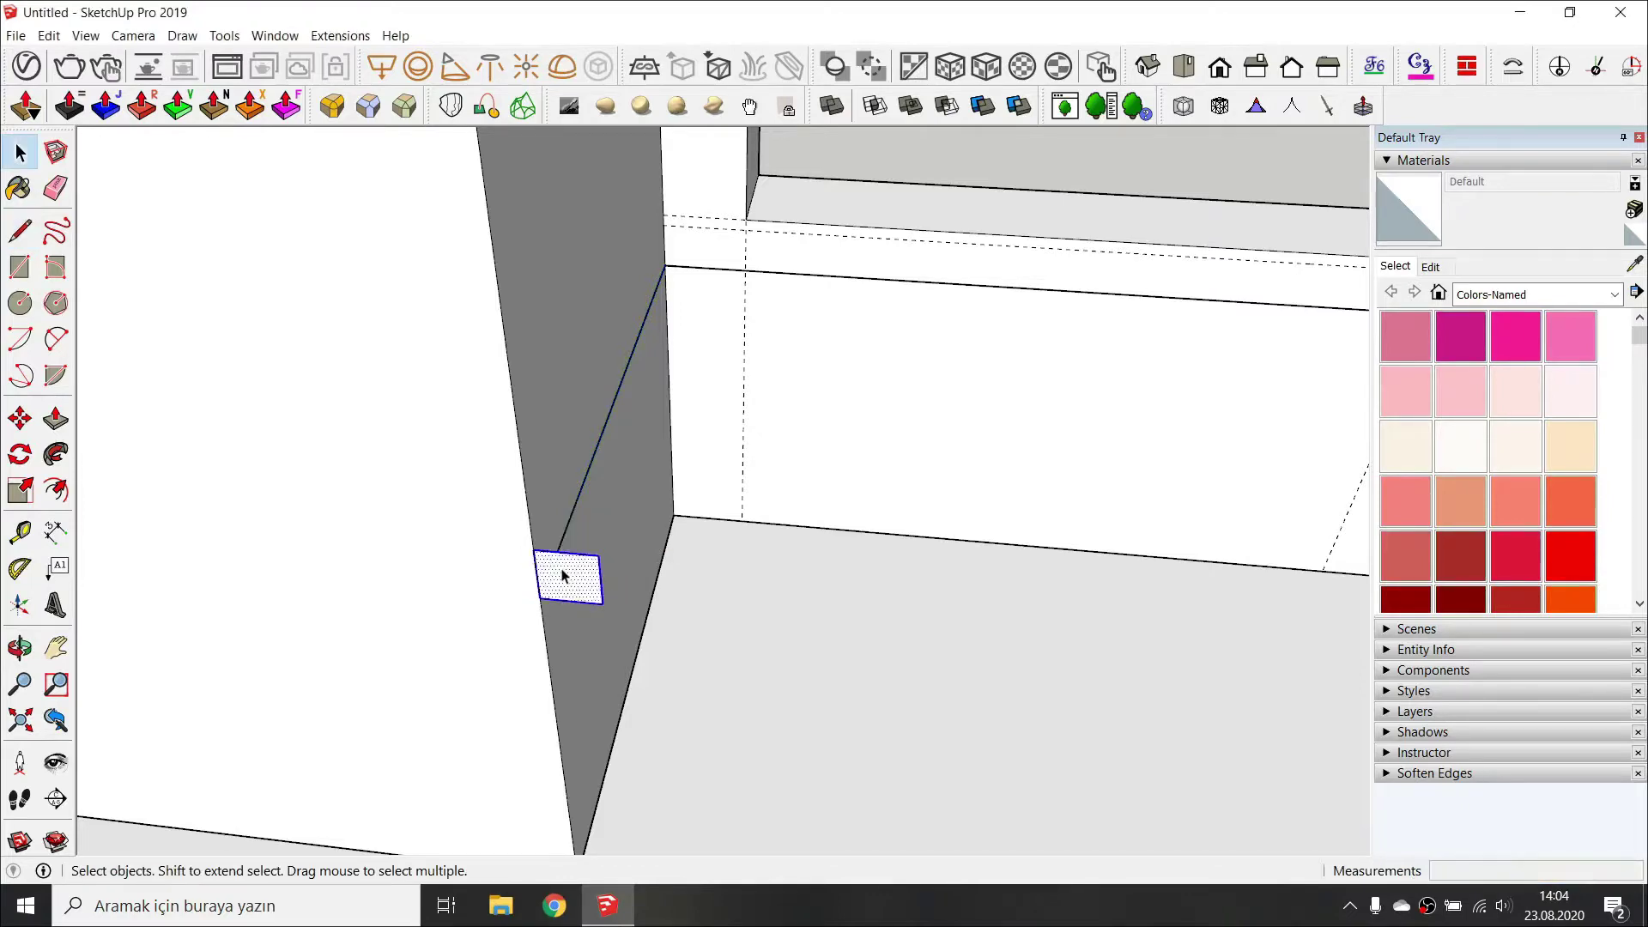
click(57, 455)
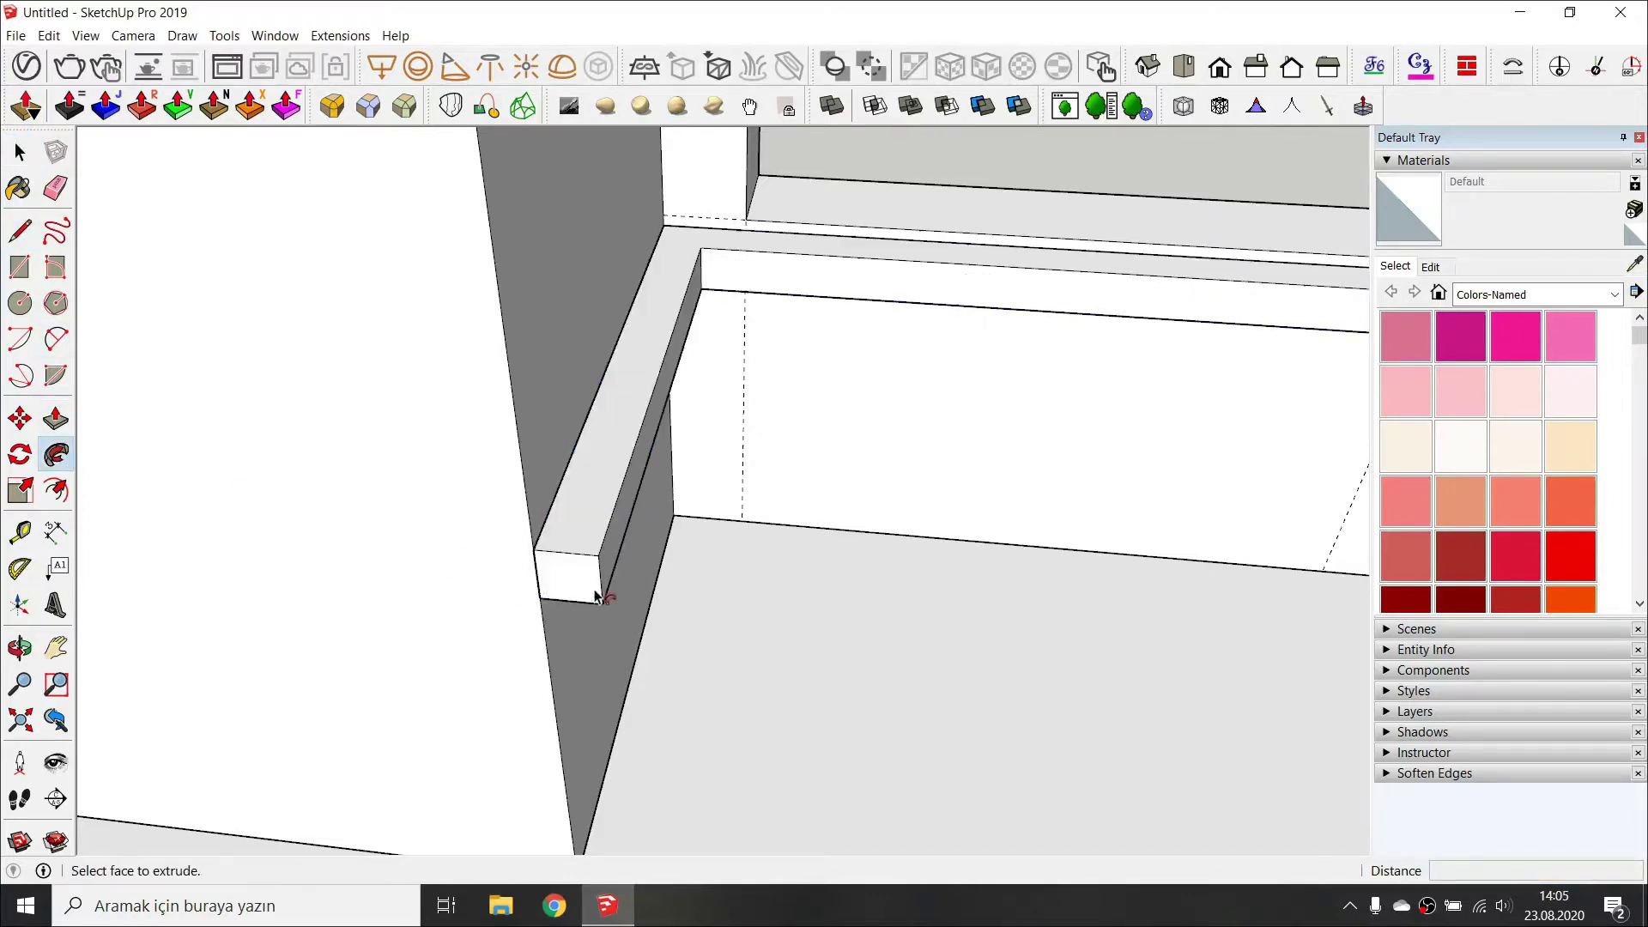
Reduce the ledge's height by pushing its top face down with Push/Pull.
middle_drag(607, 570, 935, 524)
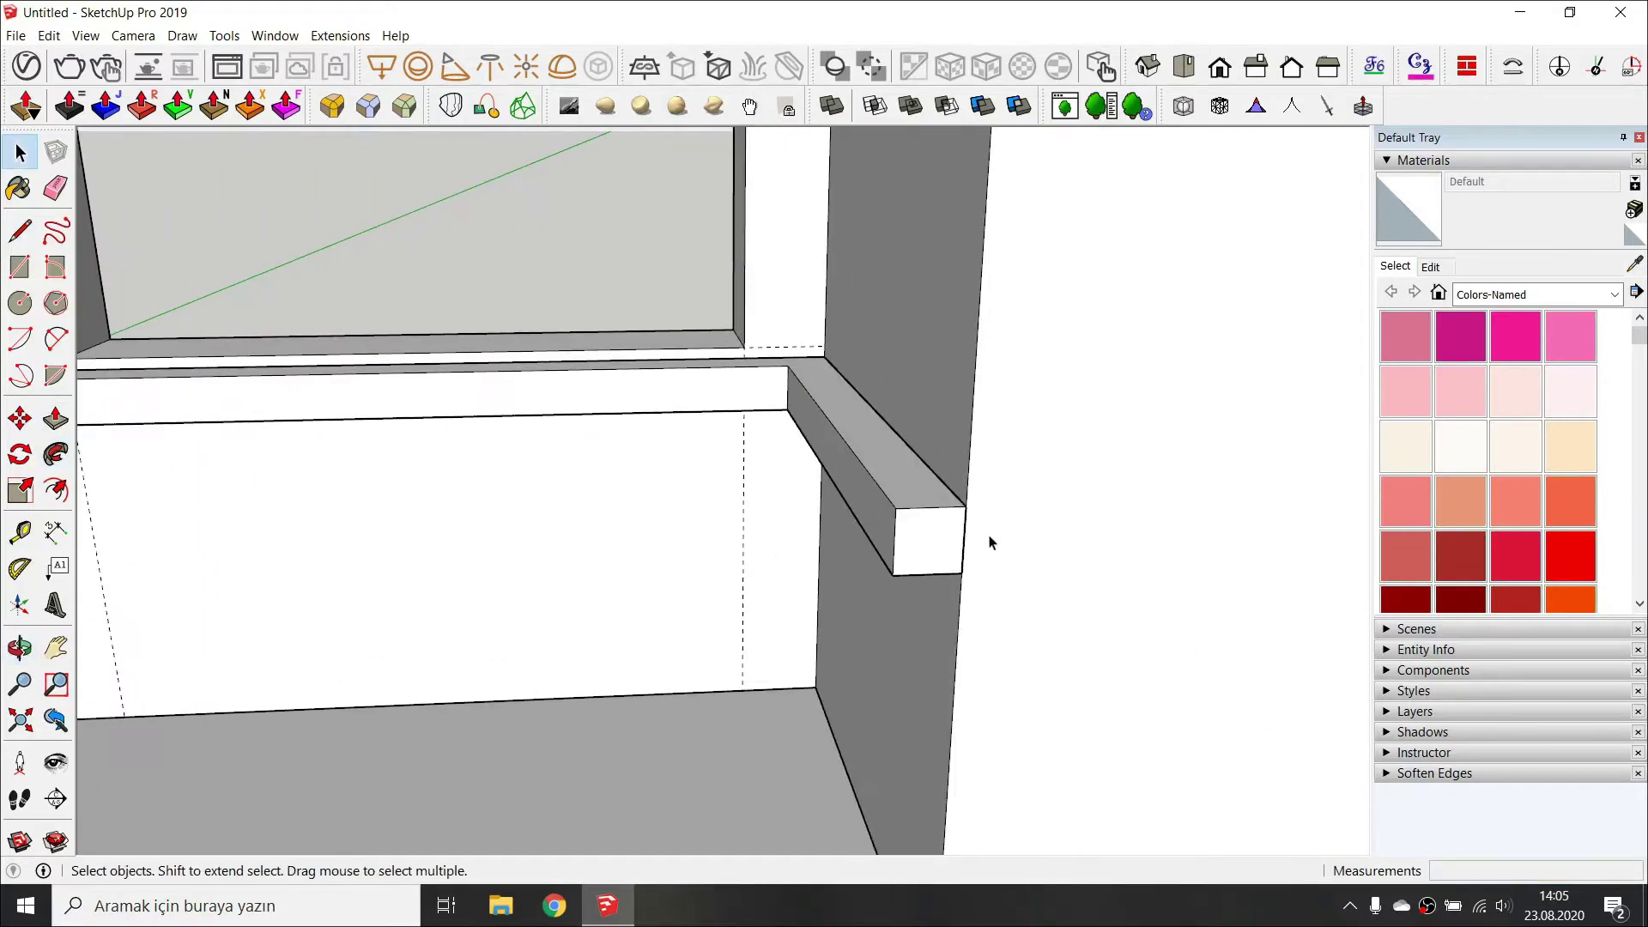
scroll(950, 545, up, 2)
key(p)
click(879, 433)
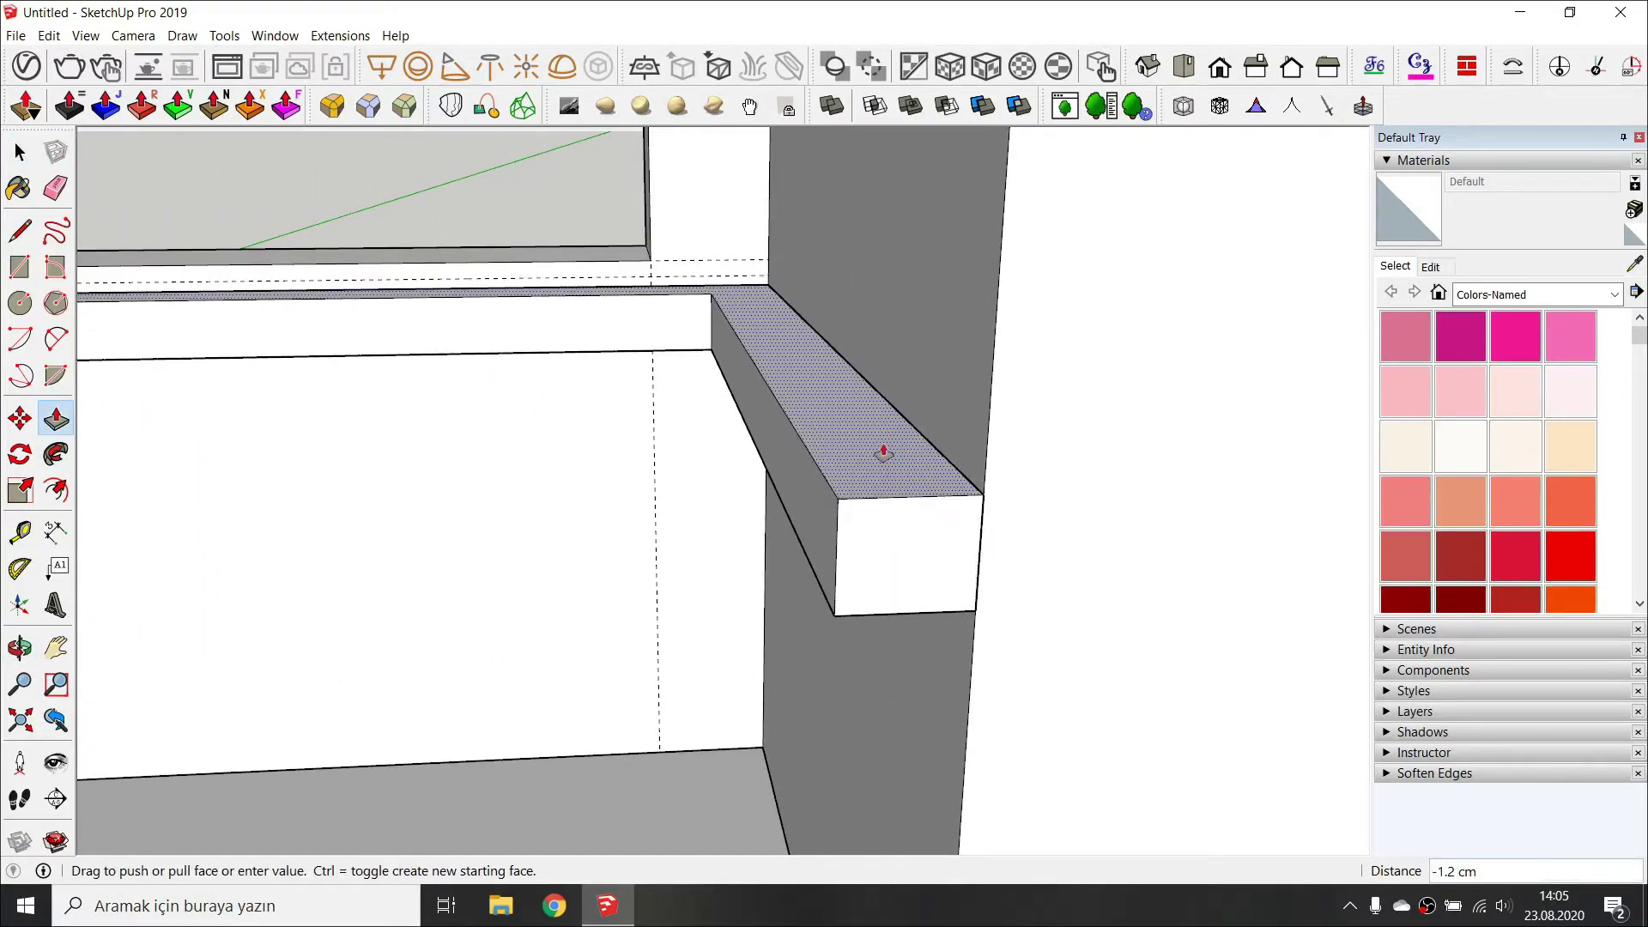
double_click(672, 346)
Bring three moulding samples into the room in front of the wall beside the alcove.
scroll(672, 346, down, 3)
middle_drag(441, 403, 883, 434)
middle_drag(624, 471, 699, 529)
key(space)
click(567, 456)
middle_drag(566, 456, 662, 600)
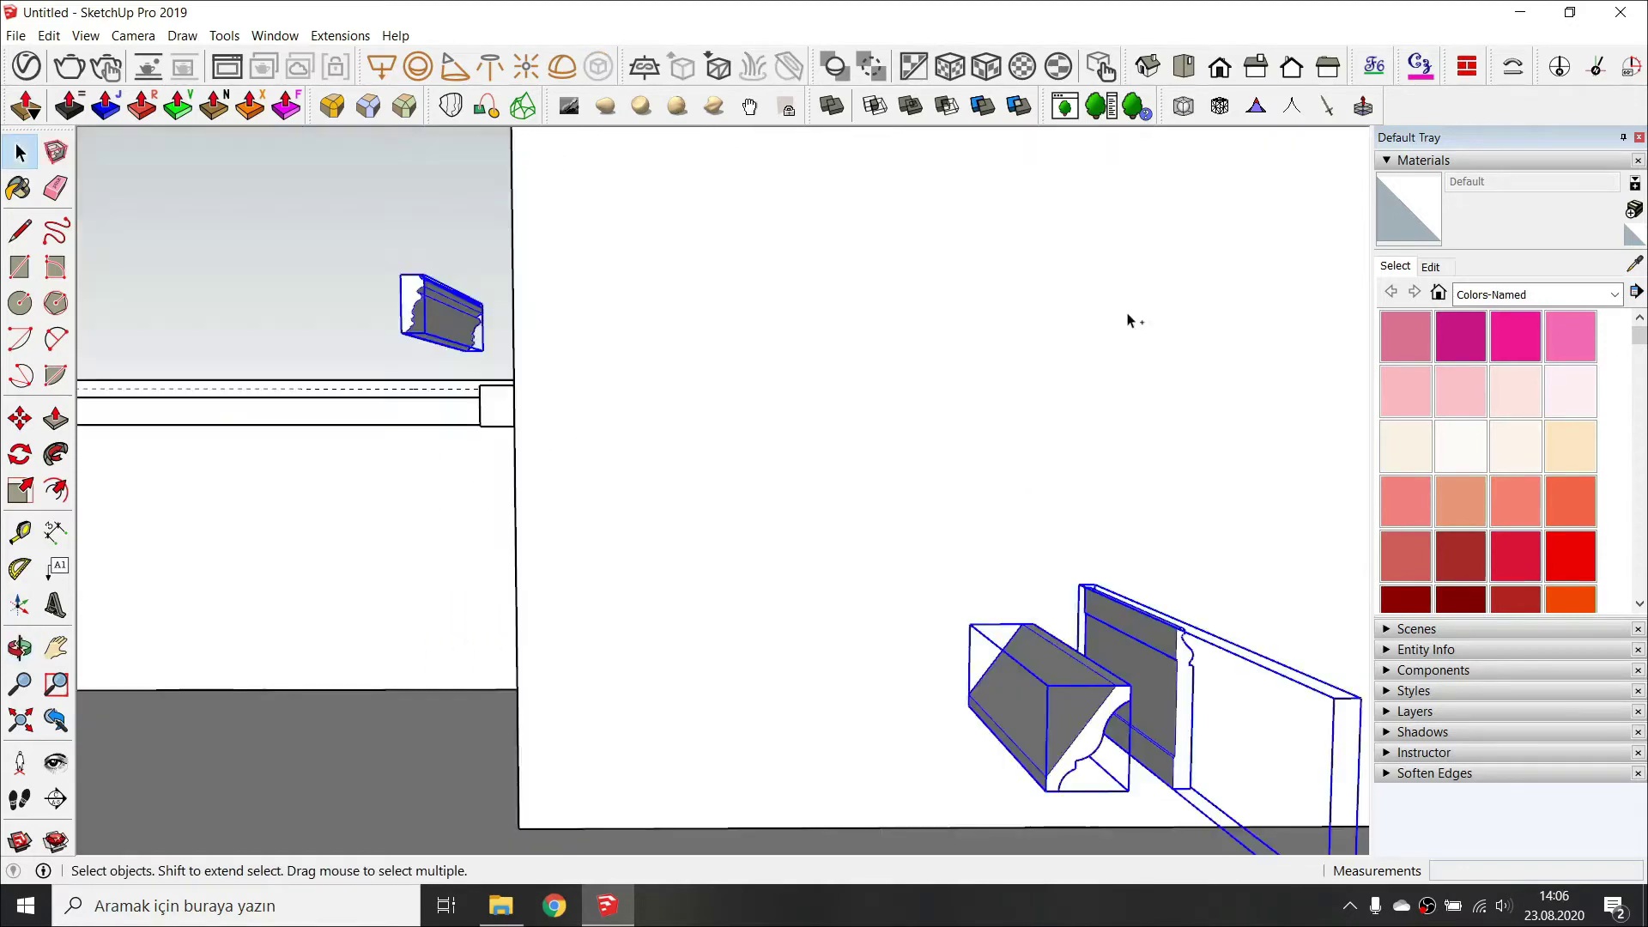
Open the wavy moulding sample beside the ledge and measure its end profile.
middle_drag(1127, 320, 501, 311)
scroll(375, 226, up, 3)
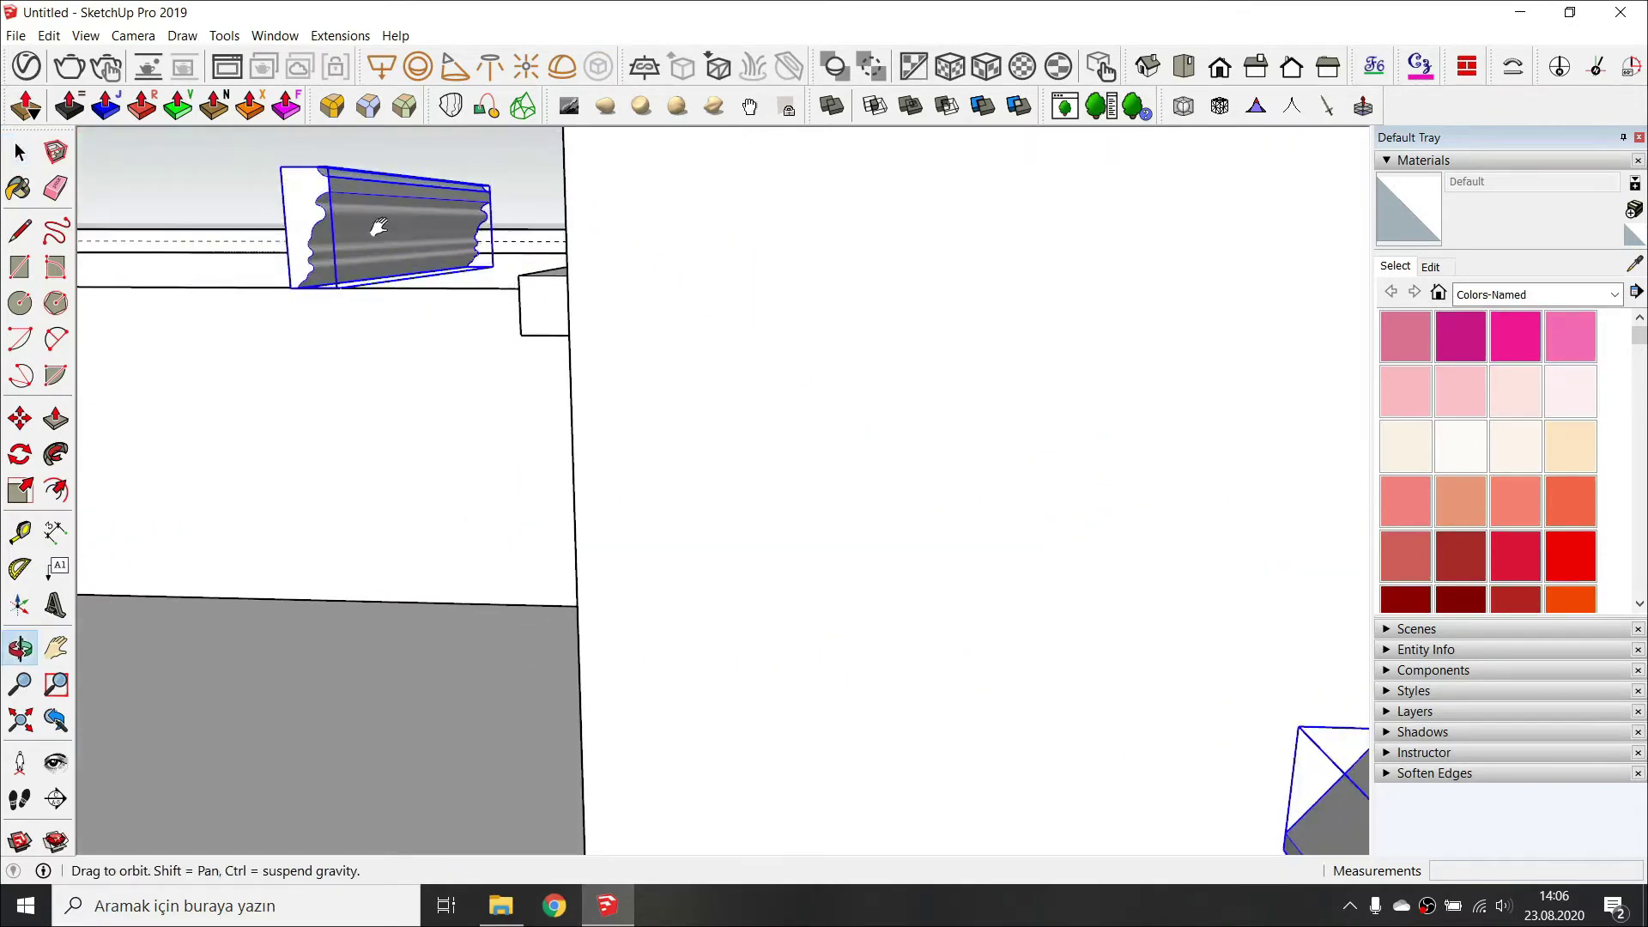
middle_drag(375, 227, 659, 483)
double_click(508, 377)
key(t)
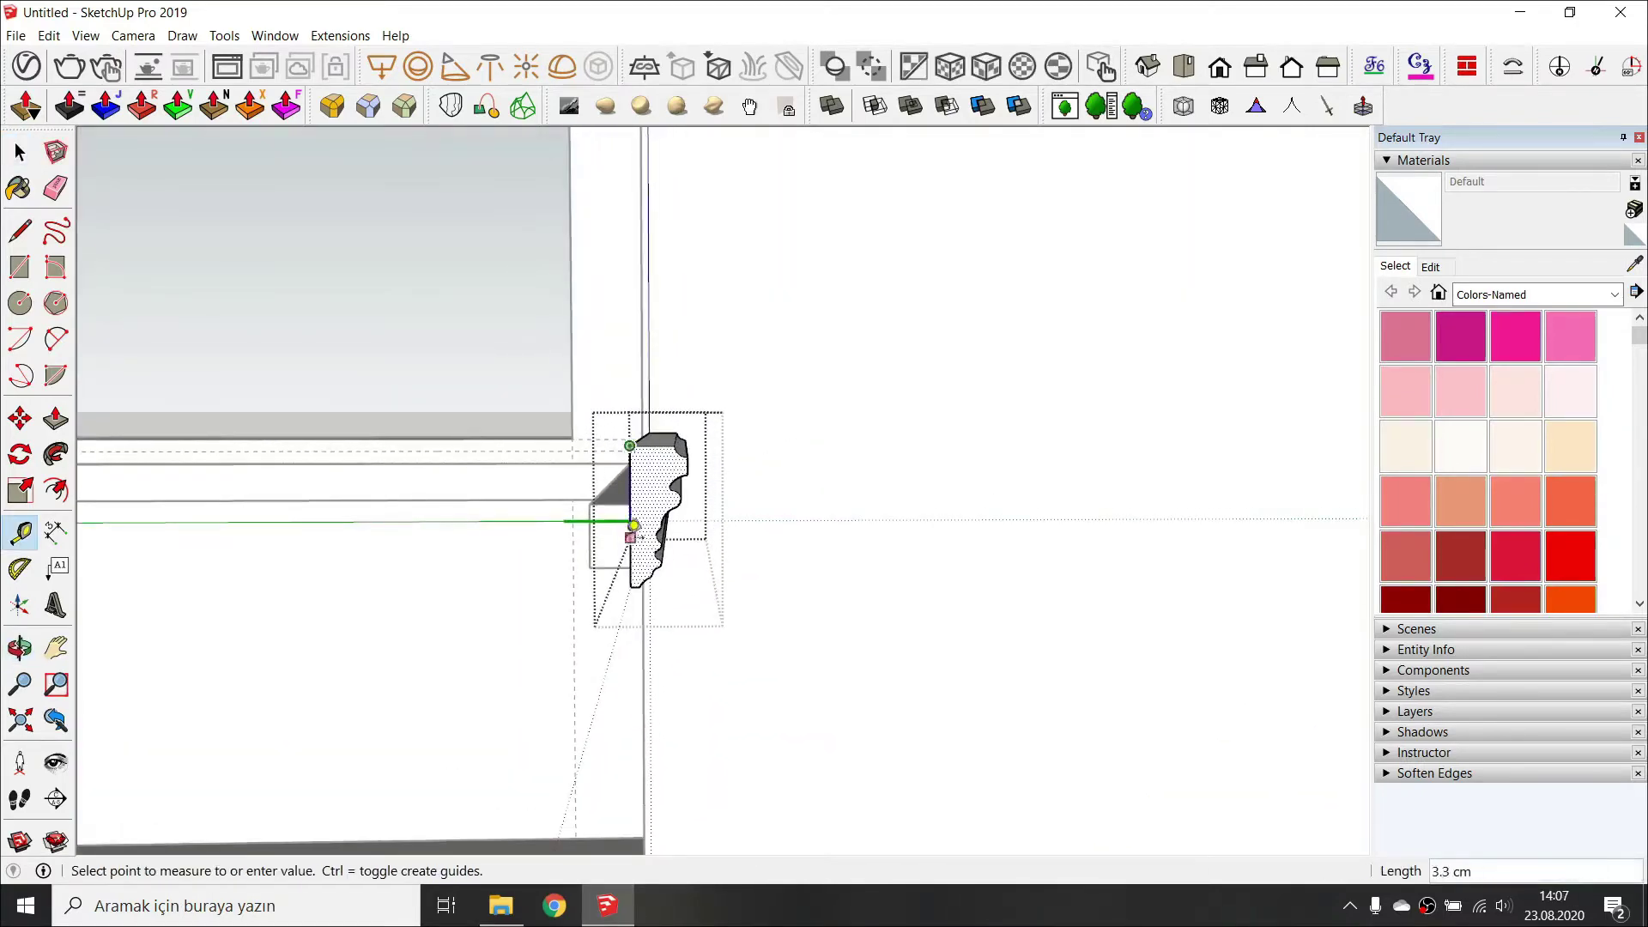
key(space)
key(Escape)
Scale the wavy moulding sample up from its upper corner grip and check its size with the Tape Measure.
click(650, 518)
key(s)
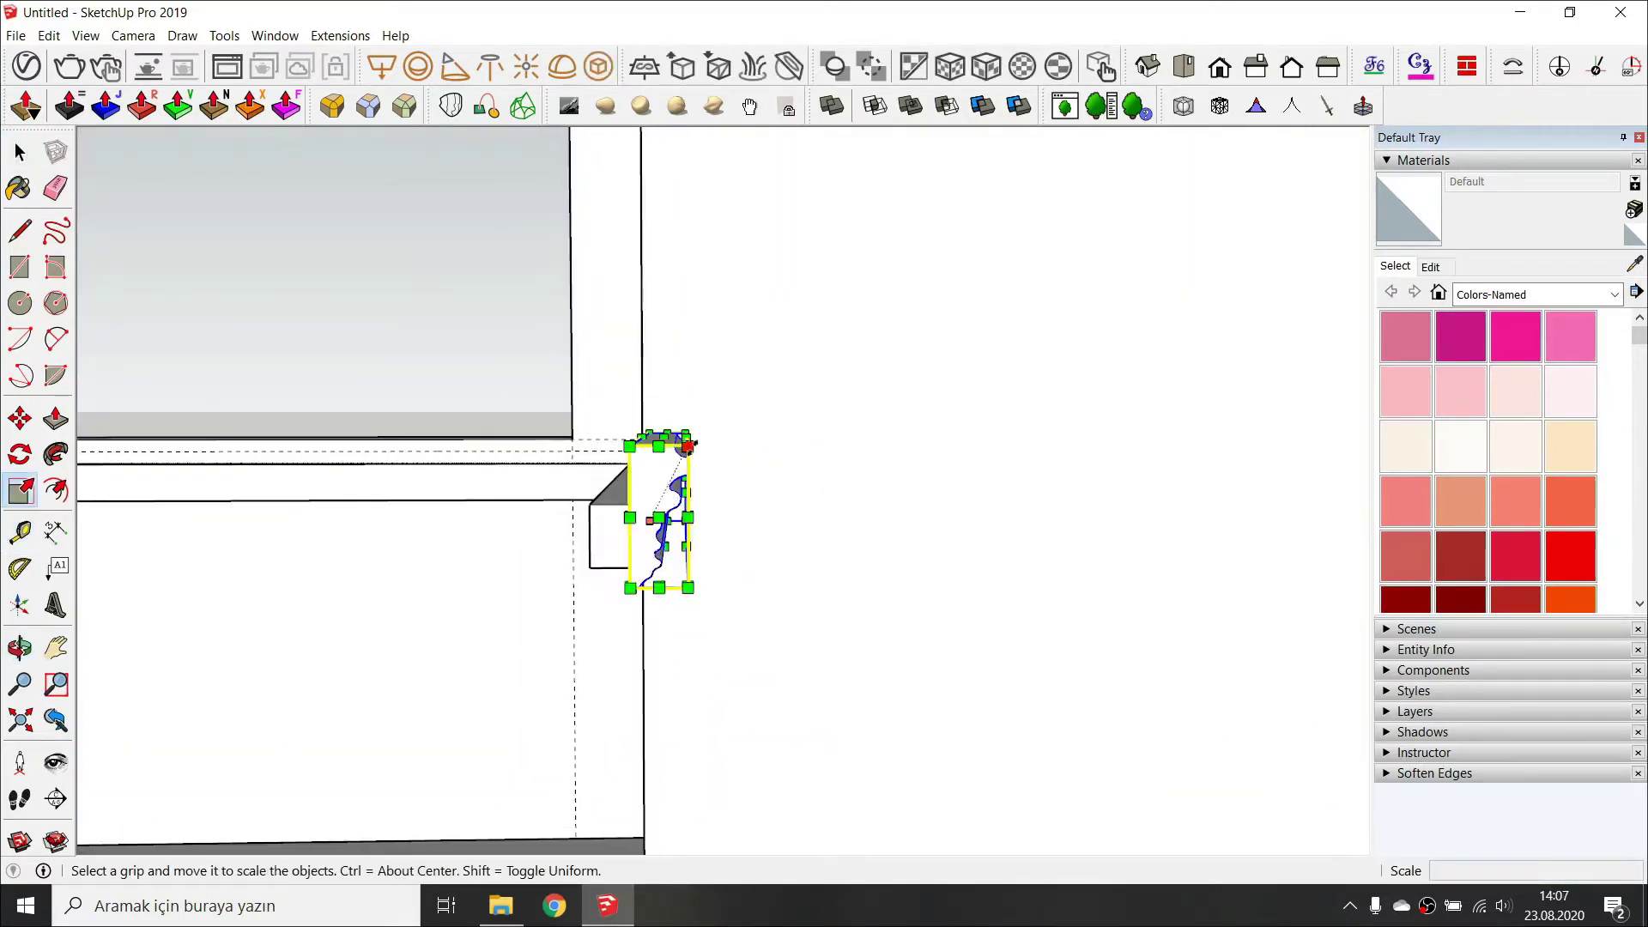
click(688, 447)
click(802, 263)
middle_drag(684, 474, 716, 465)
key(t)
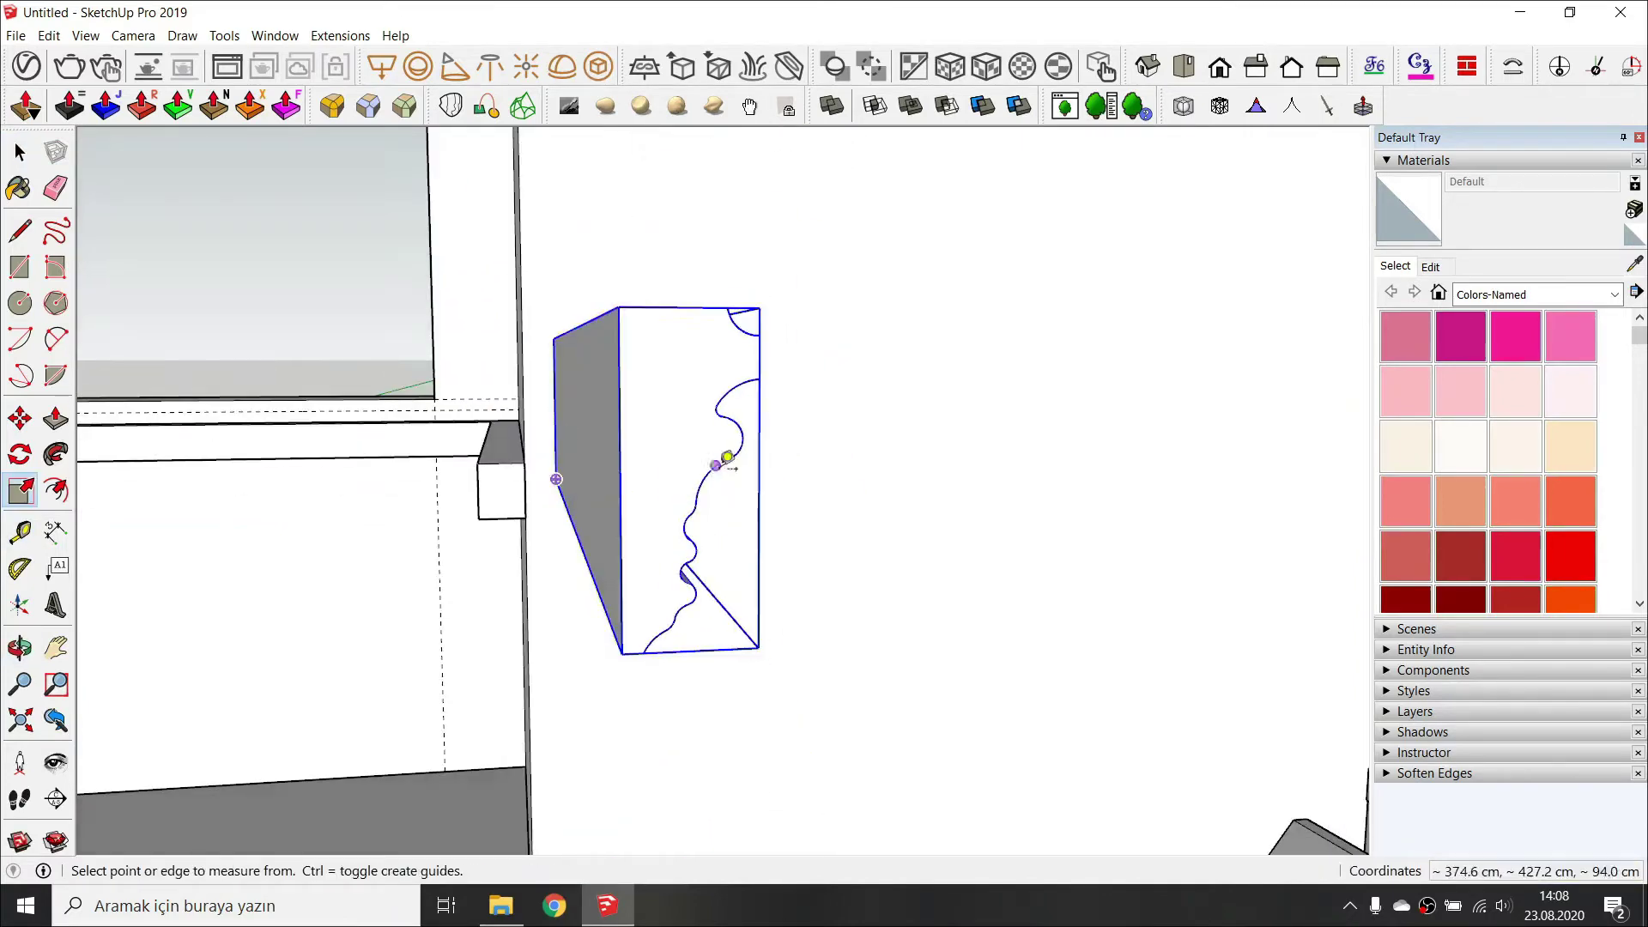
key(space)
Open the enlarged wavy moulding and copy its end profile face.
scroll(627, 577, down, 3)
middle_drag(629, 574, 330, 604)
double_click(459, 563)
click(459, 563)
Draw a three-sided line path up, across and down the edges of the alcove opening.
scroll(460, 571, down, 4)
key(l)
click(251, 754)
middle_drag(251, 755, 258, 339)
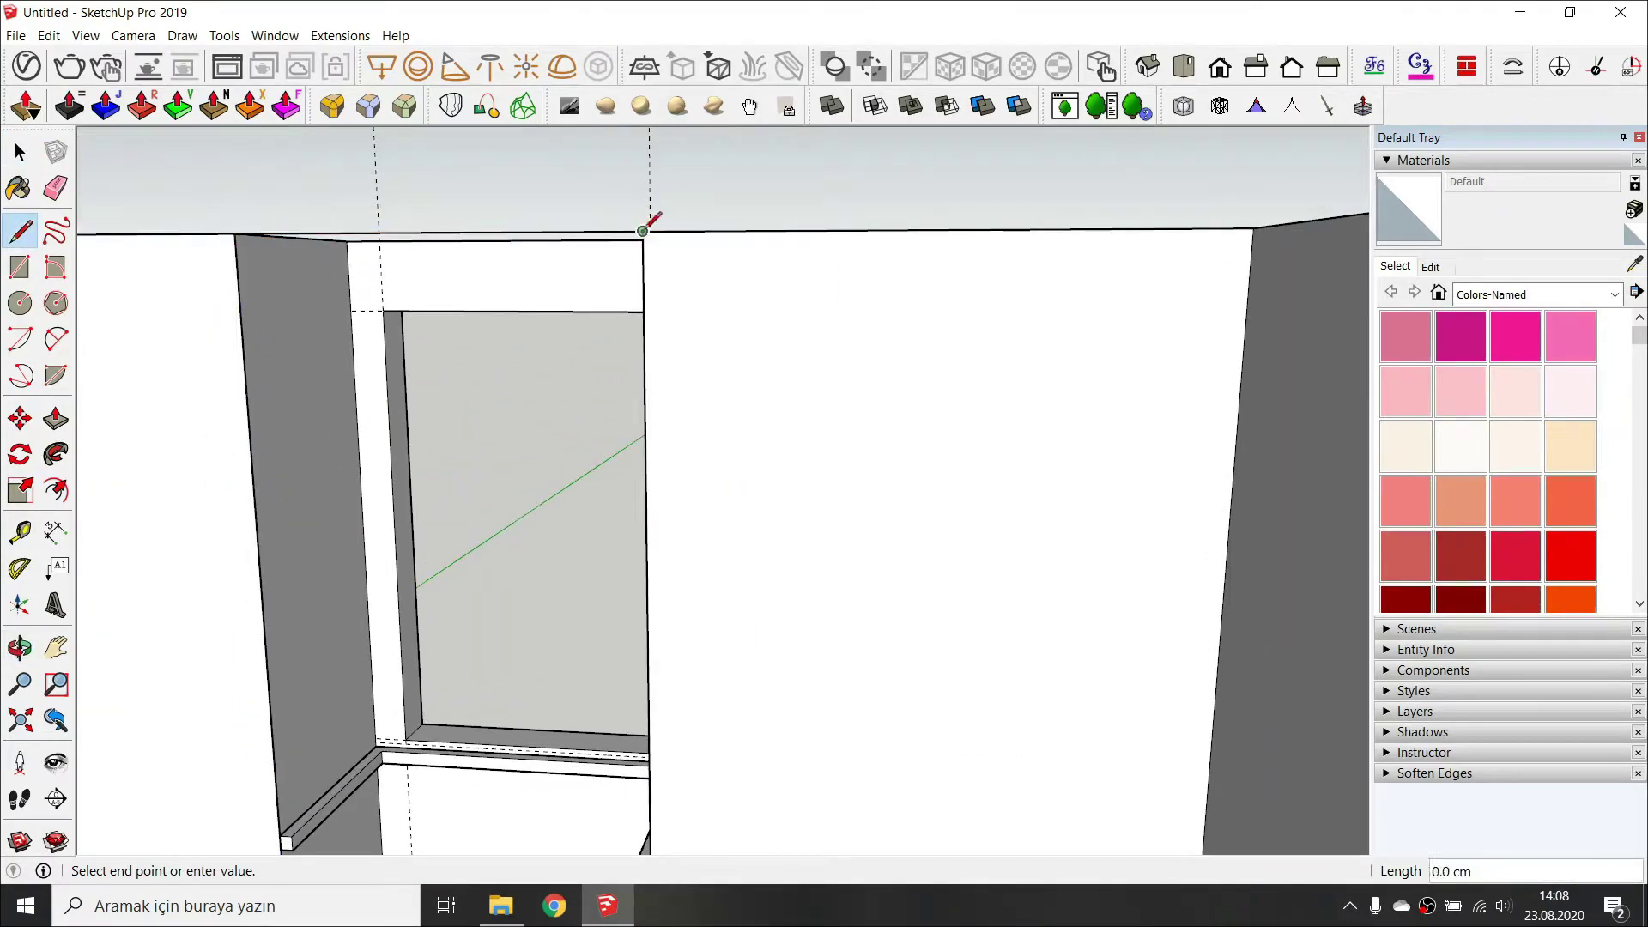
middle_drag(650, 225, 647, 706)
key(space)
Paste the copied moulding profile near the alcove and rotate it 90 degrees so it lies flat on the floor.
key(ctrl+v)
scroll(554, 754, up, 5)
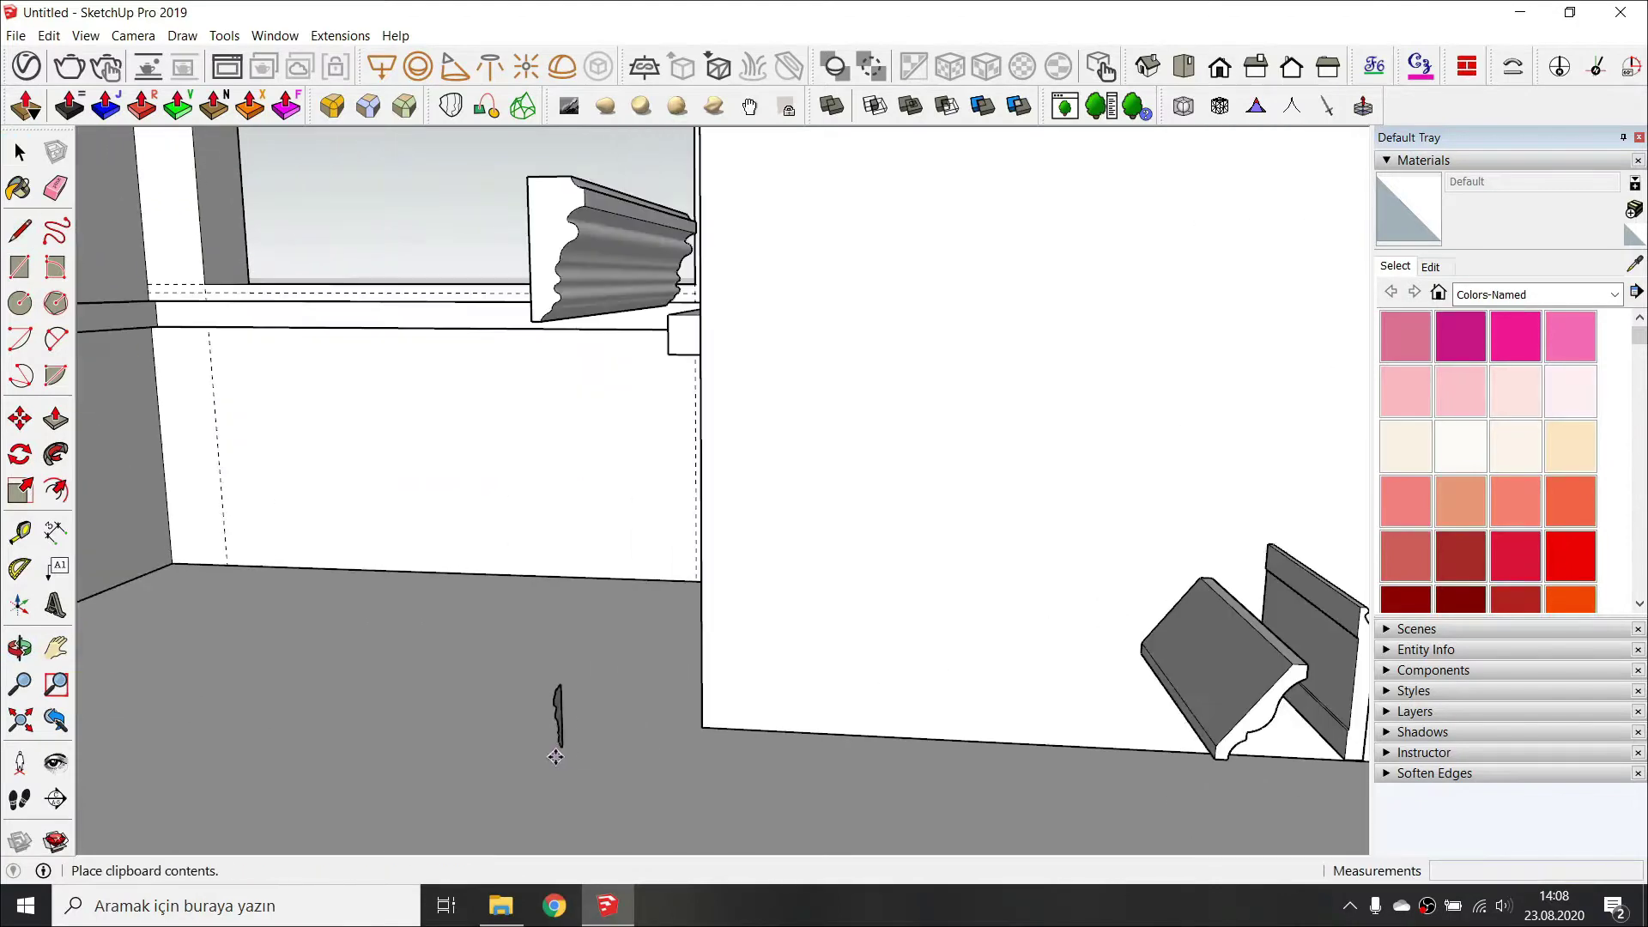
click(524, 756)
scroll(525, 756, up, 4)
middle_drag(527, 755, 467, 710)
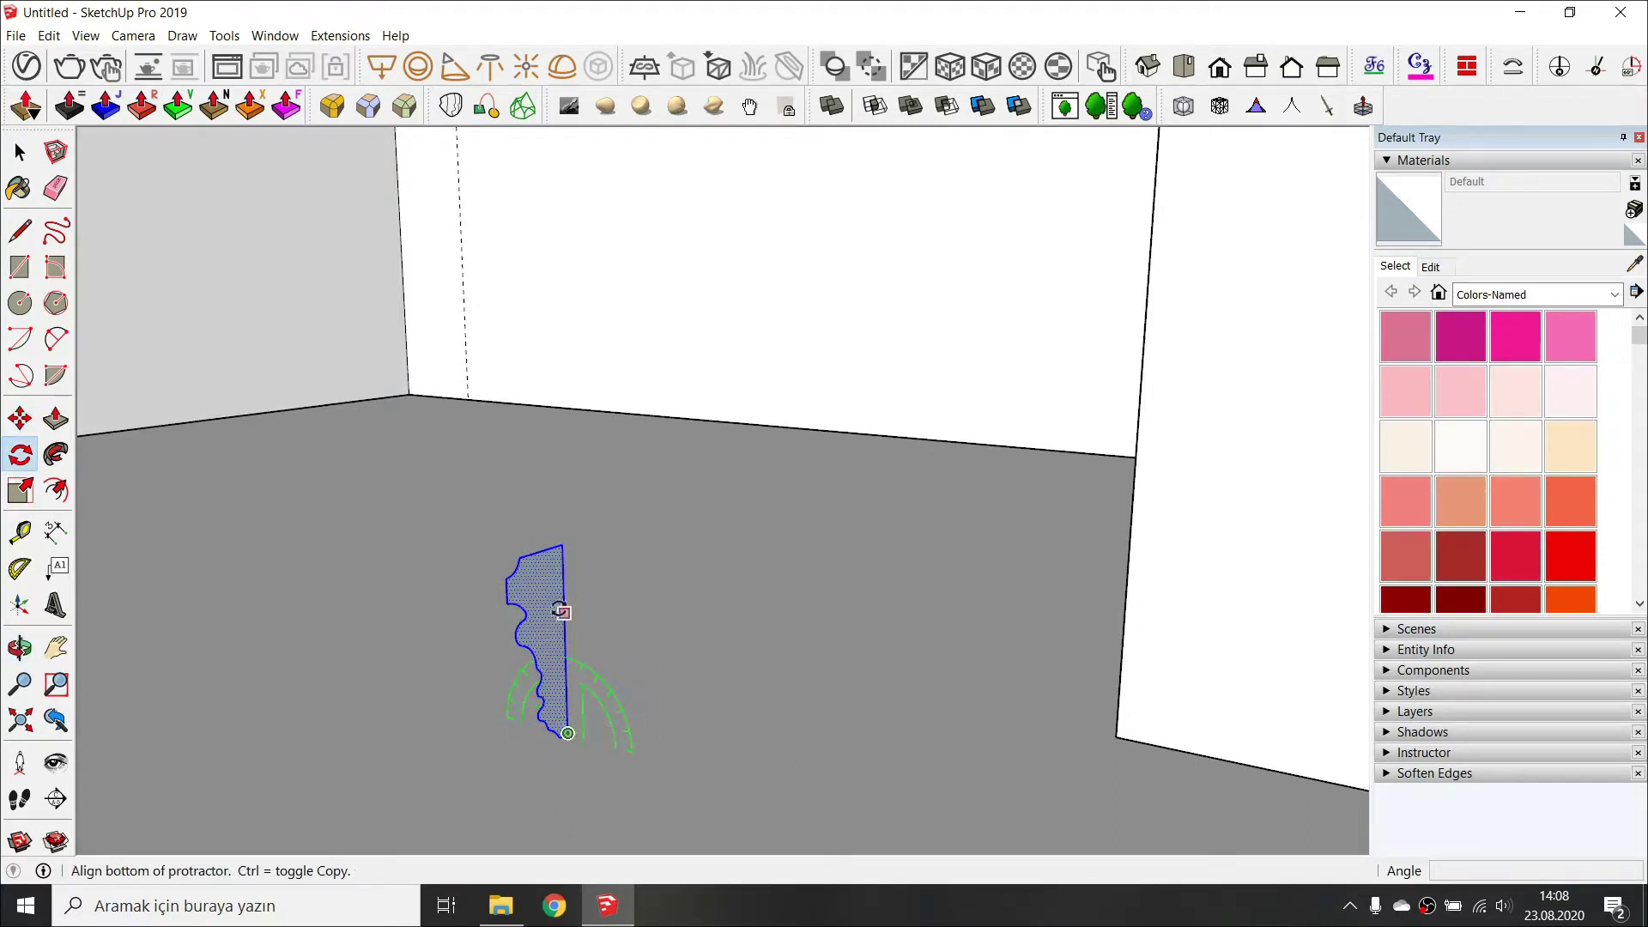
click(562, 544)
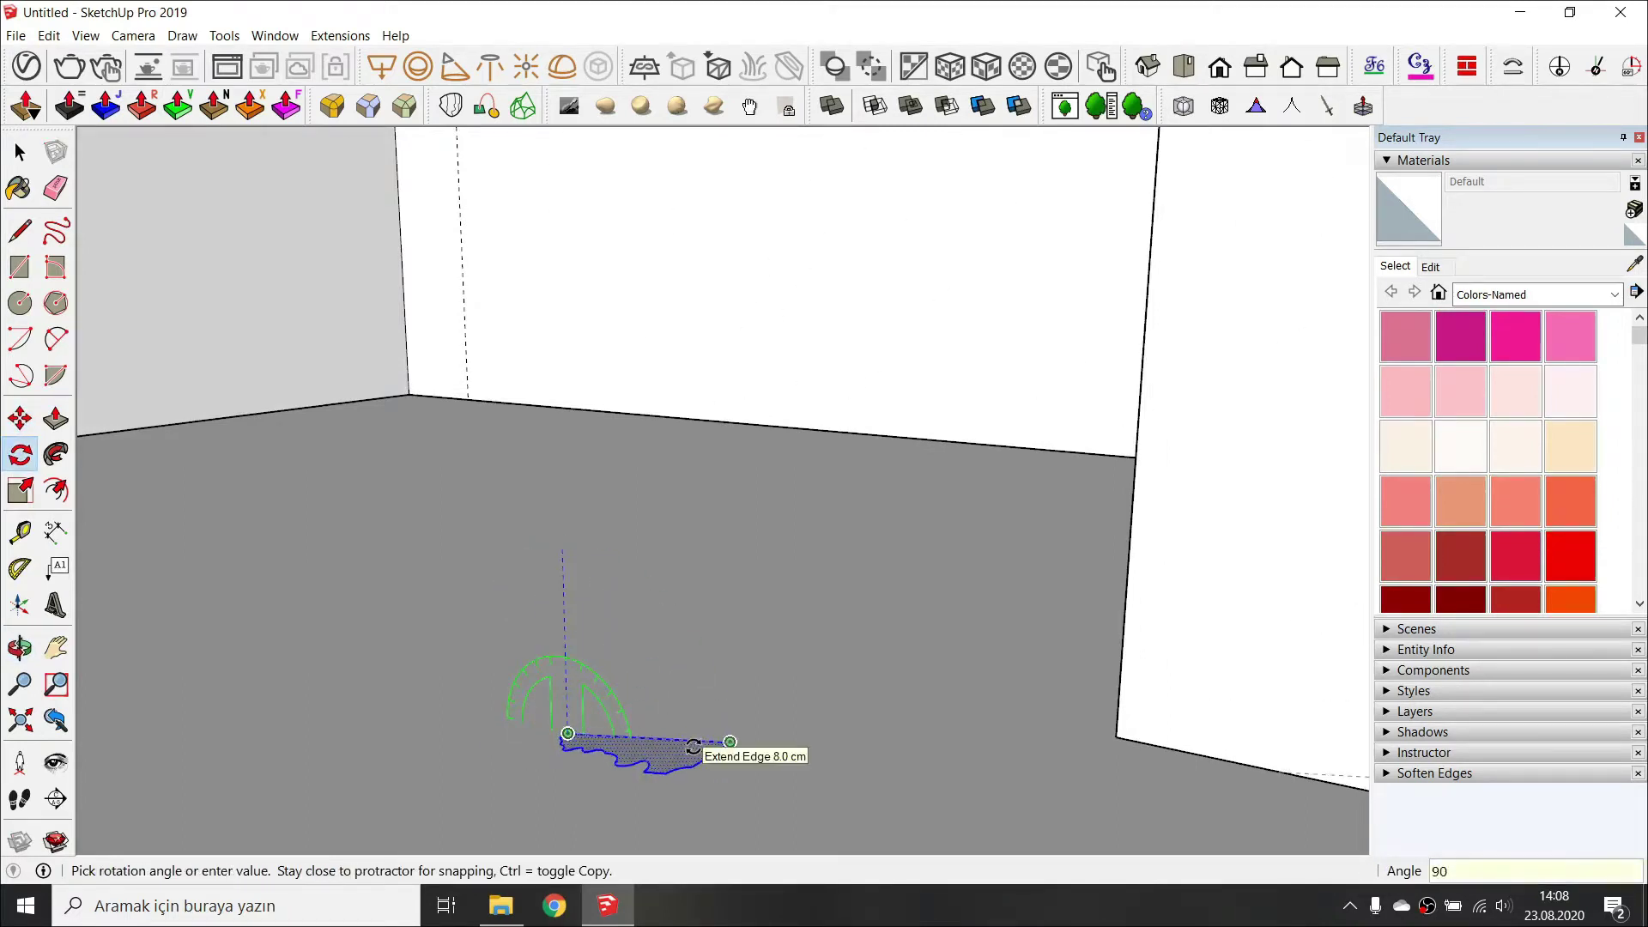
key(Return)
Move the flat profile onto the floor corner where the front wall meets the alcove opening.
key(m)
click(562, 734)
click(1116, 736)
scroll(1009, 785, down, 2)
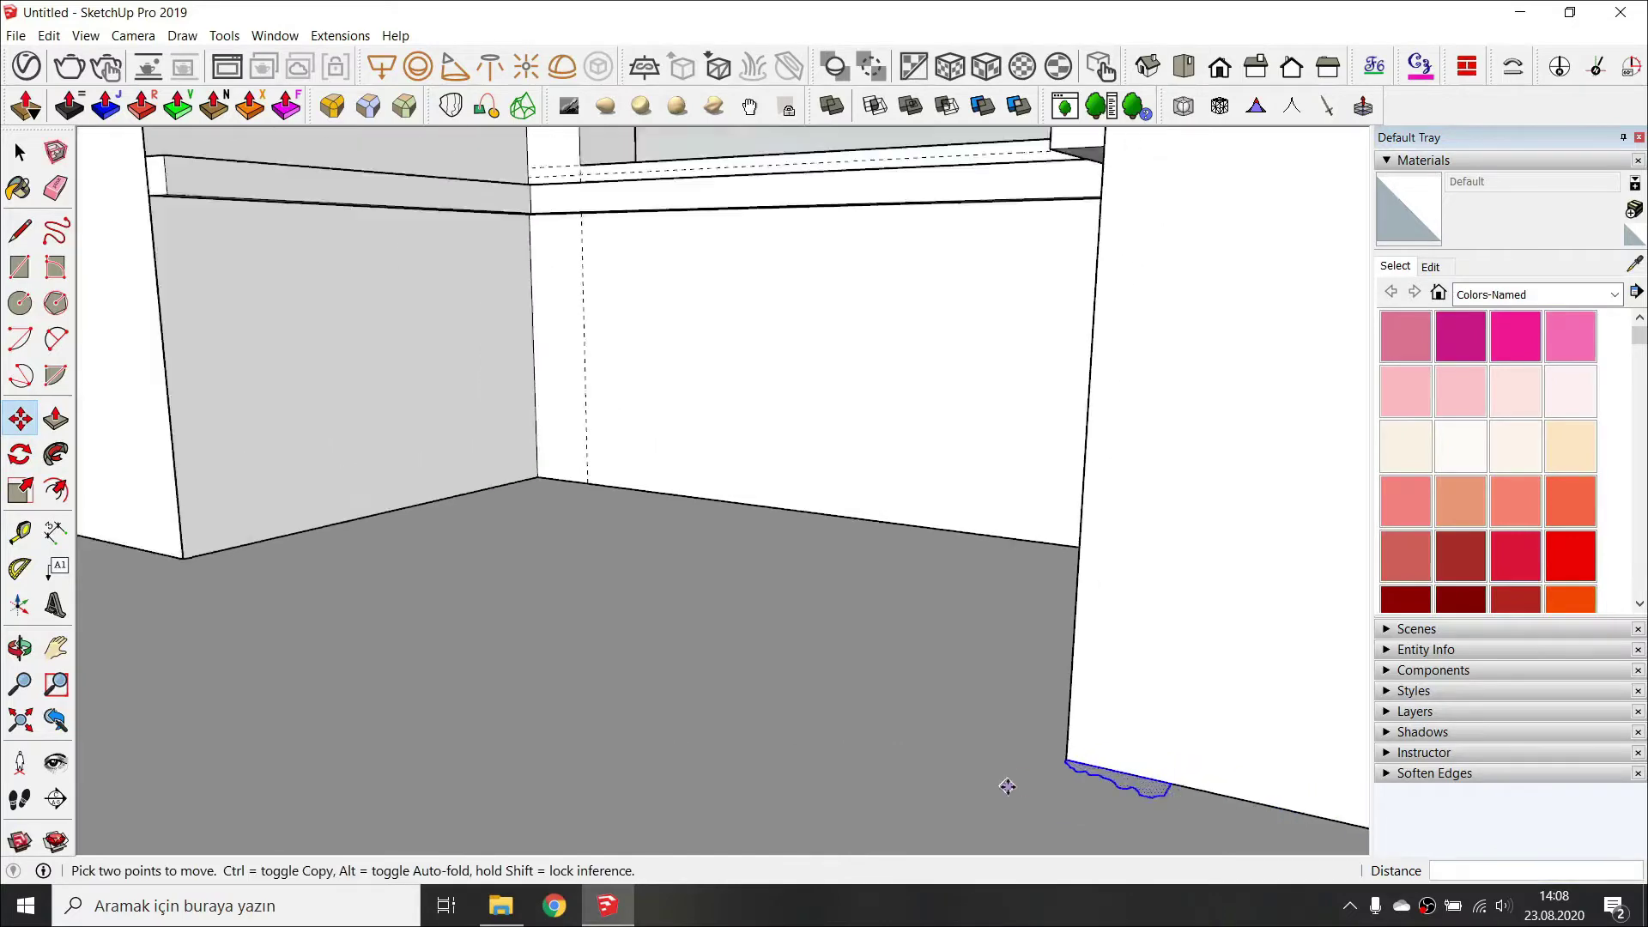
Move the path's upper line across the alcove opening down by 10.2 cm.
scroll(1008, 786, down, 2)
middle_drag(1008, 786, 872, 699)
scroll(872, 698, down, 2)
key(space)
scroll(868, 367, up, 3)
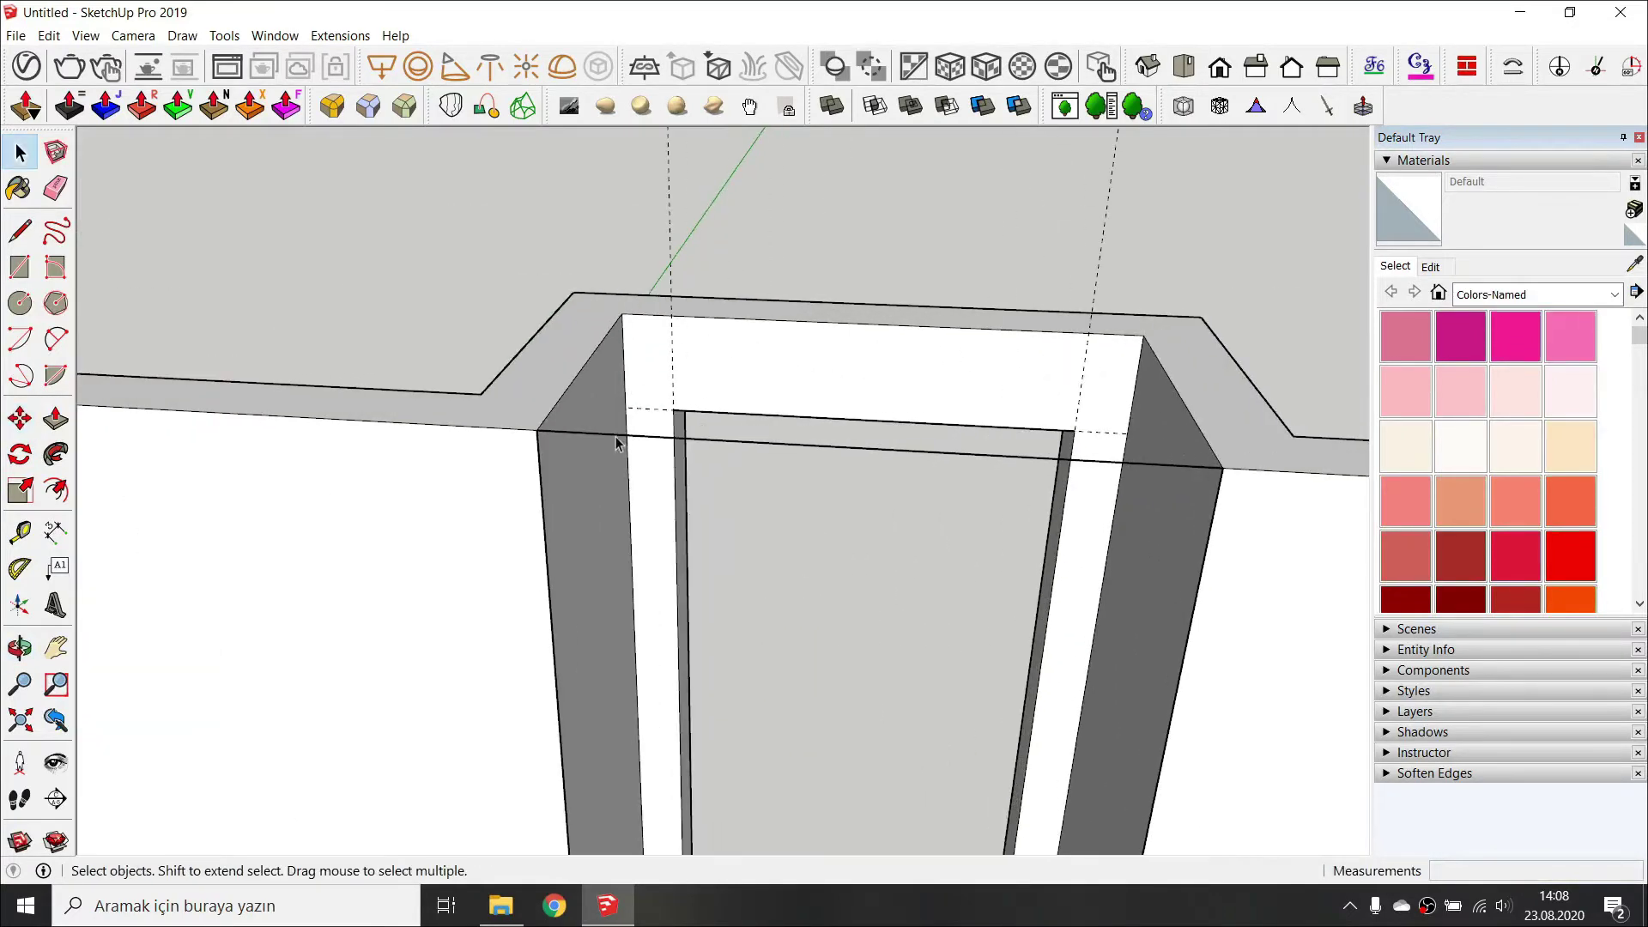
click(537, 429)
key(Return)
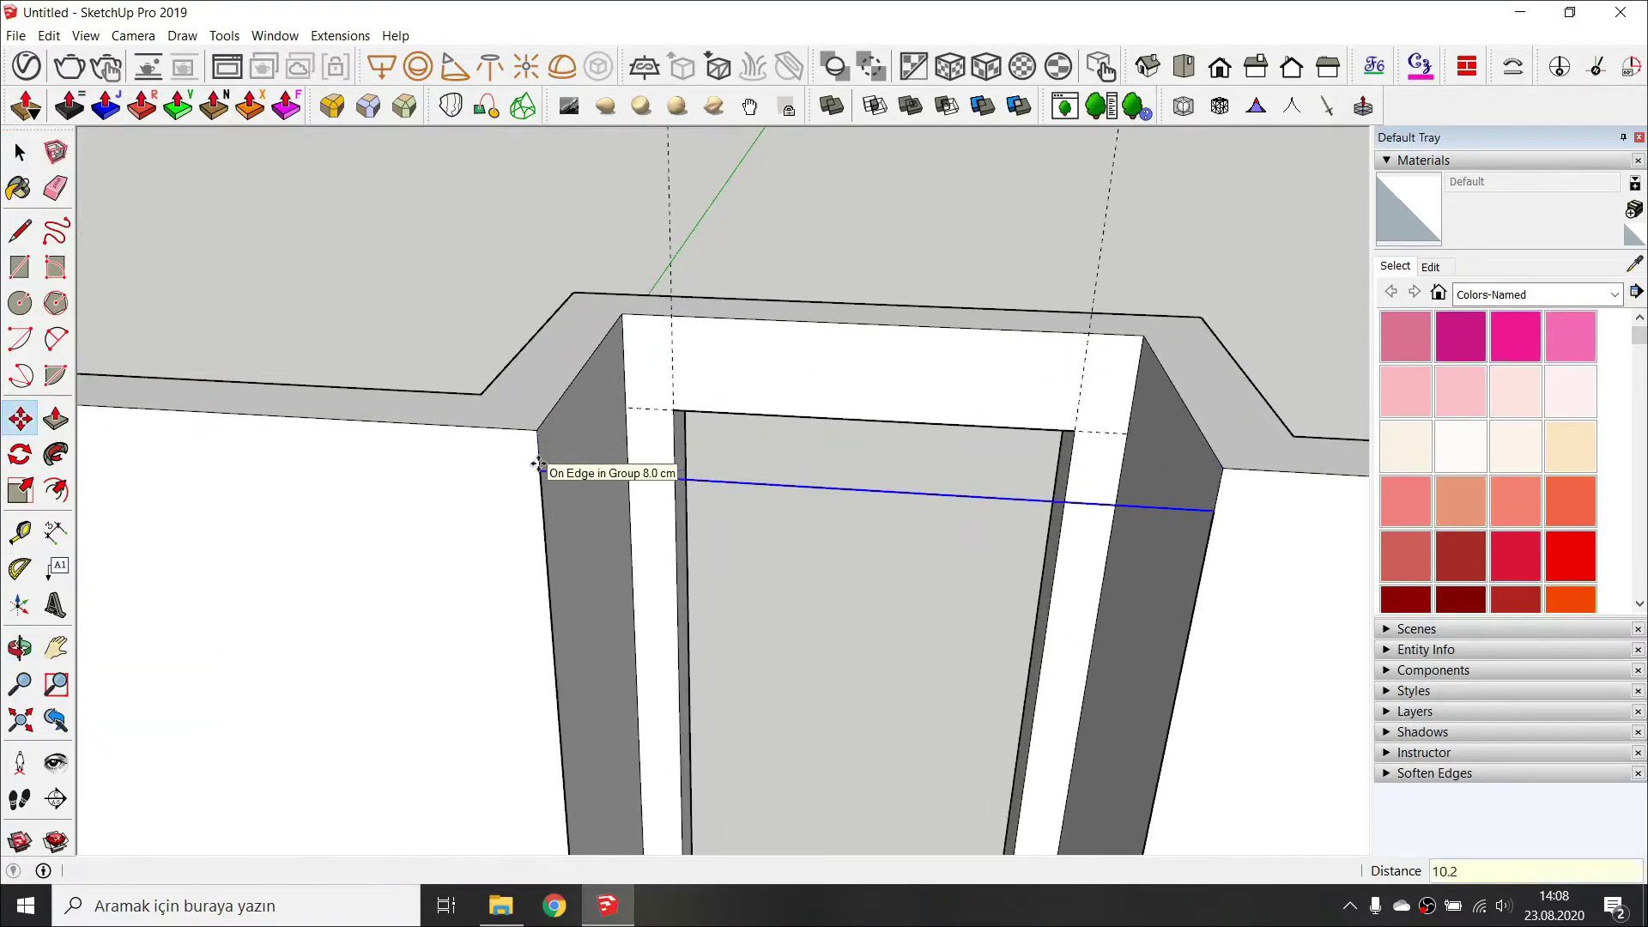
Sweep the moulding profile along the path with Follow Me to frame the alcove opening.
scroll(538, 463, down, 4)
shift+middle_drag(697, 687, 684, 309)
key(space)
scroll(904, 647, up, 5)
triple_click(940, 616)
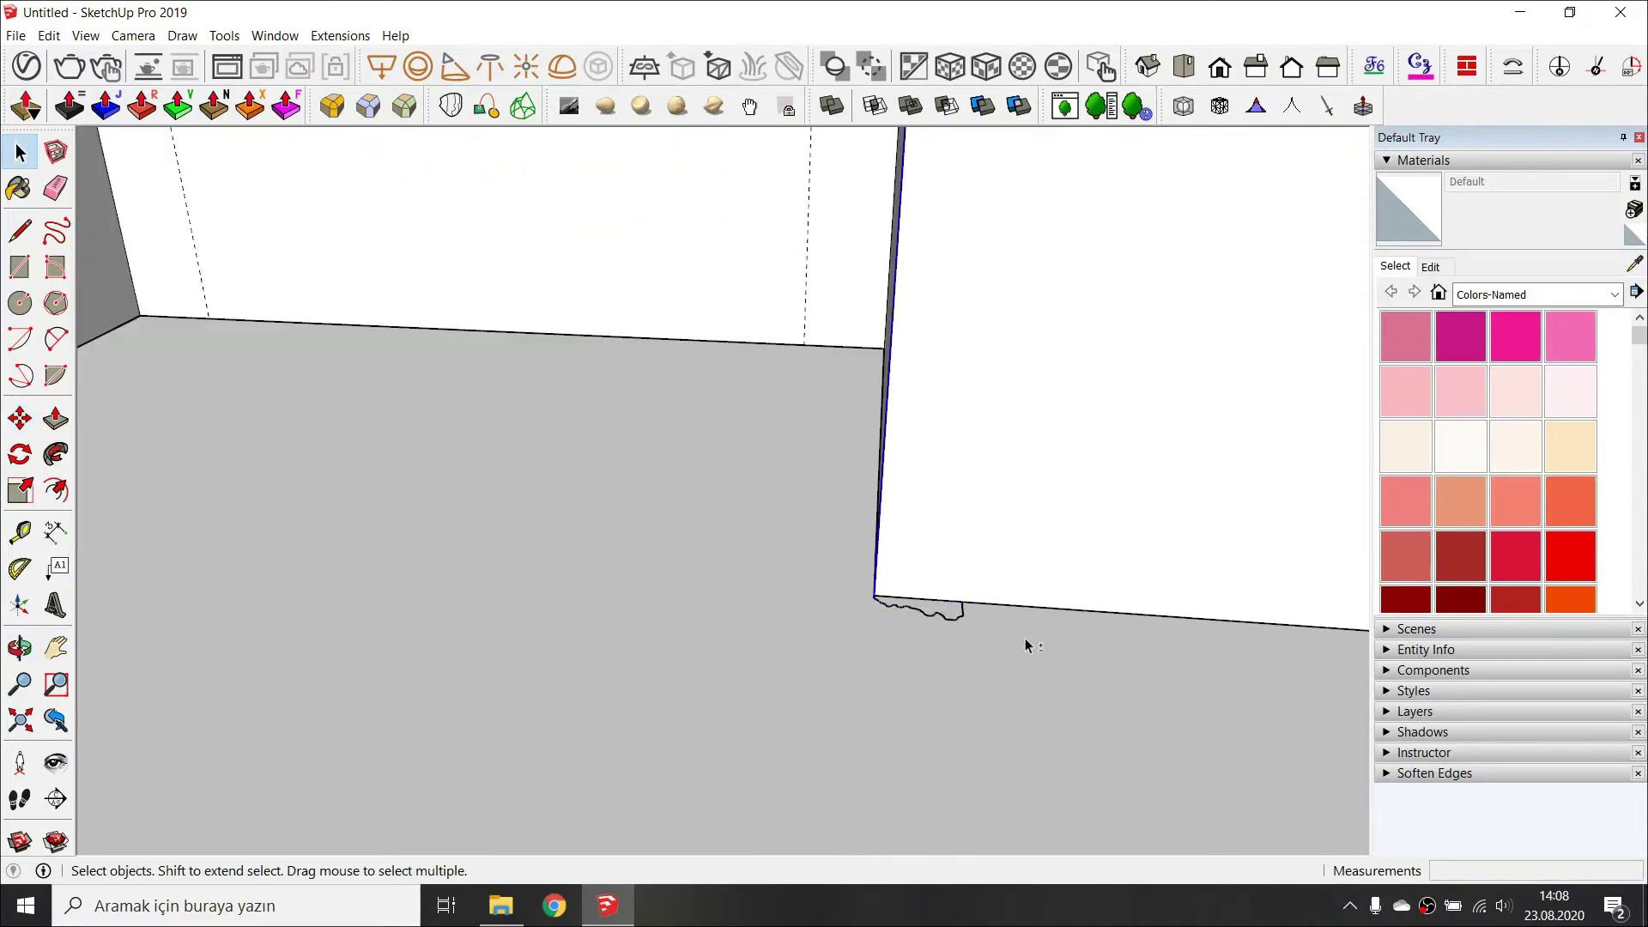
click(954, 620)
scroll(954, 620, down, 4)
shift+middle_drag(935, 481, 917, 622)
Reverse the faces of the swept frame and make the whole frame a group.
key(space)
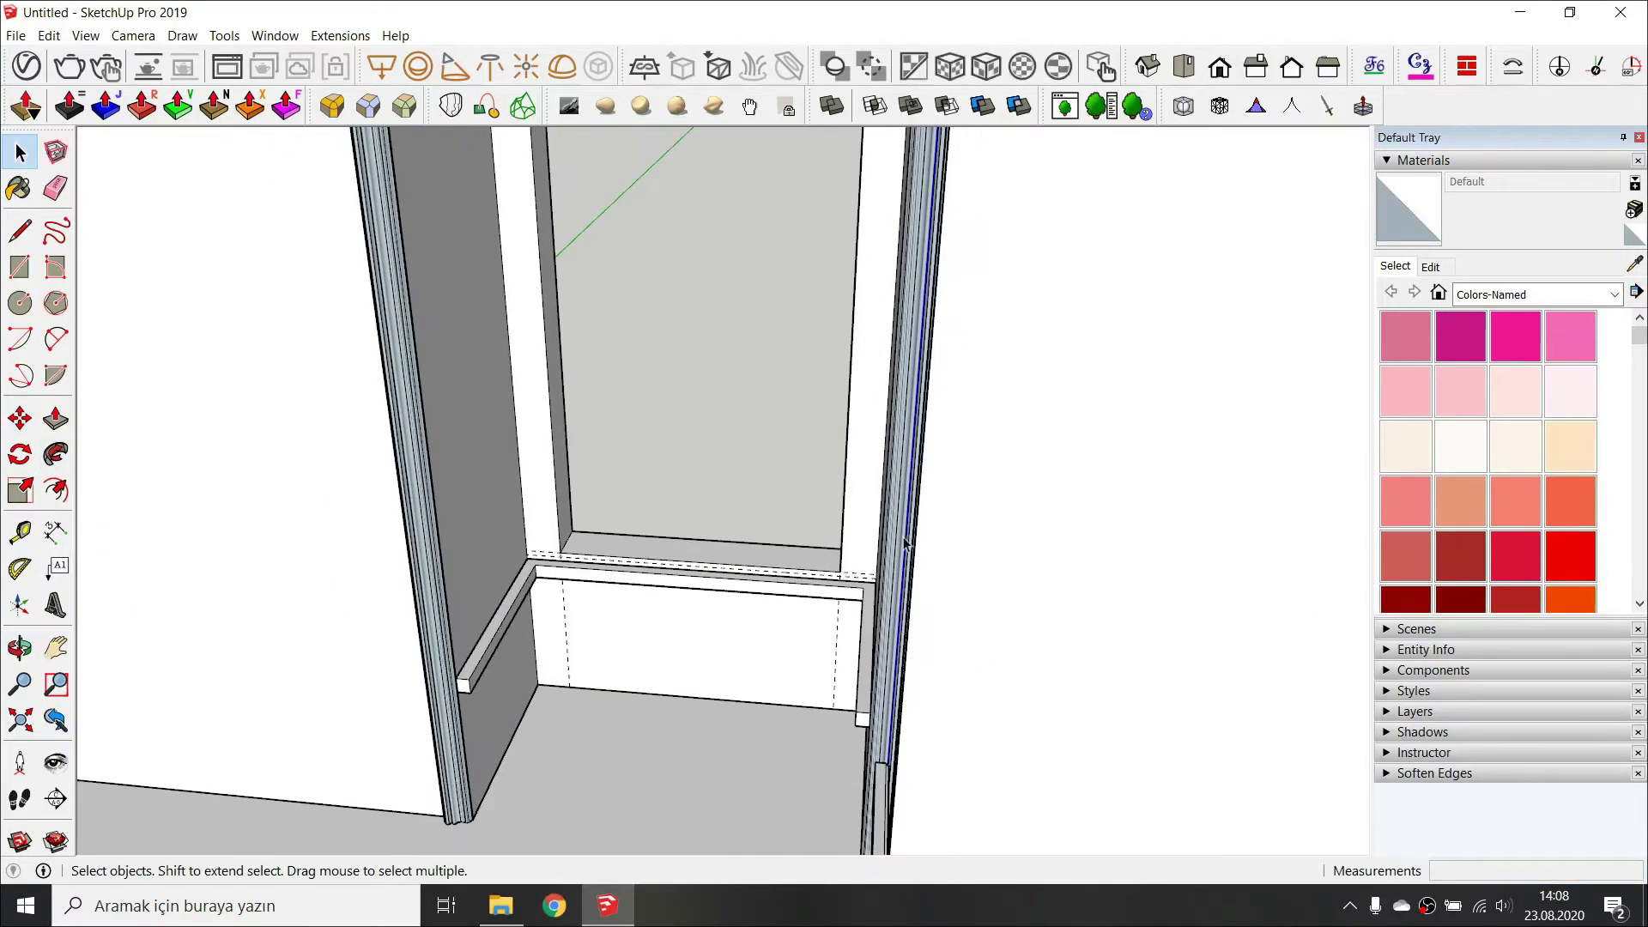
triple_click(905, 536)
key(r)
key(g)
scroll(906, 525, up, 3)
middle_drag(905, 523, 1214, 777)
scroll(726, 562, down, 7)
middle_drag(726, 562, 542, 359)
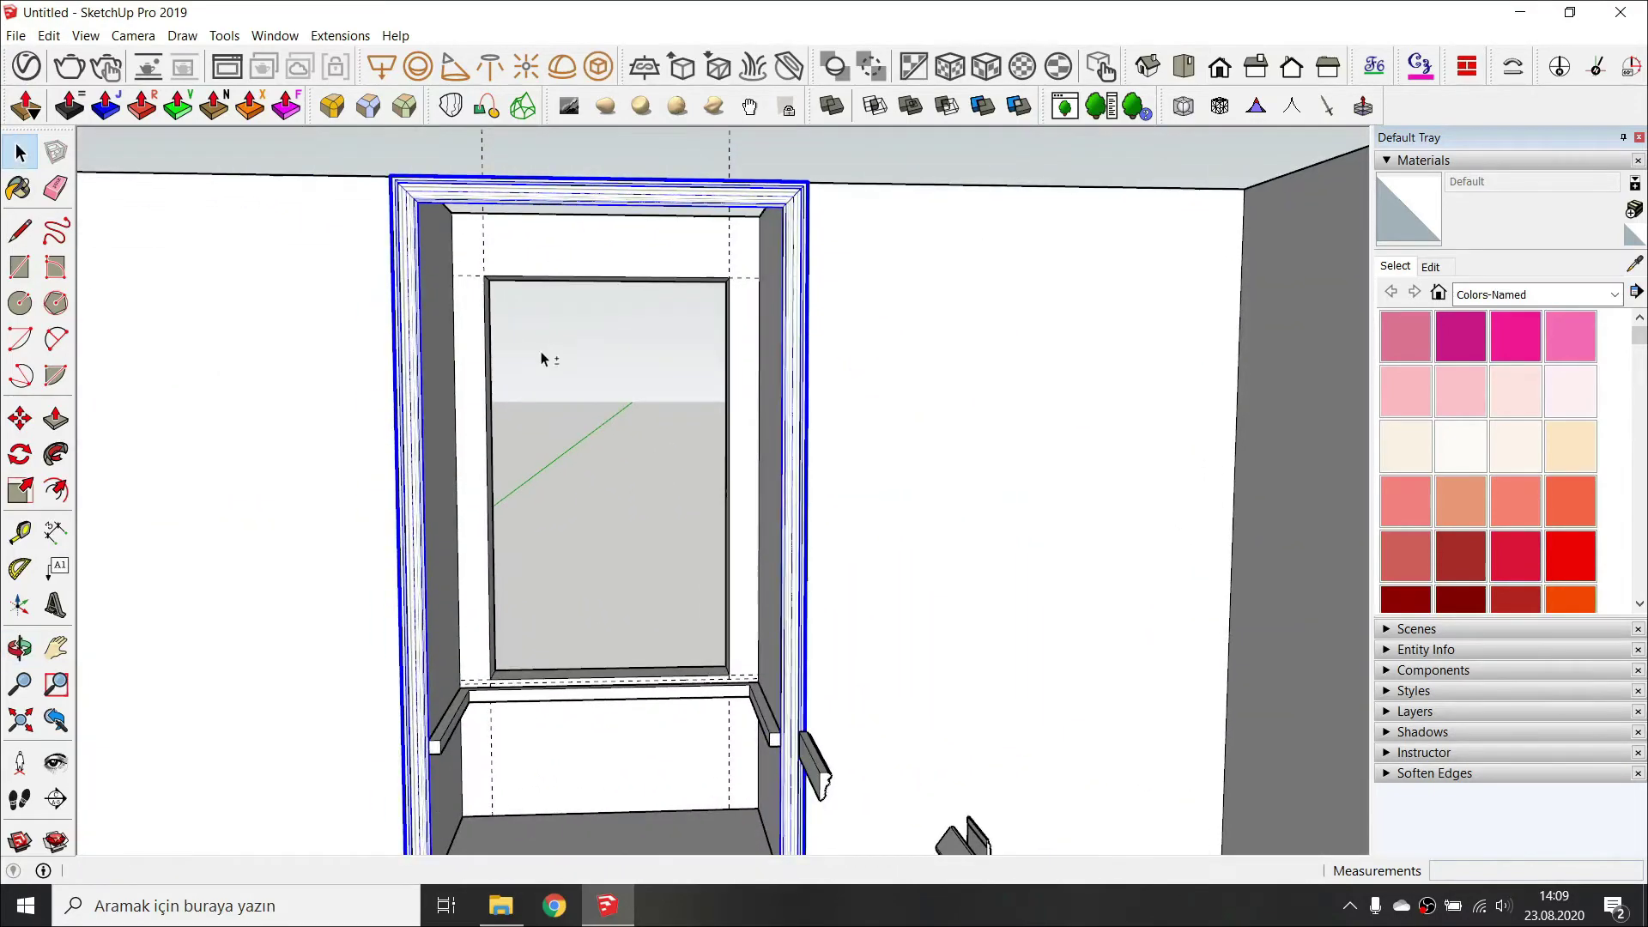
Open the frame group and pull the inner side face of one upright 2 cm into the opening.
scroll(798, 734, up, 4)
middle_drag(798, 734, 790, 552)
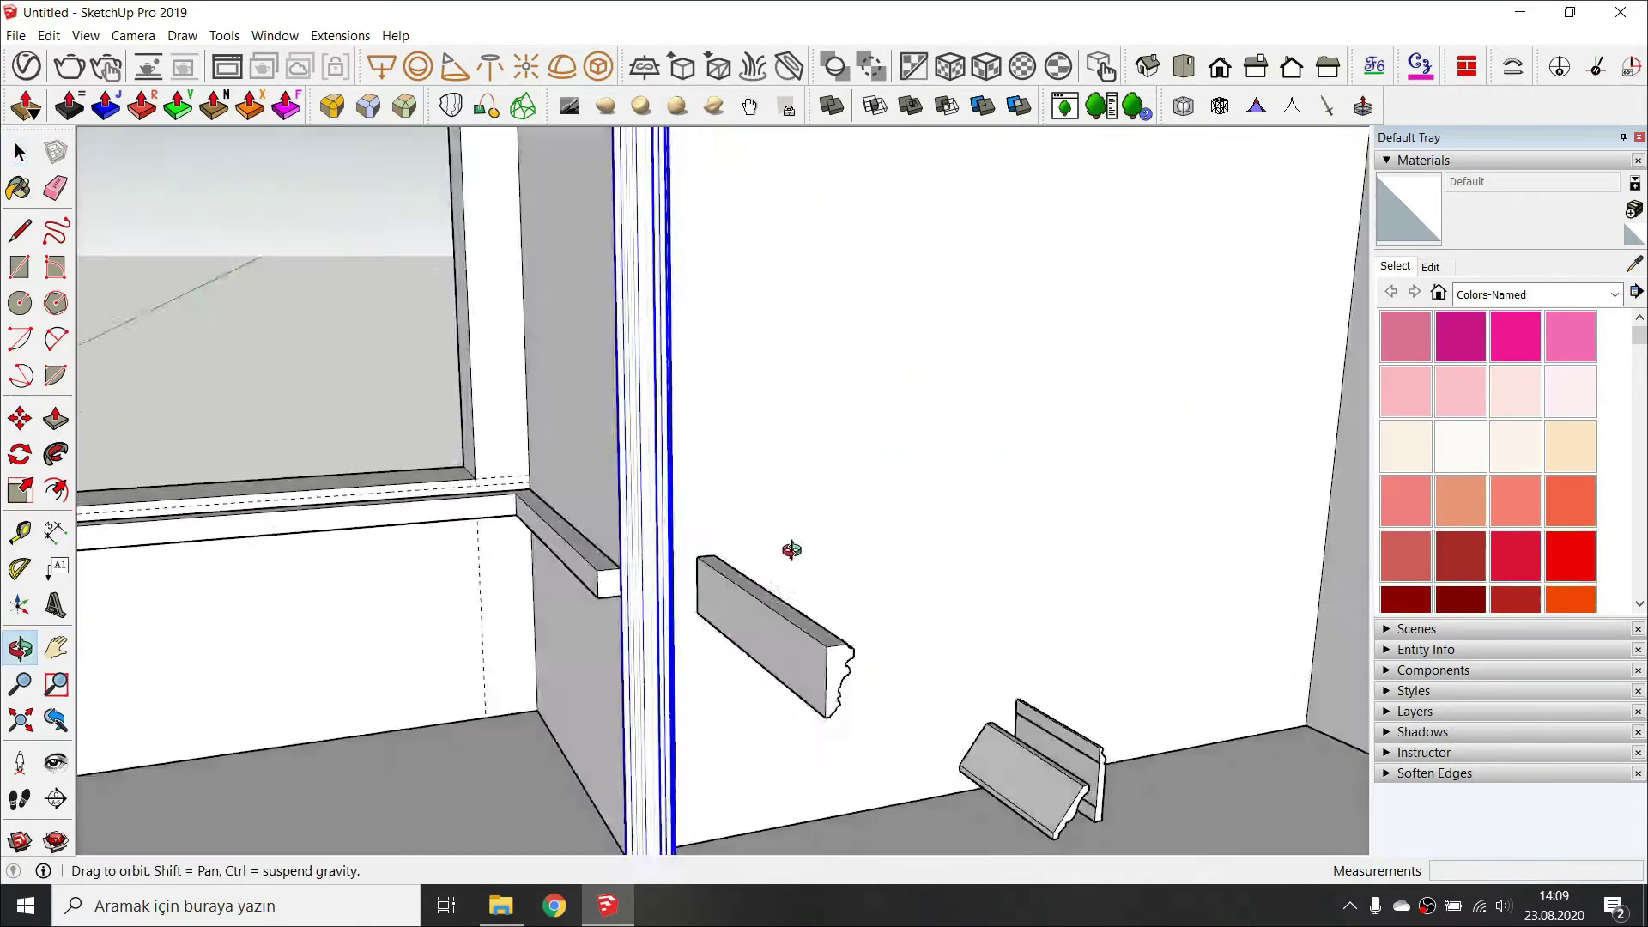
scroll(626, 556, up, 5)
mouse_move(625, 556)
middle_down()
mouse_move(309, 610)
mouse_move(691, 464)
mouse_move(699, 420)
mouse_move(695, 478)
mouse_move(624, 589)
middle_up()
double_click(691, 464)
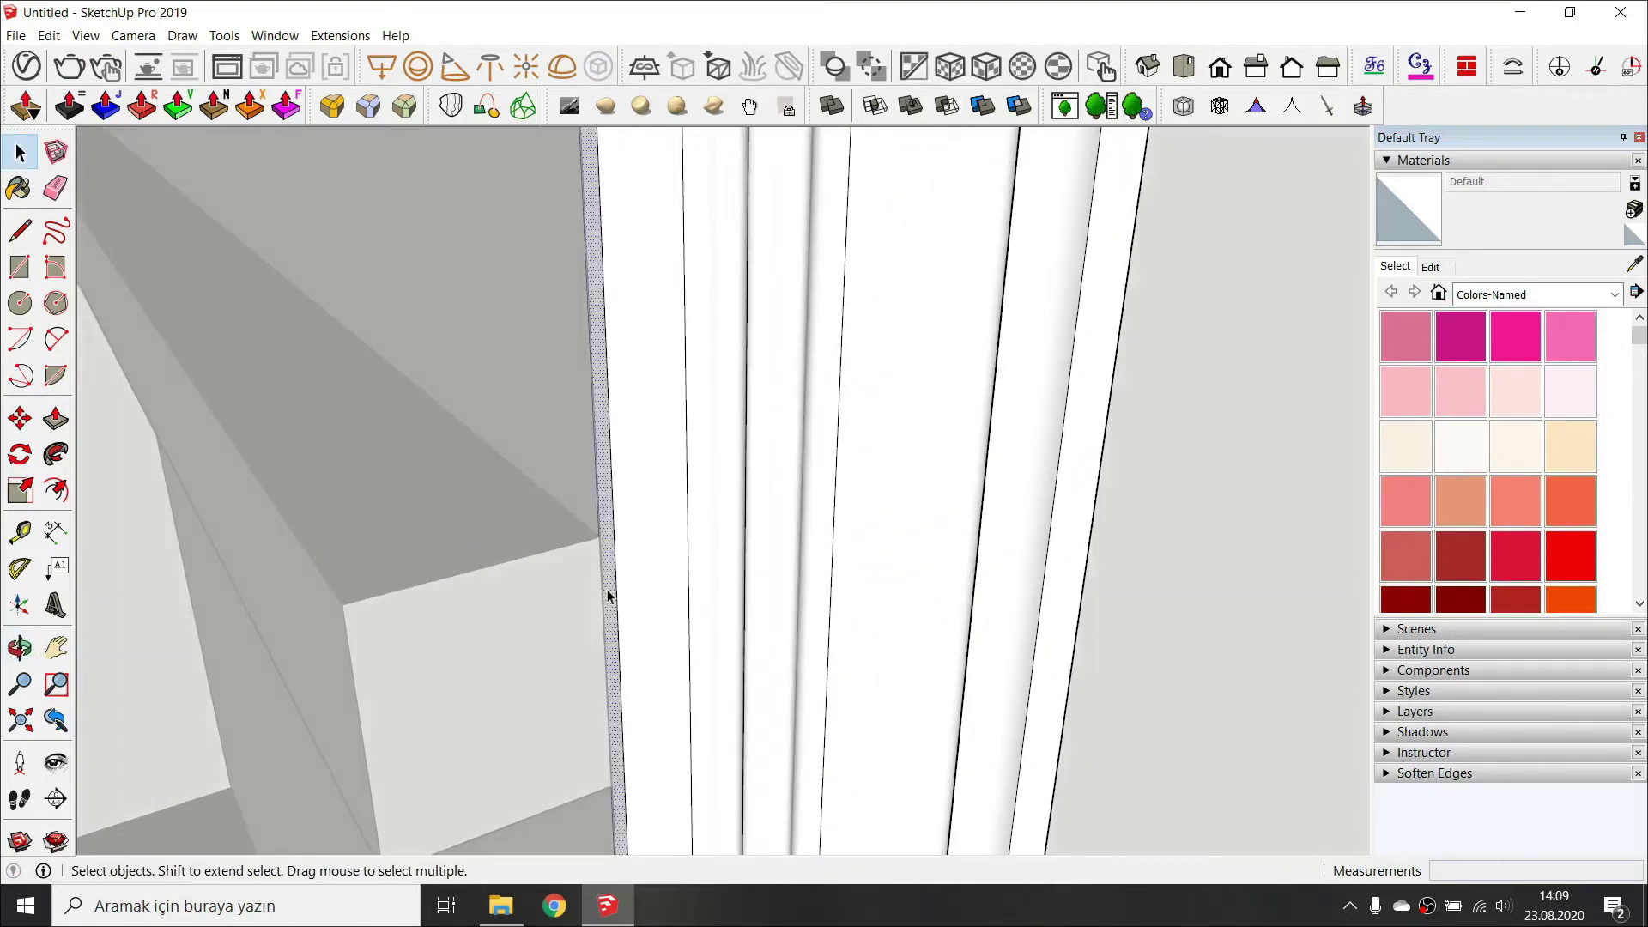
key(p)
drag(605, 595, 579, 608)
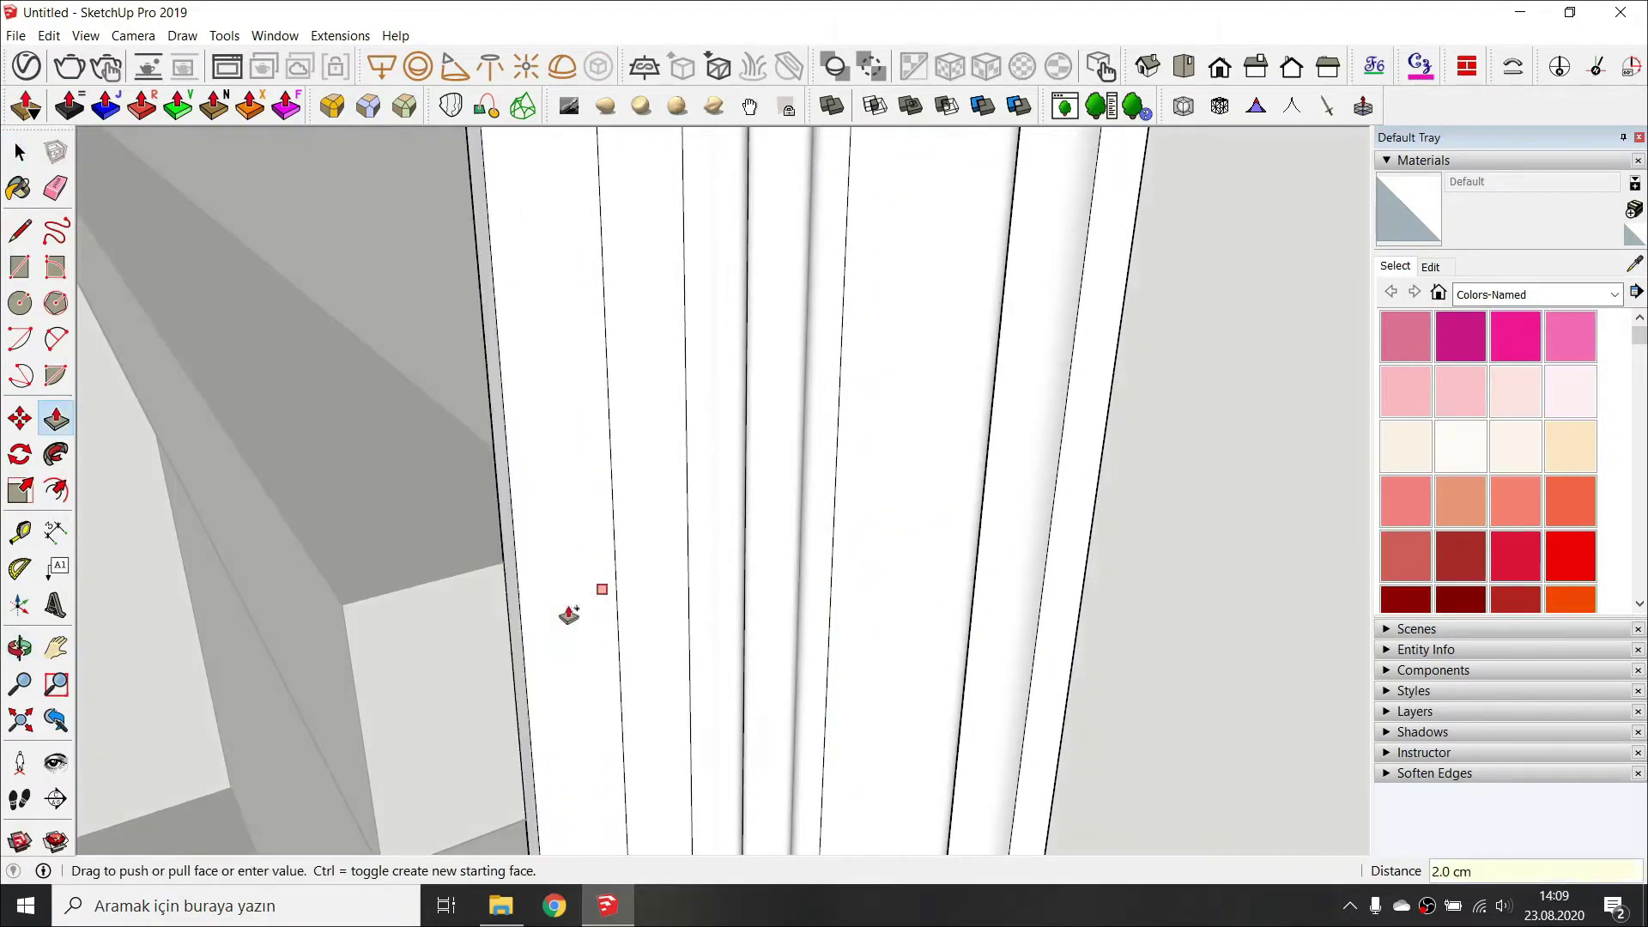
Extend the back of the added strip 8 cm into the alcove along its side wall.
middle_drag(570, 615, 816, 544)
drag(818, 544, 495, 551)
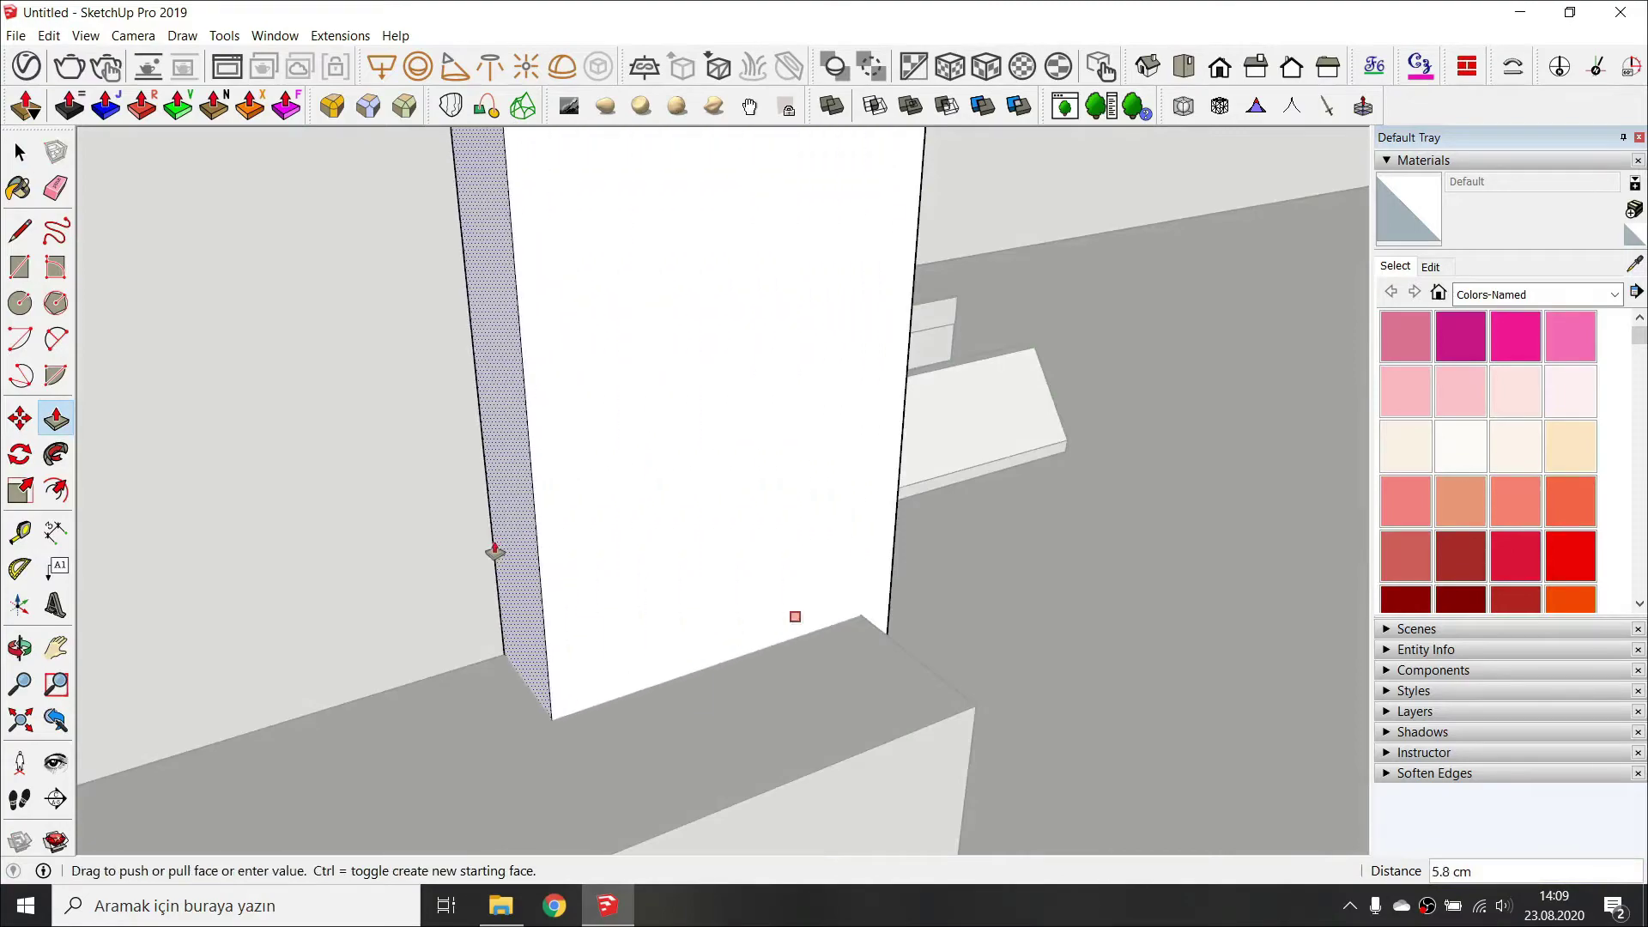
middle_drag(467, 550, 776, 323)
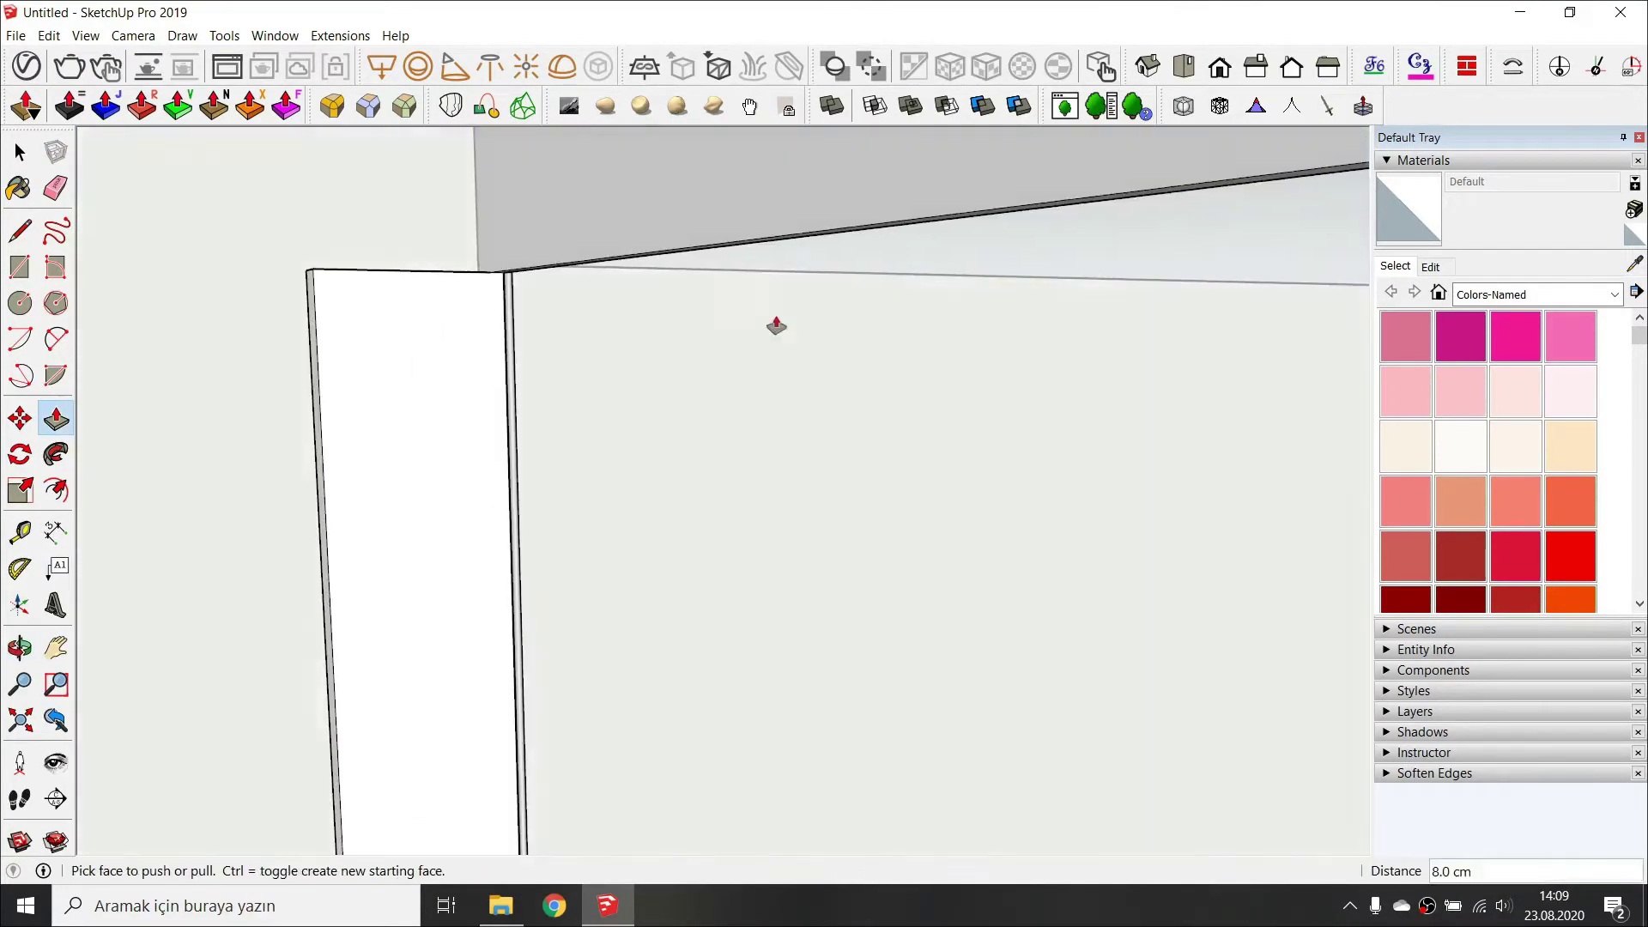
drag(583, 228, 361, 305)
middle_drag(317, 320, 555, 357)
Pull the opposite upright's inner face out 2 cm and extend the resulting strip 8 cm into the alcove.
click(550, 371)
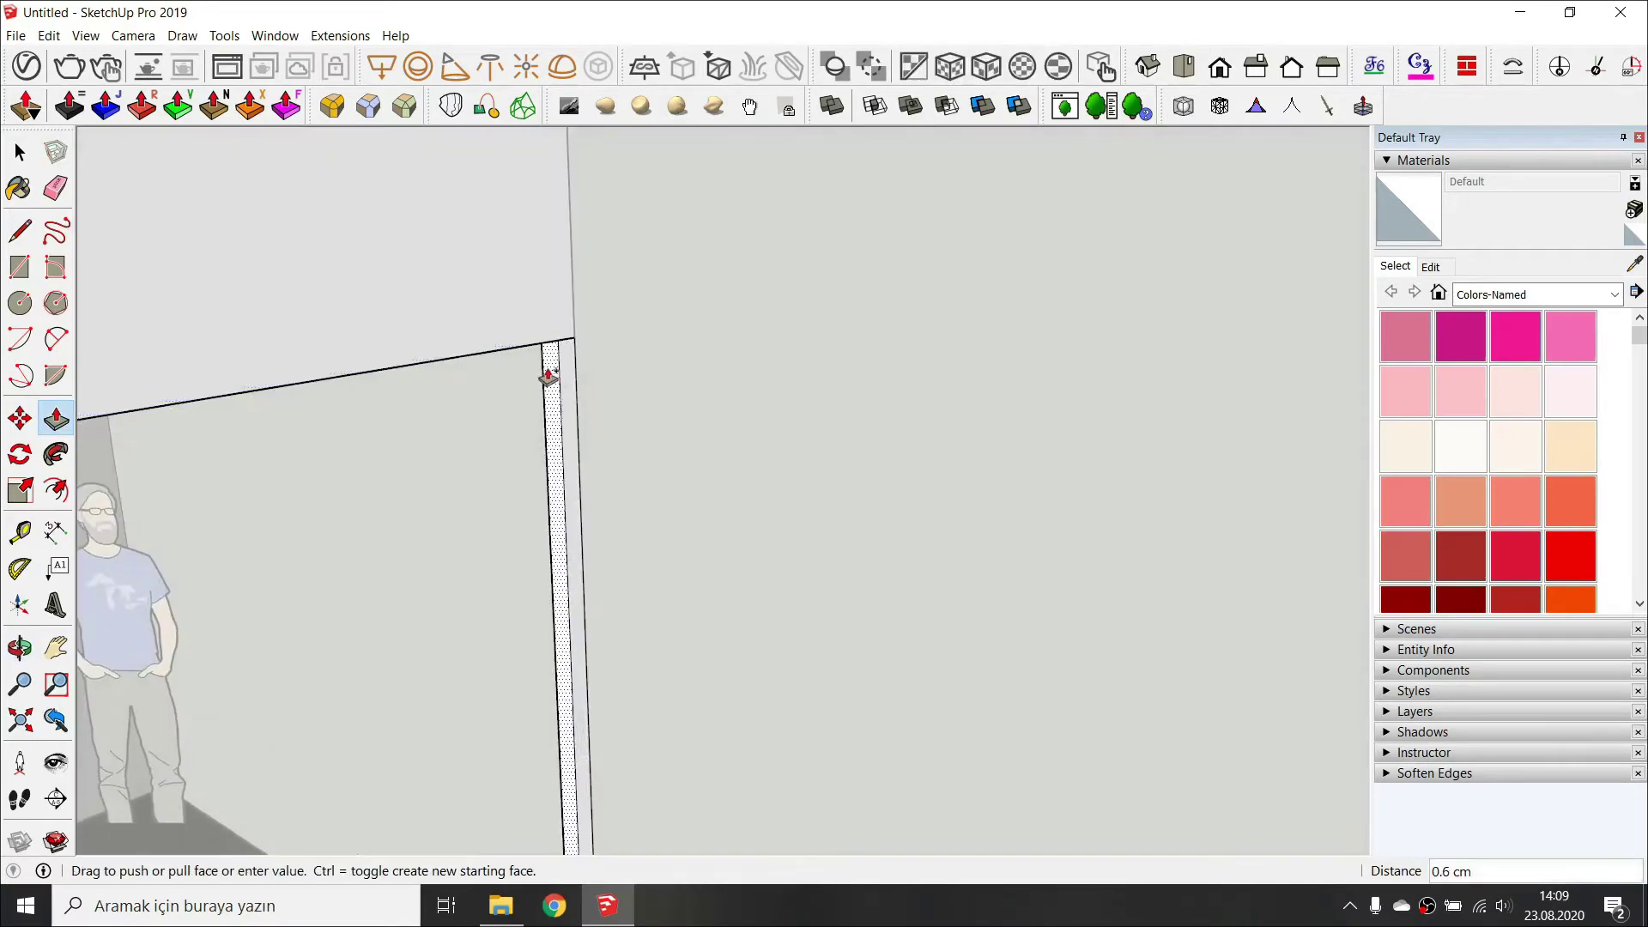
text(2)
key(Return)
click(556, 392)
text(8)
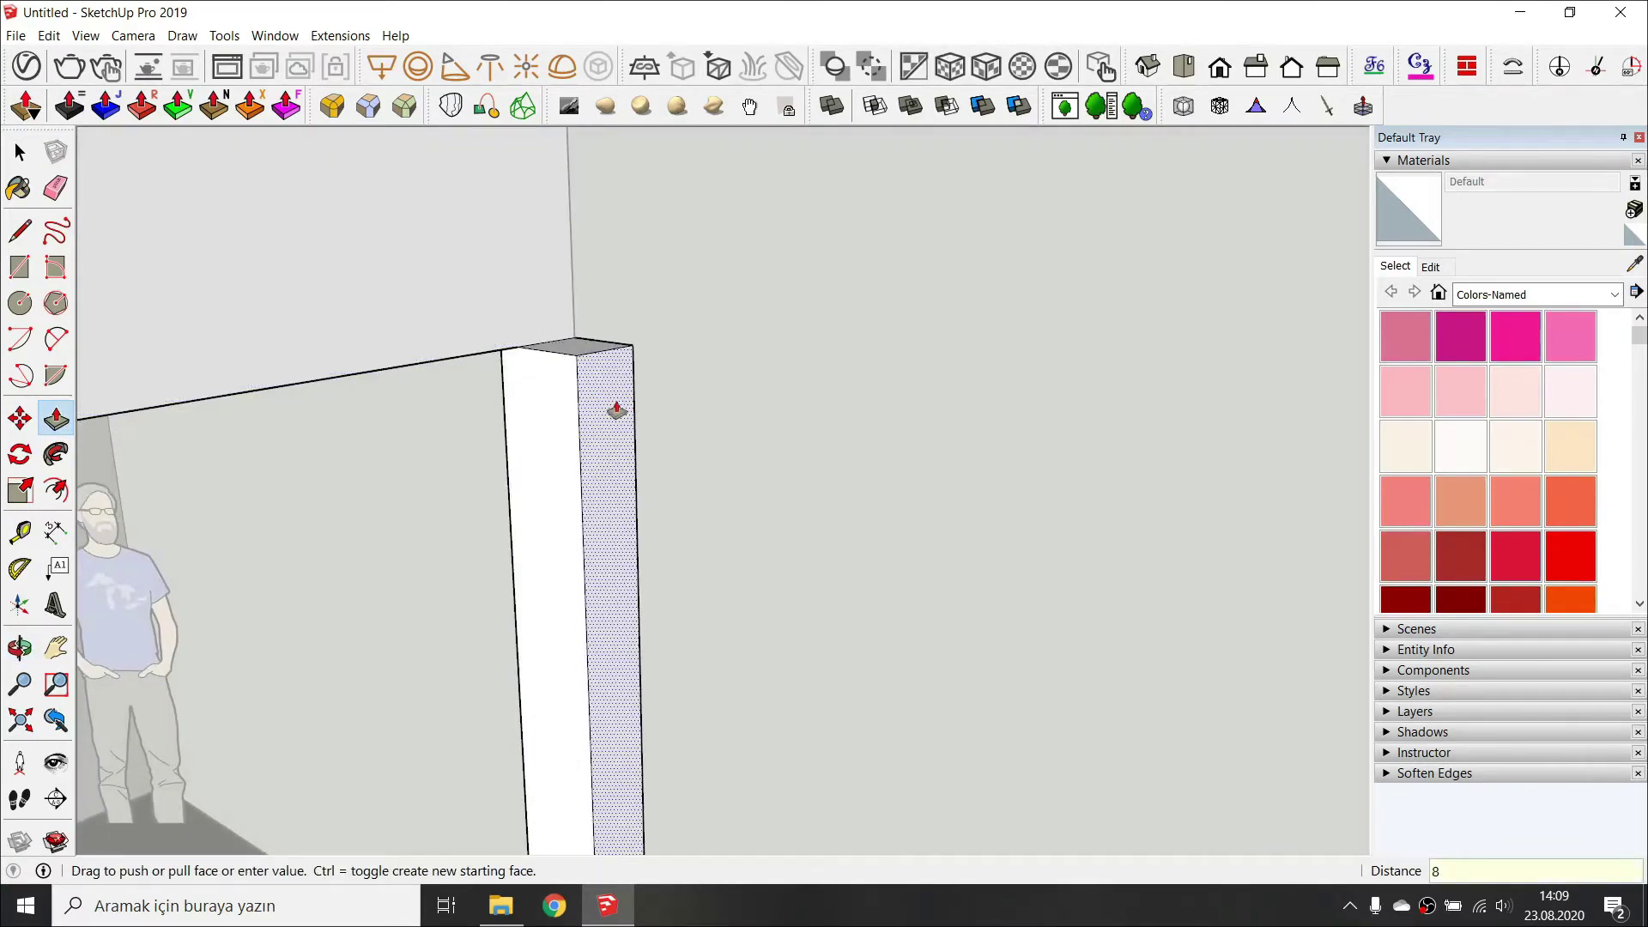
key(Return)
scroll(601, 400, down, 4)
click(577, 364)
click(655, 435)
middle_drag(655, 435, 1012, 484)
scroll(835, 504, down, 5)
key(space)
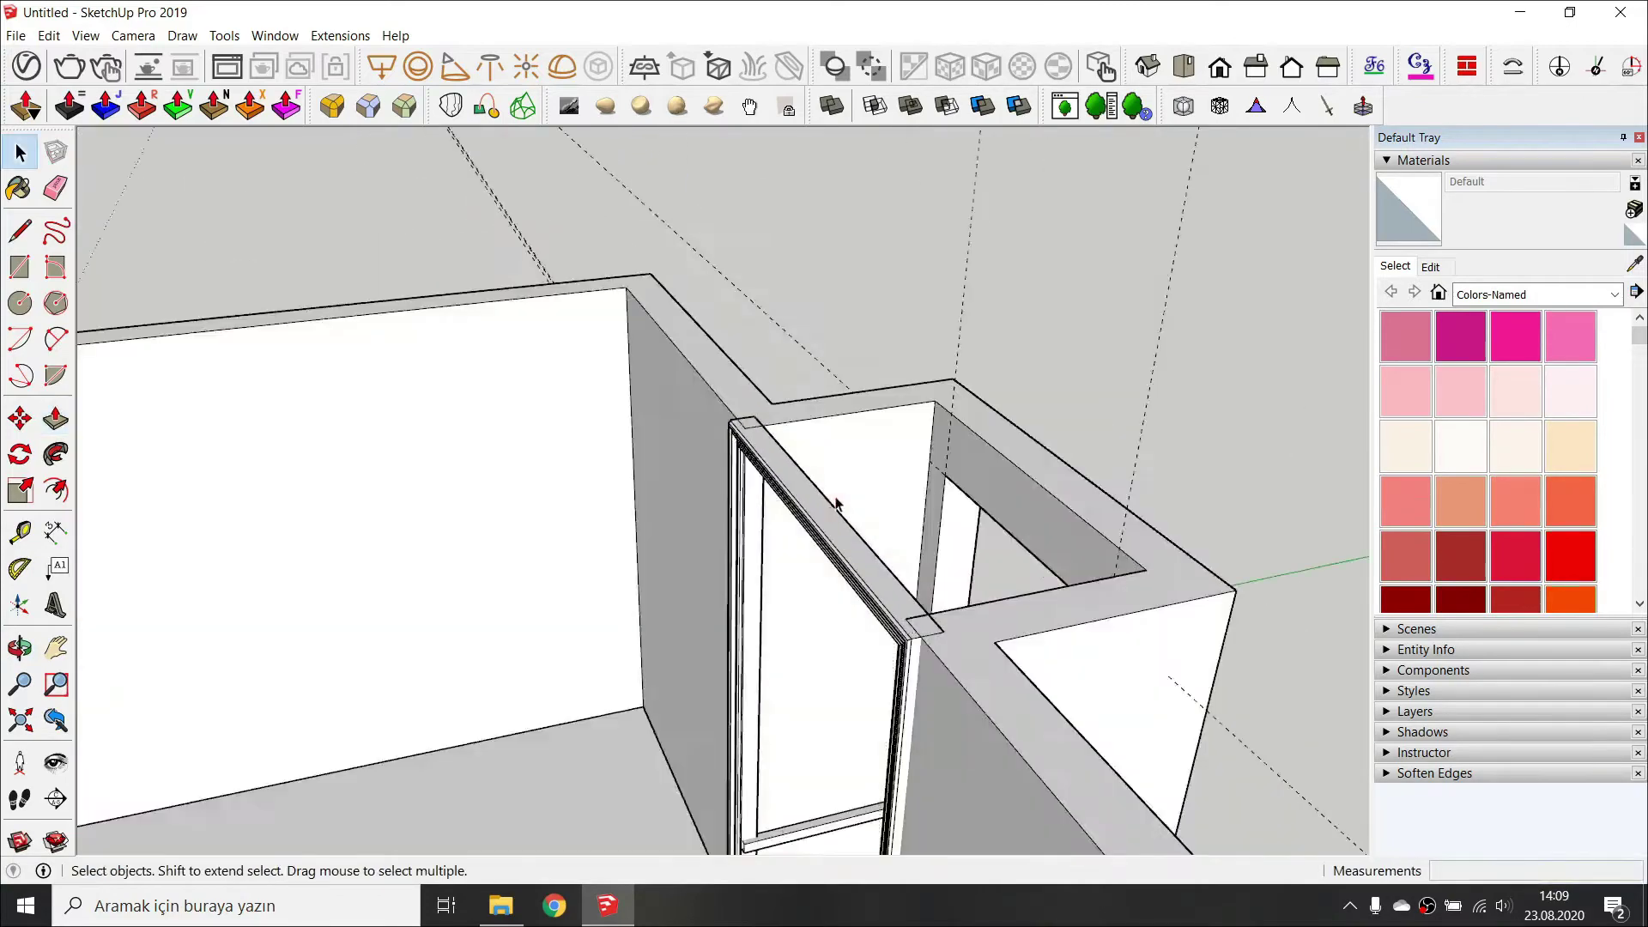
Open the ledge group and push its two outer end faces back 8 cm from the frame.
middle_drag(835, 504, 1106, 452)
scroll(695, 647, up, 8)
key(space)
scroll(769, 491, up, 2)
double_click(791, 545)
scroll(794, 552, up, 2)
click(770, 565)
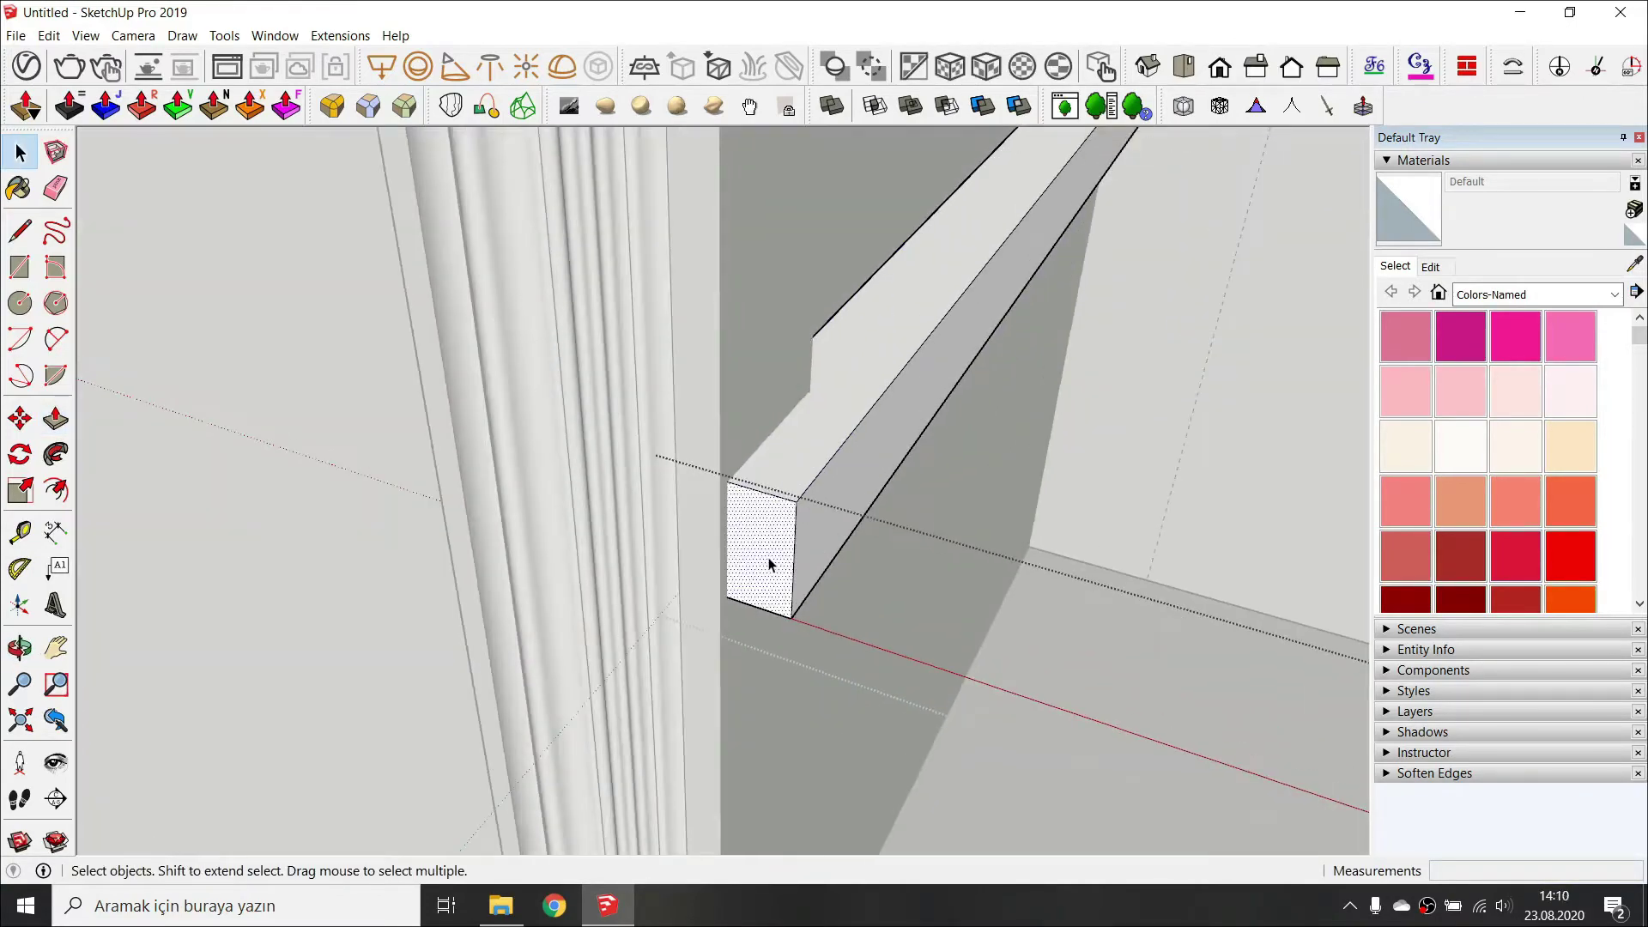
click(767, 562)
middle_drag(769, 559, 1023, 371)
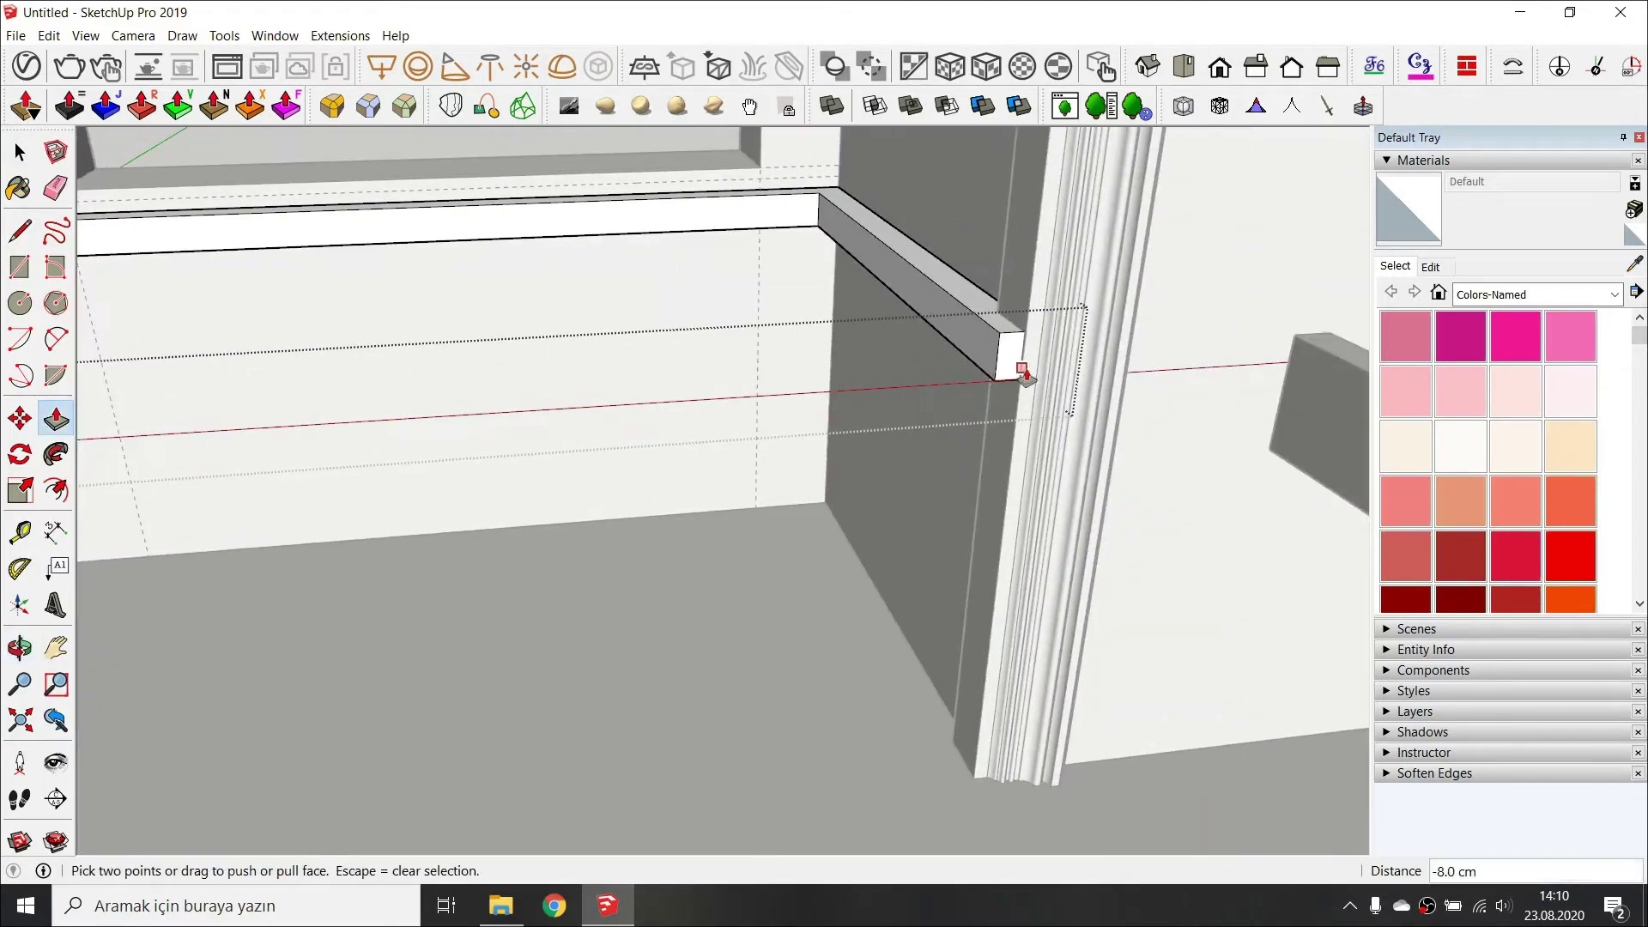
scroll(987, 313, down, 5)
key(space)
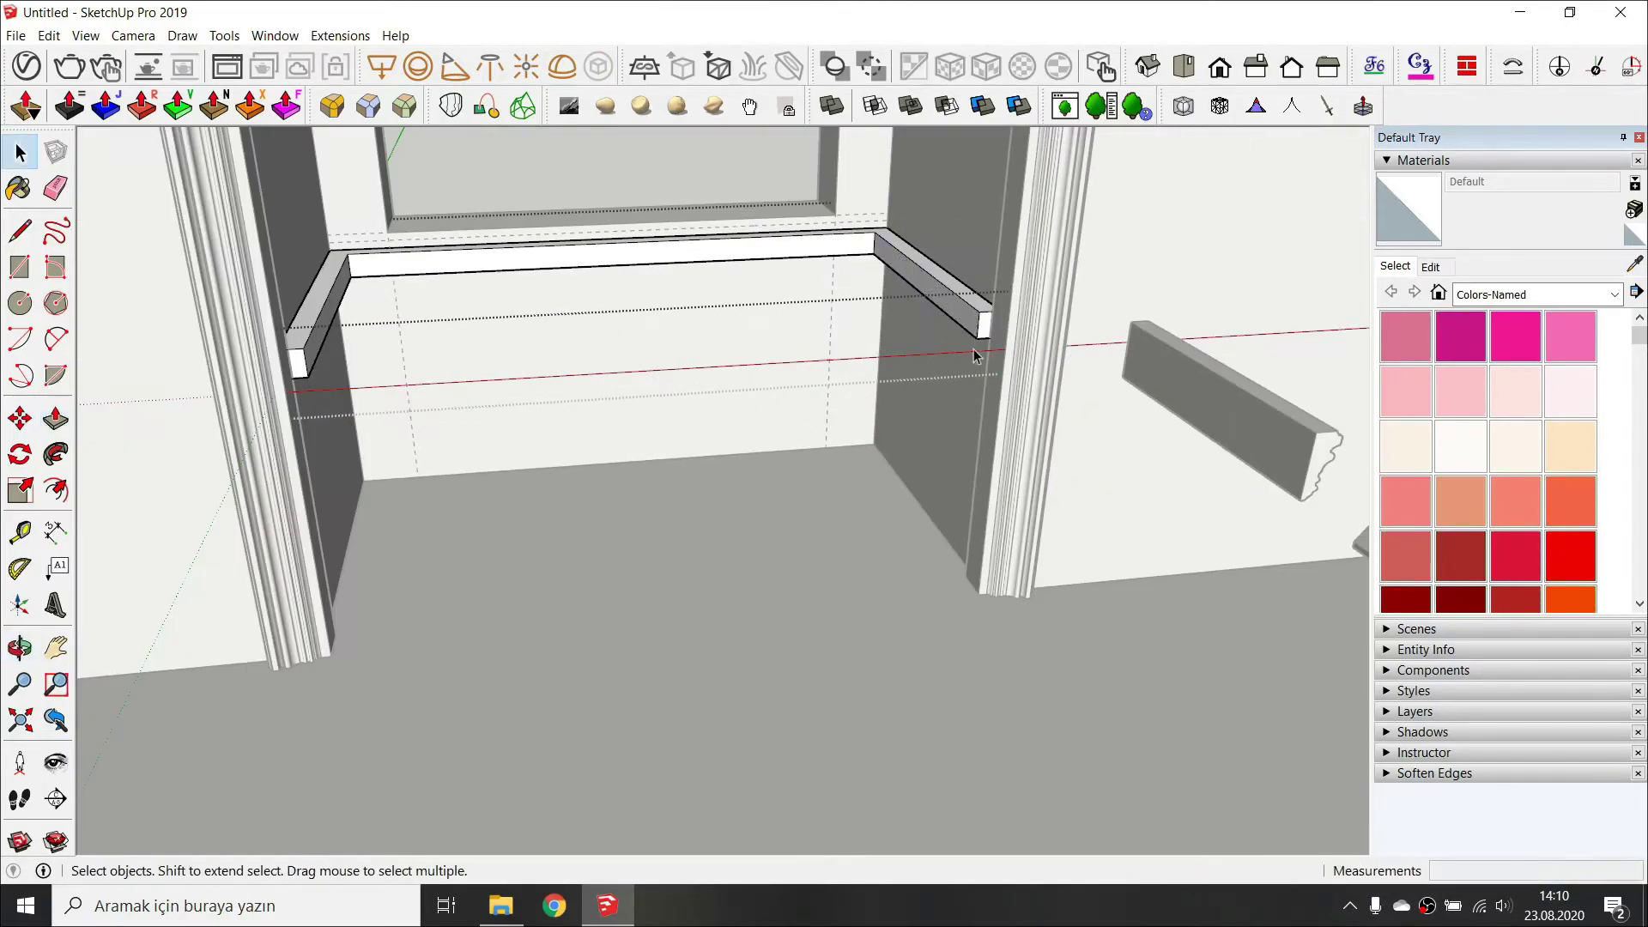
Push the inner faces of the ledge's side arms toward the alcove's side walls to thin them, and close the group.
scroll(991, 352, up, 5)
key(p)
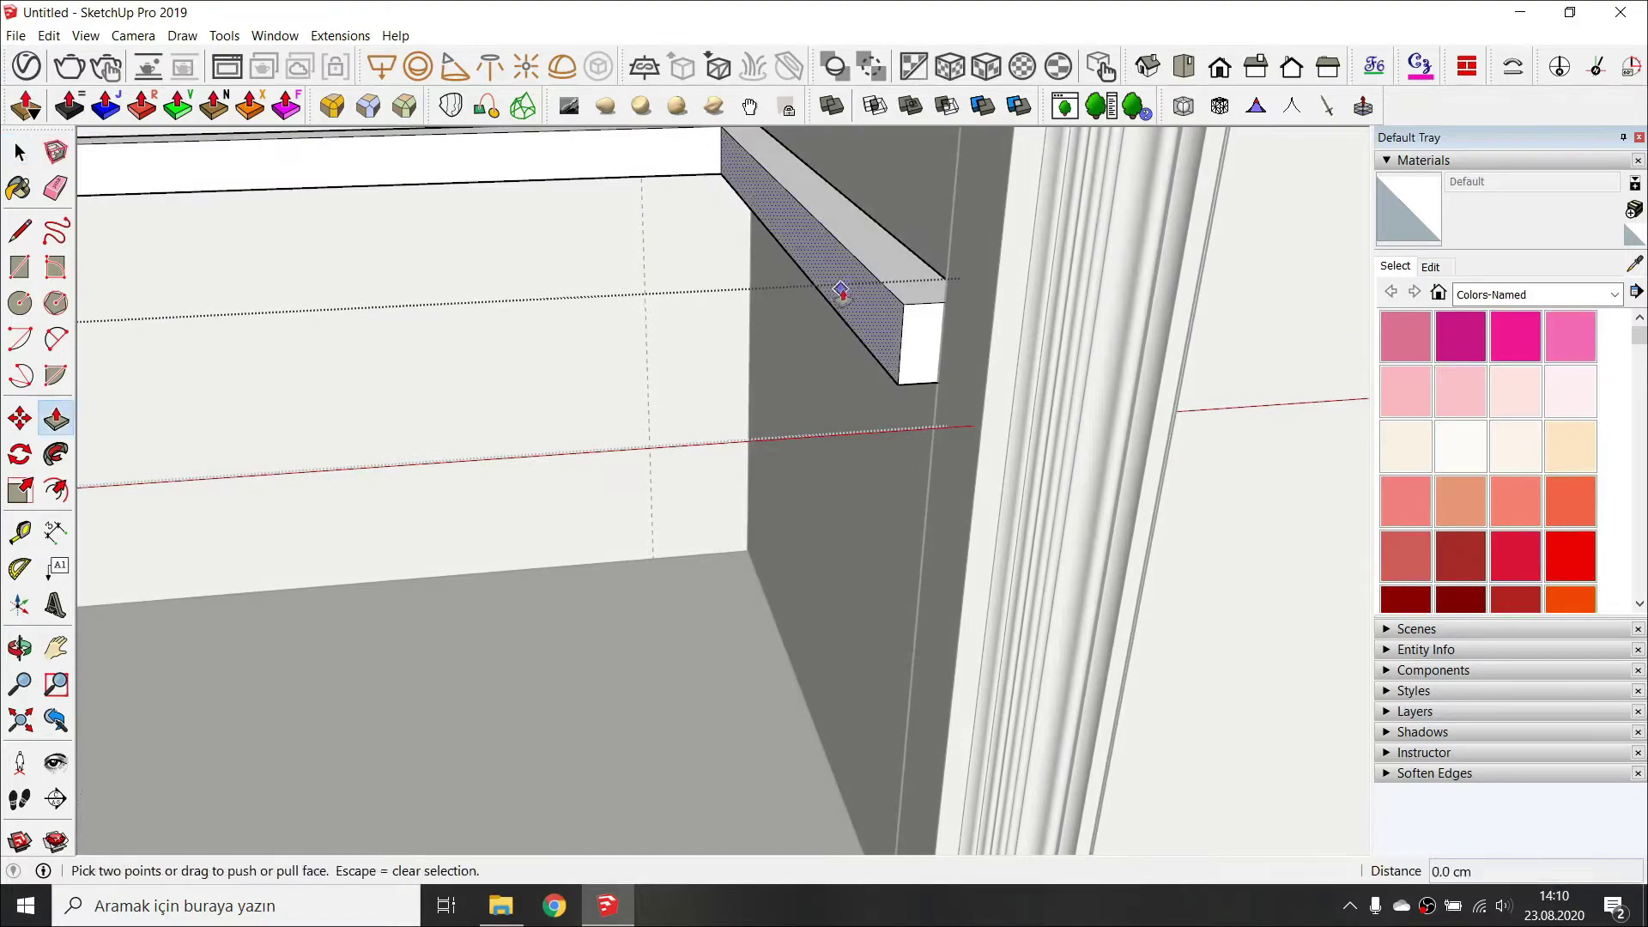
click(870, 317)
middle_drag(945, 382, 462, 307)
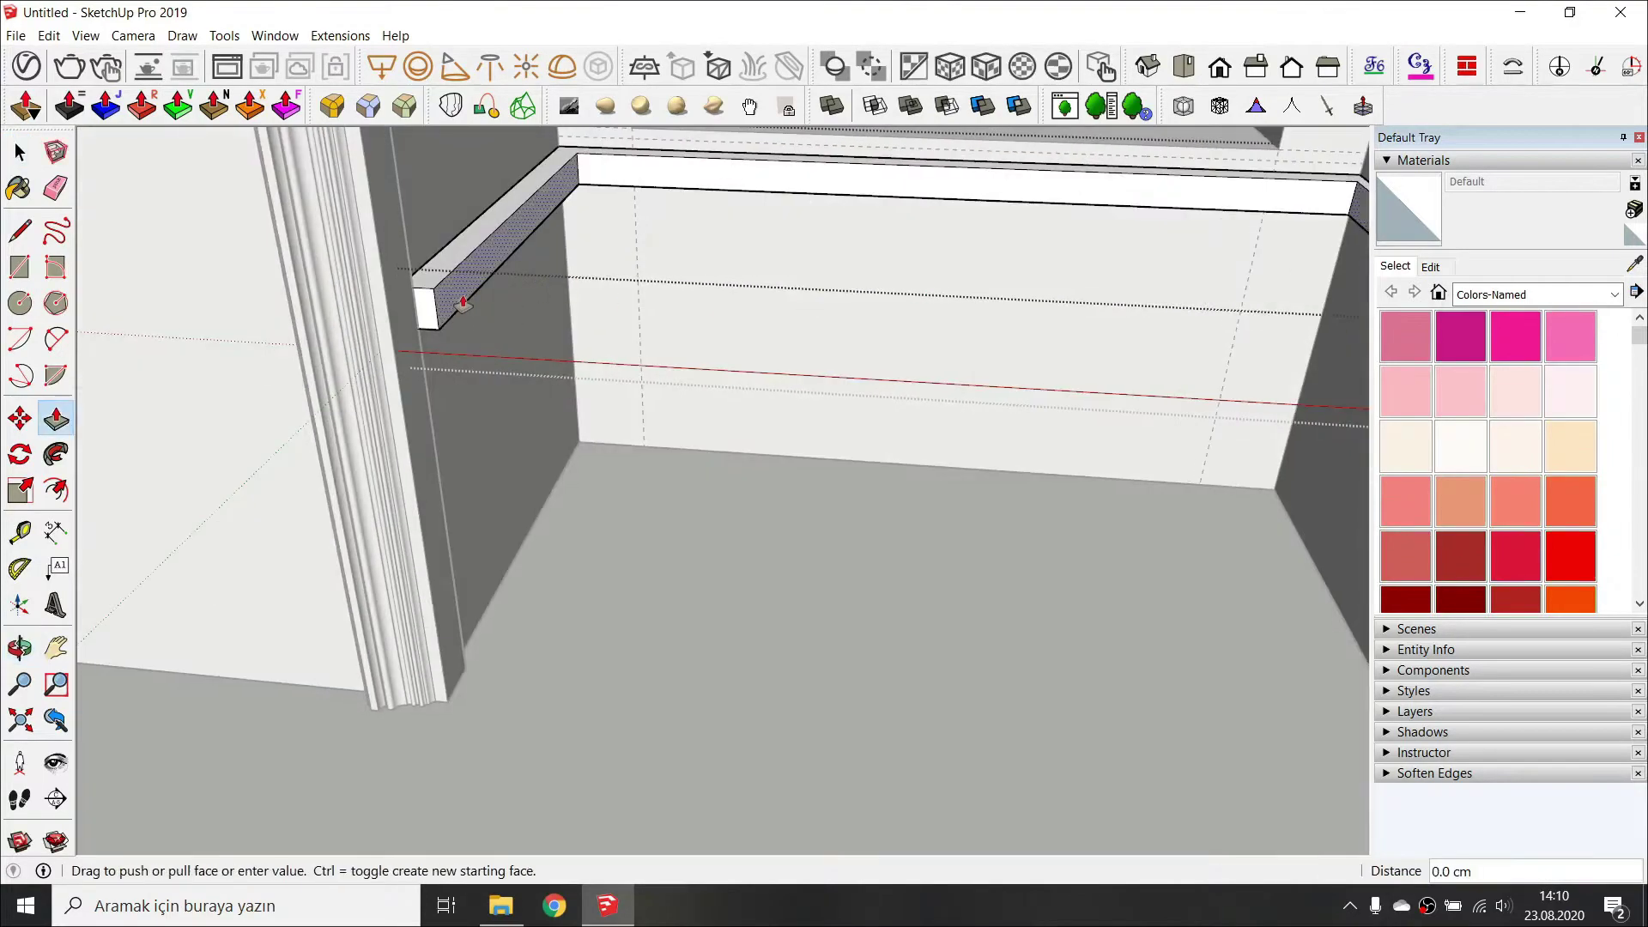
double_click(462, 305)
key(space)
click(426, 378)
scroll(446, 369, down, 3)
middle_drag(592, 318, 786, 404)
scroll(787, 404, down, 2)
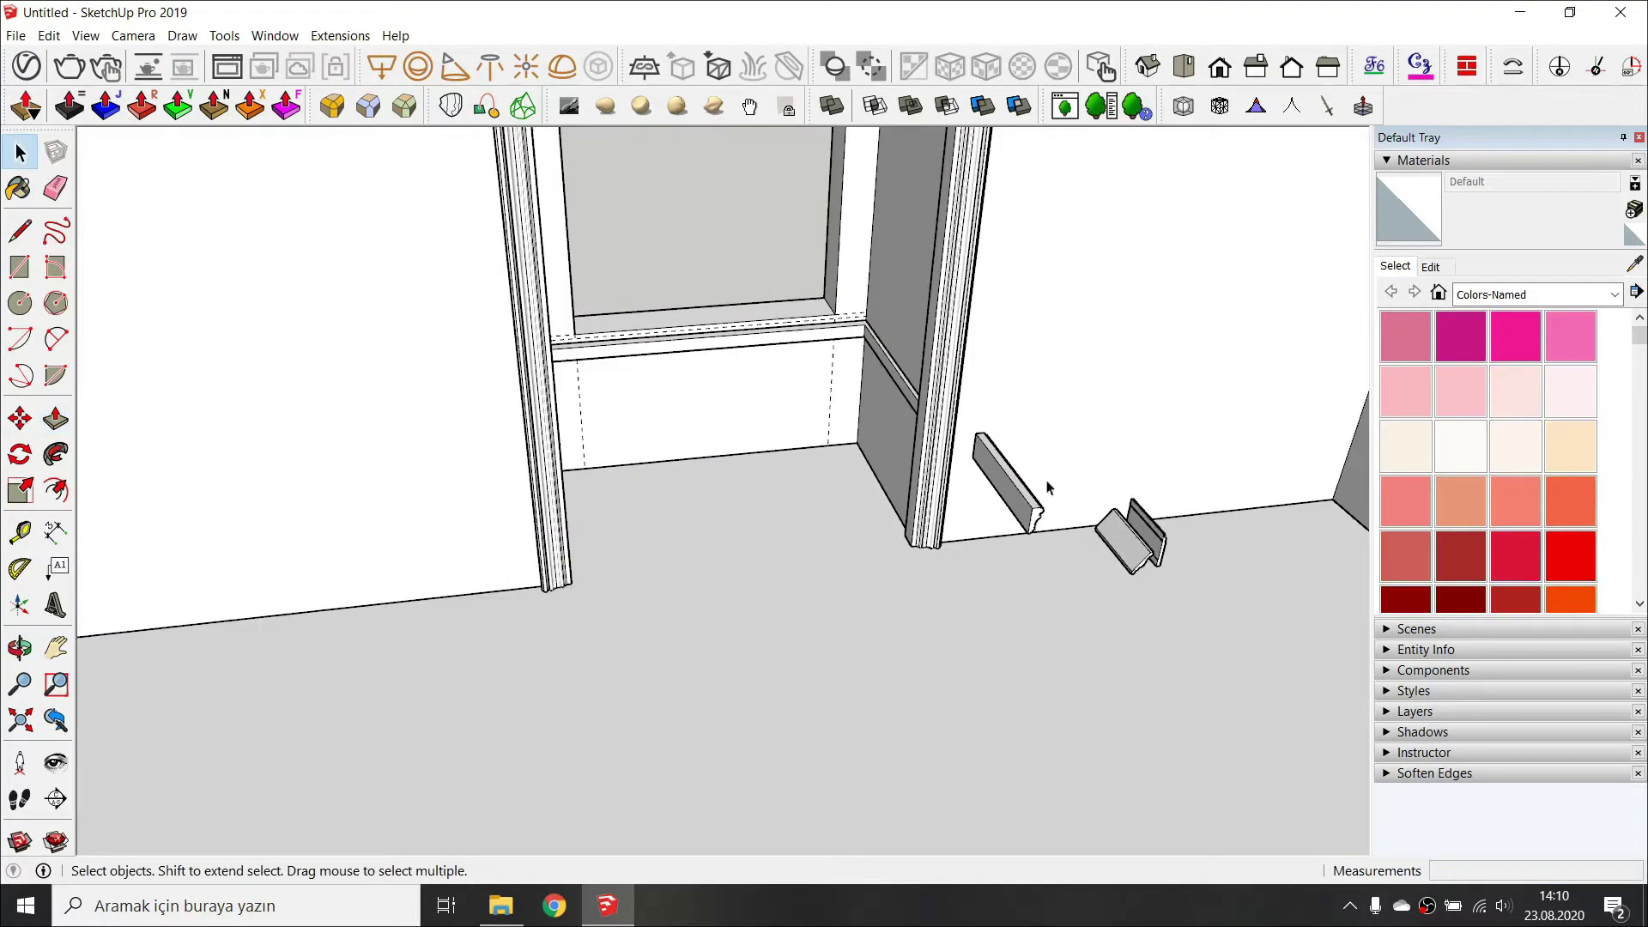
Rotate the wavy moulding sample so it runs along the front wall.
scroll(1049, 488, up, 4)
click(1011, 536)
click(1021, 550)
click(993, 509)
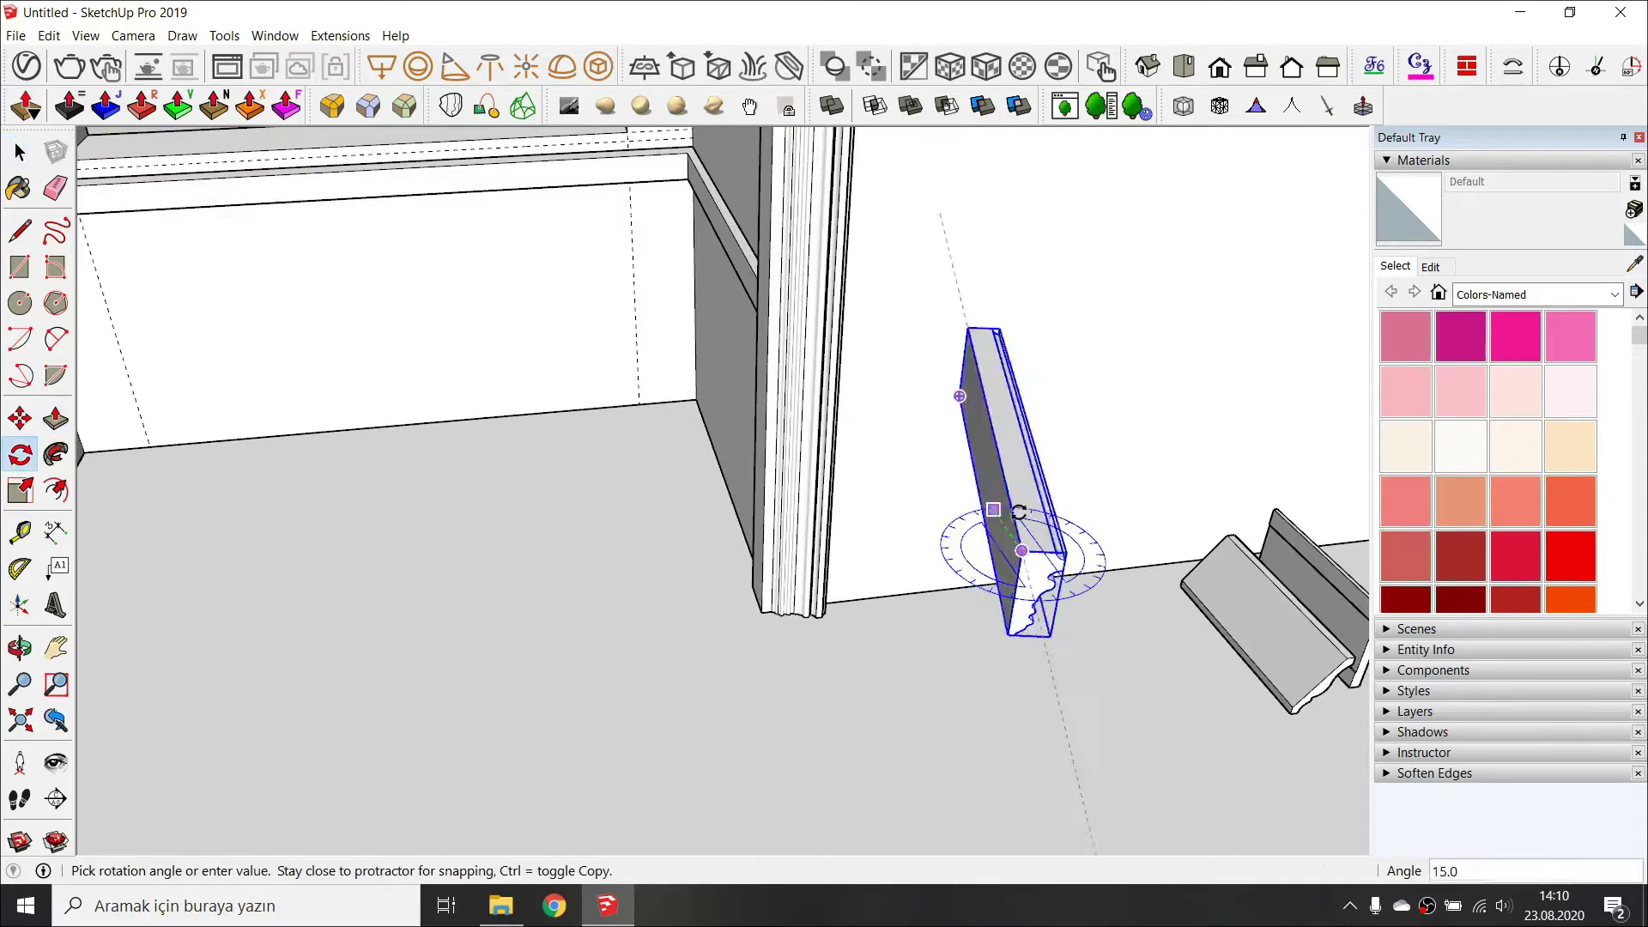
Move the rotated moulding to the upper corner of the front wall beside the framed alcove.
key(m)
click(1022, 550)
scroll(883, 476, down, 4)
middle_drag(778, 354, 1043, 669)
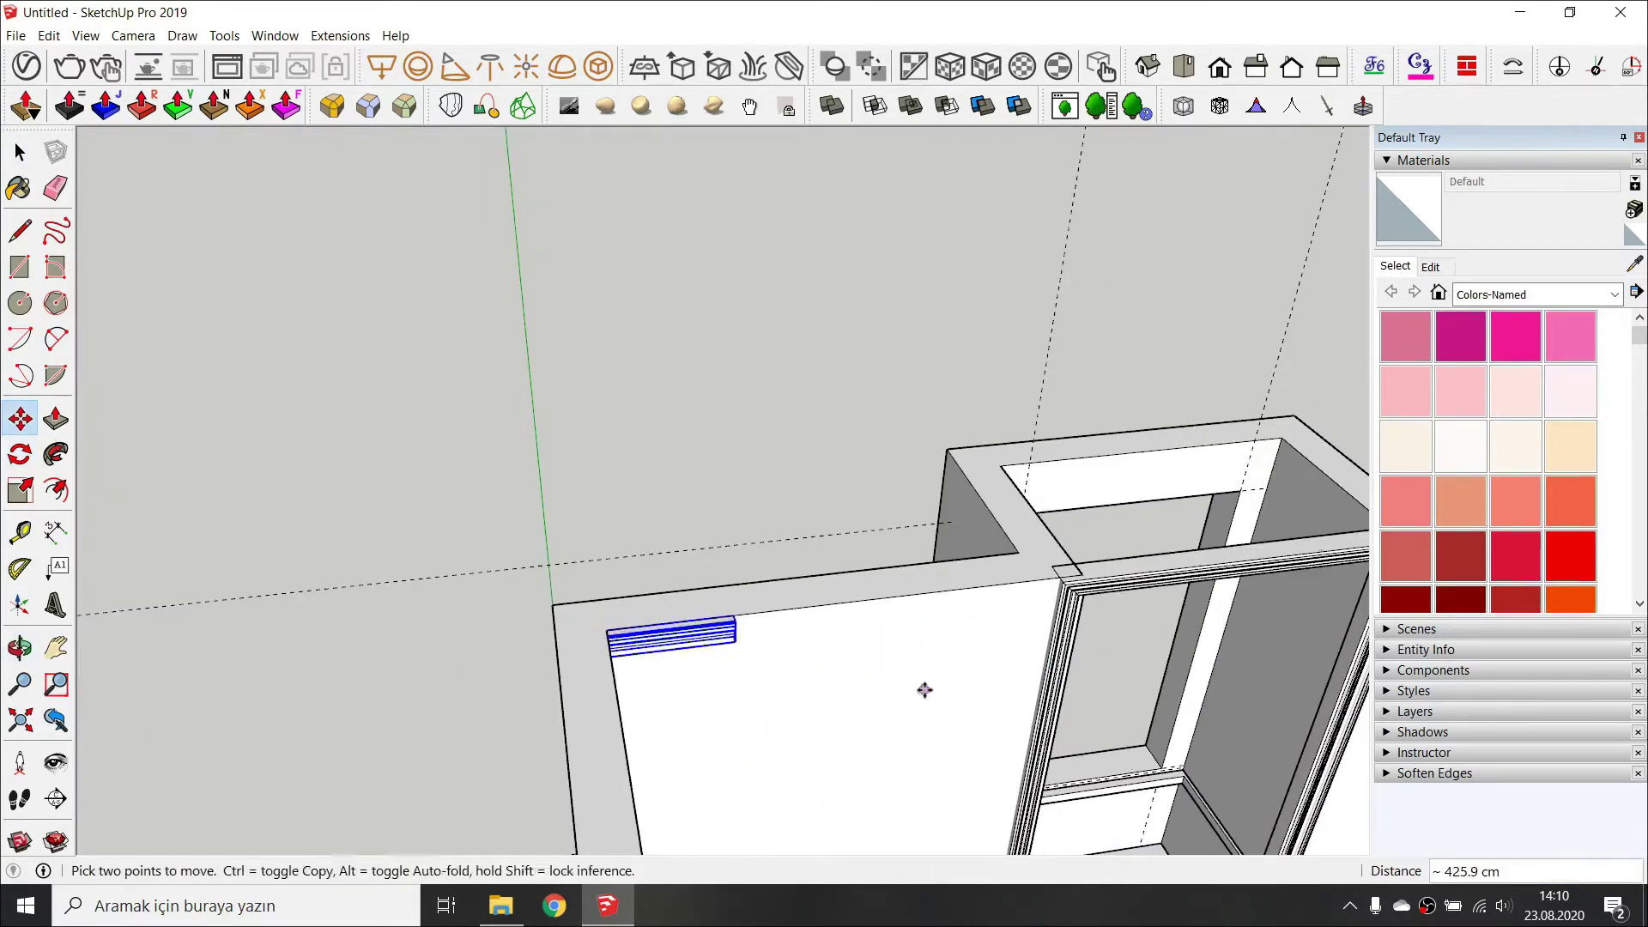
Open the moulding and extend its end face along the top of the front wall up to the alcove frame.
middle_drag(924, 690, 558, 557)
scroll(551, 564, up, 4)
key(space)
double_click(552, 561)
key(p)
click(578, 541)
scroll(712, 593, down, 2)
shift+middle_drag(746, 632, 343, 378)
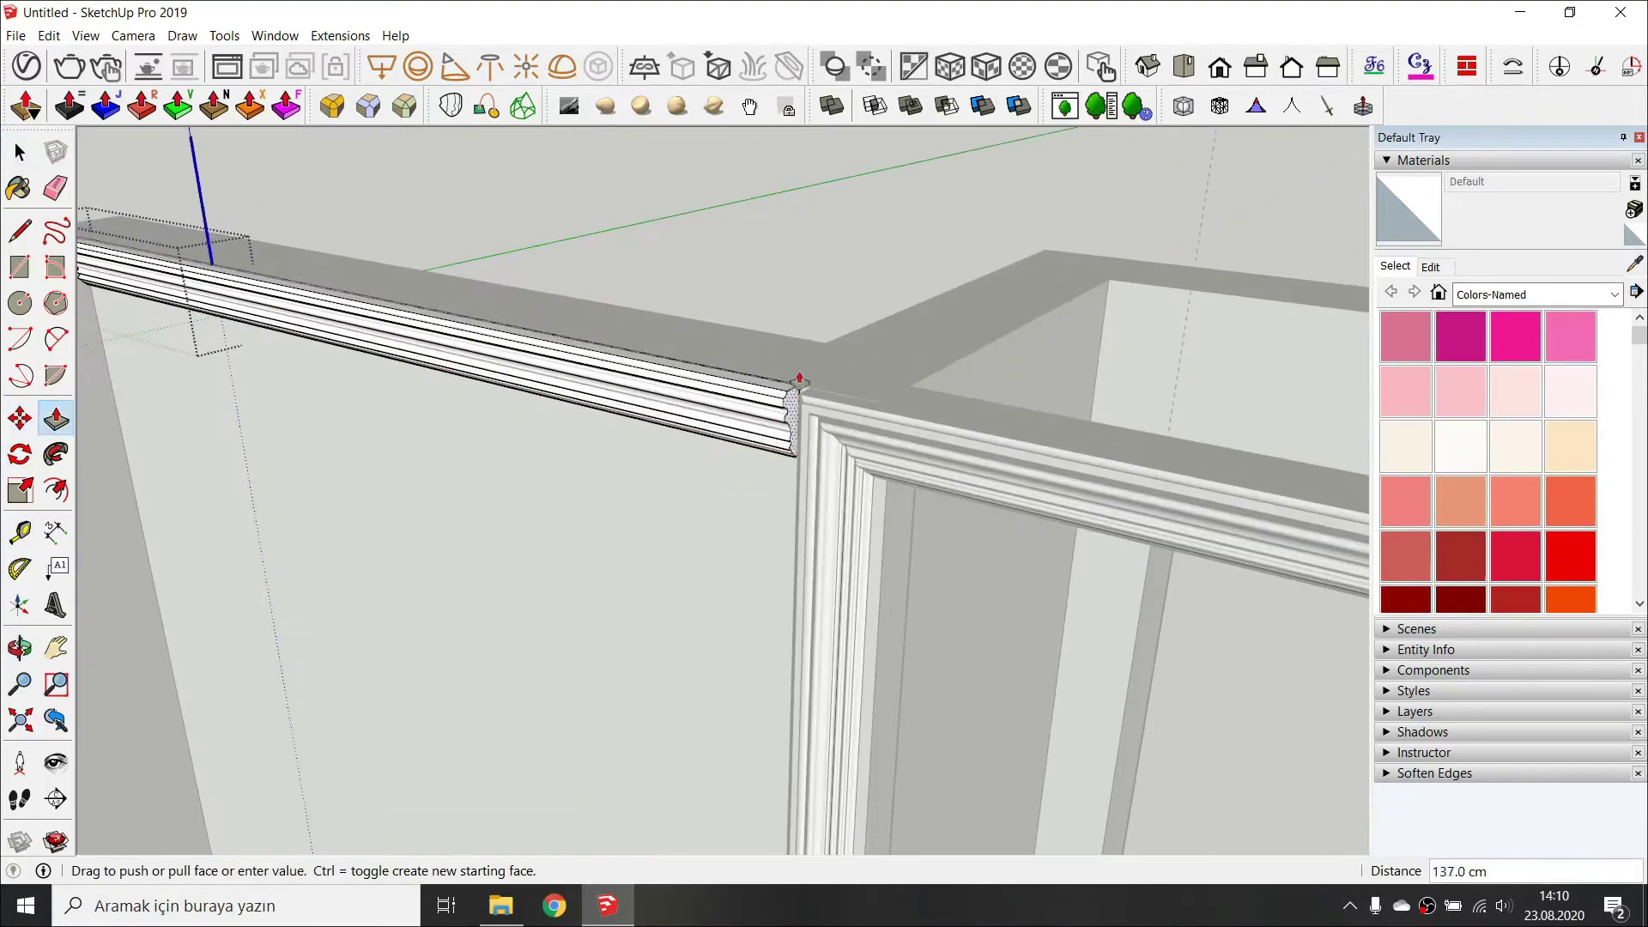
scroll(805, 386, up, 5)
click(810, 378)
key(space)
scroll(809, 378, down, 3)
middle_drag(713, 415, 647, 421)
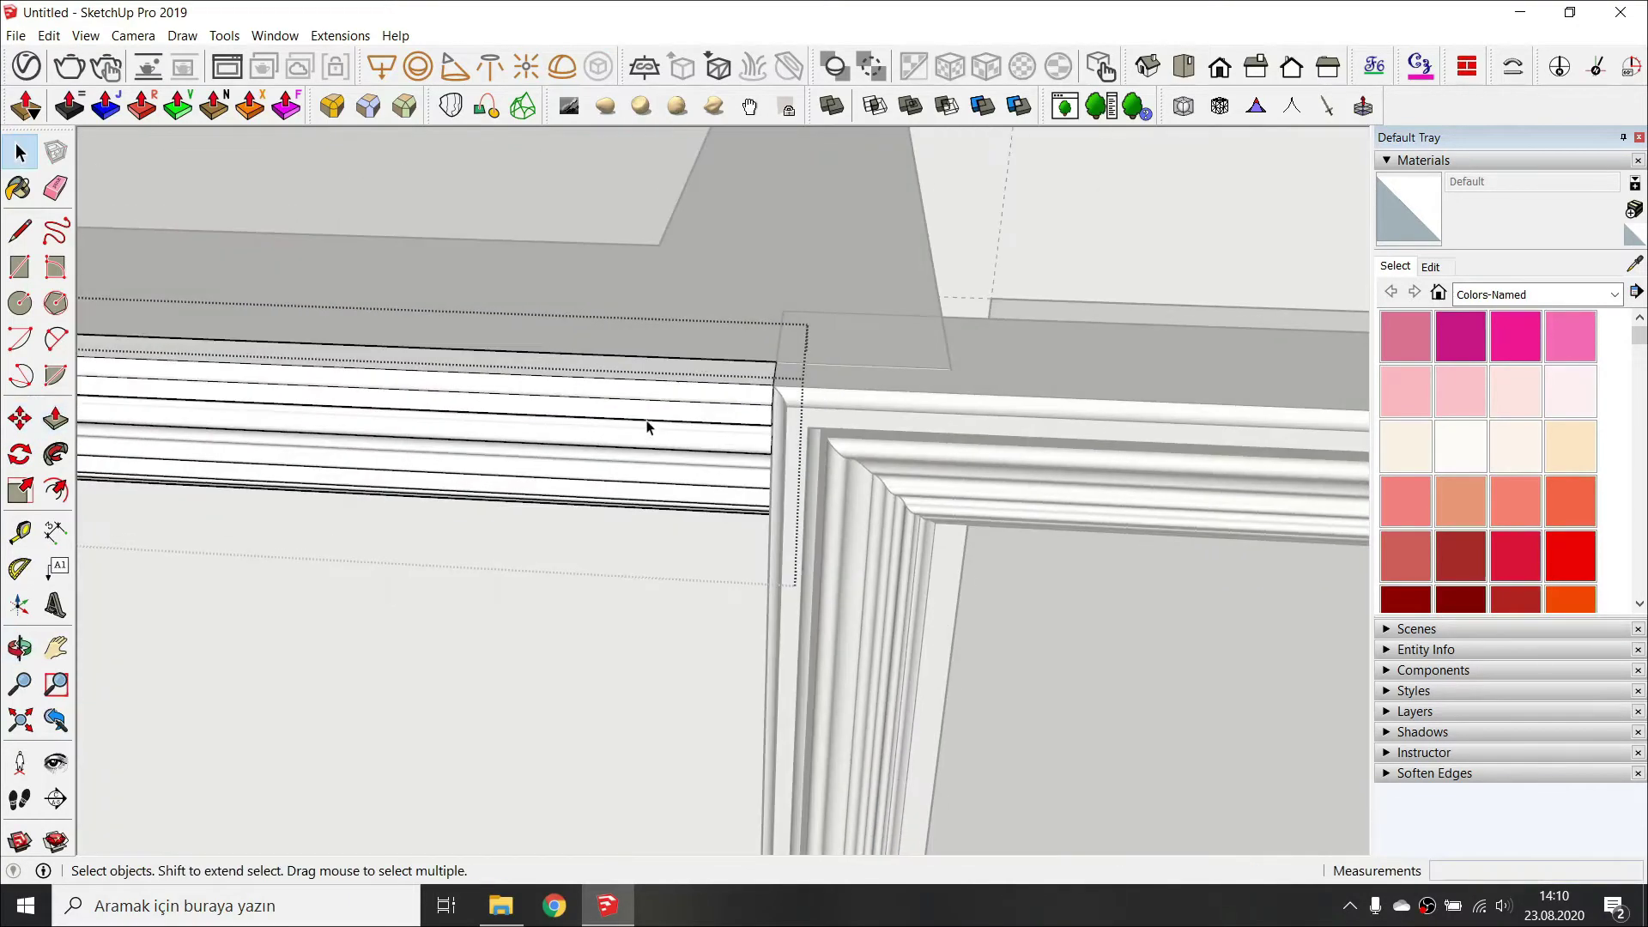
Close the cornice moulding and copy it along the top of the front wall to the other side of the alcove frame.
key(Escape)
key(XF86AudioMute)
scroll(829, 379, down, 2)
key(ctrl)
click(790, 368)
scroll(858, 395, down, 2)
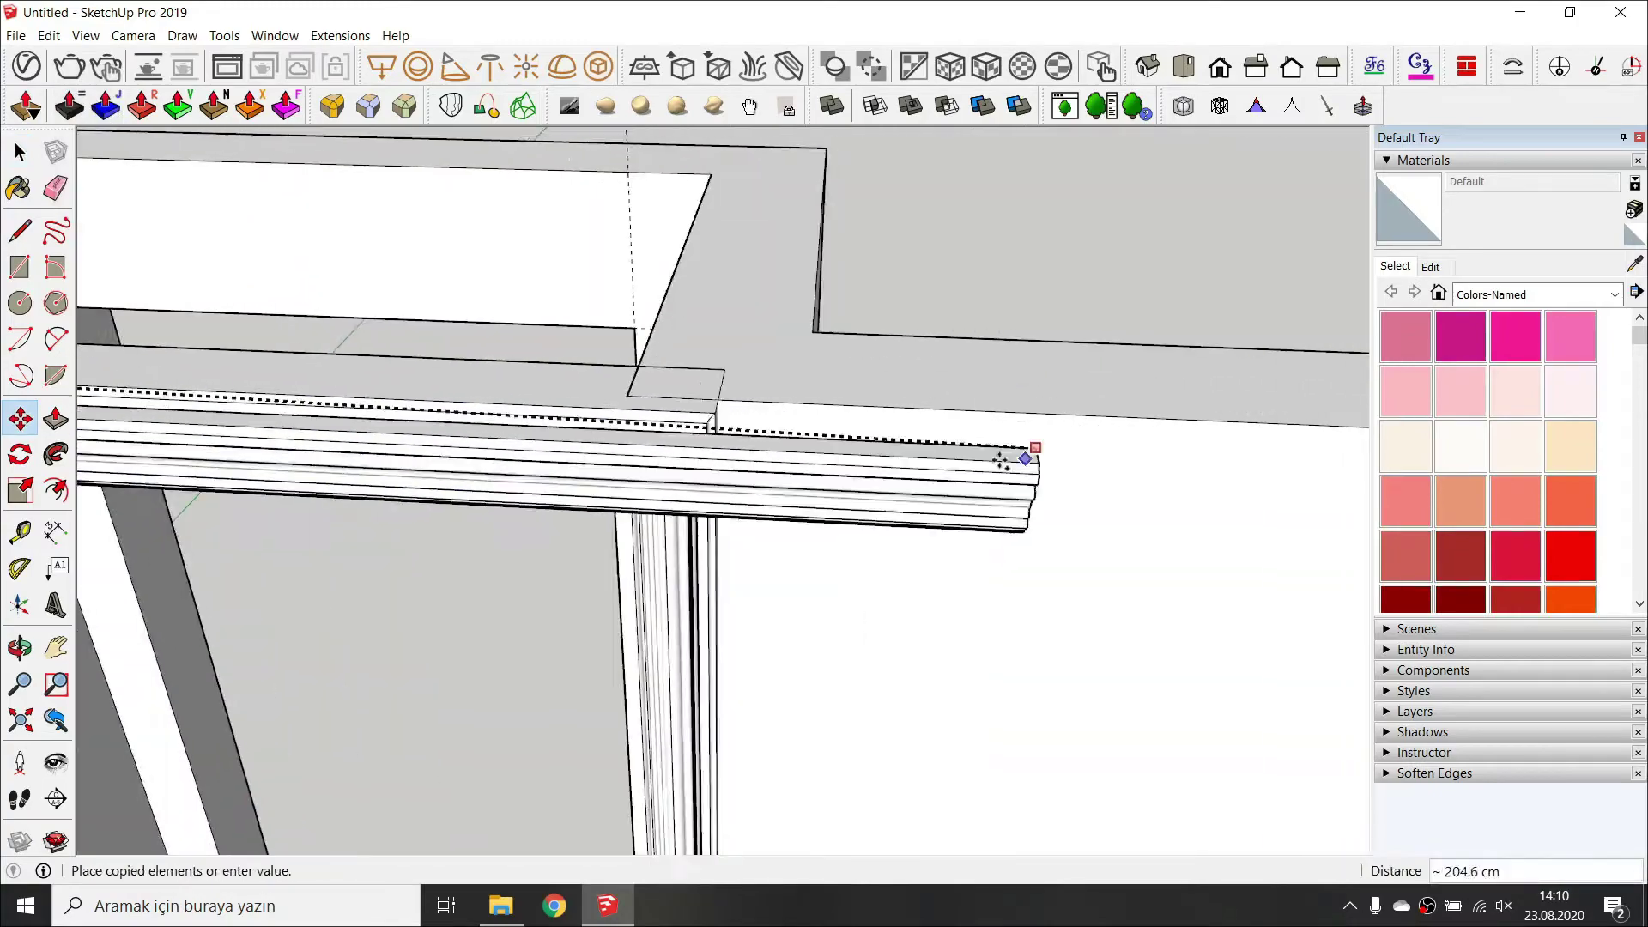
shift+middle_drag(1055, 463, 434, 455)
click(746, 450)
scroll(738, 452, down, 1)
scroll(712, 455, down, 3)
middle_drag(713, 455, 730, 549)
Select the upright baseboard moulding sample and rotate it on the floor so it runs parallel to the front wall.
key(space)
click(477, 404)
scroll(500, 369, up, 6)
scroll(520, 378, up, 6)
scroll(518, 379, down, 3)
scroll(505, 429, up, 3)
scroll(515, 420, down, 6)
scroll(523, 417, down, 10)
scroll(748, 651, up, 10)
click(736, 469)
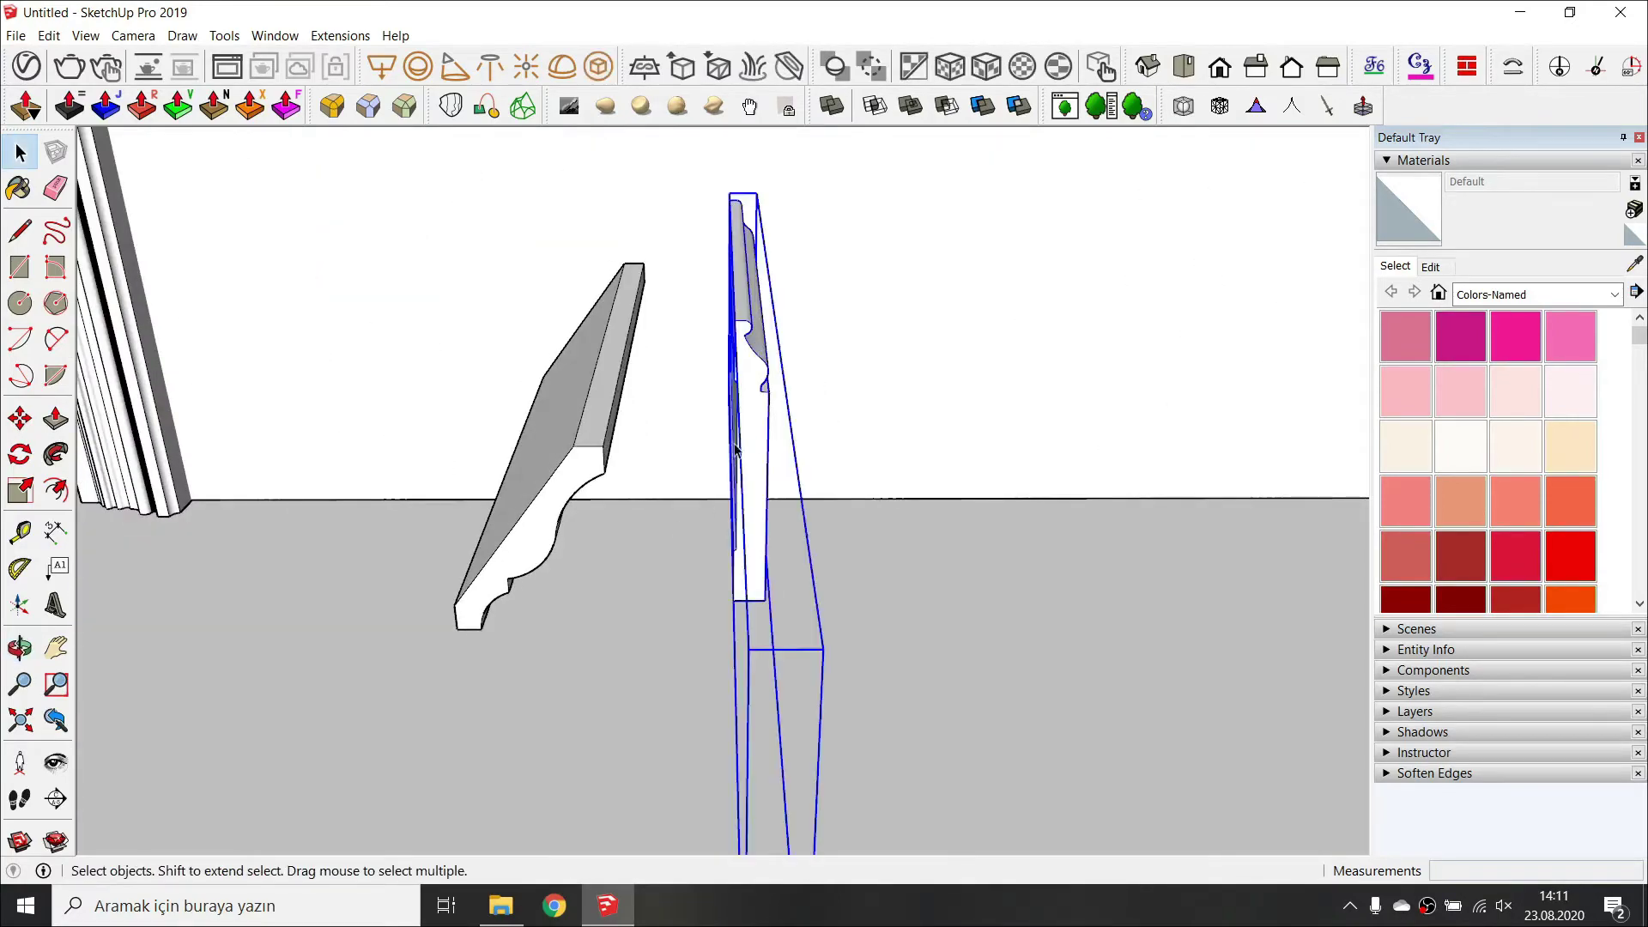
double_click(751, 443)
key(Escape)
scroll(792, 463, down, 5)
middle_drag(750, 445, 1040, 451)
scroll(1041, 451, up, 2)
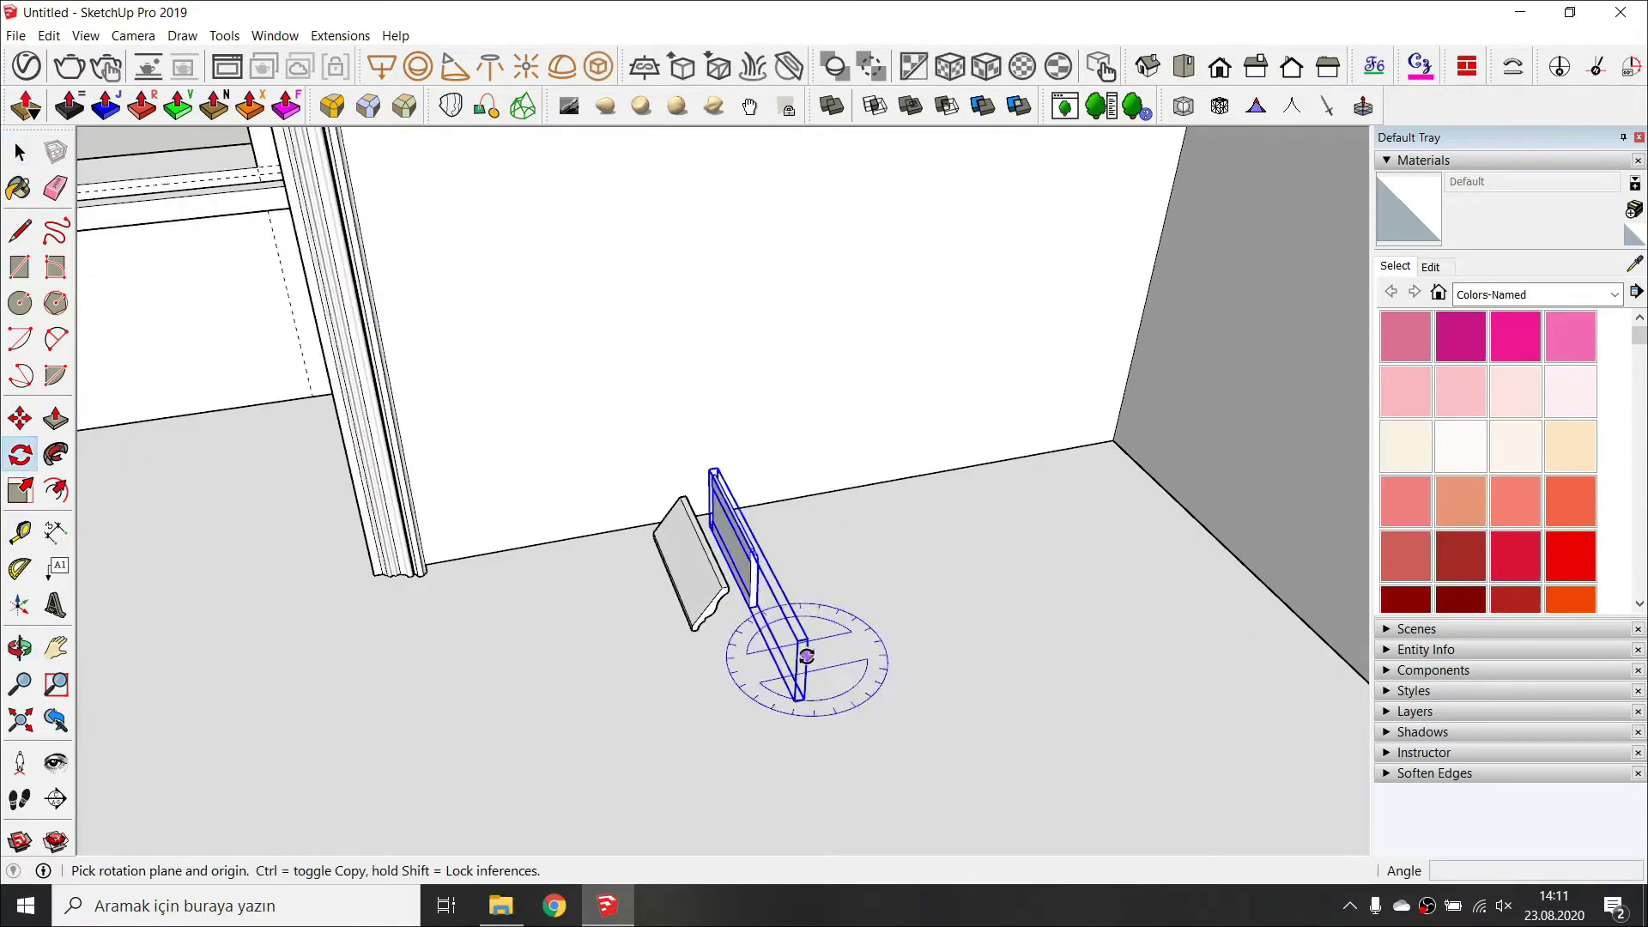
click(894, 656)
scroll(824, 545, up, 8)
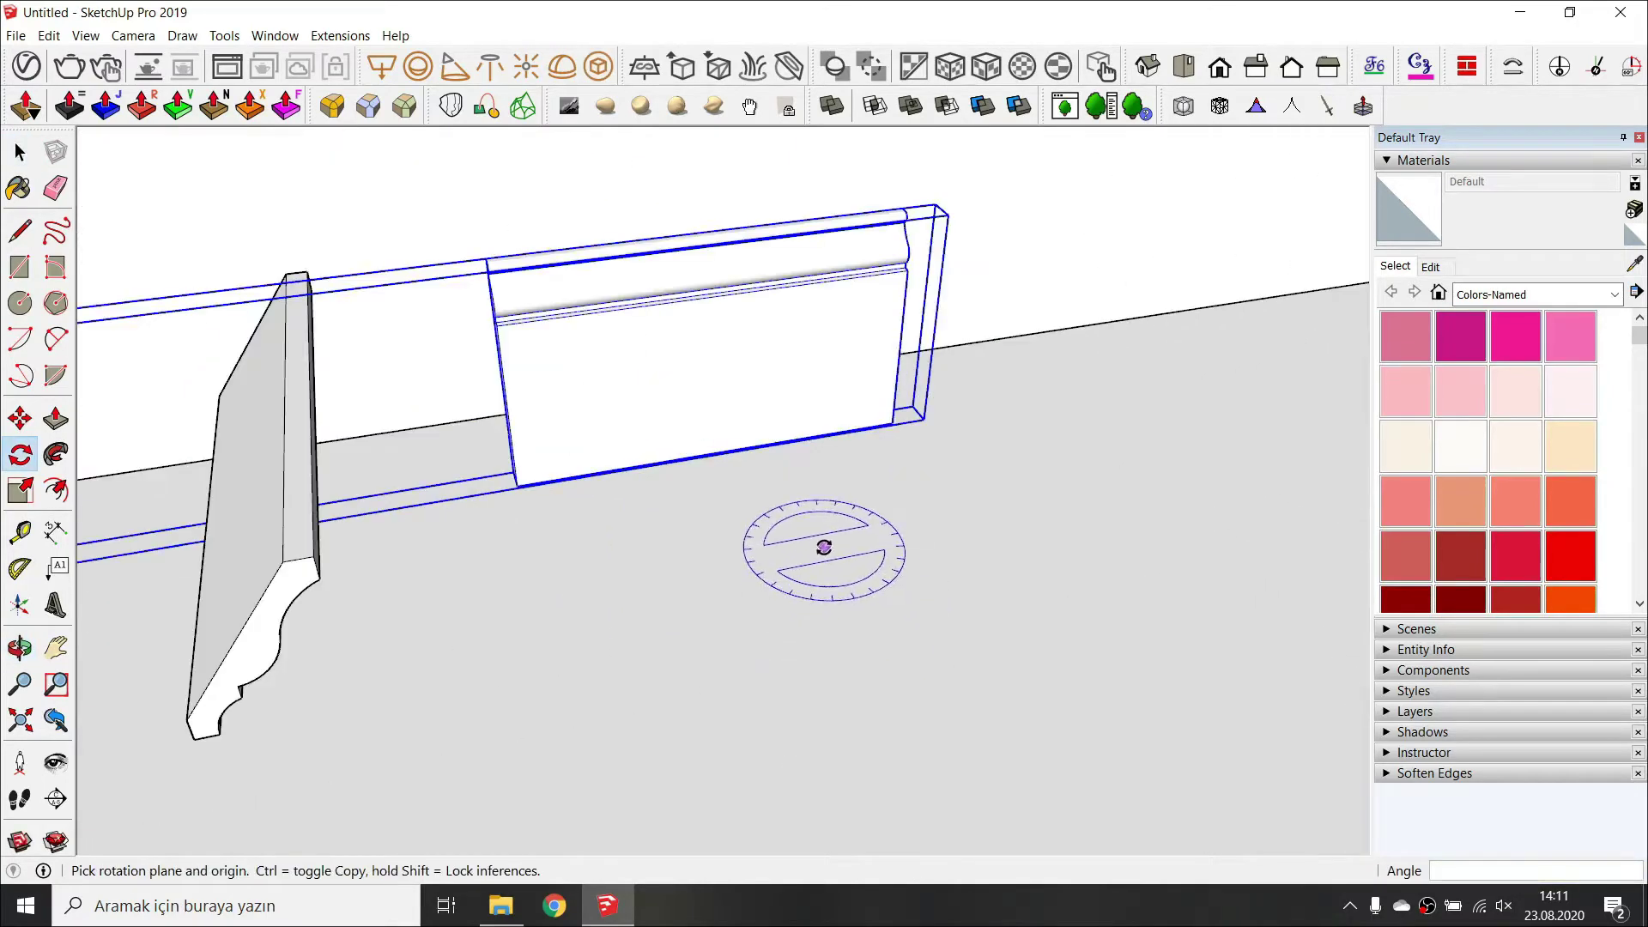
Move the baseboard sample to the foot of the front wall, into the corner with the side wall.
key(m)
middle_drag(201, 524, 382, 460)
scroll(398, 498, up, 6)
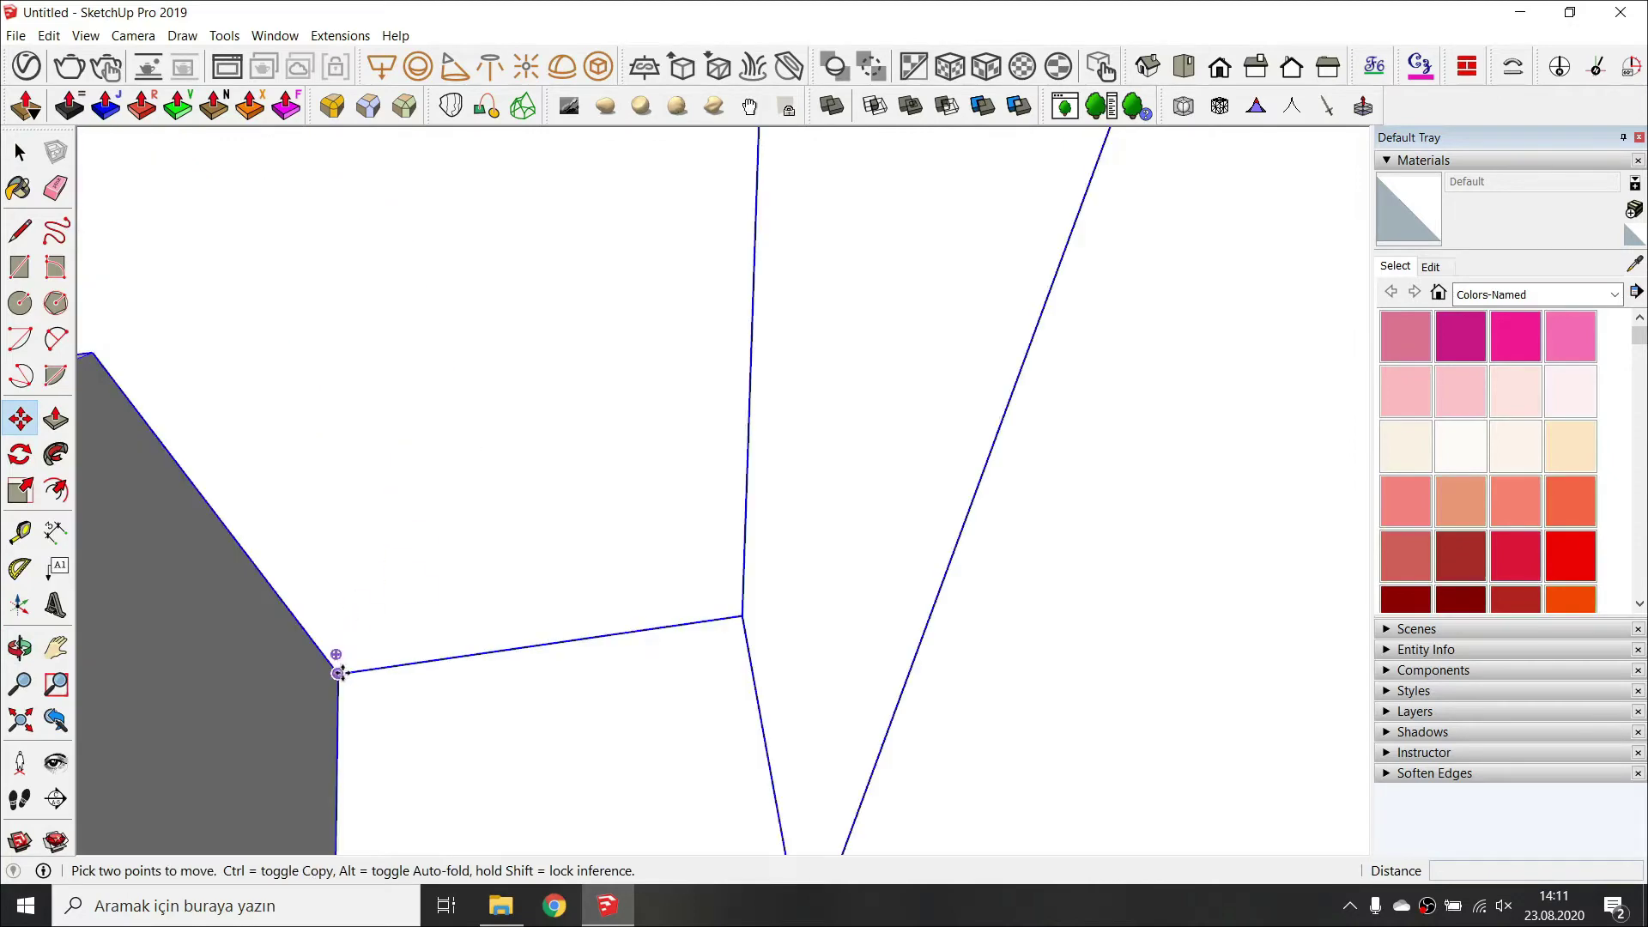
click(336, 672)
scroll(515, 567, down, 6)
scroll(580, 386, up, 3)
middle_drag(580, 387, 320, 426)
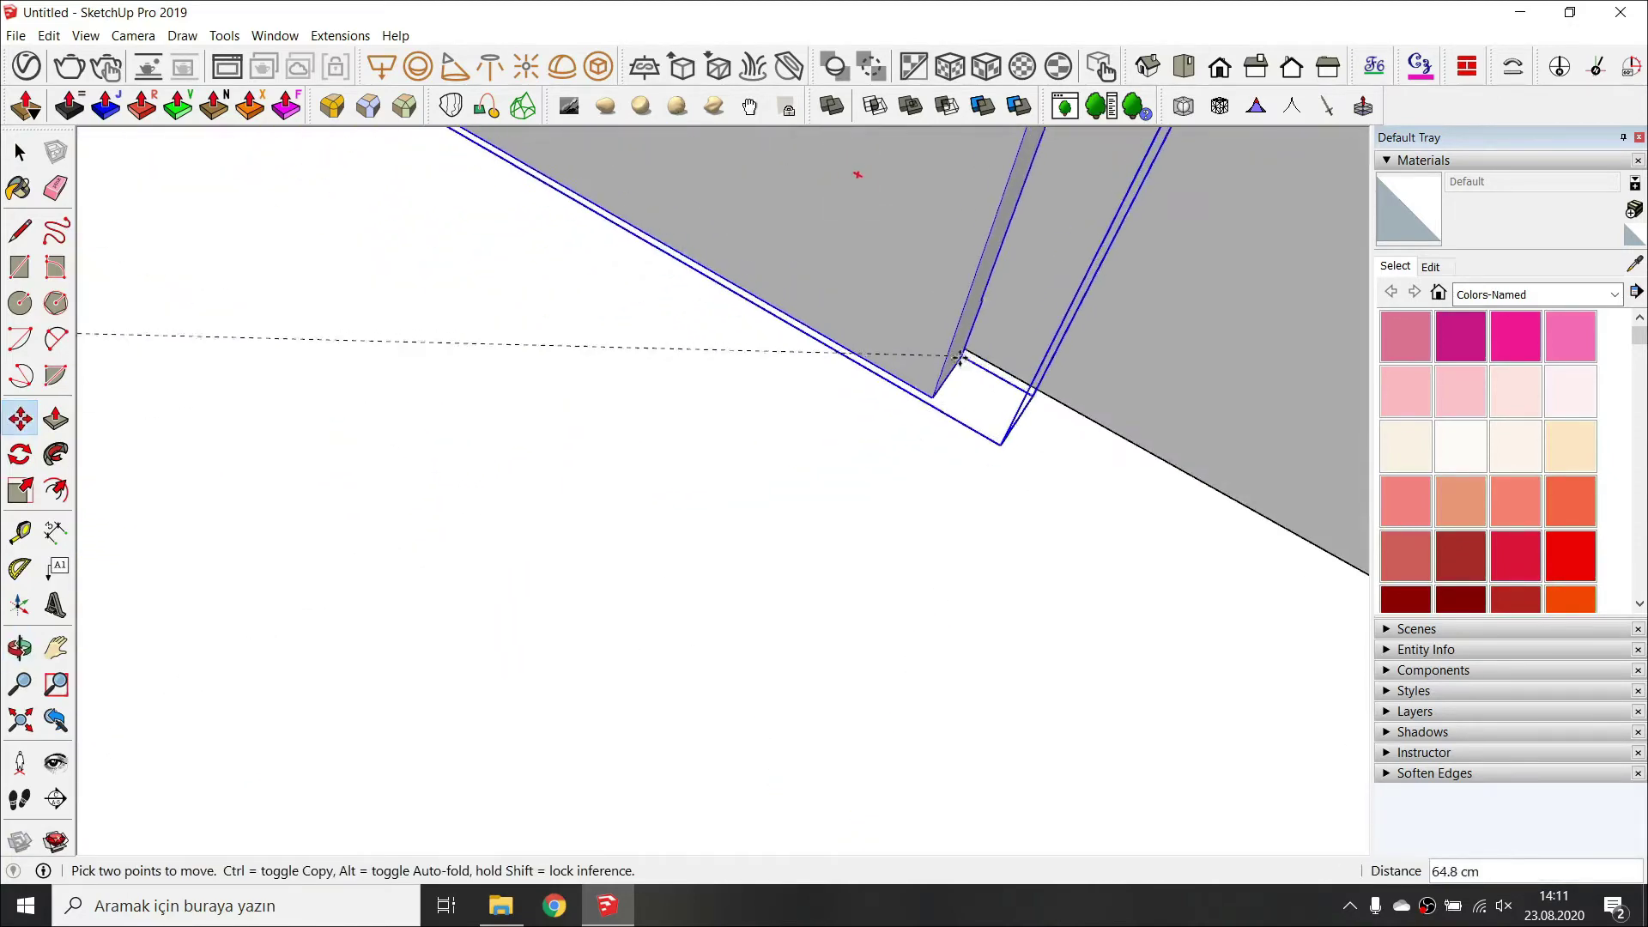
key(Escape)
scroll(539, 410, down, 2)
shift+middle_drag(539, 410, 797, 446)
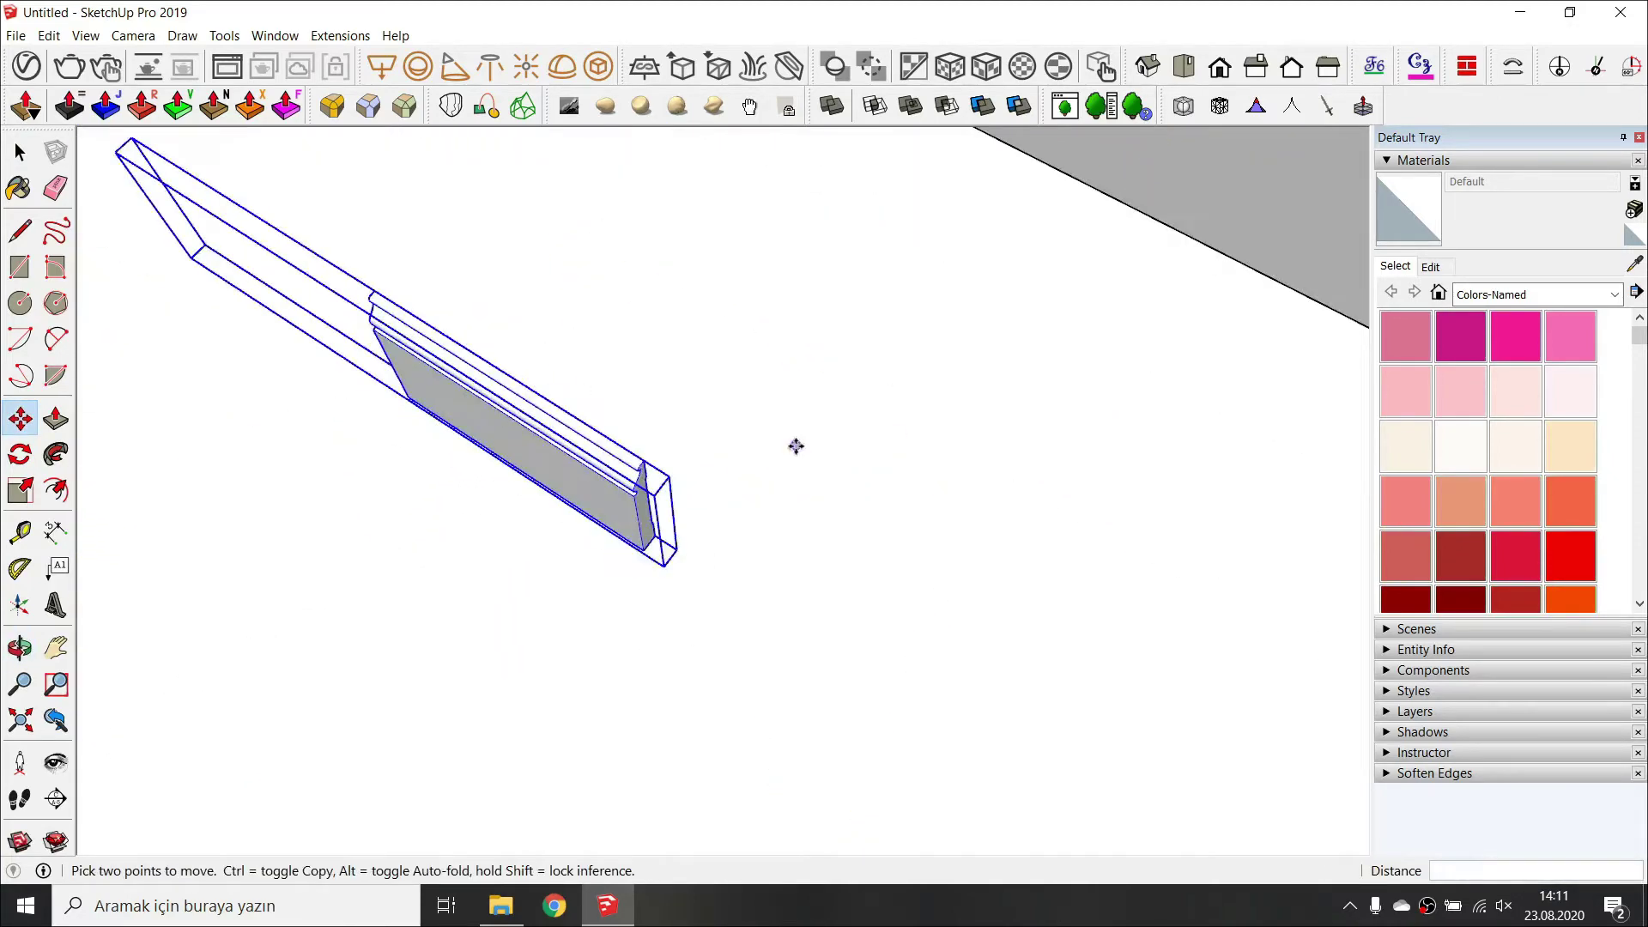
click(656, 536)
middle_drag(1077, 183, 676, 327)
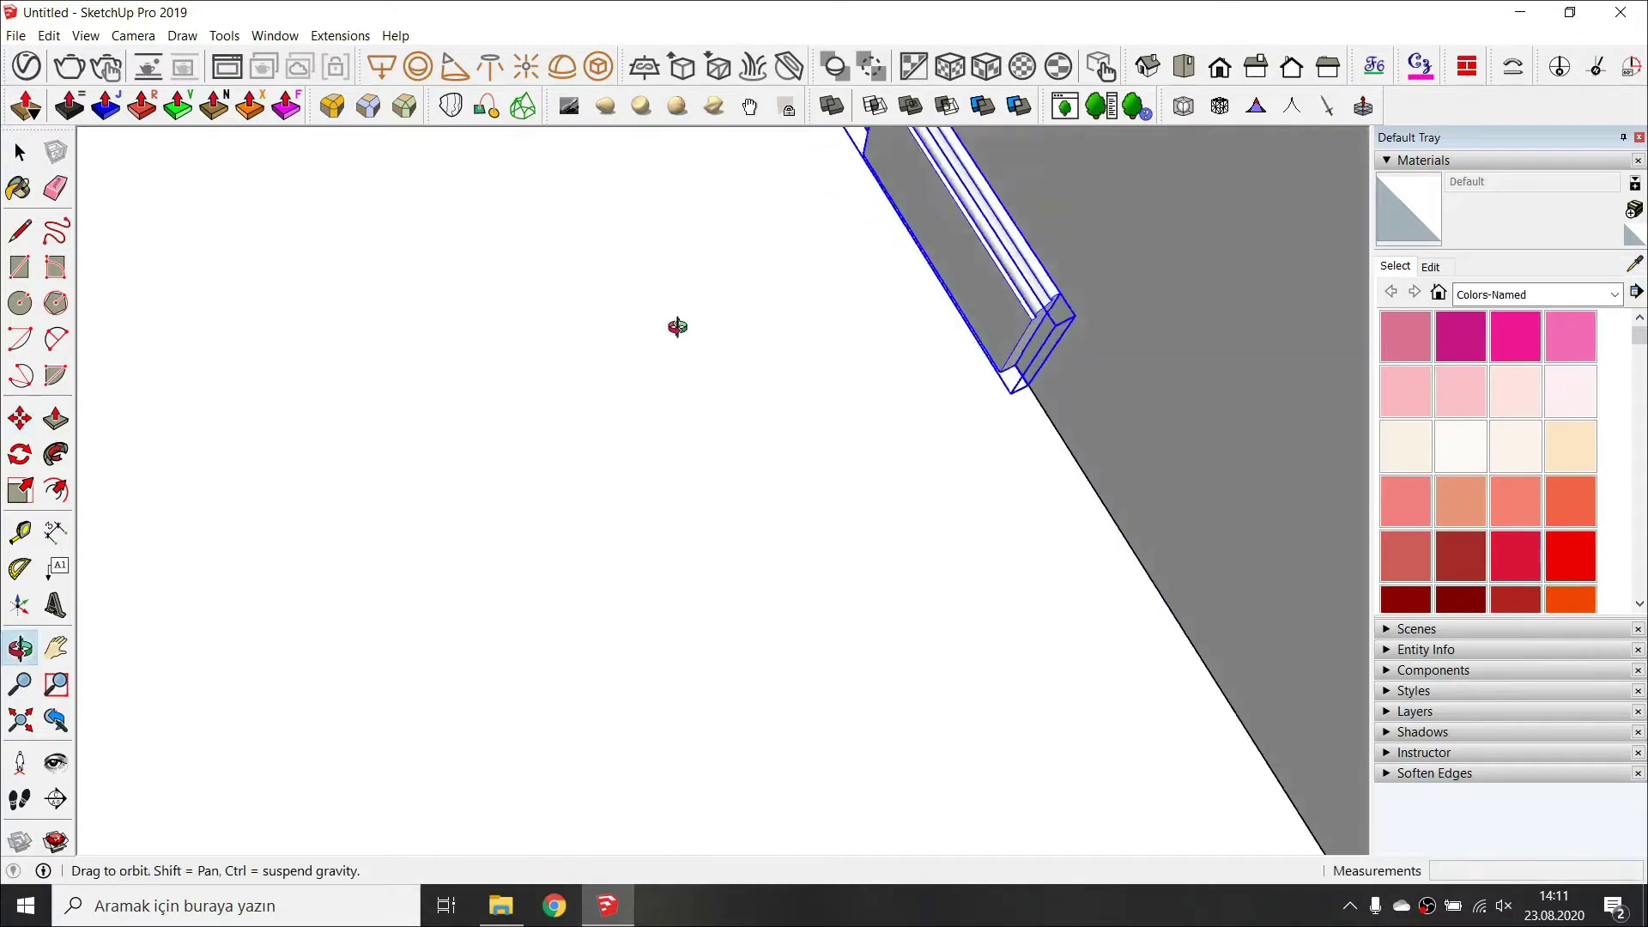
middle_drag(967, 293, 986, 317)
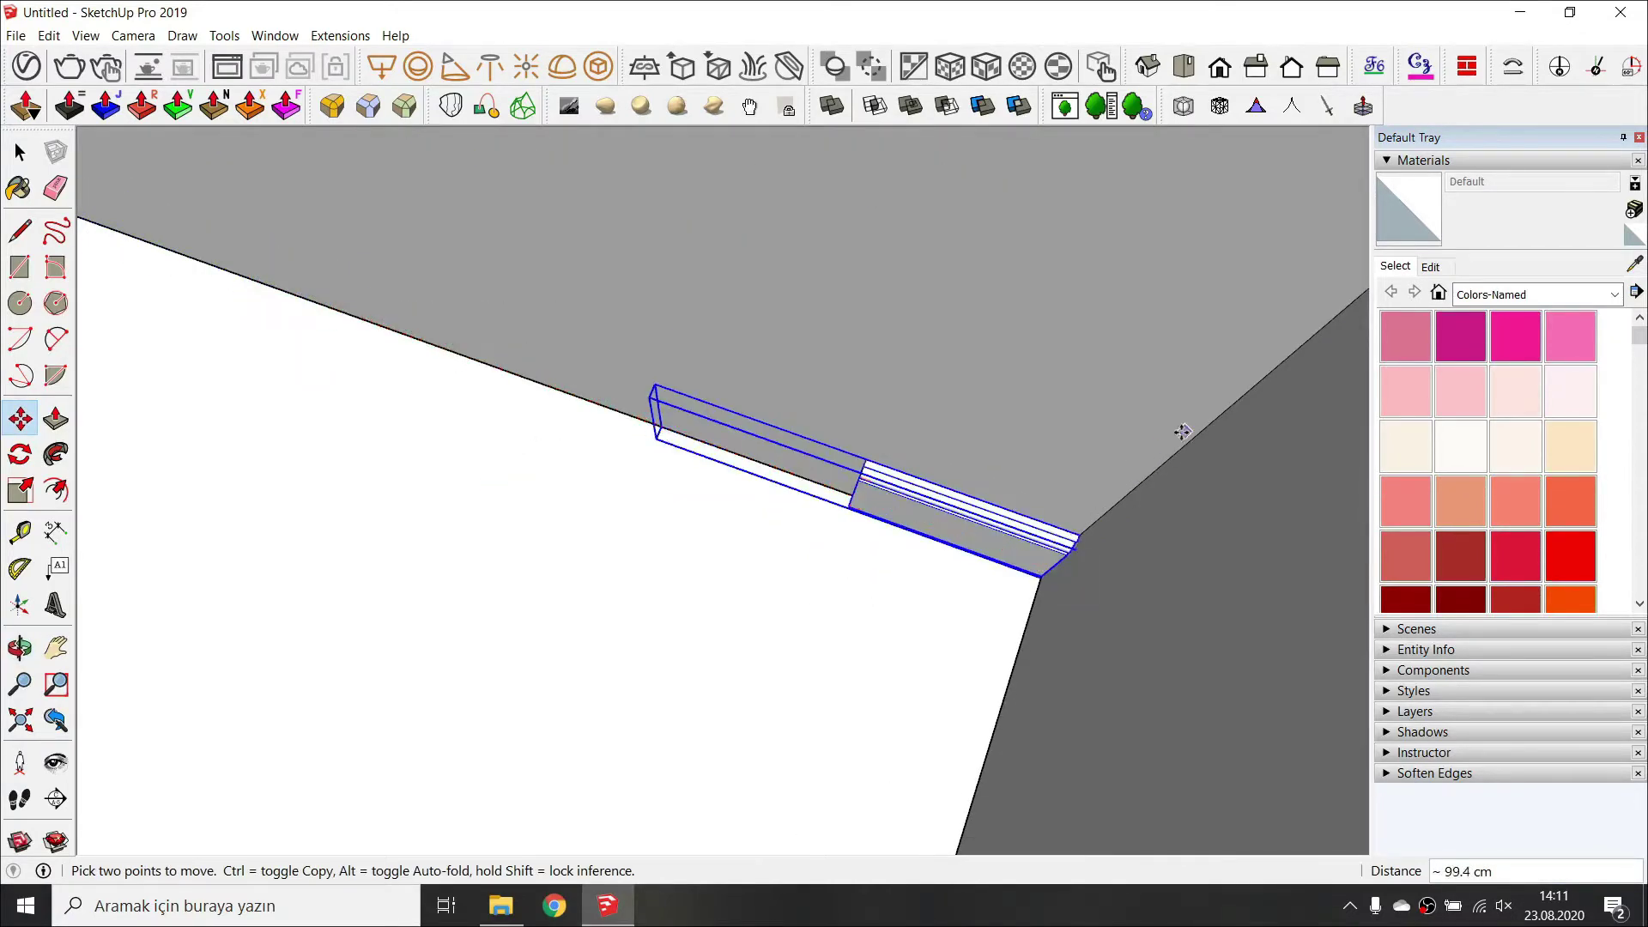
Open the baseboard, extend its end face along the front wall up to the alcove frame, and close it.
key(space)
middle_drag(1182, 432, 831, 394)
double_click(981, 434)
key(p)
click(794, 403)
scroll(607, 434, down, 2)
middle_drag(383, 490, 480, 487)
scroll(643, 379, up, 3)
click(296, 497)
scroll(364, 464, down, 4)
key(space)
click(459, 558)
Copy the baseboard to the front wall section on the other side of the alcove, between the room corner and the frame.
click(495, 641)
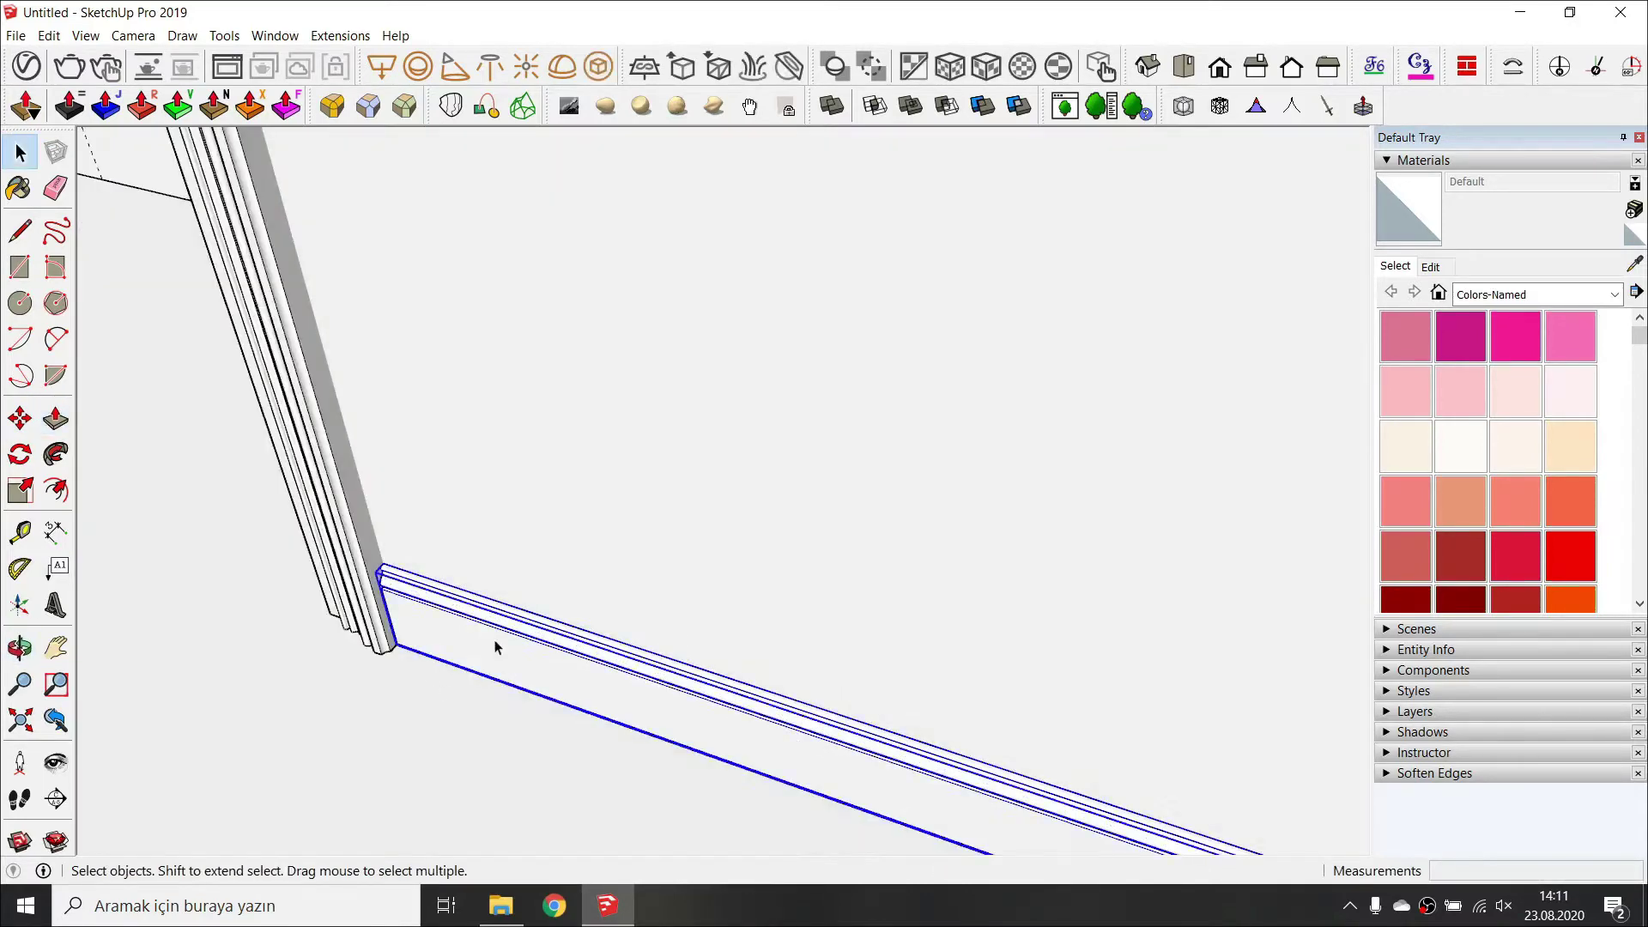
scroll(395, 649, up, 4)
click(401, 612)
key(ctrl)
scroll(400, 613, down, 7)
shift+middle_drag(401, 613, 824, 553)
shift+middle_drag(328, 302, 611, 341)
scroll(601, 343, up, 4)
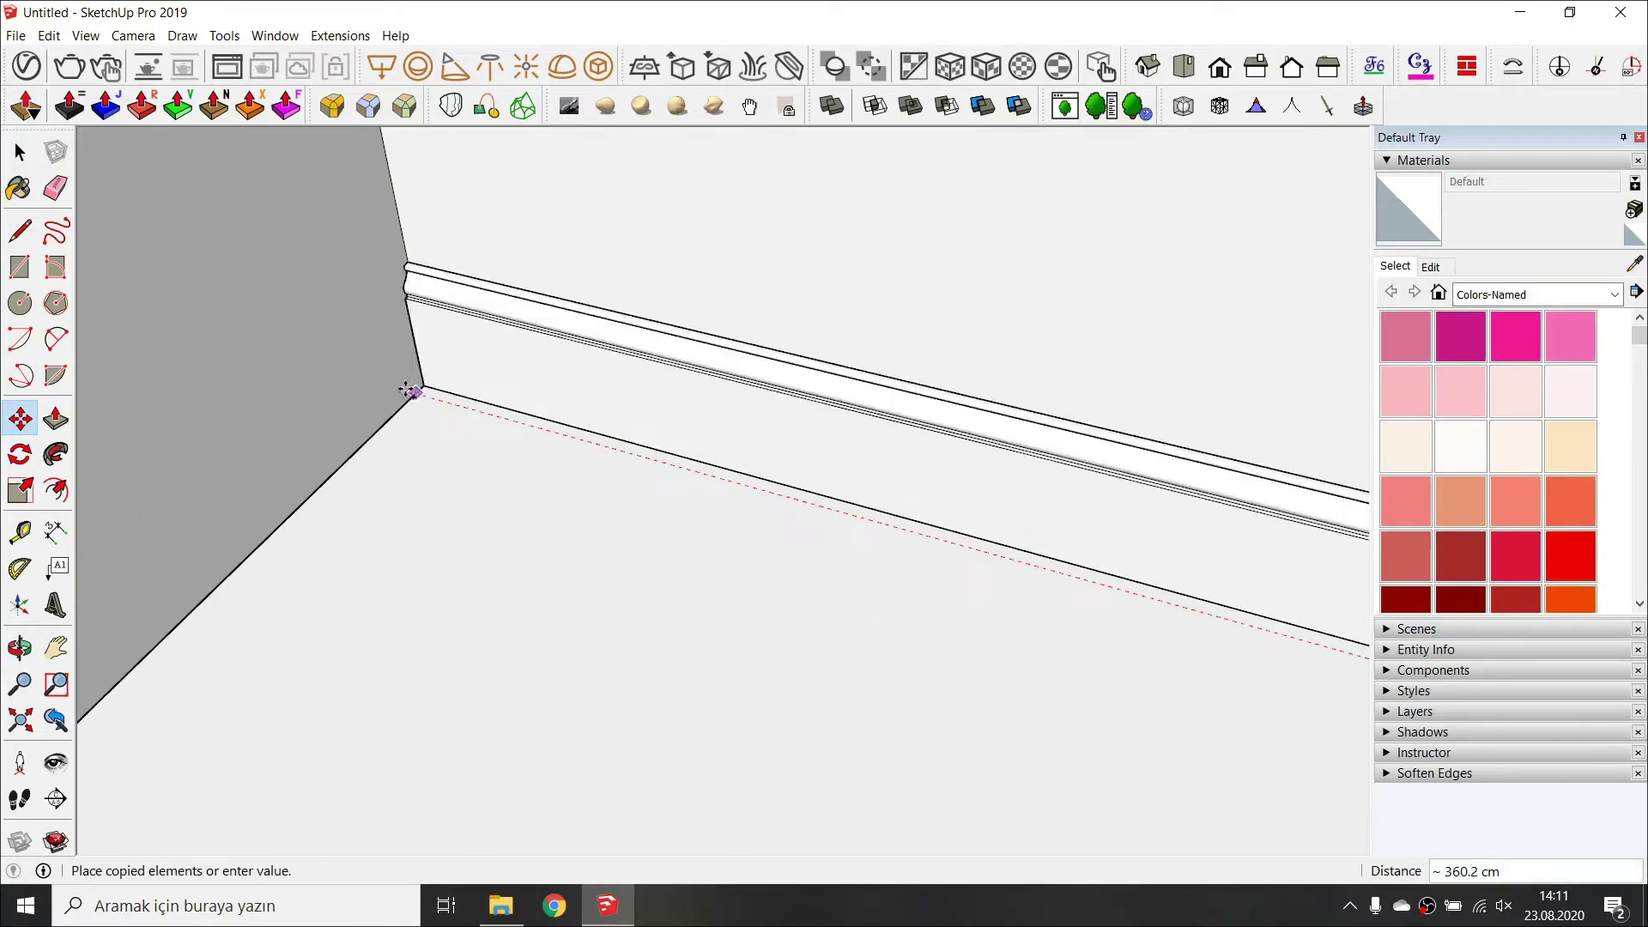
click(413, 394)
scroll(413, 394, down, 4)
shift+middle_drag(806, 480, 346, 416)
key(space)
Trace a line path along the foot of the alcove's inner walls for its baseboard.
scroll(773, 451, up, 3)
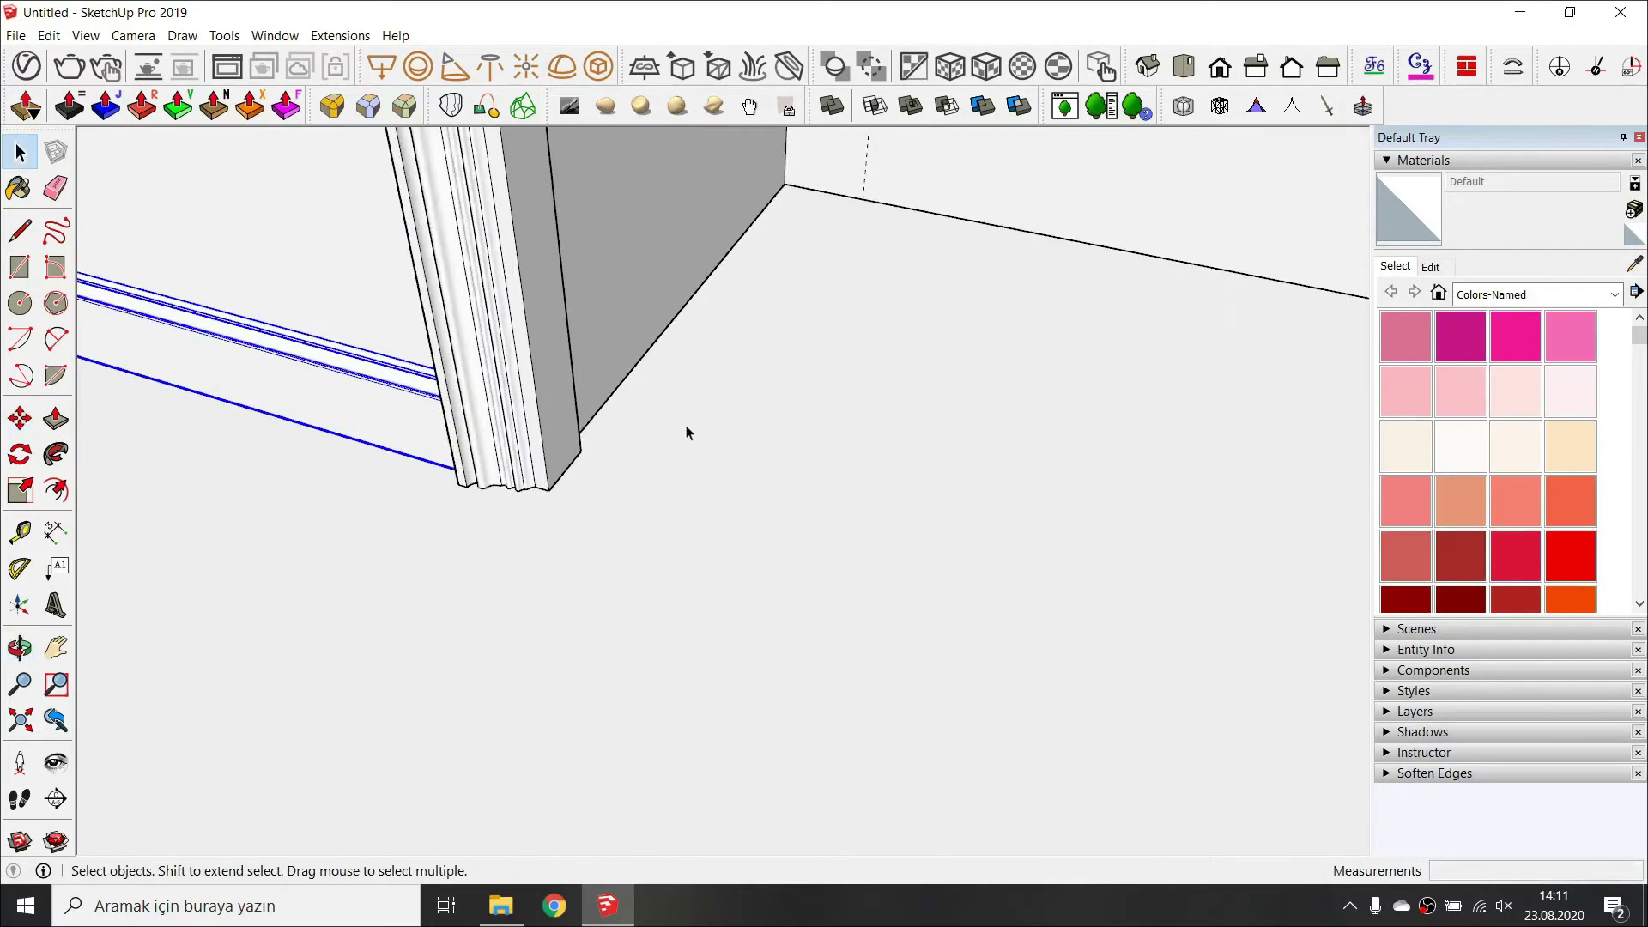
shift+middle_drag(687, 430, 494, 490)
key(l)
scroll(464, 434, up, 3)
mouse_move(463, 435)
middle_down()
mouse_move(1038, 581)
mouse_move(551, 577)
mouse_move(1157, 307)
mouse_move(969, 344)
middle_up()
shift+middle_drag(210, 249, 269, 550)
click(404, 369)
scroll(404, 369, down, 4)
mouse_move(728, 460)
shift+middle_down()
mouse_move(610, 309)
mouse_move(845, 257)
mouse_move(1130, 435)
mouse_move(884, 630)
mouse_move(718, 674)
shift+middle_up()
click(777, 284)
key(space)
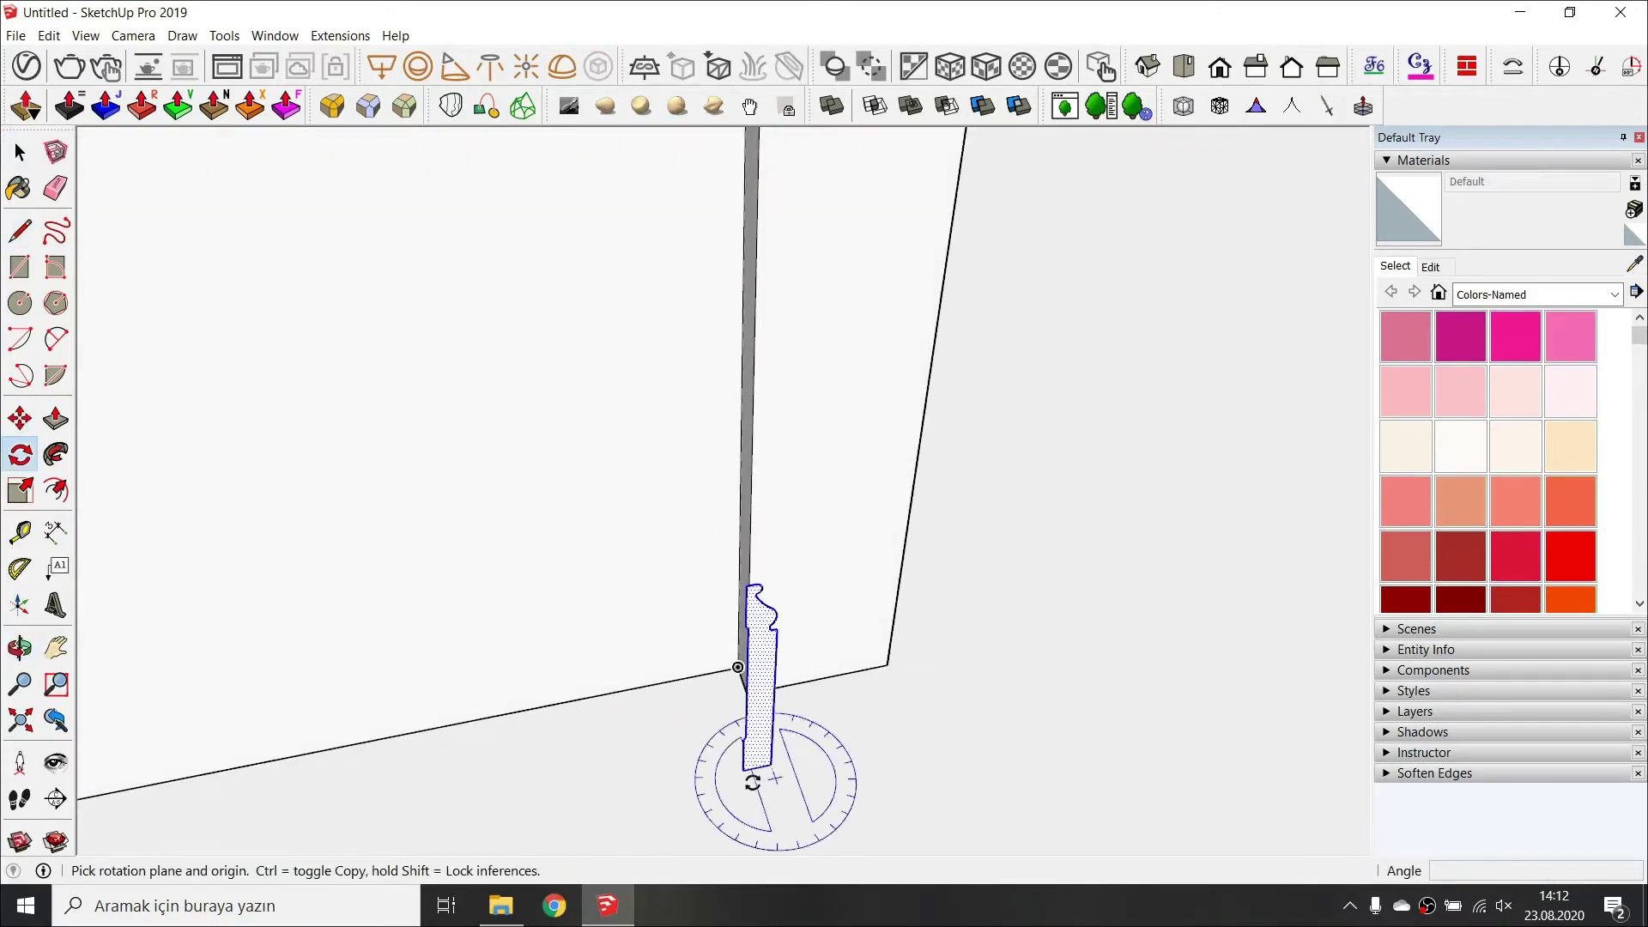
Rotate the baseboard profile face and move it to the start of the alcove floor path.
click(784, 813)
middle_drag(739, 809, 767, 756)
key(m)
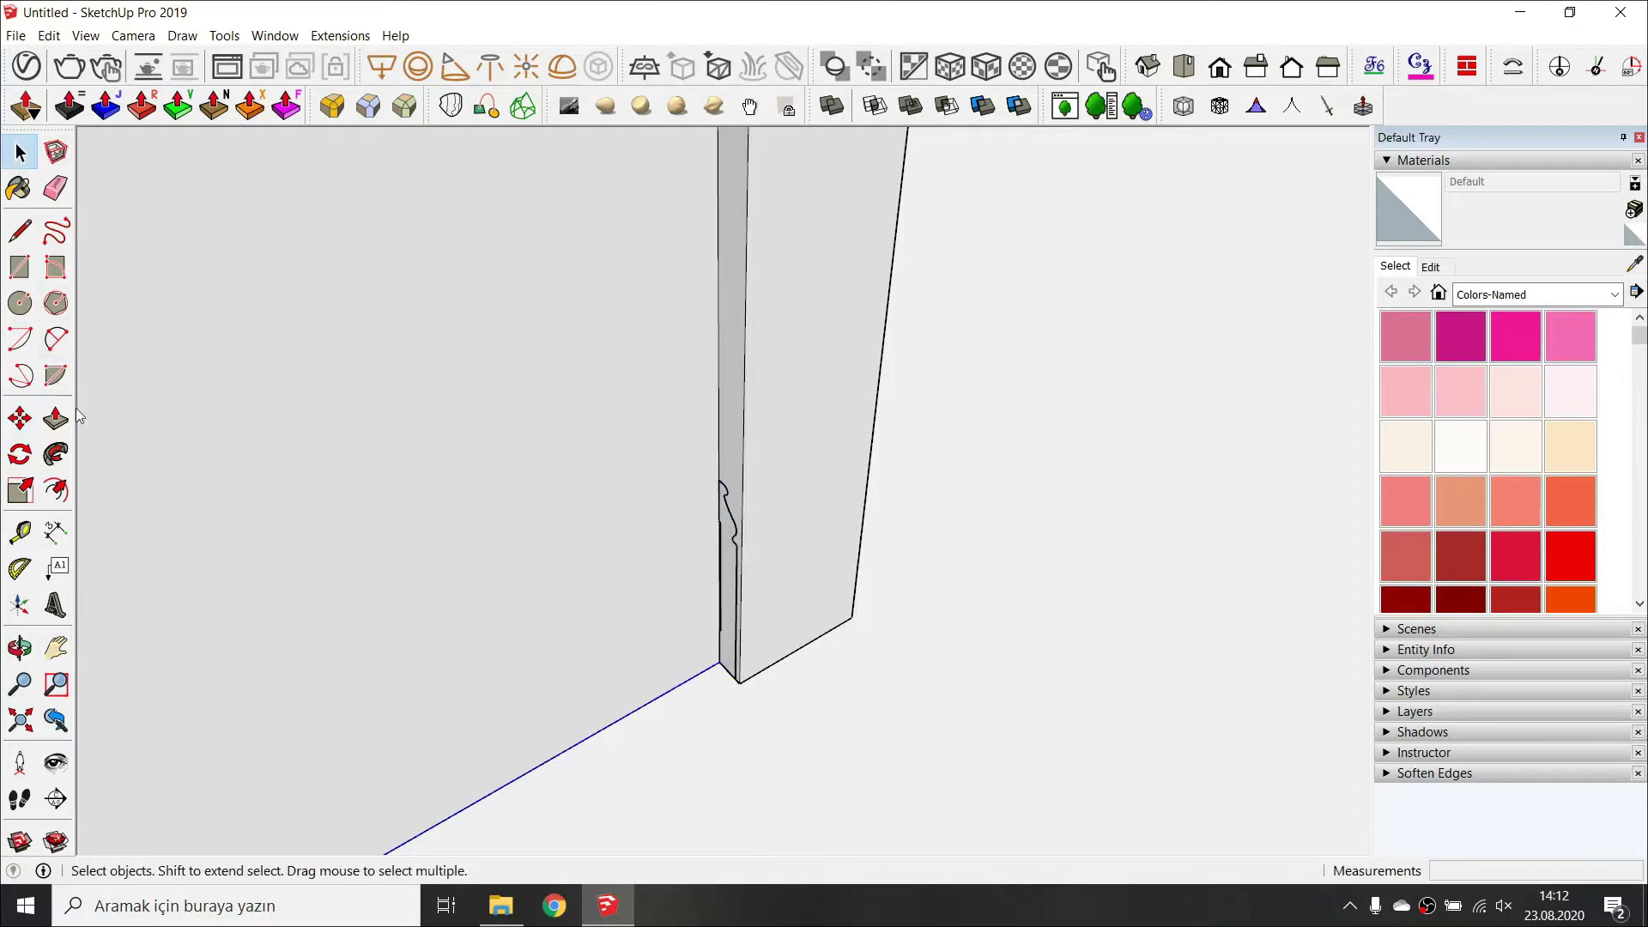
Sweep the baseboard profile along the alcove path with Follow Me and group the result.
click(726, 611)
key(space)
triple_click(704, 599)
key(r)
key(ctrl+g)
Draw a rectangle corner to corner across the alcove's window opening.
middle_drag(707, 605, 865, 676)
scroll(872, 719, down, 3)
scroll(1034, 247, up, 4)
middle_drag(1034, 246, 868, 677)
scroll(677, 261, down, 3)
scroll(960, 589, down, 2)
middle_drag(772, 616, 559, 345)
scroll(649, 758, up, 2)
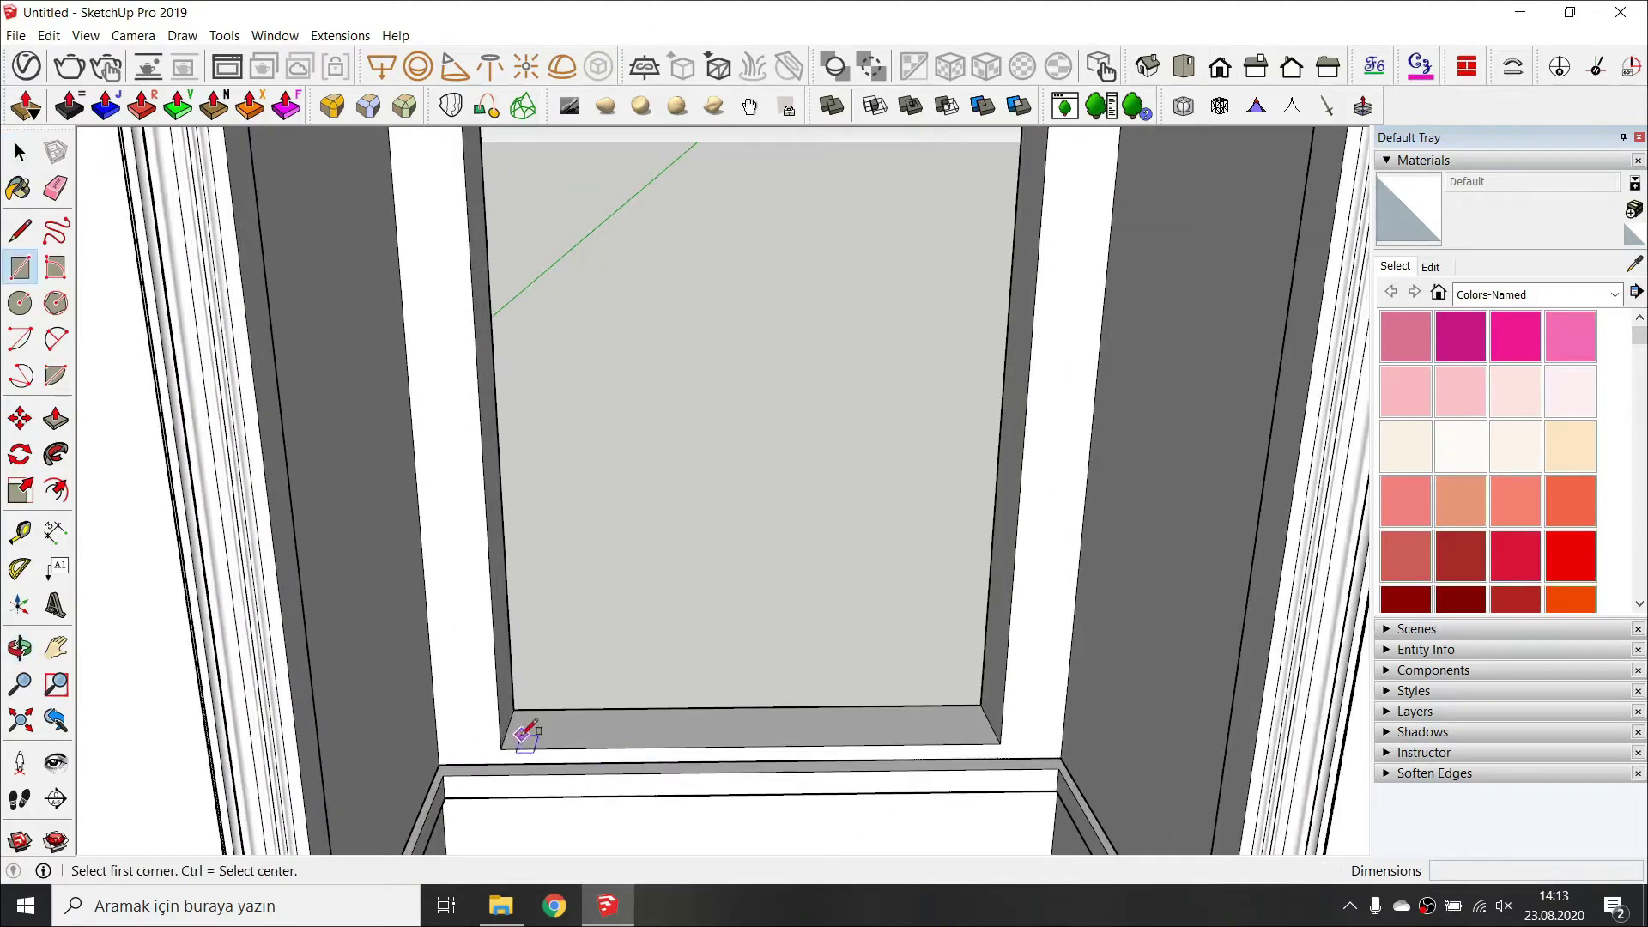
click(501, 749)
scroll(944, 745, down, 4)
scroll(1009, 251, up, 2)
click(1003, 255)
Offset the window rectangle inward to outline the frame's border.
key(f)
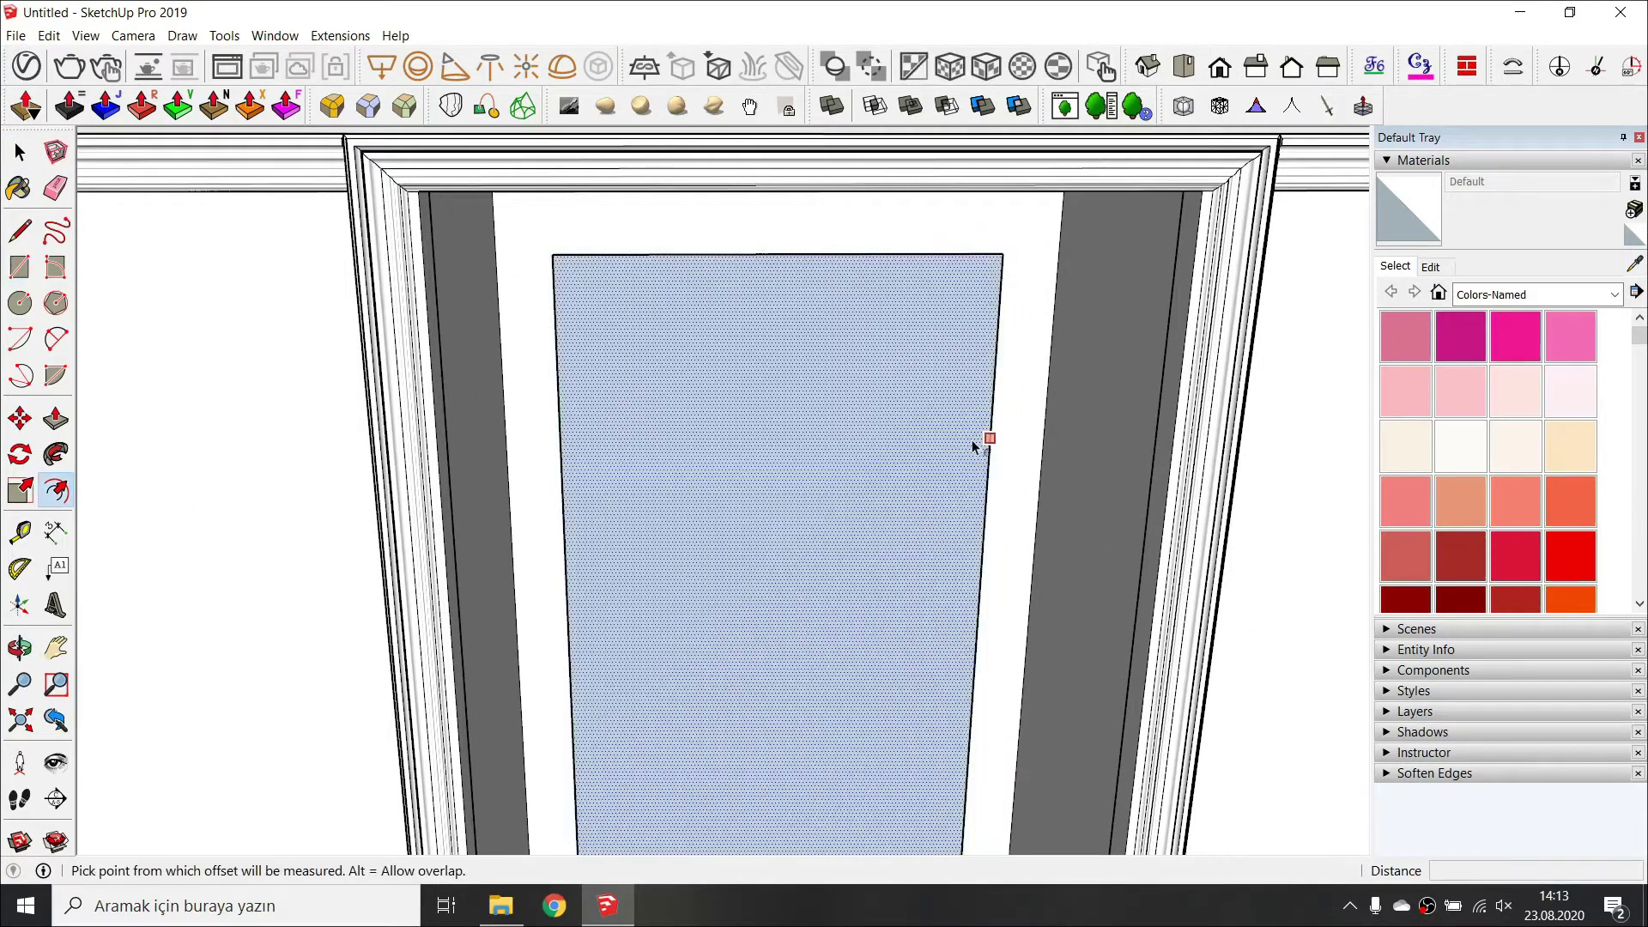
click(967, 446)
key(space)
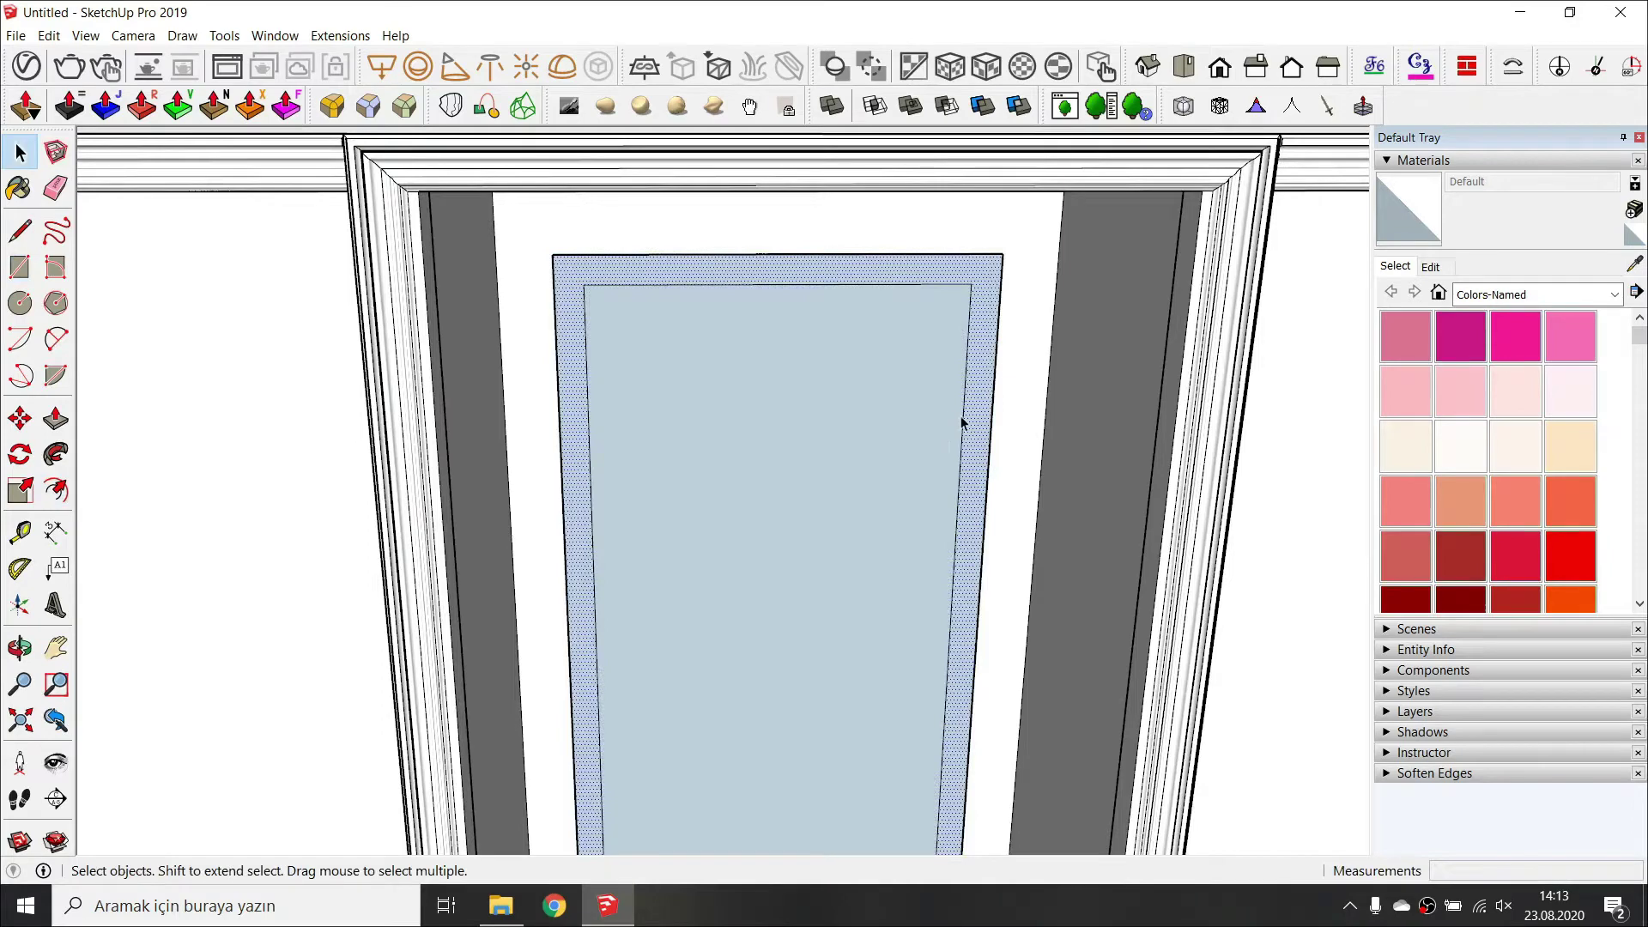
Copy the inner vertical edge to the middle of the window to outline a central mullion 8 cm wide.
click(961, 422)
key(m)
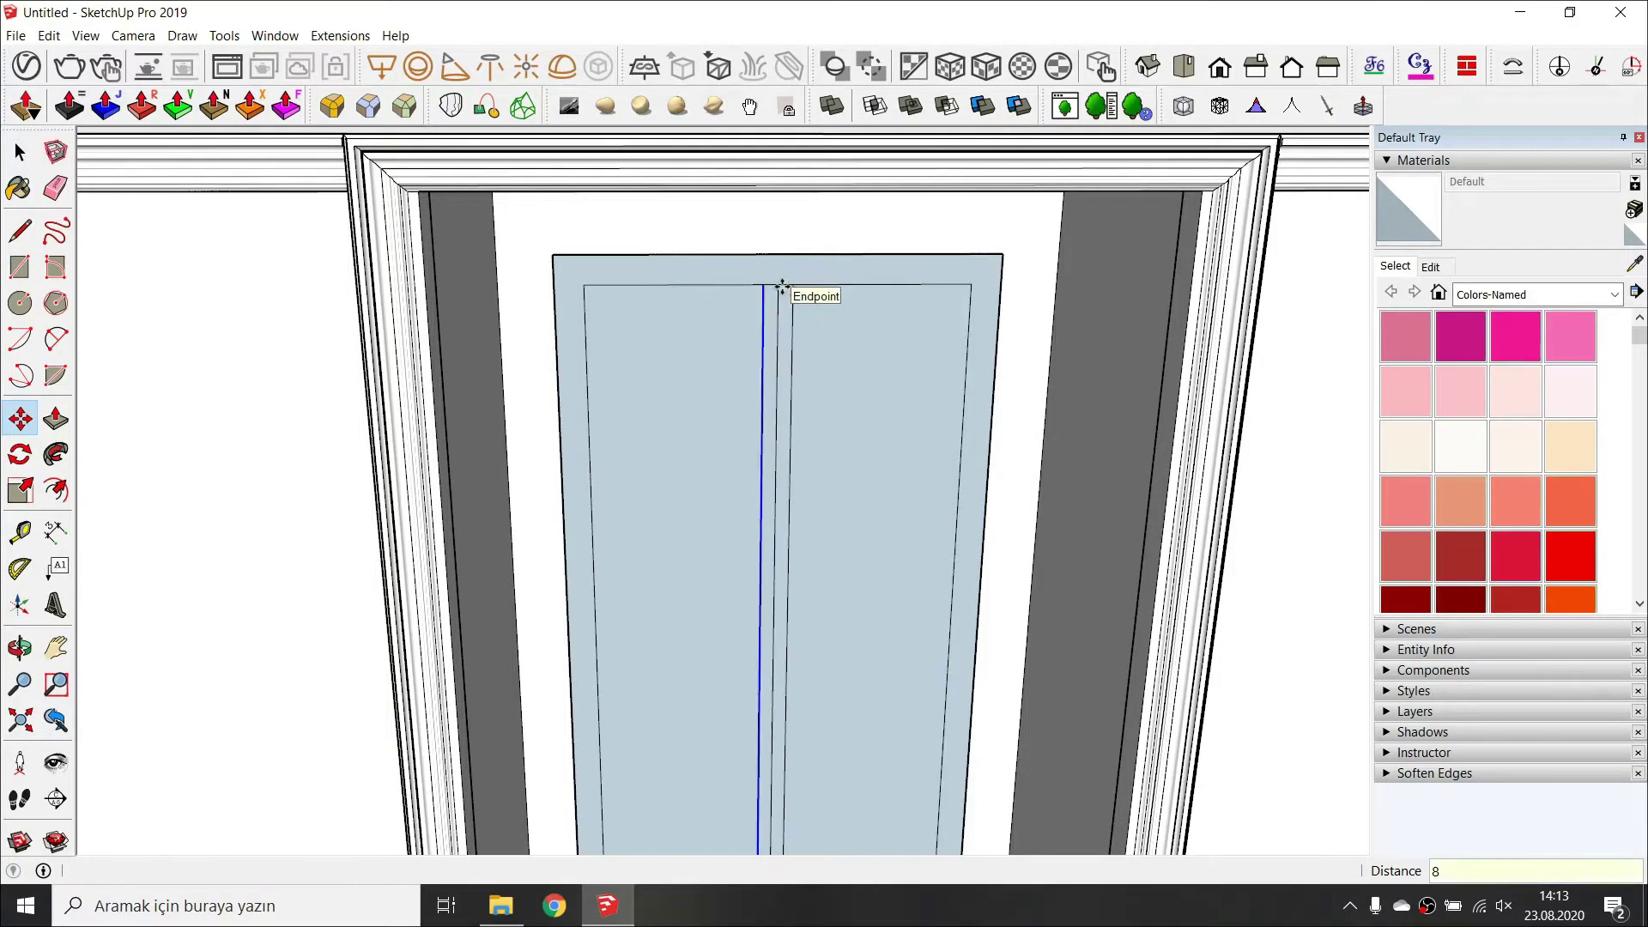
drag(778, 282, 785, 285)
scroll(783, 287, down, 4)
scroll(811, 481, up, 4)
drag(816, 511, 830, 512)
Delete the two pane faces on either side of the central mullion.
key(space)
click(740, 515)
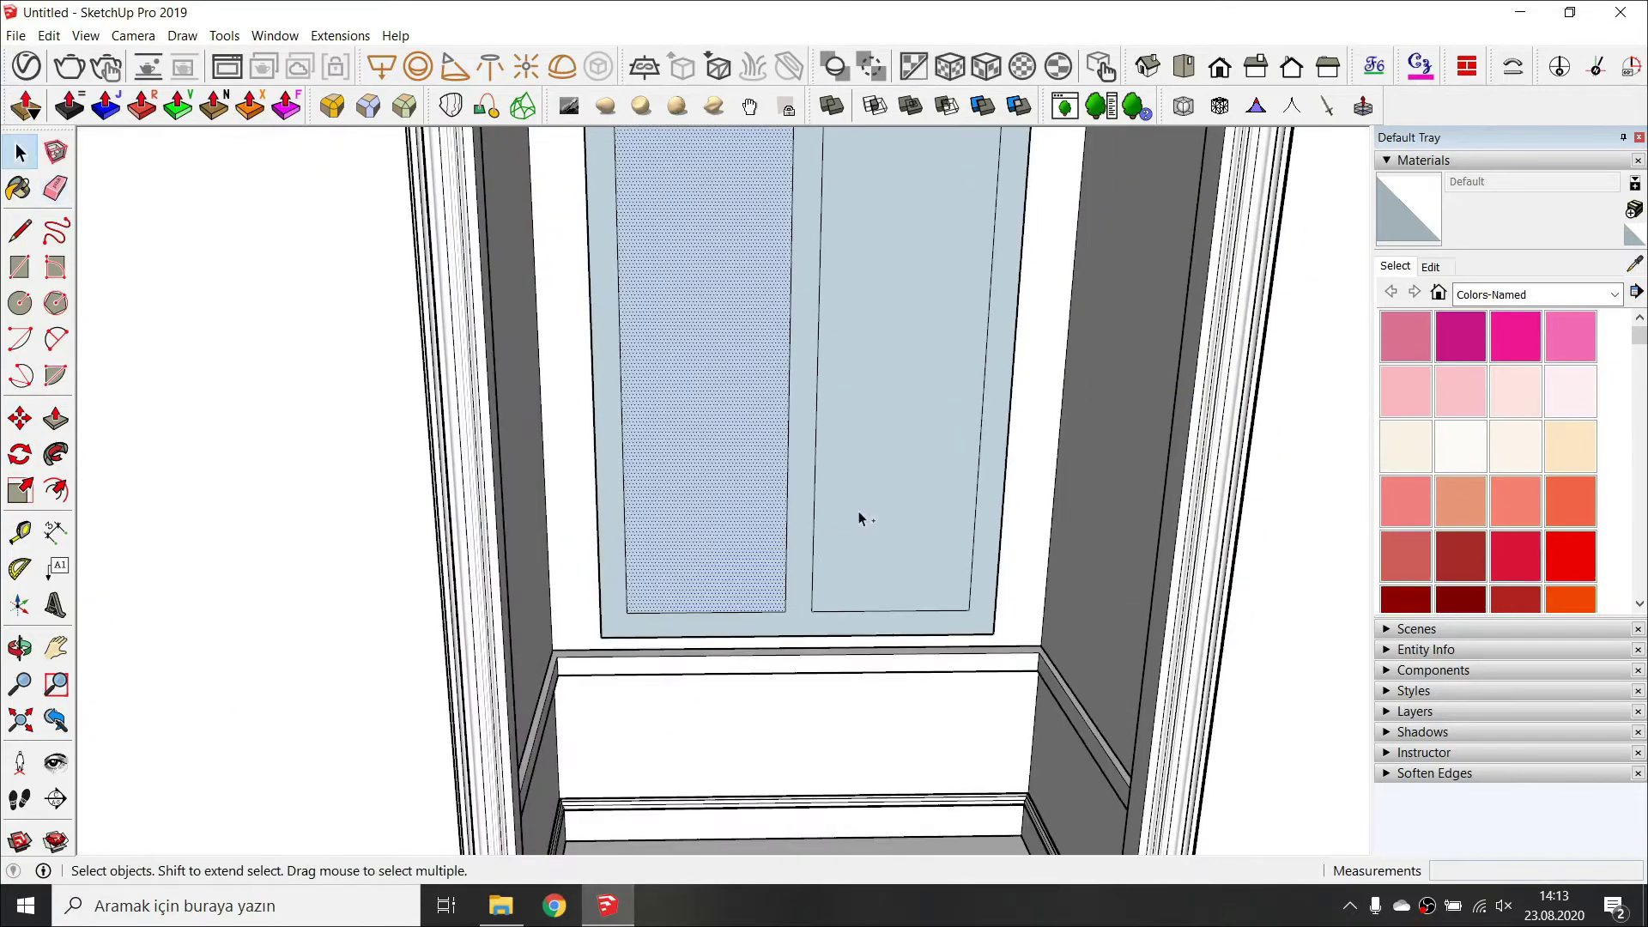
shift+click(858, 518)
key(Delete)
Push/pull the window frame face to give it thickness, and group the whole frame.
key(p)
click(780, 634)
click(797, 631)
key(space)
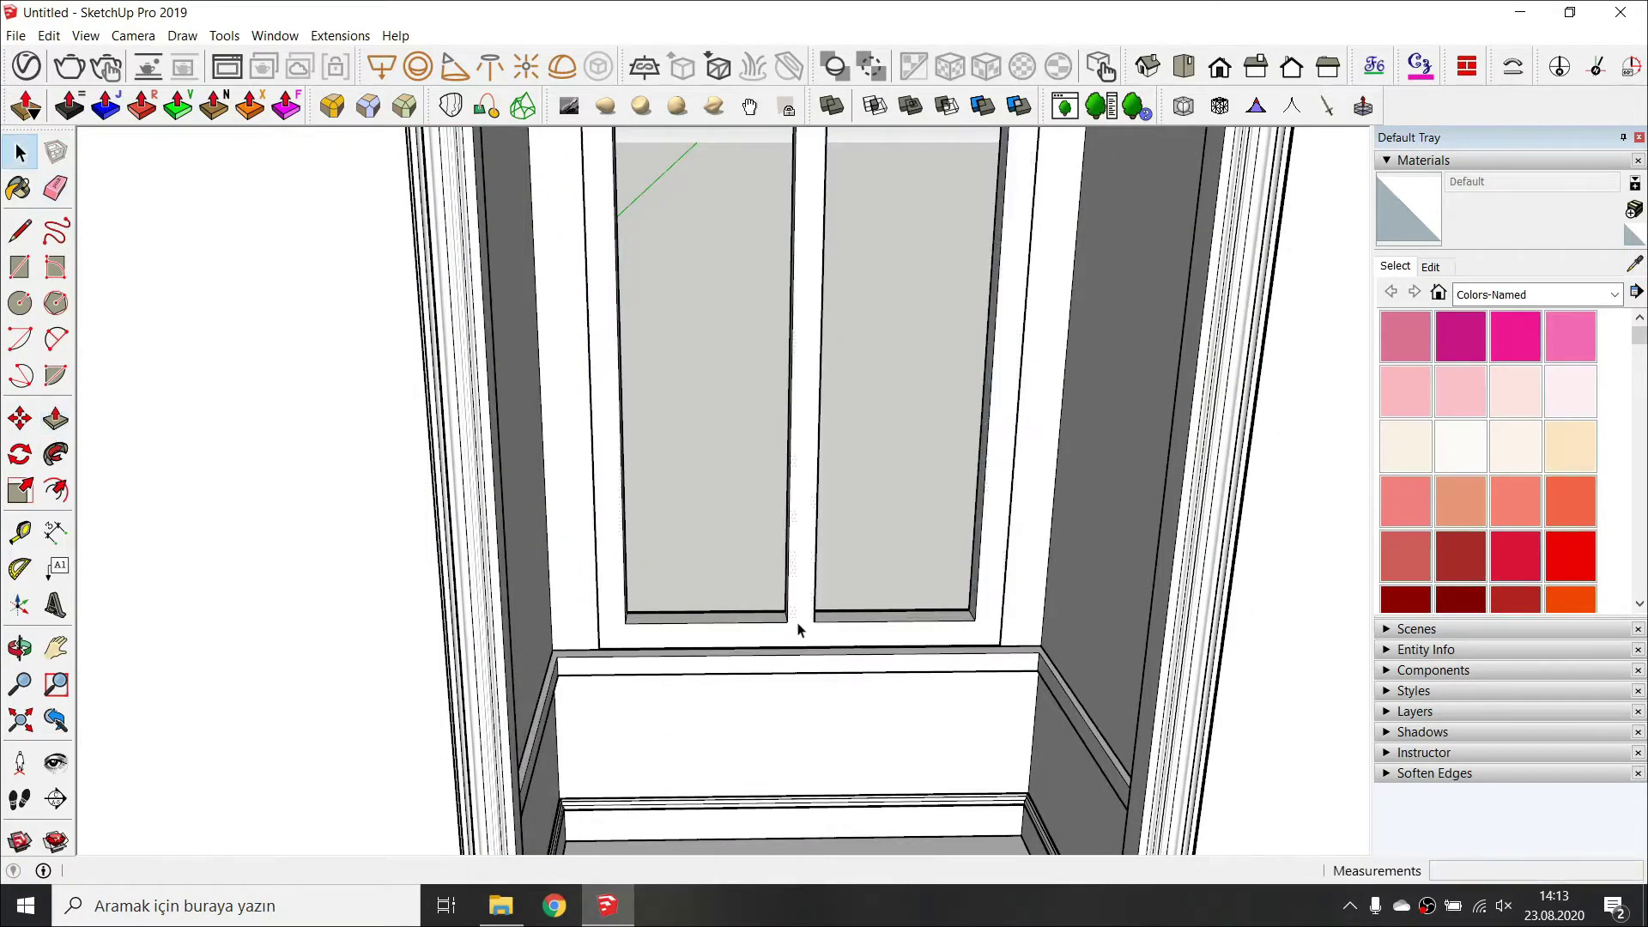
triple_click(798, 625)
key(g)
Draw a rectangle filling the left opening of the window frame.
shift+middle_drag(805, 538, 813, 755)
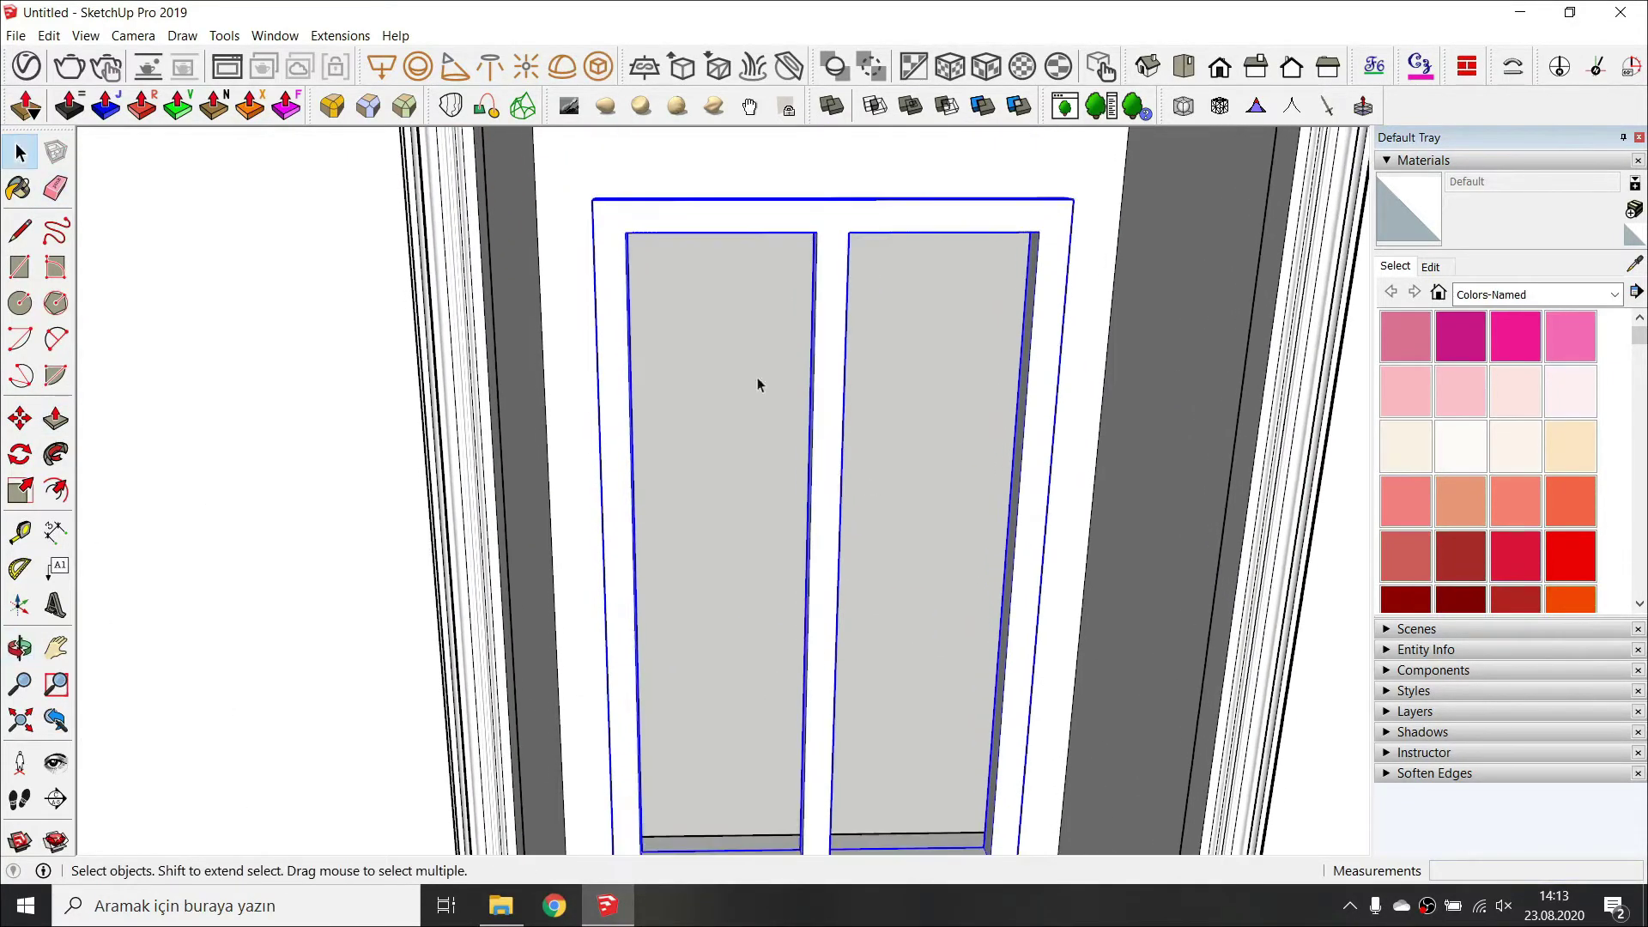
scroll(640, 213, up, 2)
key(r)
scroll(837, 786, down, 3)
click(832, 789)
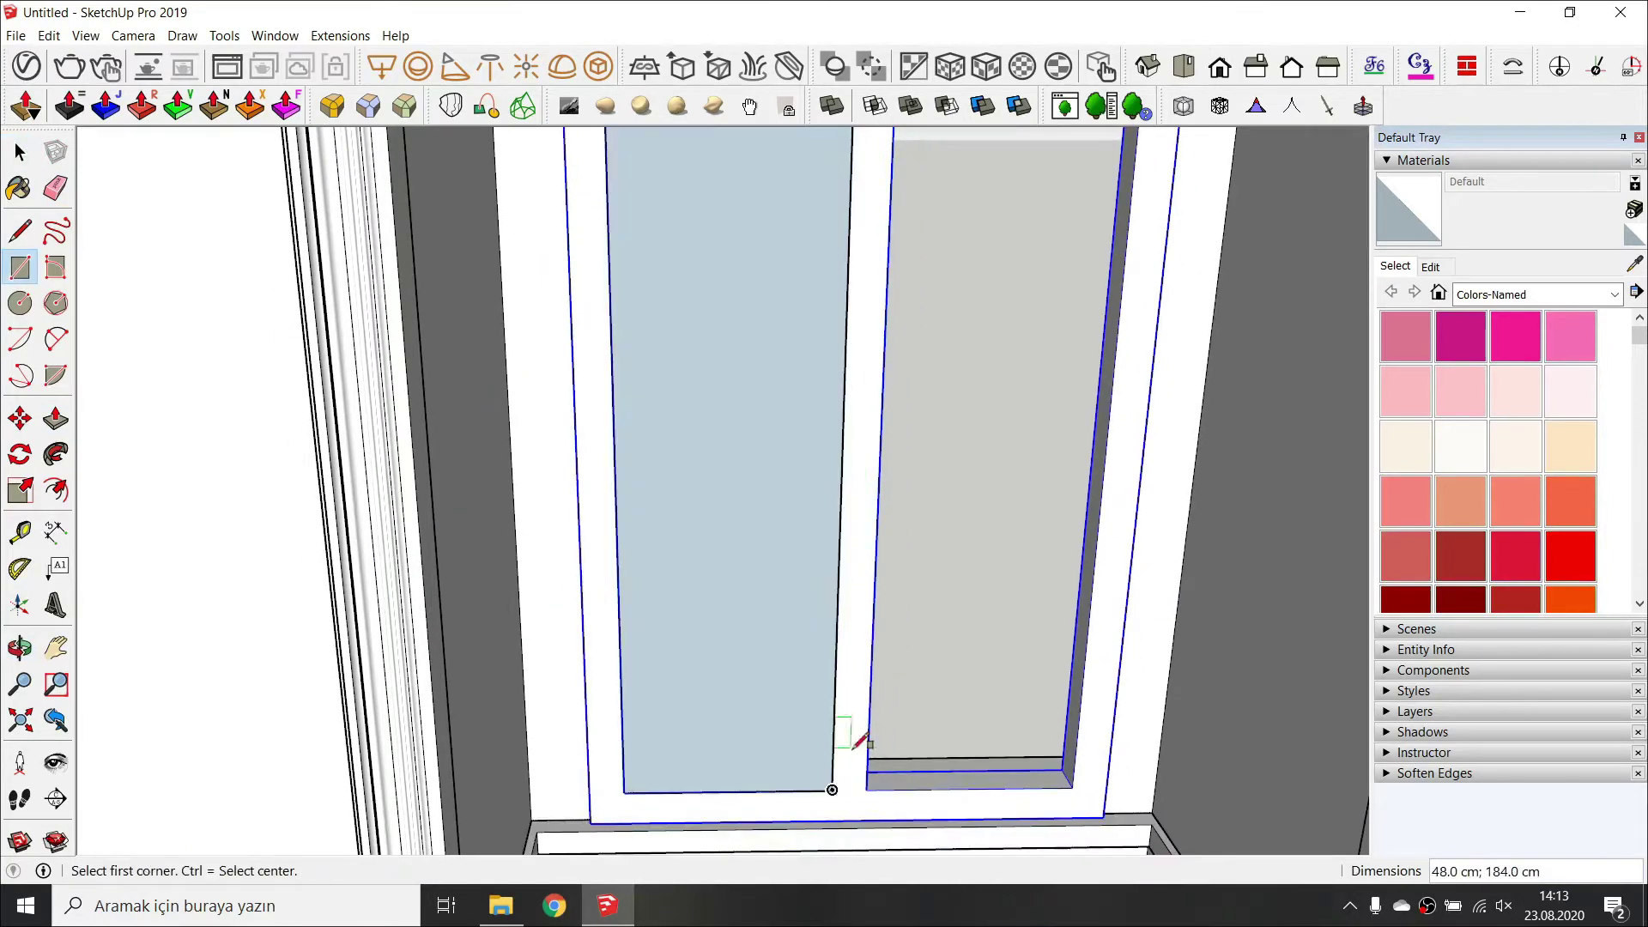
Offset the left opening's rectangle inward by 0.2 cm to outline a narrow gap around the sash.
scroll(811, 734, up, 2)
key(f)
click(840, 686)
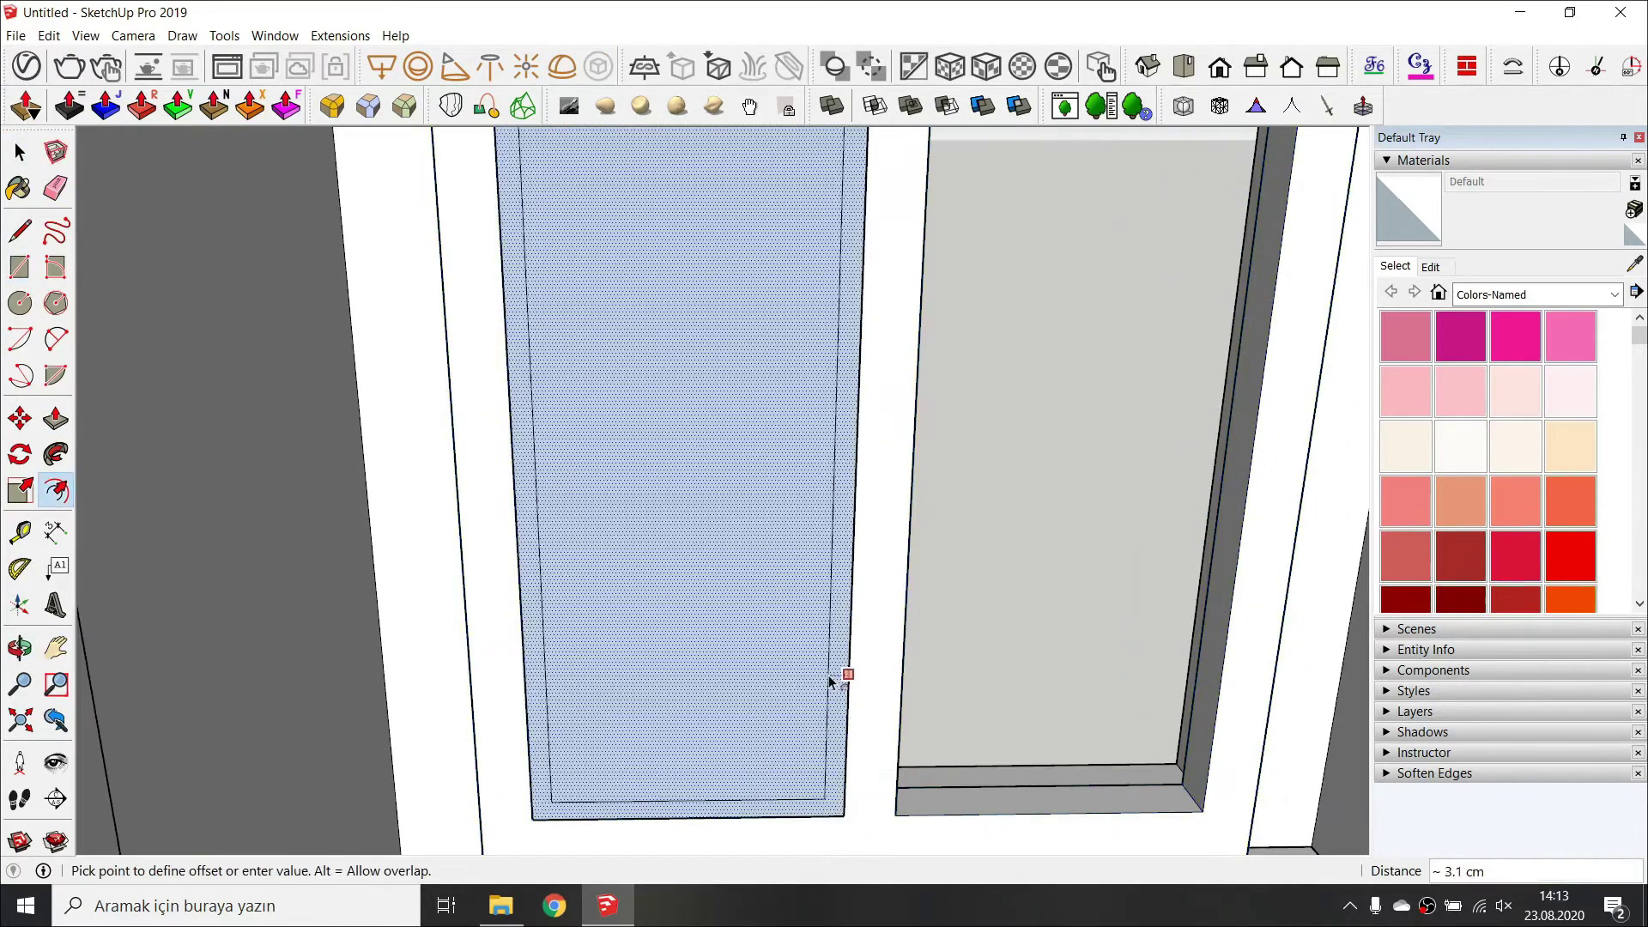
text(0.2)
key(Return)
key(space)
scroll(816, 480, up, 3)
double_click(790, 485)
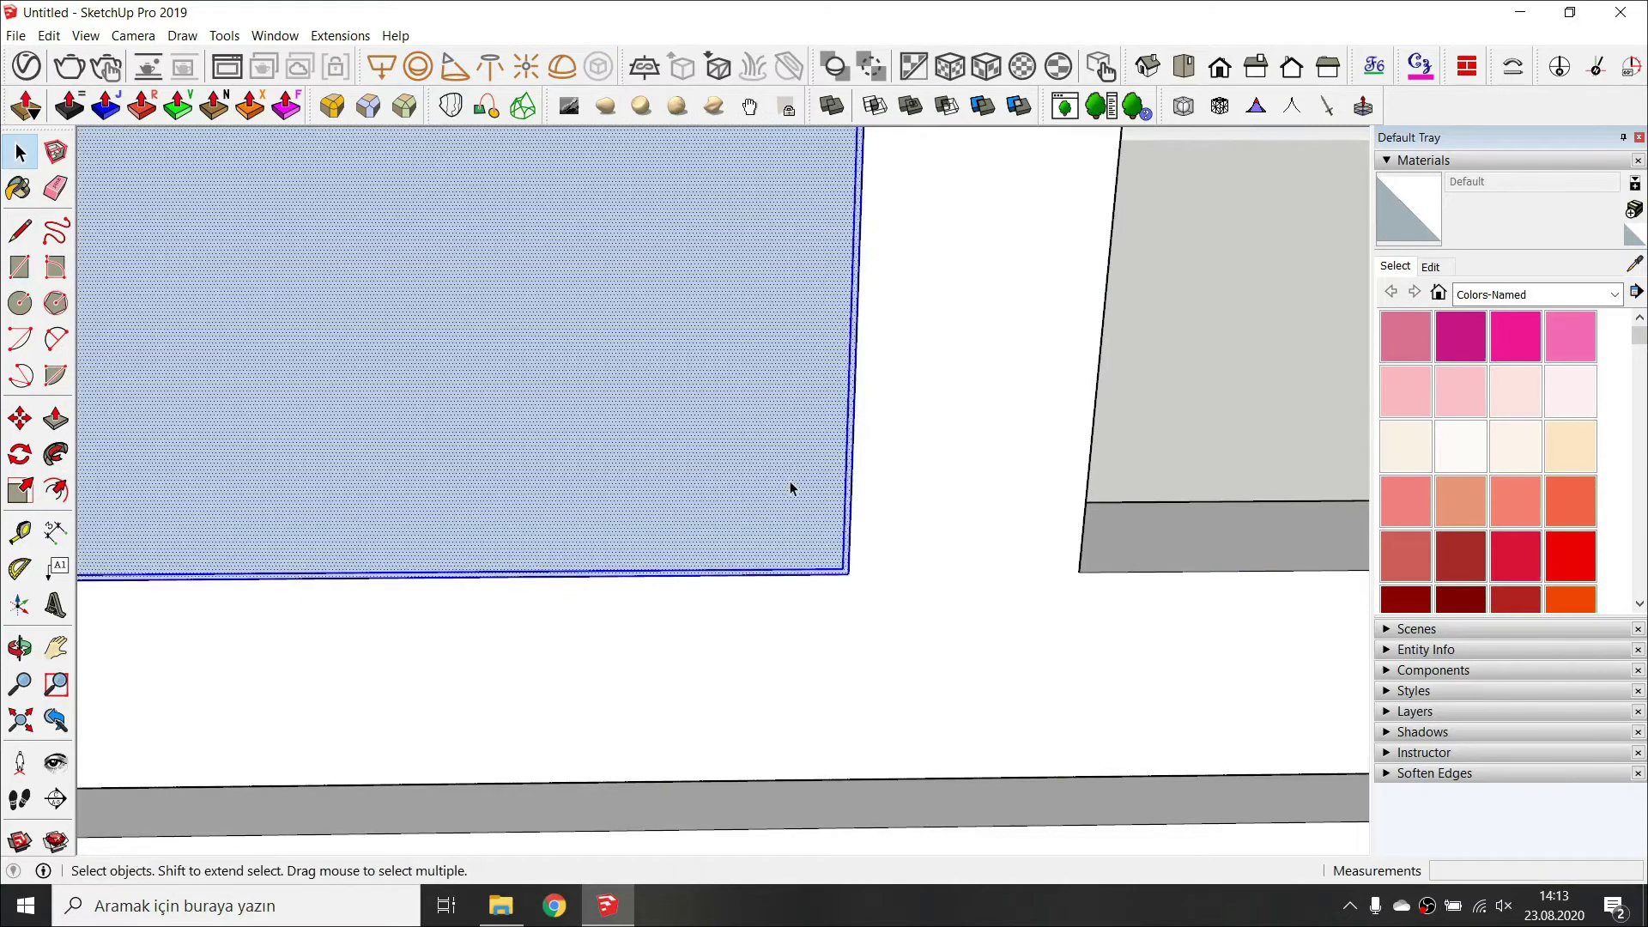
scroll(790, 484, down, 3)
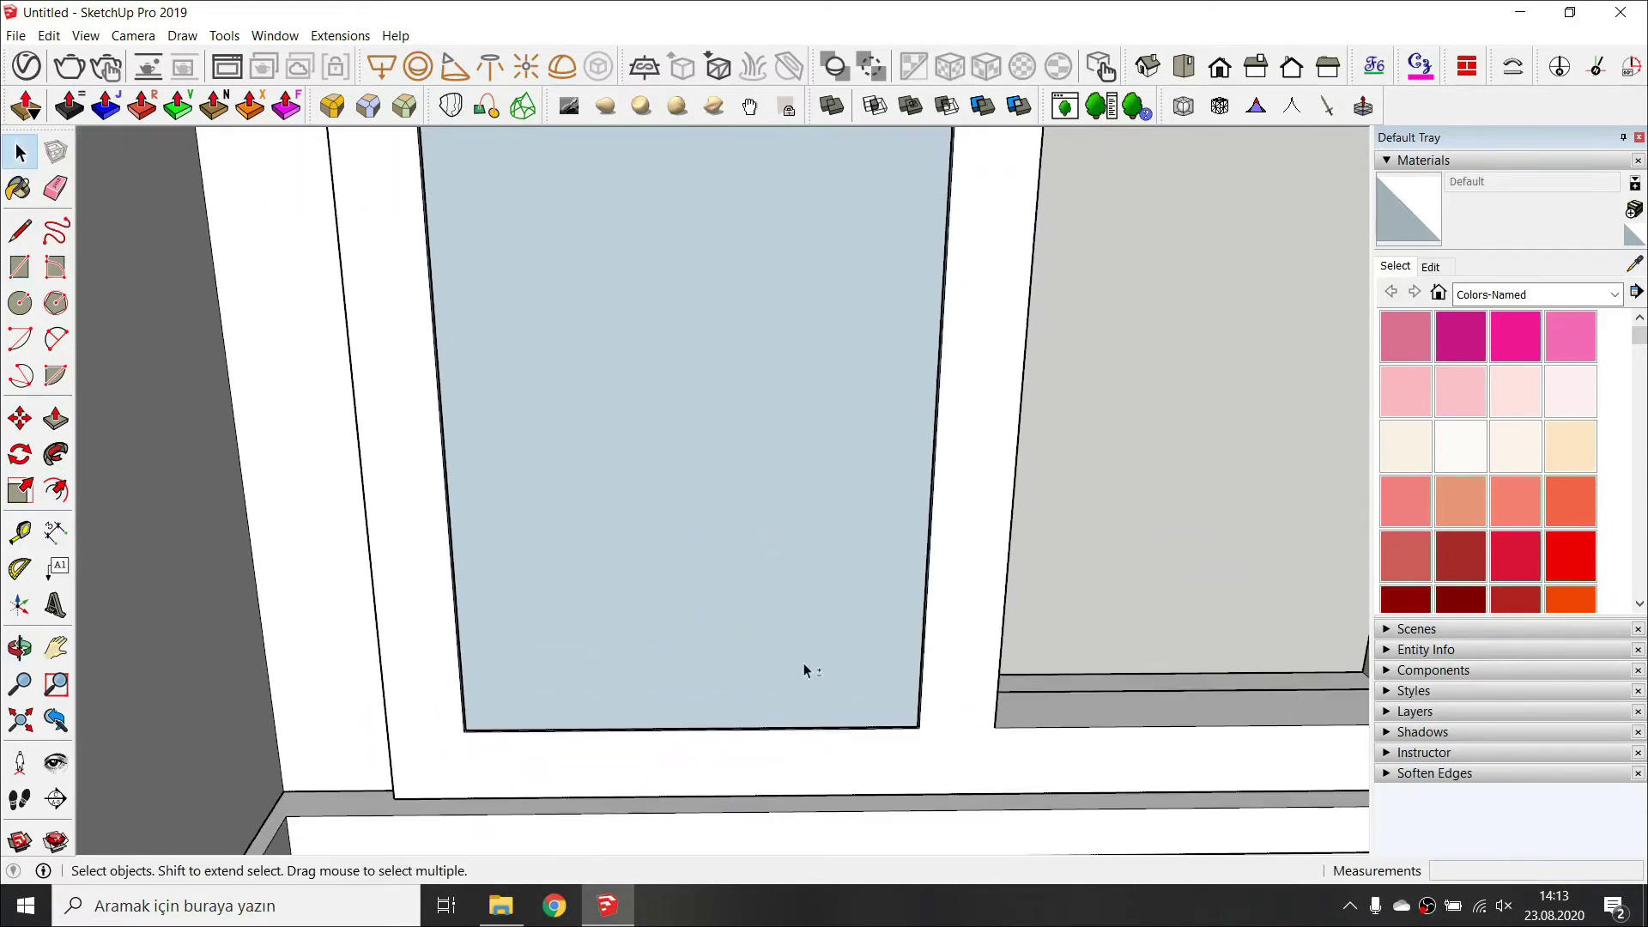
Offset the sash face inward by 5 cm and delete the inner face, leaving only the border.
key(f)
click(896, 486)
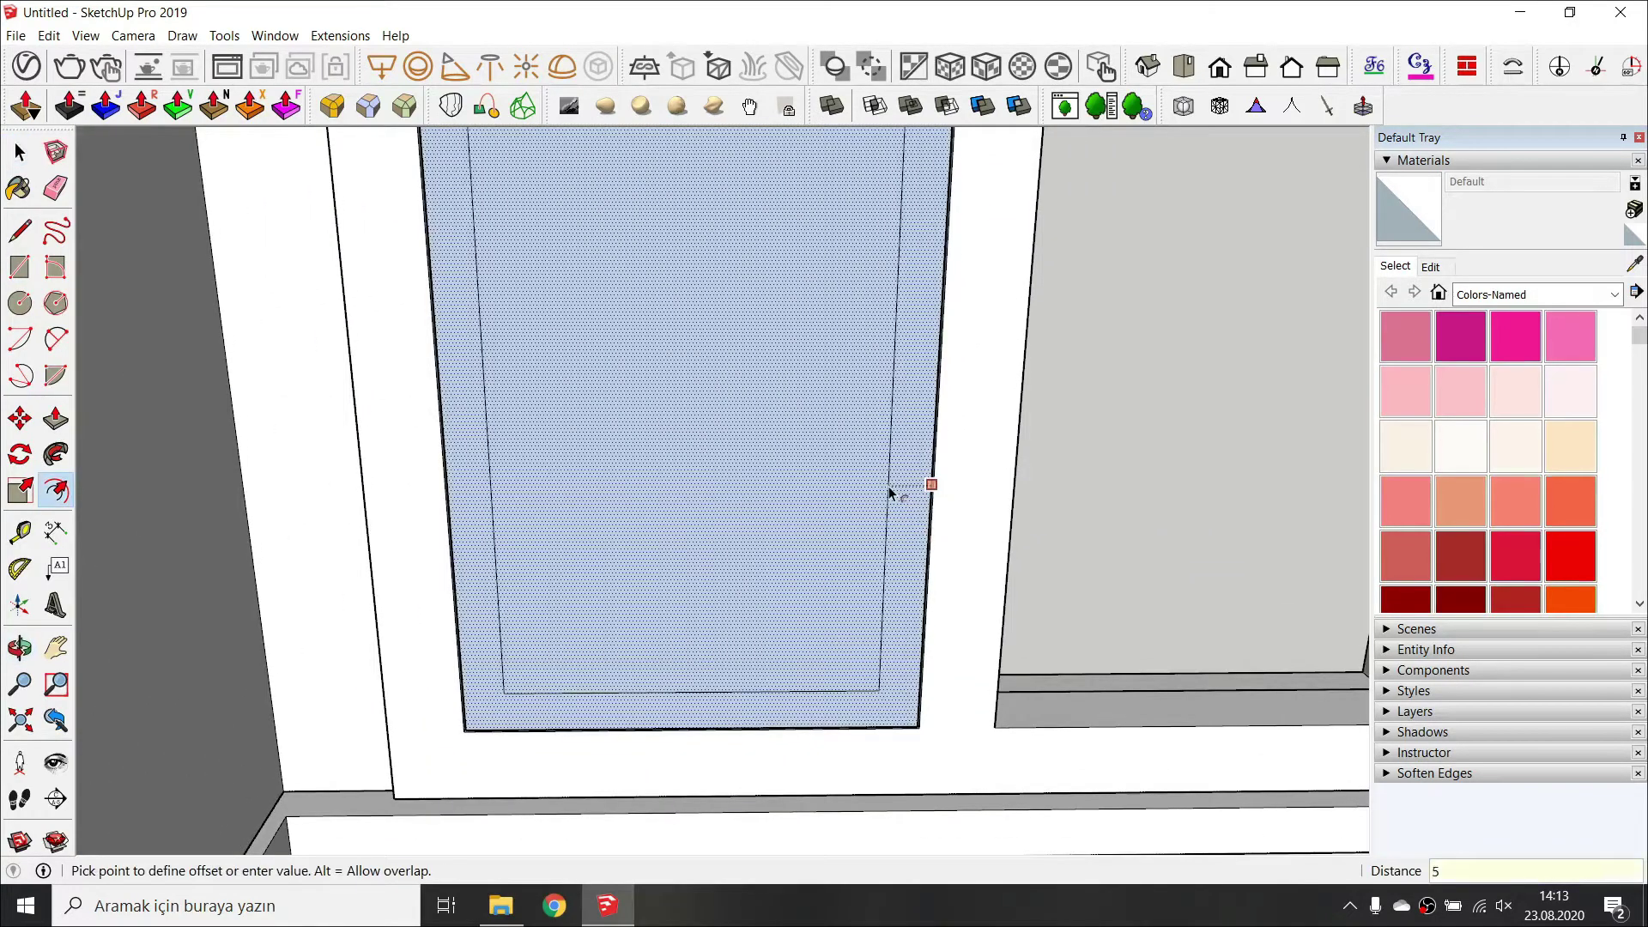
click(888, 486)
scroll(889, 486, down, 3)
key(space)
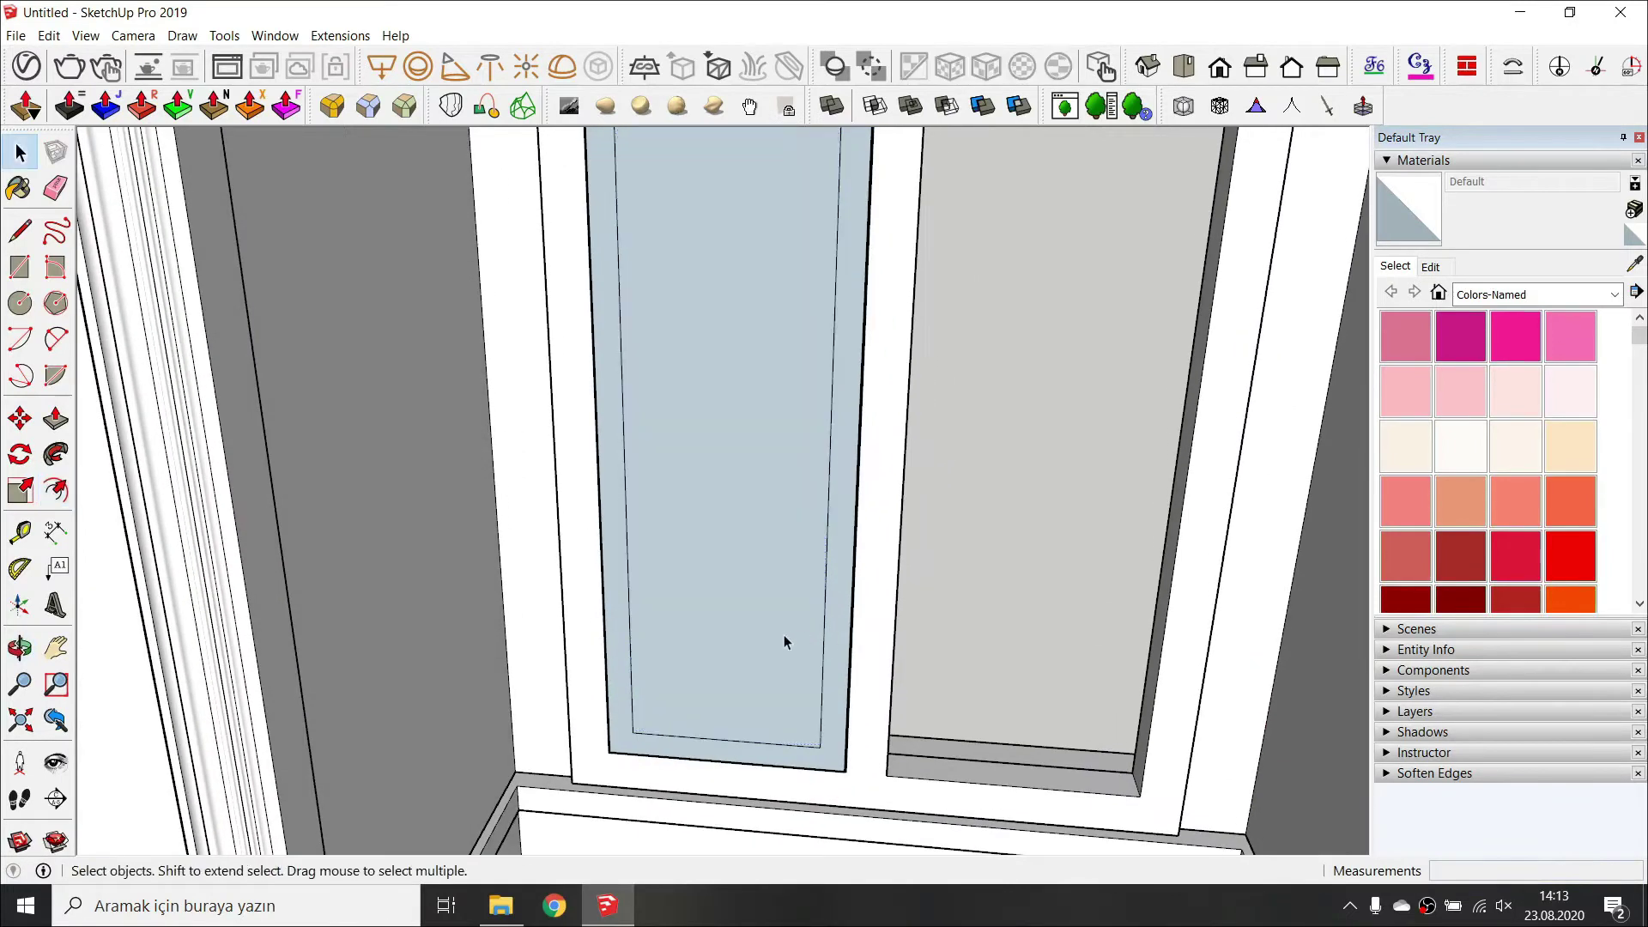
scroll(783, 600, up, 2)
key(Delete)
Push/pull the sash border to a thickness of 5 cm and group it.
key(p)
click(841, 762)
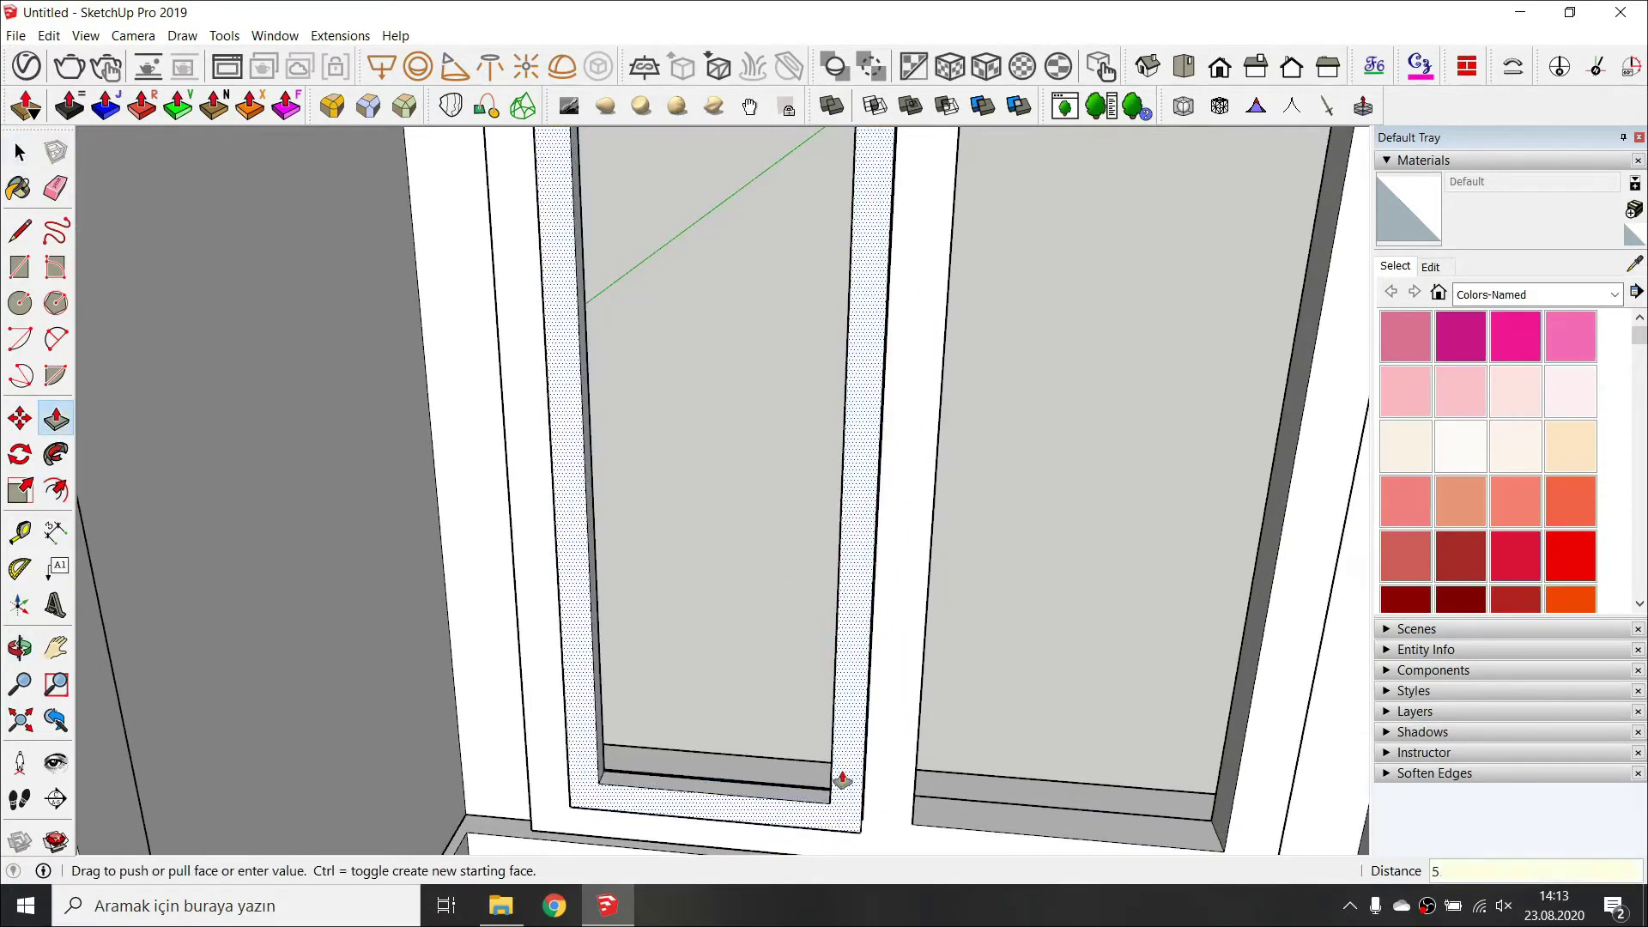
click(842, 779)
key(space)
double_click(843, 777)
key(g)
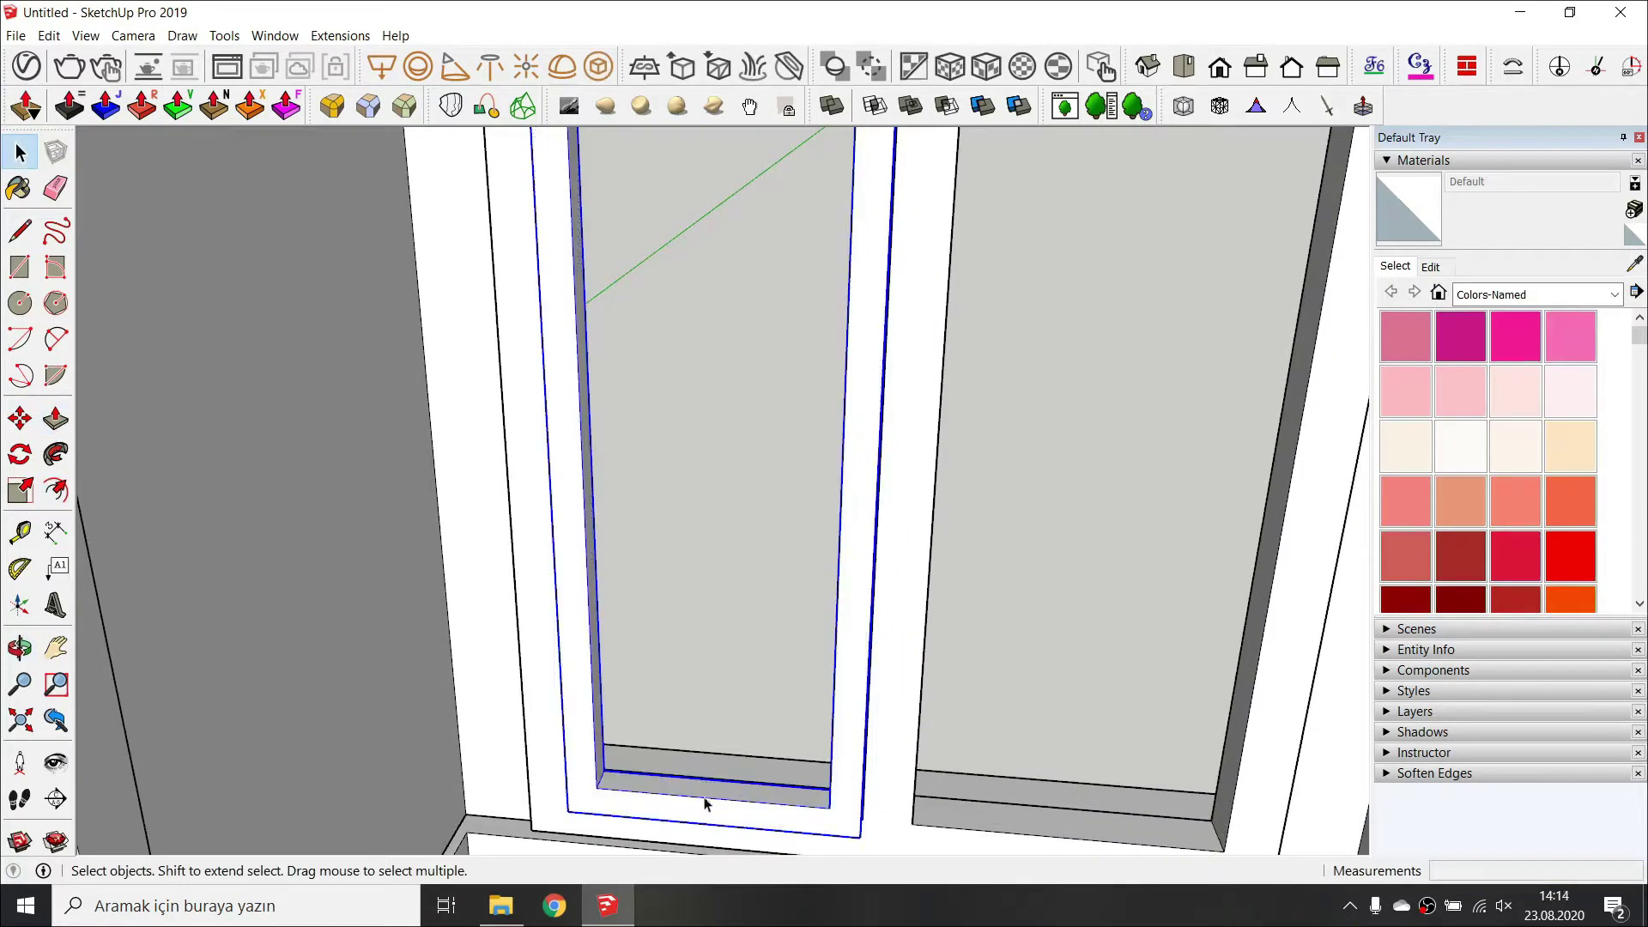
Draw a 1.5 cm square on the upward-facing bottom rail inside the sash.
scroll(693, 803, up, 2)
mouse_move(695, 791)
middle_down()
mouse_move(680, 817)
mouse_move(688, 769)
mouse_move(671, 773)
middle_up()
scroll(670, 772, up, 3)
scroll(682, 781, up, 2)
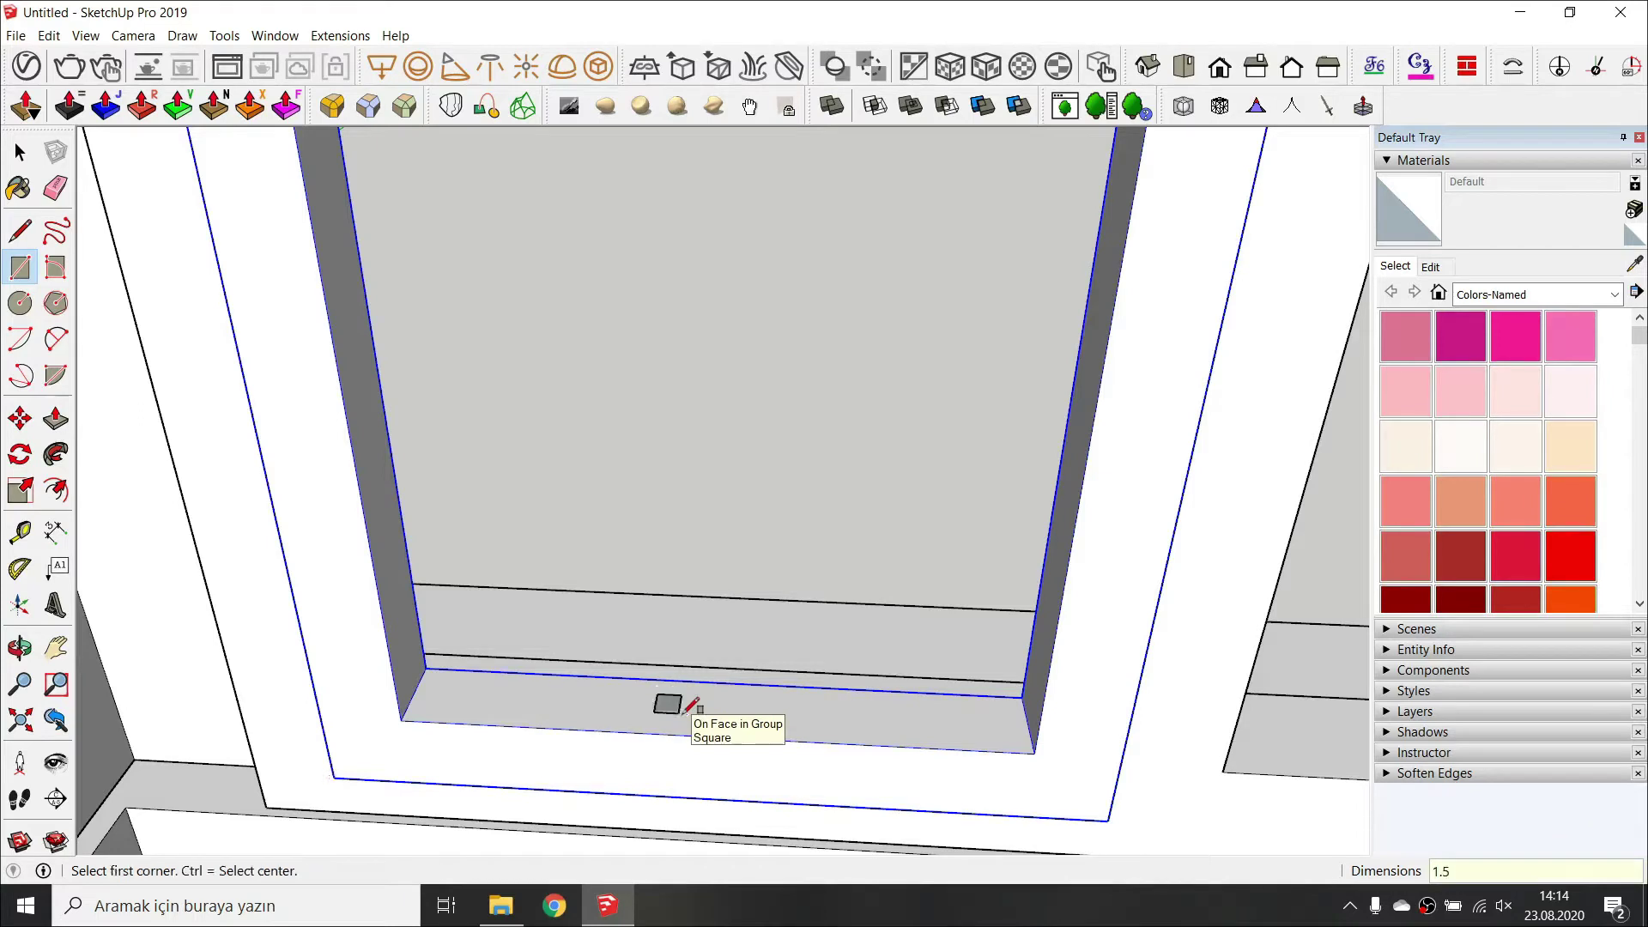
Move the small square to the middle of the sash's bottom rail.
key(m)
scroll(648, 704, up, 3)
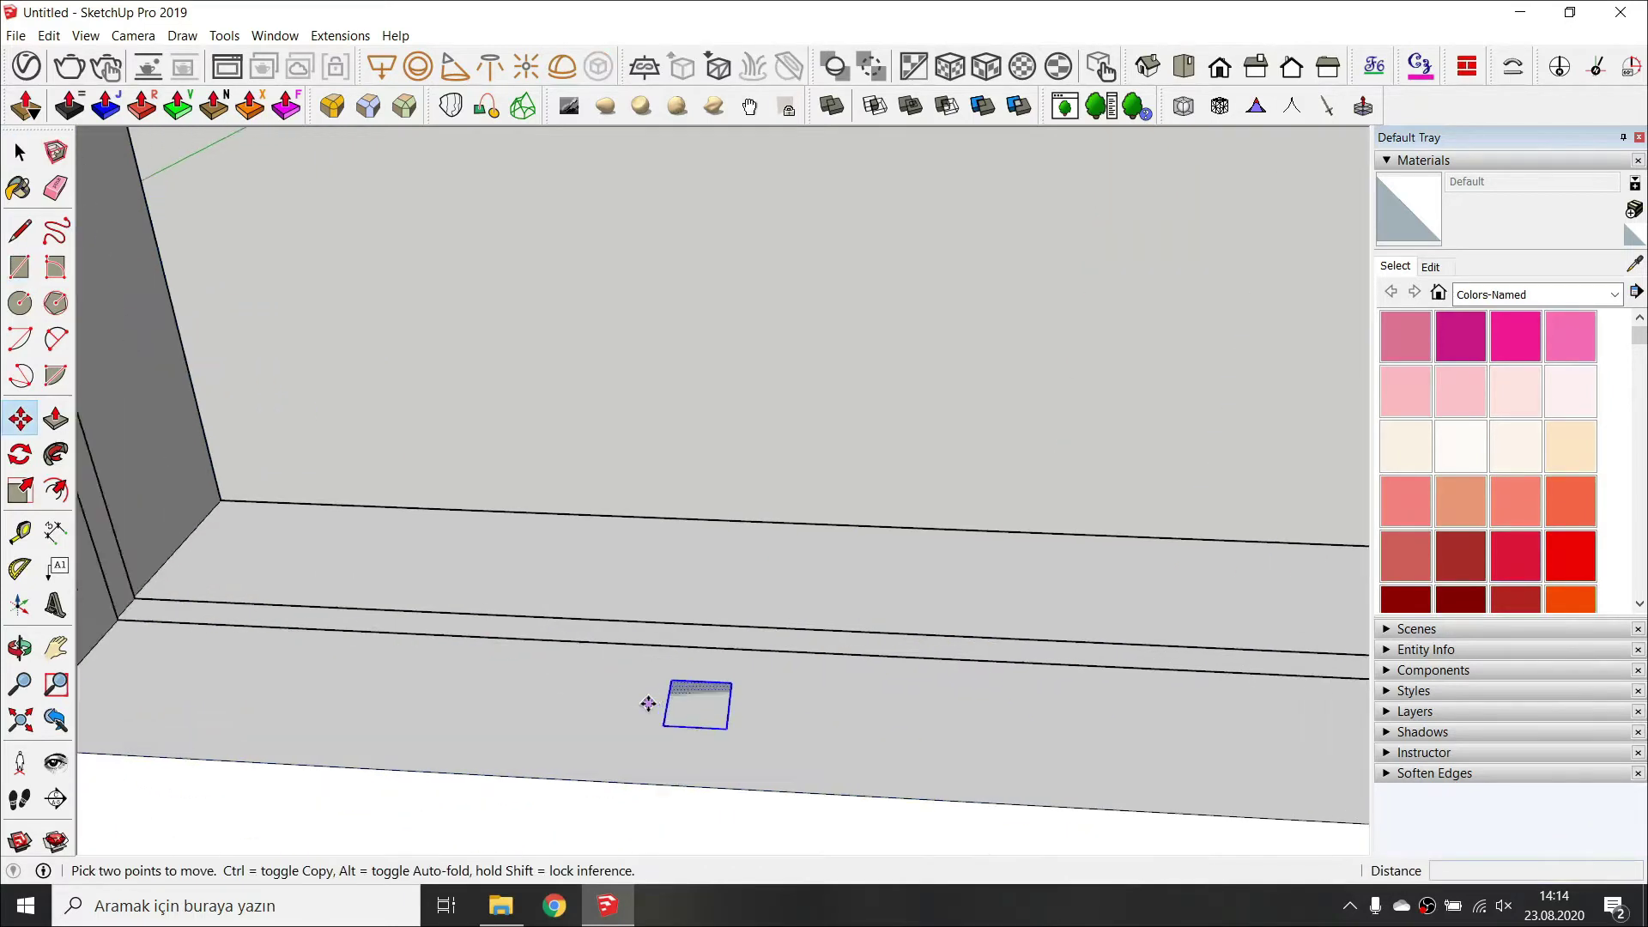
scroll(664, 701, down, 3)
click(664, 701)
scroll(629, 754, up, 3)
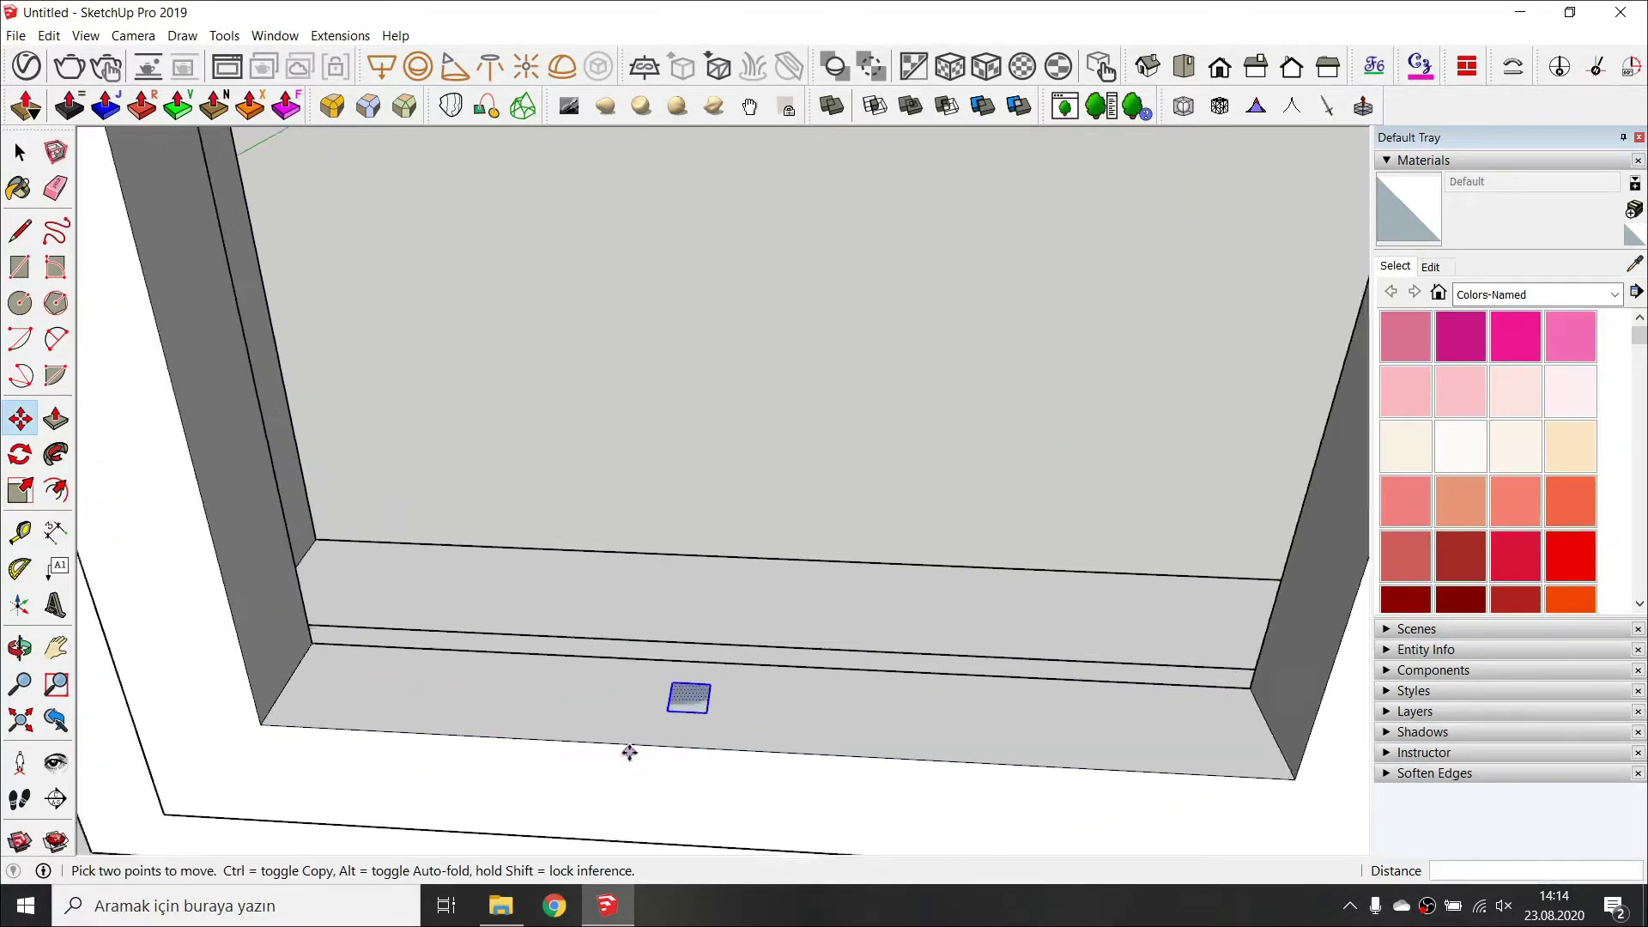
scroll(884, 739, down, 2)
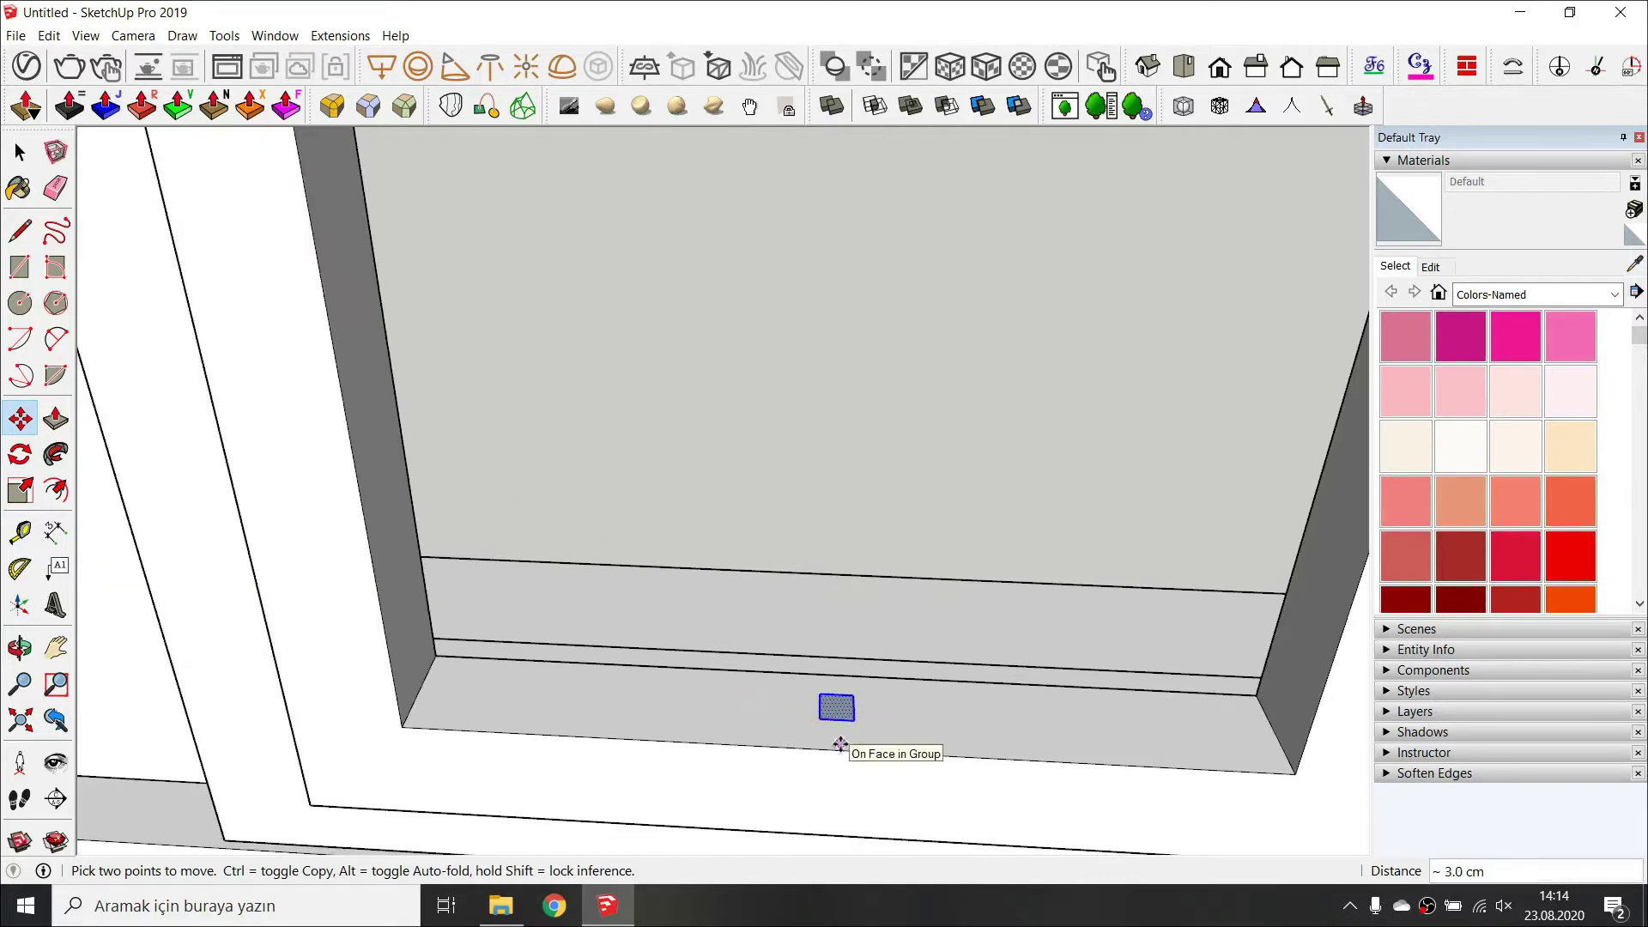
Push/pull the small square upward to form a vertical glazing bar through the full height of the sash.
scroll(897, 549, down, 6)
shift+middle_drag(919, 404, 756, 764)
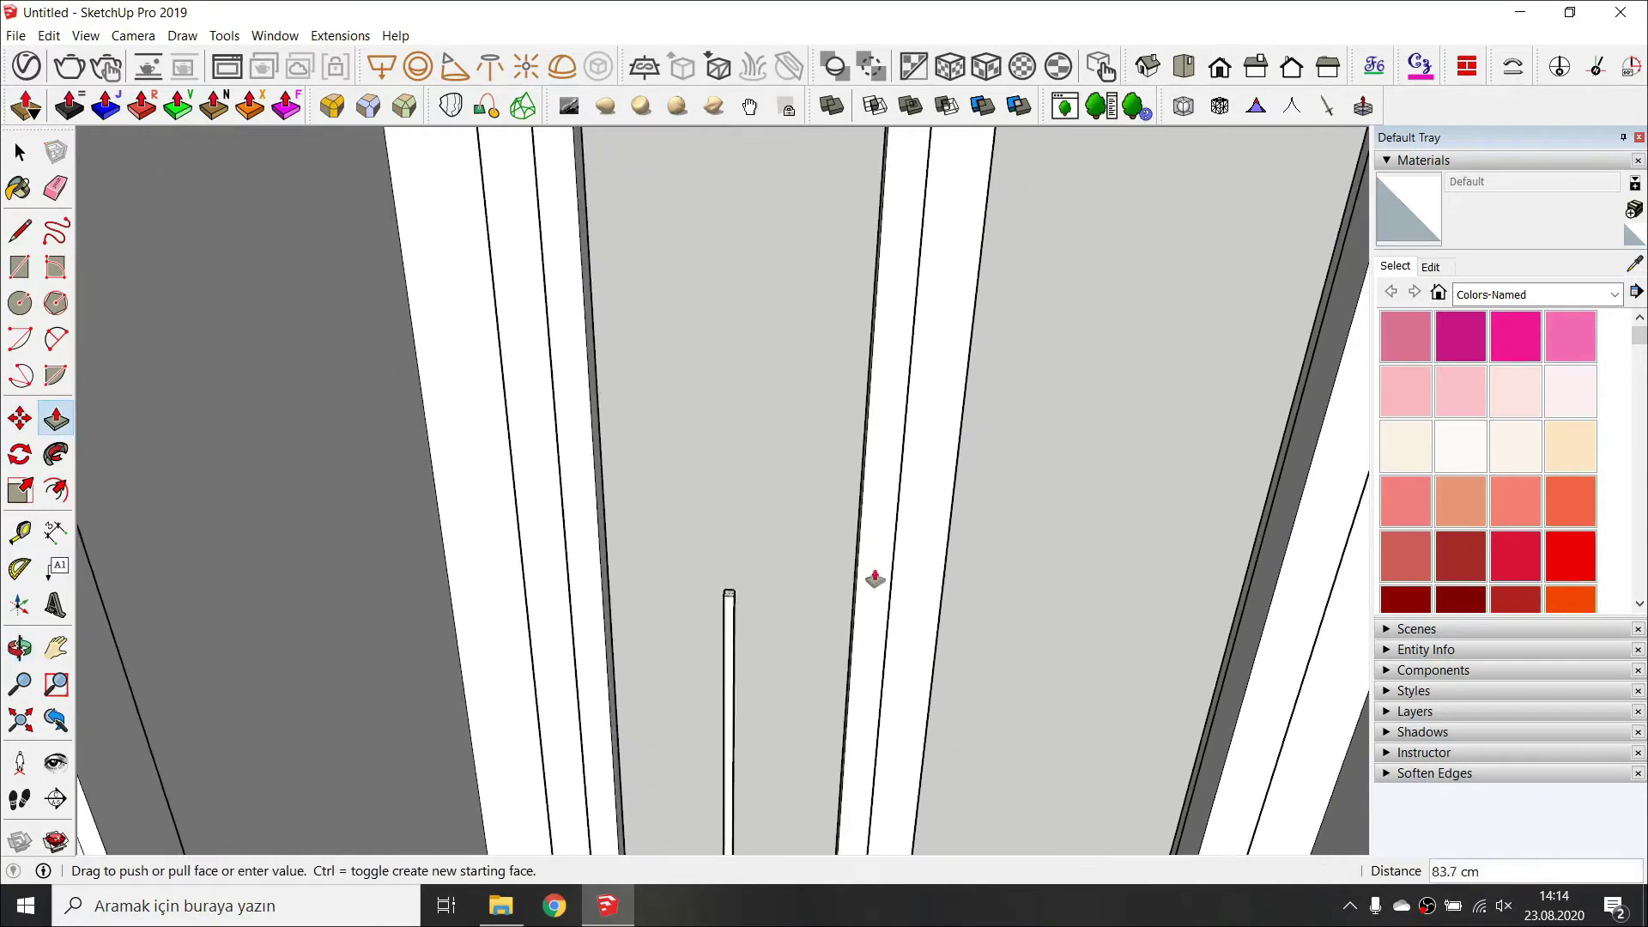
scroll(884, 481, down, 2)
shift+middle_drag(893, 343, 840, 520)
scroll(831, 341, down, 6)
key(space)
Draw a small square on the inner face of the sash's right stile and move it down to the stile's bottom edge.
scroll(722, 672, up, 5)
middle_drag(741, 736, 909, 661)
scroll(942, 630, up, 2)
key(r)
click(948, 620)
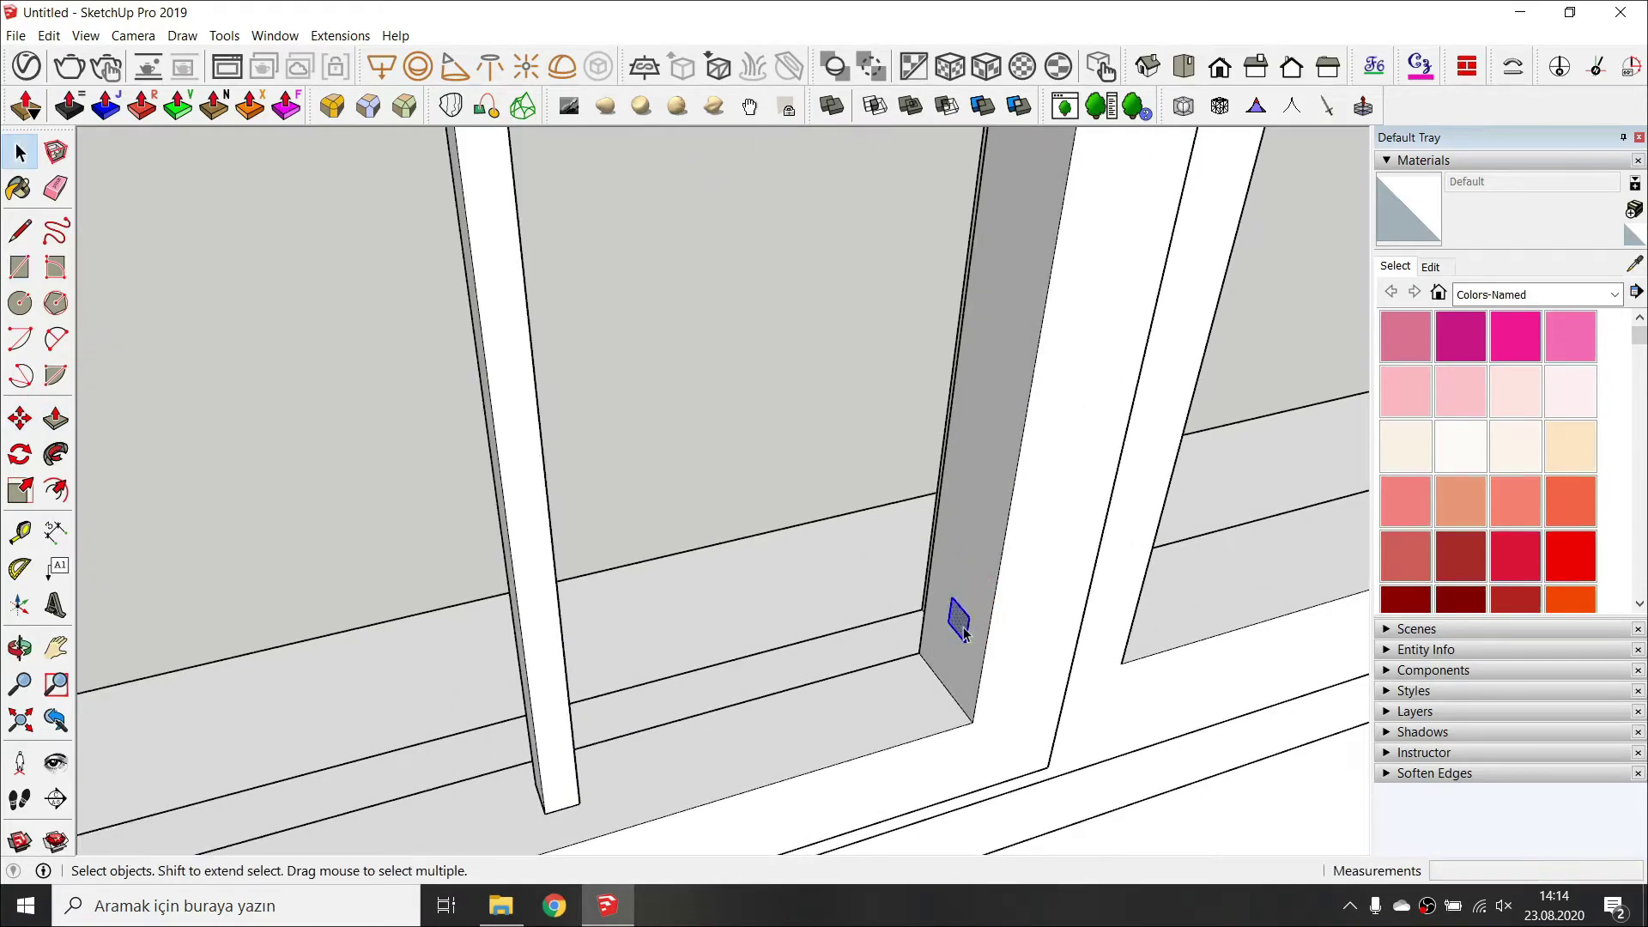
scroll(953, 624, up, 2)
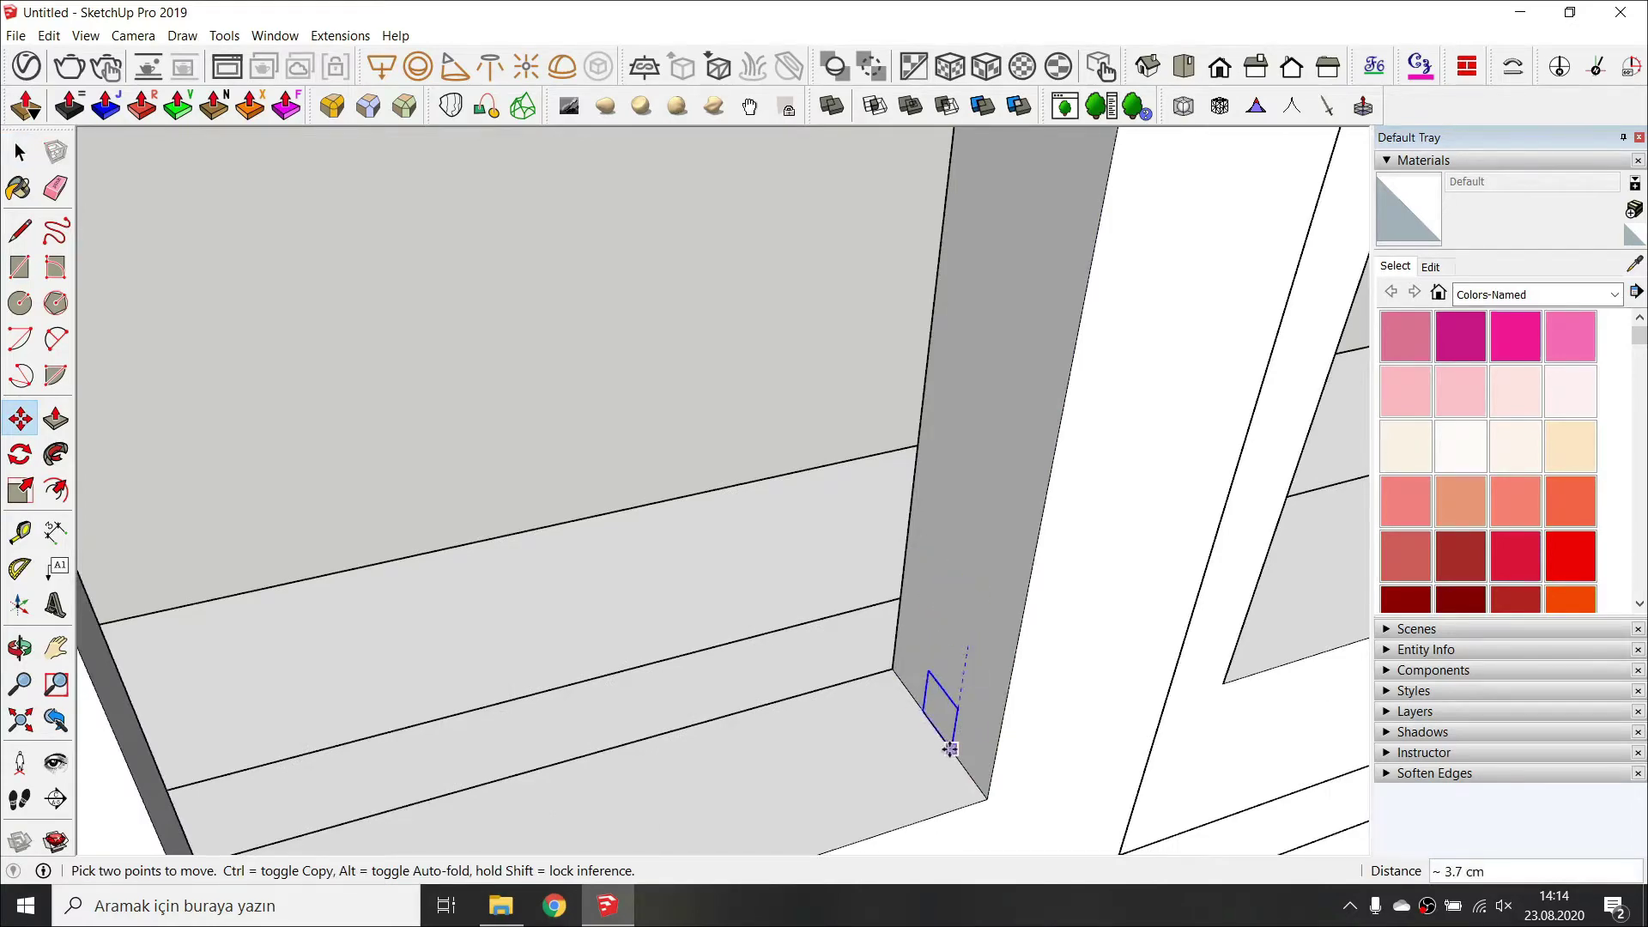
Copy the small square from the bottom to the top end of the right stile's inner face.
key(ctrl)
click(950, 749)
scroll(956, 694, down, 5)
middle_drag(956, 692, 896, 725)
scroll(897, 488, up, 4)
middle_drag(895, 487, 898, 448)
click(898, 455)
Divide the copy distance into 5 equal spaces so squares are distributed evenly along the stile.
scroll(917, 478, down, 2)
text(/)
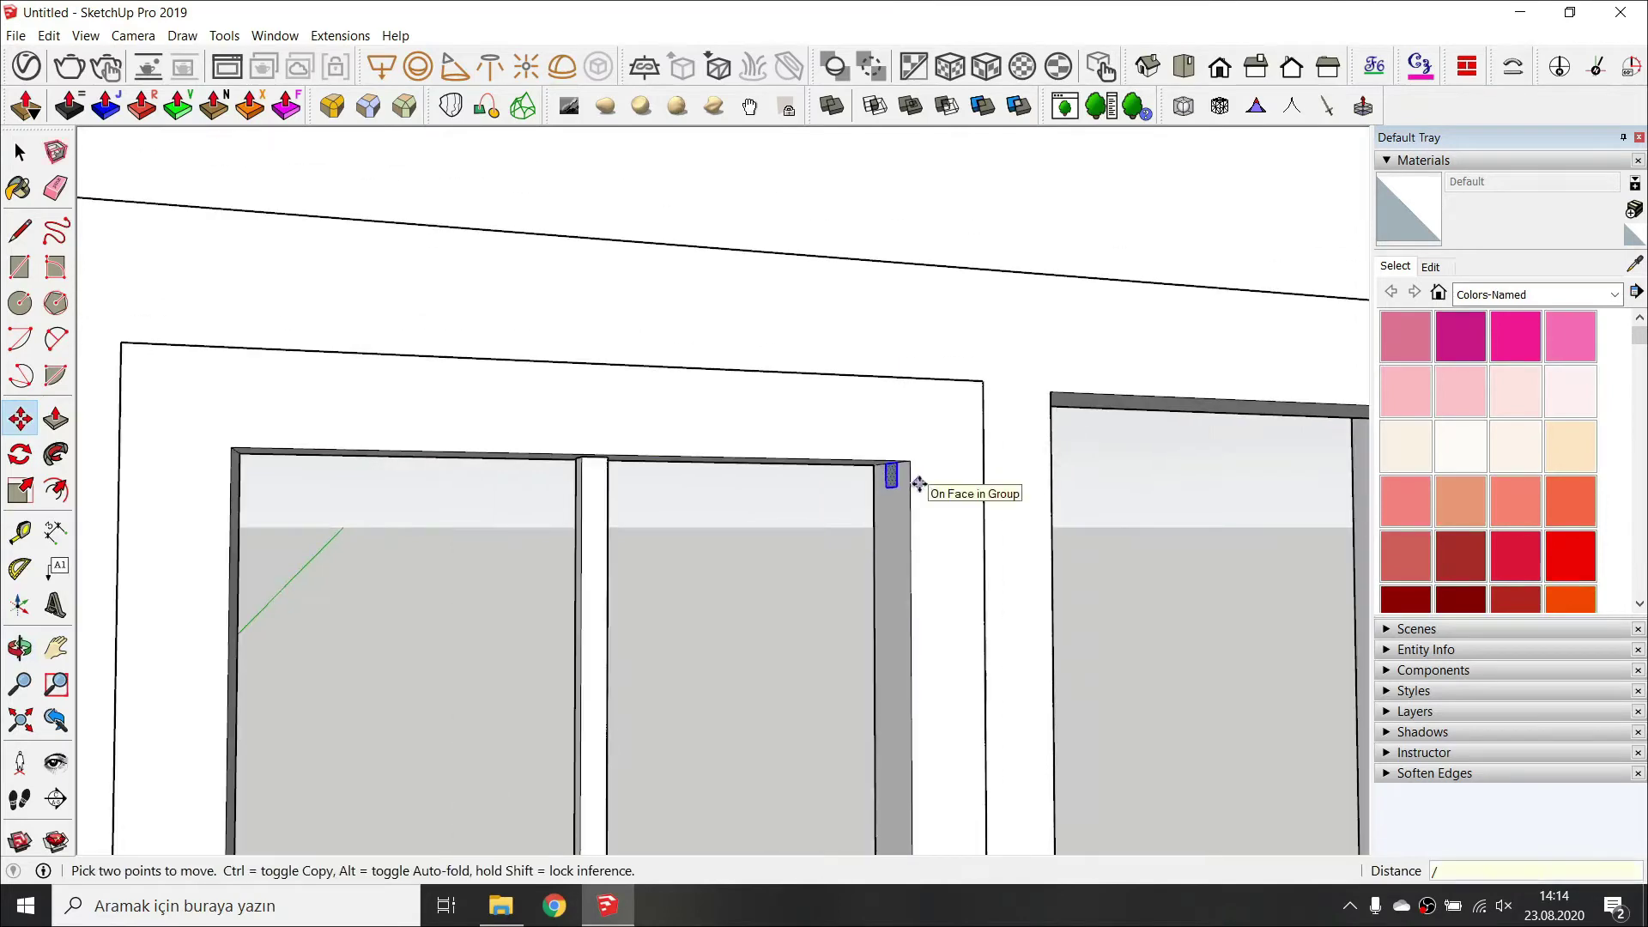
text(2)
key(Return)
scroll(914, 486, down, 3)
middle_drag(912, 518, 909, 584)
shift+middle_drag(909, 583, 887, 398)
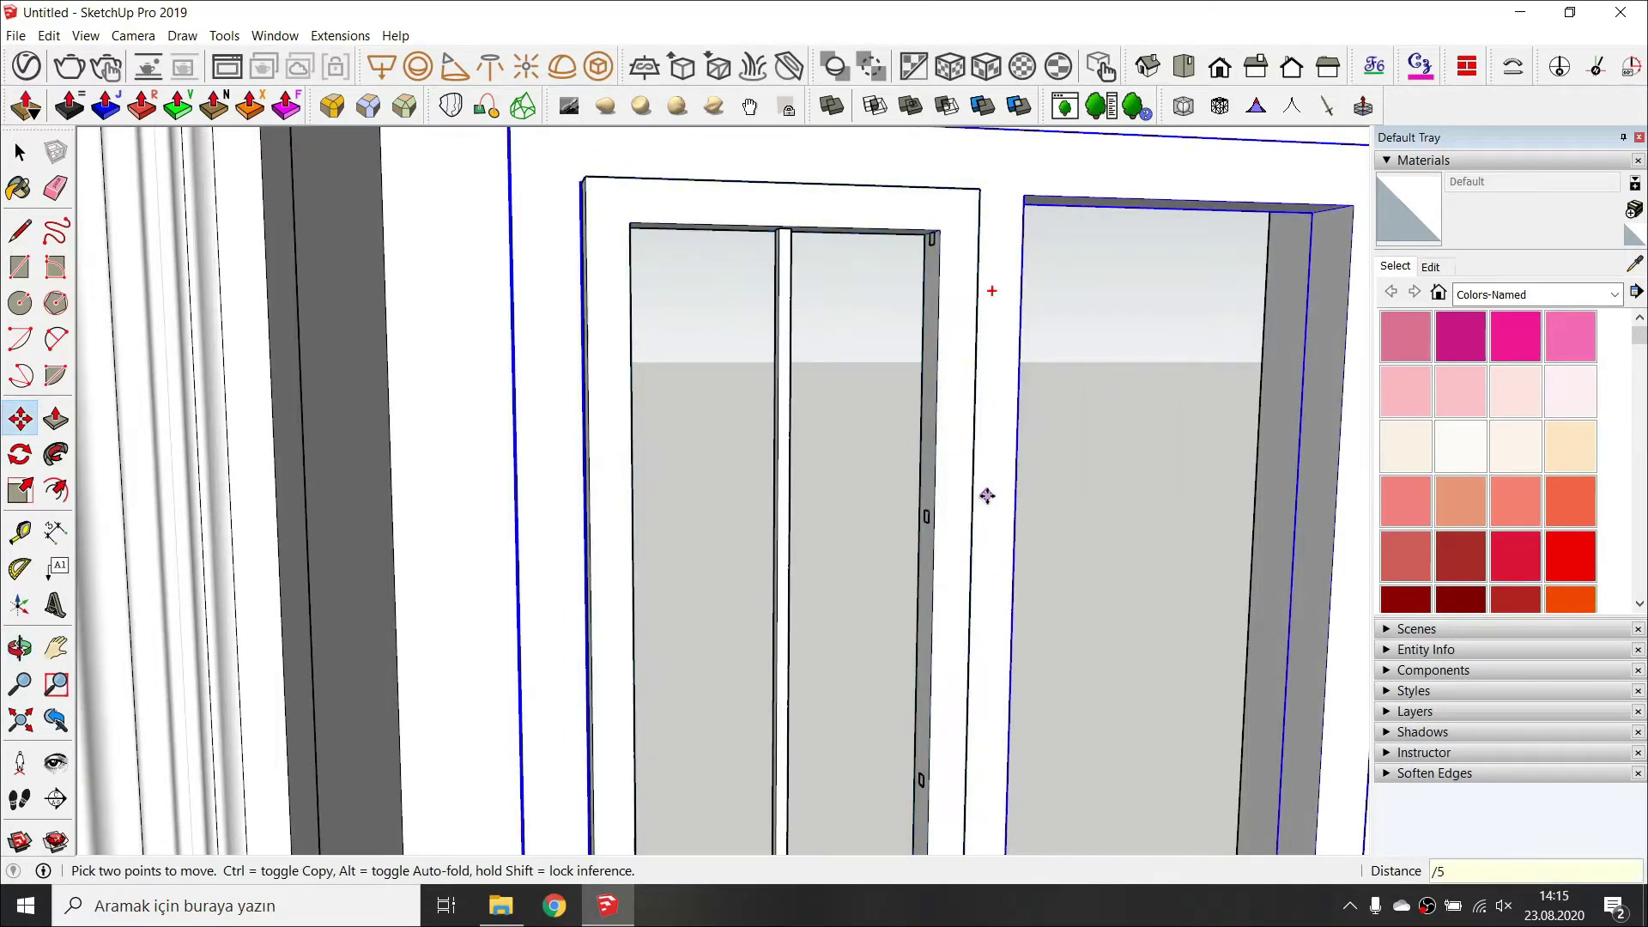
Delete the topmost and bottommost squares on the right stile, keeping only the intermediate ones.
key(space)
scroll(939, 242, up, 5)
click(923, 245)
scroll(924, 247, down, 2)
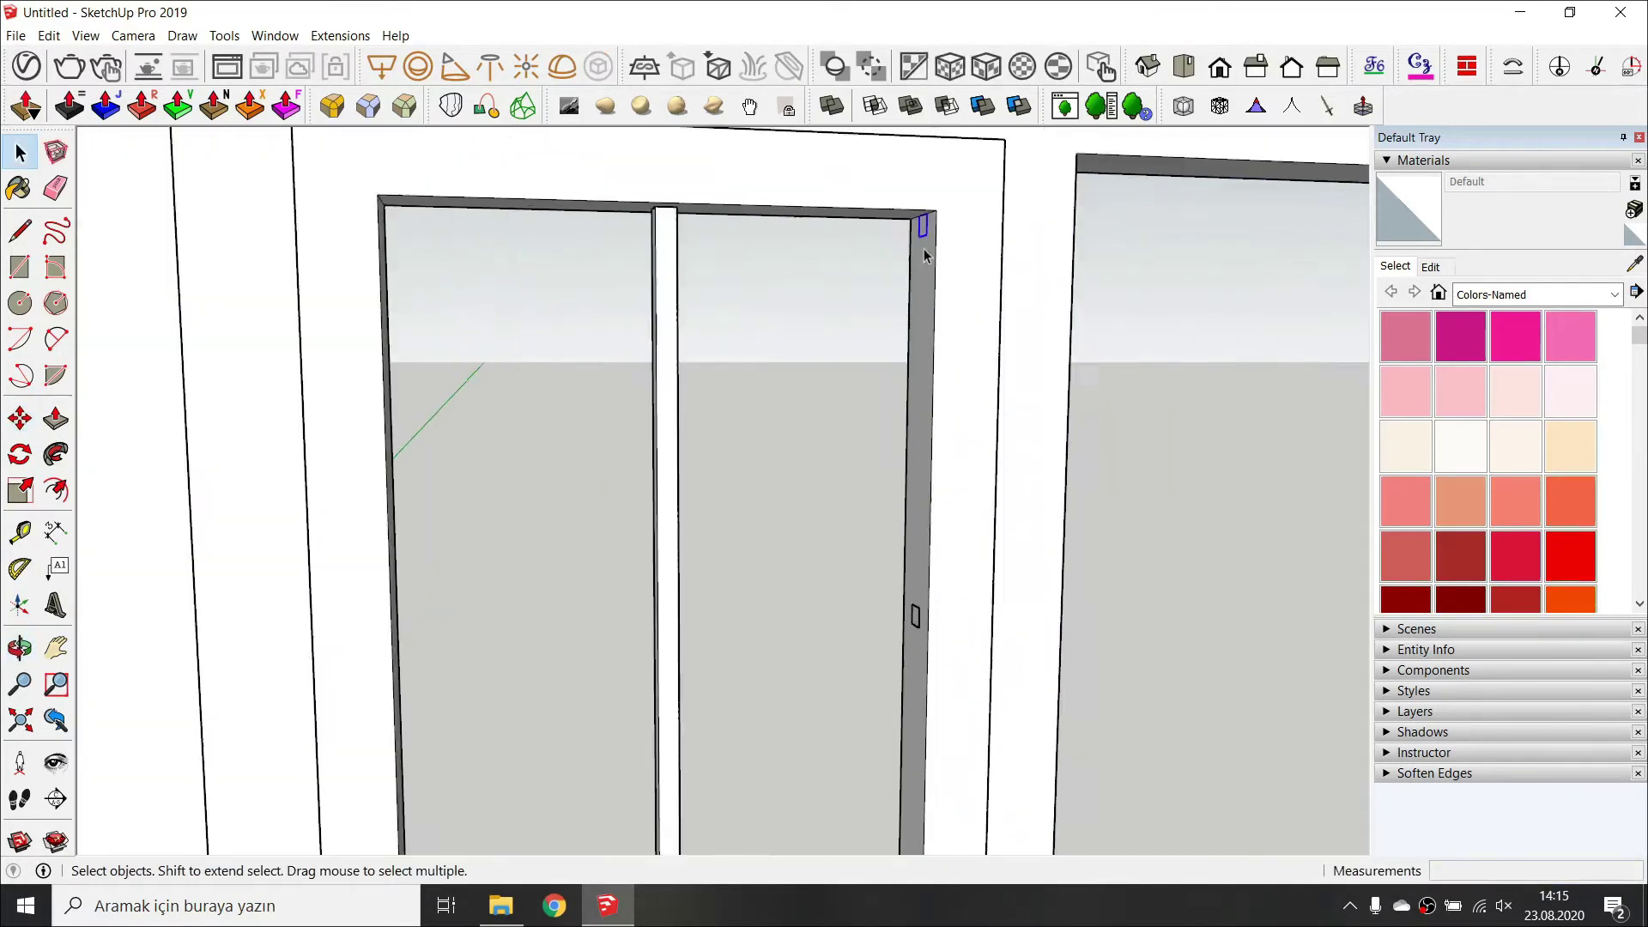
shift+middle_drag(970, 601, 997, 349)
shift+middle_drag(957, 686, 991, 339)
scroll(944, 325, up, 3)
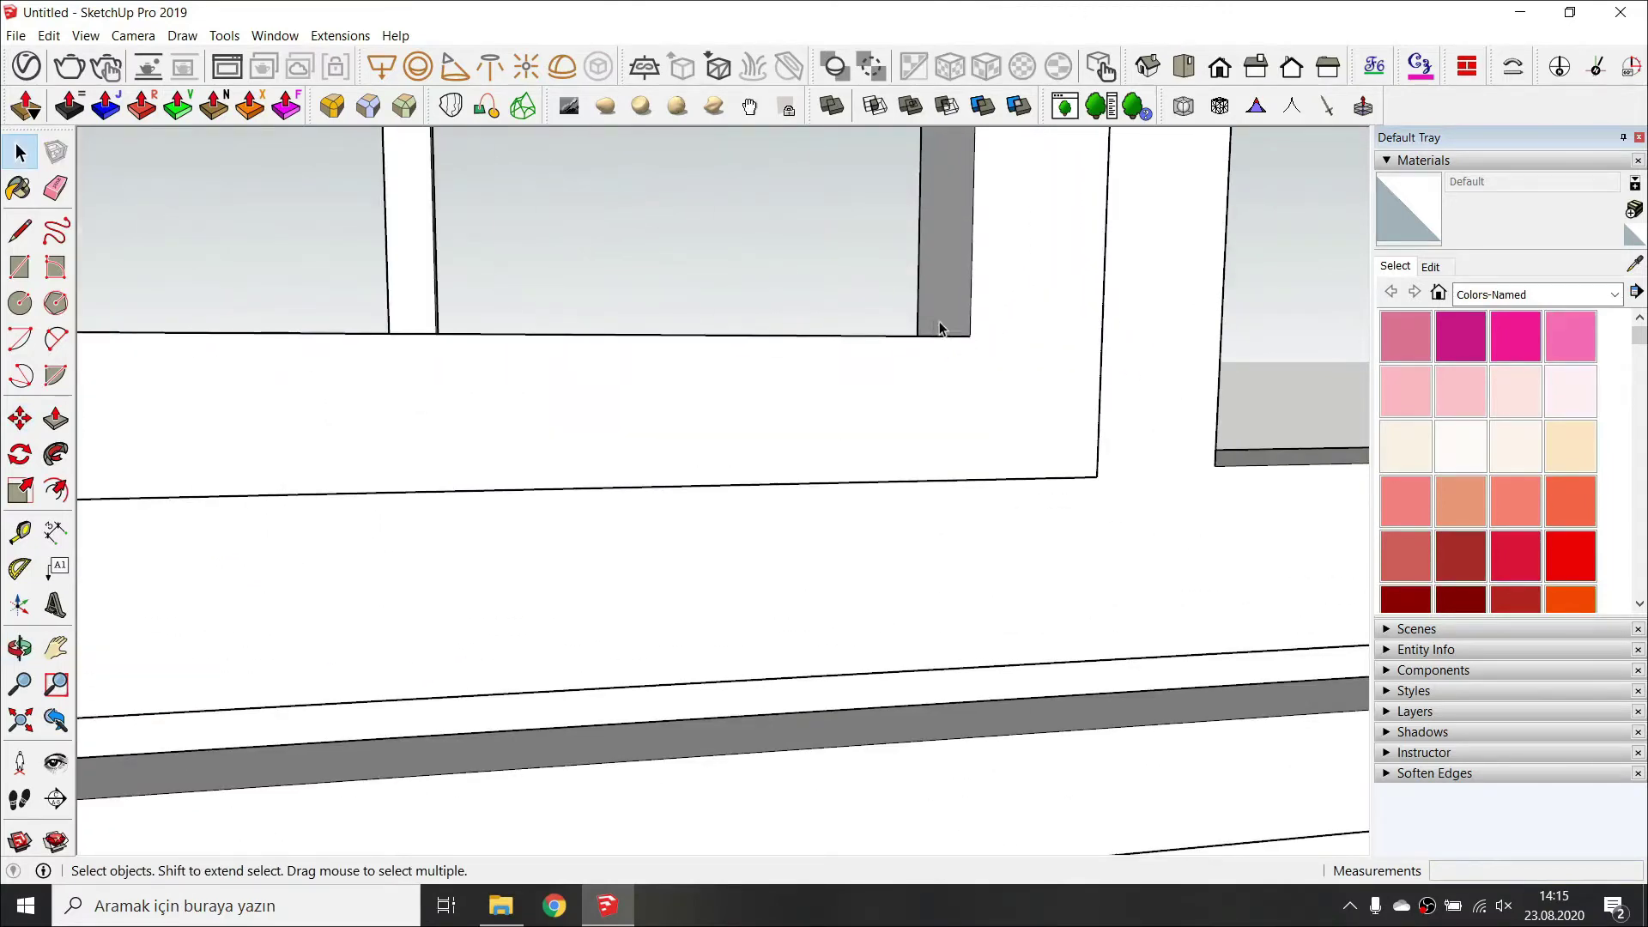
Try to pull one of the stile squares across the sash as a horizontal glazing bar, and undo it.
shift+middle_drag(1041, 210, 963, 846)
scroll(942, 464, down, 2)
middle_drag(721, 468, 577, 613)
click(644, 427)
key(space)
scroll(703, 460, down, 1)
scroll(677, 461, up, 5)
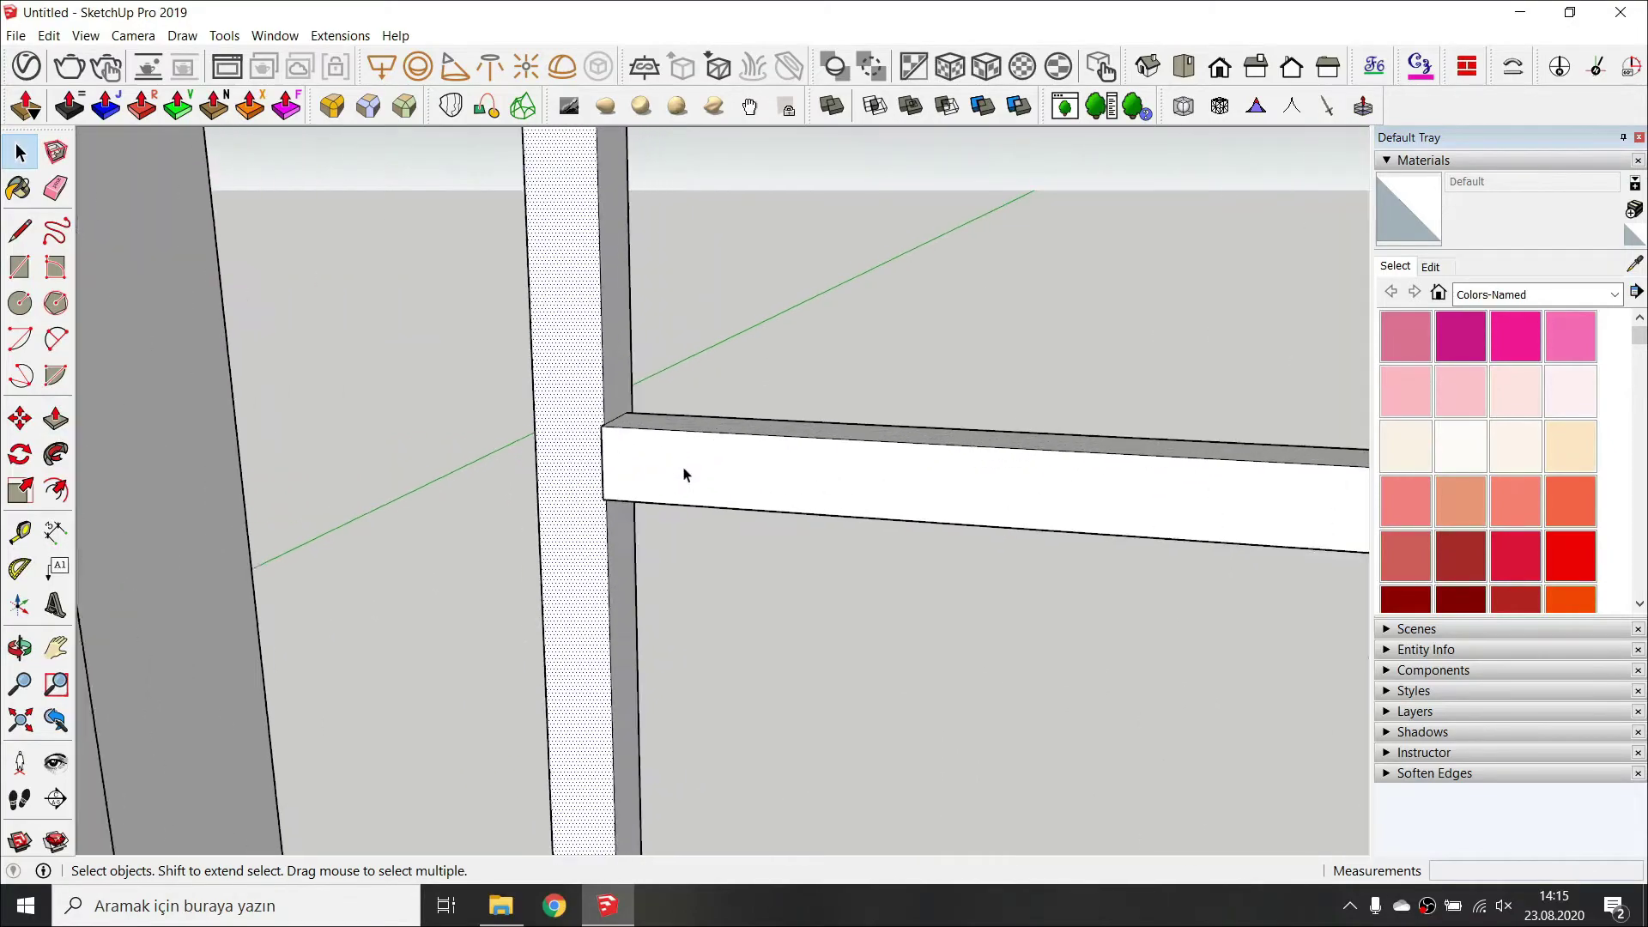
middle_drag(684, 471, 964, 541)
key(ctrl+z)
Copy the squares from the right stile's inner face across to the left stile's inner face.
middle_drag(935, 380, 755, 671)
scroll(492, 621, down, 4)
scroll(755, 671, down, 3)
scroll(664, 492, up, 5)
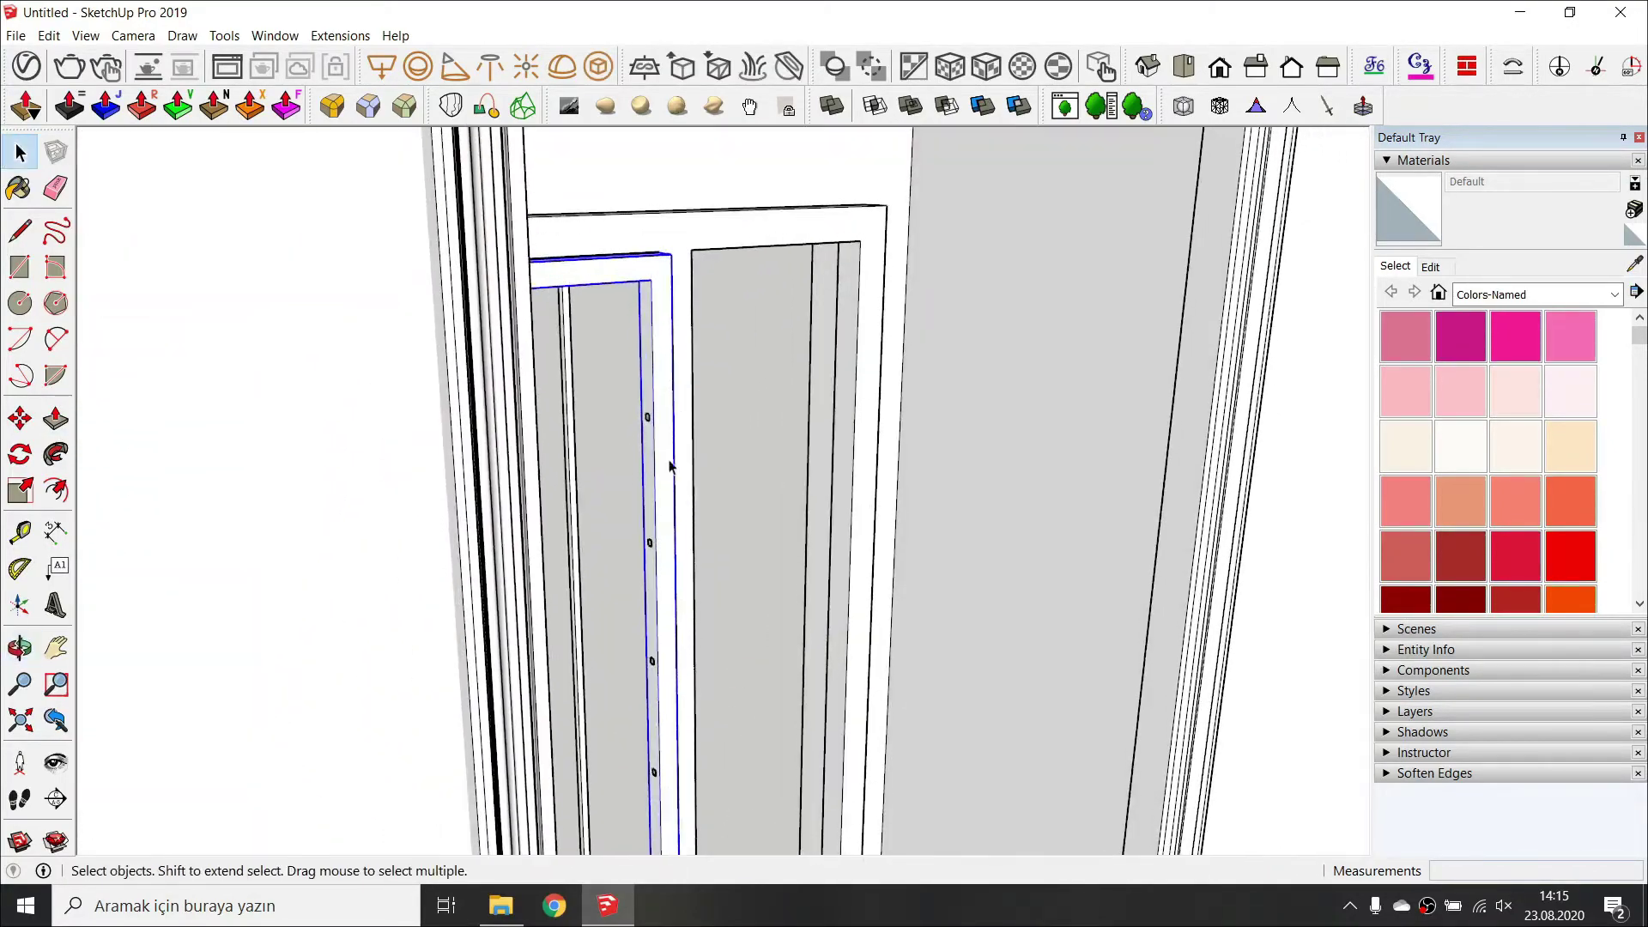
drag(768, 799, 767, 799)
scroll(633, 719, up, 5)
middle_drag(634, 719, 653, 553)
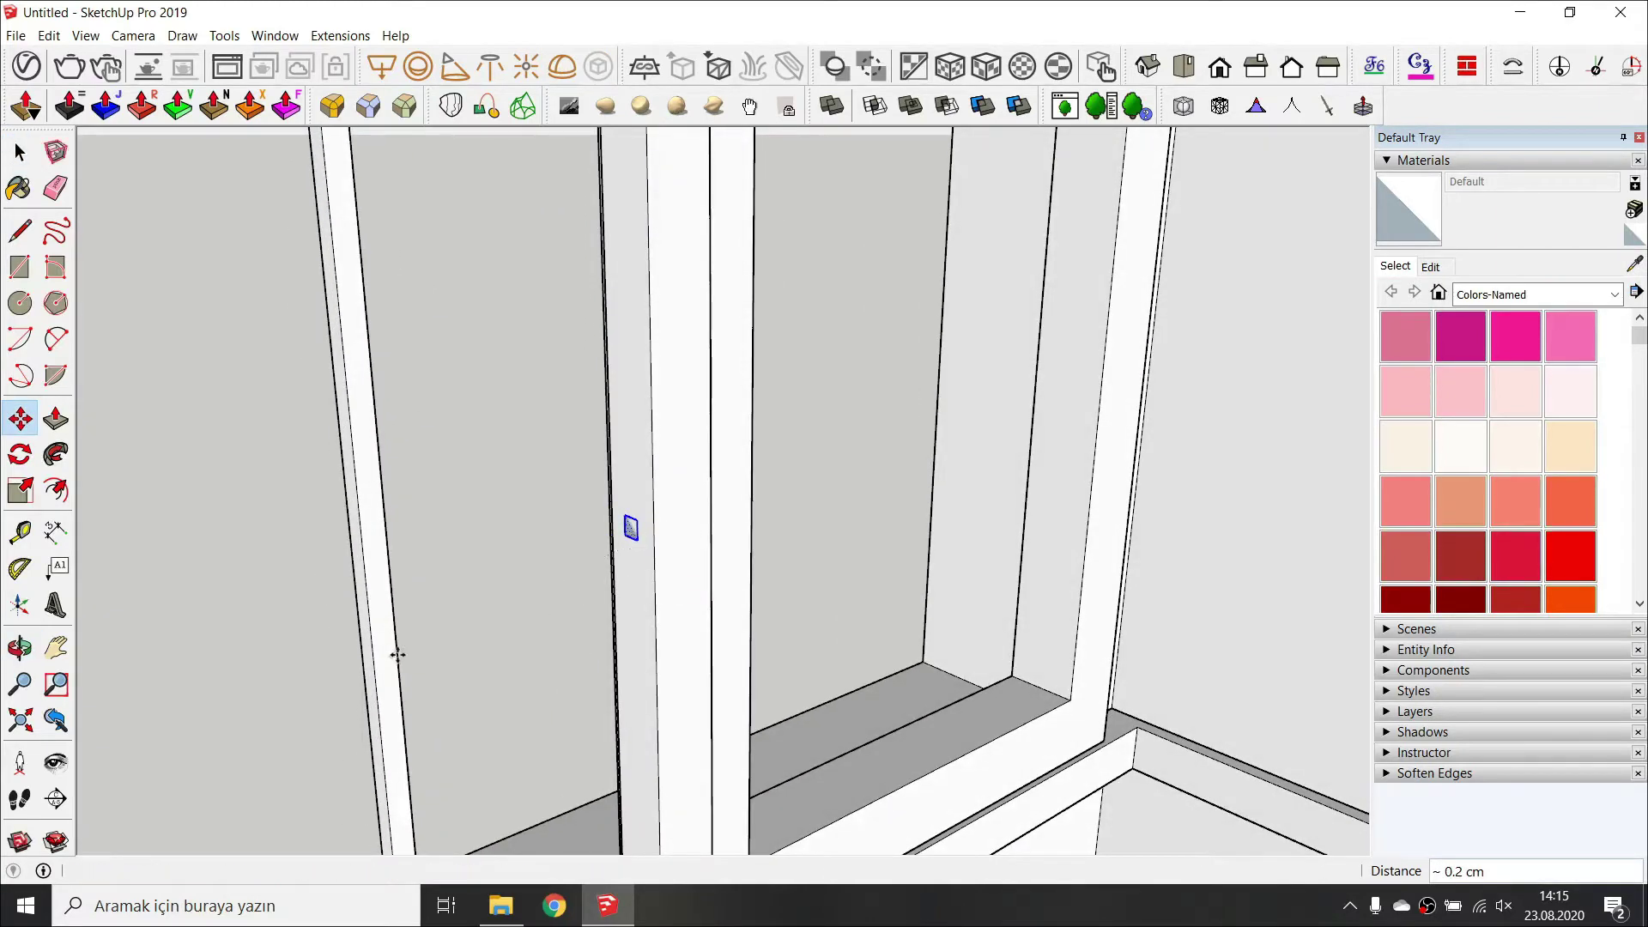
middle_drag(639, 566, 542, 566)
click(627, 685)
middle_drag(627, 685, 346, 673)
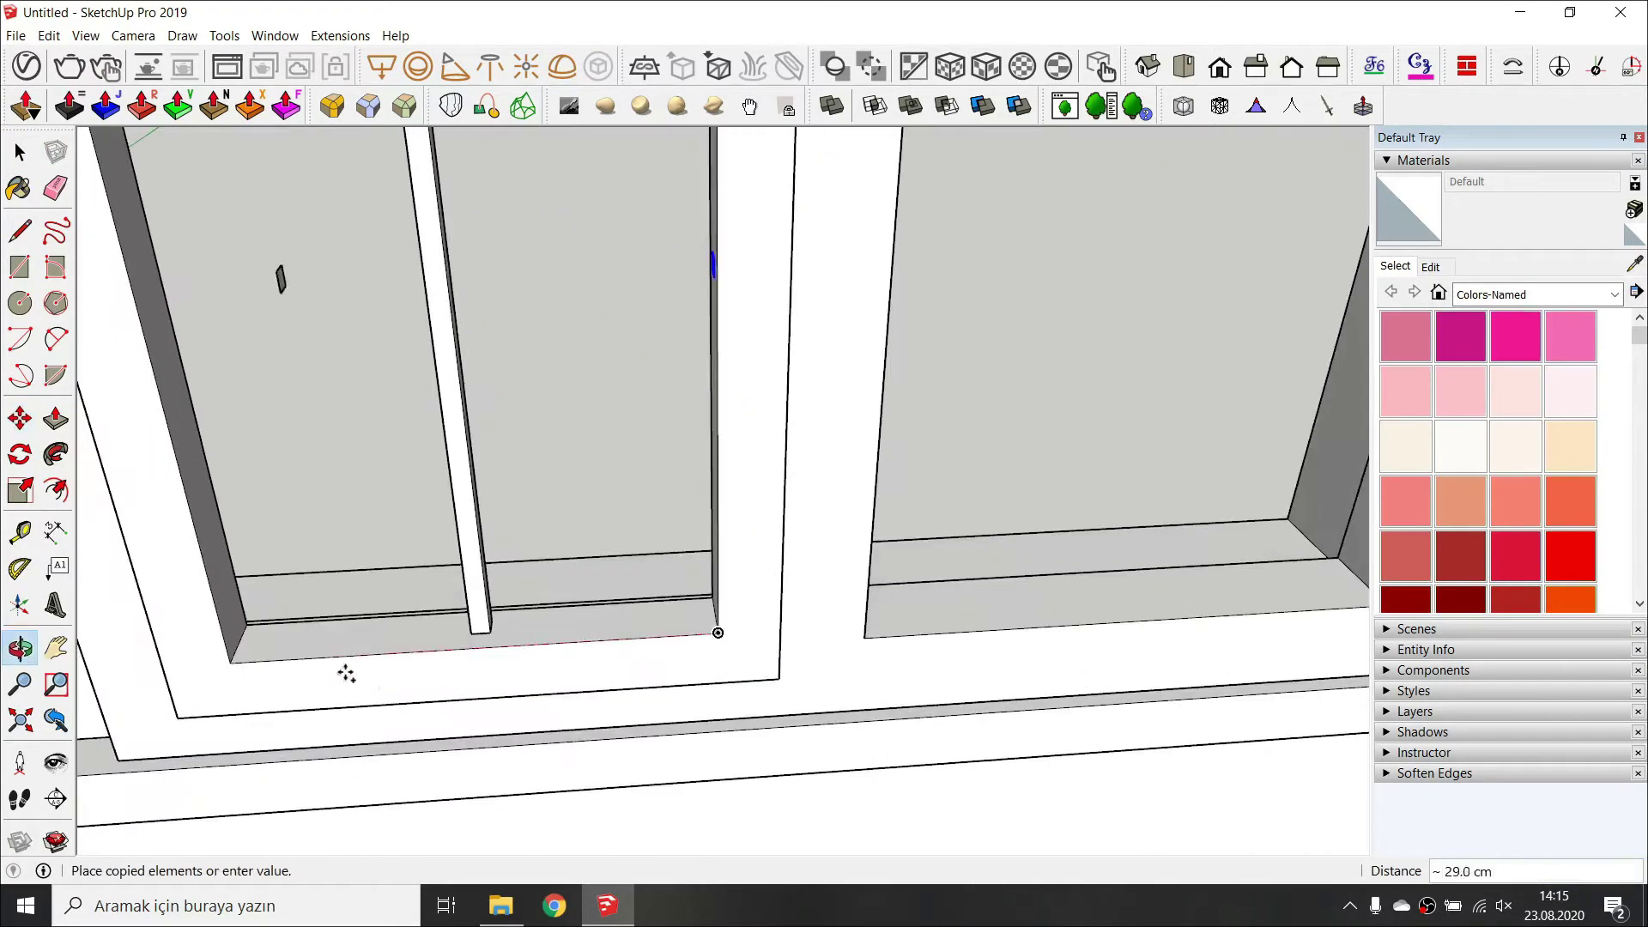
middle_drag(248, 527, 312, 661)
Push/pull each square on the left stile up to the vertical glazing bar to form horizontal bars.
key(p)
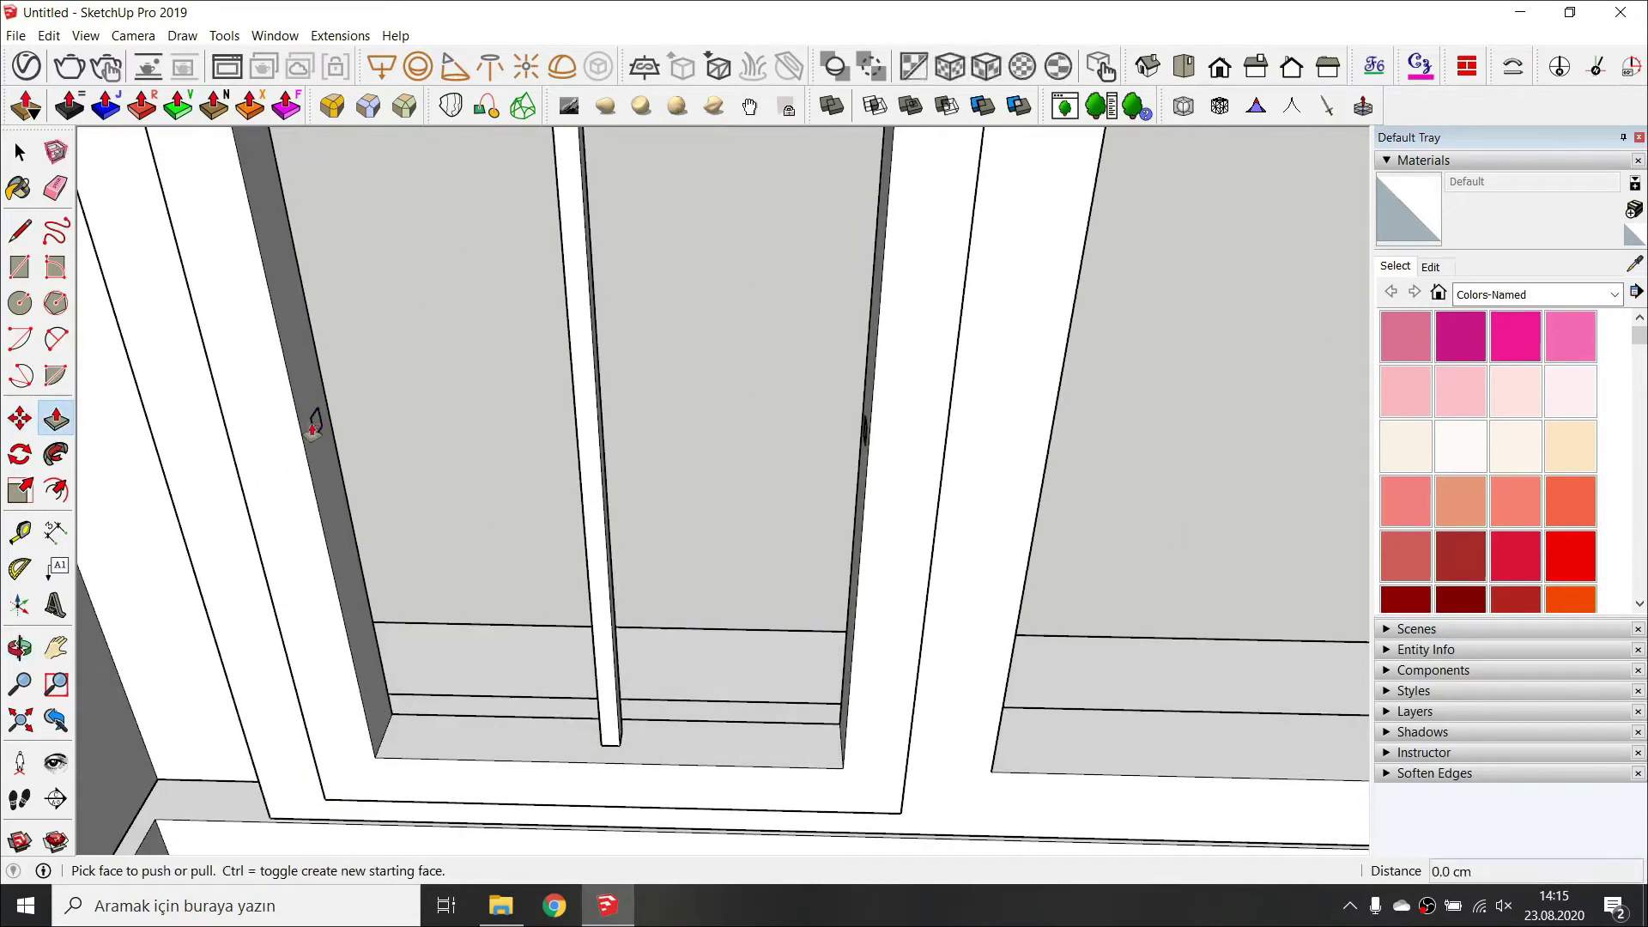
shift+middle_drag(373, 351, 455, 705)
double_click(396, 399)
scroll(401, 382, down, 2)
double_click(432, 556)
scroll(402, 485, down, 2)
double_click(434, 494)
shift+middle_drag(434, 494, 443, 748)
double_click(385, 485)
Try to pull a square on the right stile to the vertical bar, and undo the attempts.
scroll(386, 491, down, 3)
middle_drag(385, 499, 559, 500)
scroll(559, 500, up, 5)
double_click(603, 504)
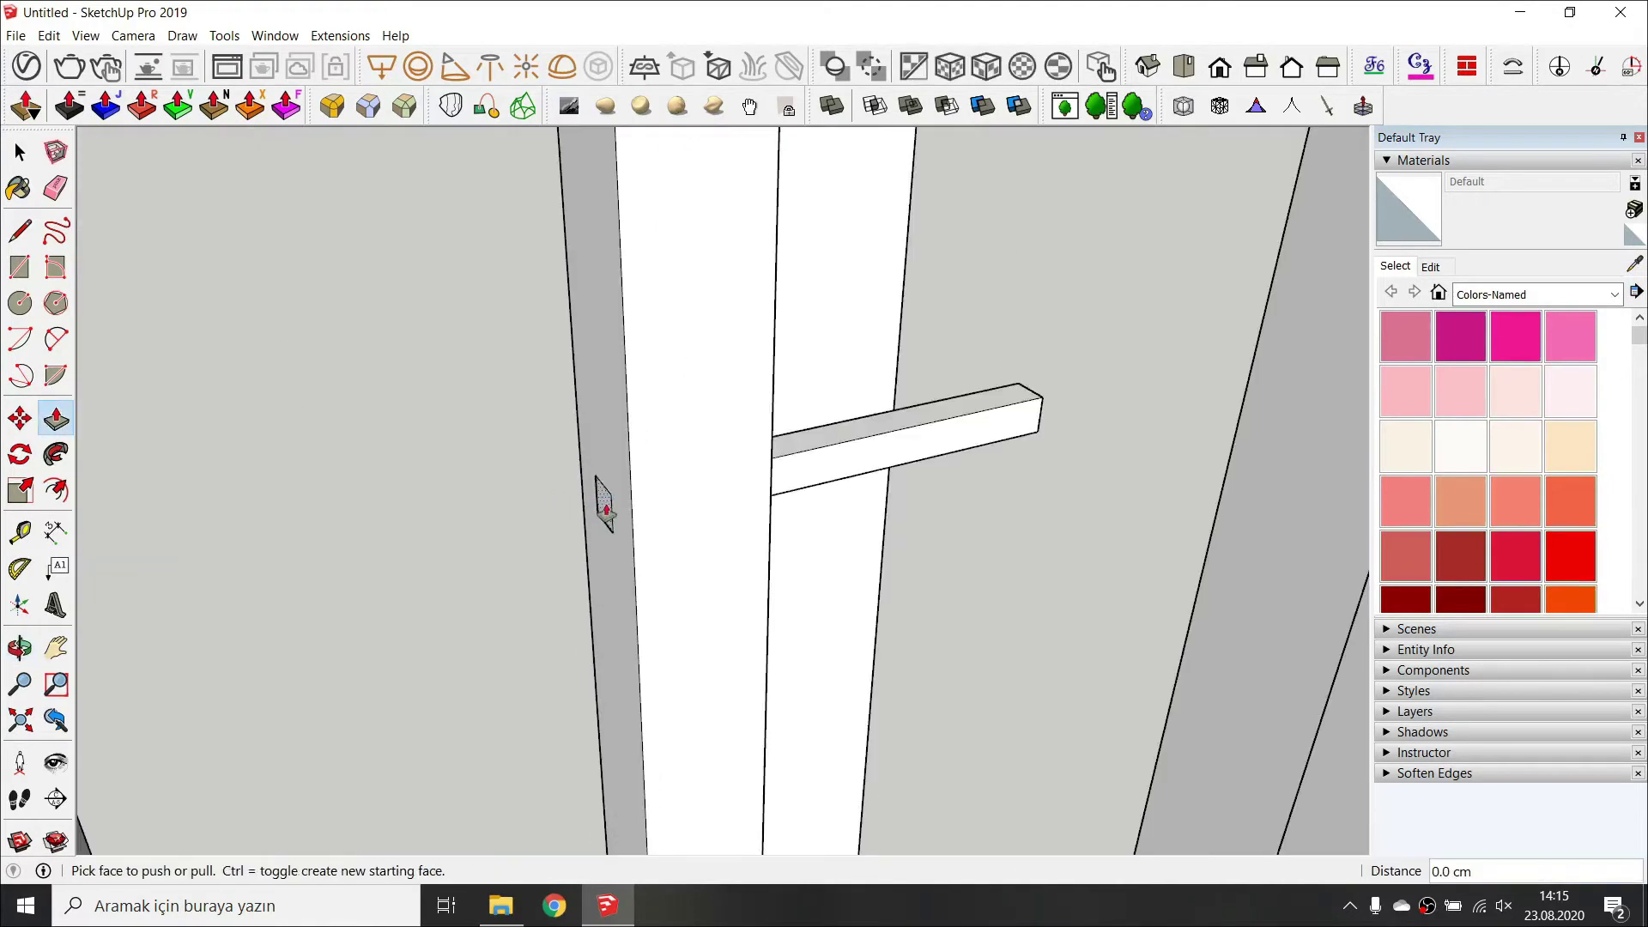
scroll(603, 503, down, 2)
key(ctrl+z)
click(608, 515)
click(229, 636)
scroll(404, 577, down, 3)
key(ctrl+z)
Push/pull the squares on the right stile to the vertical bar to complete the horizontal glazing bars.
shift+middle_drag(403, 577, 420, 429)
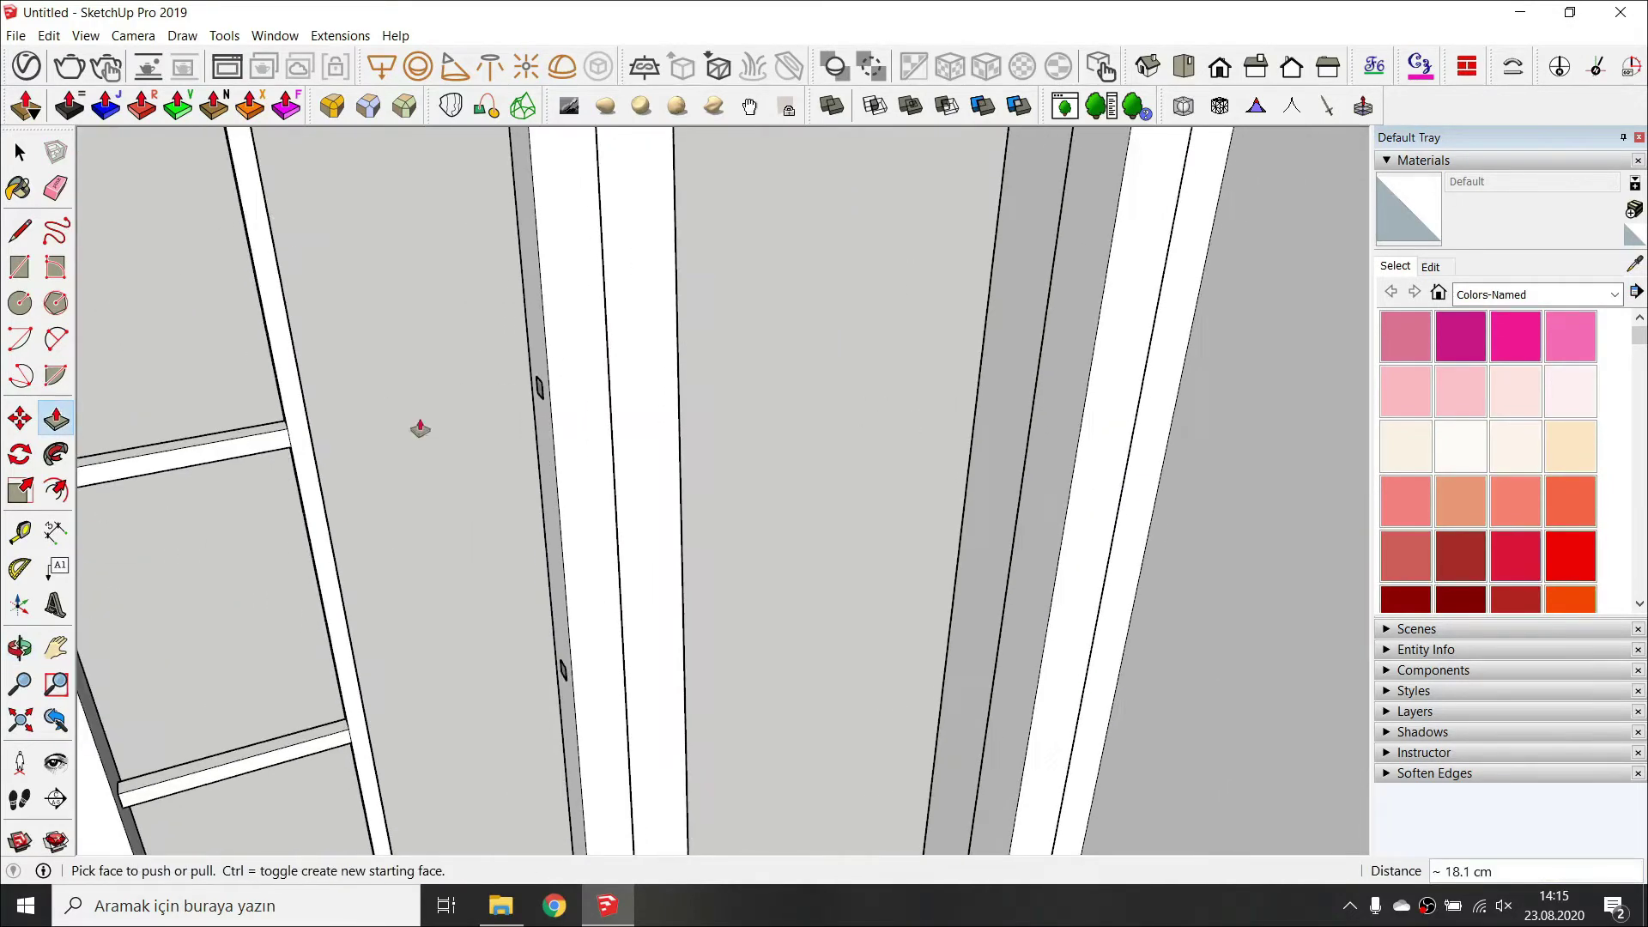
double_click(563, 678)
shift+middle_drag(563, 678, 618, 629)
scroll(546, 437, up, 2)
double_click(542, 396)
double_click(559, 452)
scroll(561, 457, down, 2)
scroll(562, 460, down, 3)
Soften the coplanar edges of the glazing bars and make the bars a single group.
key(space)
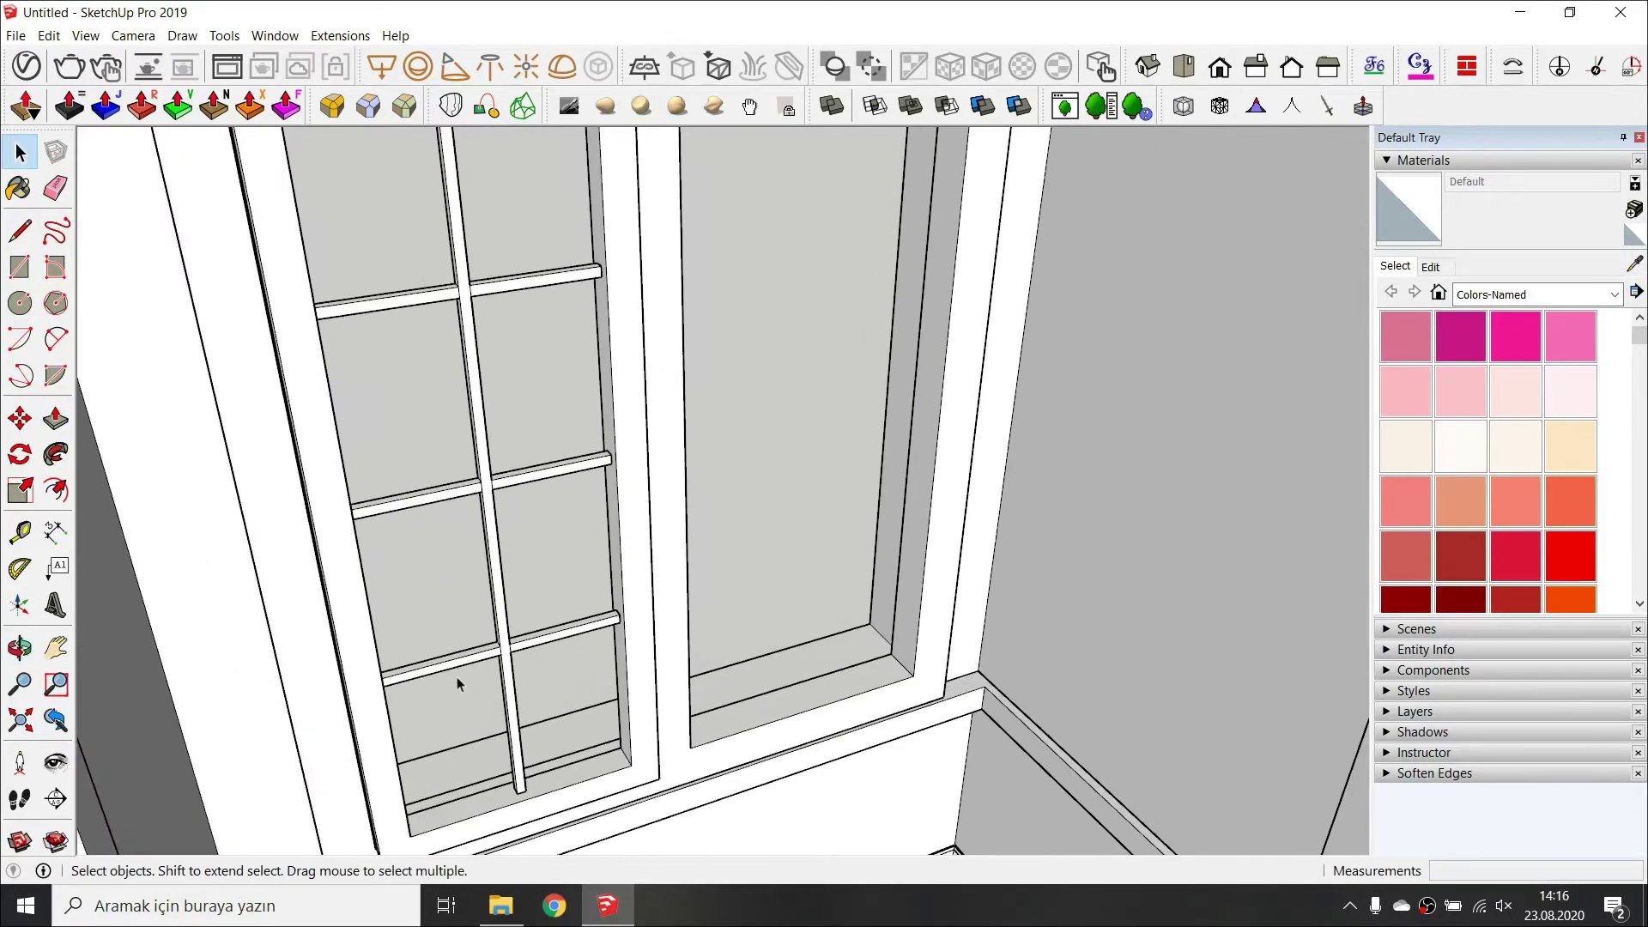
click(1433, 772)
click(1388, 822)
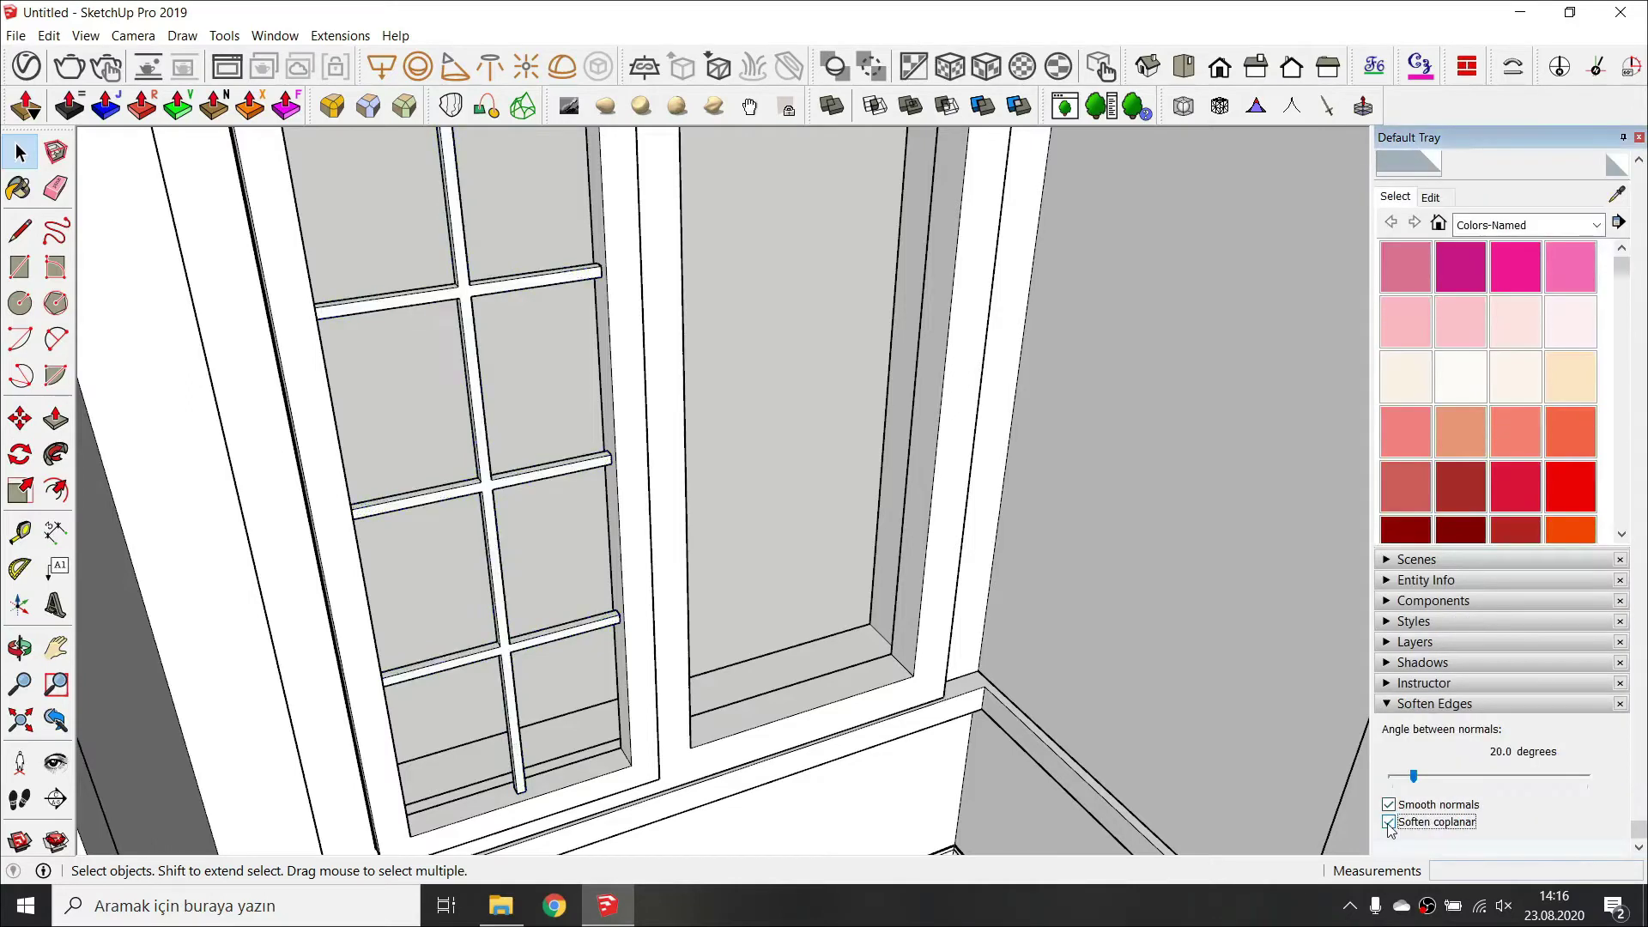
right_click(492, 486)
click(556, 208)
Combine the glazing bars and the surrounding sash border into one component.
middle_drag(496, 433, 548, 567)
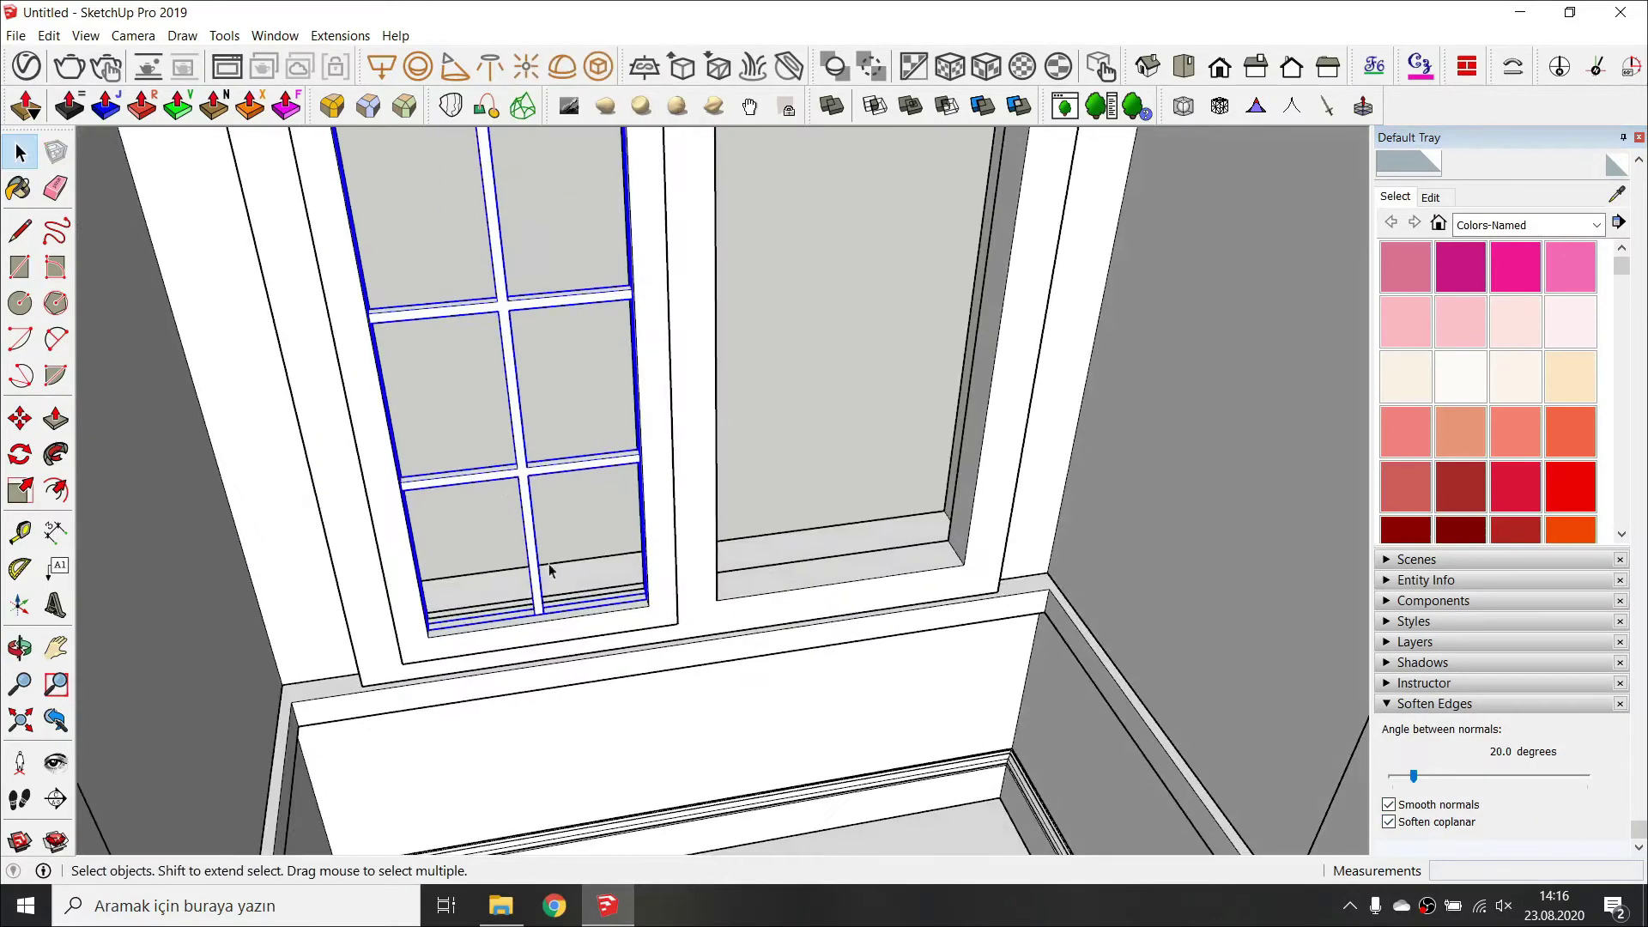
shift+click(665, 603)
right_click(664, 604)
click(742, 295)
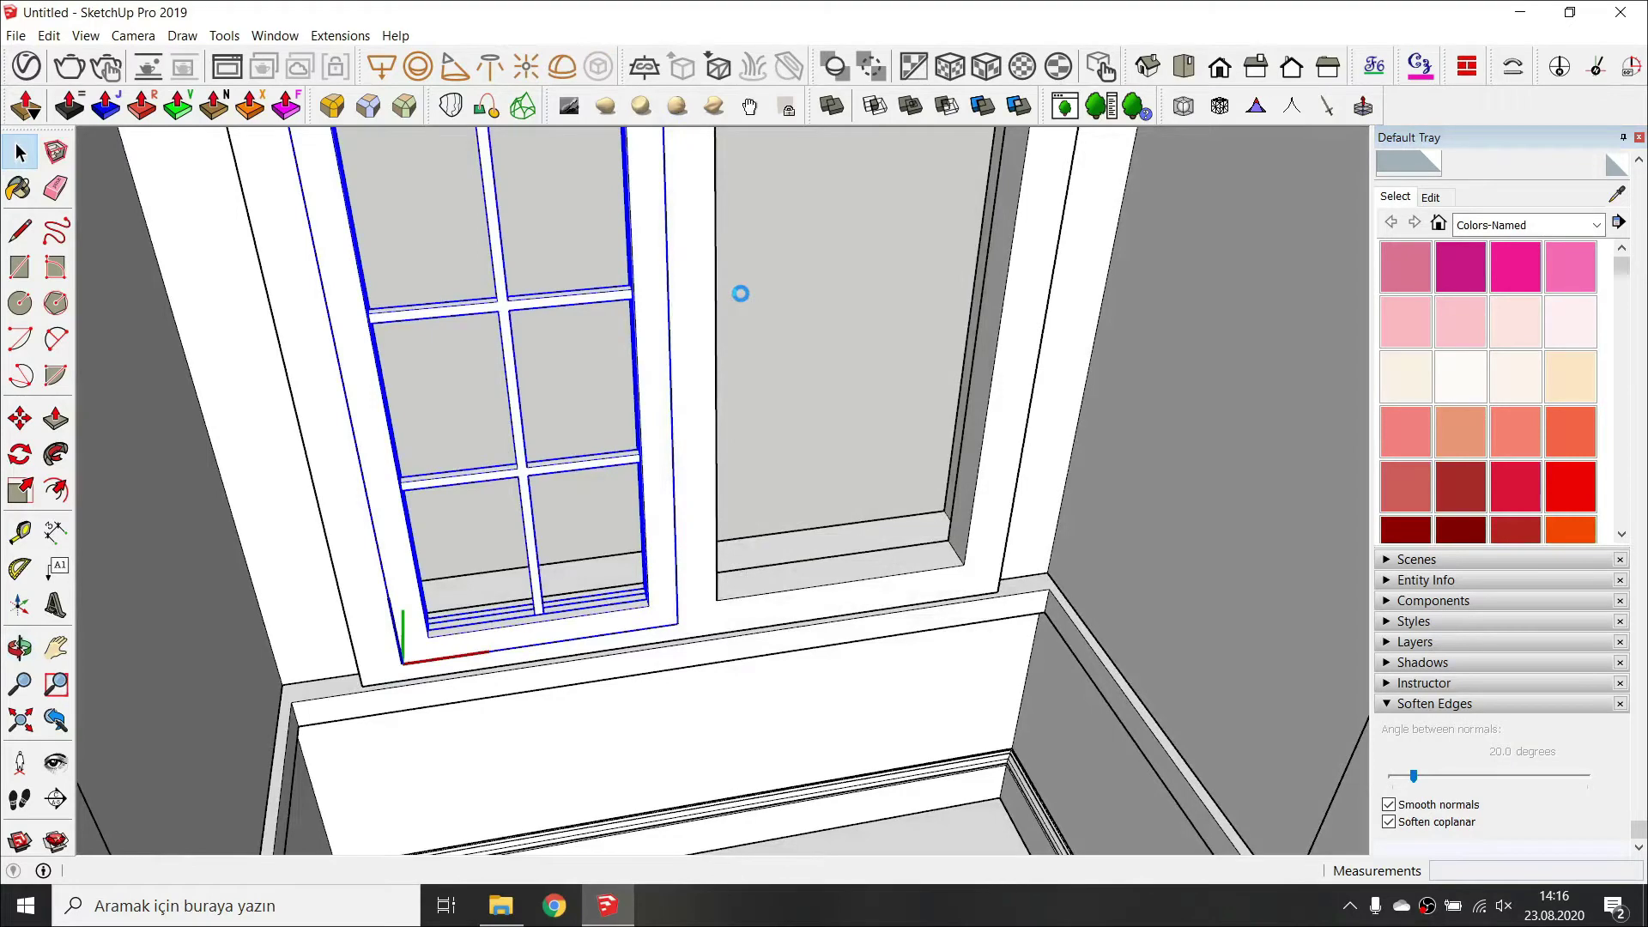
Move the sash component about 9 cm into the window frame, to the midpoint of the frame's depth.
middle_drag(739, 294, 369, 491)
click(412, 555)
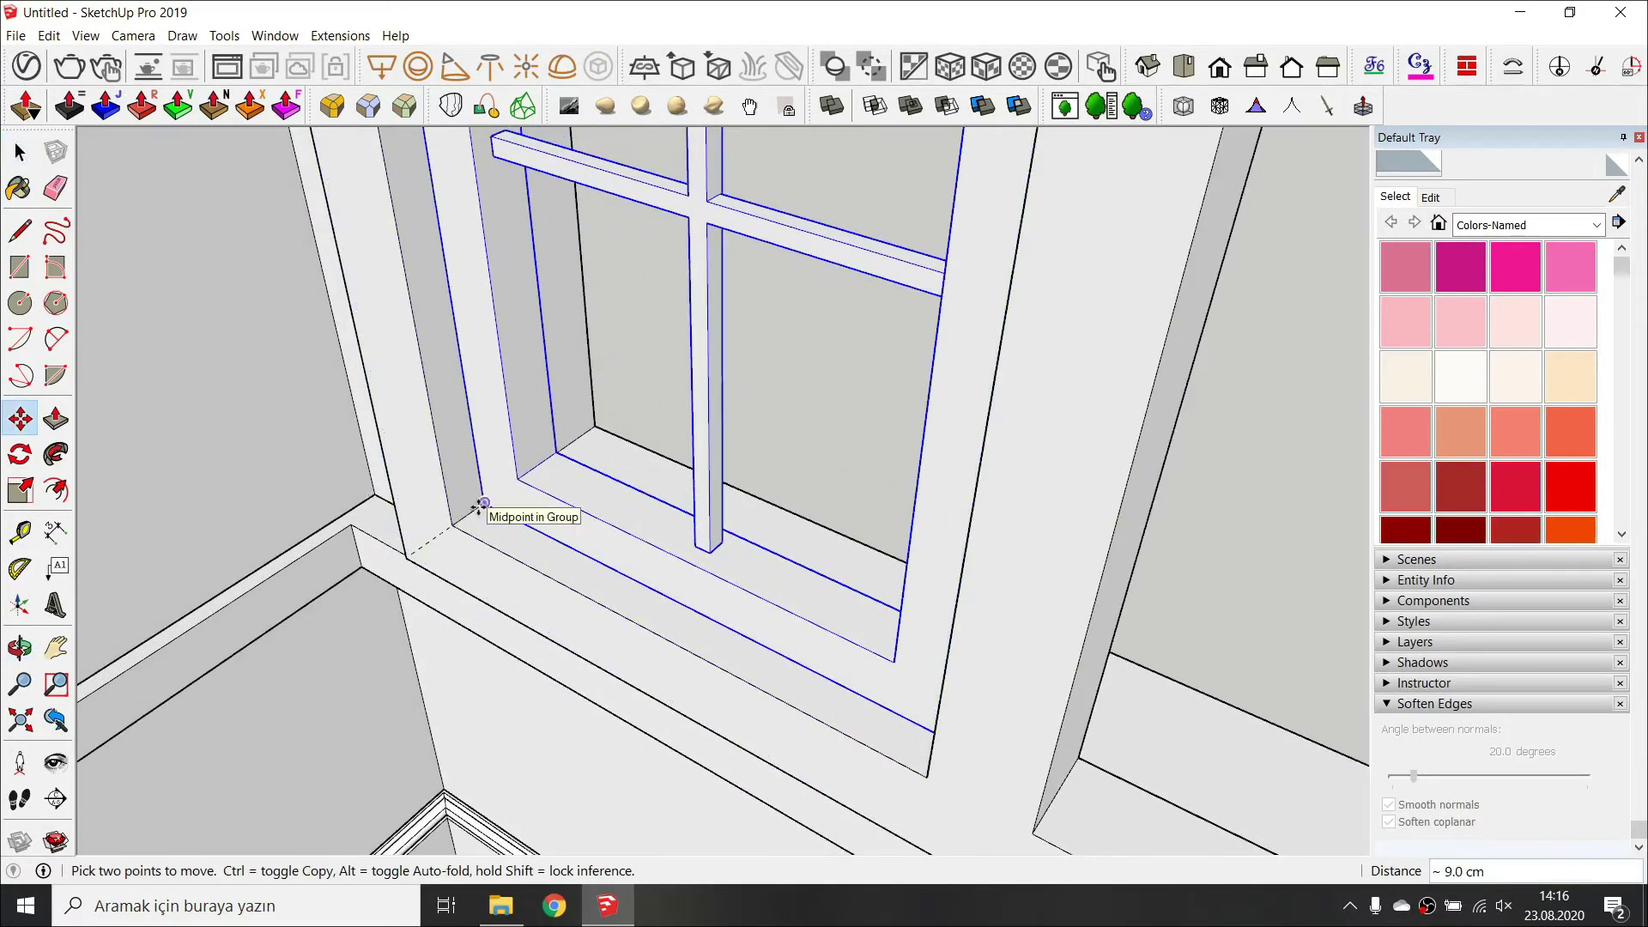
click(481, 505)
middle_drag(480, 505, 684, 471)
Draw a rectangle filling the sash opening inside the component and push/pull it to a 0.2 cm thick glass pane.
key(space)
click(538, 620)
scroll(538, 619, down, 4)
click(829, 301)
text(p0)
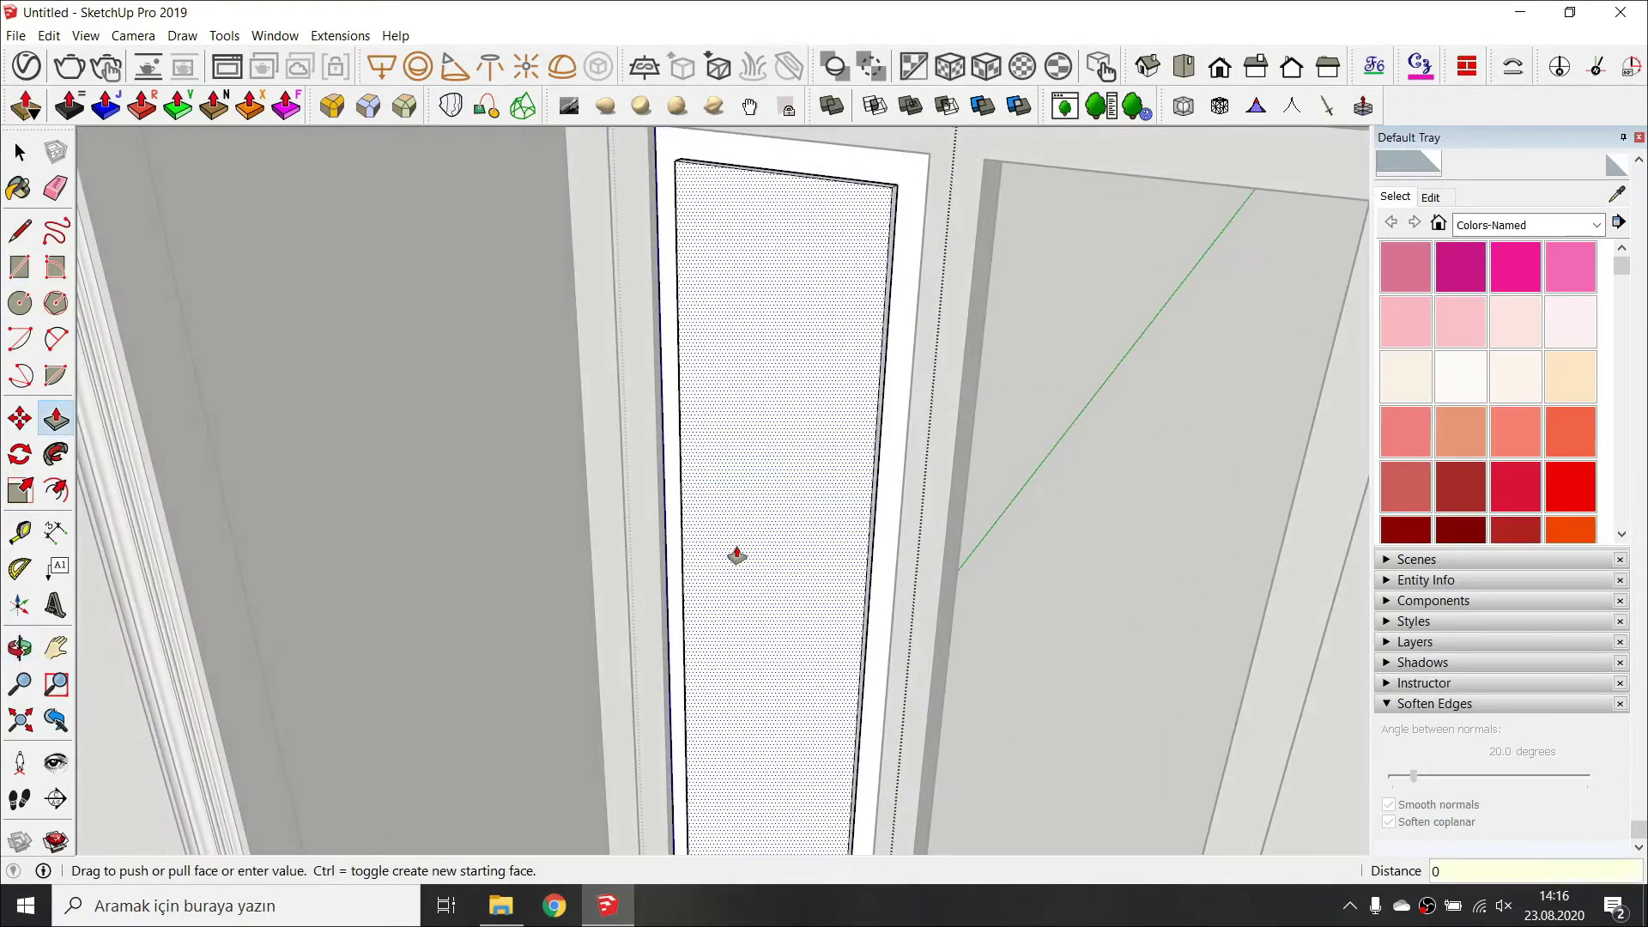
text(.2)
key(Return)
Group the glass pane and turn it into a component.
key(space)
double_click(737, 548)
key(g)
right_click(737, 547)
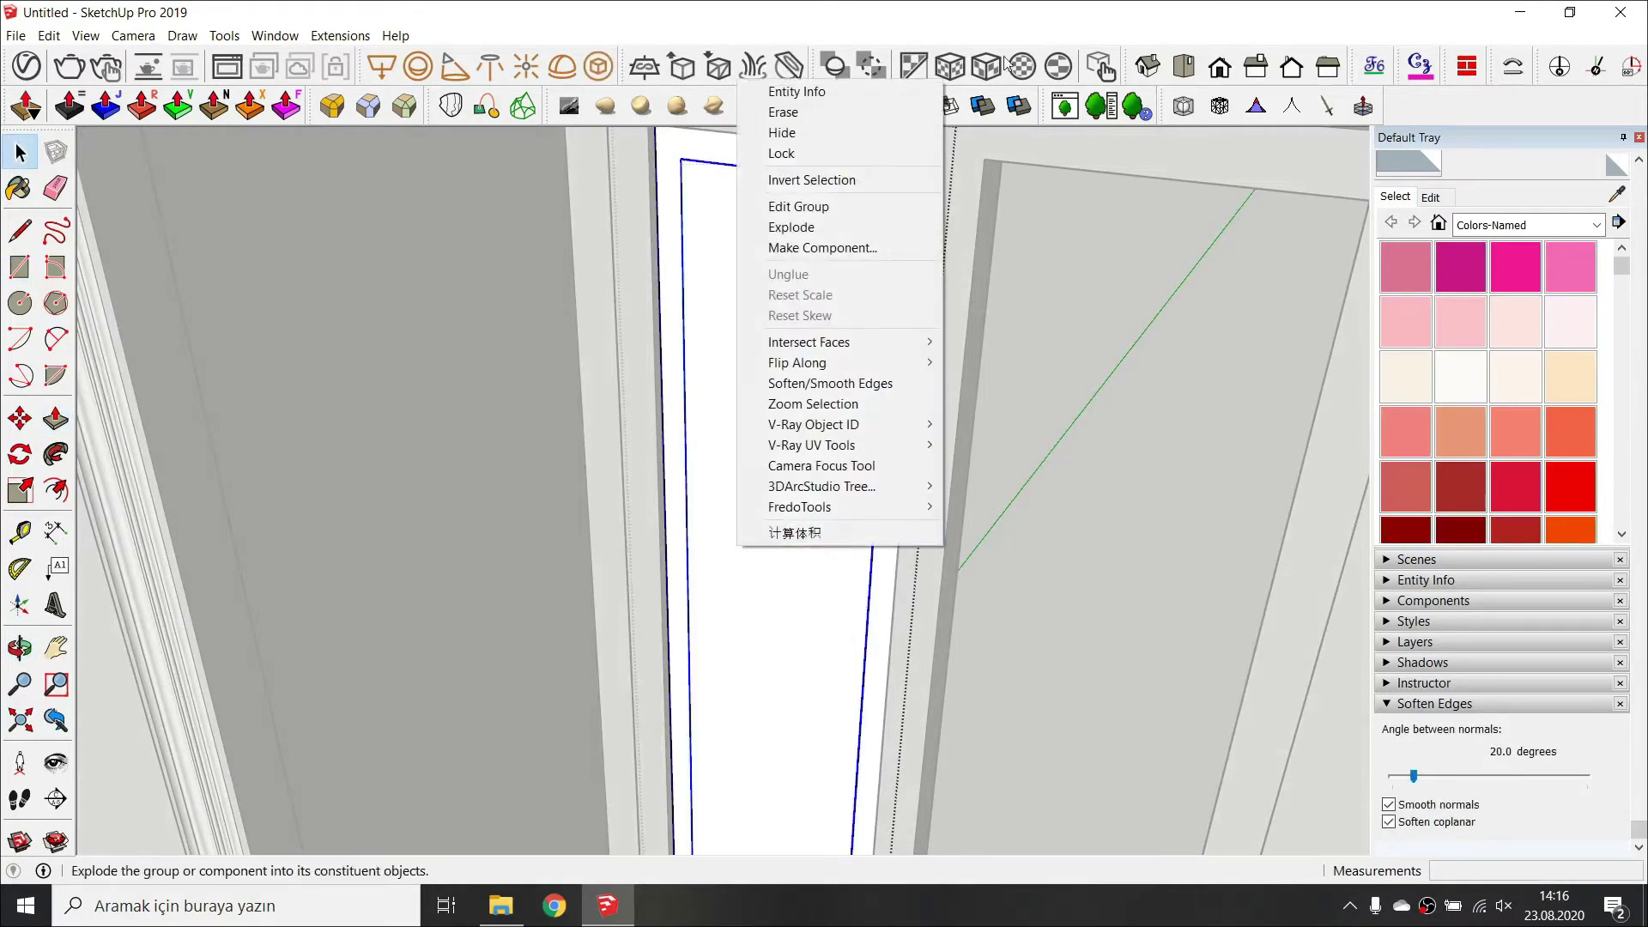
click(849, 248)
key(Return)
Move the glass pane within the sash until it lies against the face of the glazing bars.
scroll(805, 445, up, 1)
middle_drag(806, 445, 548, 532)
scroll(736, 357, up, 5)
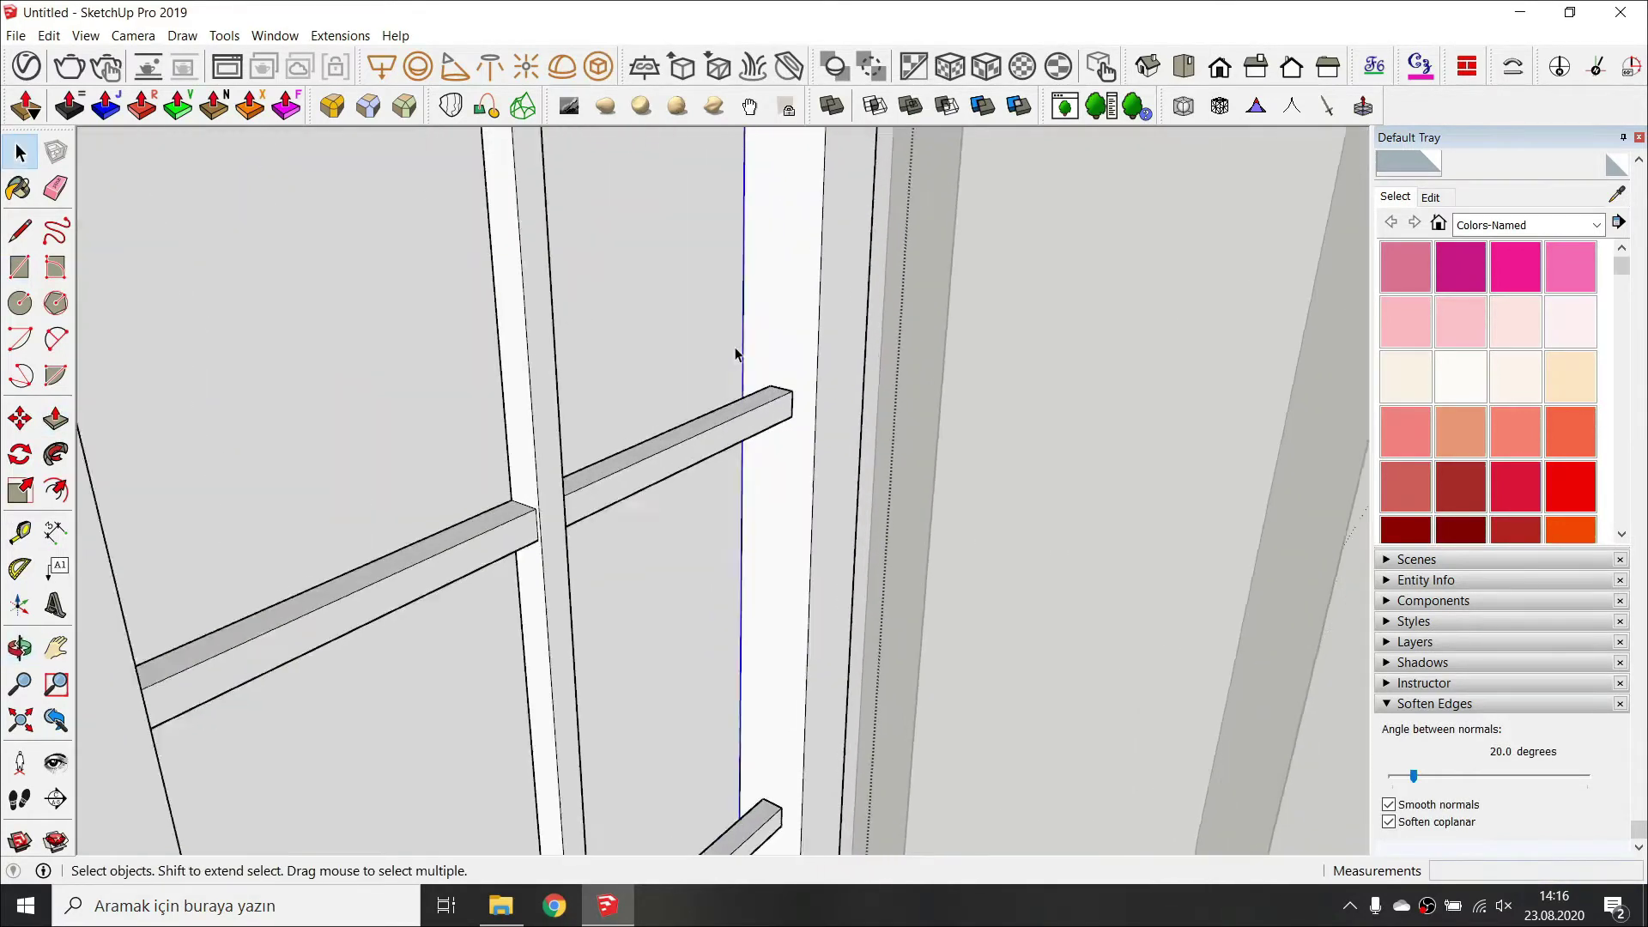
key(m)
click(786, 326)
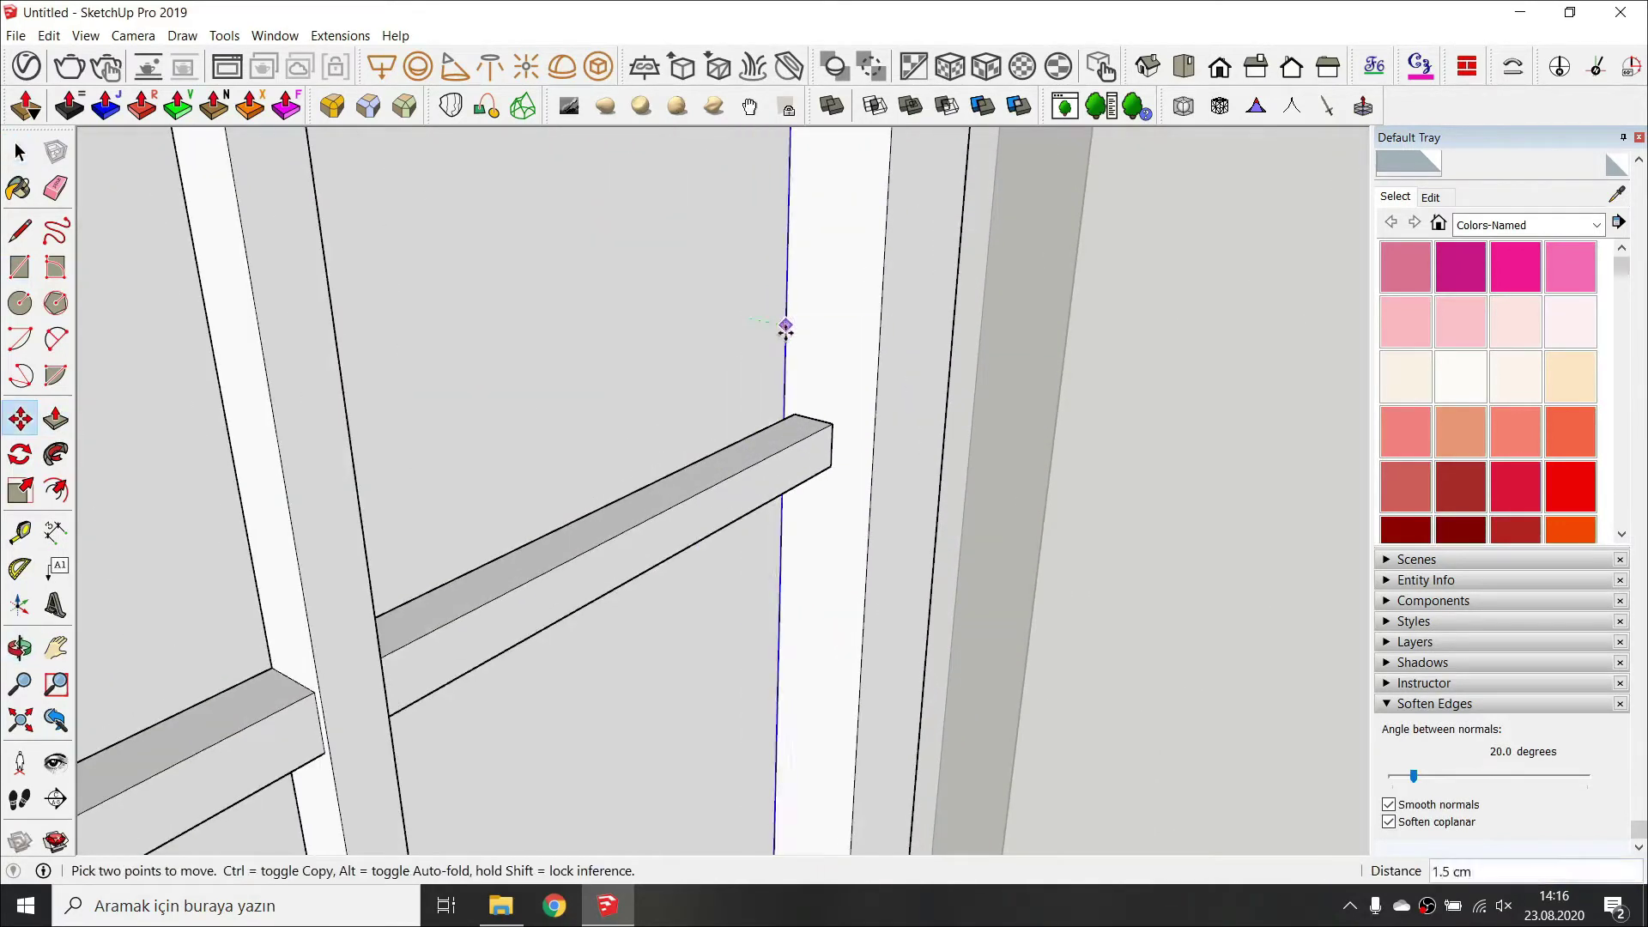
click(795, 414)
Copy the glass pane onto the opposite face of the glazing bars.
middle_drag(795, 413, 1270, 500)
key(ctrl)
click(739, 375)
middle_drag(739, 375, 386, 383)
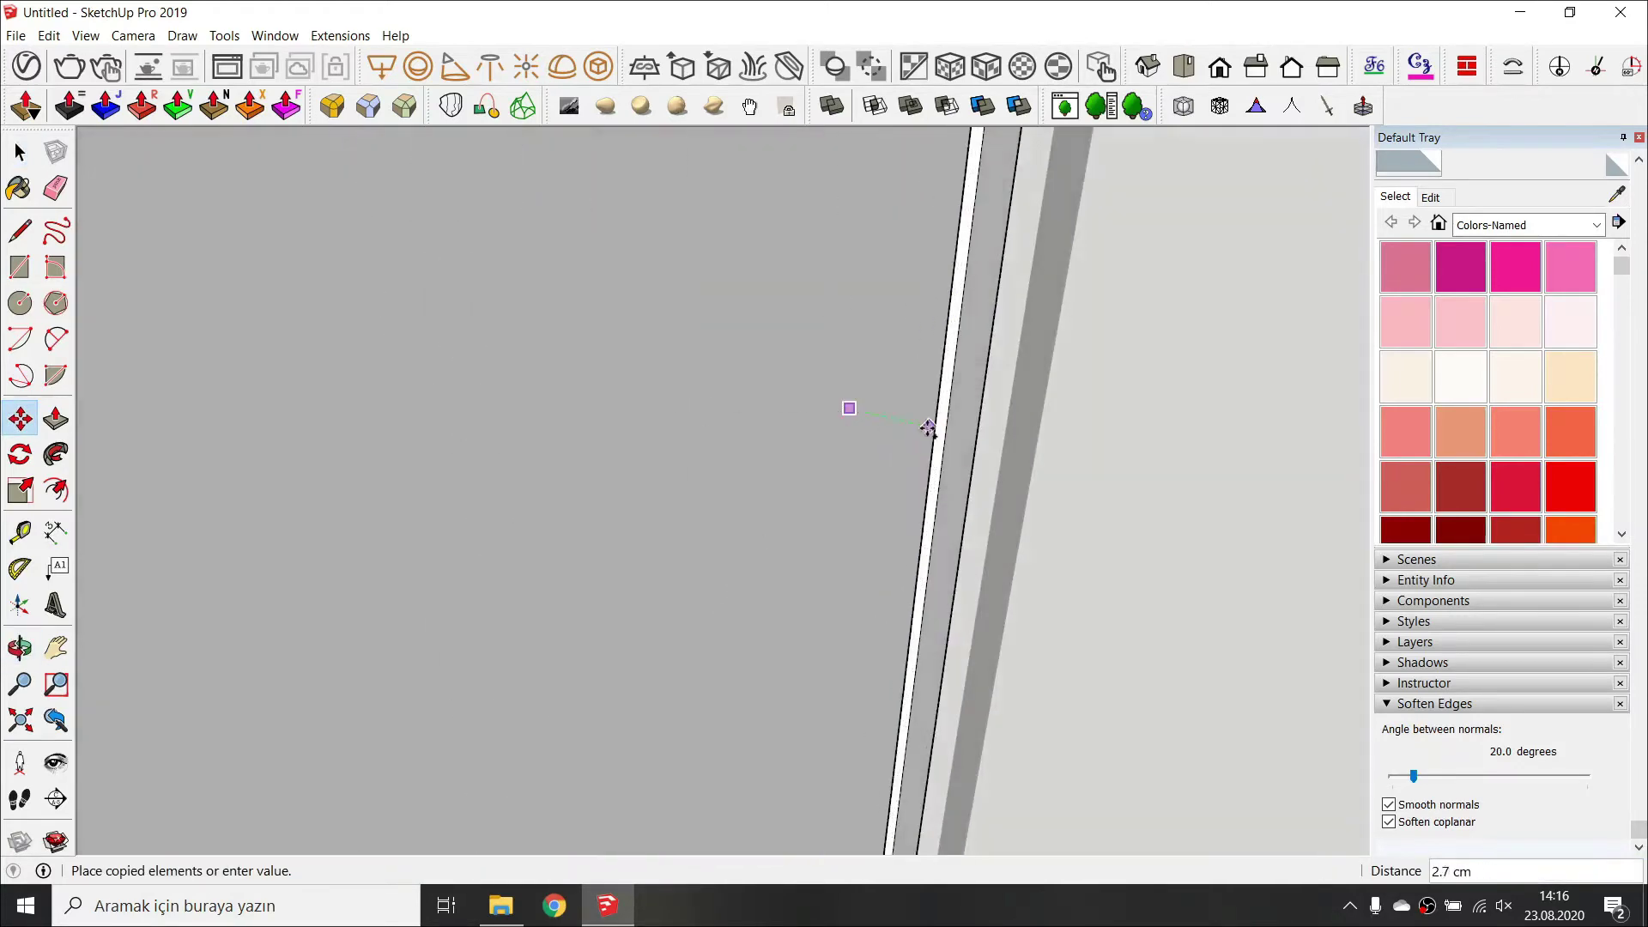
middle_drag(929, 427, 746, 480)
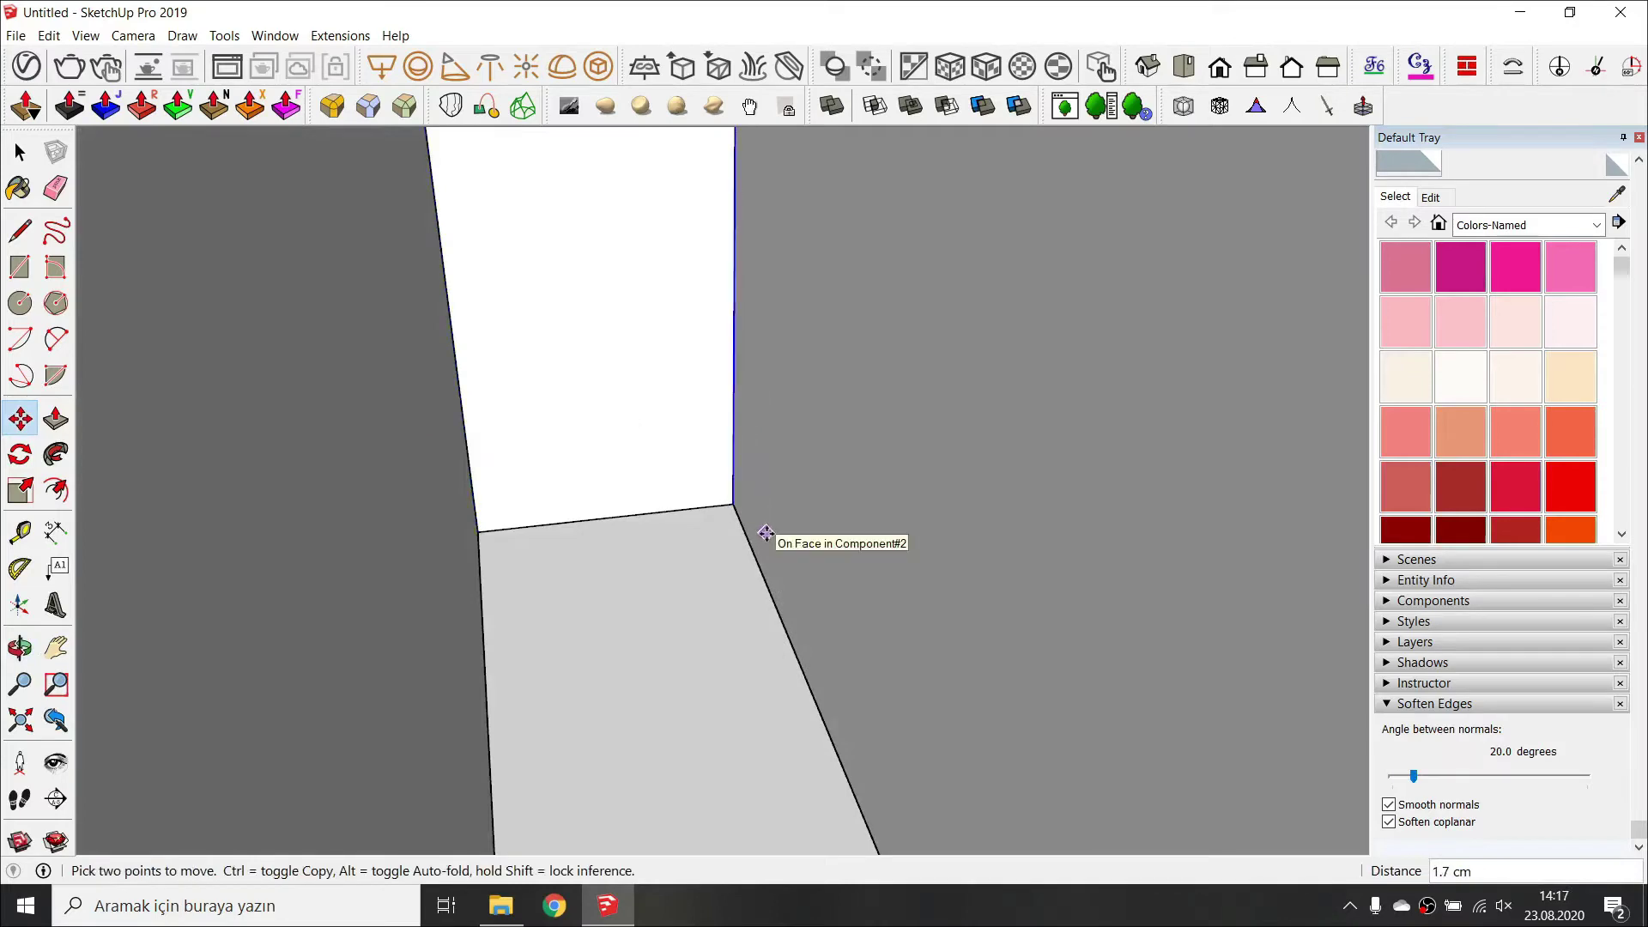
middle_drag(877, 534, 967, 441)
click(641, 520)
key(Return)
Close the sash component and copy the glazed sash into the right-hand opening of the window frame.
key(space)
click(684, 523)
scroll(500, 544, down, 6)
scroll(915, 466, up, 4)
click(872, 508)
scroll(872, 507, up, 2)
scroll(701, 433, down, 3)
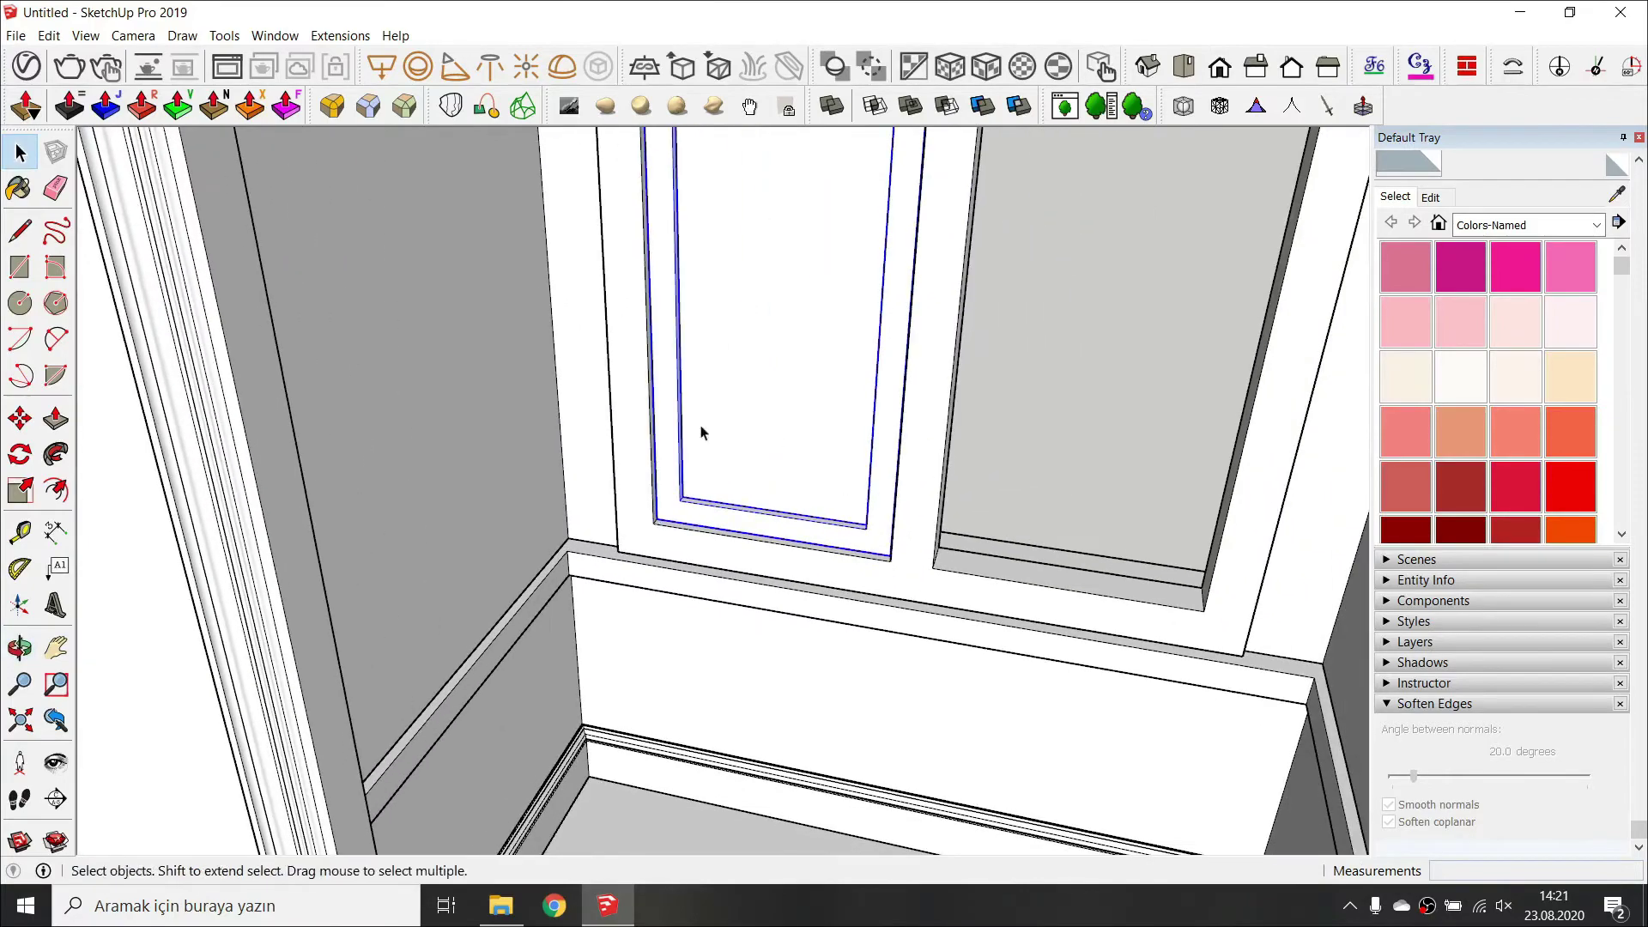
click(891, 560)
click(1204, 610)
Select the whole window with both sashes and move it 15 cm back into the wall opening.
key(space)
scroll(824, 609, down, 4)
middle_drag(802, 608, 769, 546)
scroll(687, 490, up, 5)
middle_drag(652, 446, 665, 723)
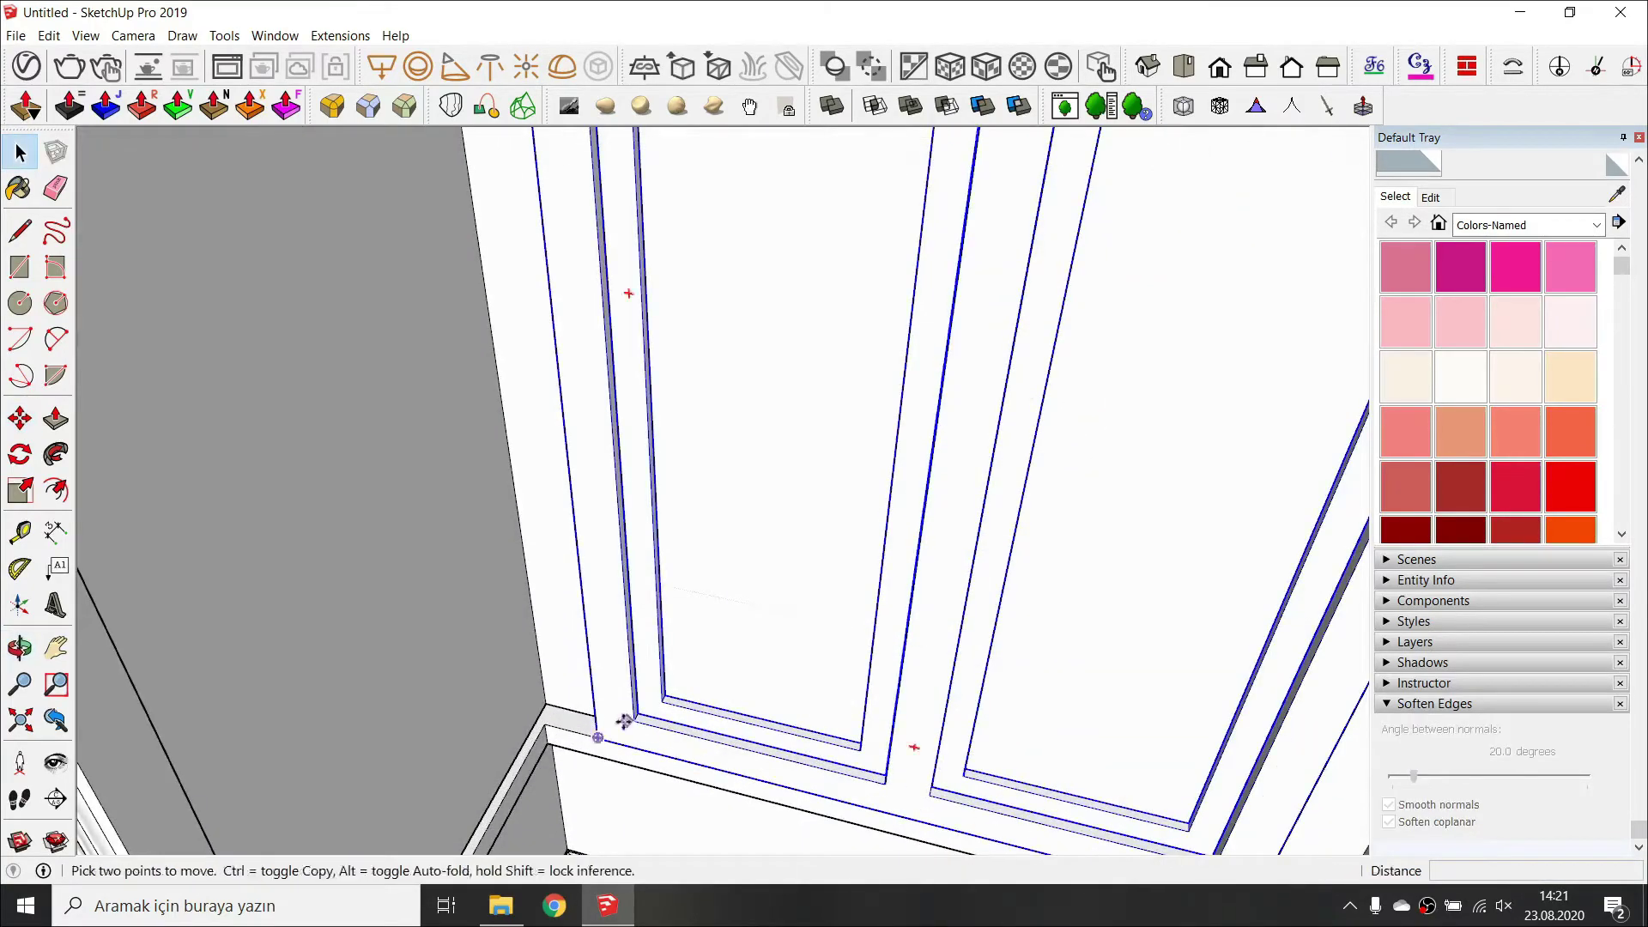
key(m)
click(624, 721)
text(15)
key(Return)
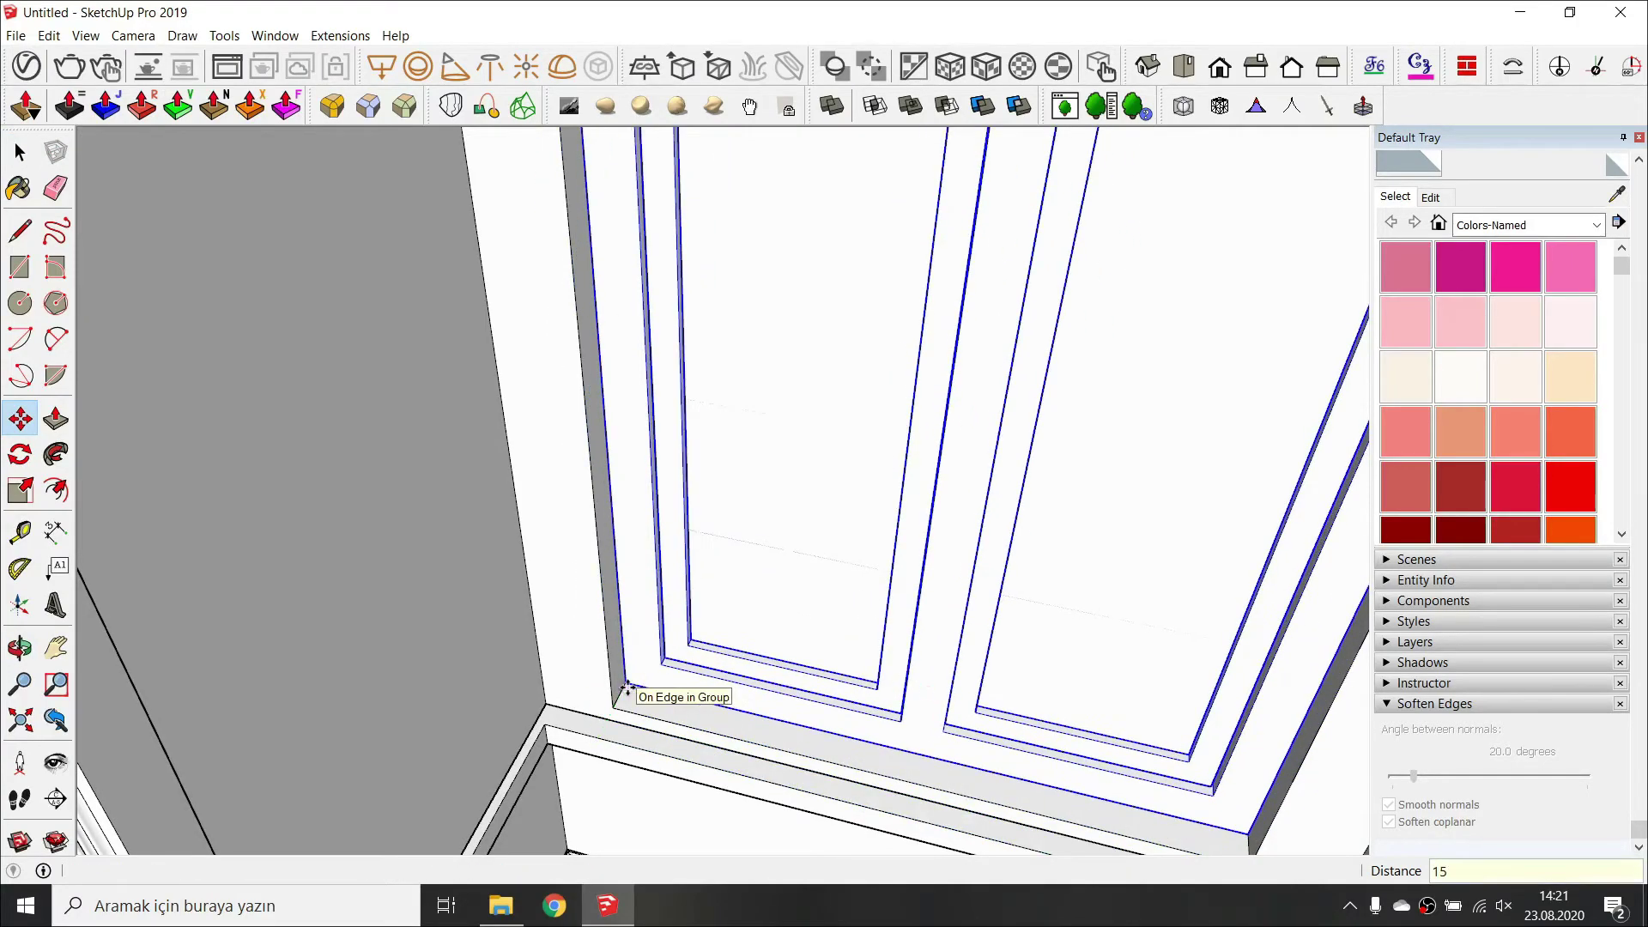
key(space)
Draw a rectangle over the left half of the window opening, from its upper-left corner to the middle of its lower edge.
scroll(661, 654, down, 5)
middle_drag(691, 627, 773, 418)
key(space)
scroll(732, 487, up, 2)
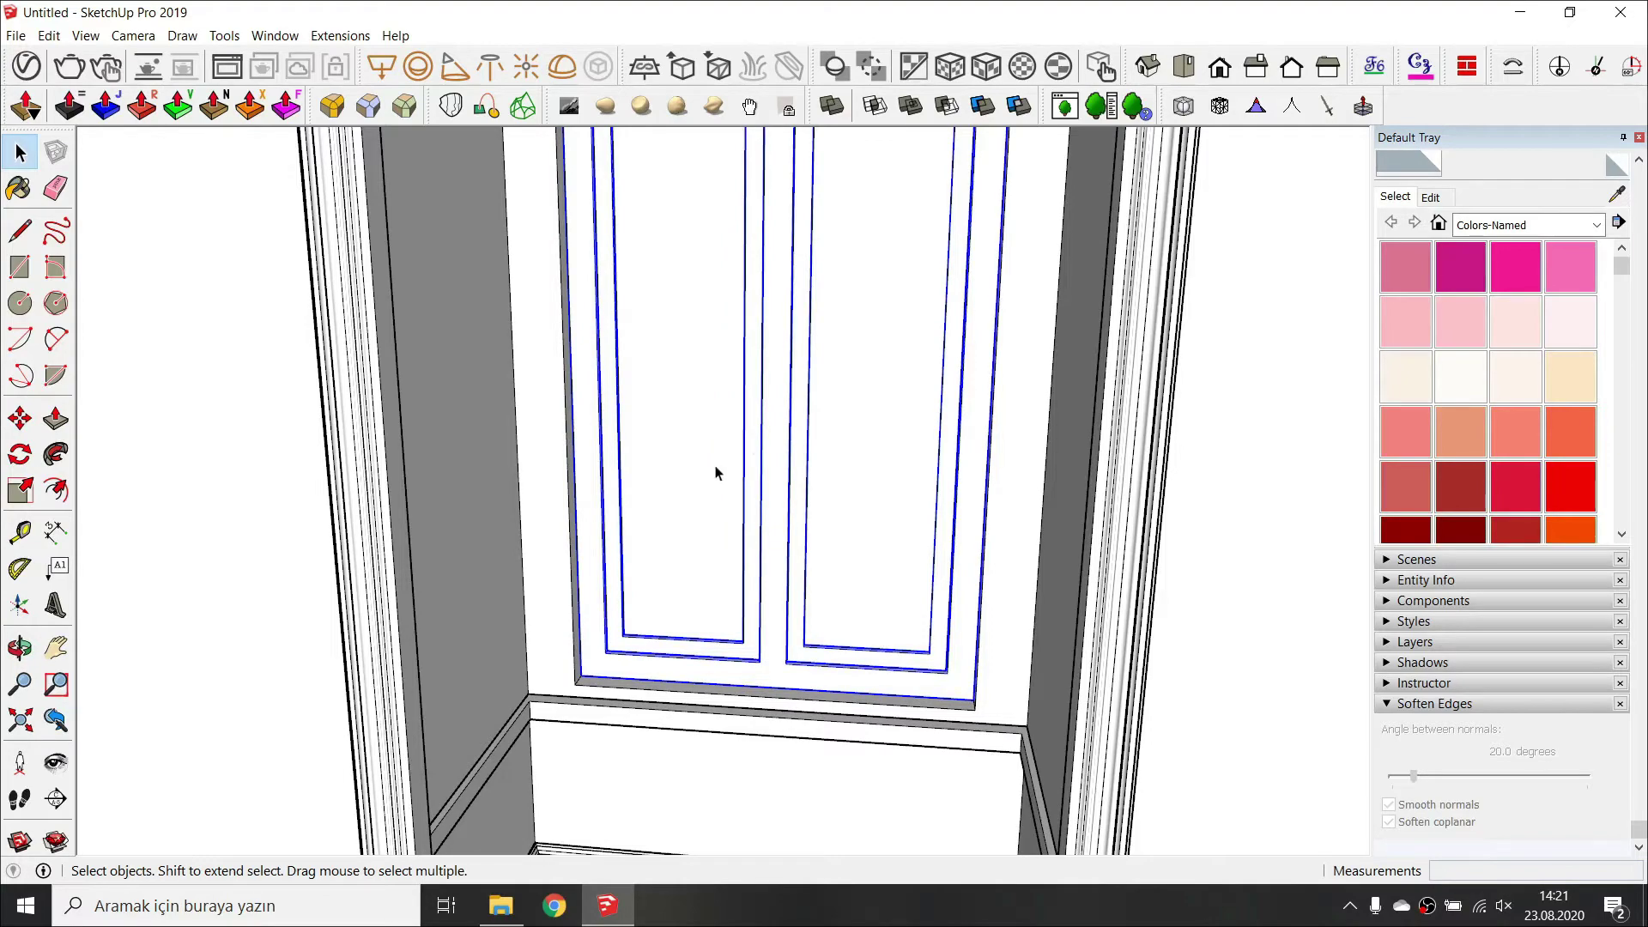
middle_drag(717, 472, 838, 509)
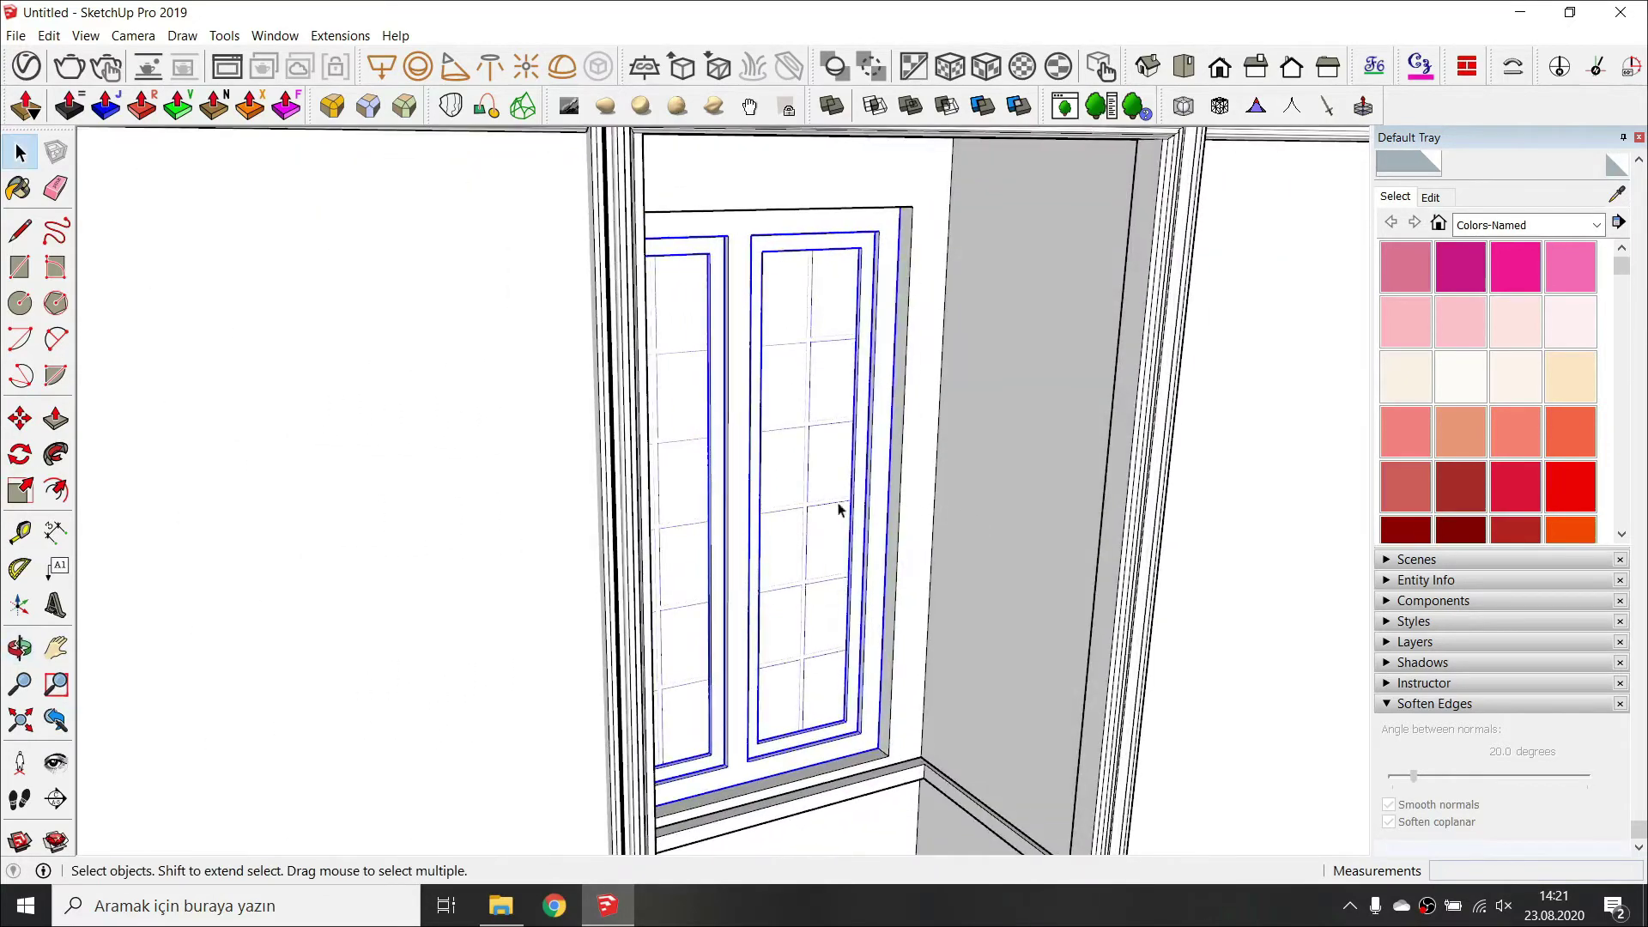
scroll(778, 403, down, 1)
scroll(558, 236, up, 10)
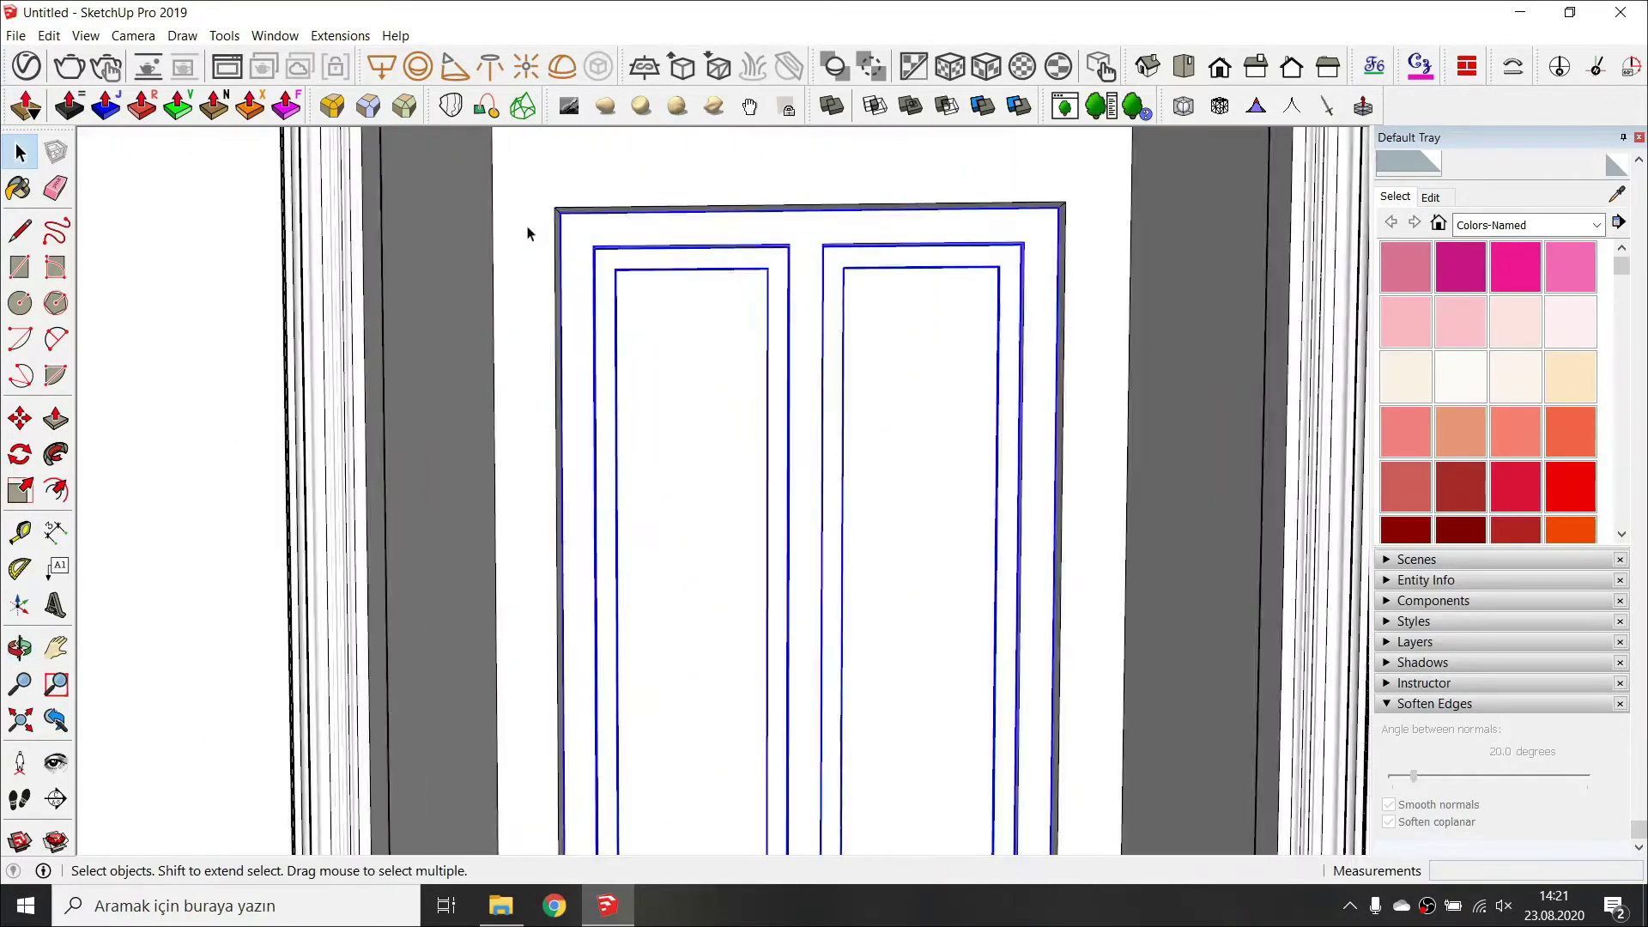
key(r)
scroll(533, 200, down, 3)
click(526, 158)
scroll(596, 309, down, 2)
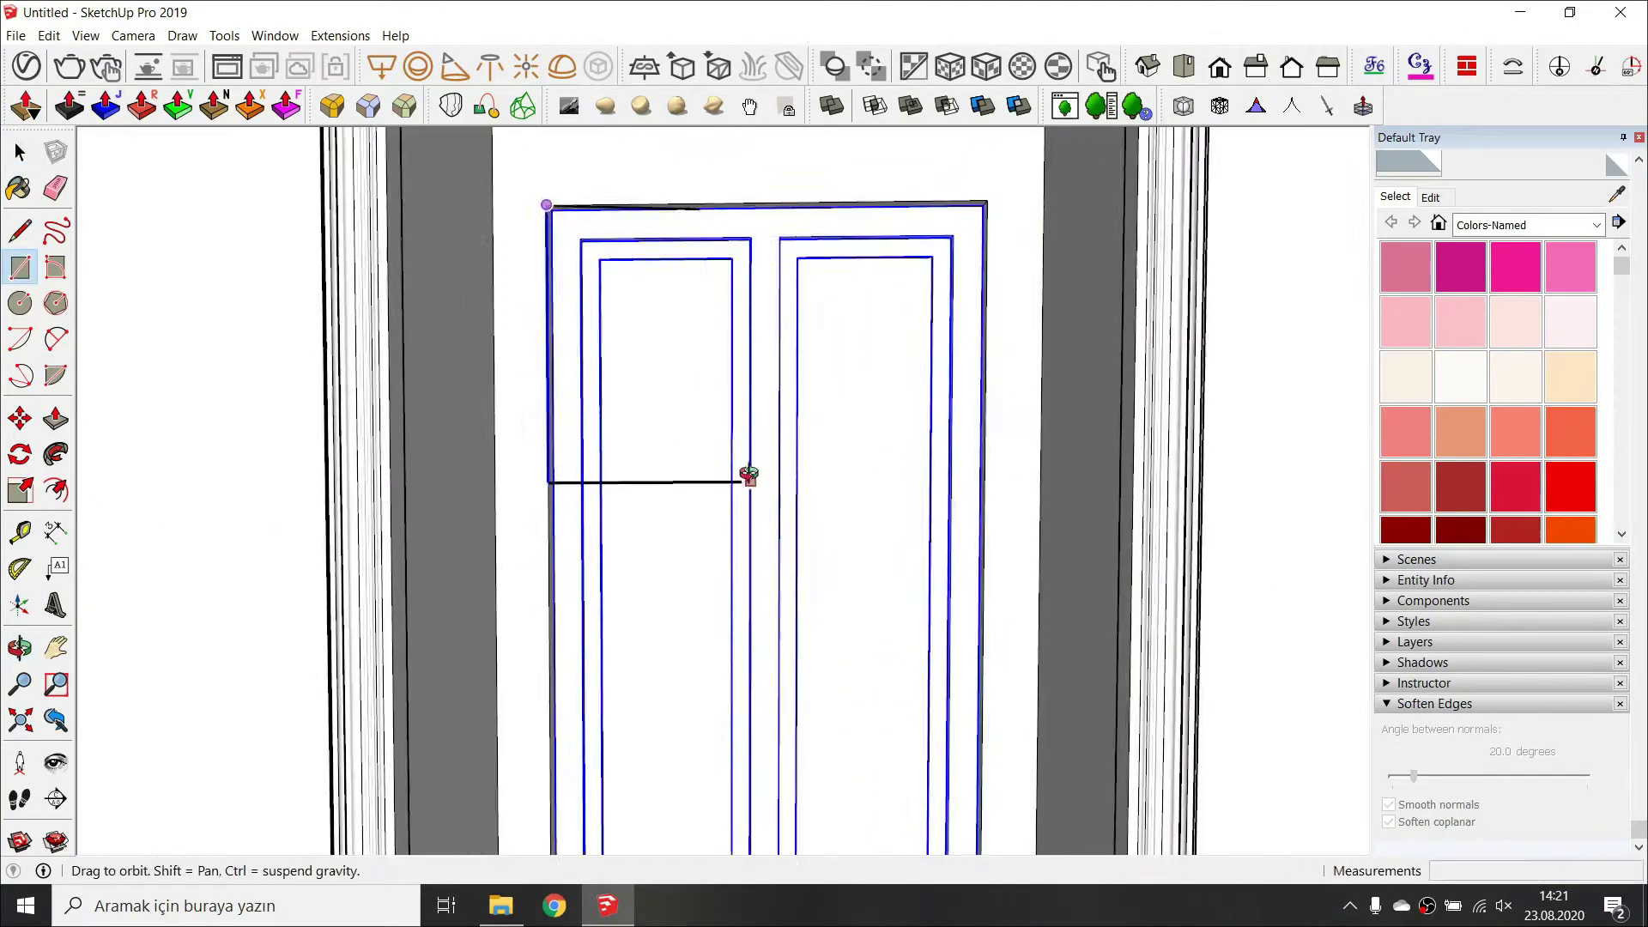
shift+middle_drag(746, 478, 692, 262)
click(710, 707)
Offset the new rectangle's outline inward by 10 cm.
scroll(679, 641, up, 2)
middle_drag(653, 567, 706, 674)
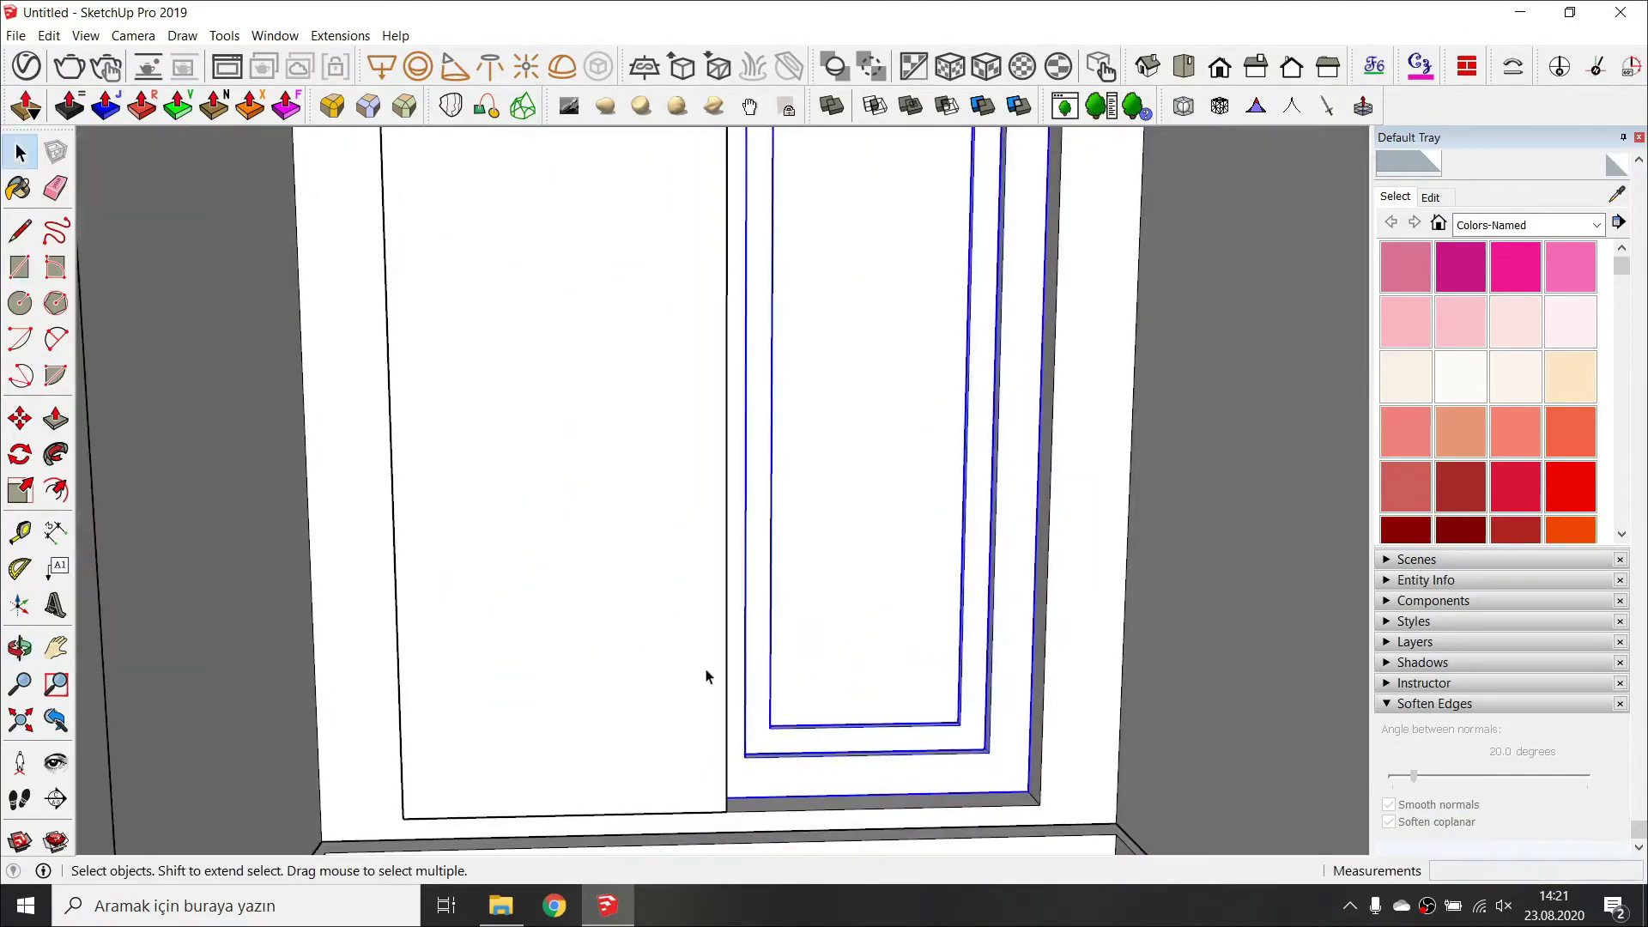
key(f)
click(725, 551)
text(10)
key(Return)
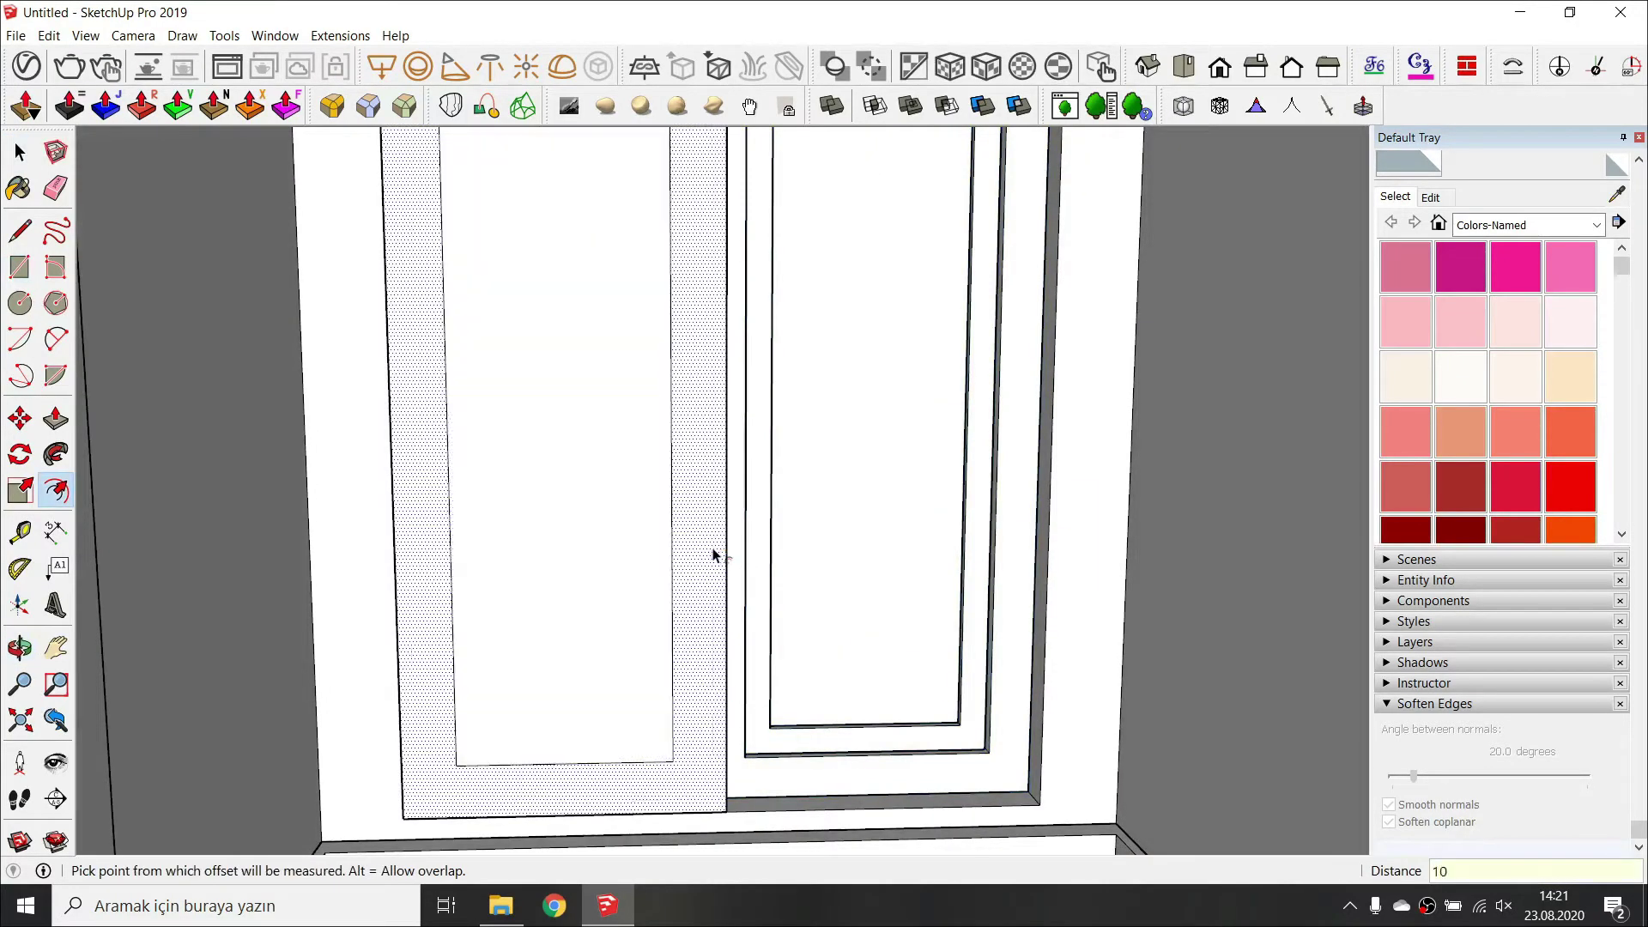
Delete the inner face of the offset rectangle, leaving a frame-shaped border over the left half of the window.
key(space)
scroll(709, 556, up, 2)
click(659, 755)
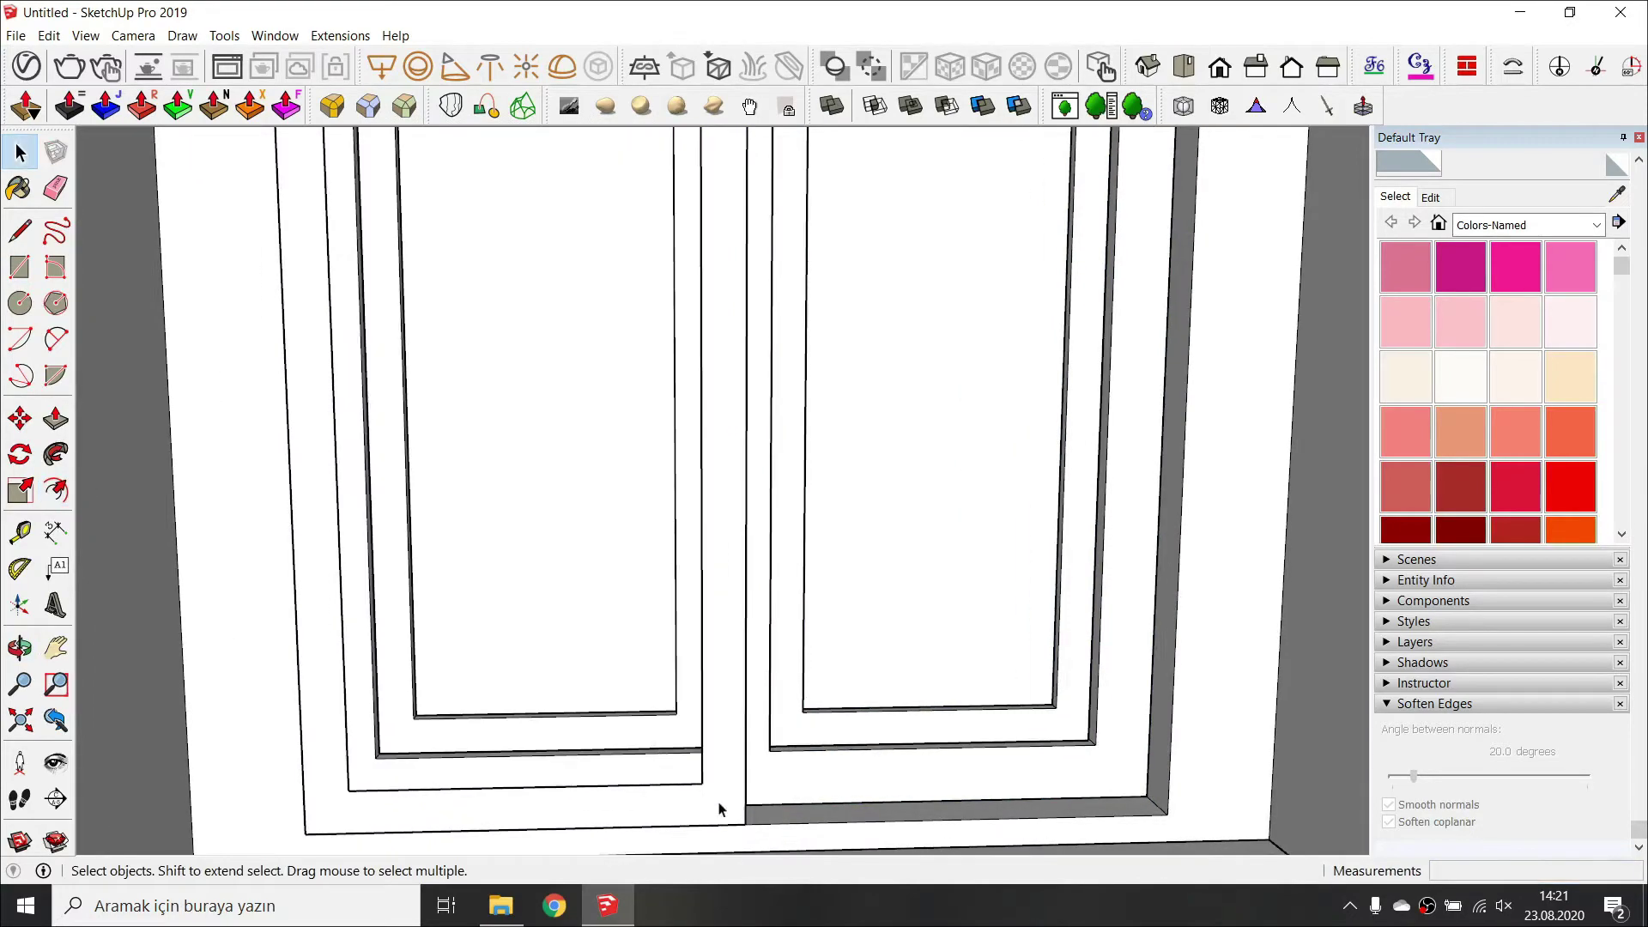
Draw diagonal mitre lines across the lower and upper corners of the frame border.
middle_drag(717, 809, 630, 815)
click(725, 799)
scroll(726, 799, down, 2)
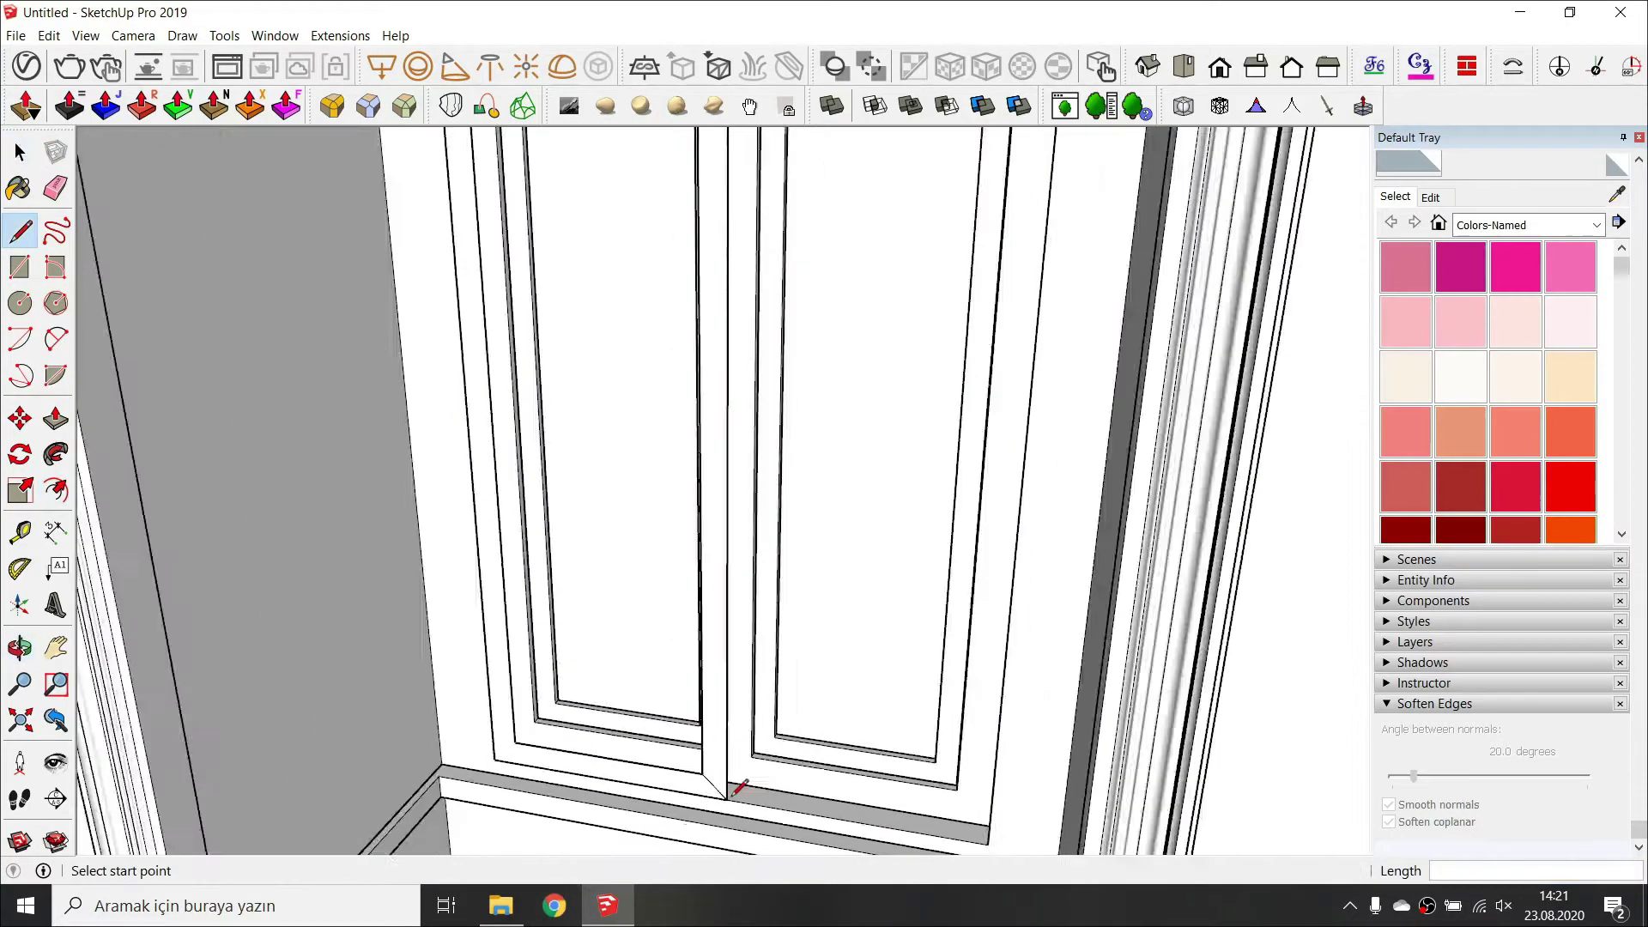
click(532, 765)
scroll(532, 765, down, 3)
middle_drag(618, 746, 749, 391)
scroll(749, 390, up, 4)
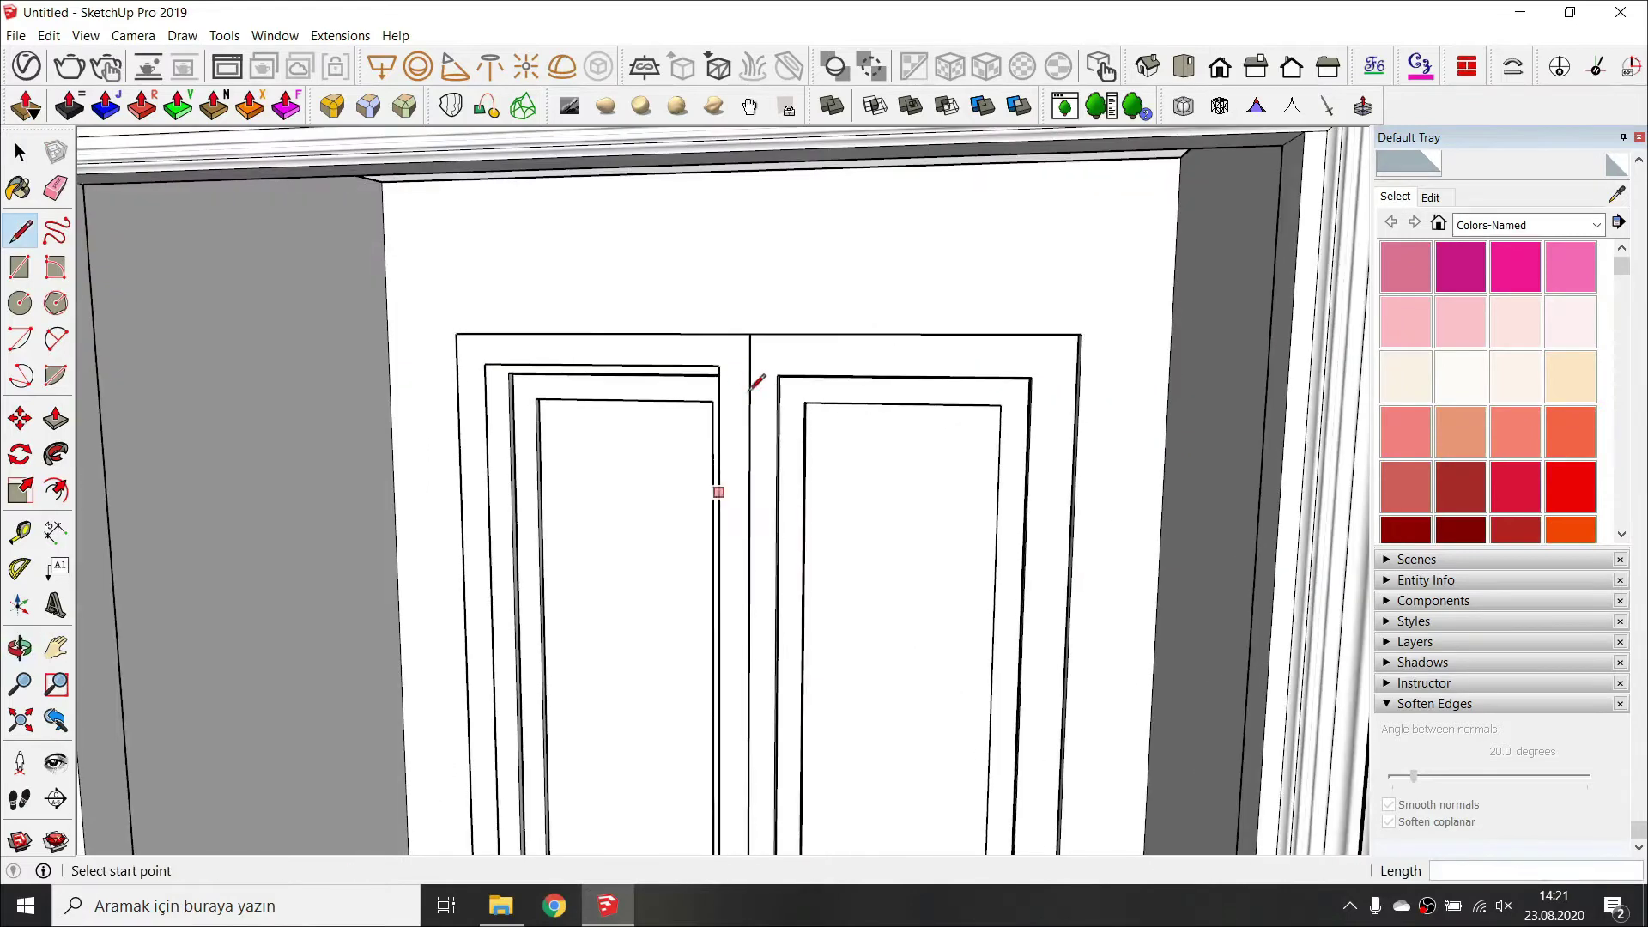
key(space)
Turn the mitred frame into one object, open it for editing and hide the rest of the model.
triple_click(636, 360)
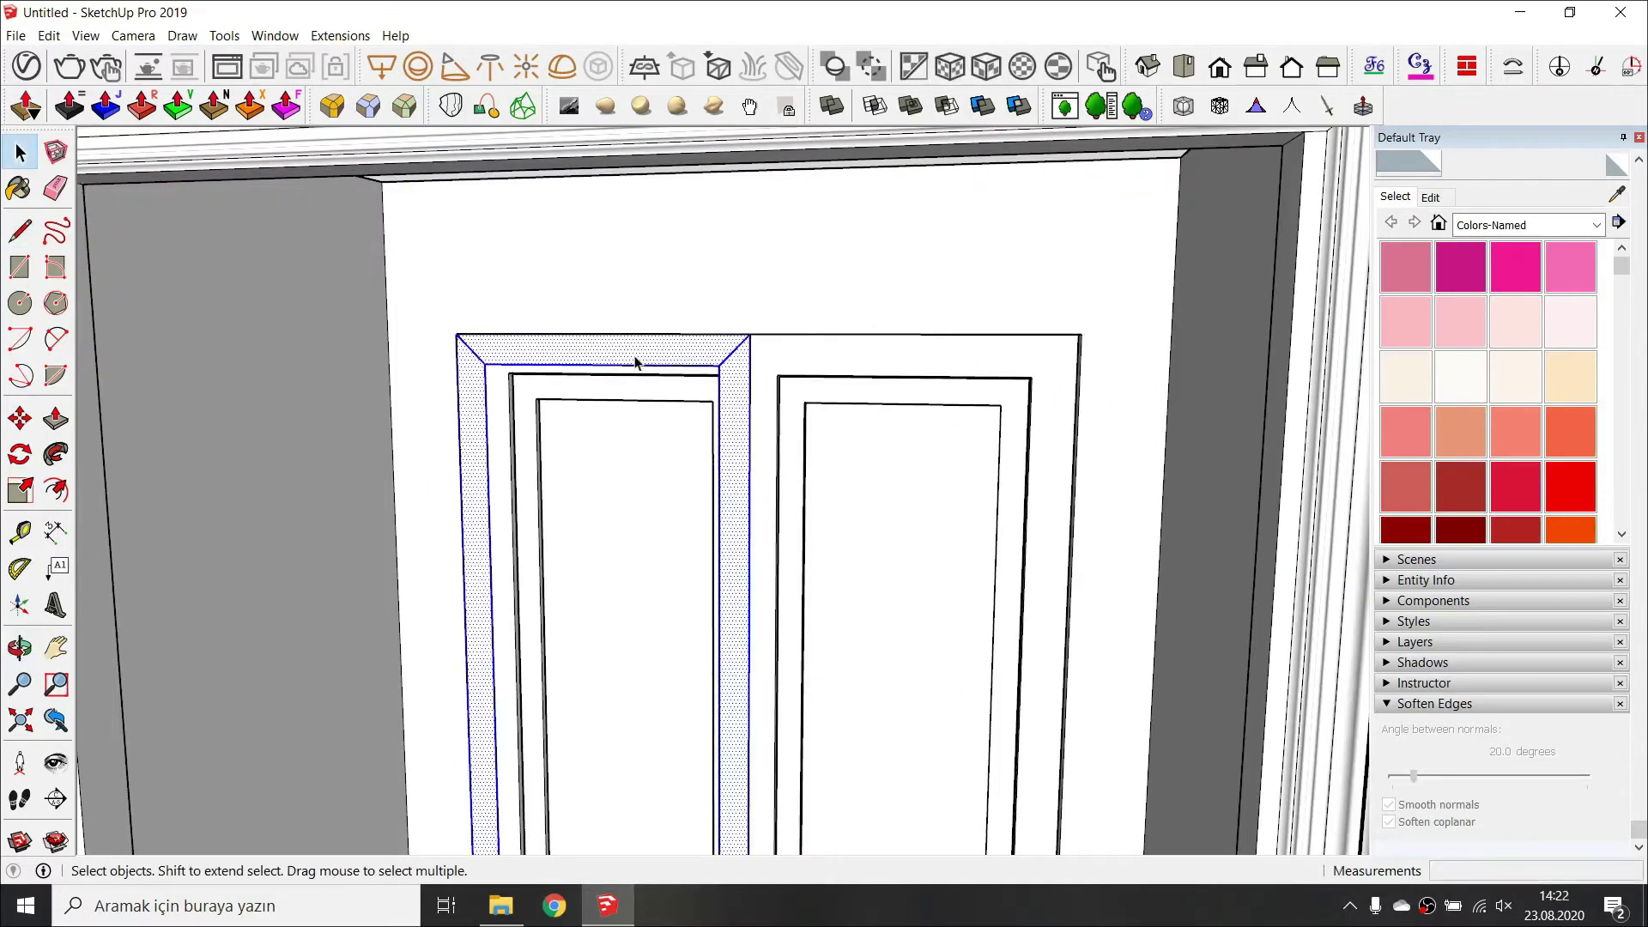
key(g)
double_click(635, 360)
key(h)
middle_drag(636, 361, 617, 355)
drag(617, 355, 567, 375)
key(space)
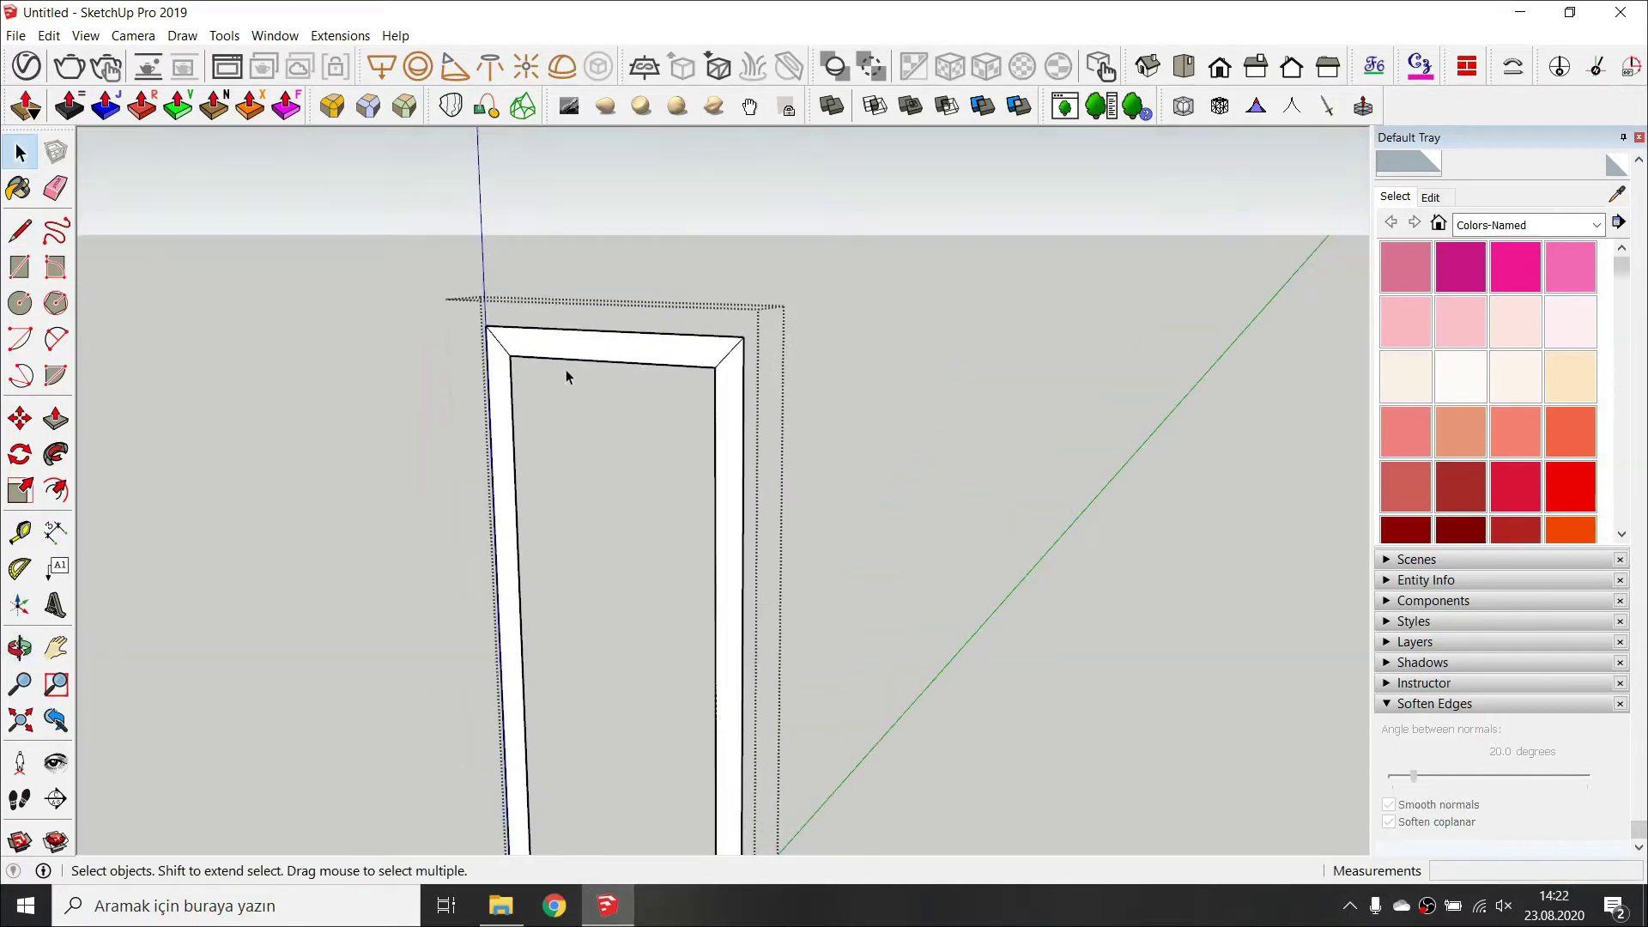
Group the mitred frame pieces separately as two stiles, a top rail and a bottom rail.
key(g)
double_click(732, 401)
key(g)
scroll(732, 401, down, 2)
shift+middle_drag(682, 806, 709, 544)
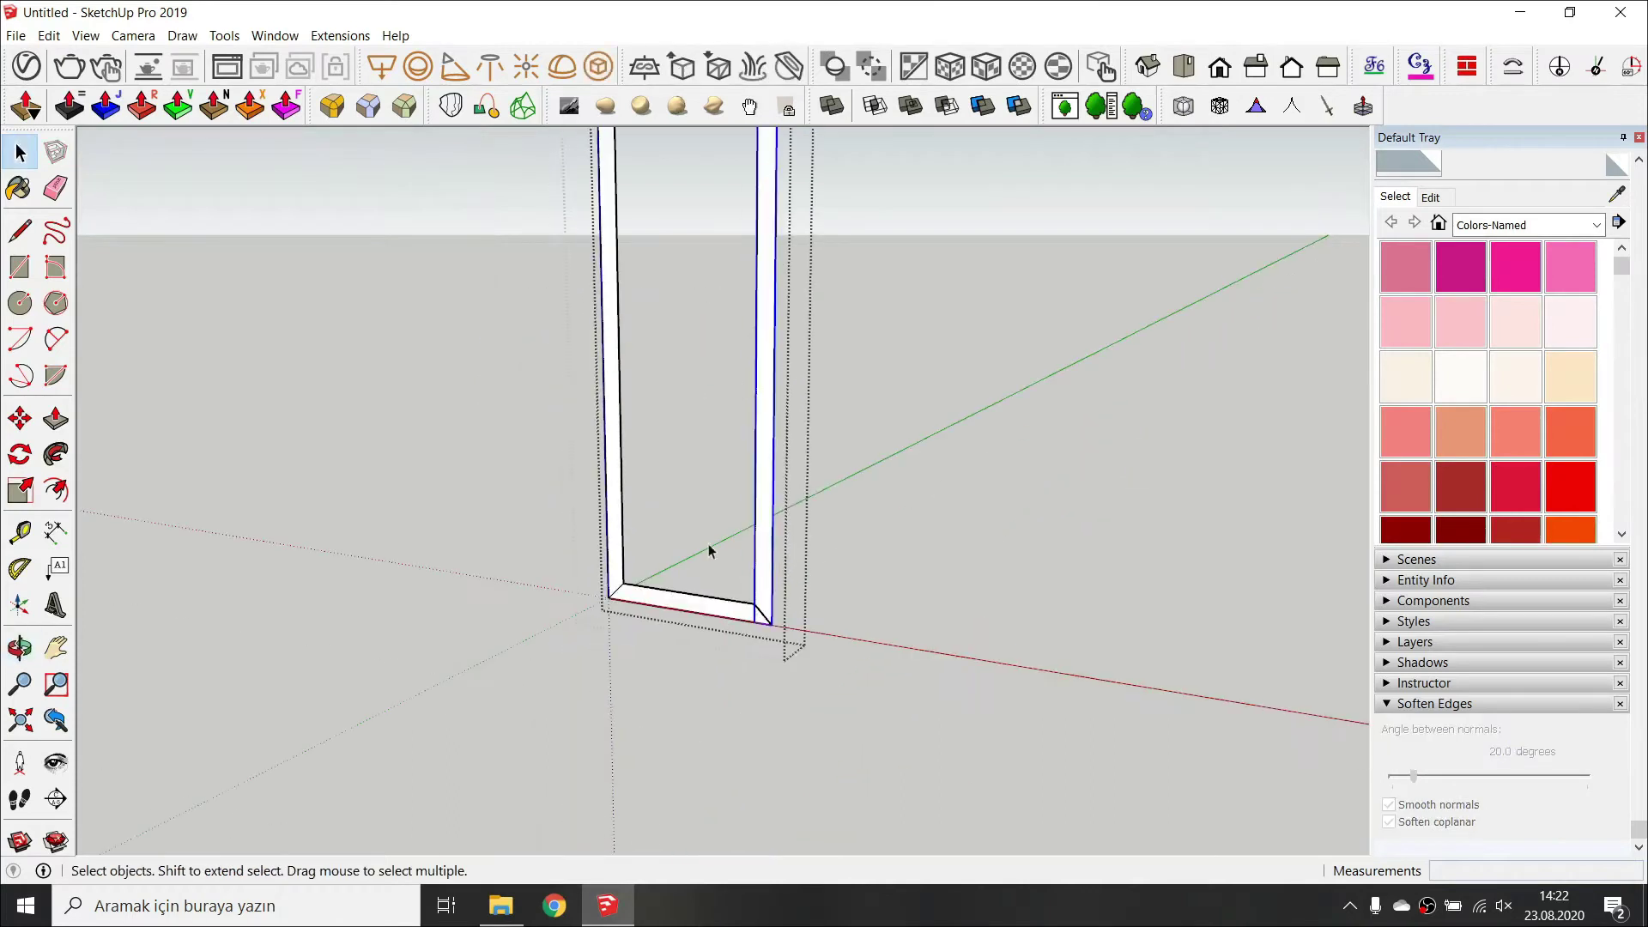
Extrude the top rail of the frame with Push/Pull inside its own group.
middle_drag(617, 521, 594, 485)
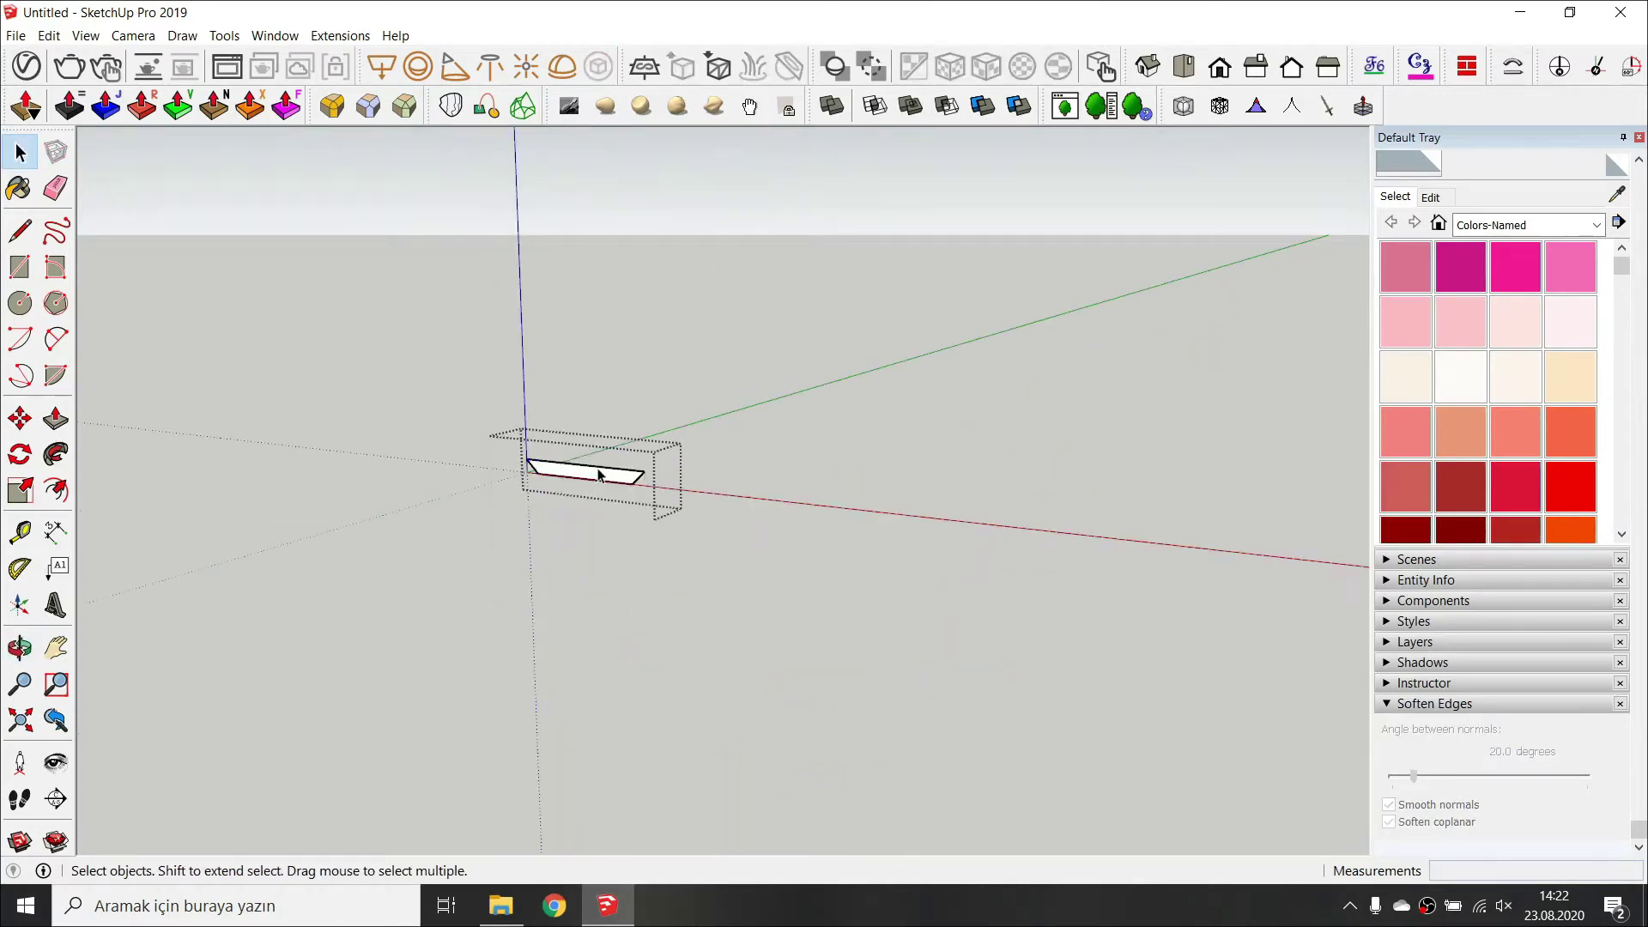
key(p)
key(space)
key(Escape)
scroll(648, 500, up, 2)
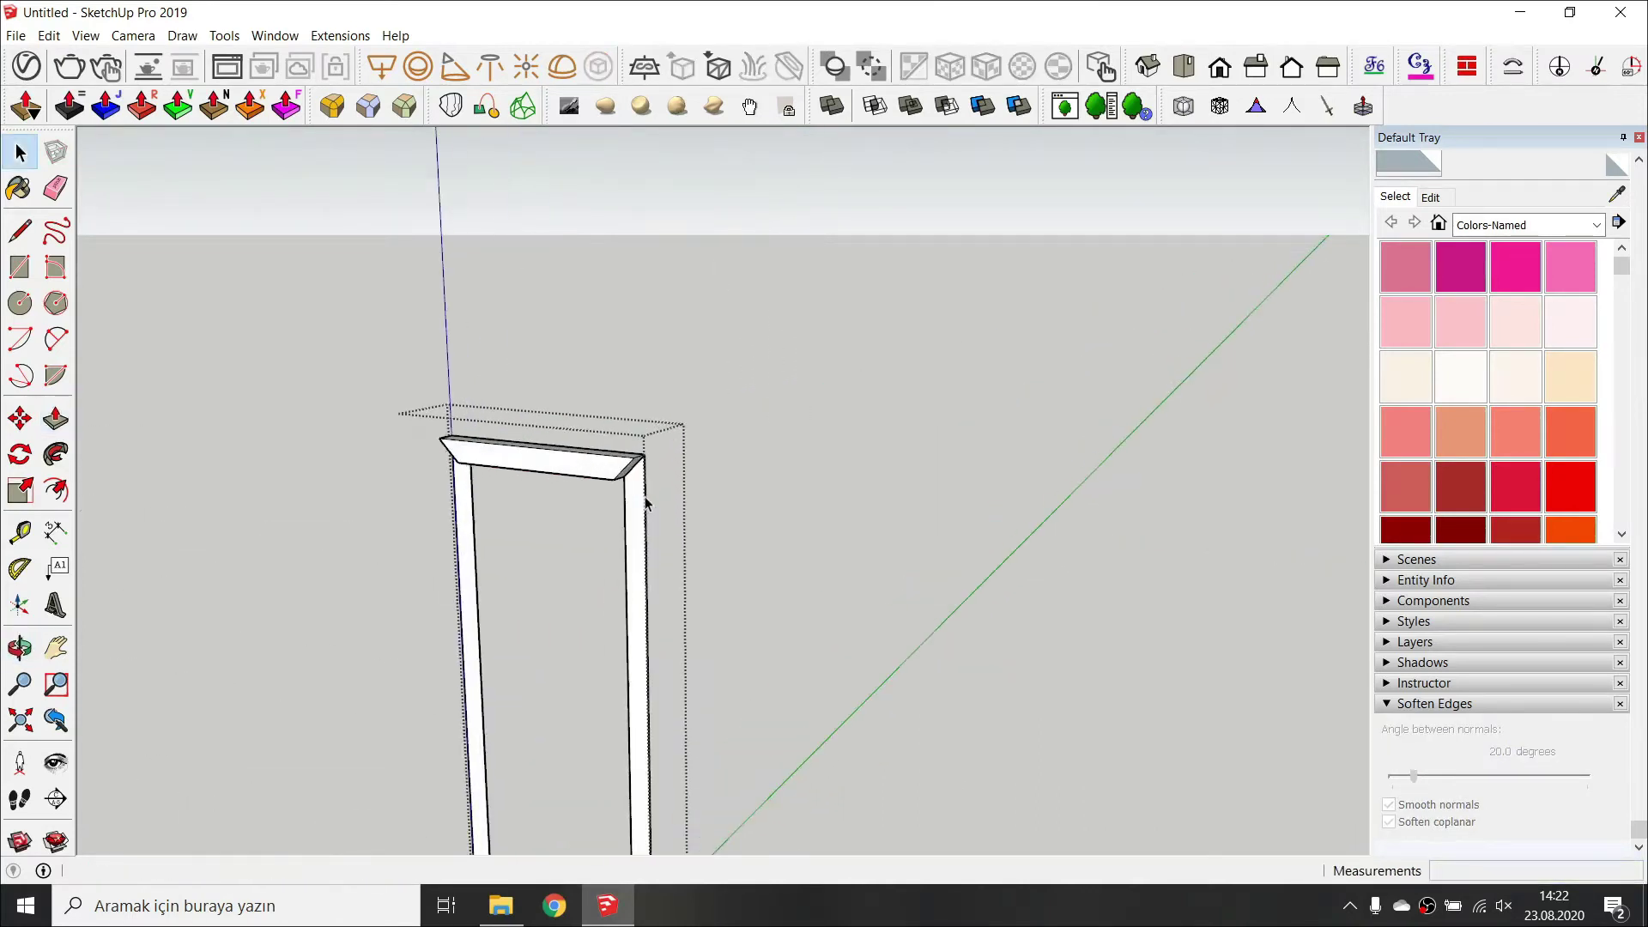
Open the right stile and extrude it with Push/Pull to match the top rail's depth.
double_click(643, 506)
key(p)
double_click(633, 521)
key(ctrl+z)
click(632, 521)
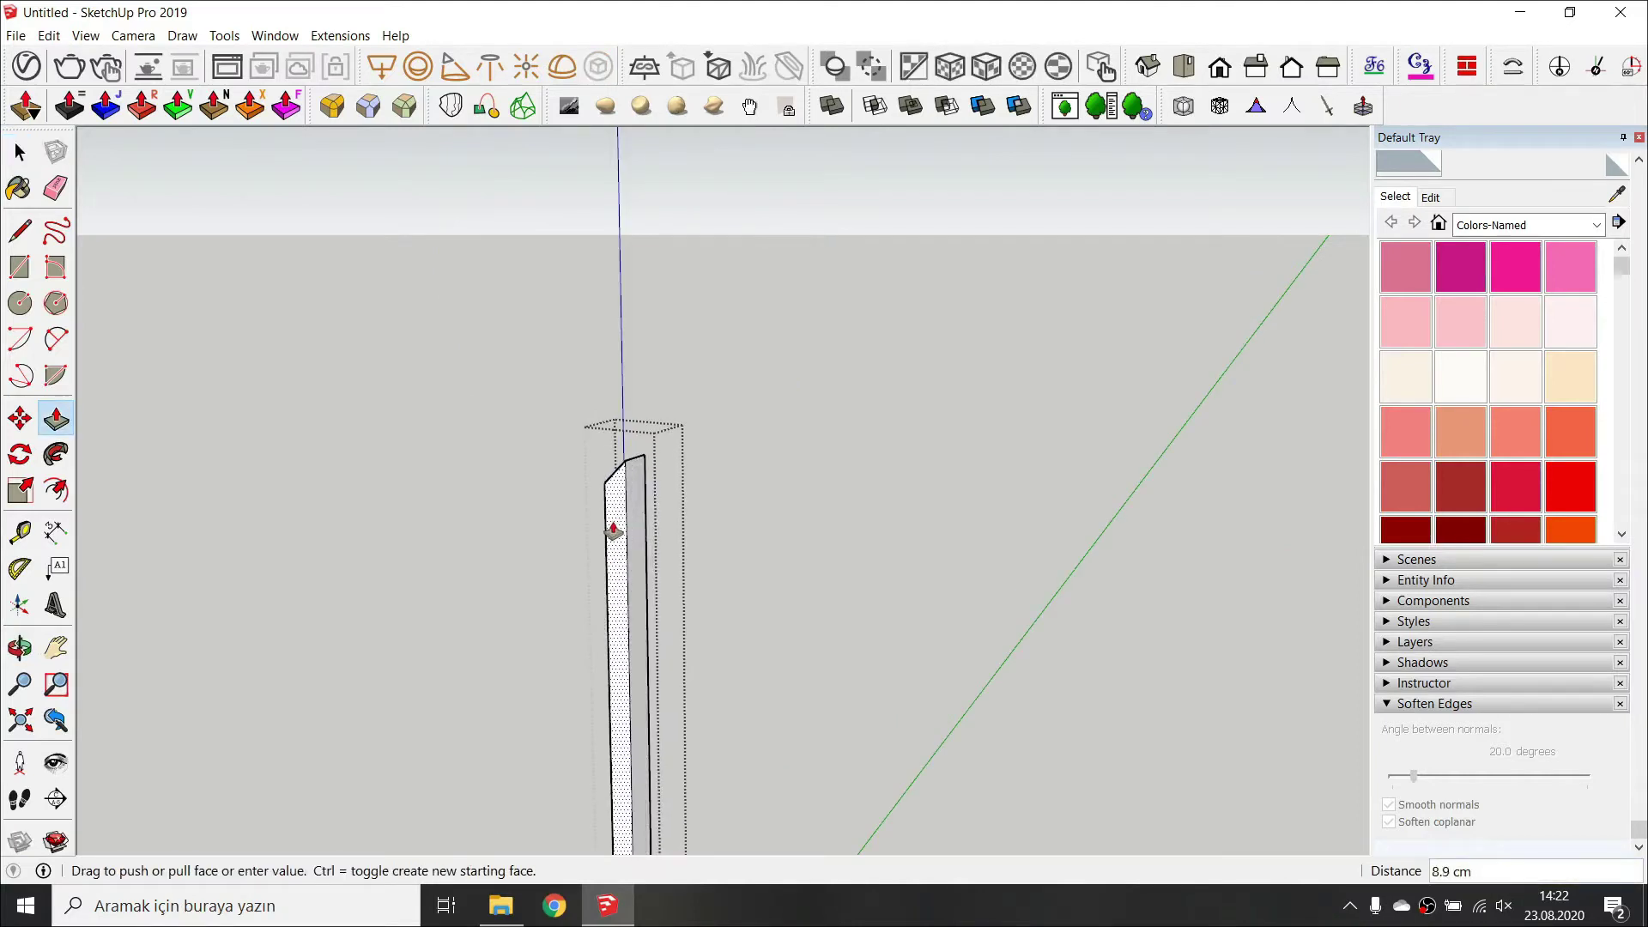
click(615, 530)
Extrude the left stile and the bottom rail to the same depth as the other frame pieces.
key(space)
click(493, 518)
double_click(467, 518)
key(p)
click(468, 523)
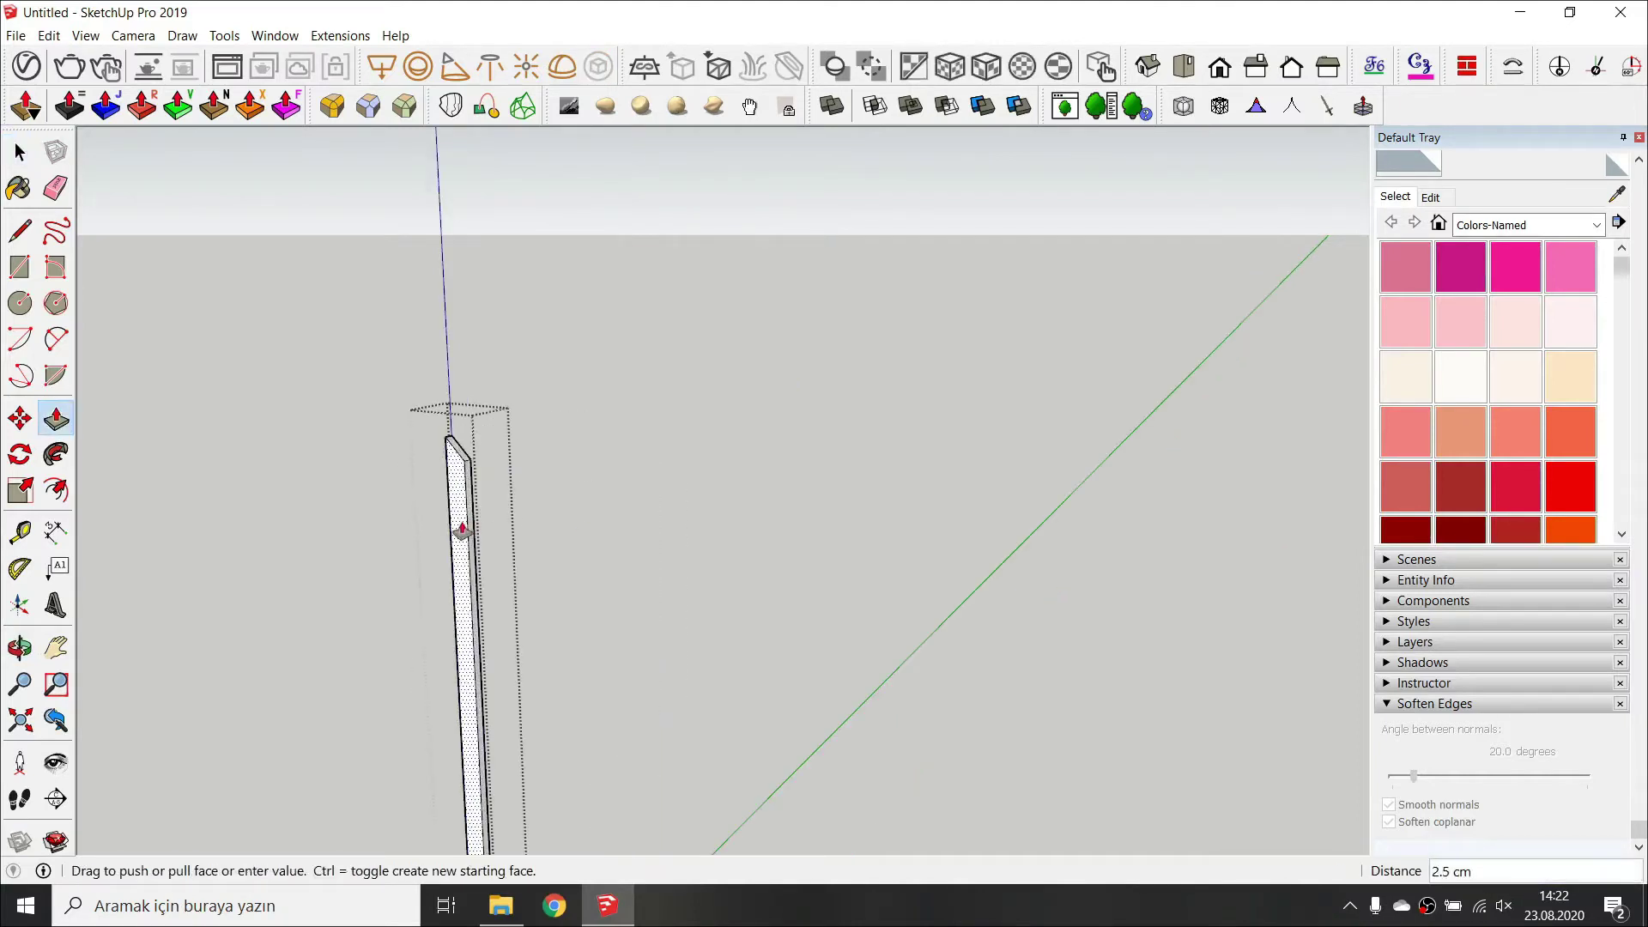
click(460, 530)
key(space)
key(Escape)
shift+middle_drag(459, 532, 471, 34)
click(557, 632)
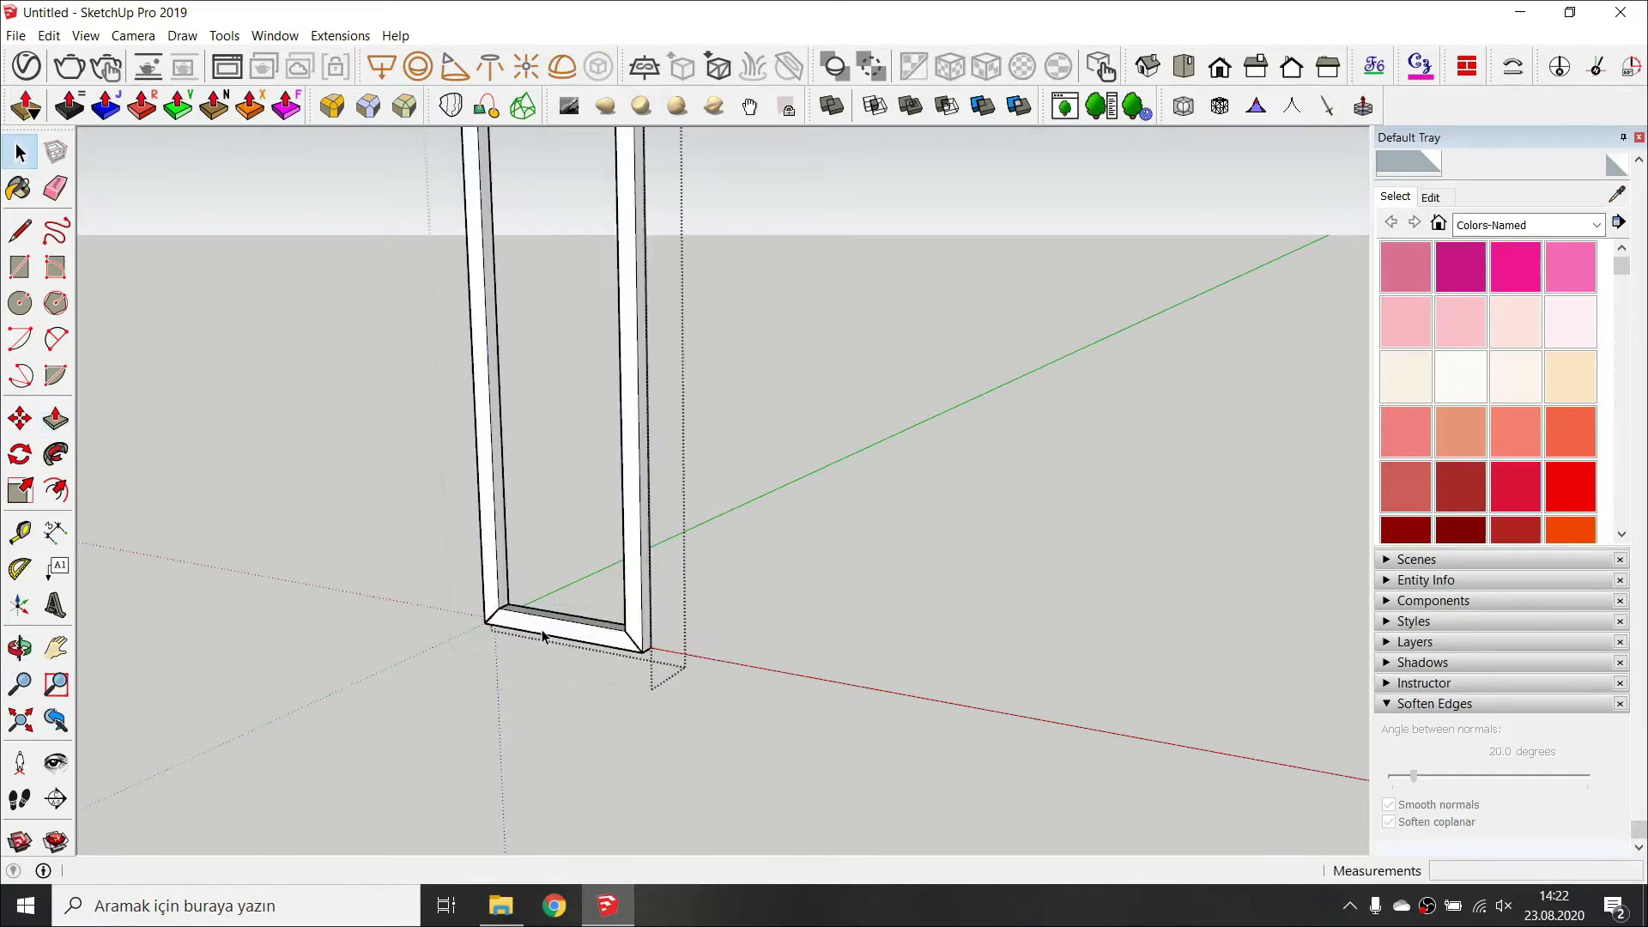
Draw a diagonal line on the left stile's inner side, from its back lower corner up to the front edge.
scroll(542, 636, up, 10)
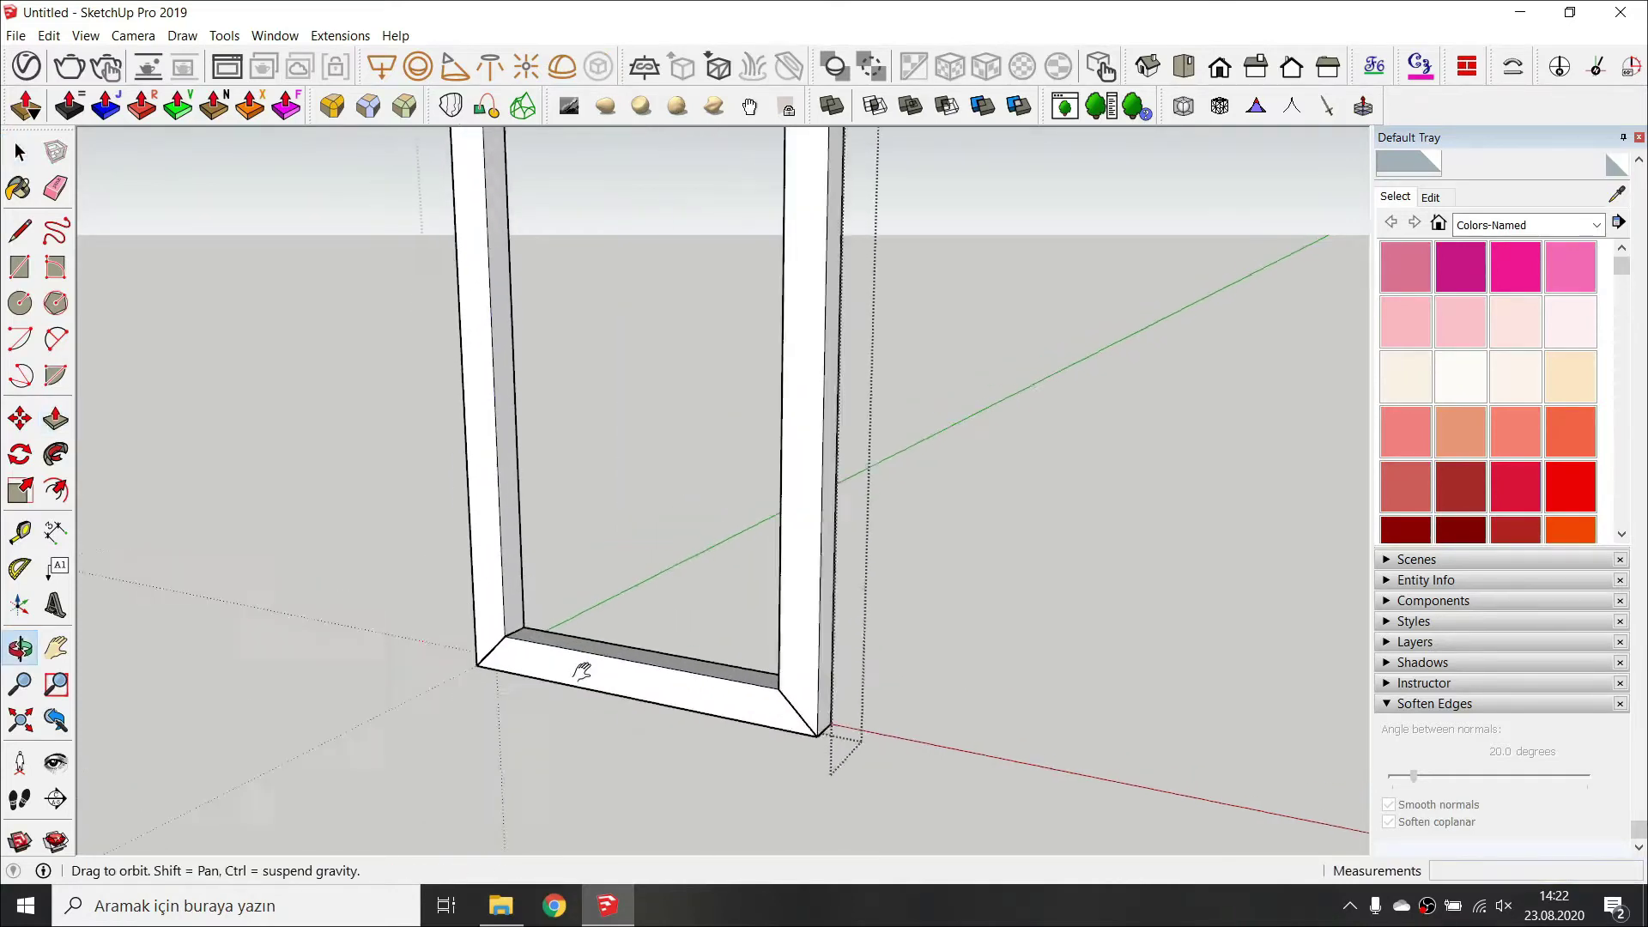
middle_drag(474, 647, 525, 674)
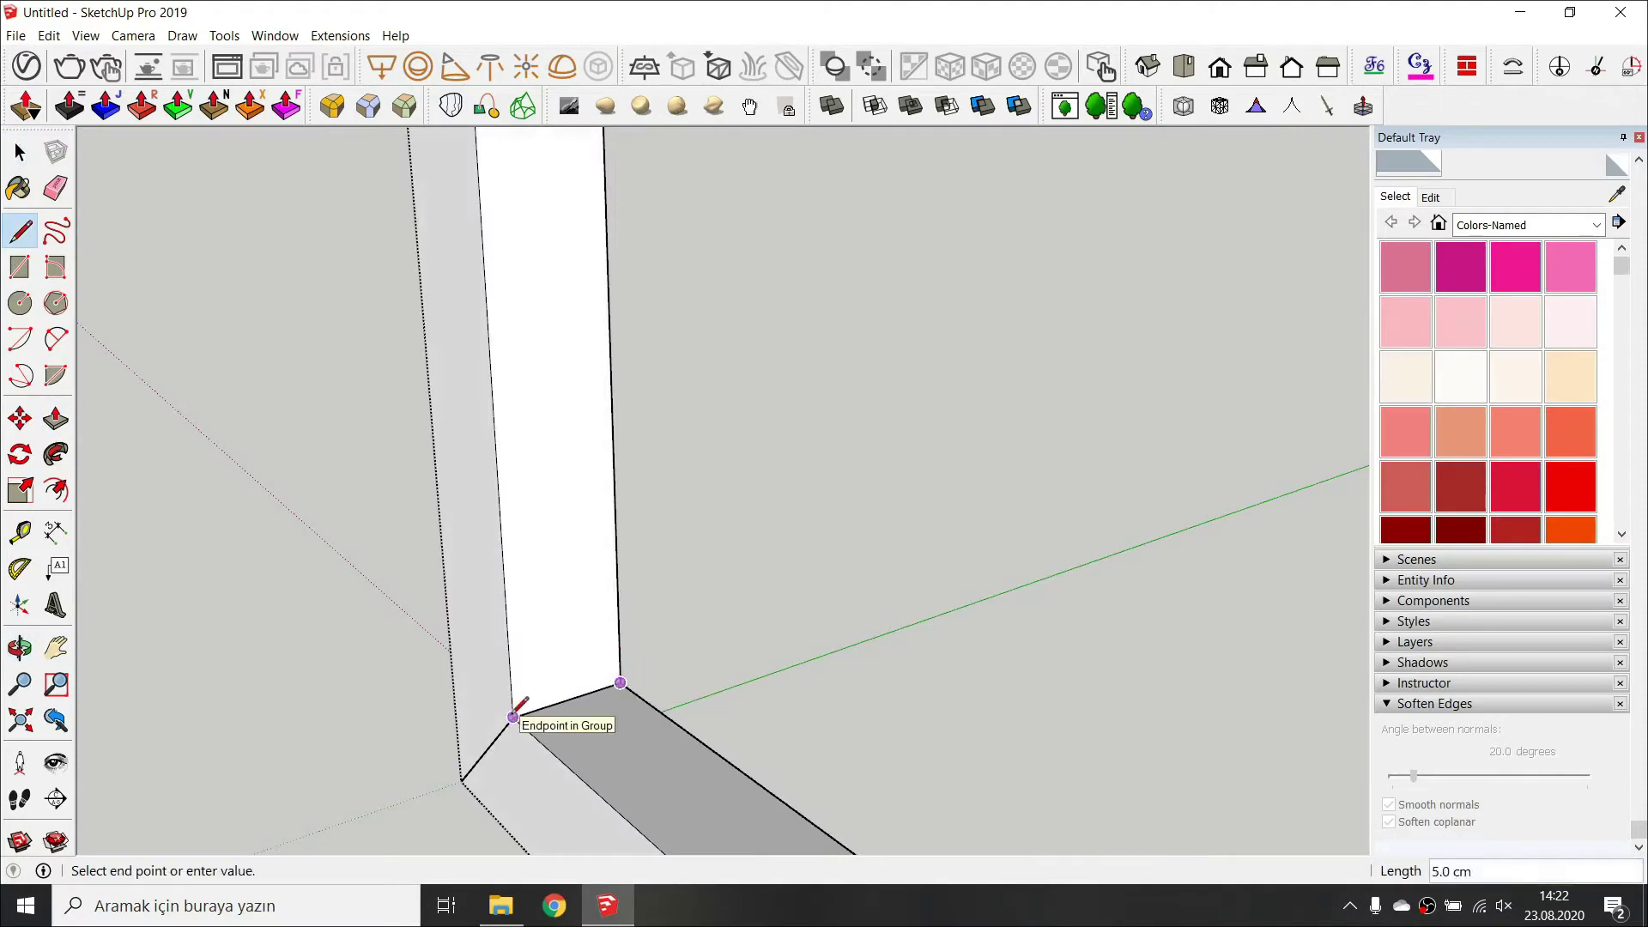
click(514, 667)
key(space)
scroll(539, 635, up, 2)
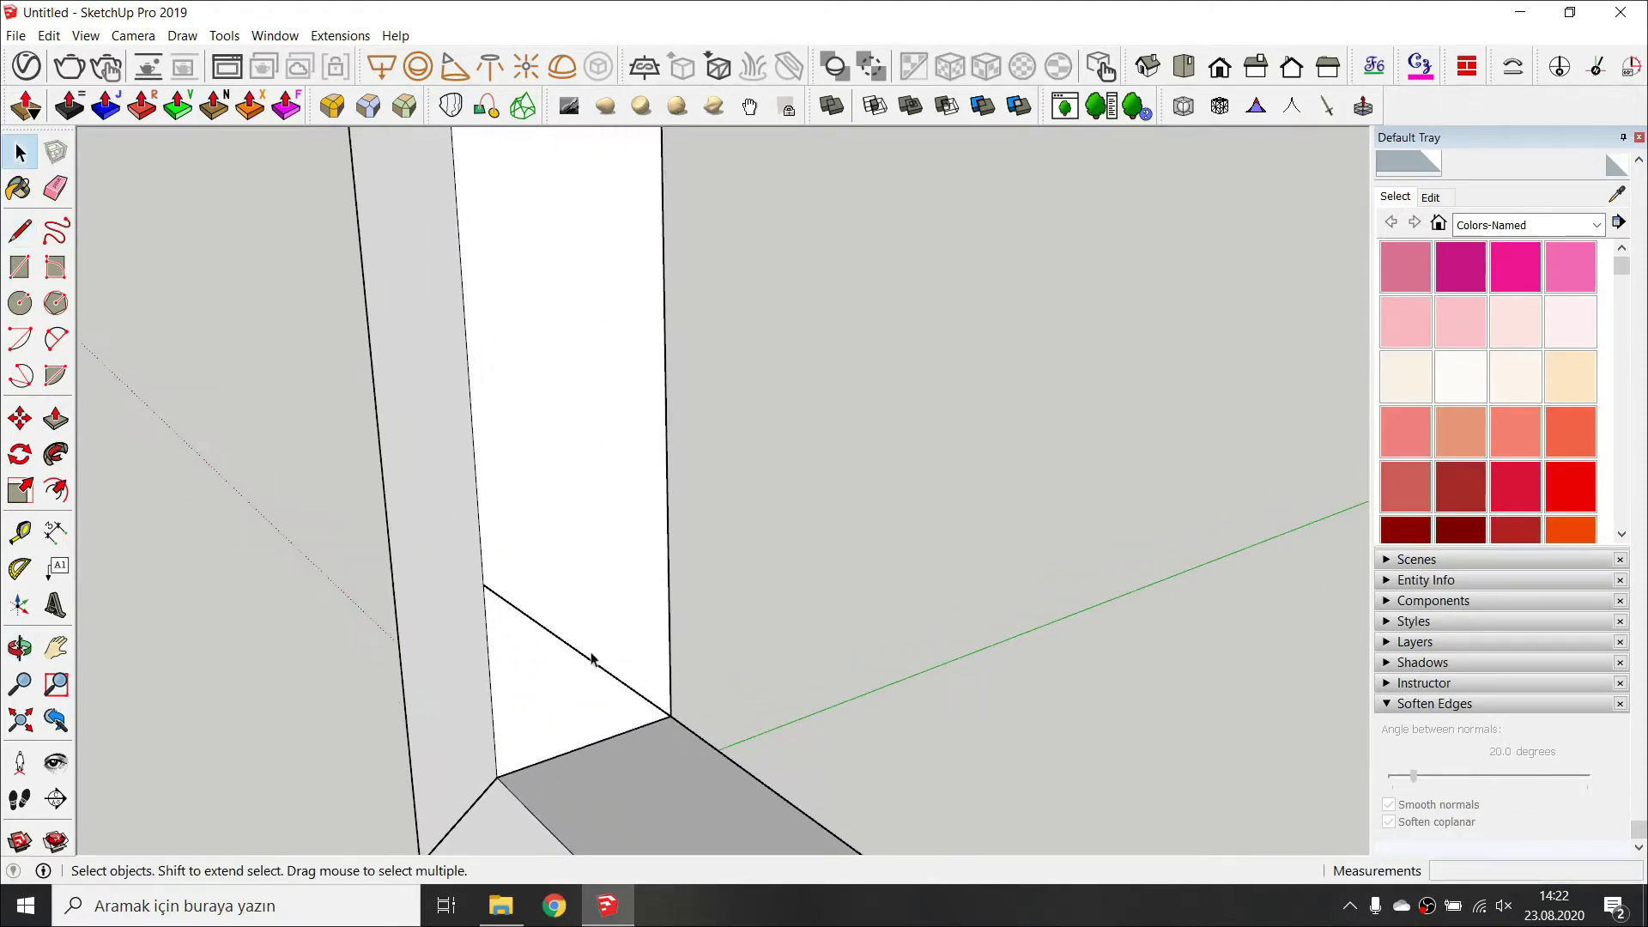
Copy the diagonal line 0.8 cm upward and close both ends with short perpendicular lines to form a slat profile.
key(ctrl)
click(484, 586)
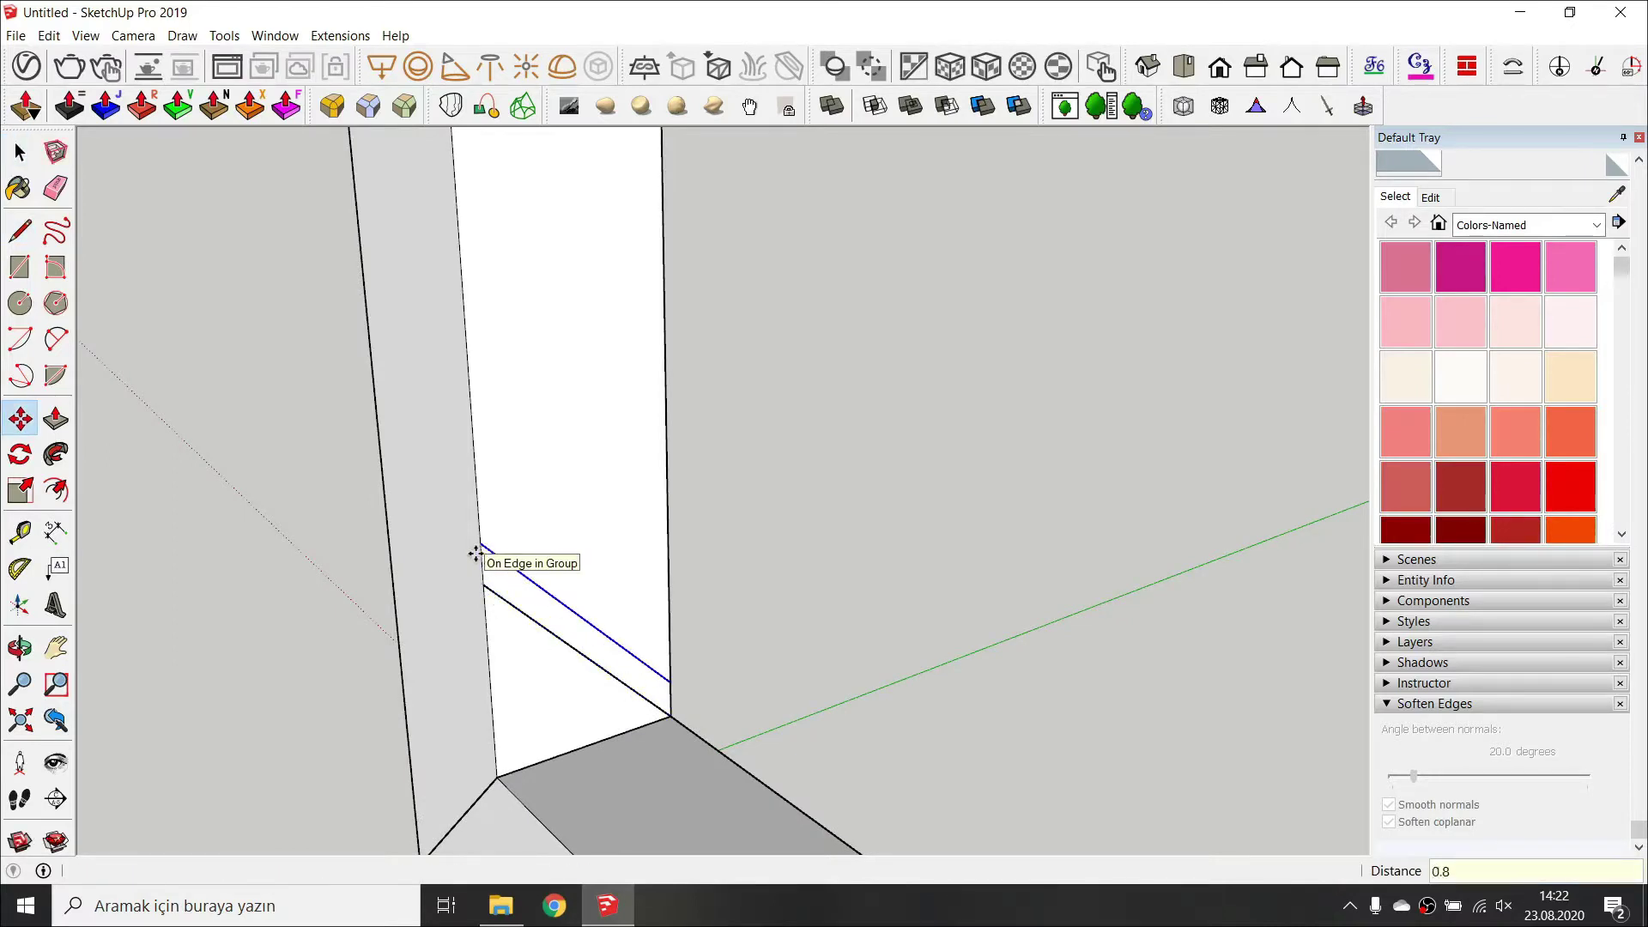
key(l)
click(484, 584)
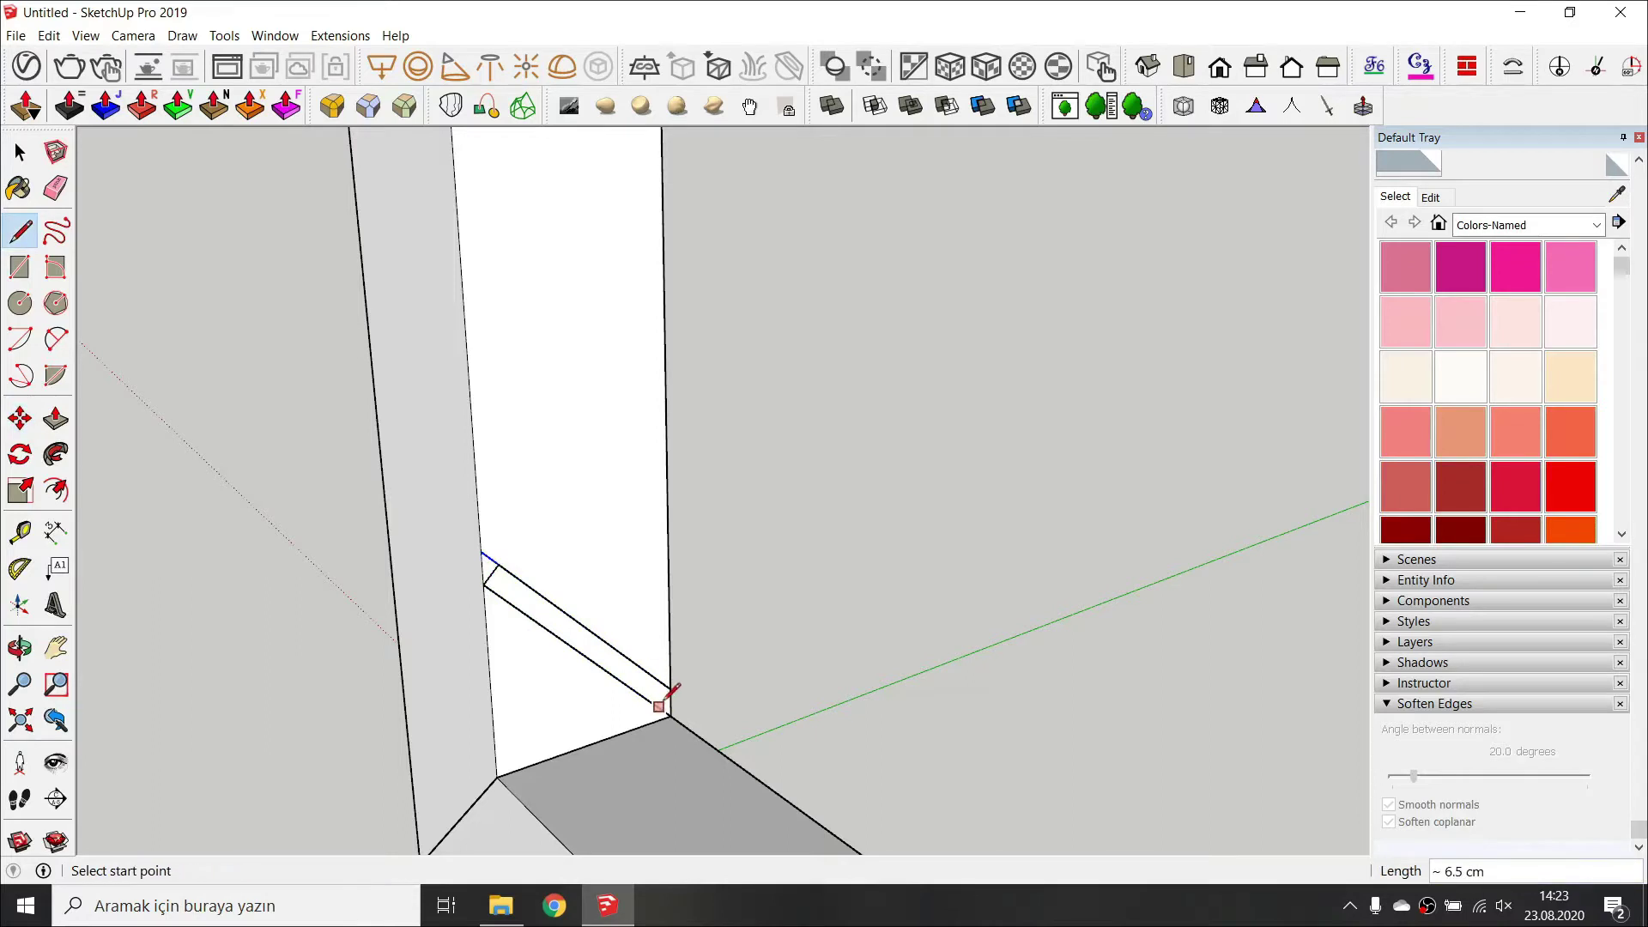
scroll(667, 688, up, 3)
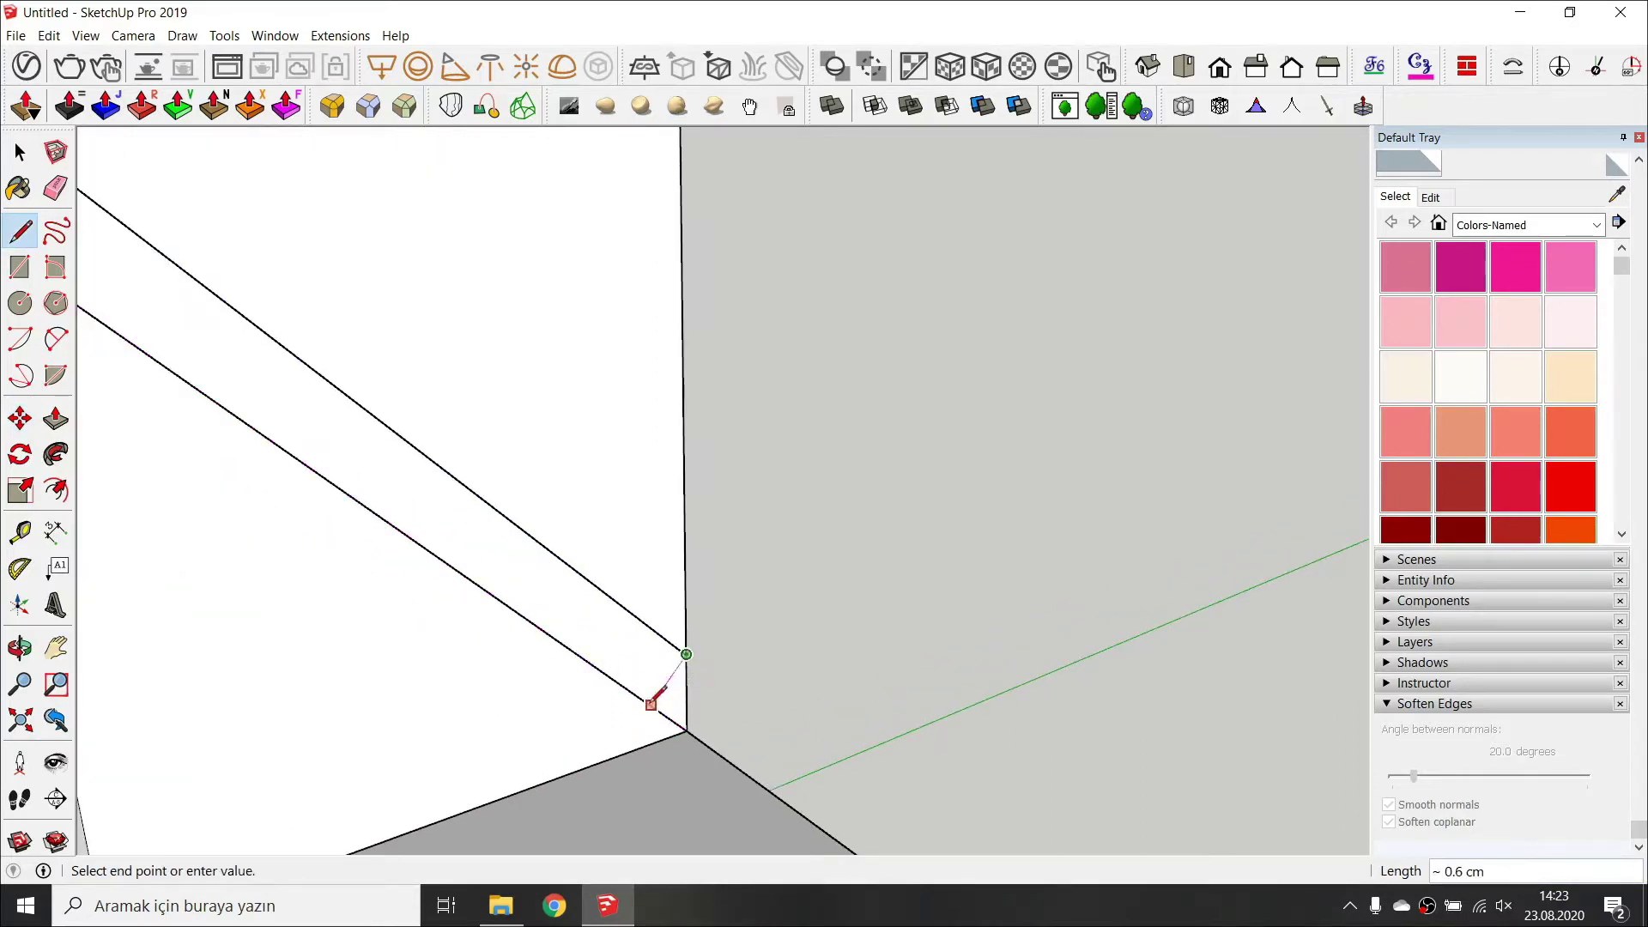
click(652, 704)
Erase the excess line ends around the slat profile and make the profile a component.
key(e)
middle_drag(666, 705, 401, 493)
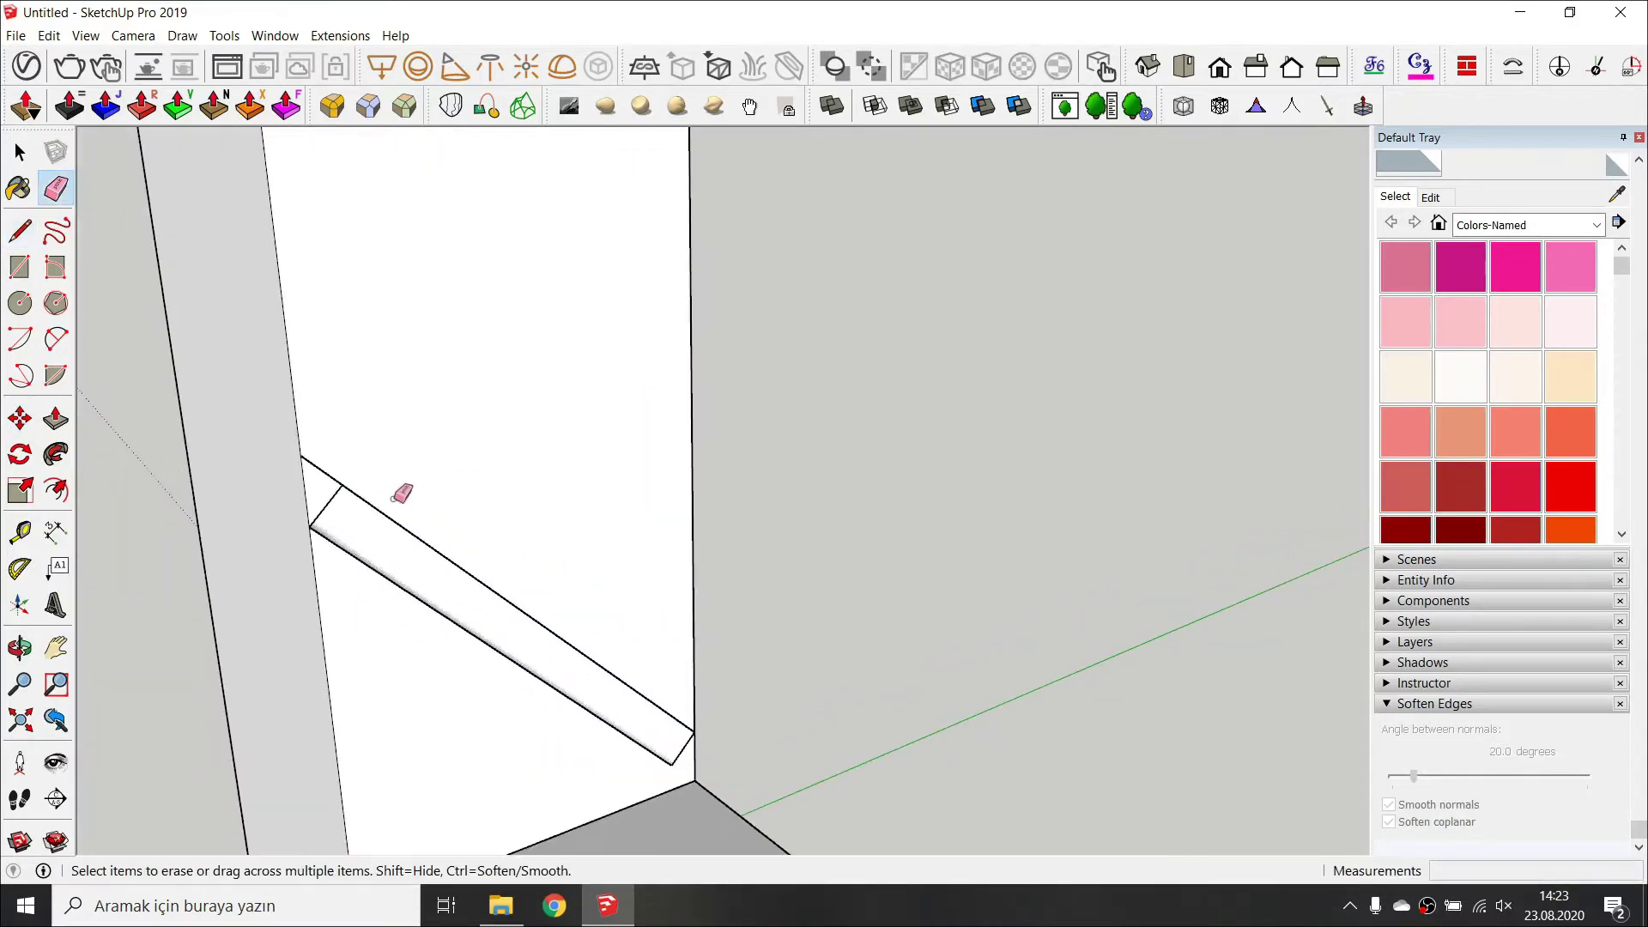
right_click(429, 570)
click(481, 283)
click(846, 670)
Copy the slat profile component from the bottom of the left stile to its upper inner corner.
scroll(839, 670, down, 3)
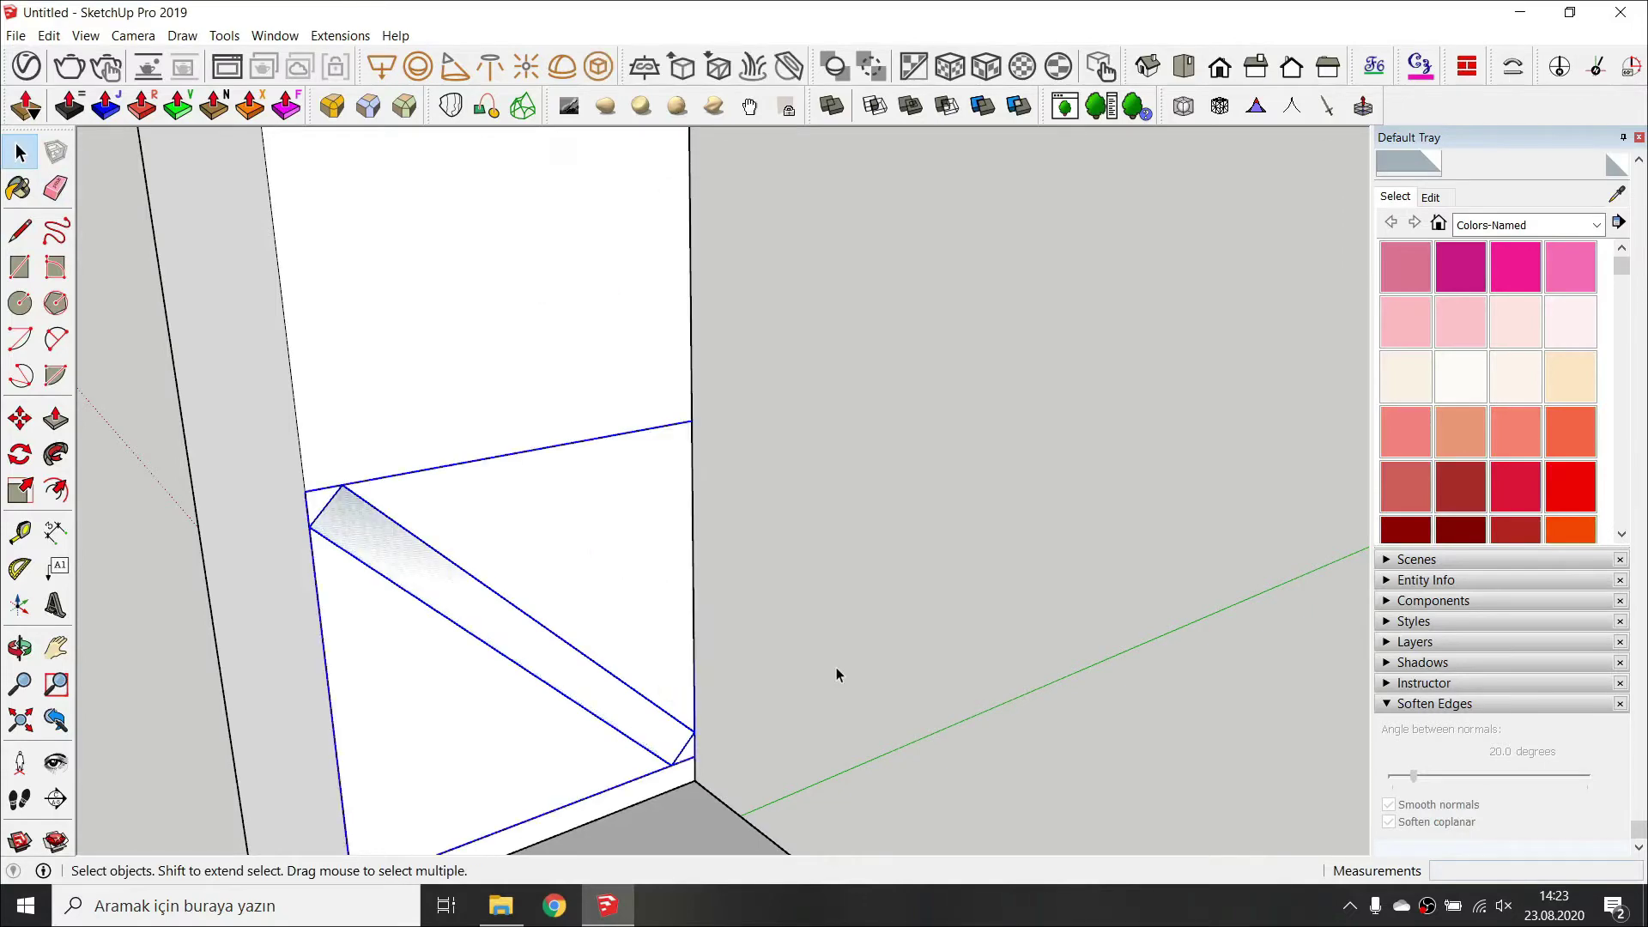
scroll(686, 695, down, 3)
scroll(687, 692, up, 3)
key(m)
key(ctrl)
click(662, 620)
scroll(661, 620, down, 5)
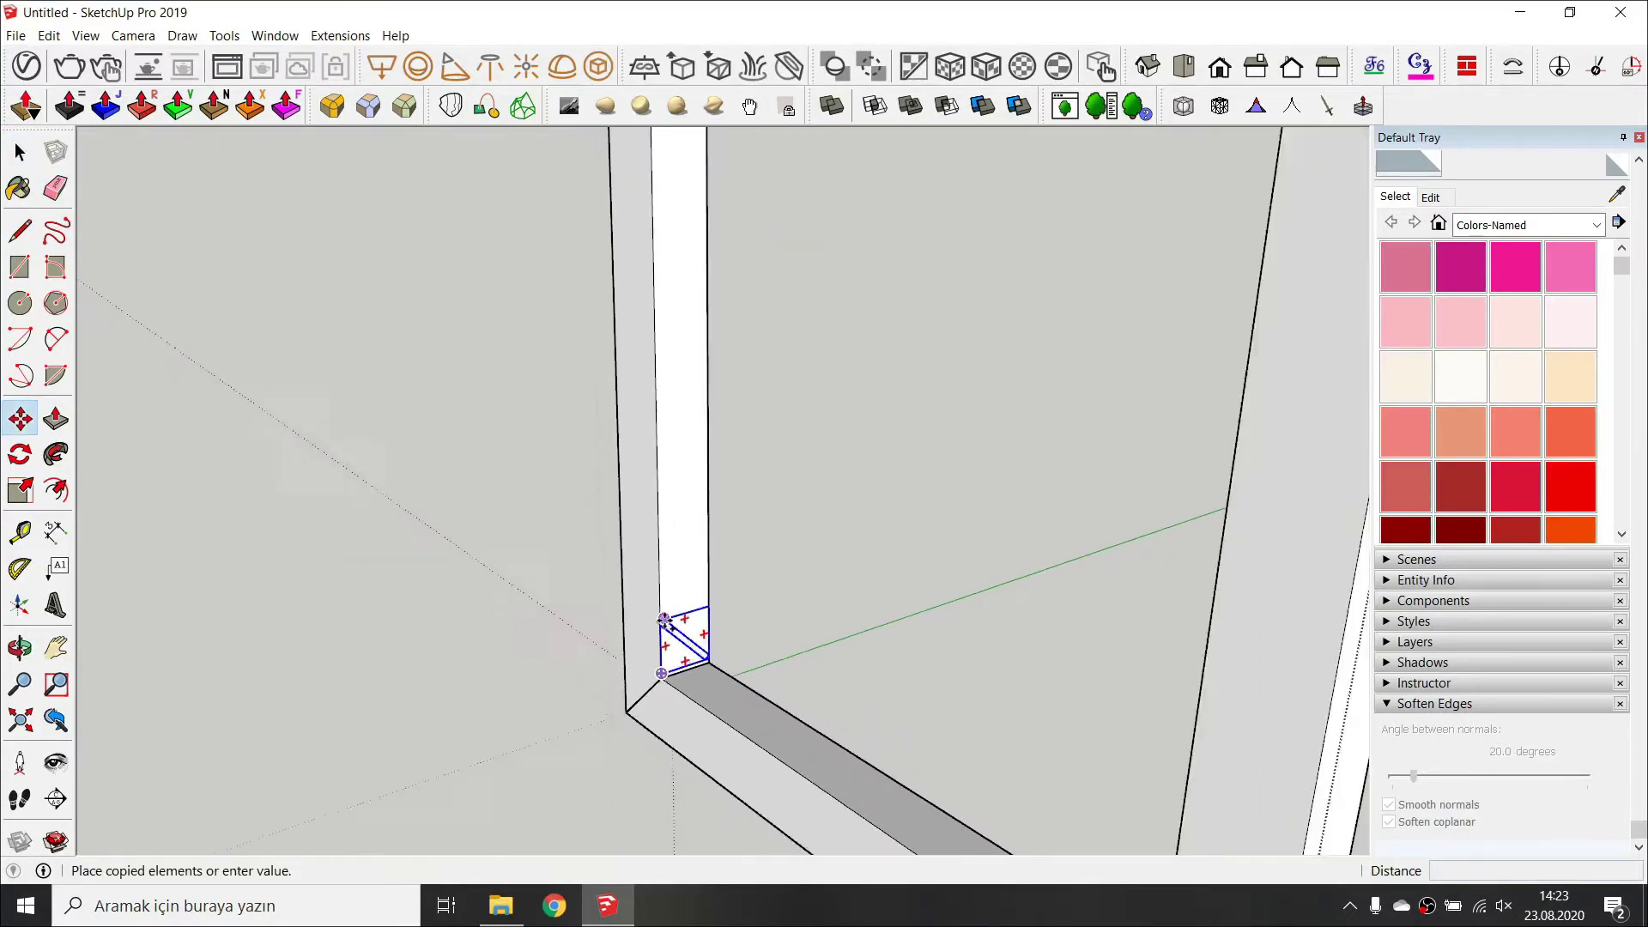
shift+middle_drag(674, 298, 815, 849)
scroll(864, 404, up, 4)
middle_drag(864, 404, 776, 217)
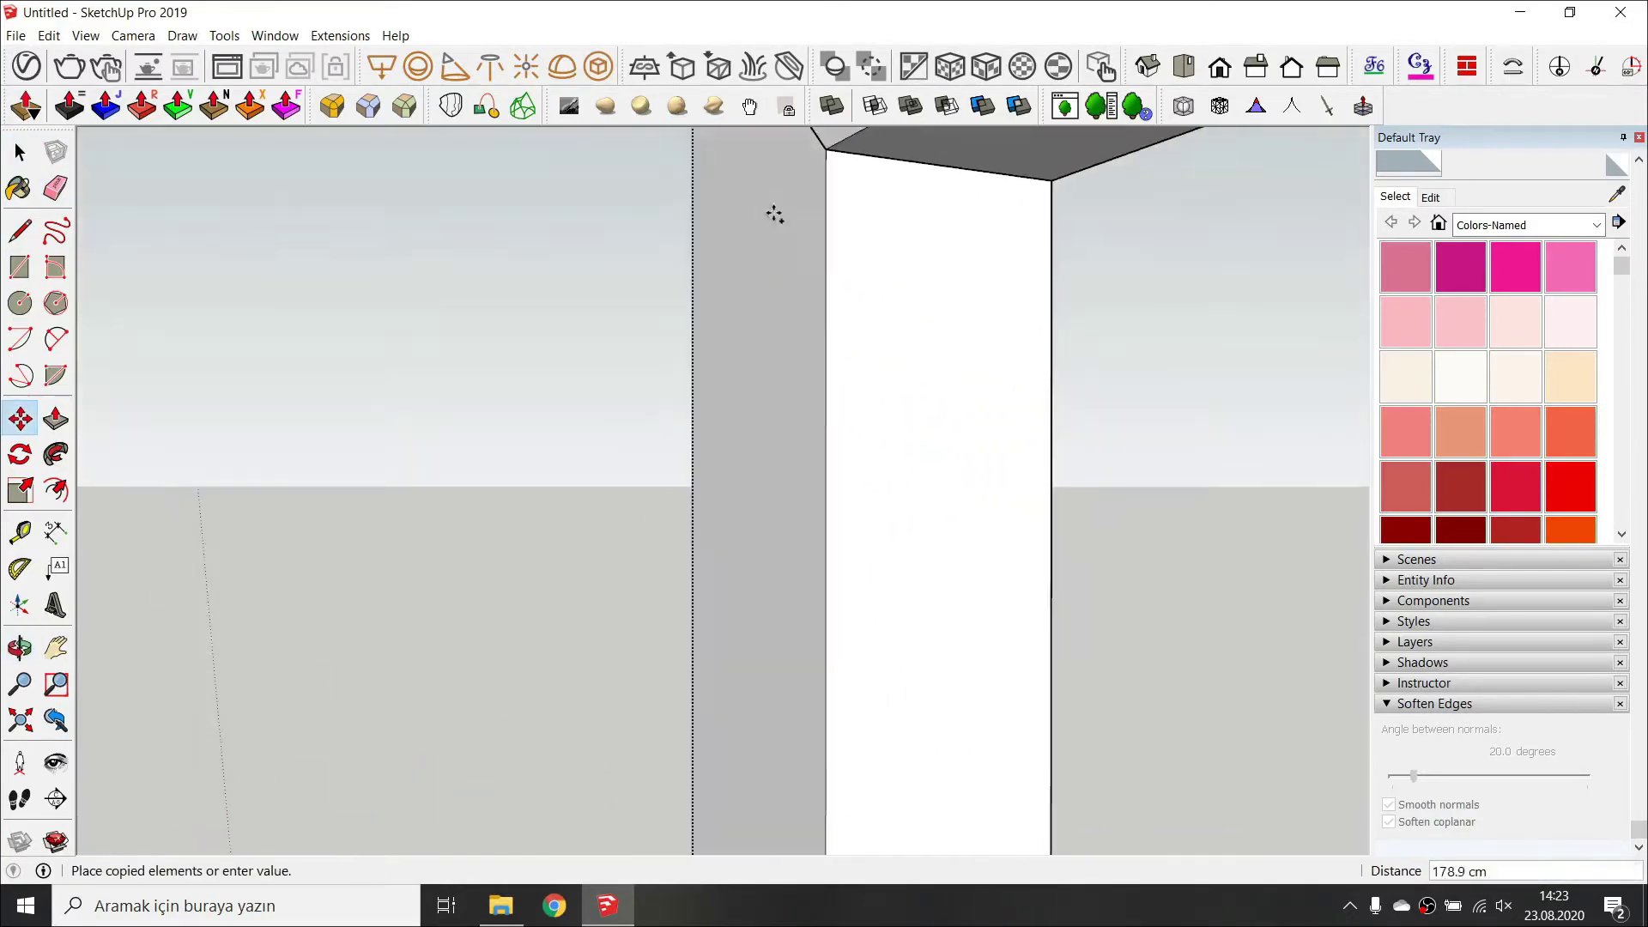
click(1048, 187)
Fill the stile with evenly spaced slat copies, trying 50 and 40 divisions before choosing a wider spacing.
text(/)
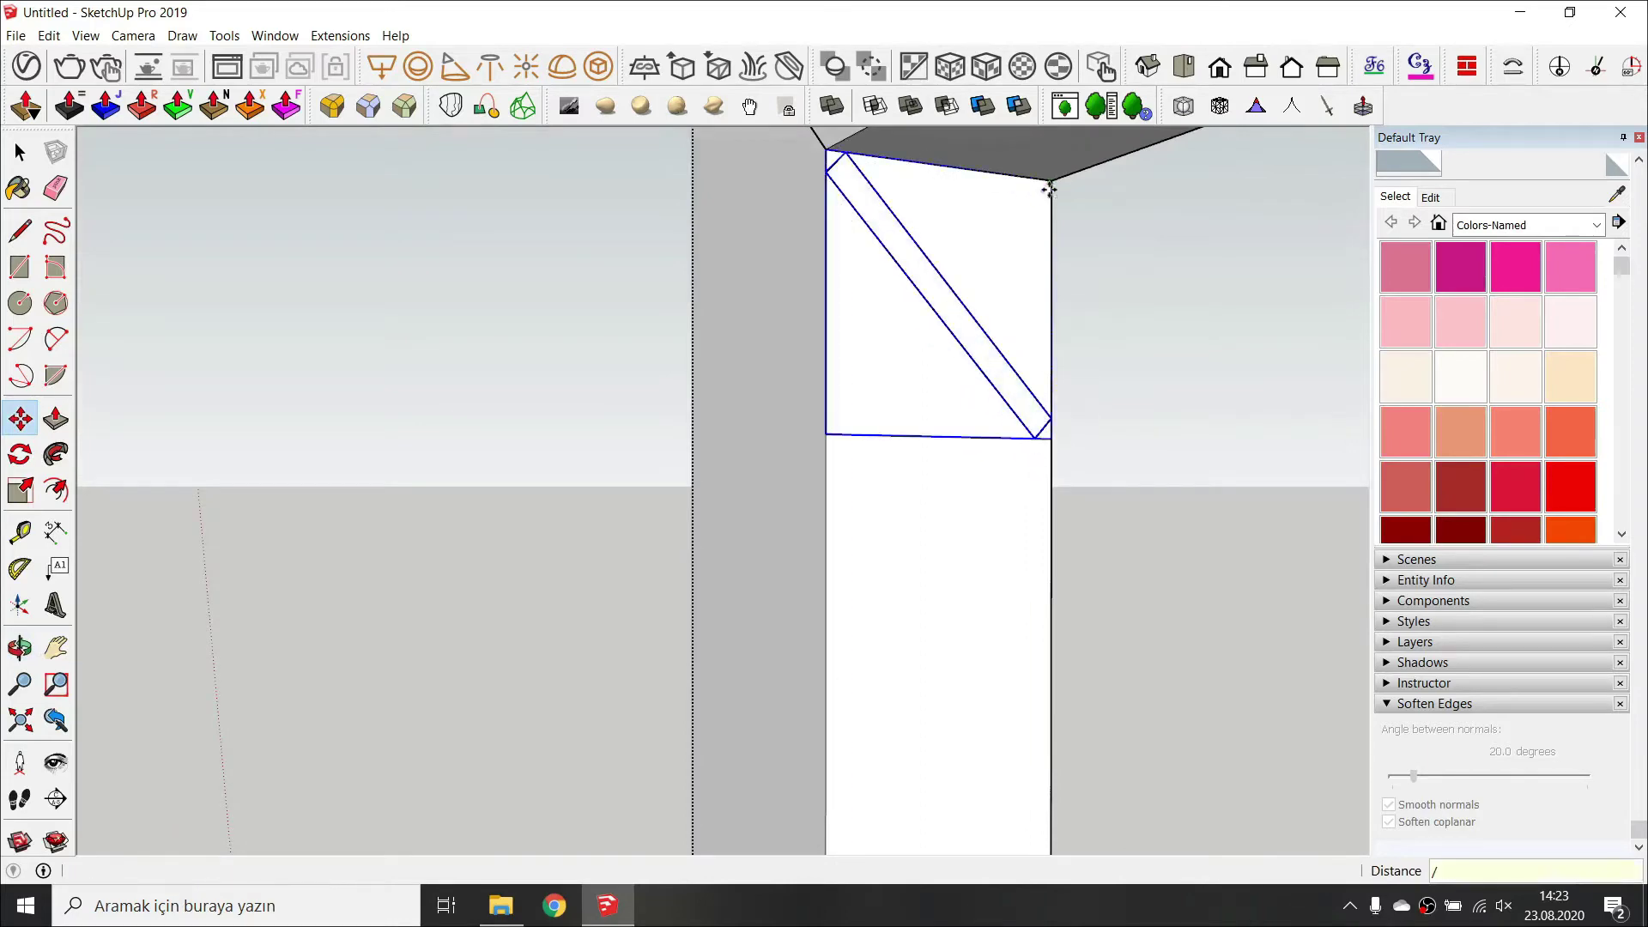
text(50)
key(Return)
text(/40)
key(Return)
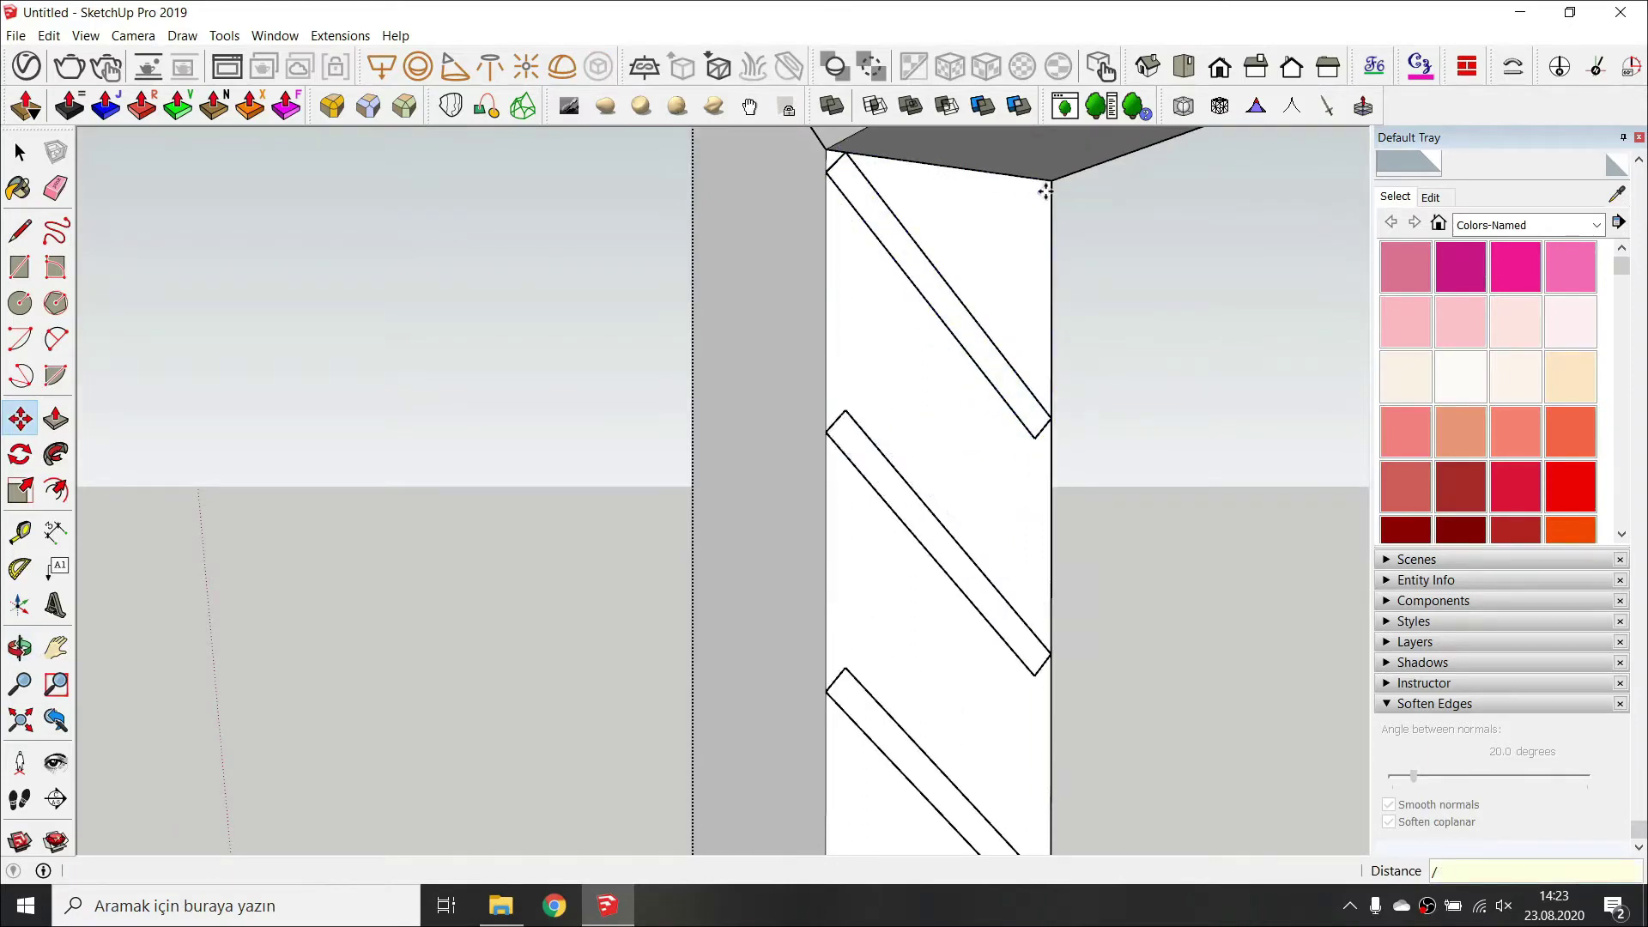
key(Return)
scroll(937, 264, down, 8)
scroll(952, 412, up, 8)
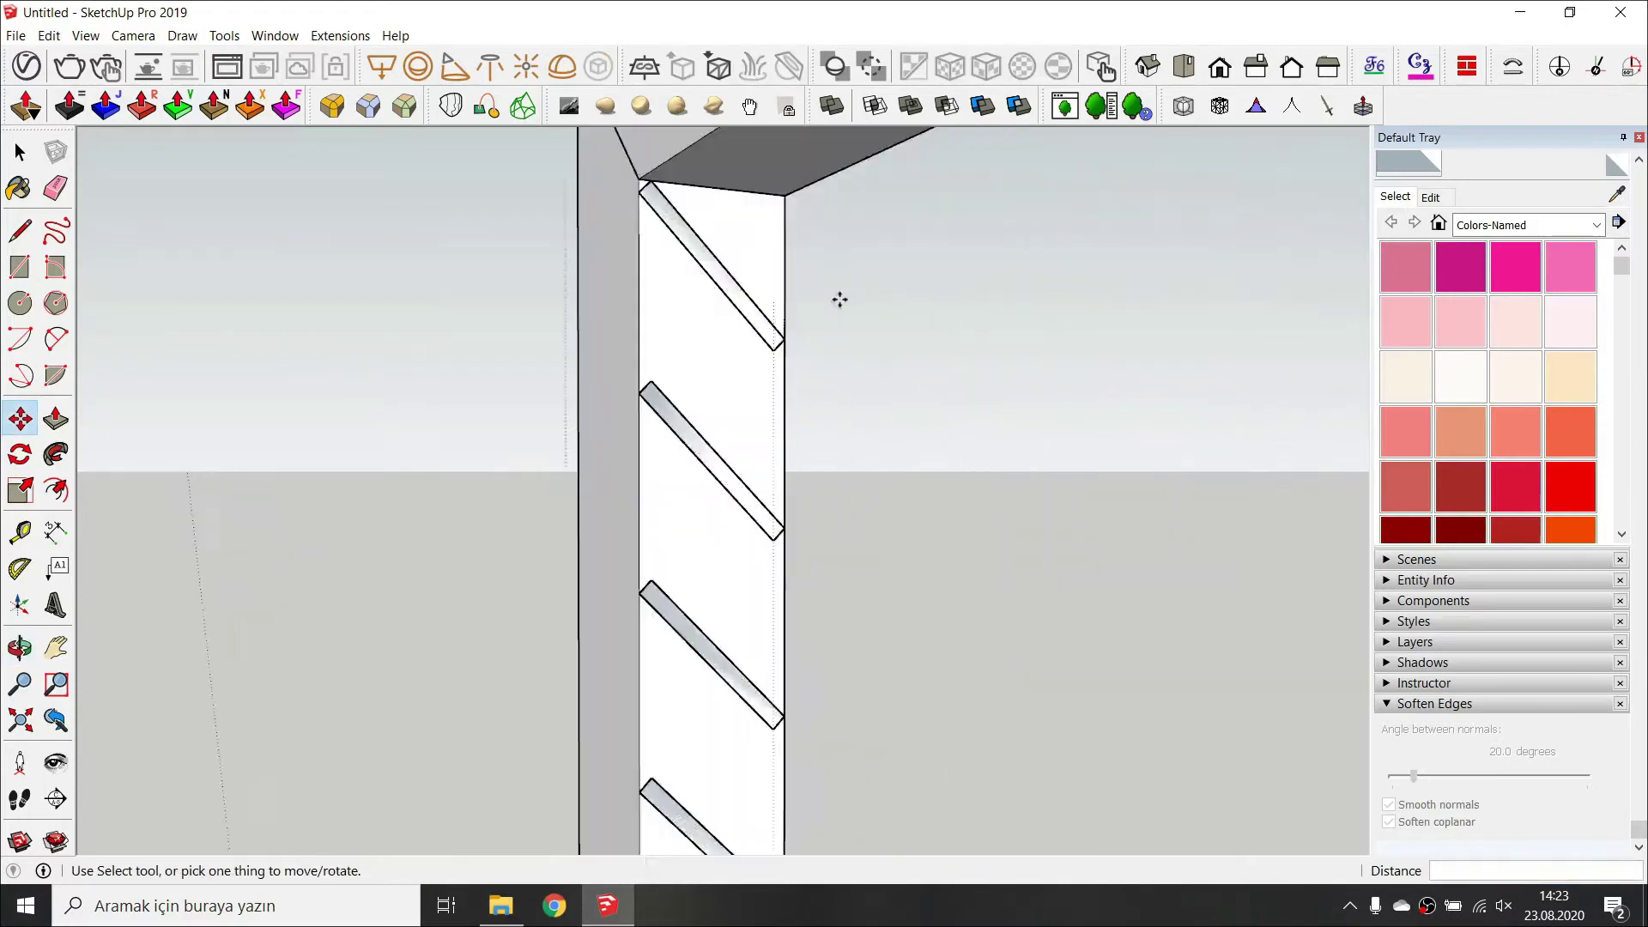
Open the top slat component, extrude it across to the right stile and return to the whole model.
key(space)
double_click(750, 324)
key(p)
click(751, 324)
scroll(789, 341, down, 7)
key(h)
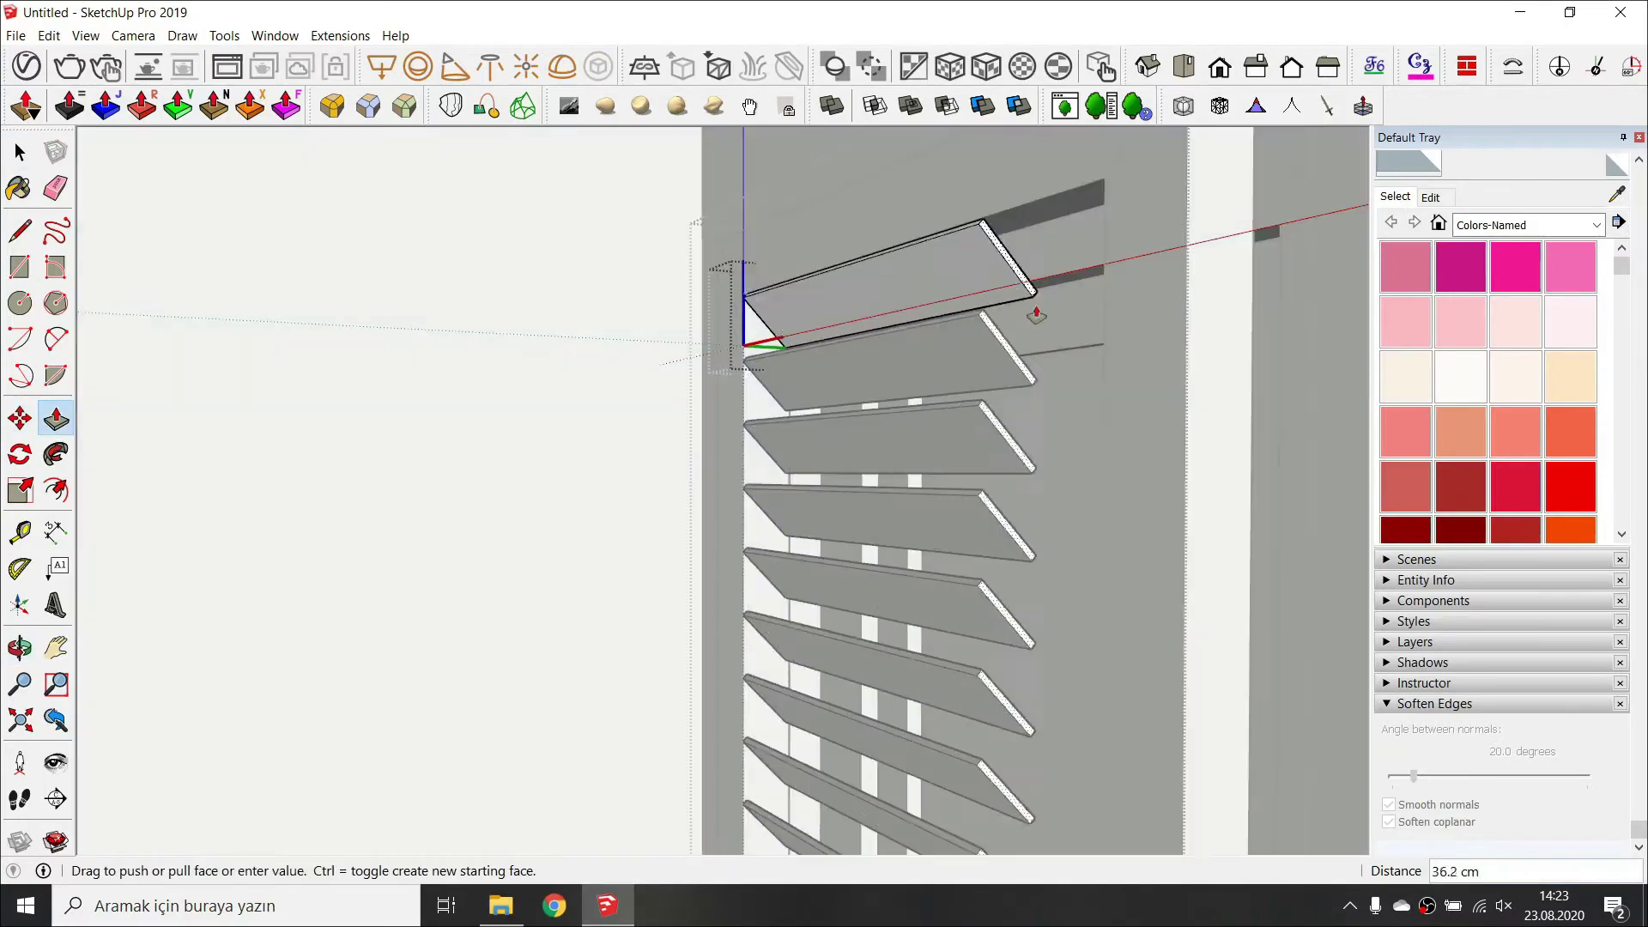
click(1104, 206)
scroll(1070, 529, down, 5)
key(space)
middle_drag(1070, 529, 823, 357)
click(839, 191)
click(838, 192)
scroll(824, 357, down, 3)
scroll(758, 698, up, 4)
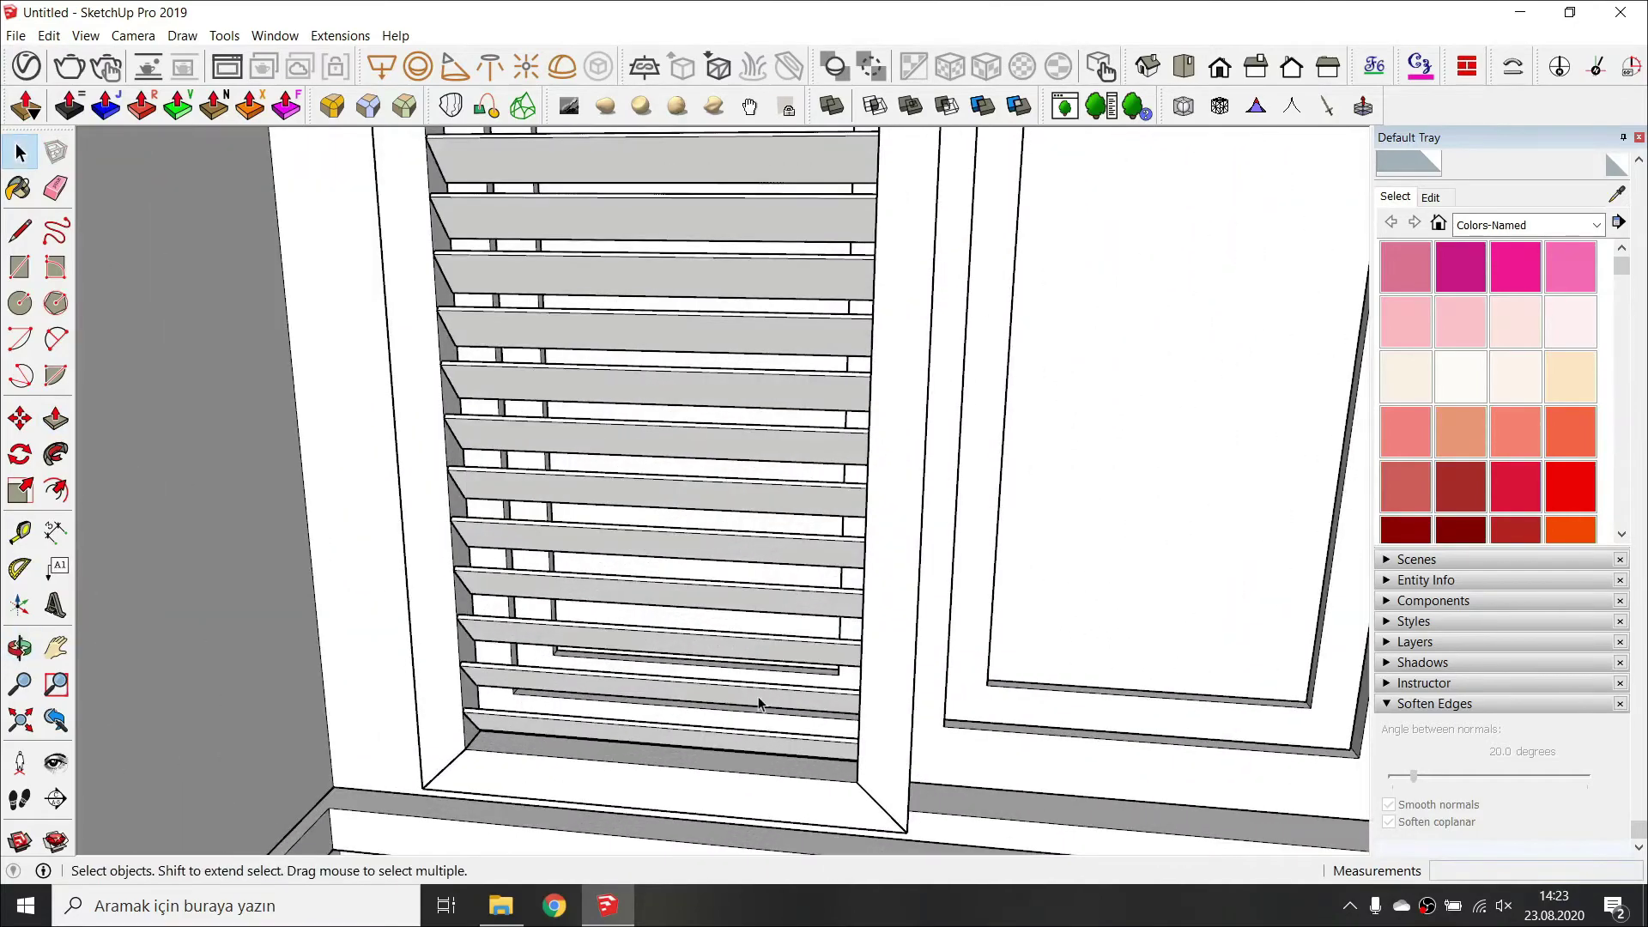
Select the louvred shutter and move it back into the opening, flush with the wall face.
click(759, 702)
middle_drag(831, 703, 654, 574)
scroll(633, 724, up, 6)
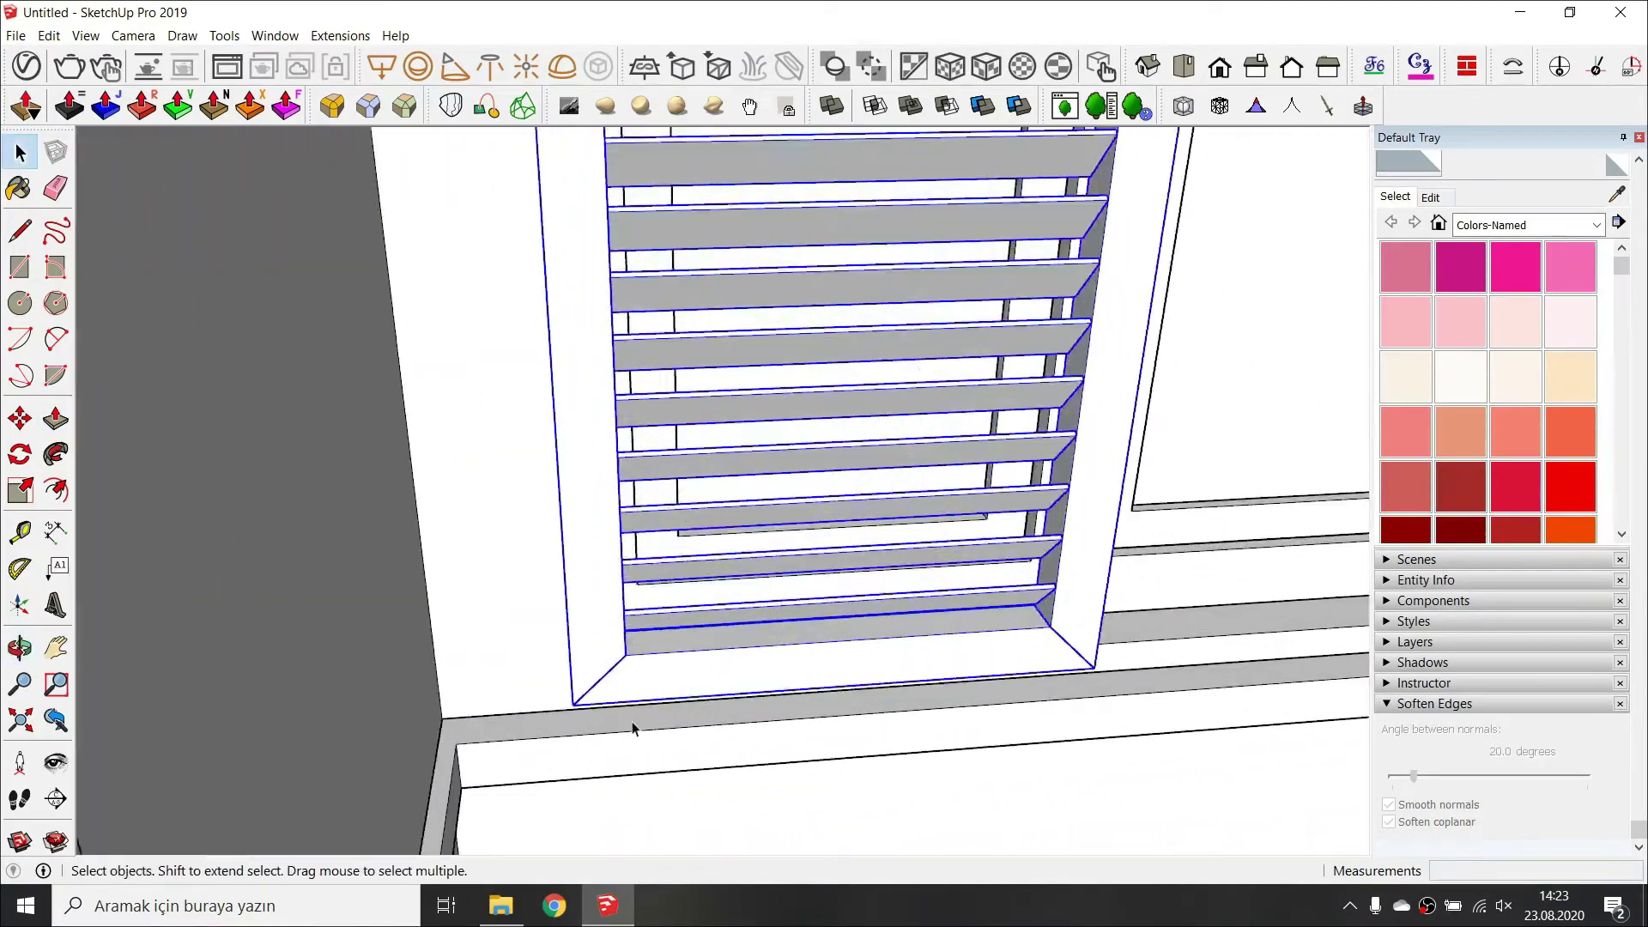
key(m)
click(555, 698)
click(560, 660)
key(space)
Open the shutter for editing and draw a rectangle over its whole front, from lower-left to upper-right corner.
scroll(648, 642, up, 3)
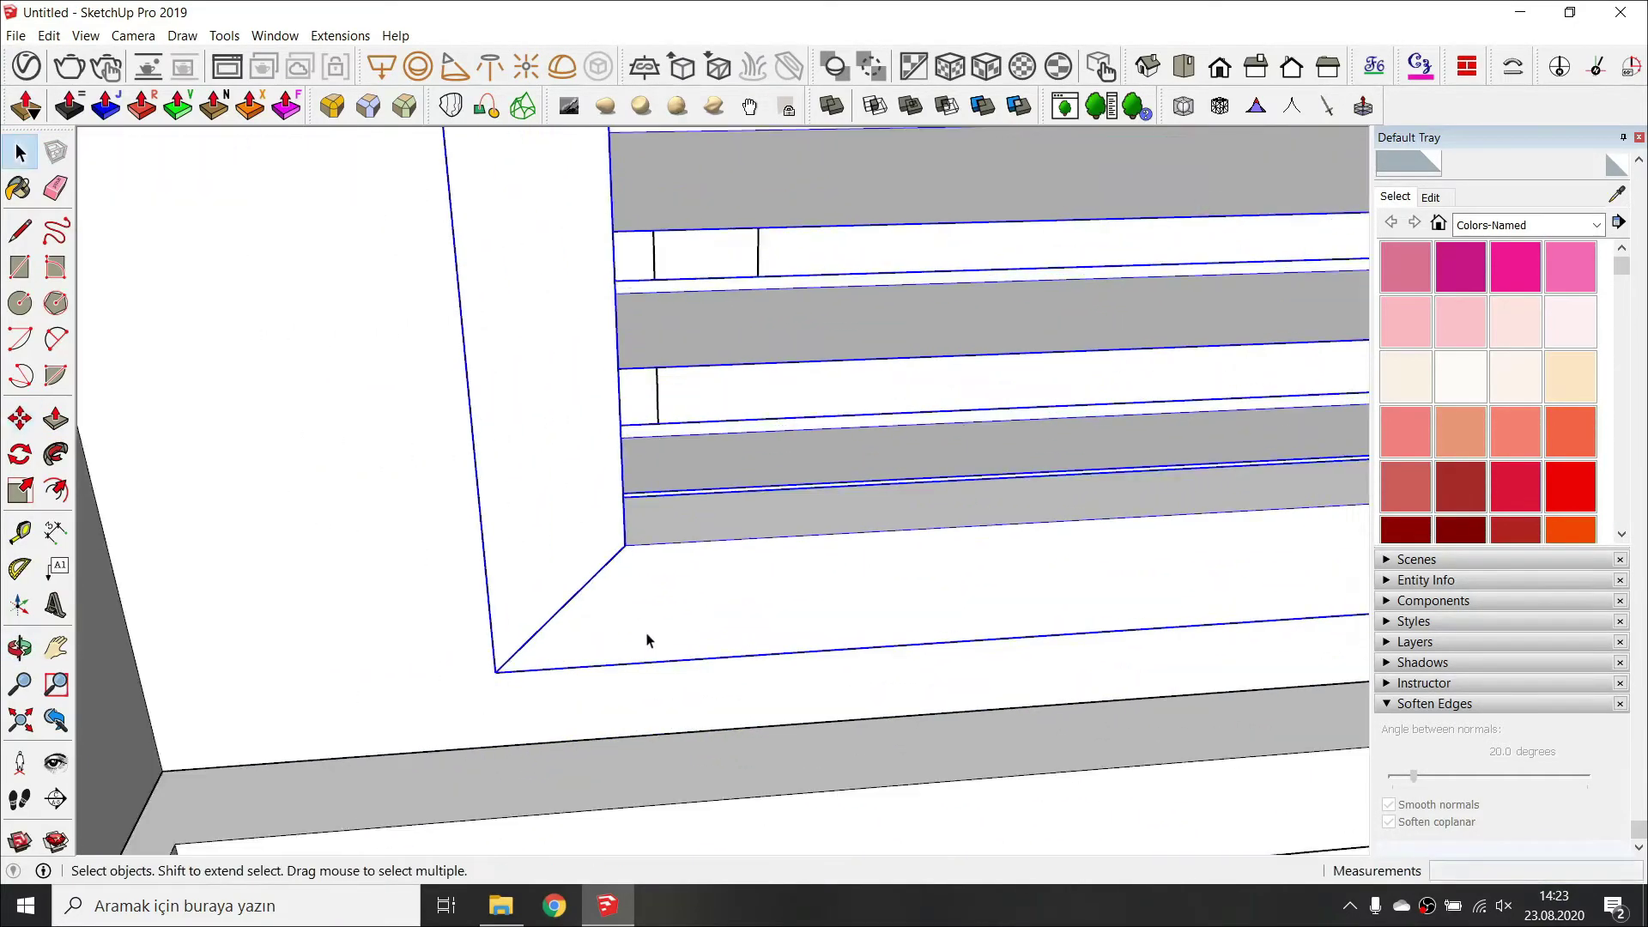
middle_drag(648, 640, 521, 593)
double_click(521, 594)
scroll(471, 614, up, 1)
double_click(471, 614)
scroll(463, 630, down, 3)
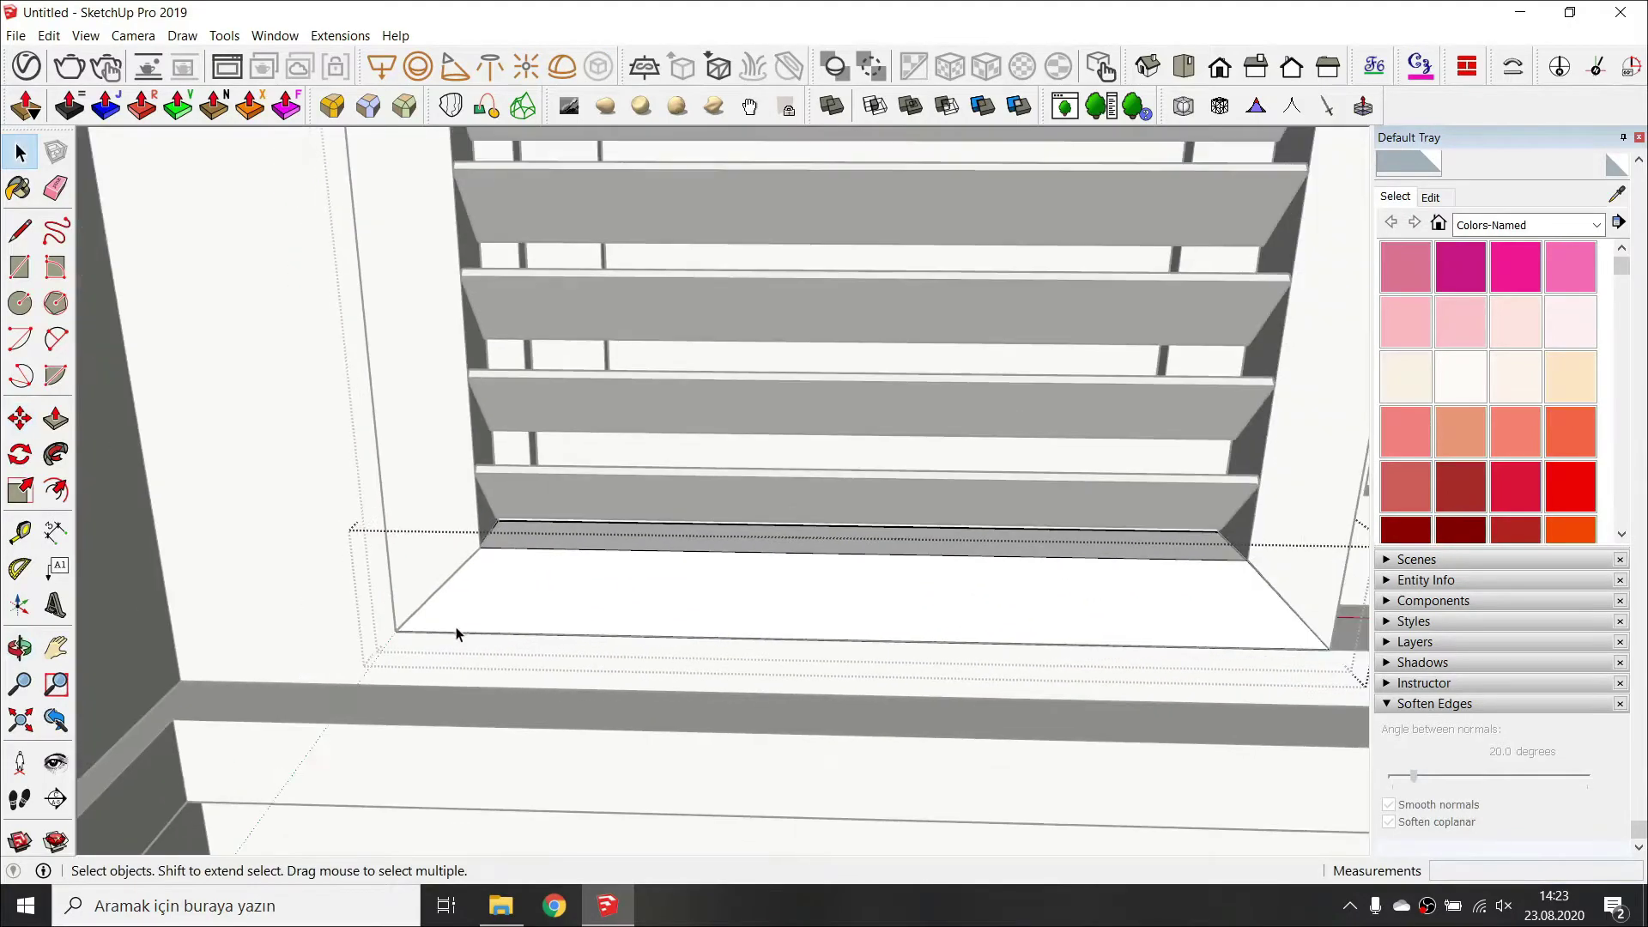
key(Escape)
double_click(439, 627)
click(395, 630)
scroll(626, 614, down, 3)
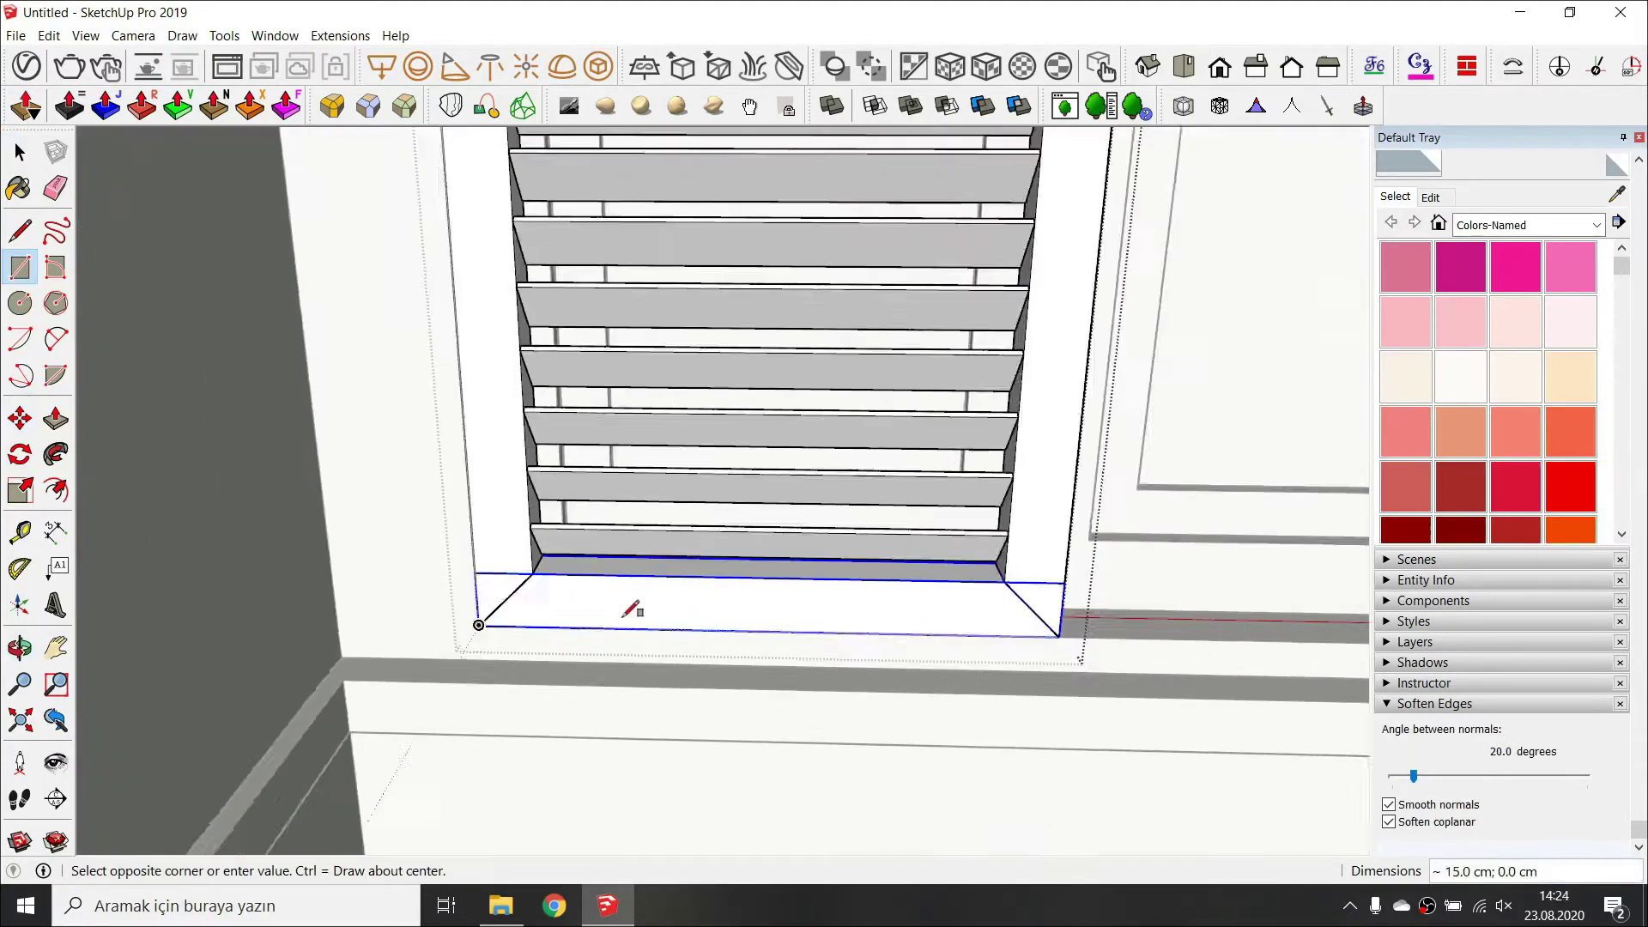
middle_drag(626, 614, 864, 474)
click(945, 274)
Offset the outline of the front rectangle slightly inward to form a thin border around the shutter.
key(f)
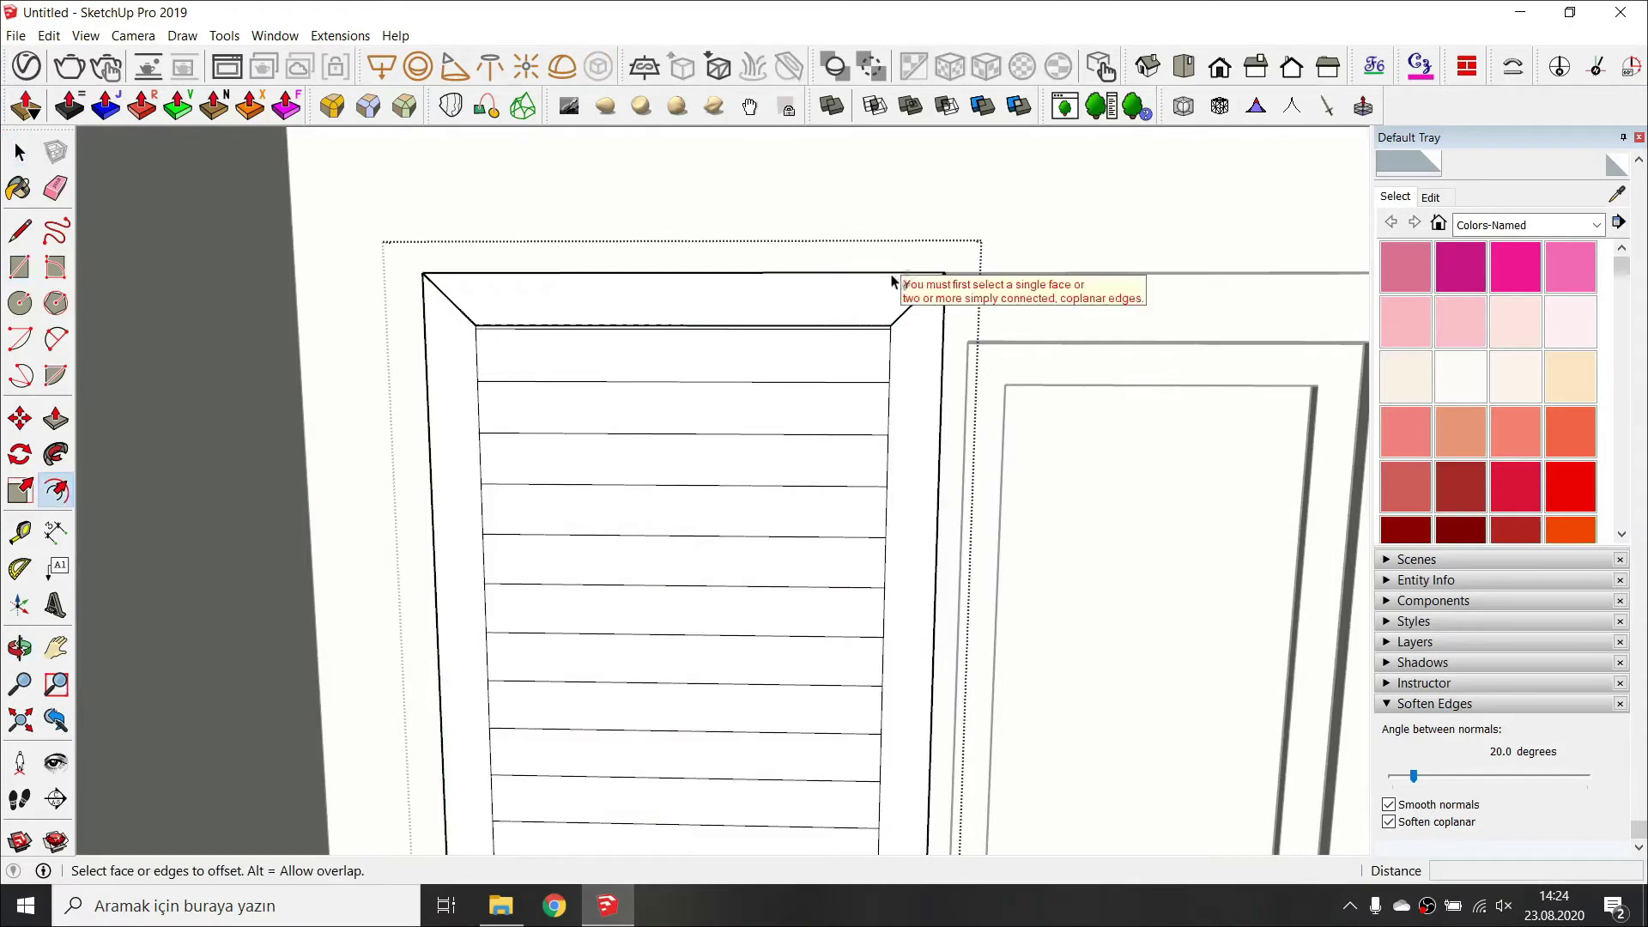
click(809, 349)
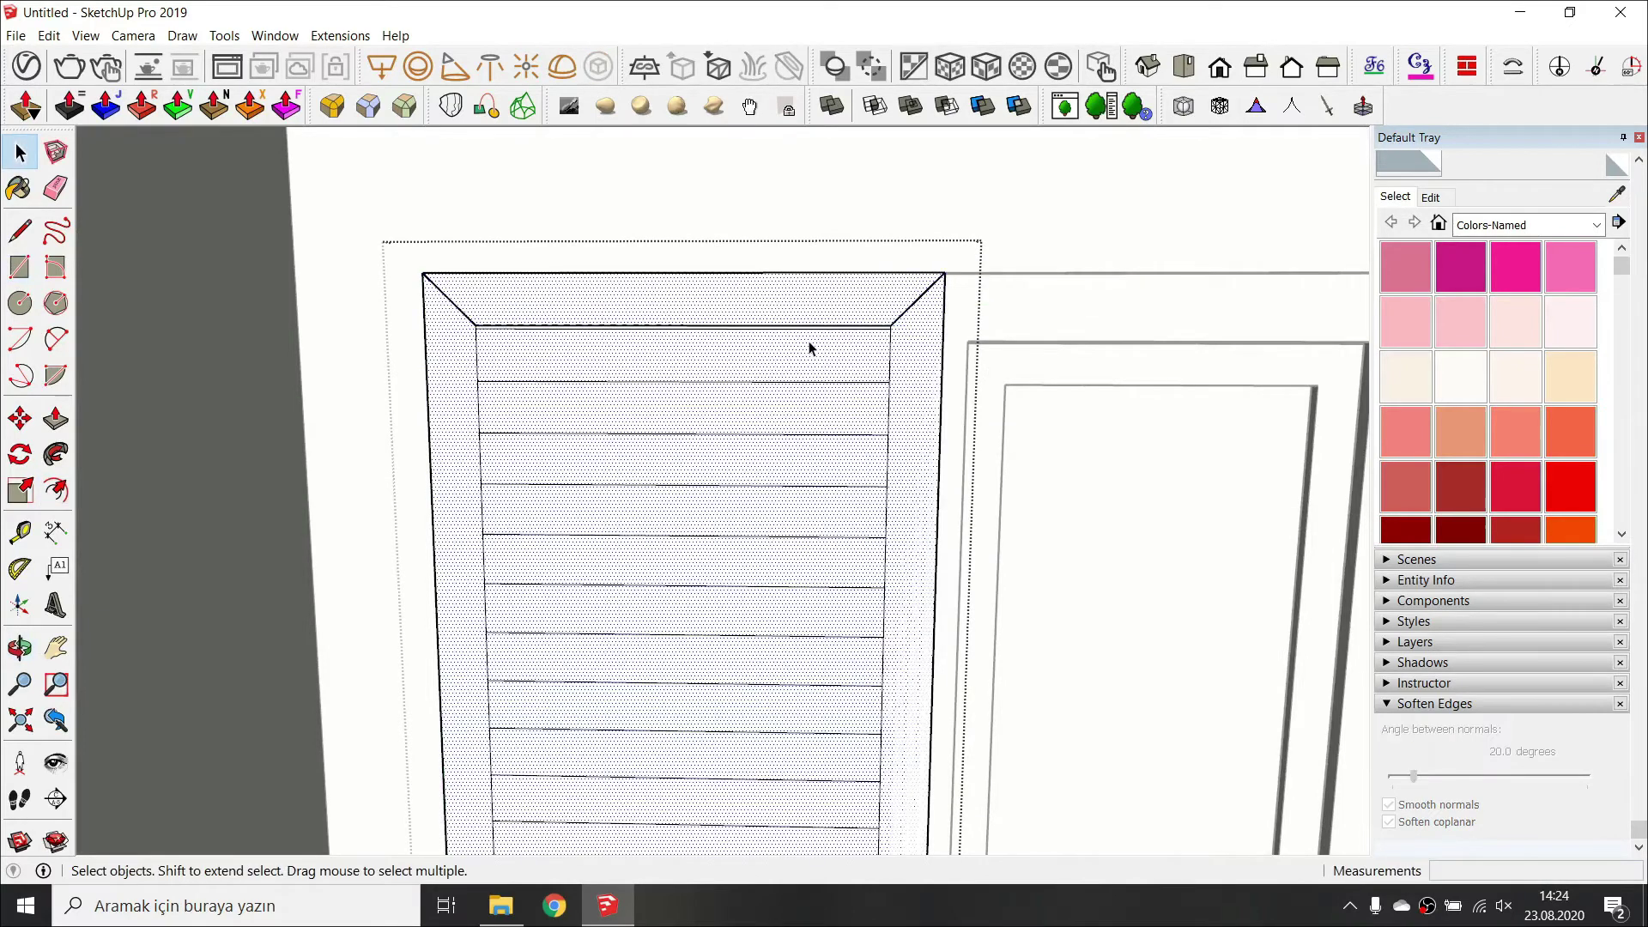
click(811, 296)
key(Escape)
key(space)
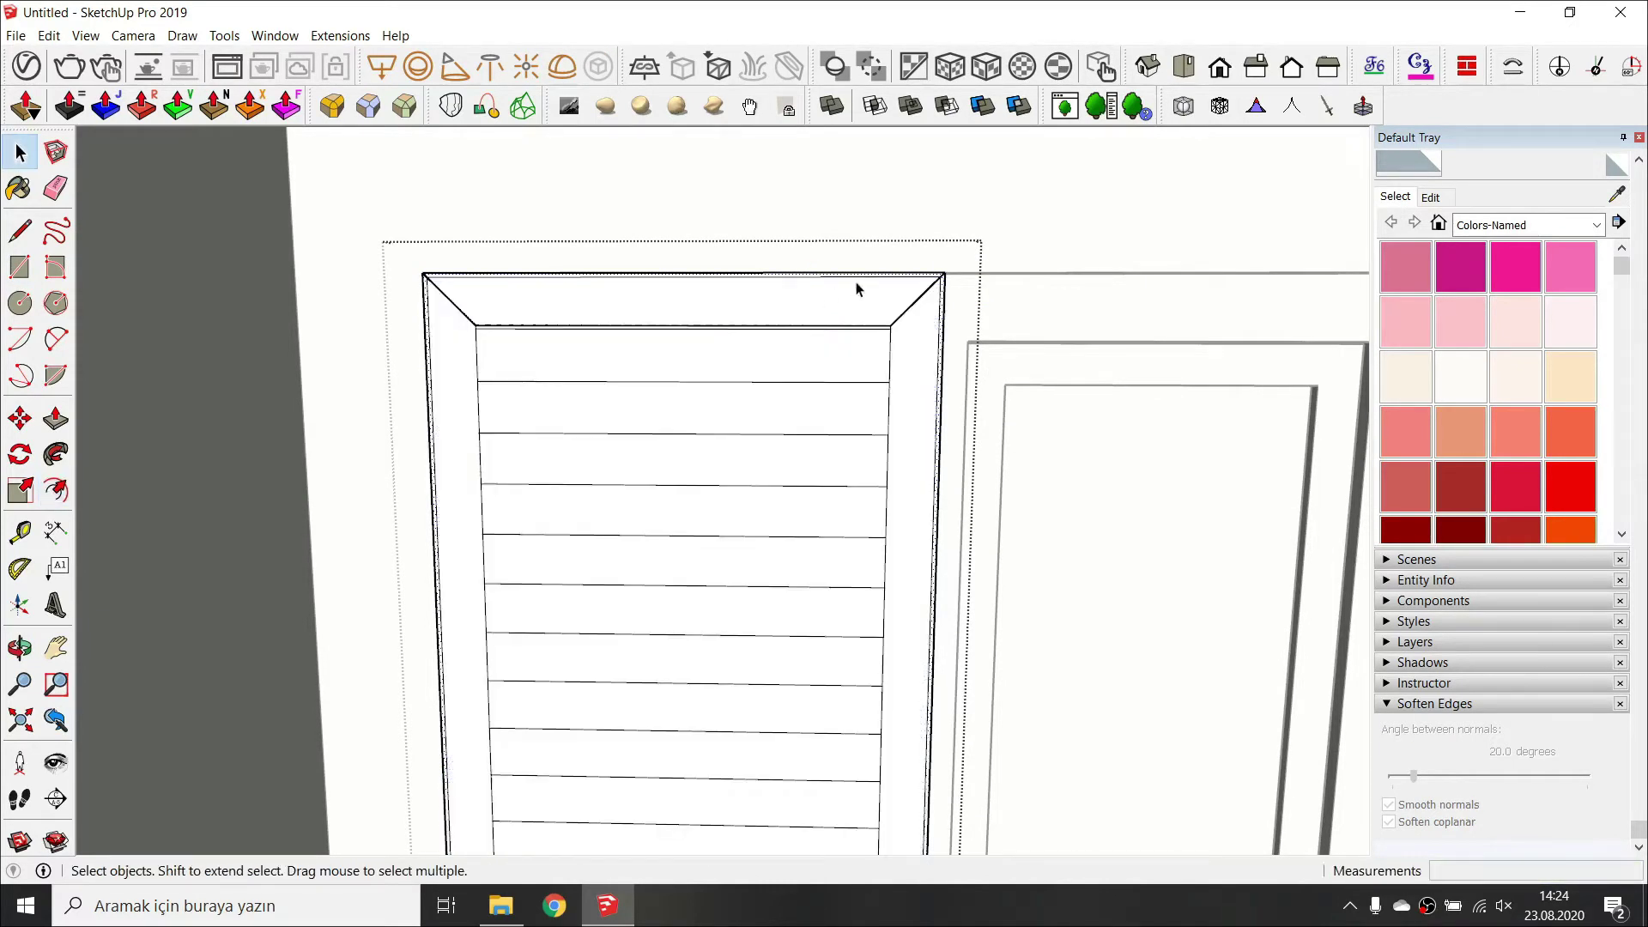
Open the shutter's top rail for editing and select its front face.
click(857, 306)
click(865, 359)
key(ctrl+t)
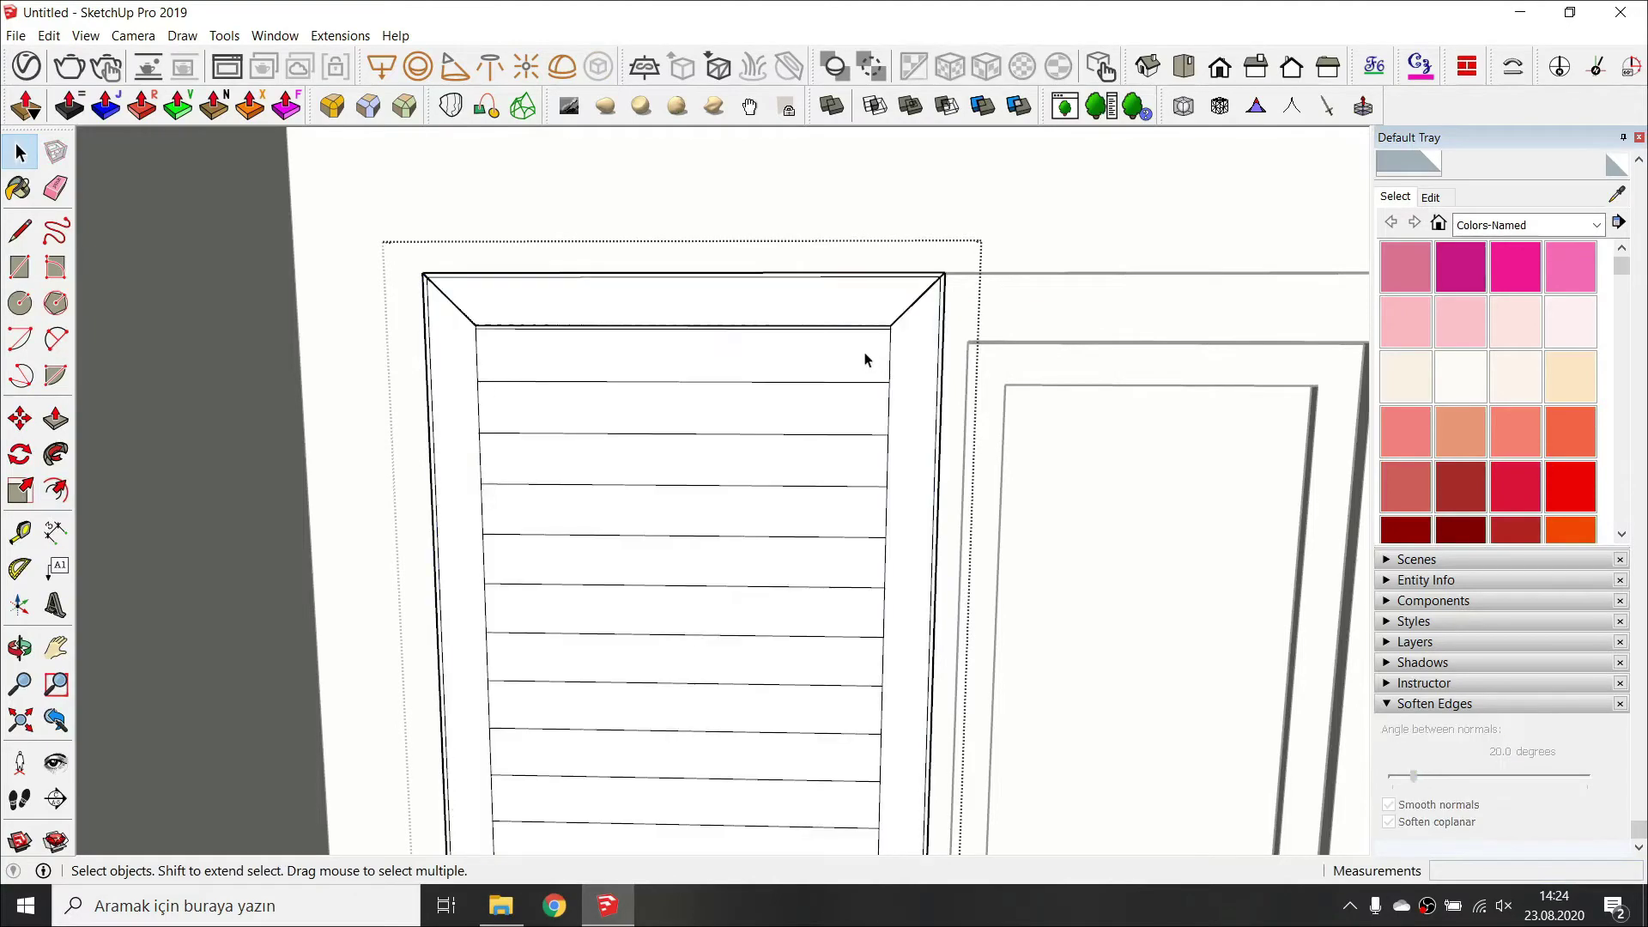
scroll(870, 350, up, 3)
double_click(872, 349)
shift+click(872, 349)
key(ctrl+t)
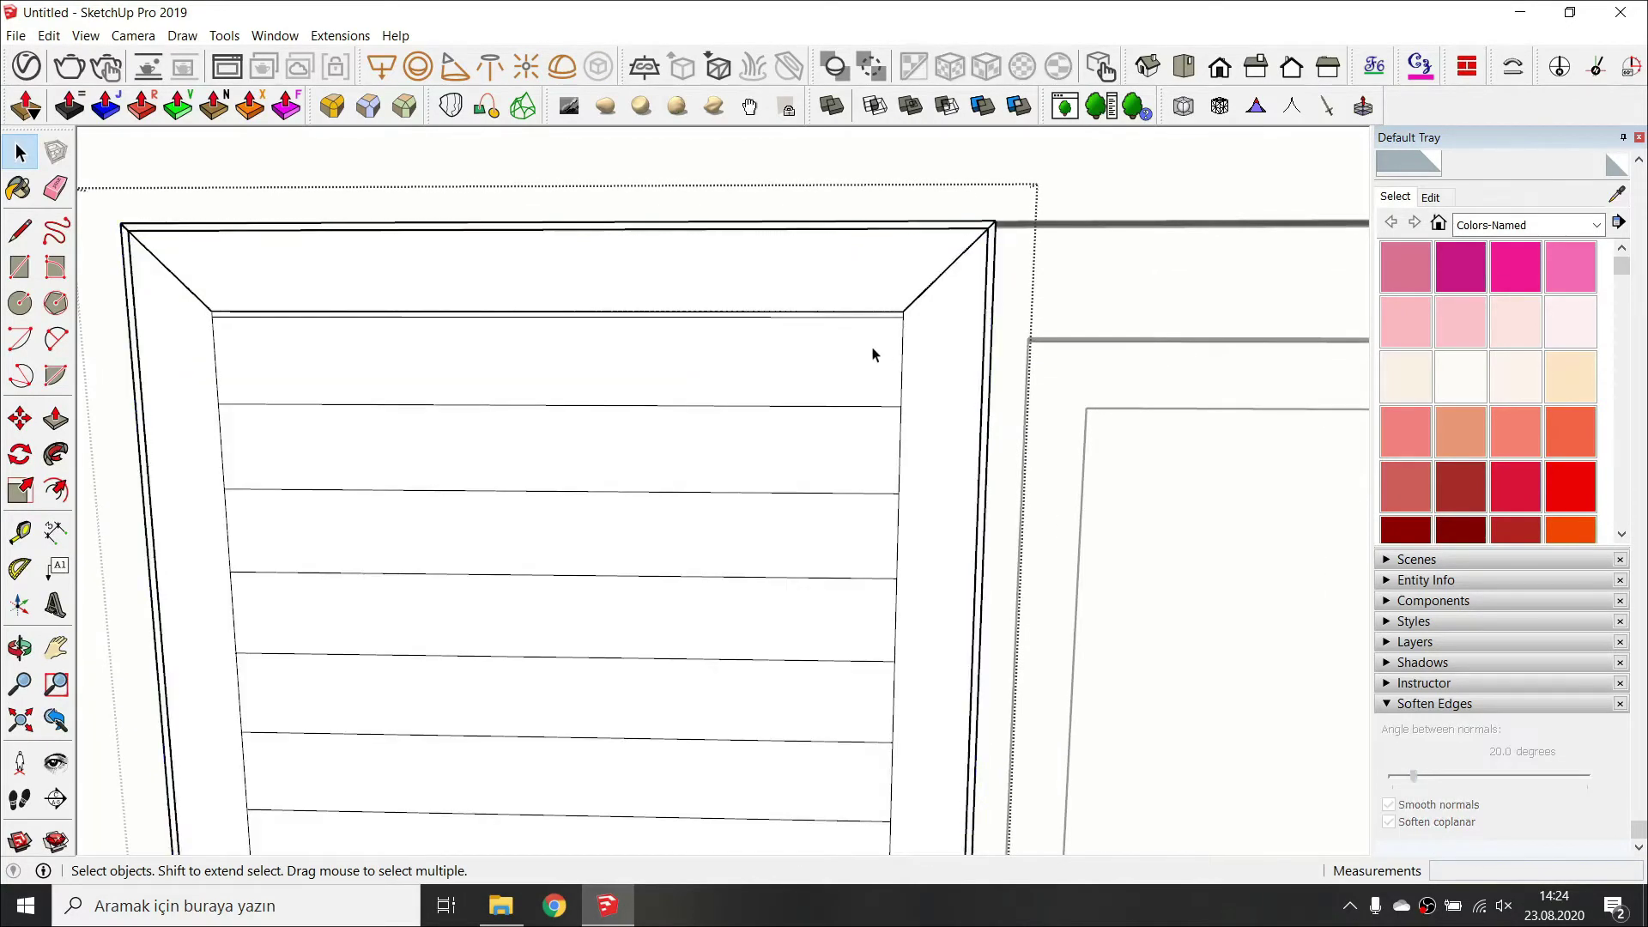
scroll(894, 305, up, 2)
double_click(903, 246)
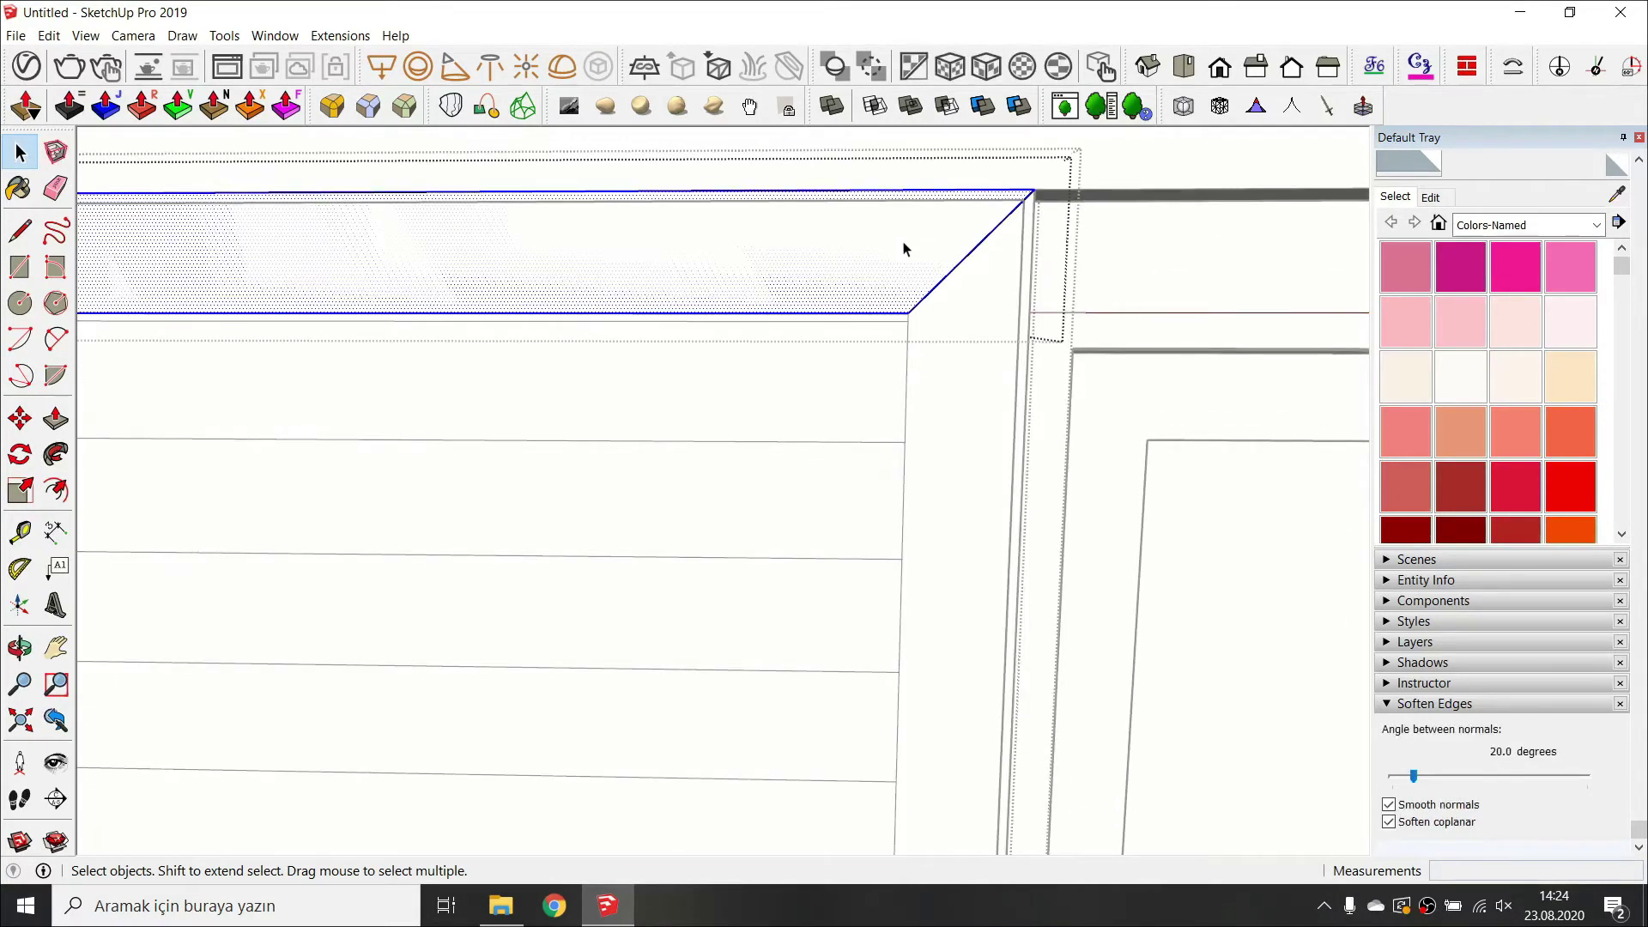
Push back the narrow border strip along the top rail's outer edge by a distance of 5.
middle_drag(1036, 192, 852, 214)
click(612, 212)
mouse_move(621, 215)
middle_down()
mouse_move(655, 221)
mouse_move(515, 323)
middle_up()
key(p)
click(545, 265)
text(5)
key(Return)
key(space)
scroll(583, 258, down, 2)
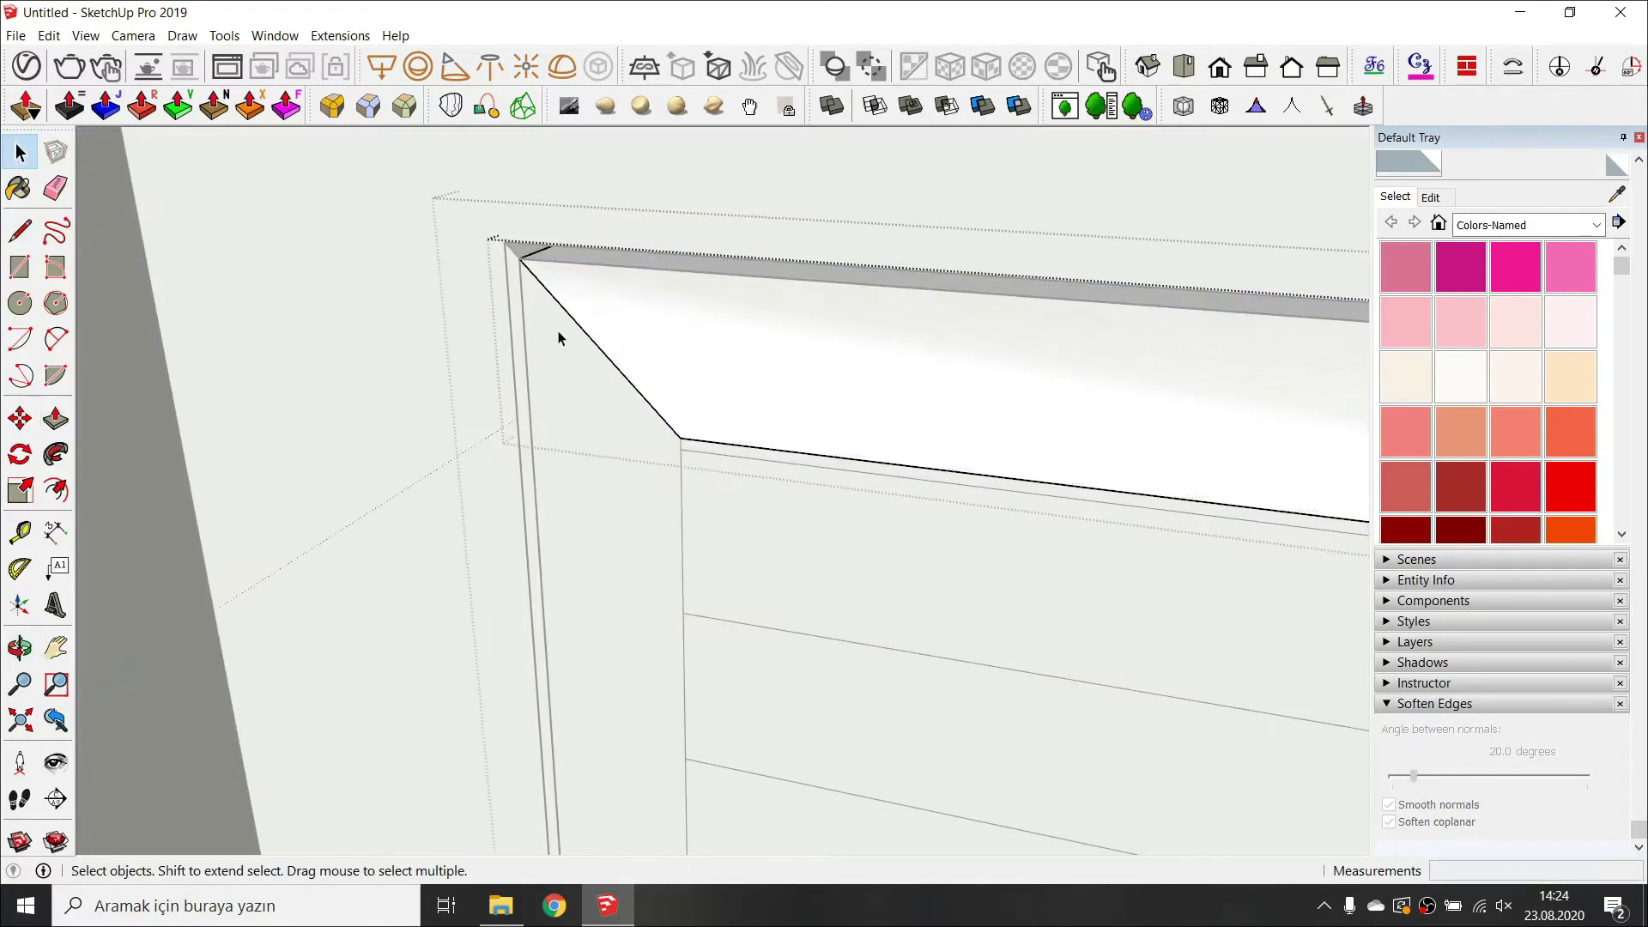
Open the left stile and draw a line down its outer border from the upper corner to the lower corner.
triple_click(558, 334)
click(520, 257)
scroll(532, 266, down, 3)
shift+middle_drag(568, 429, 581, 383)
scroll(601, 361, down, 2)
shift+middle_drag(649, 567, 684, 349)
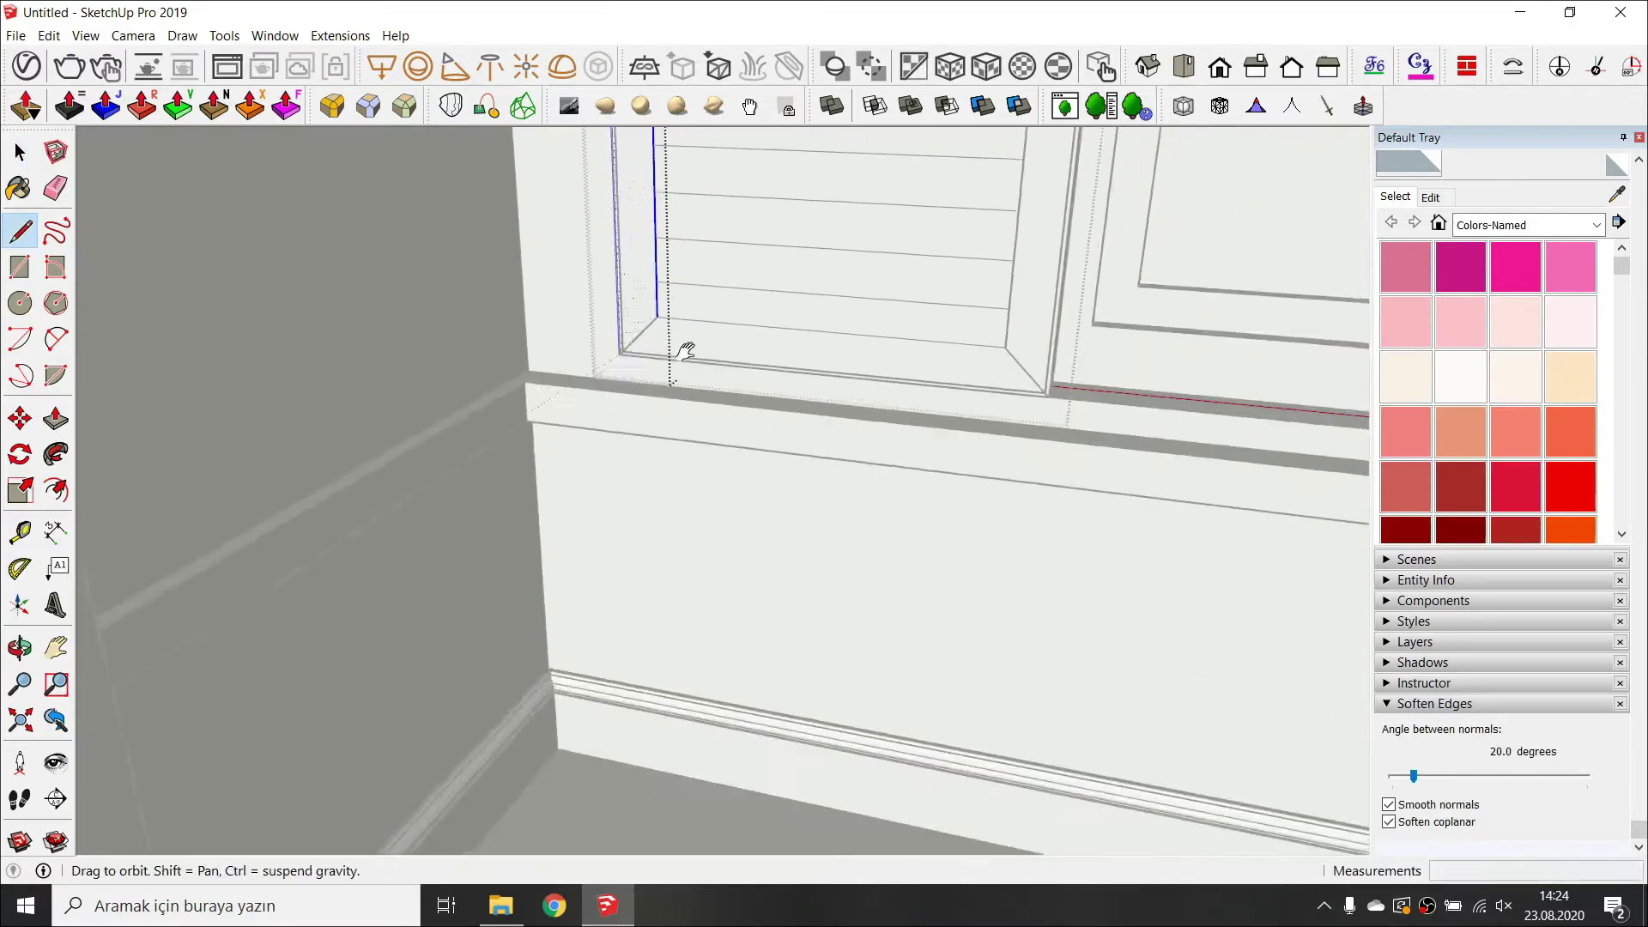
scroll(633, 364, up, 5)
click(586, 297)
scroll(608, 294, down, 2)
key(space)
Open the bottom rail and draw a border line along its outer edge to the right corner.
middle_drag(611, 292, 724, 466)
key(l)
click(526, 382)
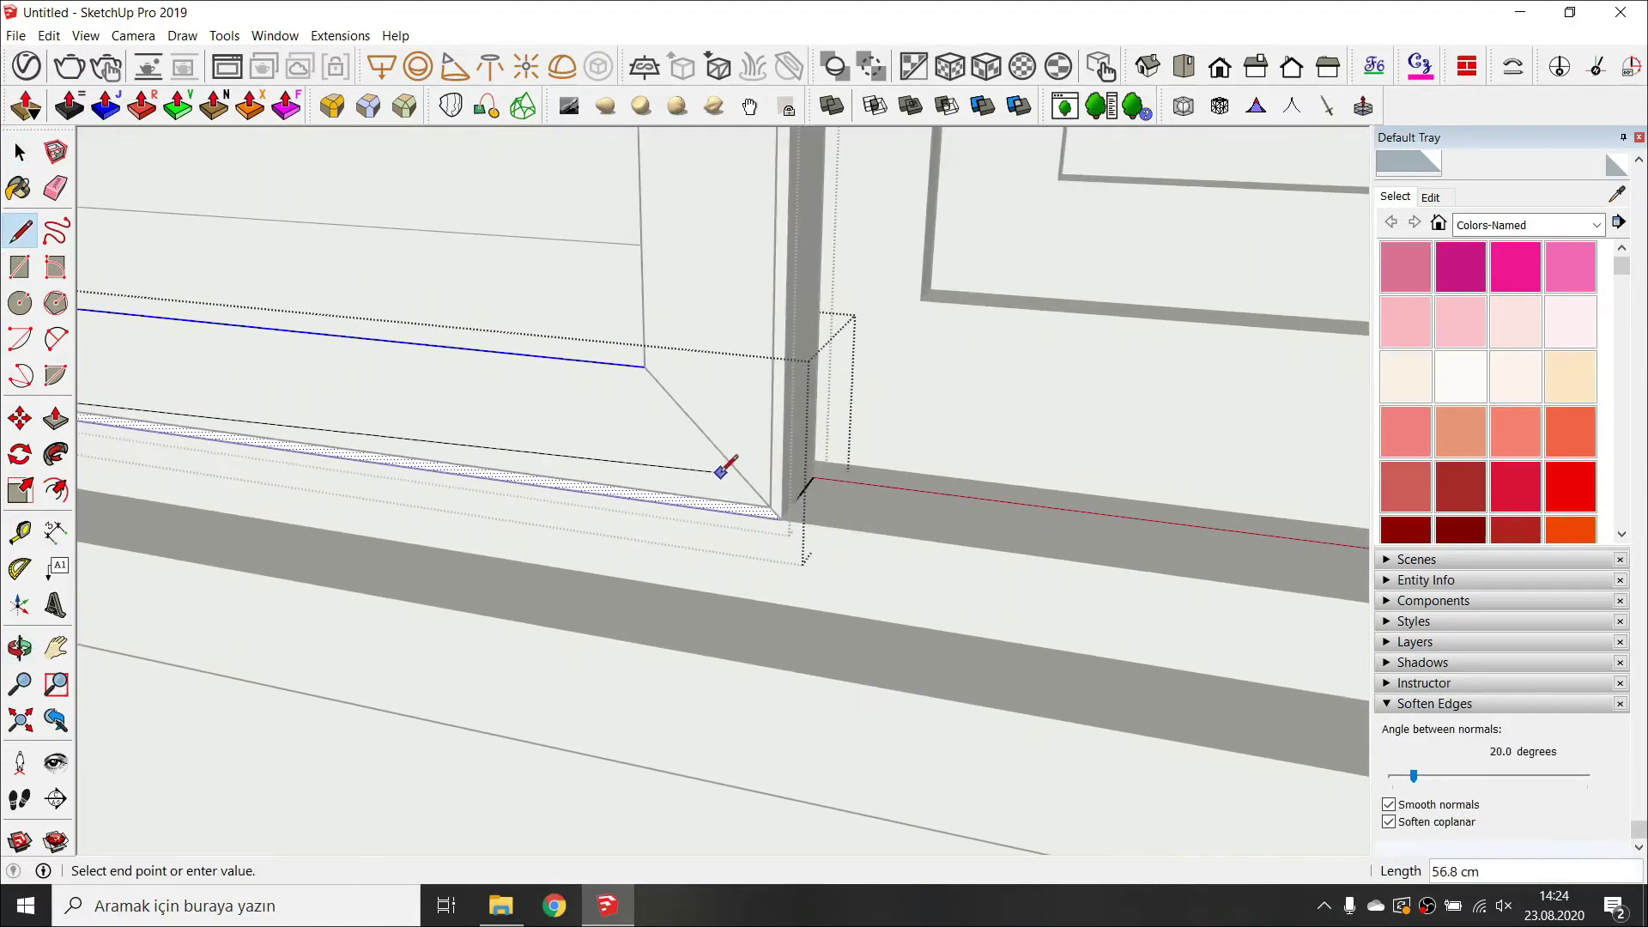
click(772, 502)
key(space)
Trace the border line up the right stile to its upper corner and push the narrow outer strip back.
click(777, 422)
click(770, 506)
scroll(770, 506, down, 2)
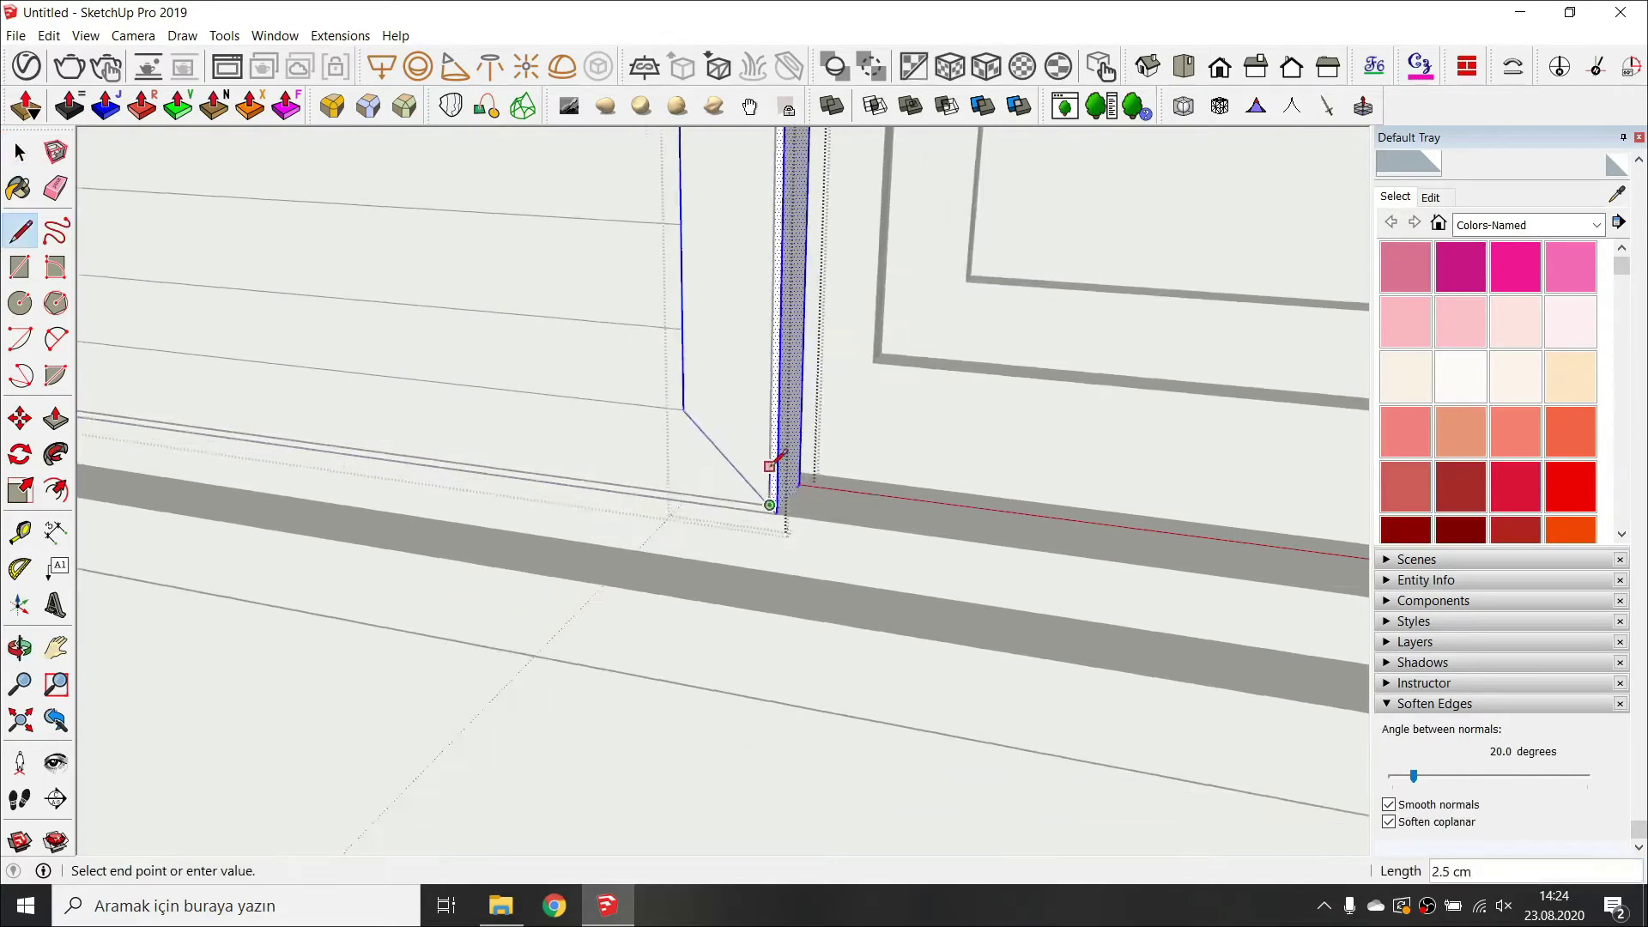
shift+middle_drag(747, 223, 836, 592)
middle_drag(844, 361, 784, 467)
scroll(883, 379, down, 5)
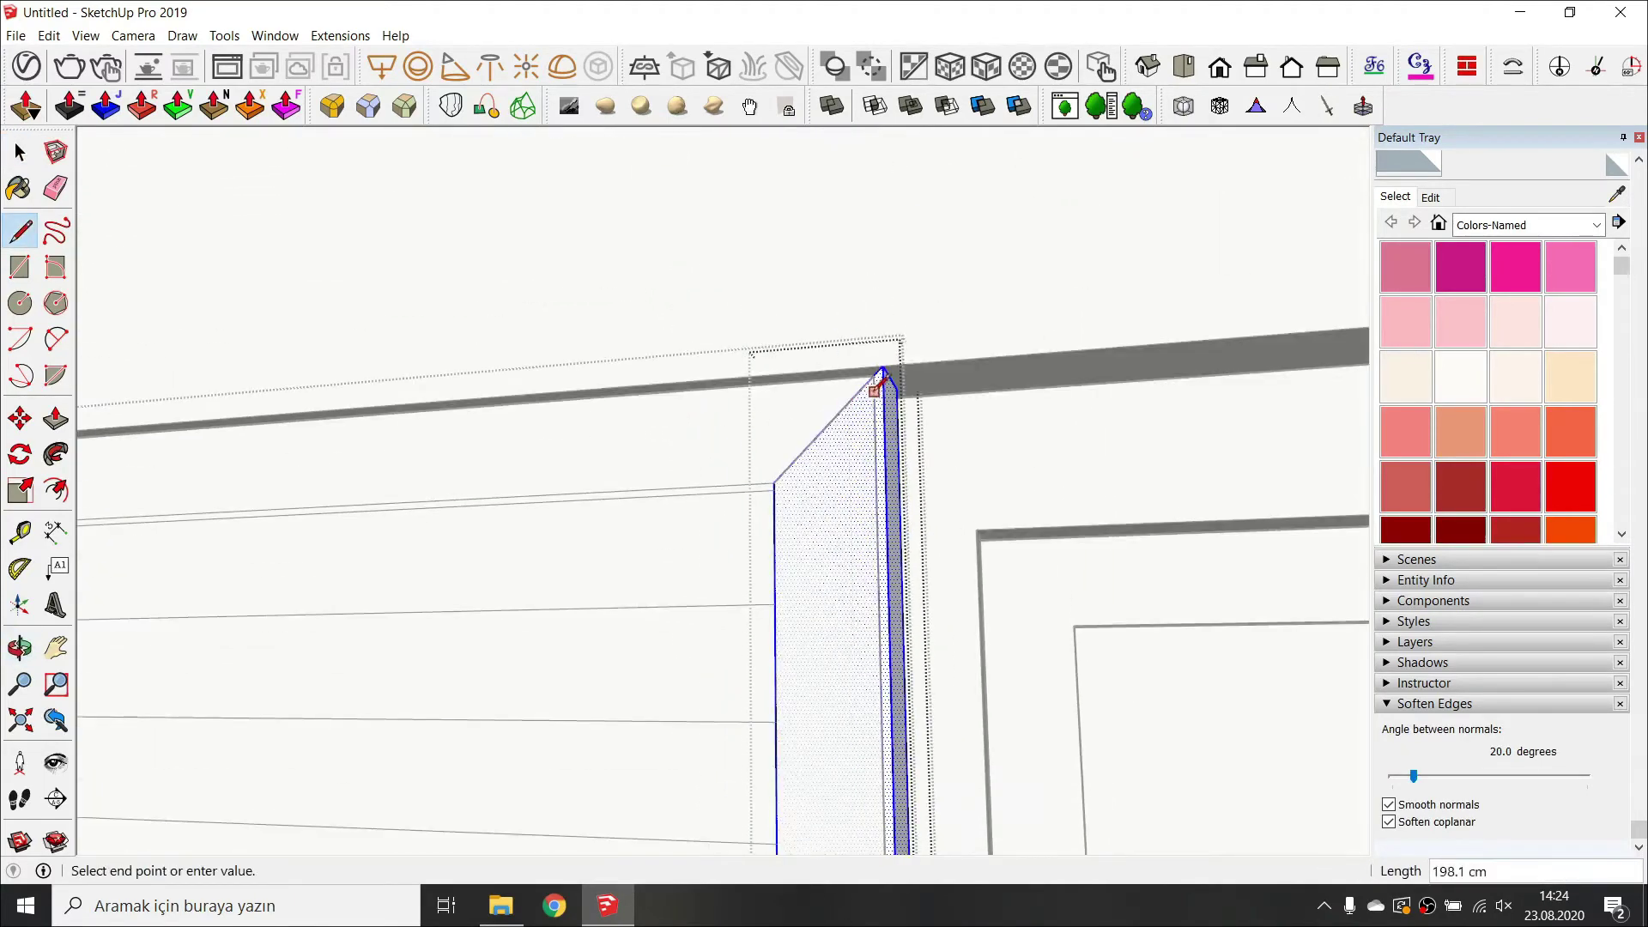
key(space)
mouse_move(883, 394)
middle_down()
mouse_move(876, 431)
mouse_move(797, 498)
middle_up()
key(p)
click(798, 497)
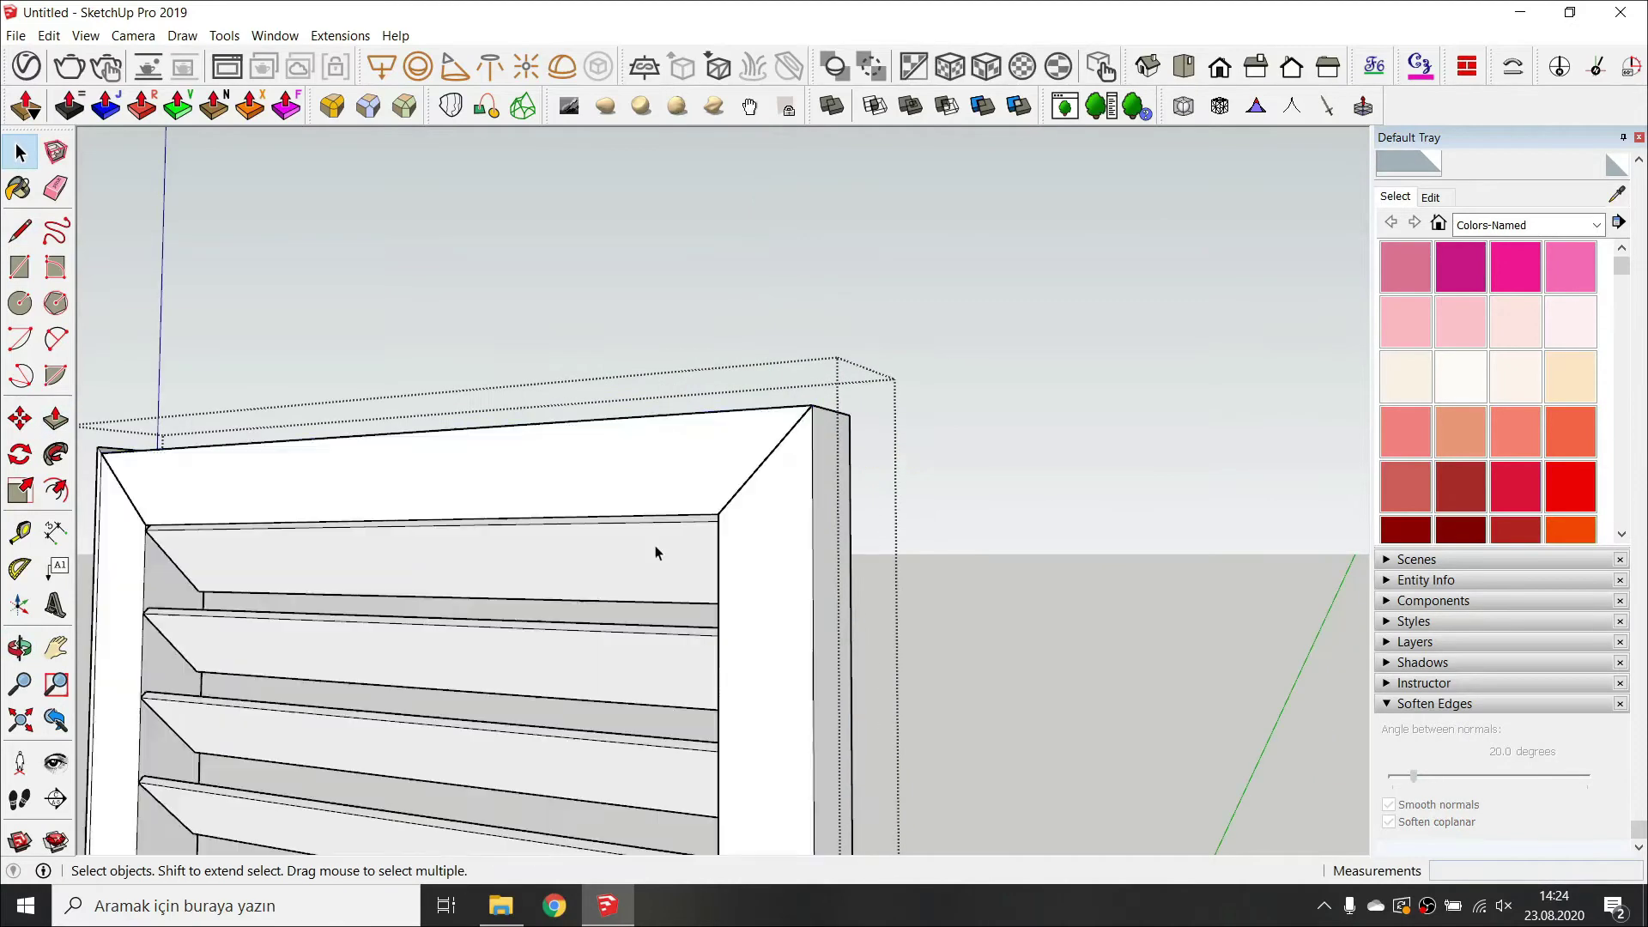
Open the left stile and push its narrow outer border strip back like the other frame members.
scroll(656, 553, down, 2)
shift+middle_drag(655, 552, 925, 361)
double_click(529, 386)
middle_drag(529, 386, 671, 482)
key(p)
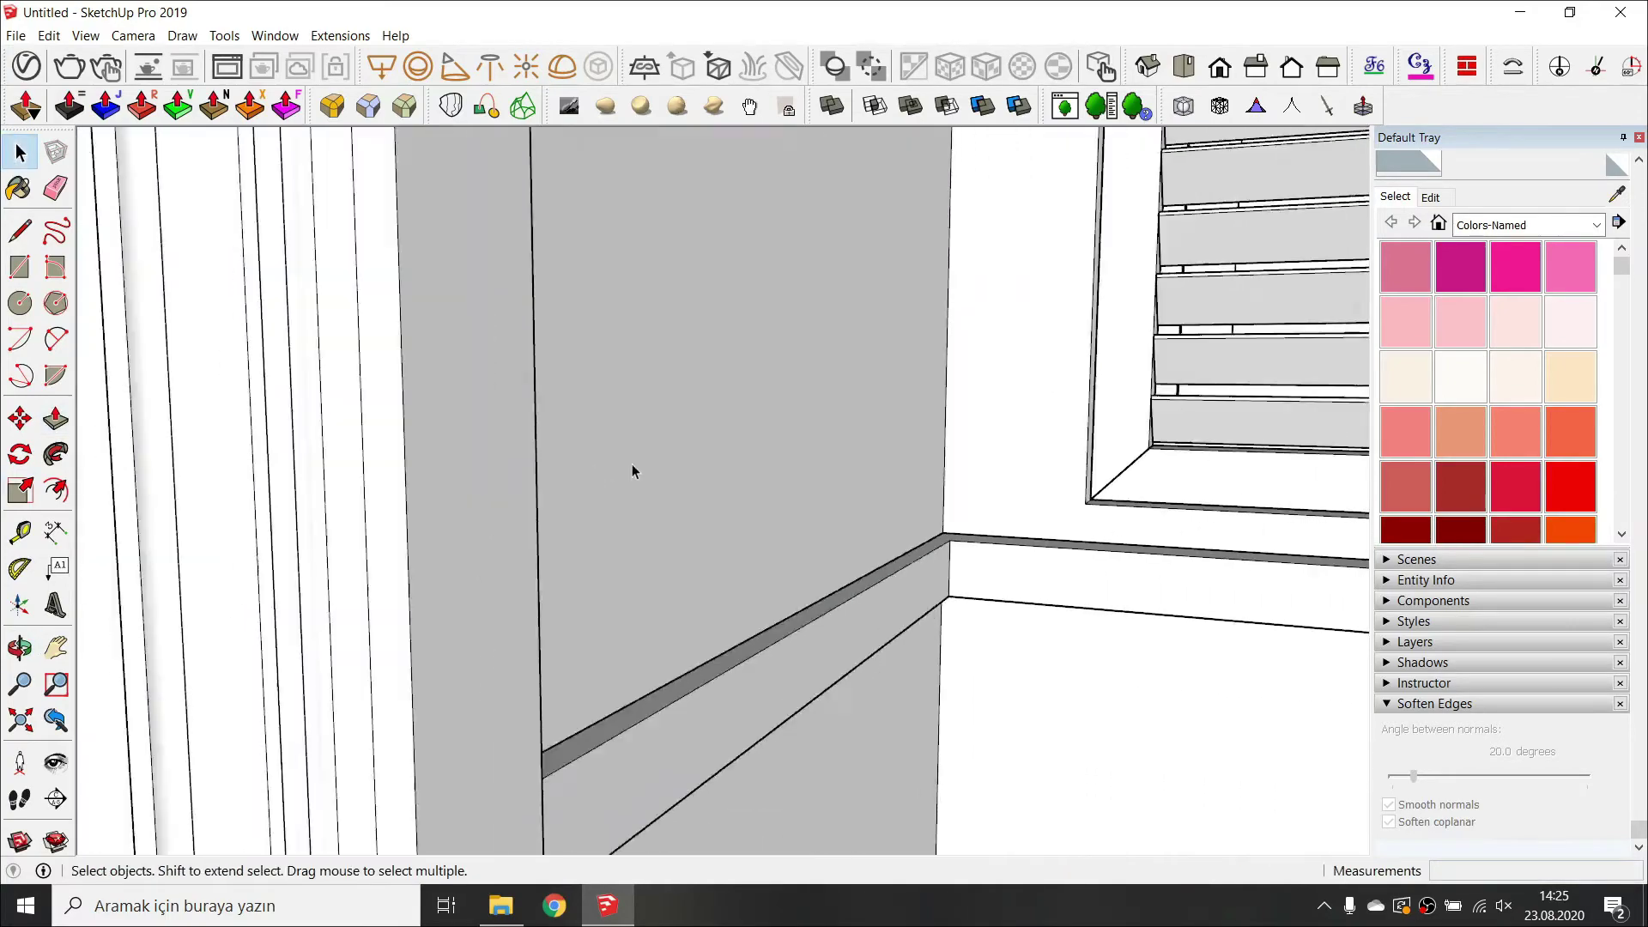
Draw a rectangular hinge leaf on the left stile just above its lower corner and extrude it into a thin plate.
middle_drag(632, 464, 423, 616)
scroll(600, 672, up, 4)
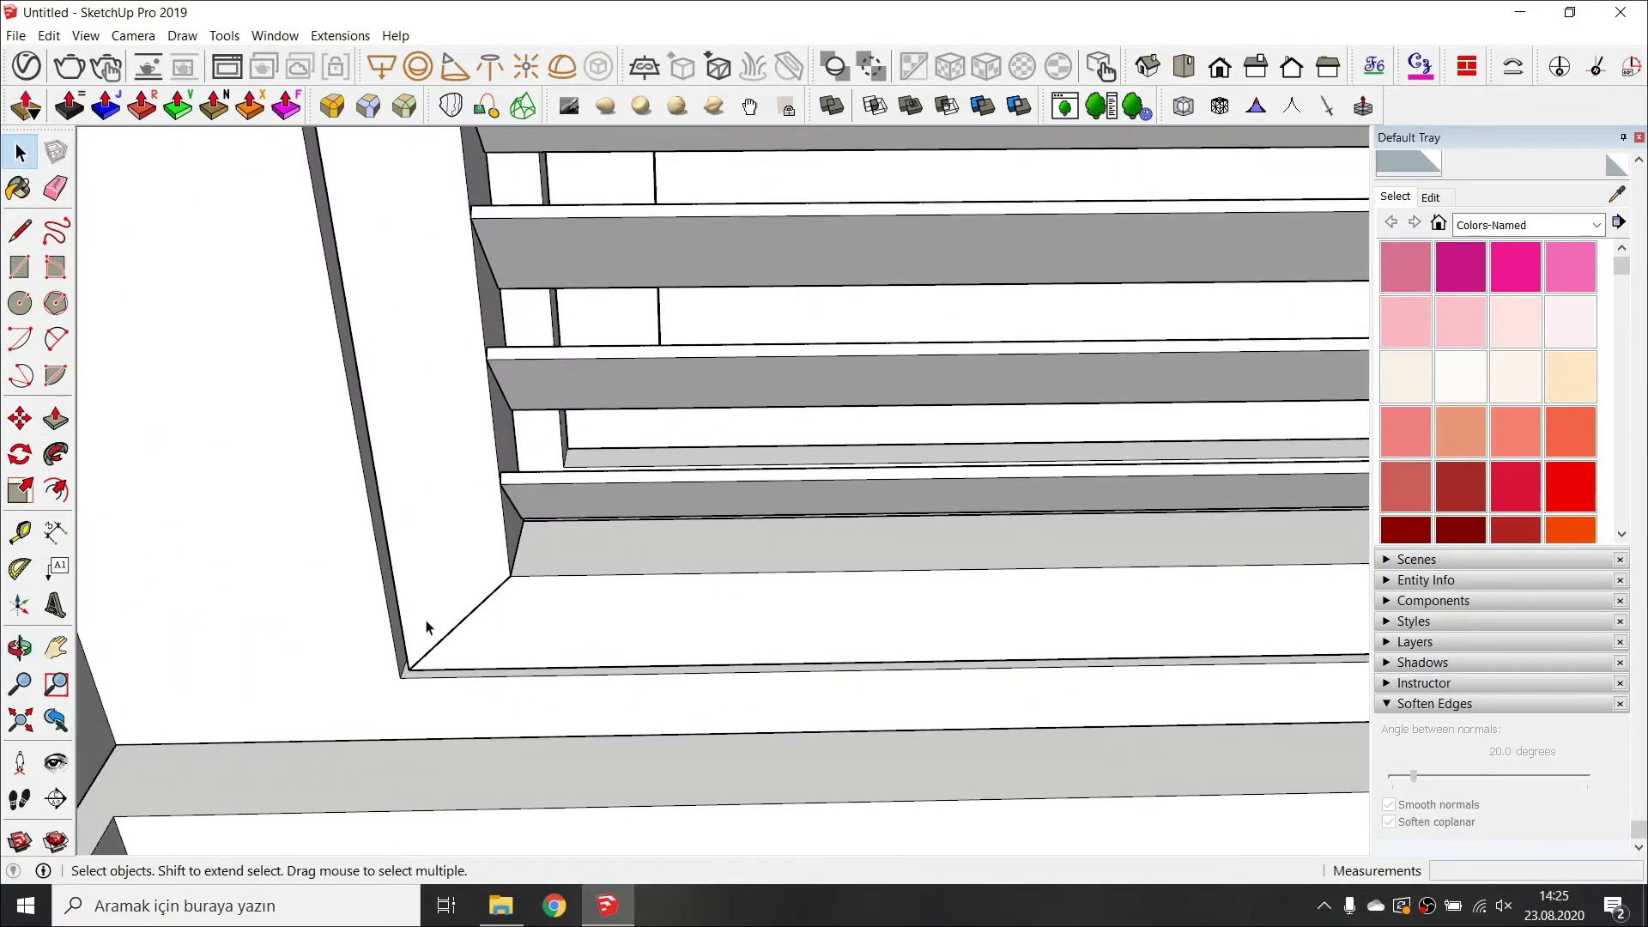
middle_drag(403, 447, 576, 599)
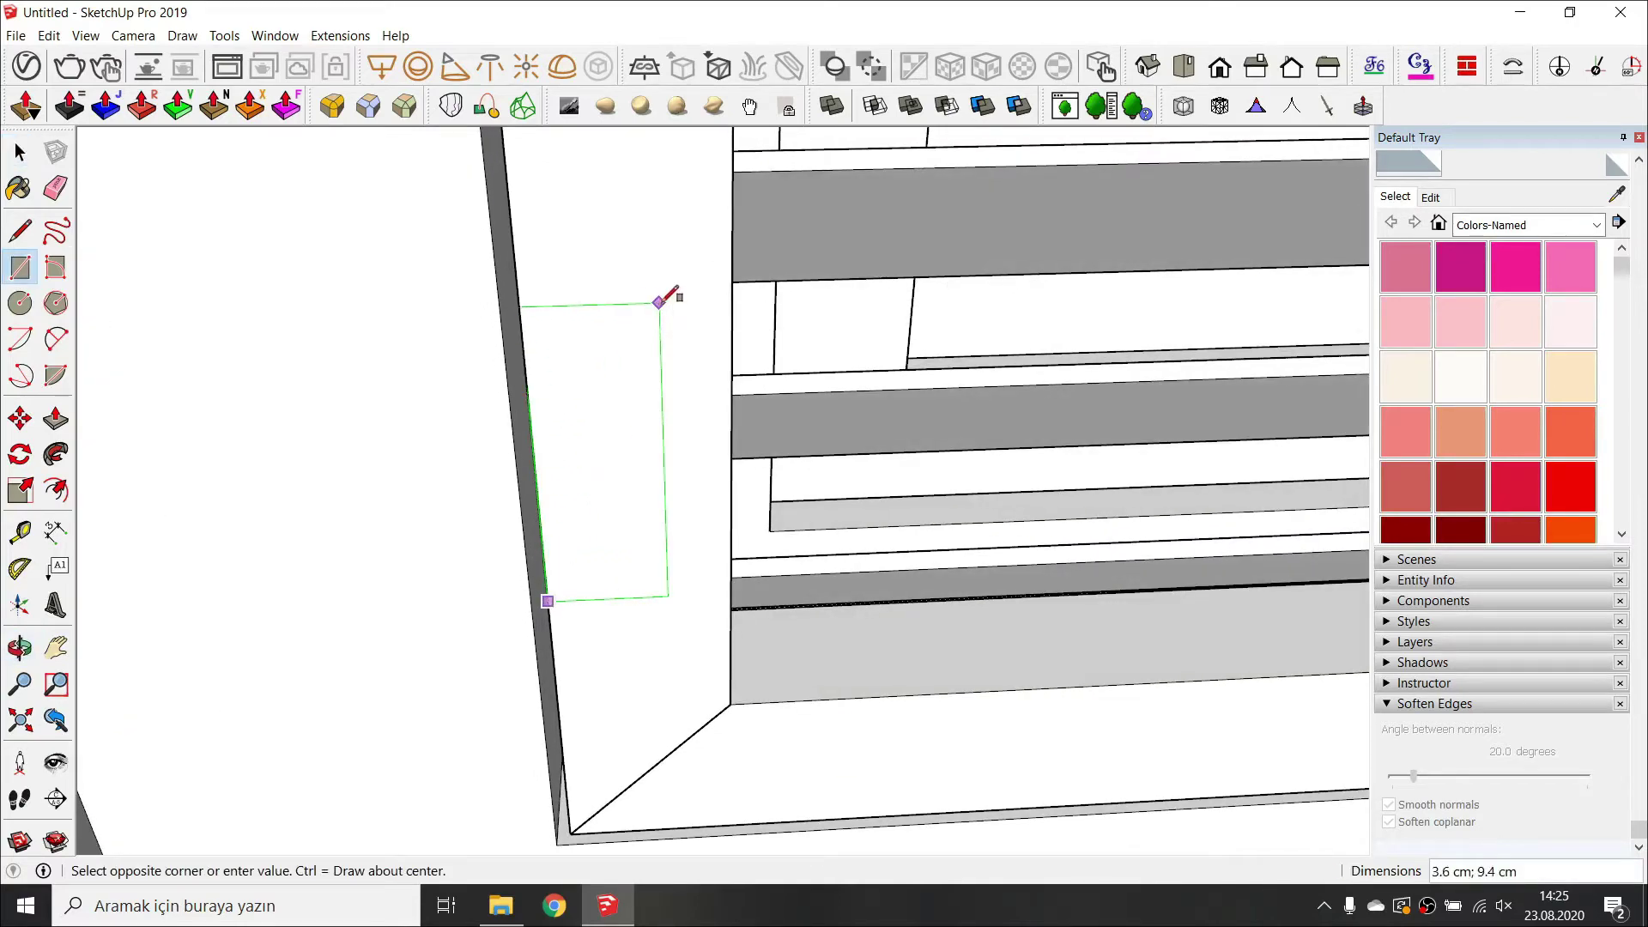
click(673, 210)
key(space)
middle_drag(695, 192, 632, 382)
key(p)
click(618, 382)
click(631, 391)
key(space)
click(645, 360)
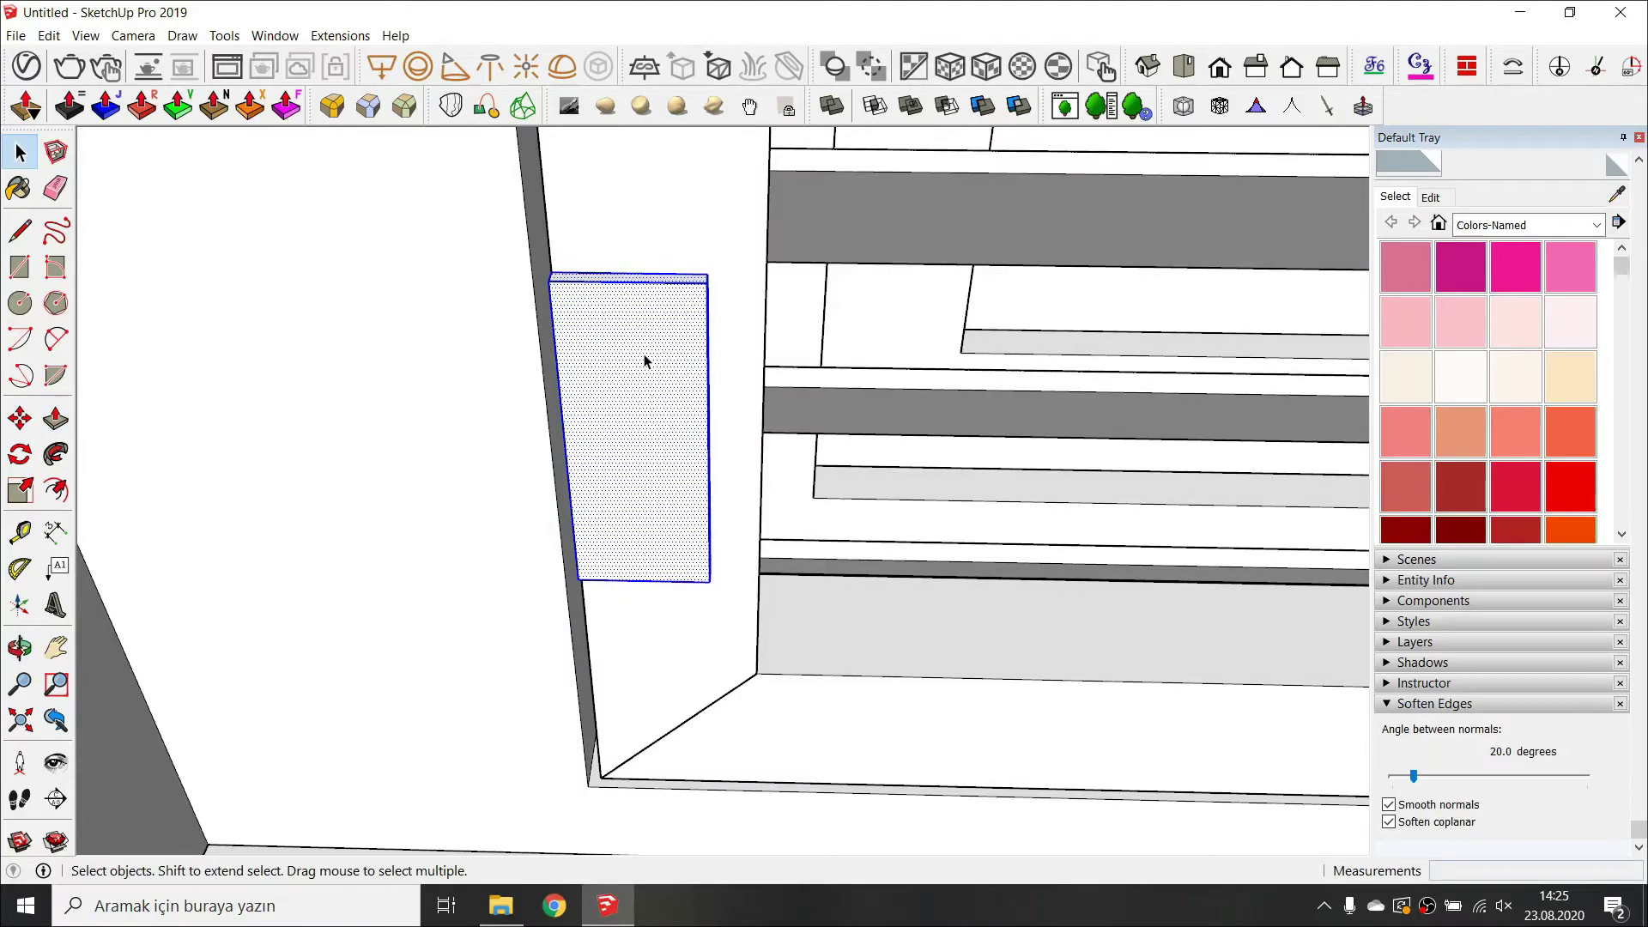
Make the hinge leaf a component and copy it across the shutter's edge onto the adjoining wall face.
key(Escape)
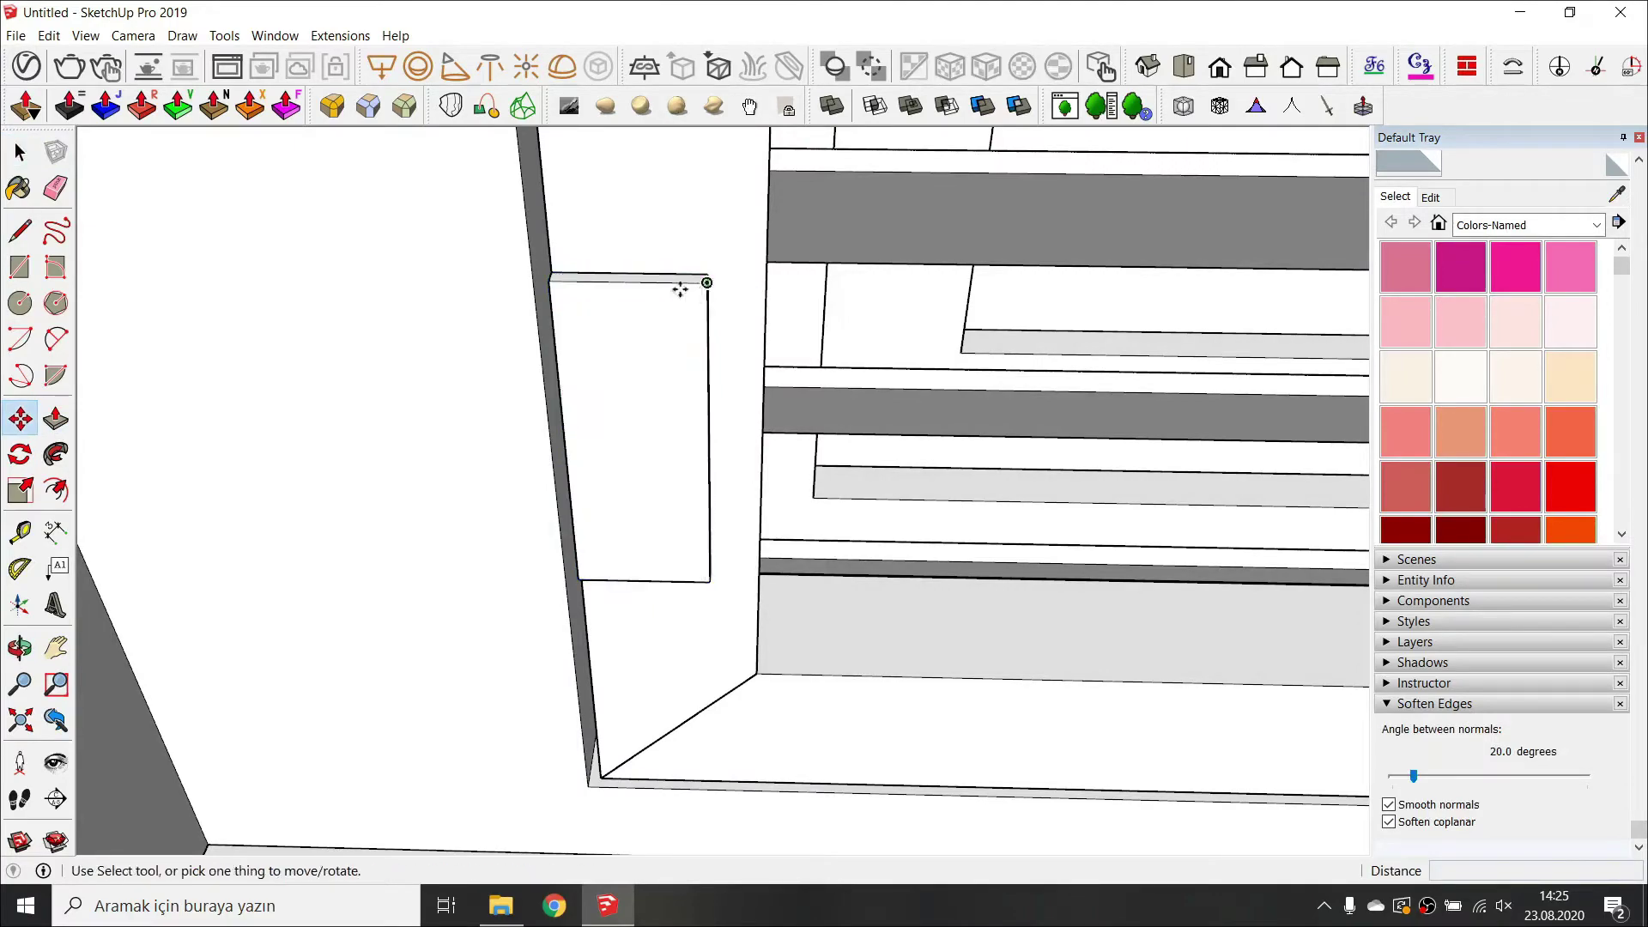
middle_drag(662, 357, 805, 277)
key(space)
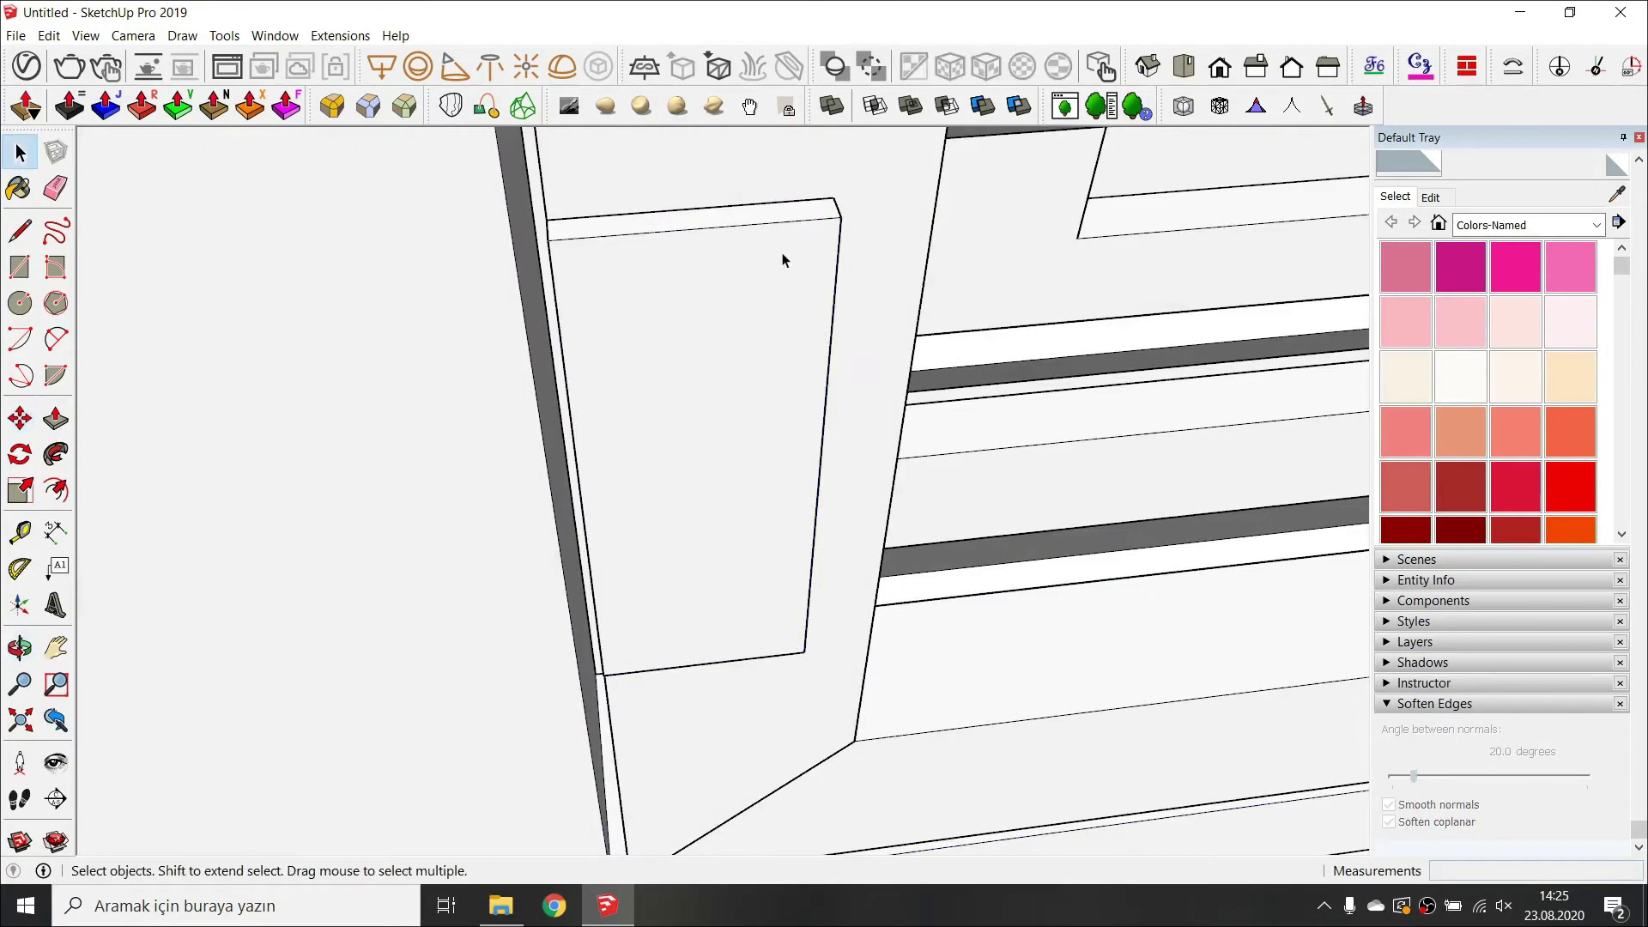
click(783, 257)
right_click(755, 251)
click(884, 399)
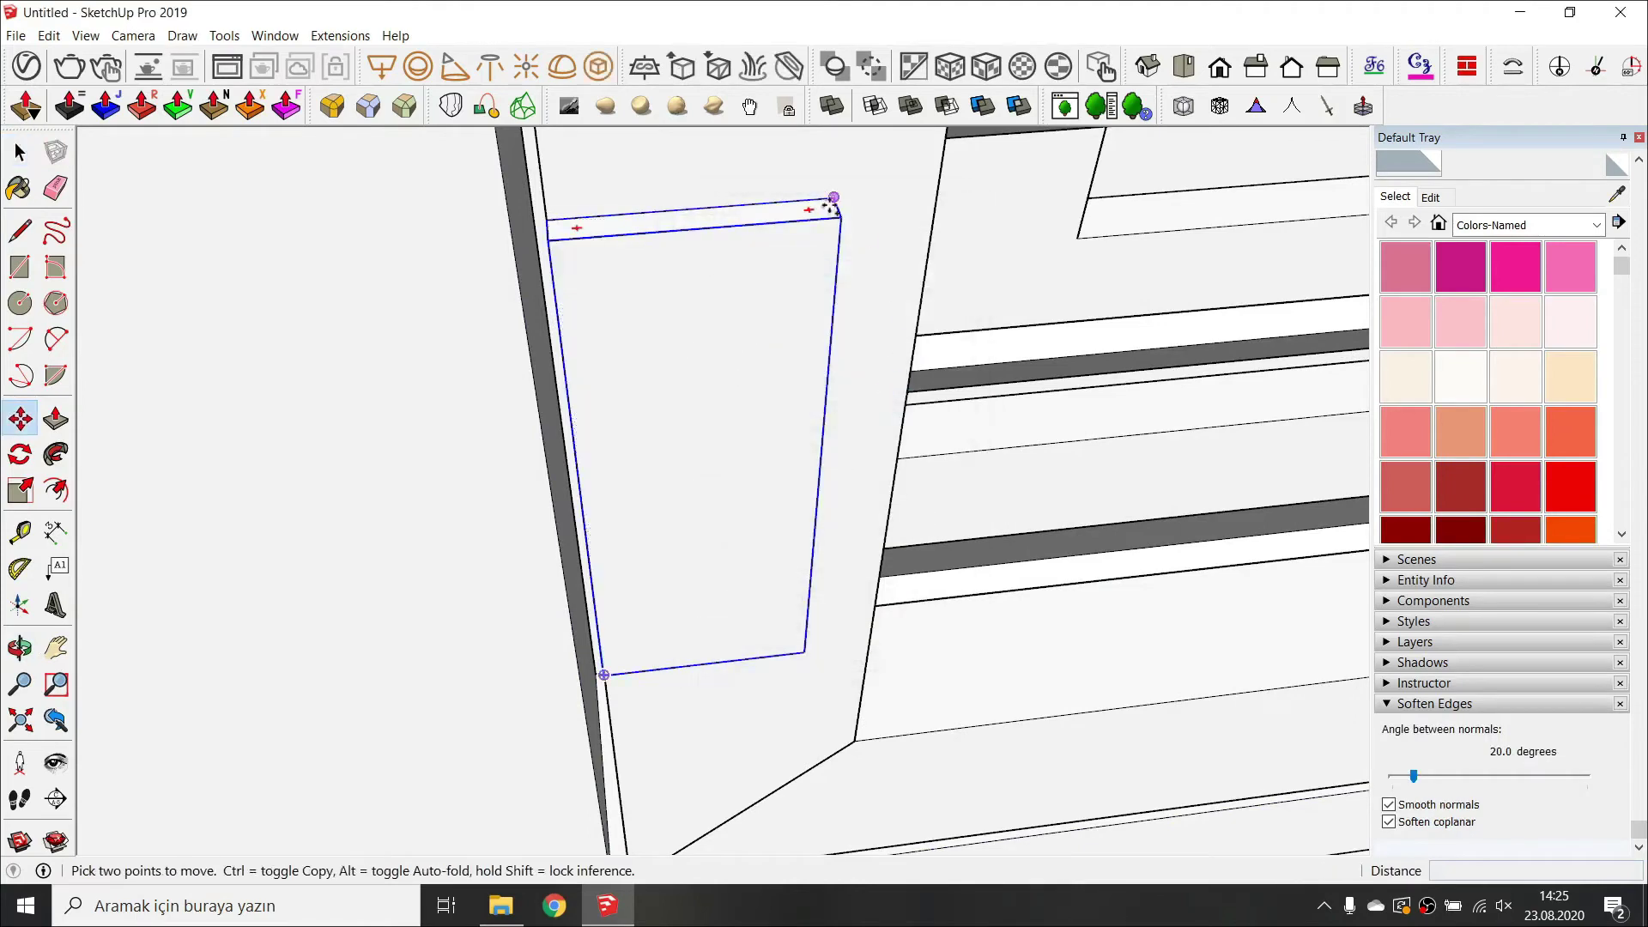
click(839, 218)
key(ctrl)
click(514, 223)
middle_drag(552, 270, 563, 324)
key(space)
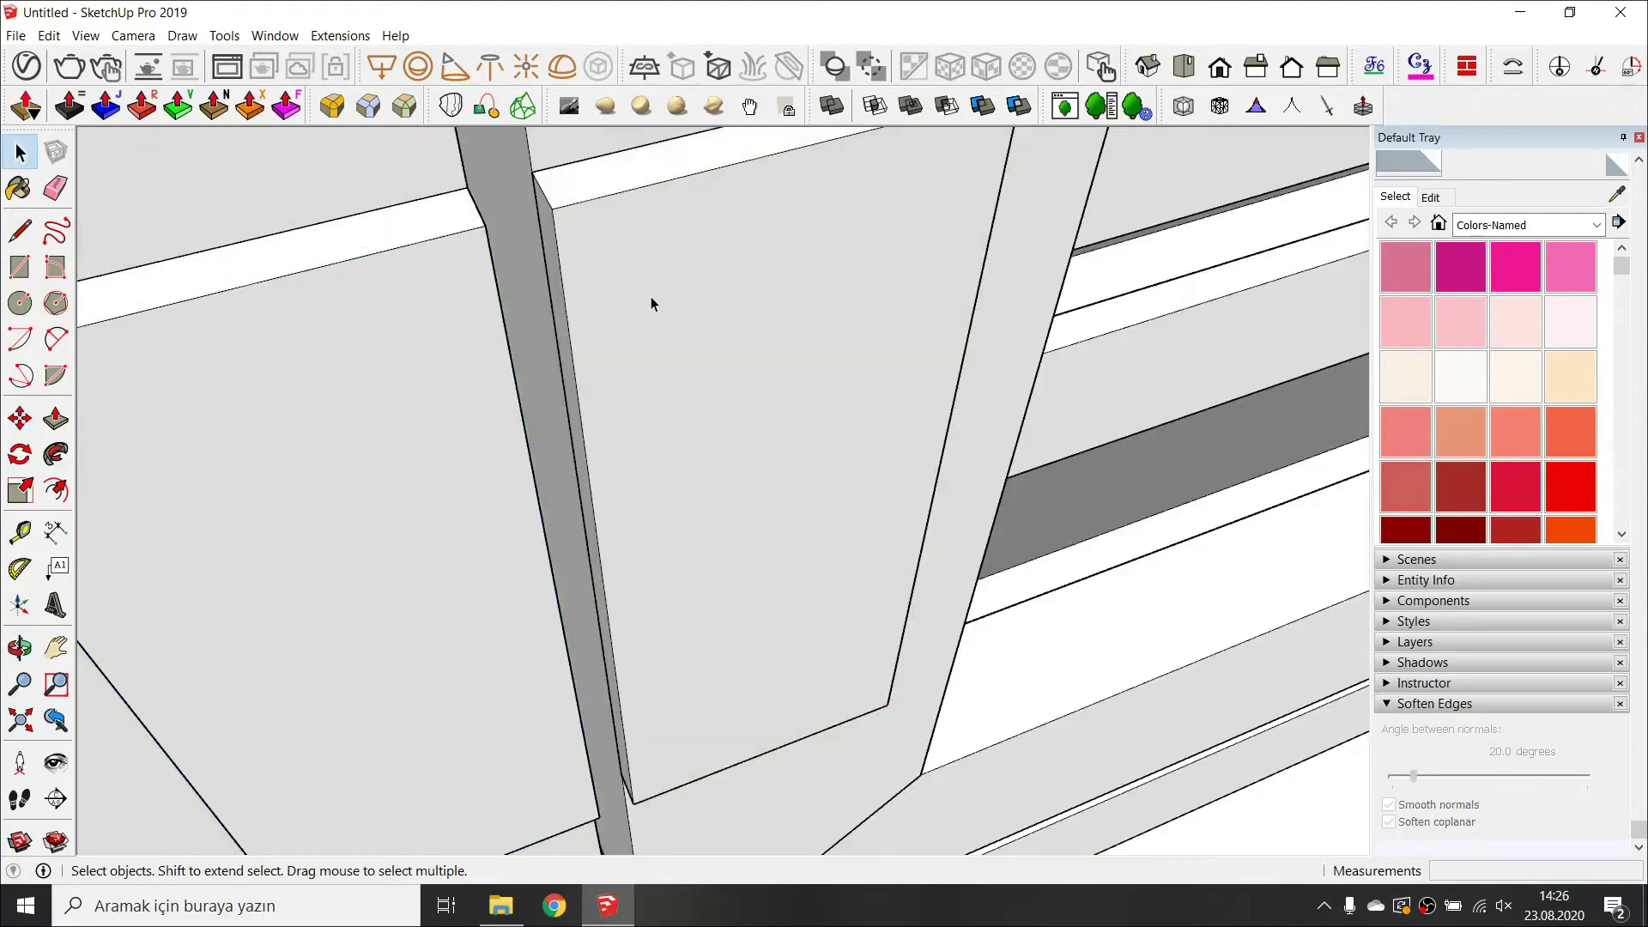
Draw a circle of about 0.4 cm radius at the hinge leaf's upper outer corner and select it.
click(618, 331)
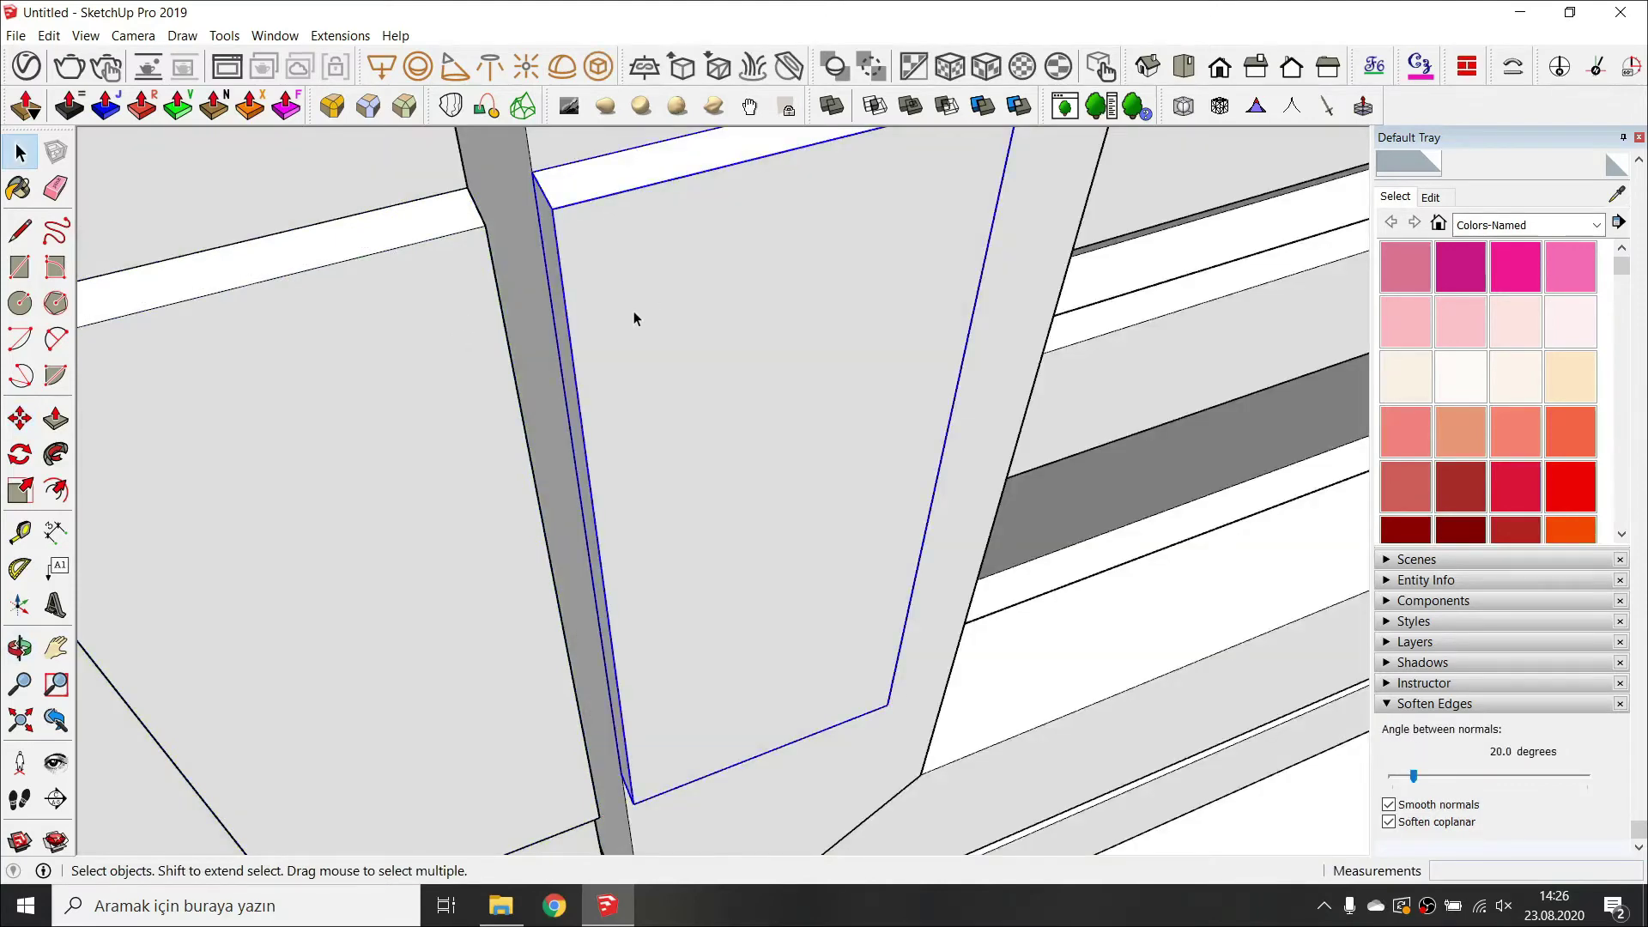
middle_drag(633, 319, 524, 502)
key(c)
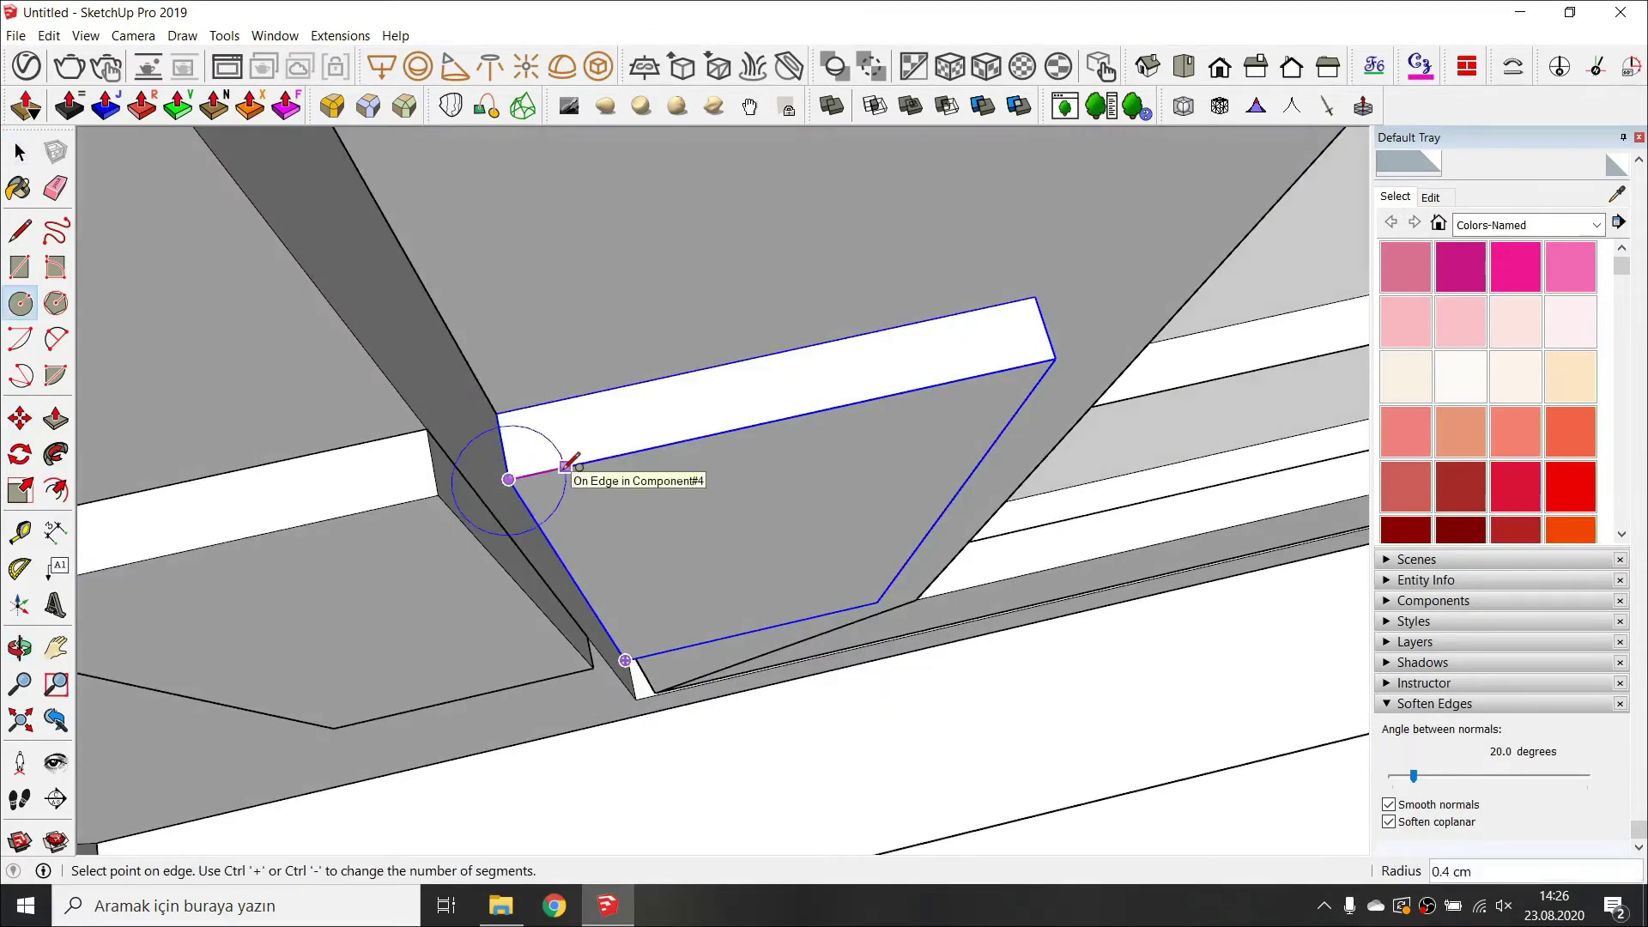
click(566, 466)
key(space)
click(539, 498)
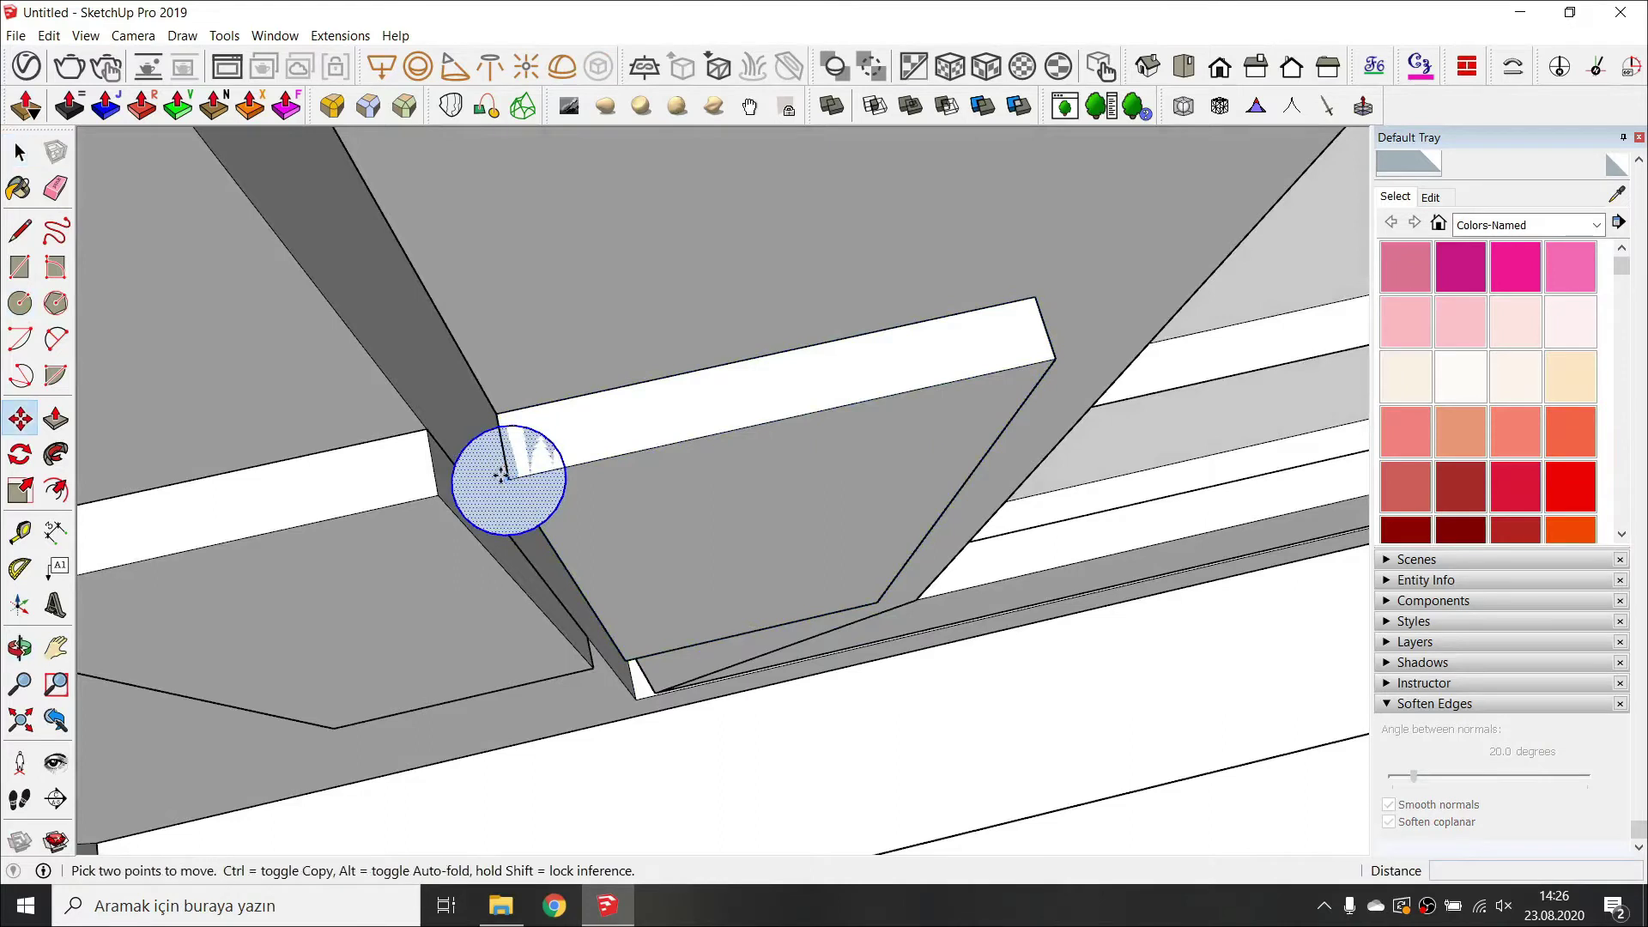
Move the circle over the gap between the hinge leaves and shift it 0.05 cm along the red axis.
click(500, 474)
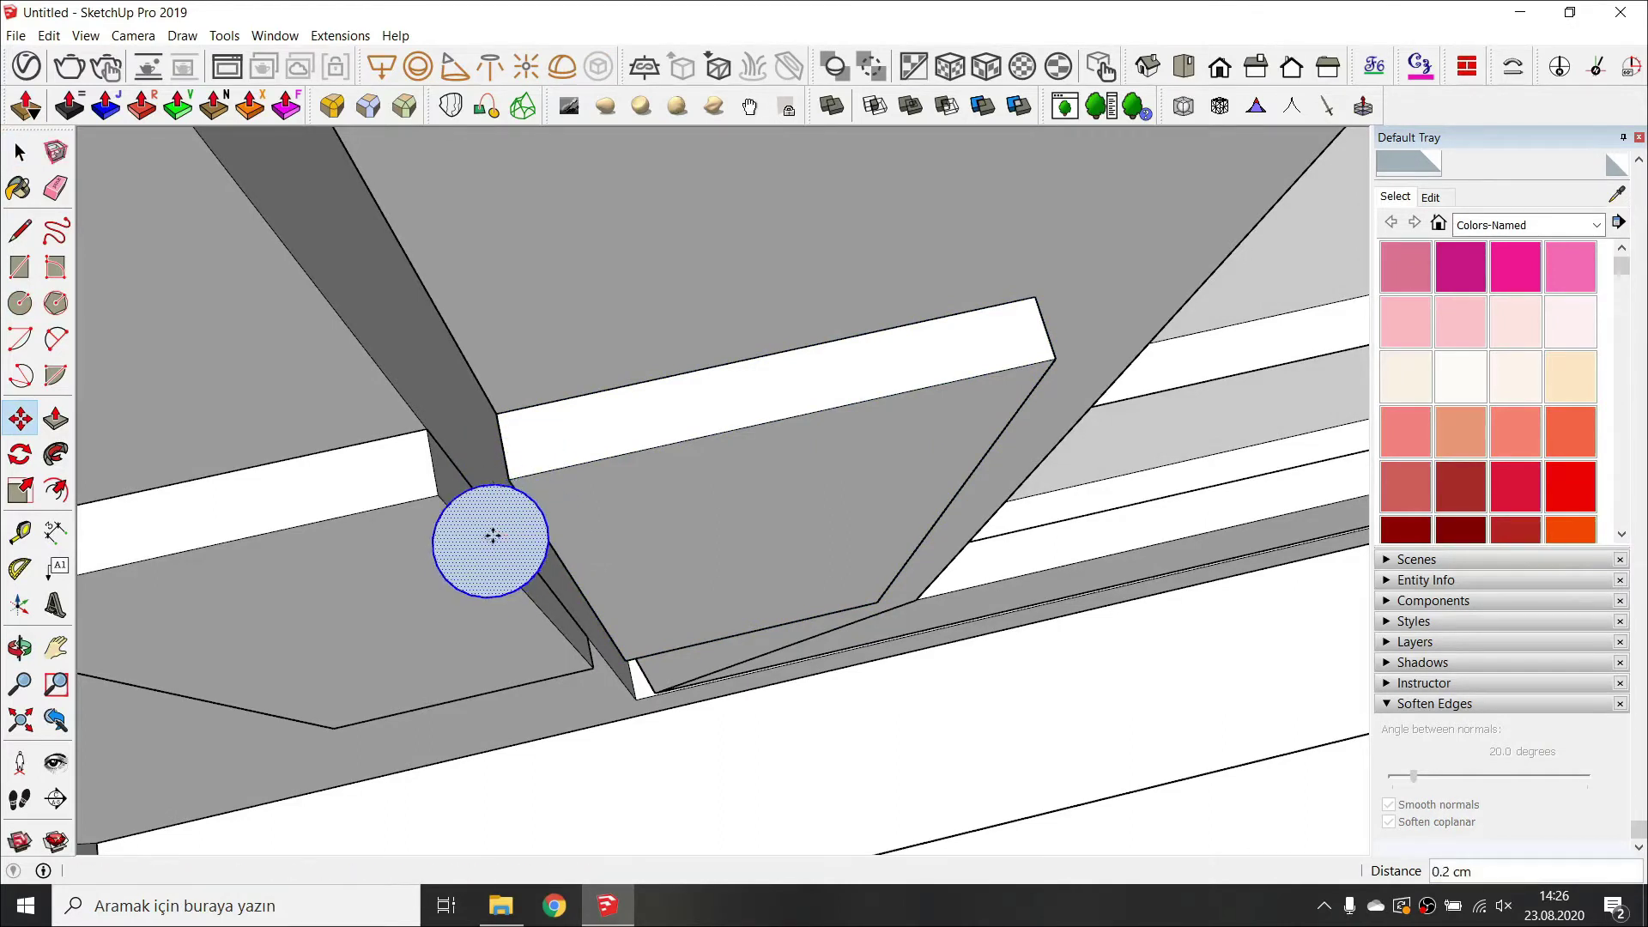
click(492, 536)
click(479, 532)
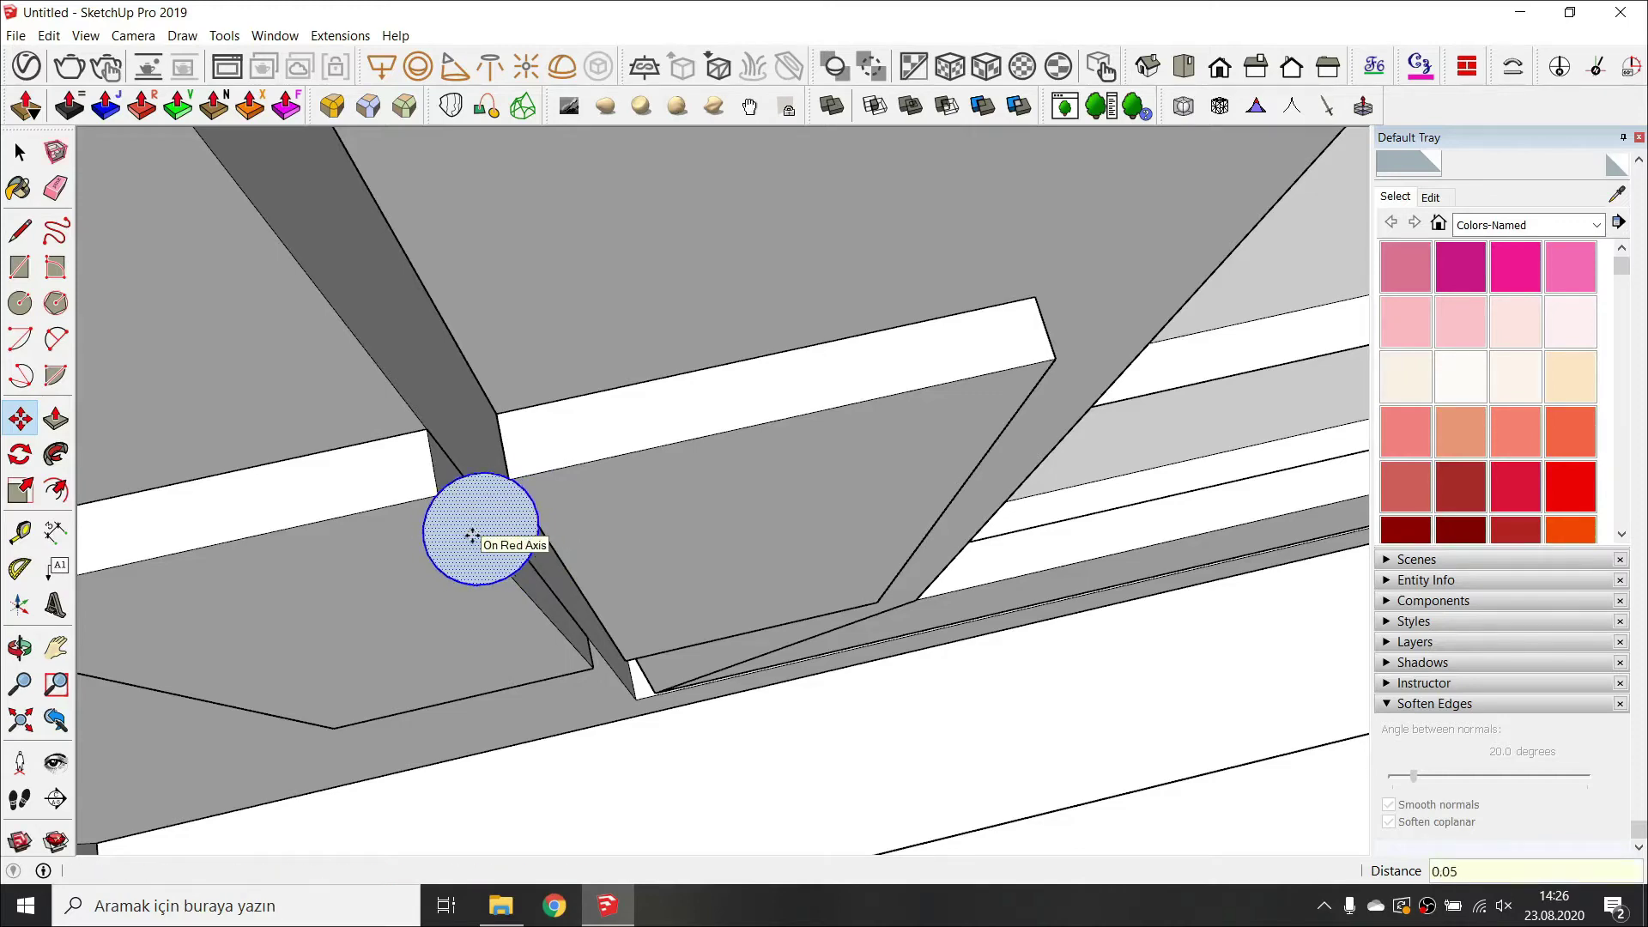
Extrude the circle downward about 3 cm into a hinge knuckle and group the cylinder.
key(p)
click(489, 500)
middle_drag(534, 570, 463, 264)
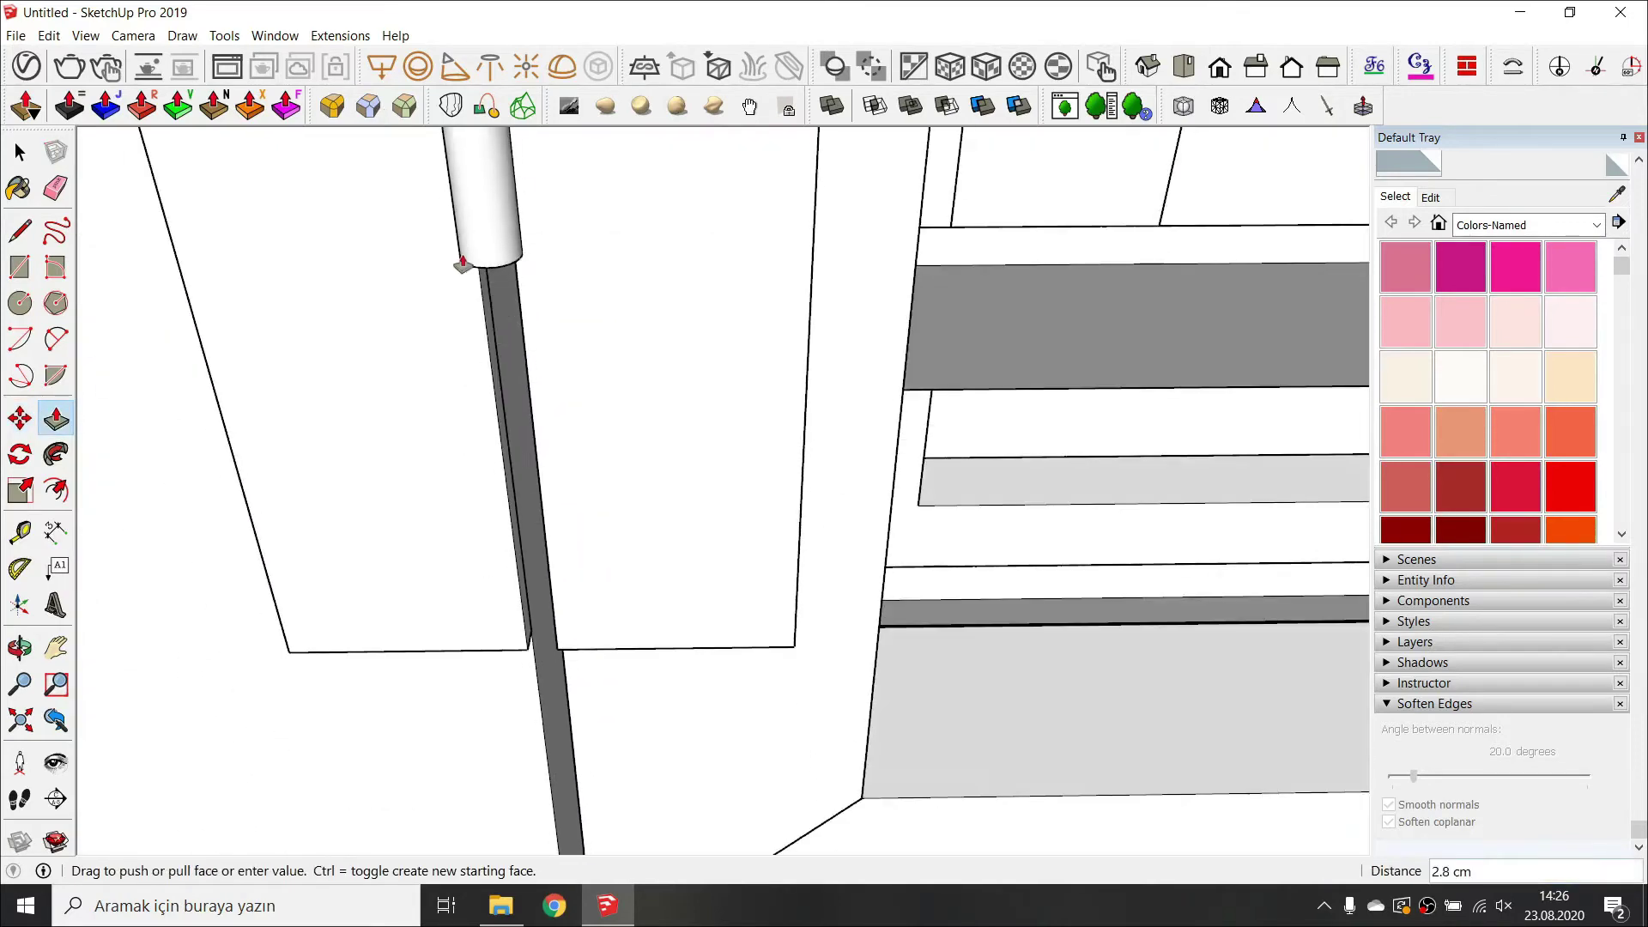
click(463, 279)
key(space)
triple_click(483, 244)
key(ctrl+g)
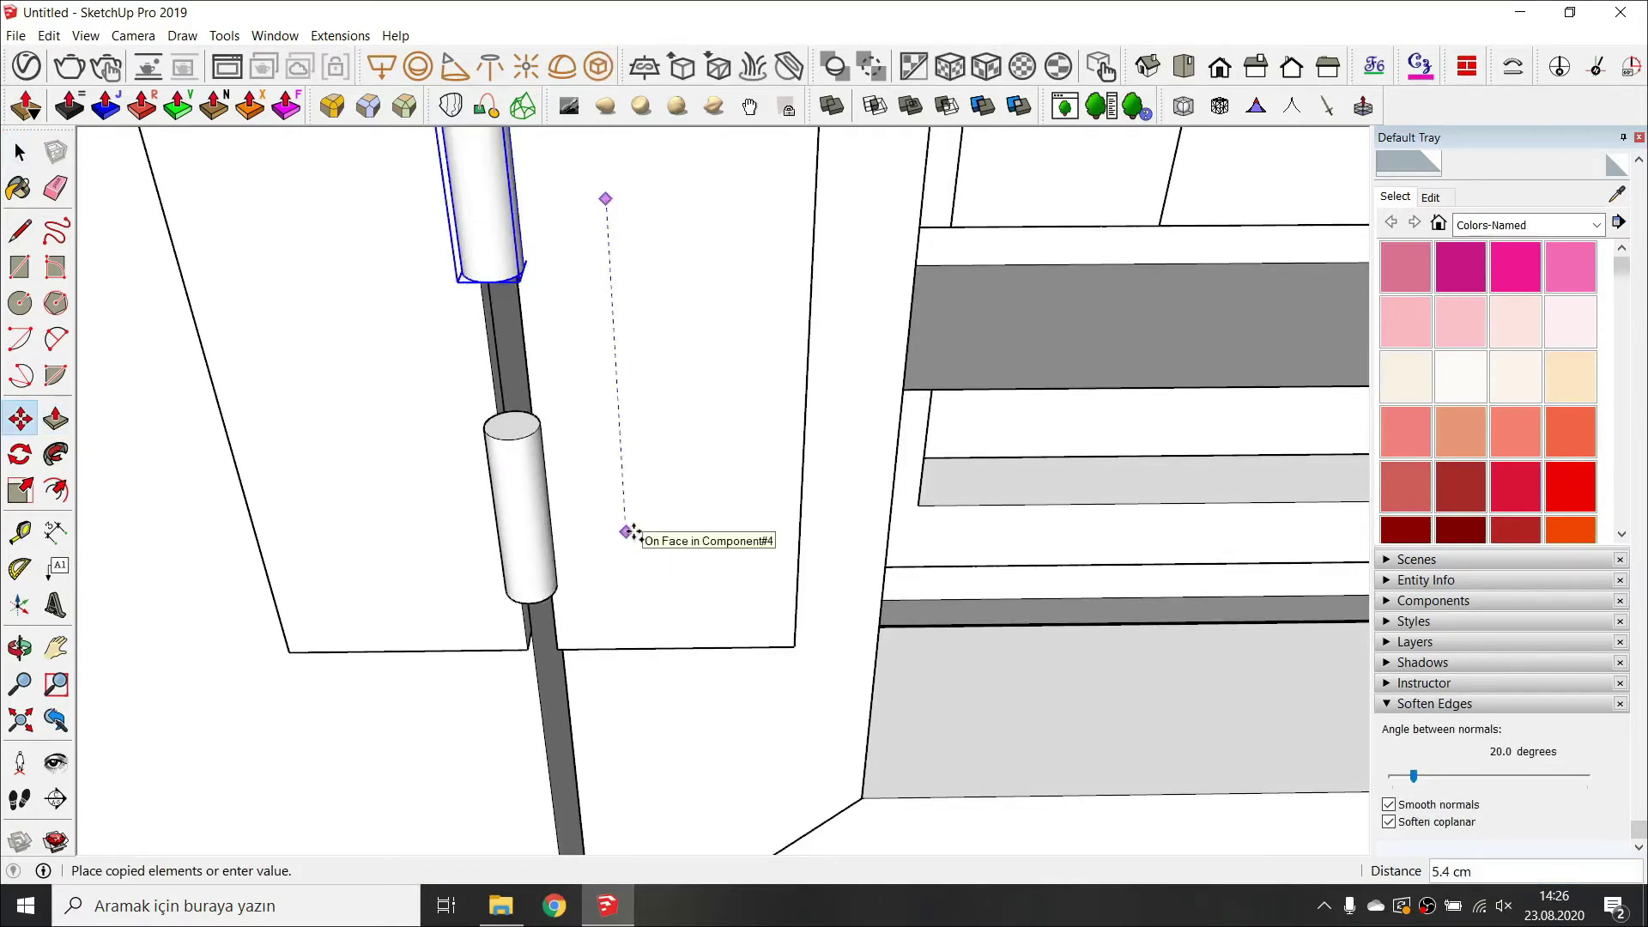
Copy the knuckle about 5.4 cm down the hinge and shift the upper one down about 1.1 cm.
click(629, 535)
key(space)
scroll(635, 539, down, 1)
middle_drag(635, 539, 635, 368)
key(m)
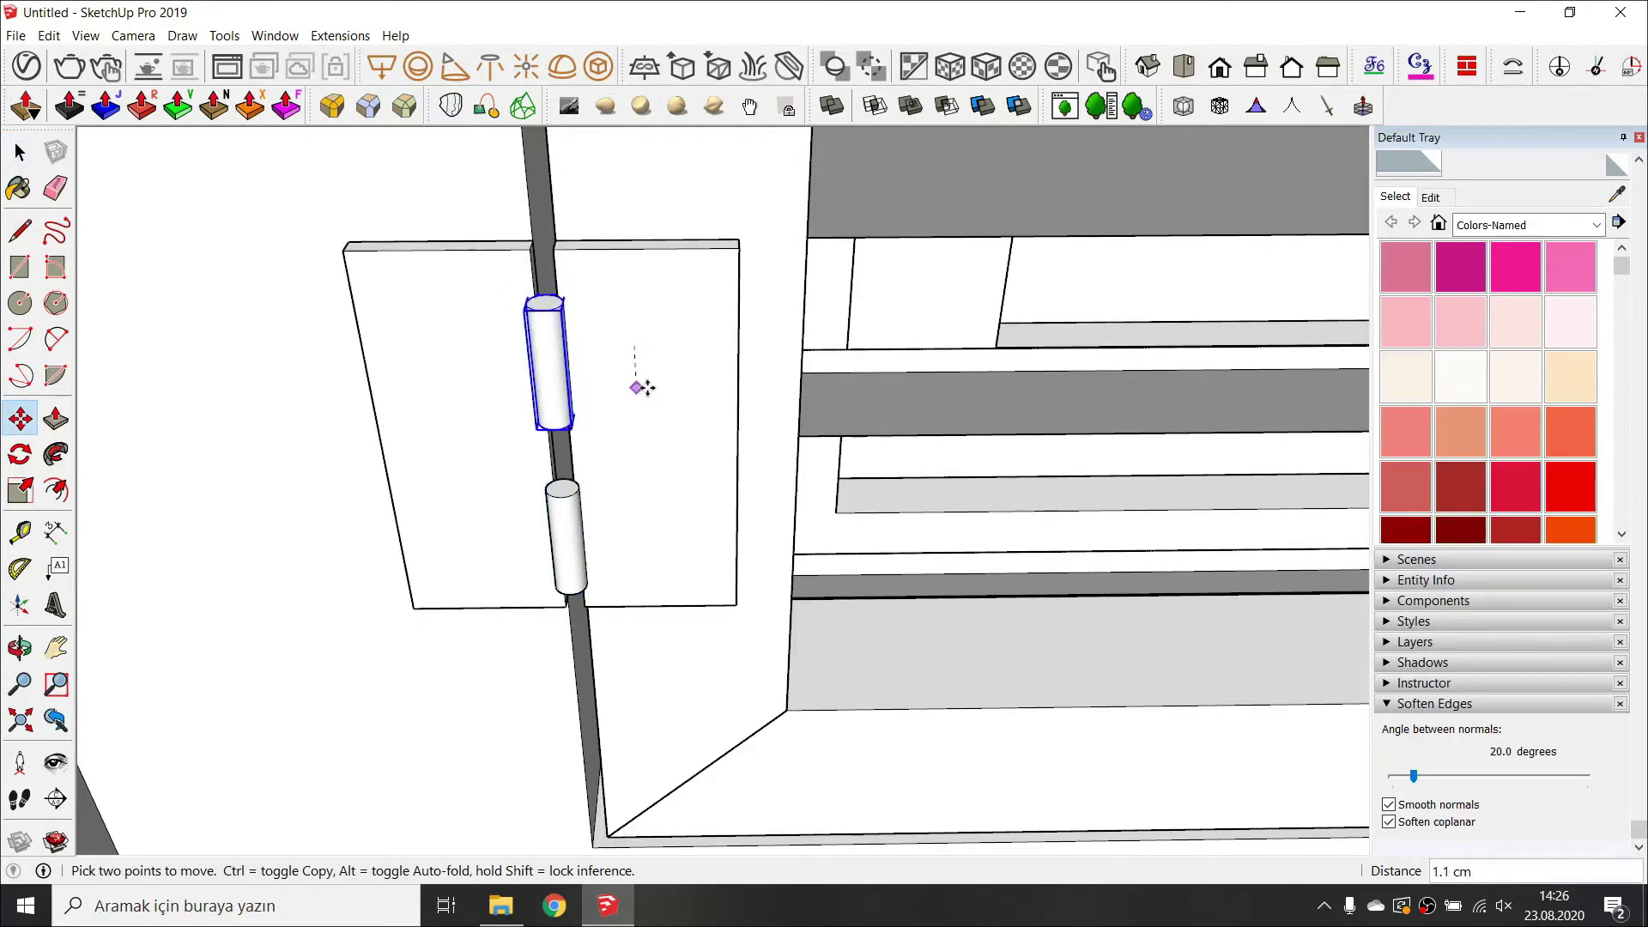
key(space)
Select both leaves and both knuckles and group them as one hinge.
click(647, 389)
scroll(637, 411, down, 2)
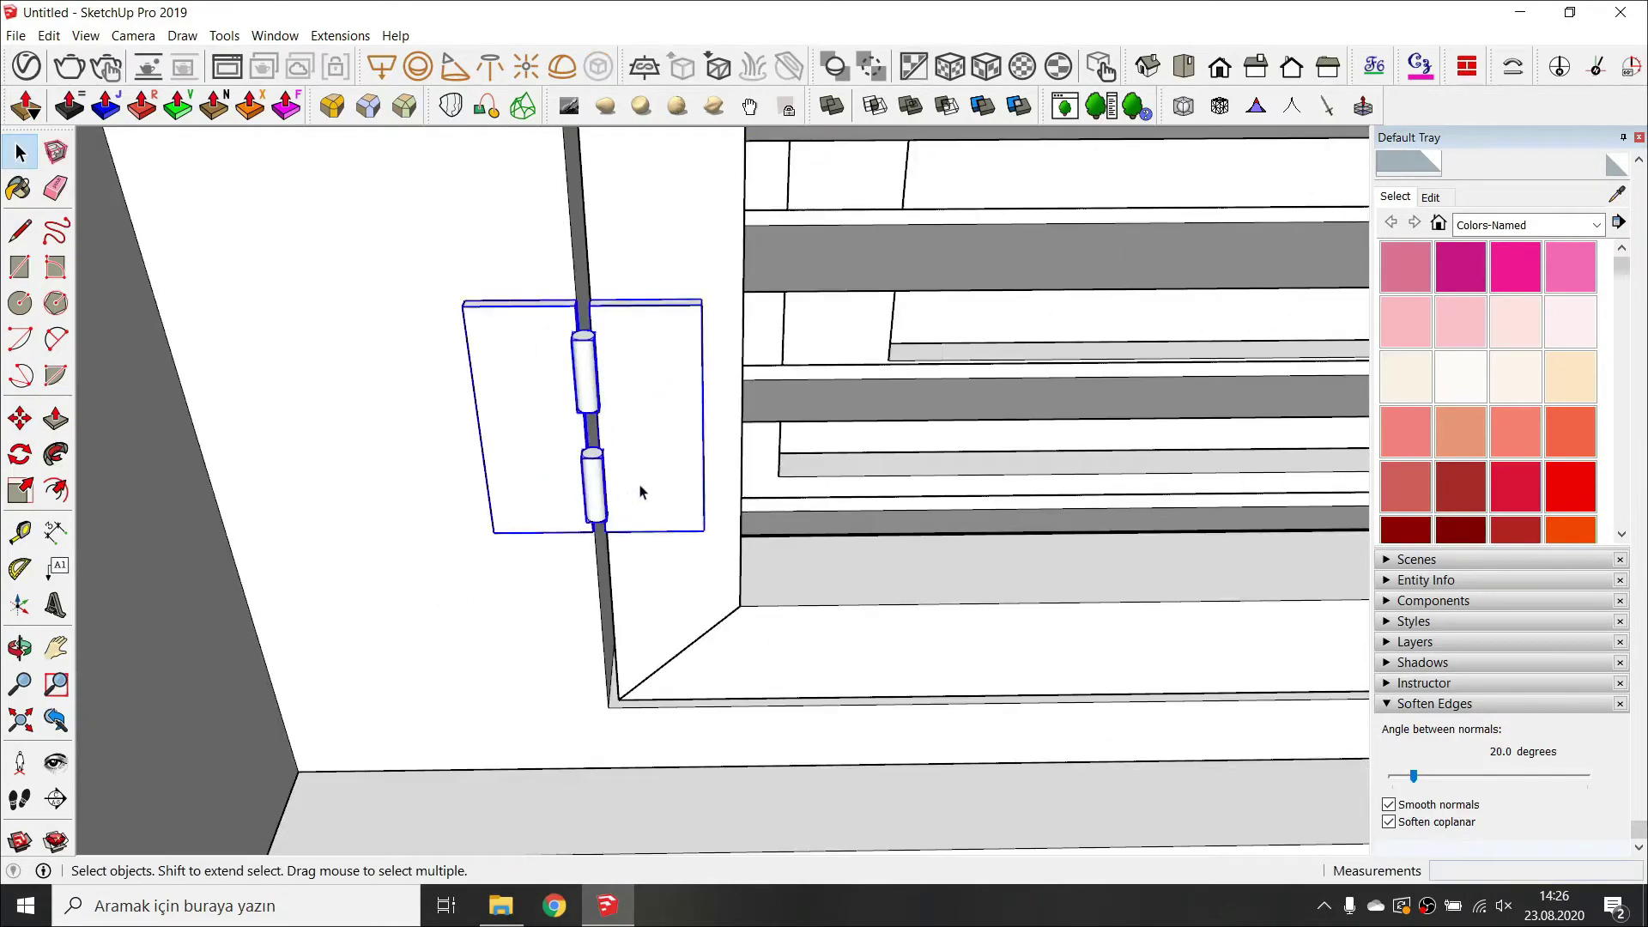
key(ctrl+g)
scroll(647, 416, up, 2)
scroll(647, 419, down, 3)
Copy the hinge up to the top of the left stile and divide the distance to add one midway.
middle_drag(647, 420, 512, 382)
key(m)
key(ctrl)
click(679, 276)
scroll(677, 276, down, 3)
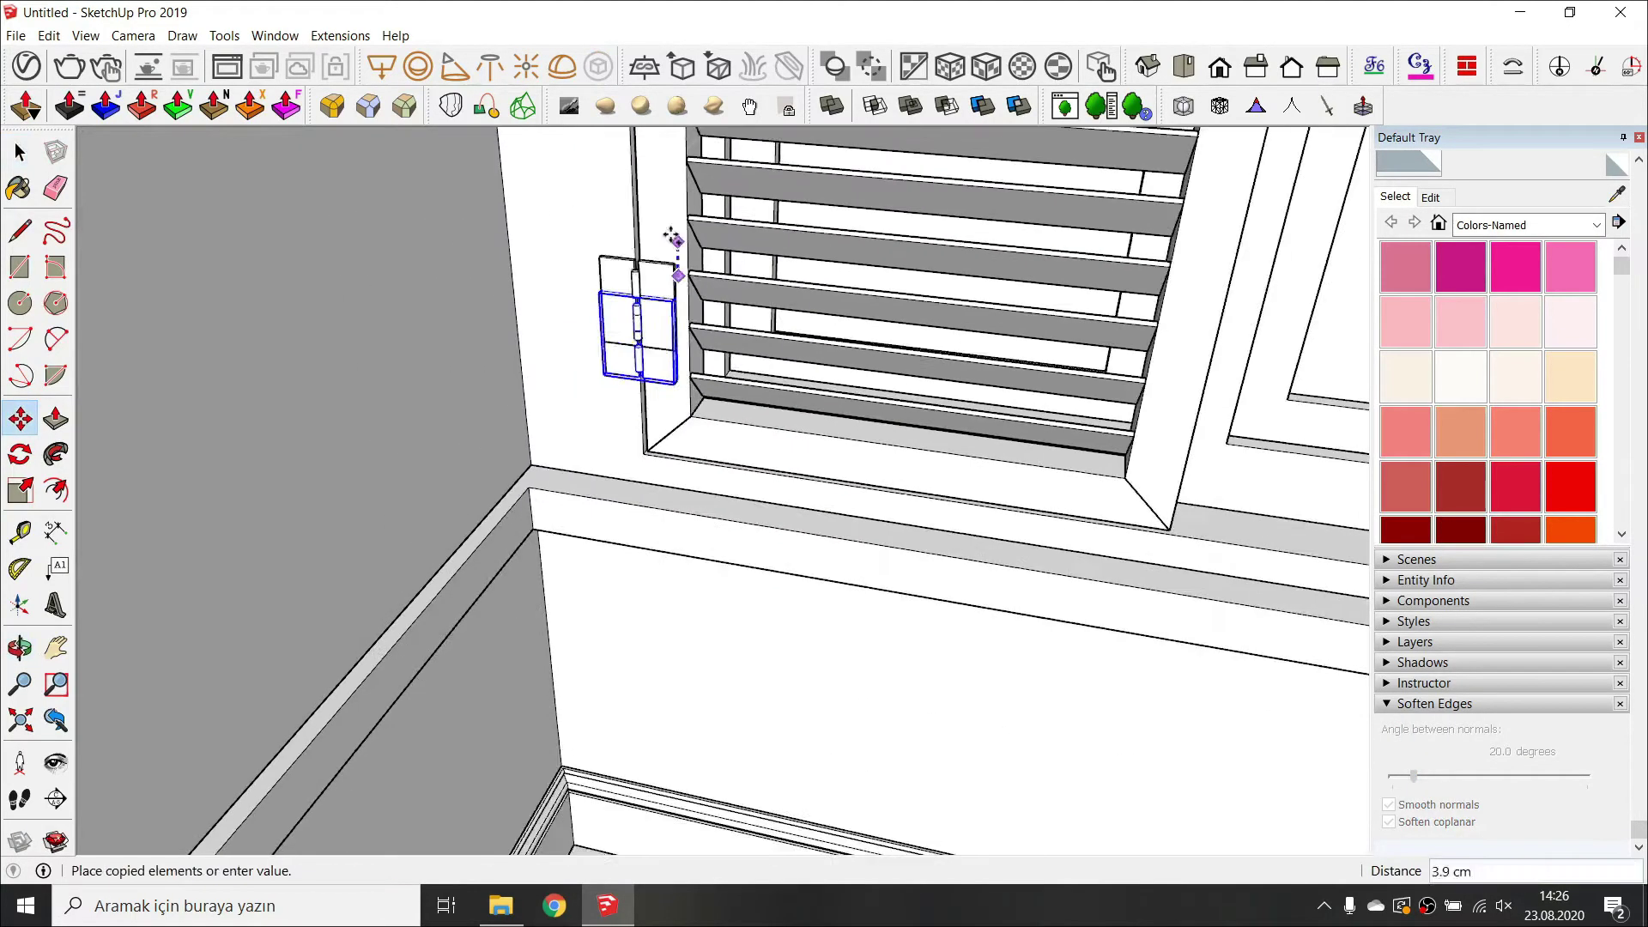
shift+middle_drag(671, 235, 628, 670)
scroll(625, 368, down, 3)
middle_drag(594, 452, 584, 421)
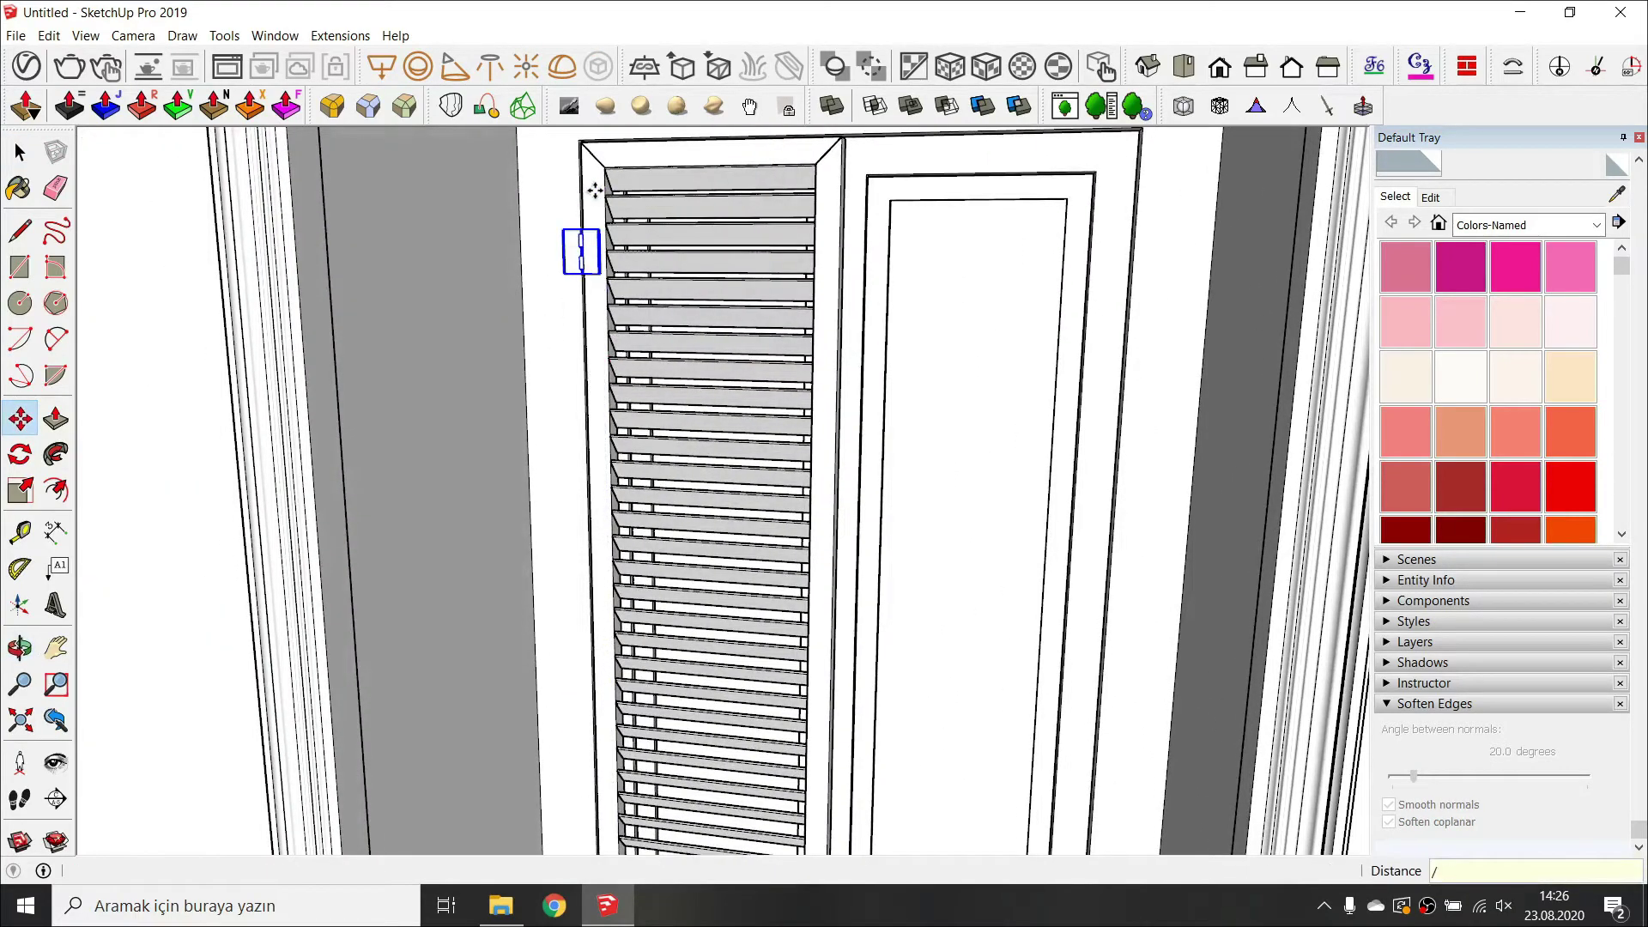
scroll(595, 199, down, 2)
Select the louvred shutter with its three hinges and copy it along the red axis over the window's right half.
click(593, 202)
click(586, 238)
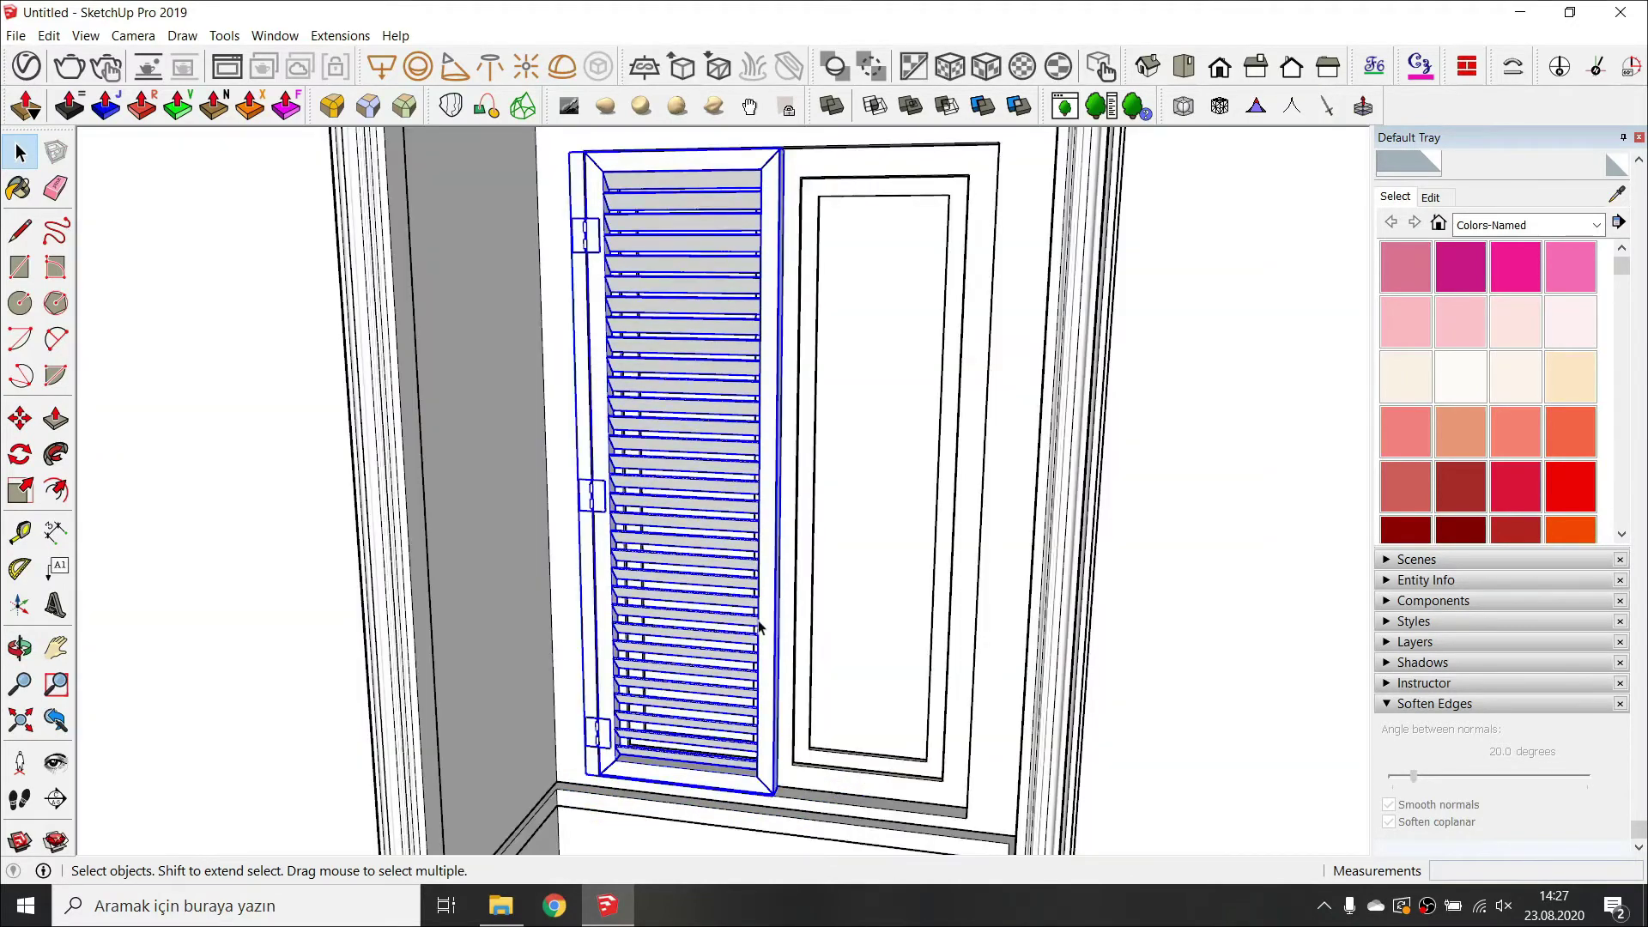
key(m)
scroll(828, 847, up, 2)
scroll(829, 847, up, 2)
scroll(668, 698, up, 2)
click(651, 677)
key(ctrl)
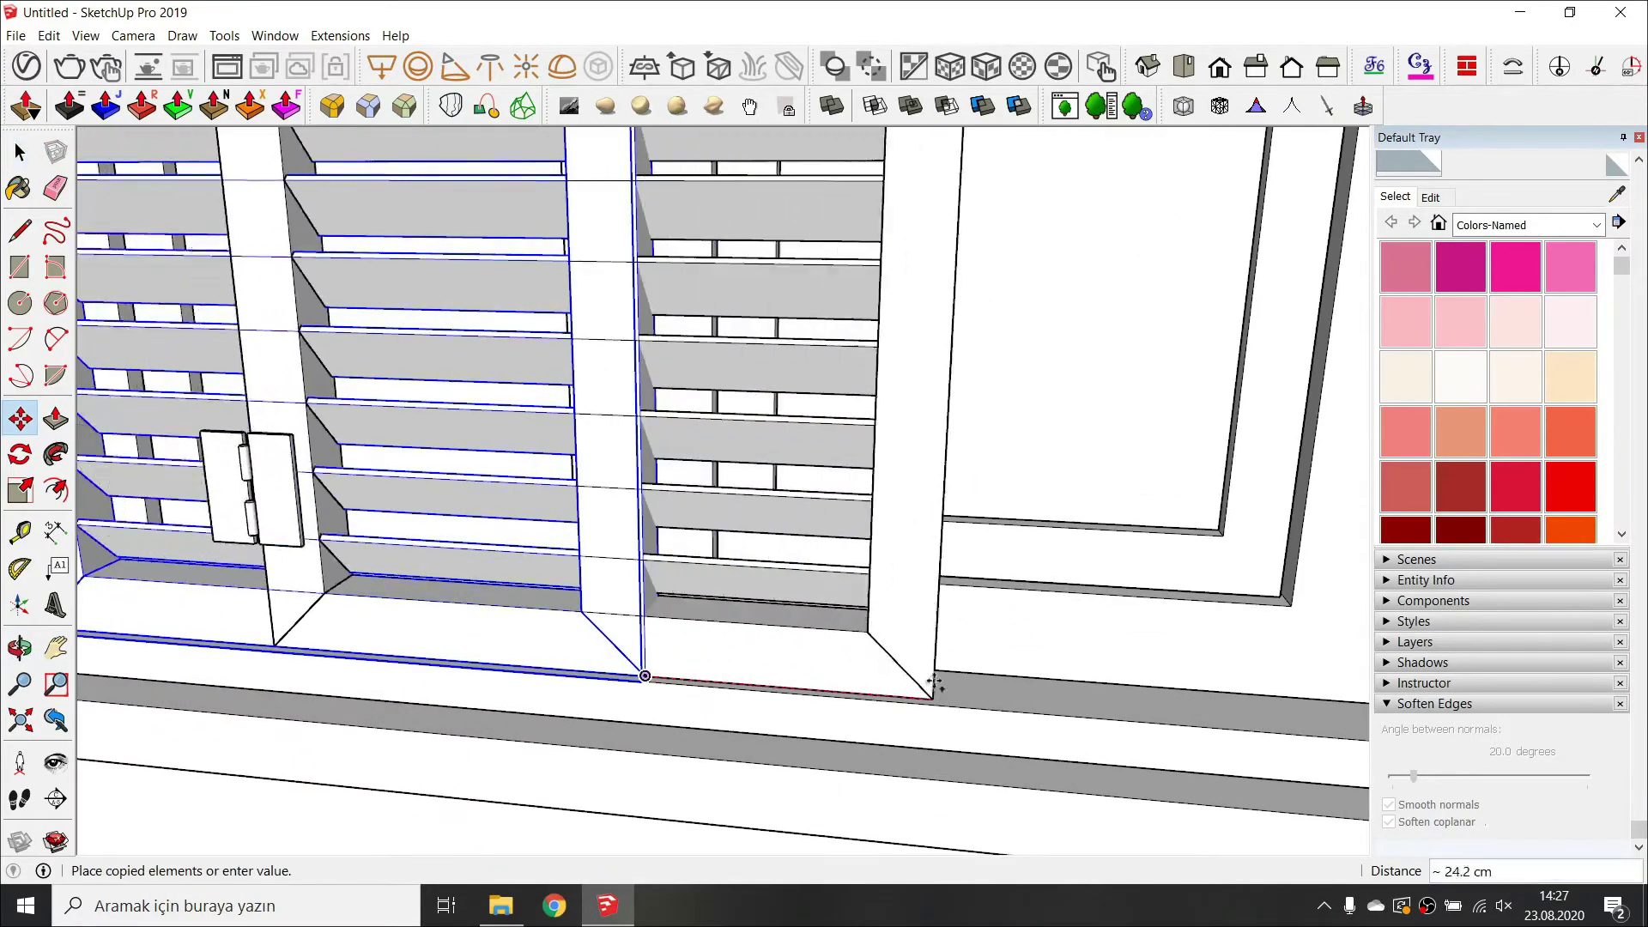
scroll(932, 687, down, 1)
shift+middle_drag(932, 687, 687, 640)
click(850, 661)
key(space)
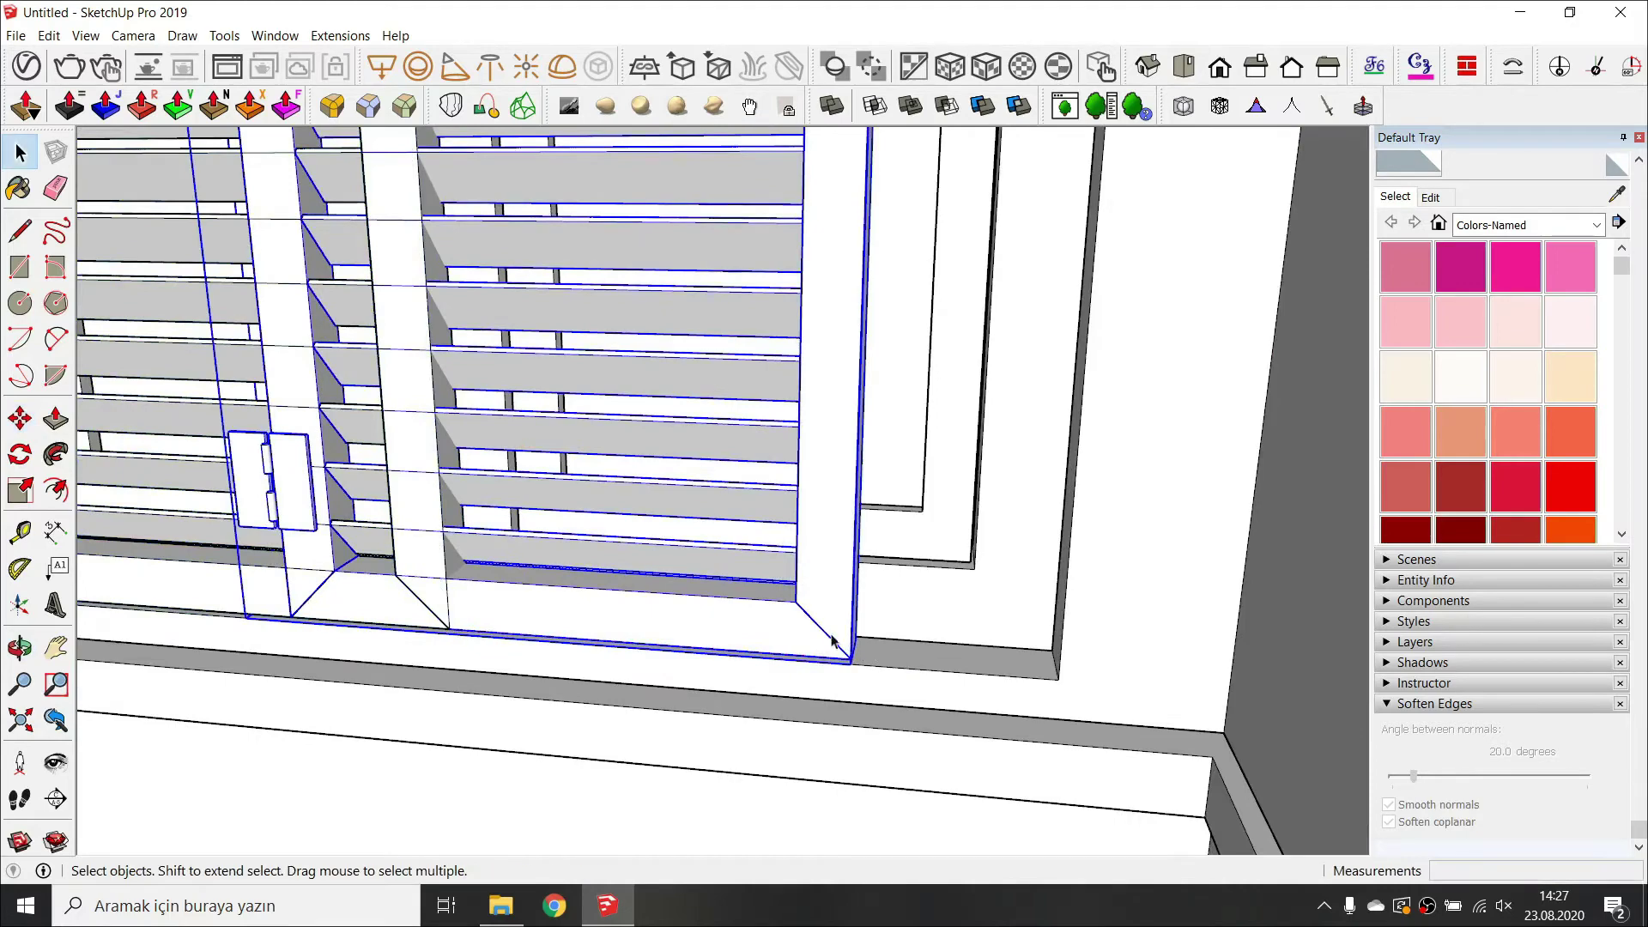
Mirror the copied shutter so its hinges sit on the right side and move it against the first shutter.
right_click(833, 185)
click(932, 488)
scroll(839, 398, up, 3)
key(m)
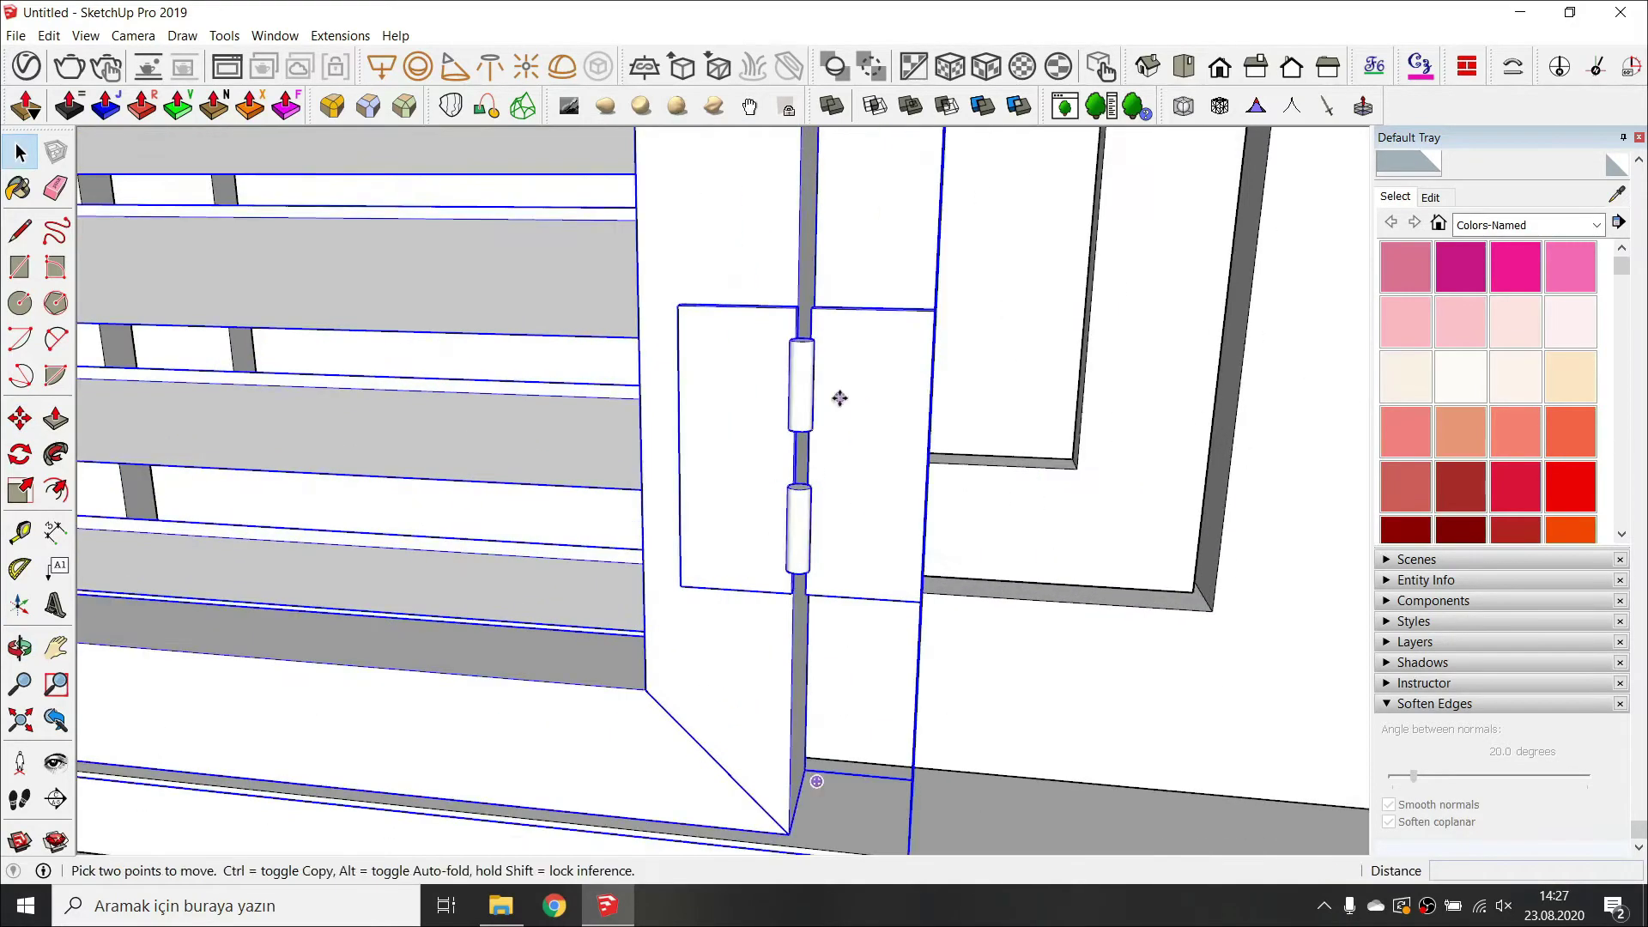
middle_drag(815, 321, 867, 645)
click(846, 589)
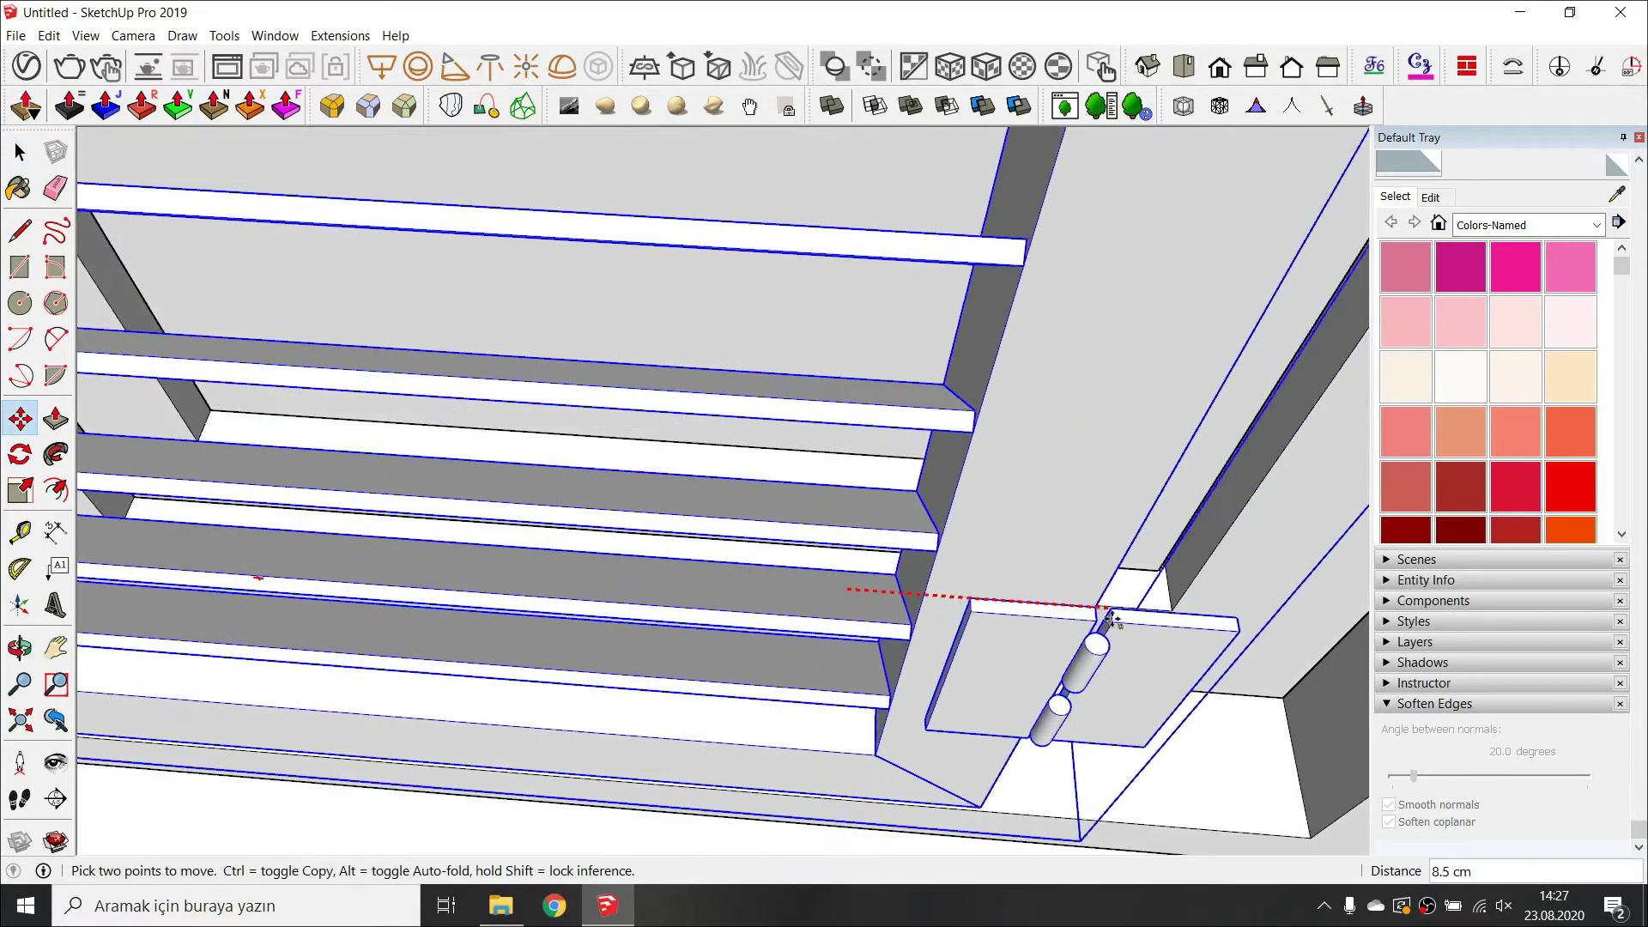
shift+middle_drag(1104, 609, 421, 480)
scroll(889, 385, down, 6)
shift+middle_drag(794, 387, 915, 553)
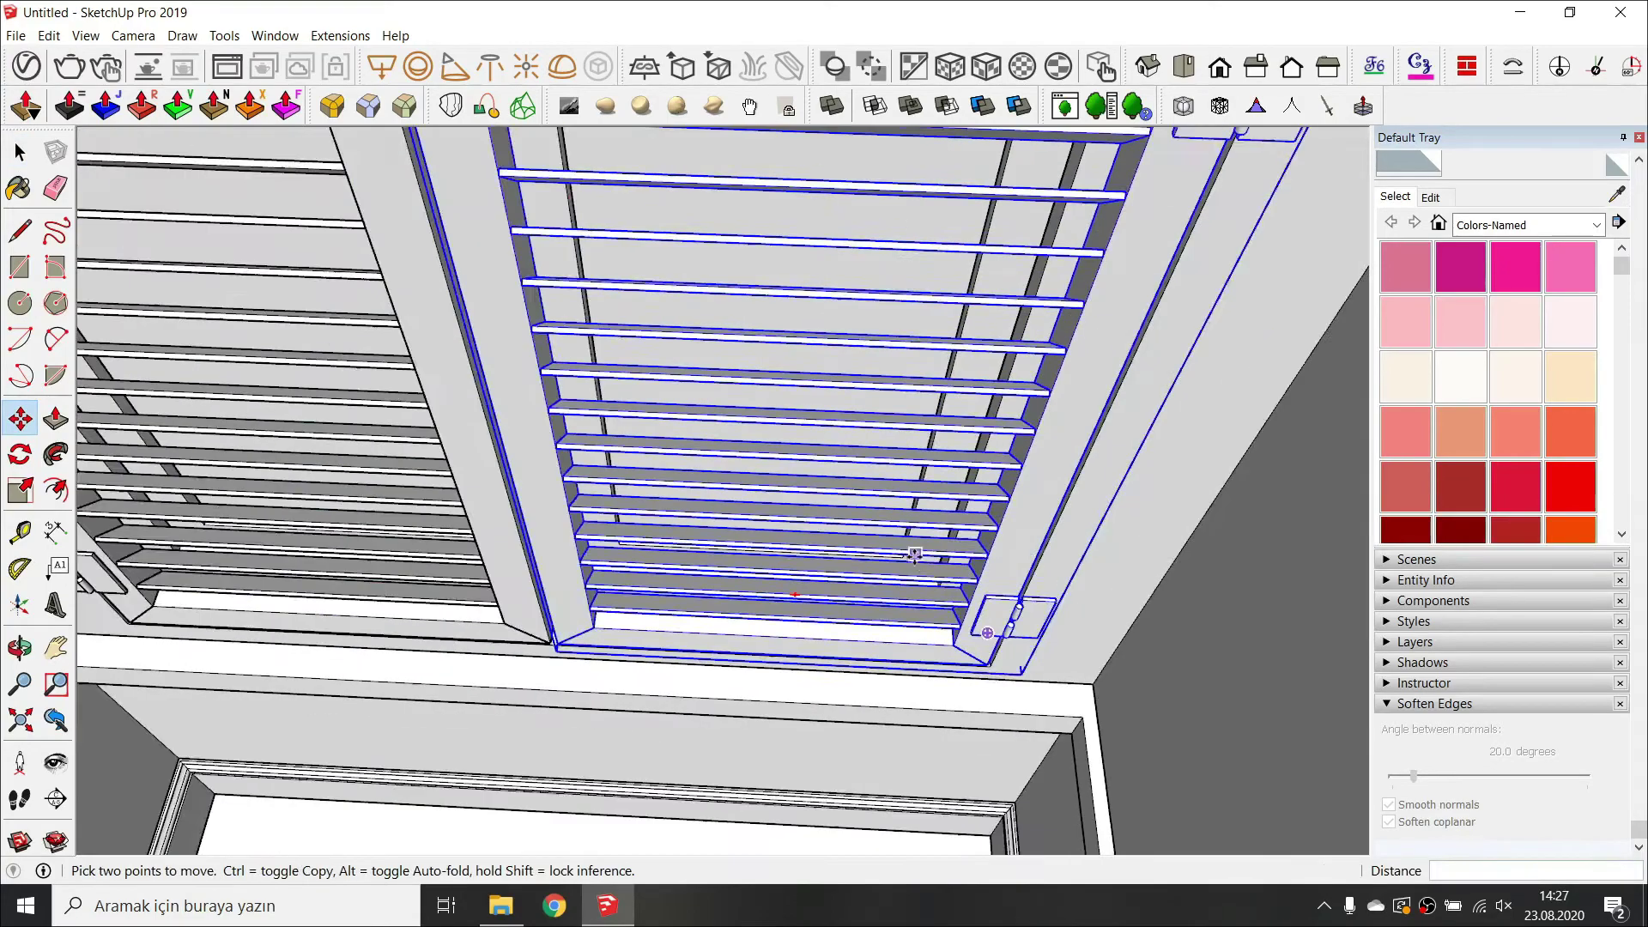
scroll(858, 523, down, 3)
shift+middle_drag(820, 523, 816, 574)
Open a hinge on the right-hand shutter and examine which of its leaves share the same component.
scroll(918, 549, up, 7)
scroll(932, 455, up, 3)
key(space)
double_click(947, 517)
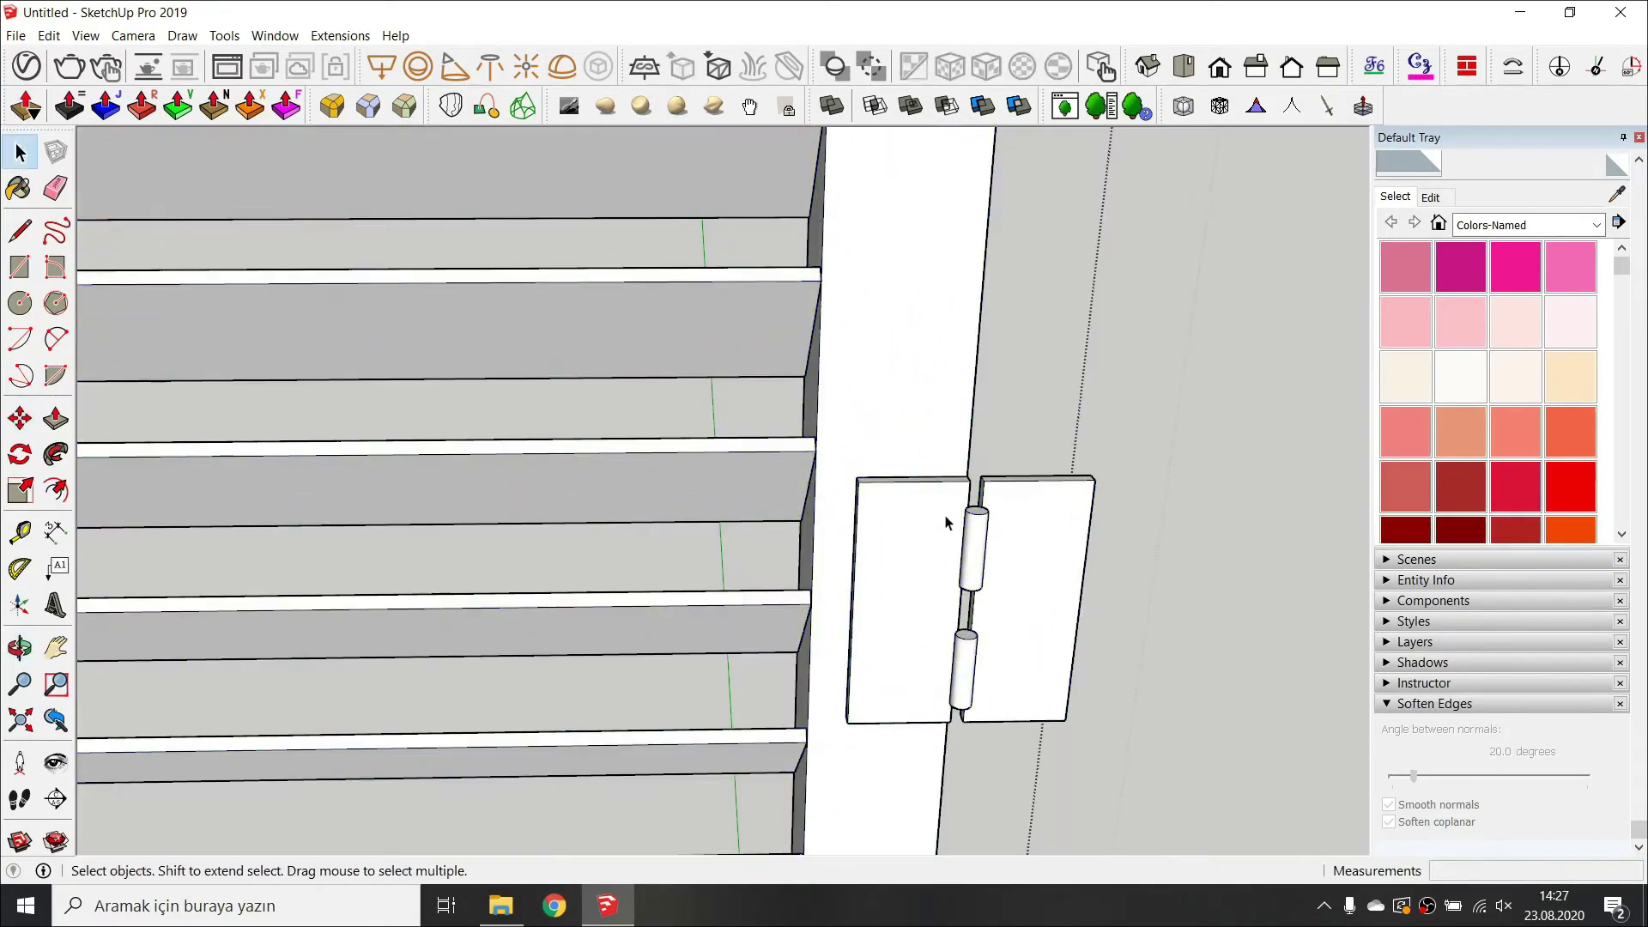
click(947, 519)
middle_drag(947, 519, 856, 550)
double_click(911, 596)
click(937, 579)
scroll(931, 553, down, 2)
scroll(932, 552, down, 2)
scroll(857, 550, up, 6)
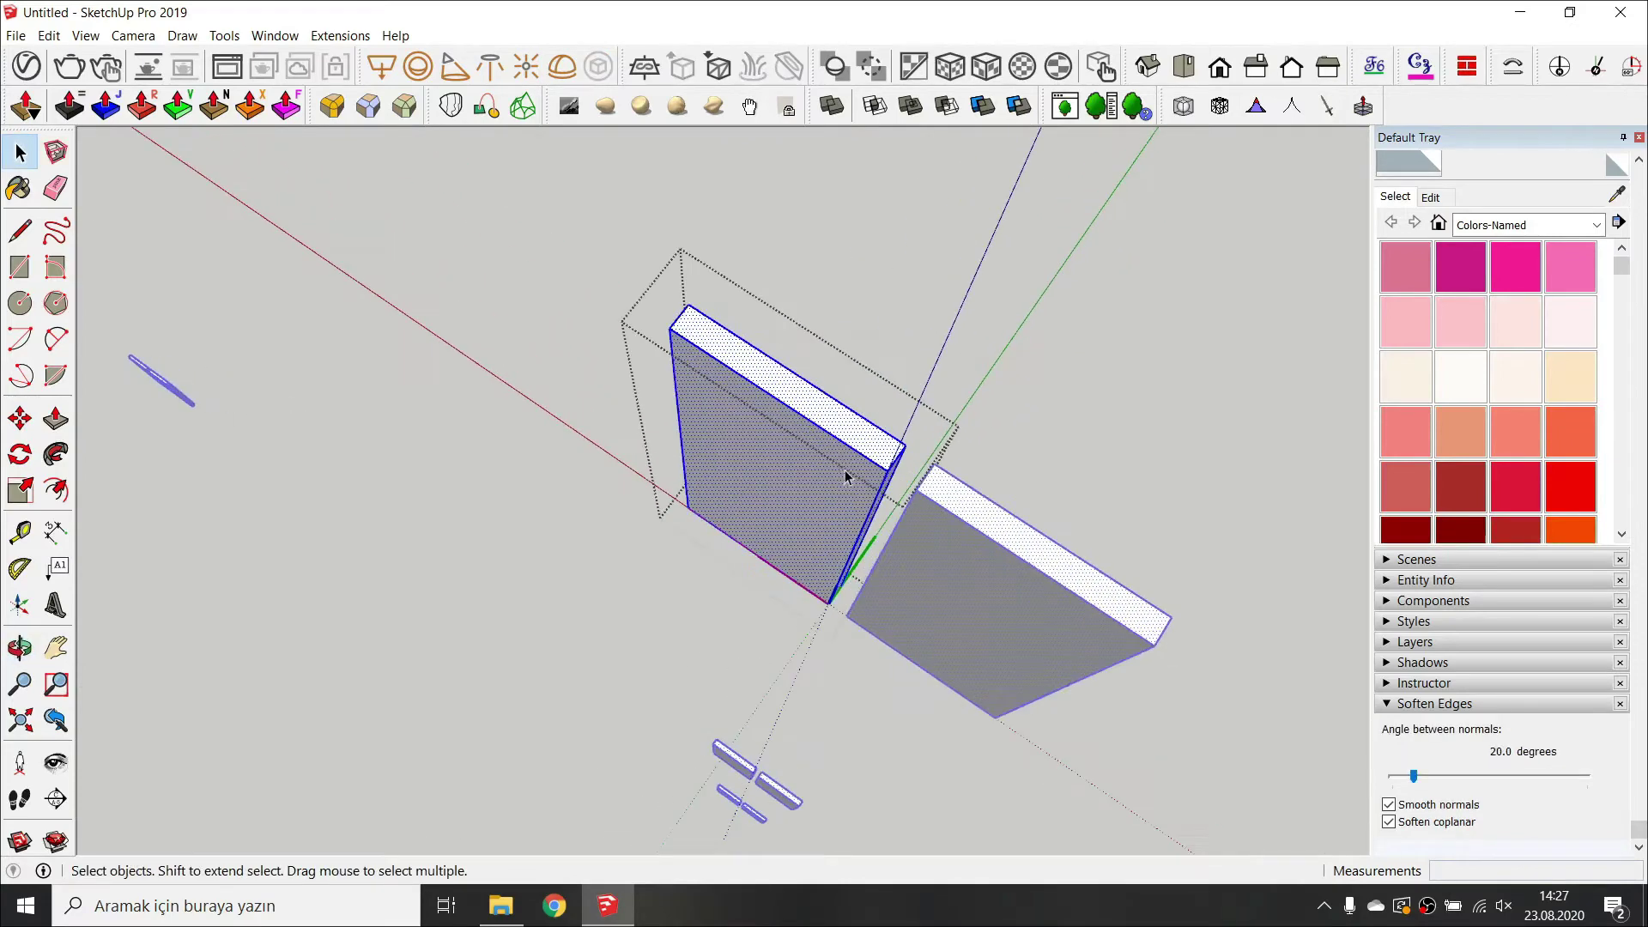
click(926, 407)
click(891, 405)
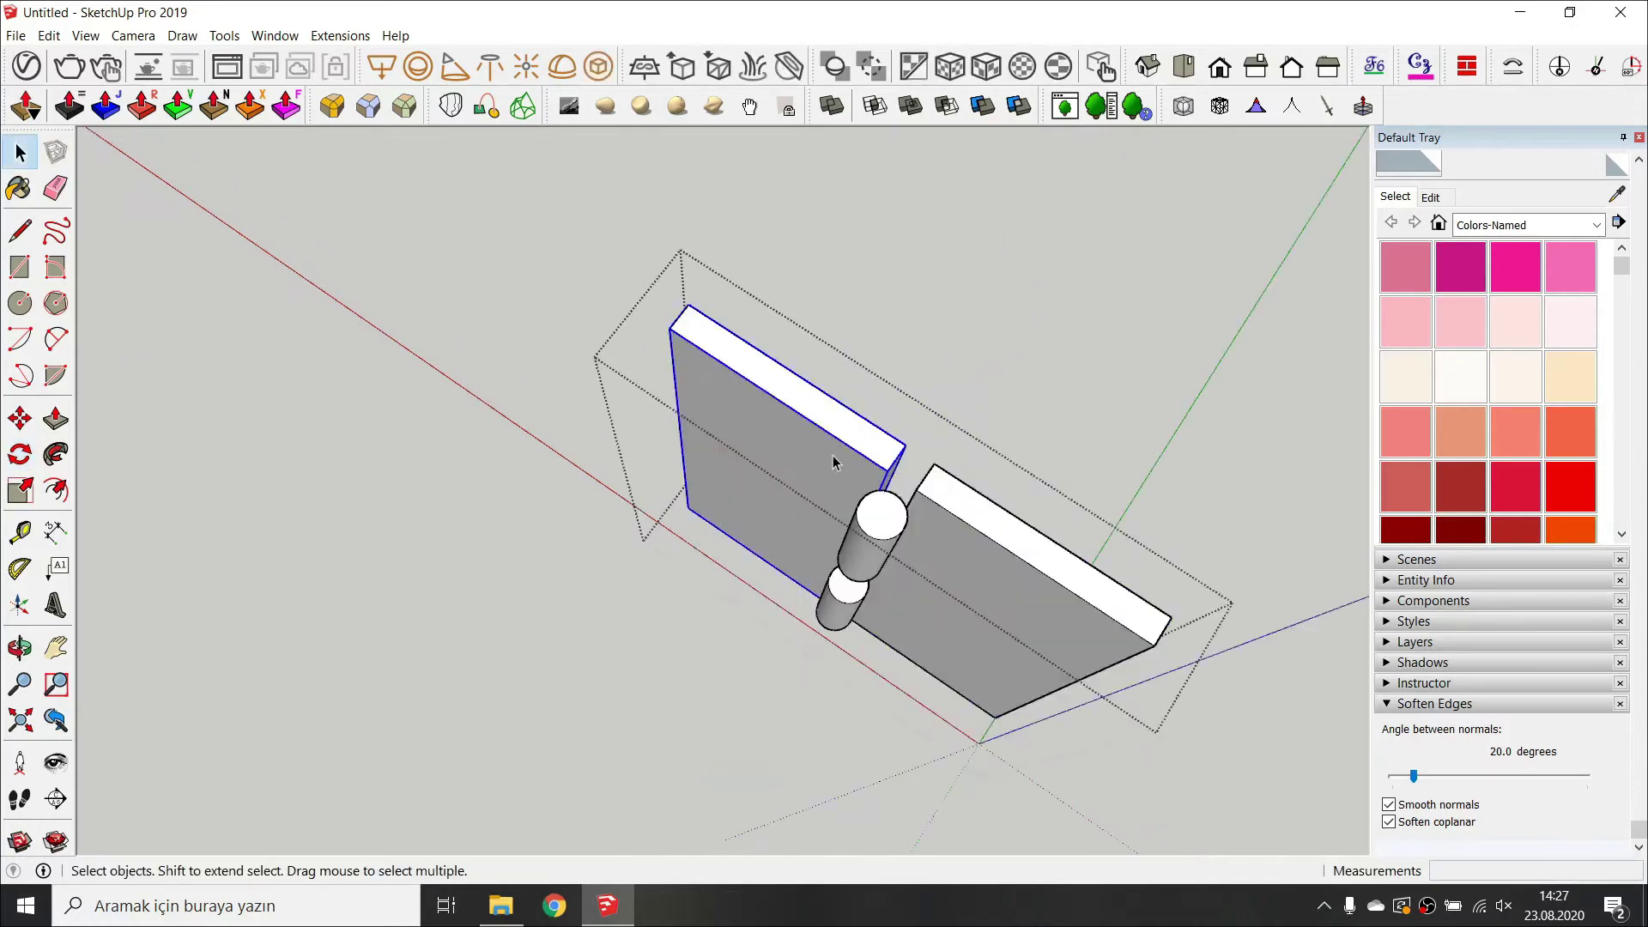
triple_click(833, 456)
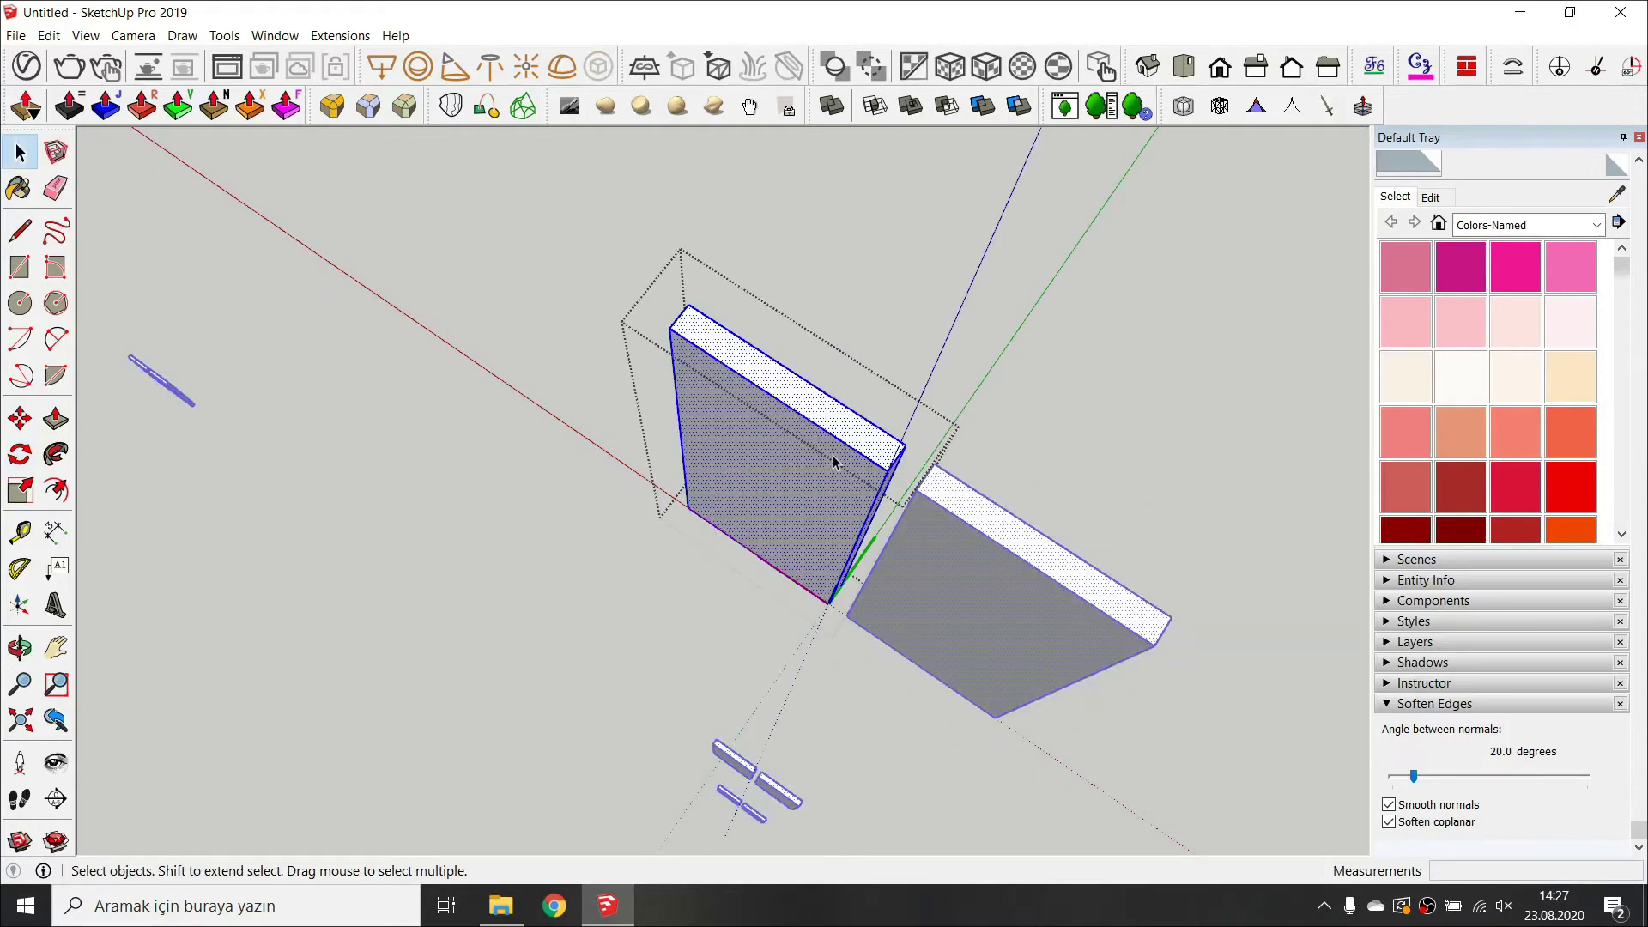
right_click(833, 455)
key(Escape)
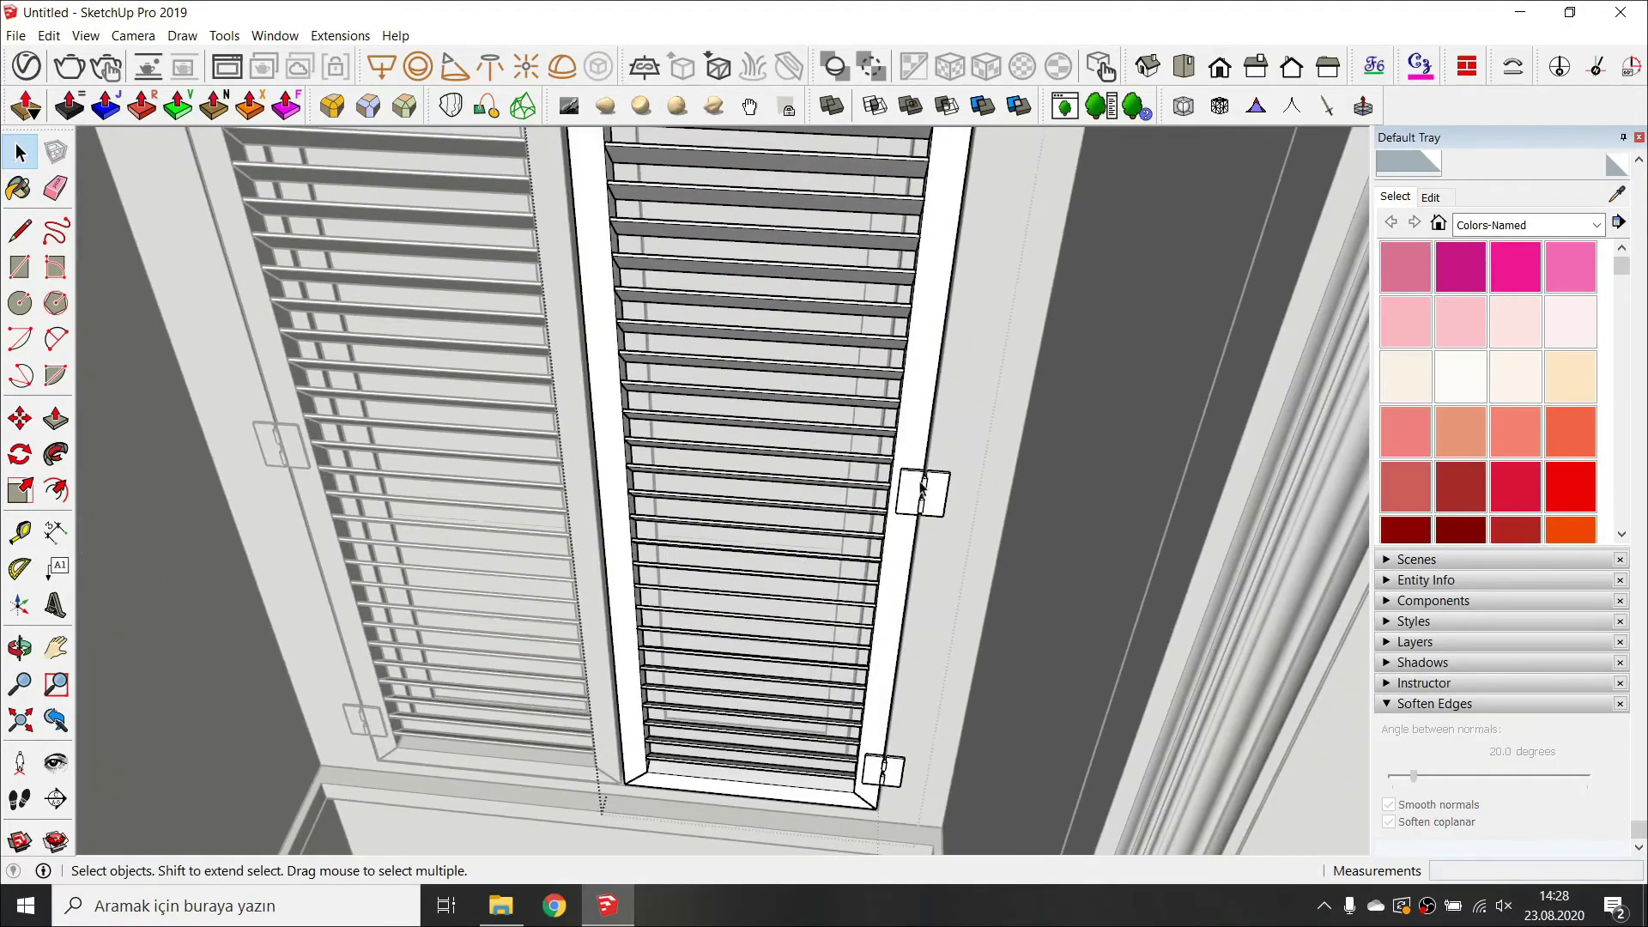
Make the outer, wall-side leaf unique in the top, middle and bottom hinges of the right-hand shutter.
middle_drag(910, 468, 932, 455)
double_click(970, 266)
click(969, 265)
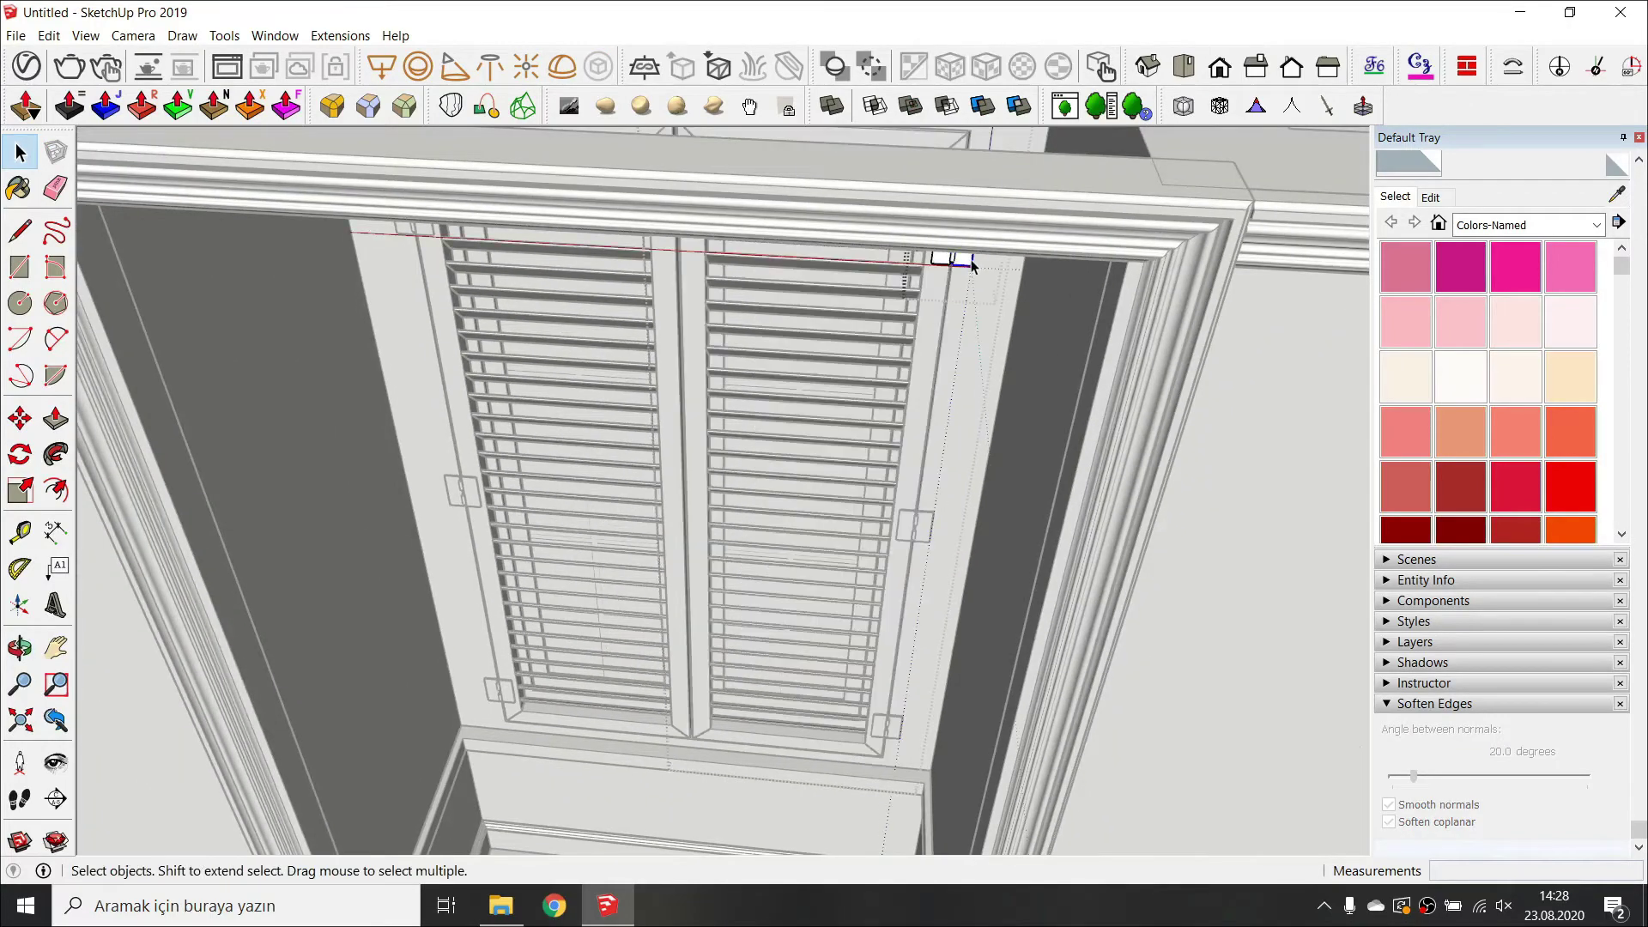
right_click(968, 260)
click(991, 407)
double_click(931, 531)
right_click(929, 532)
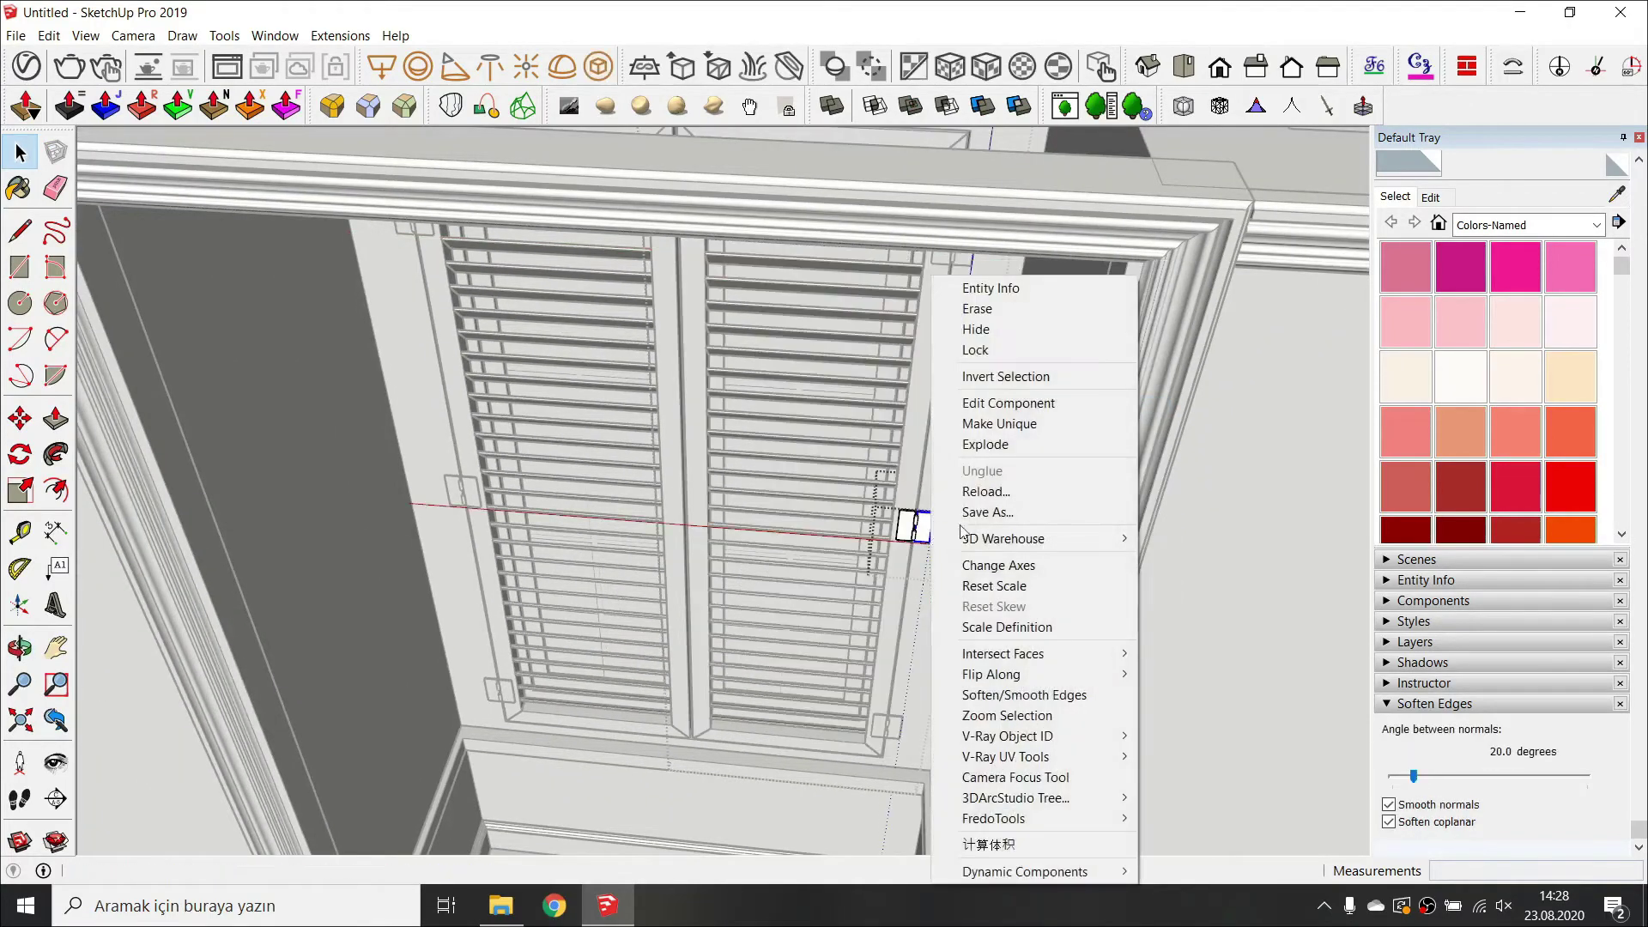
click(994, 423)
double_click(889, 726)
right_click(897, 723)
click(981, 265)
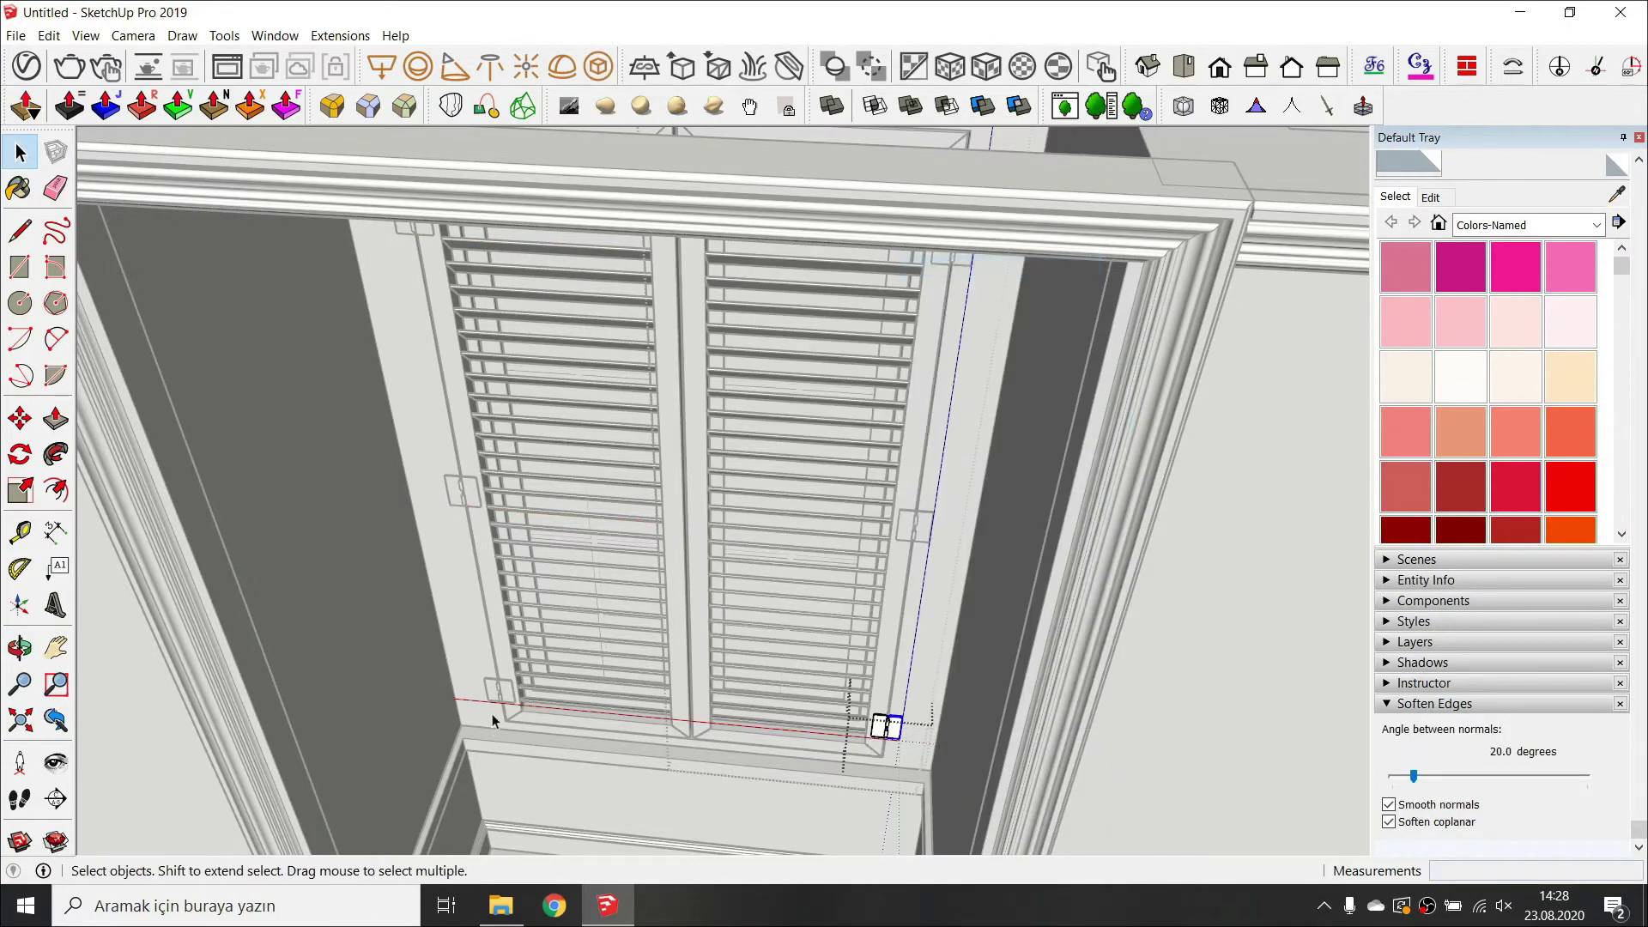
Make the wall-side leaf unique in the bottom, middle and top hinges of the left-hand shutter.
double_click(493, 696)
click(492, 695)
right_click(491, 695)
double_click(492, 694)
click(491, 694)
right_click(496, 697)
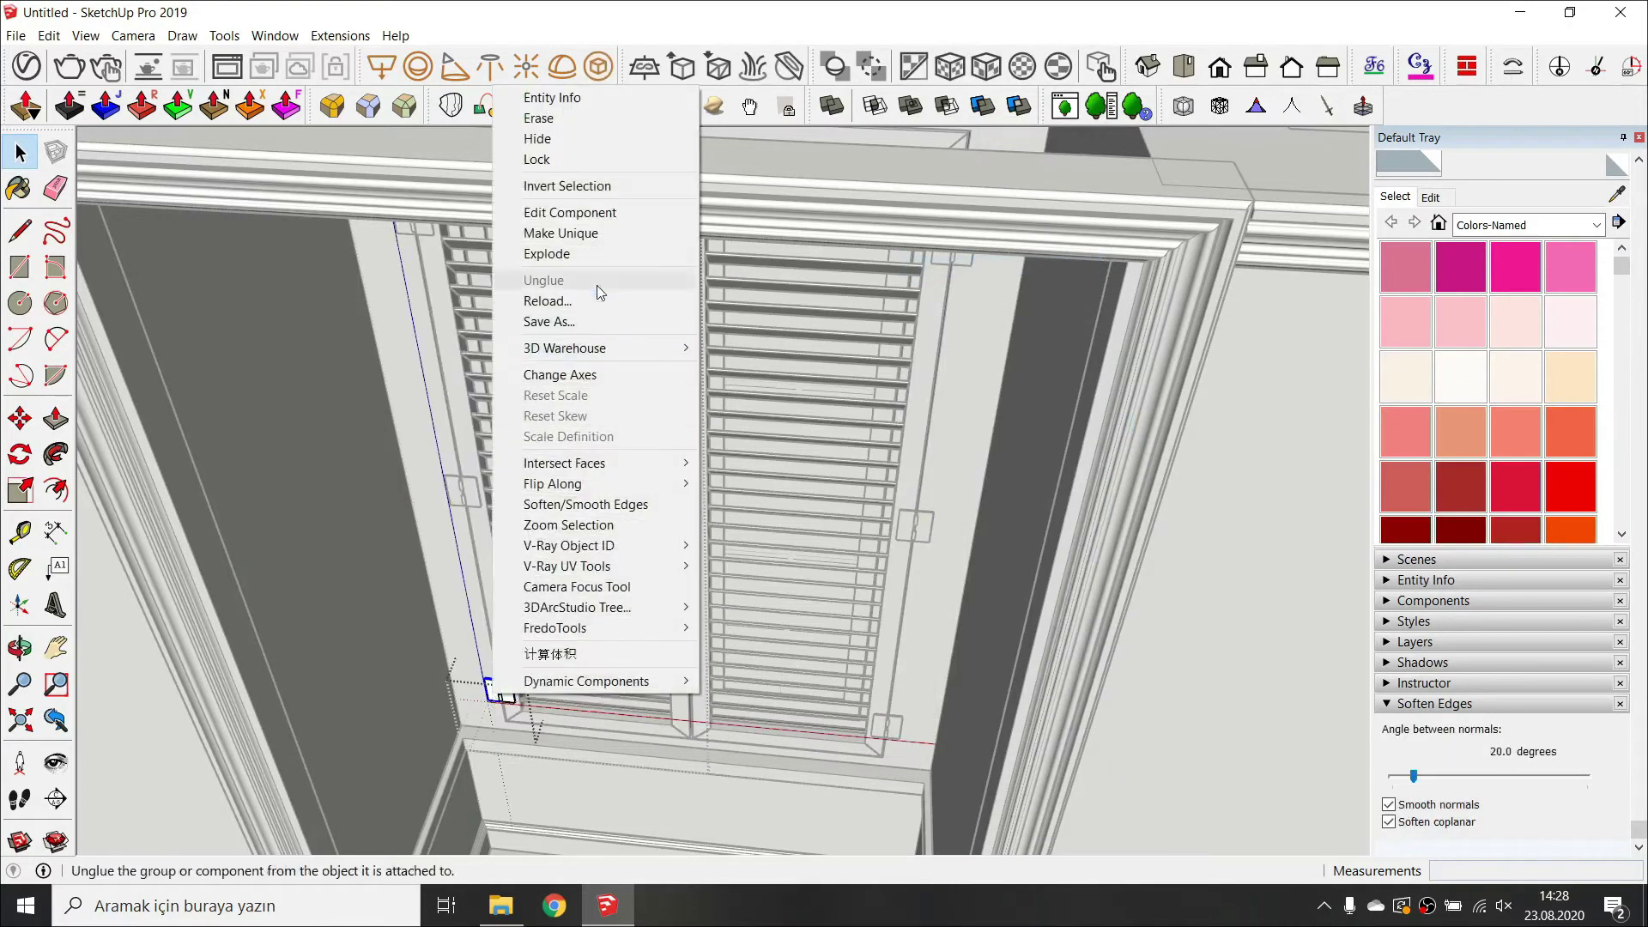
key(Escape)
double_click(452, 483)
right_click(455, 498)
click(506, 424)
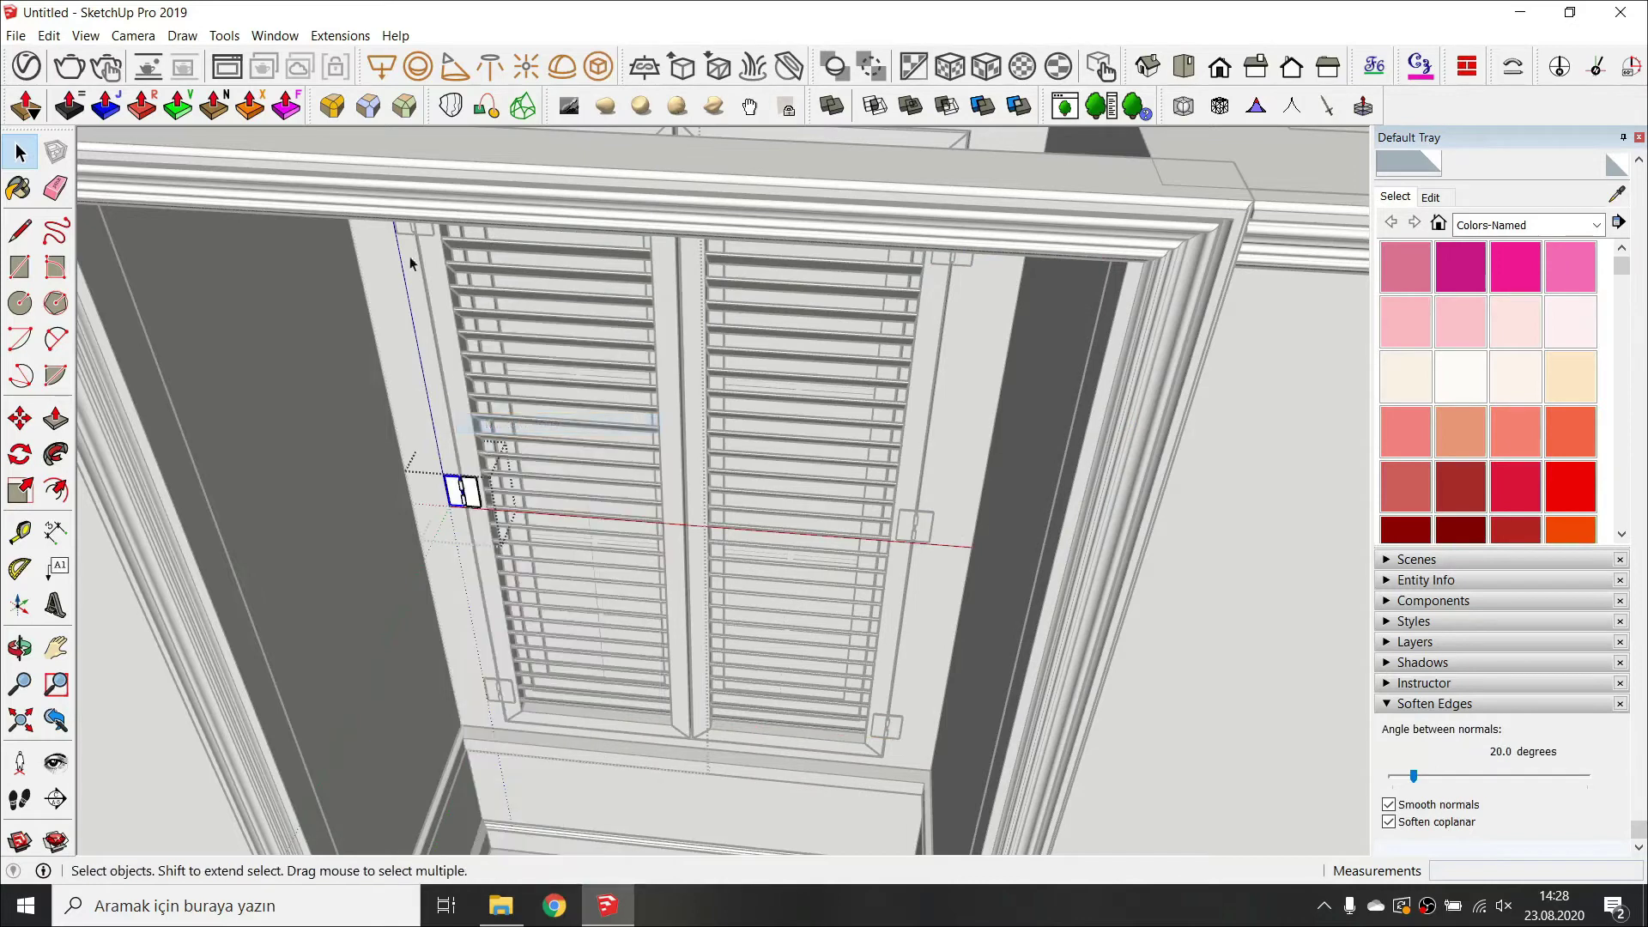
double_click(402, 229)
click(402, 227)
right_click(402, 226)
click(490, 377)
Open the shutter-side leaf of the left shutter's top hinge and rotate it 40° about its knuckle edge.
double_click(410, 228)
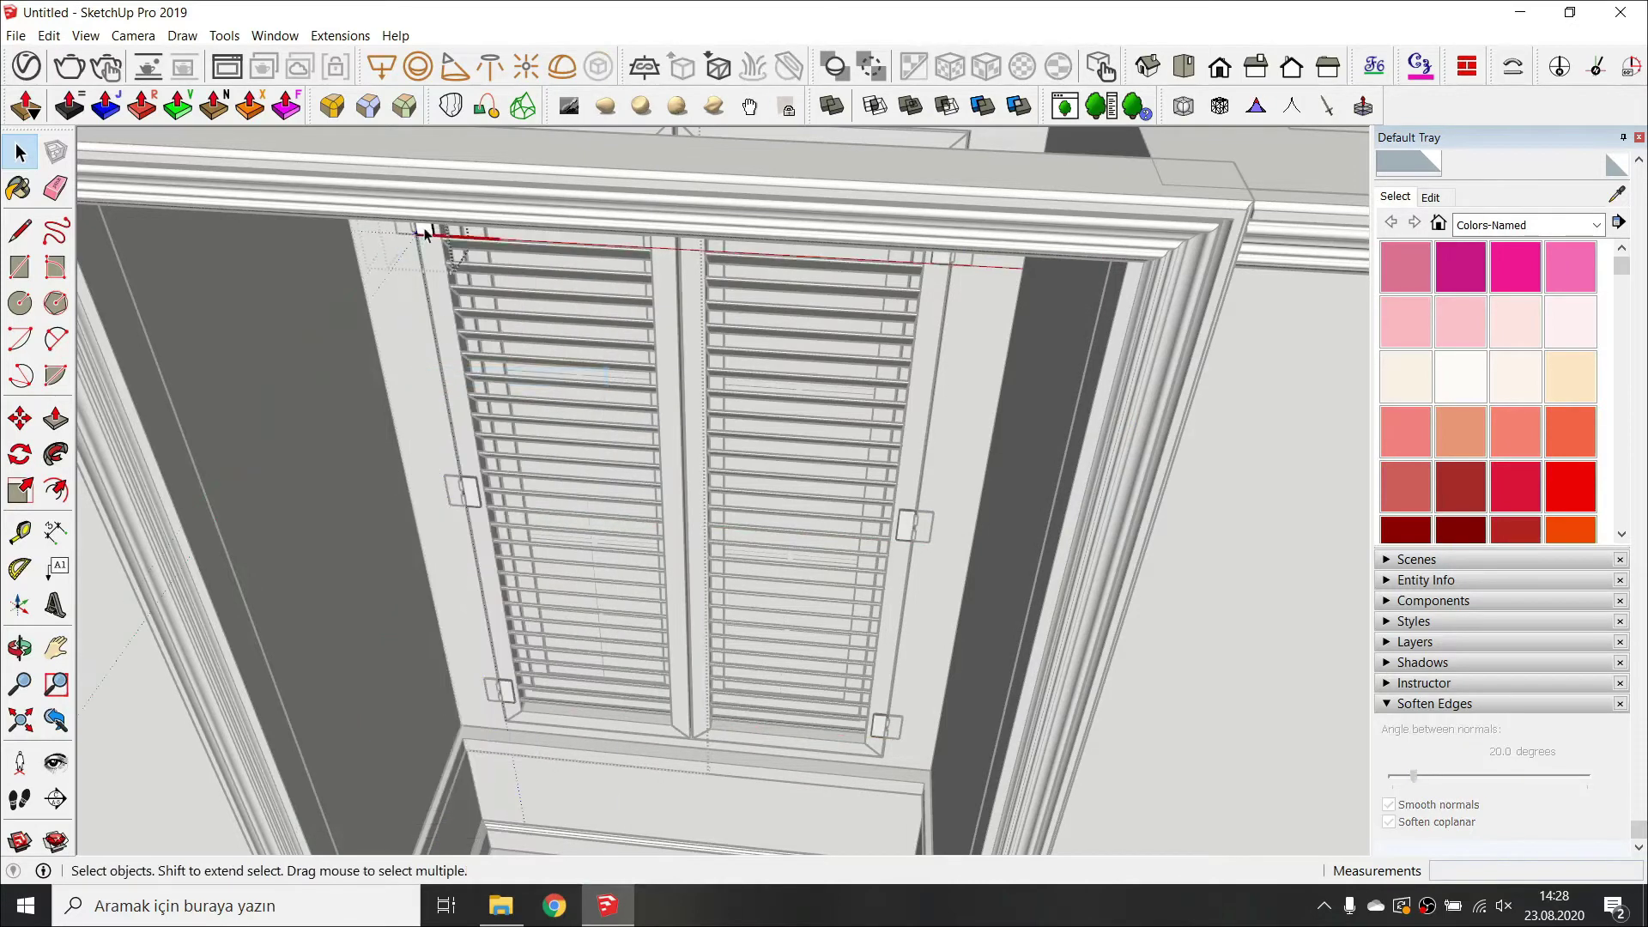
double_click(408, 227)
key(h)
scroll(408, 215, up, 5)
middle_drag(409, 209, 543, 446)
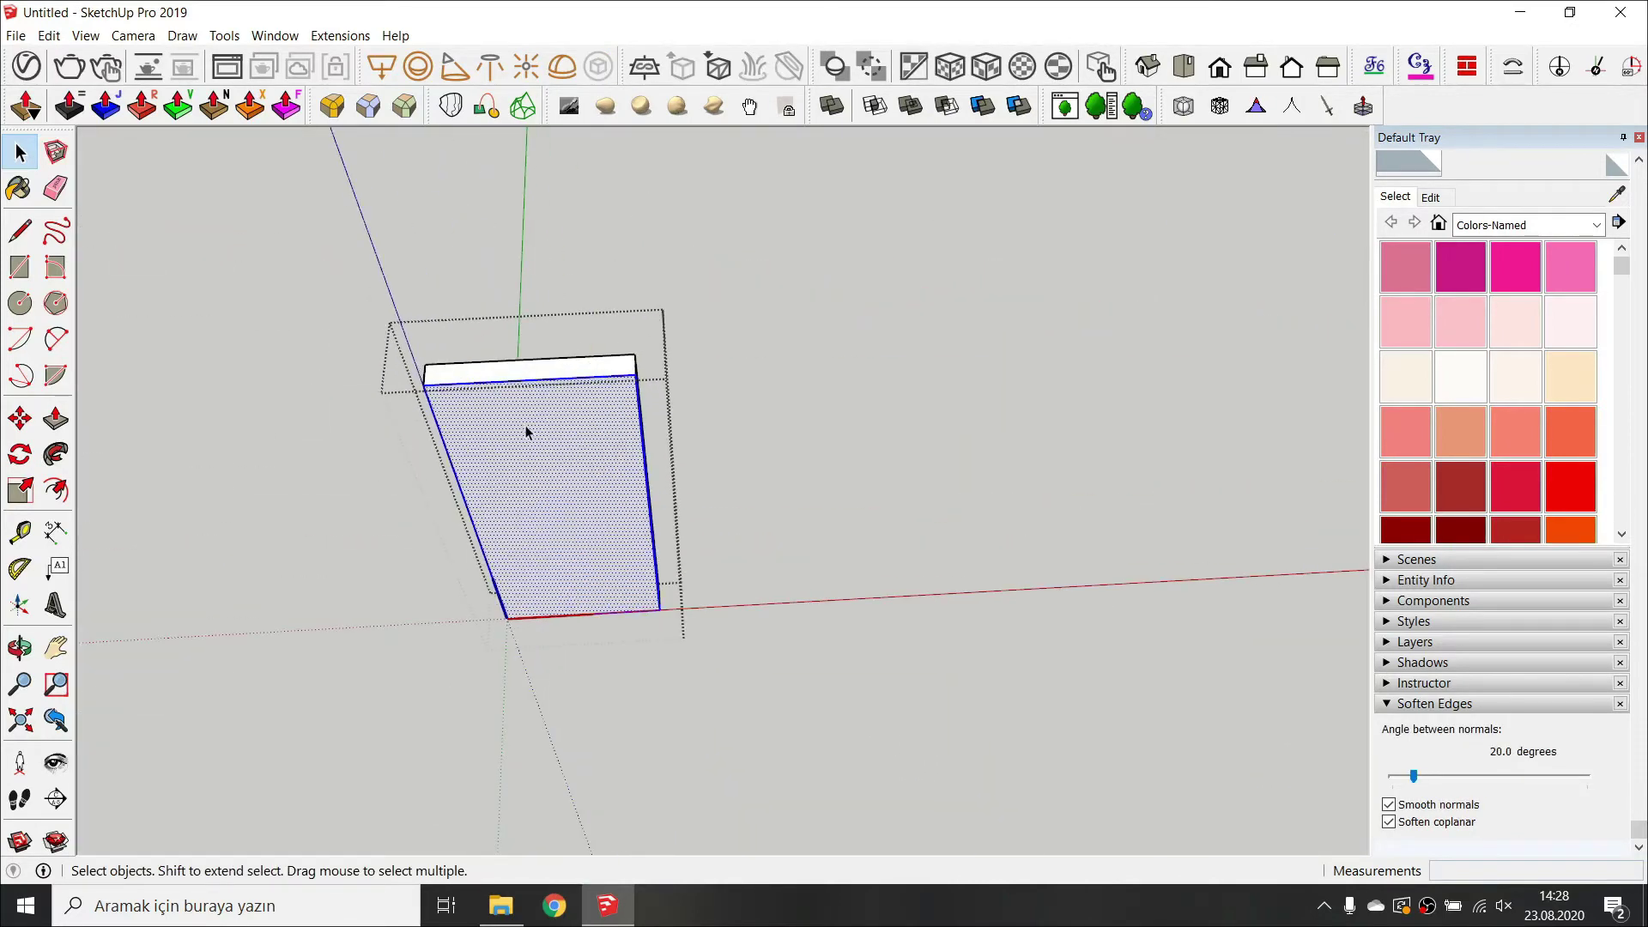
key(q)
click(424, 364)
click(477, 361)
text(40)
key(Return)
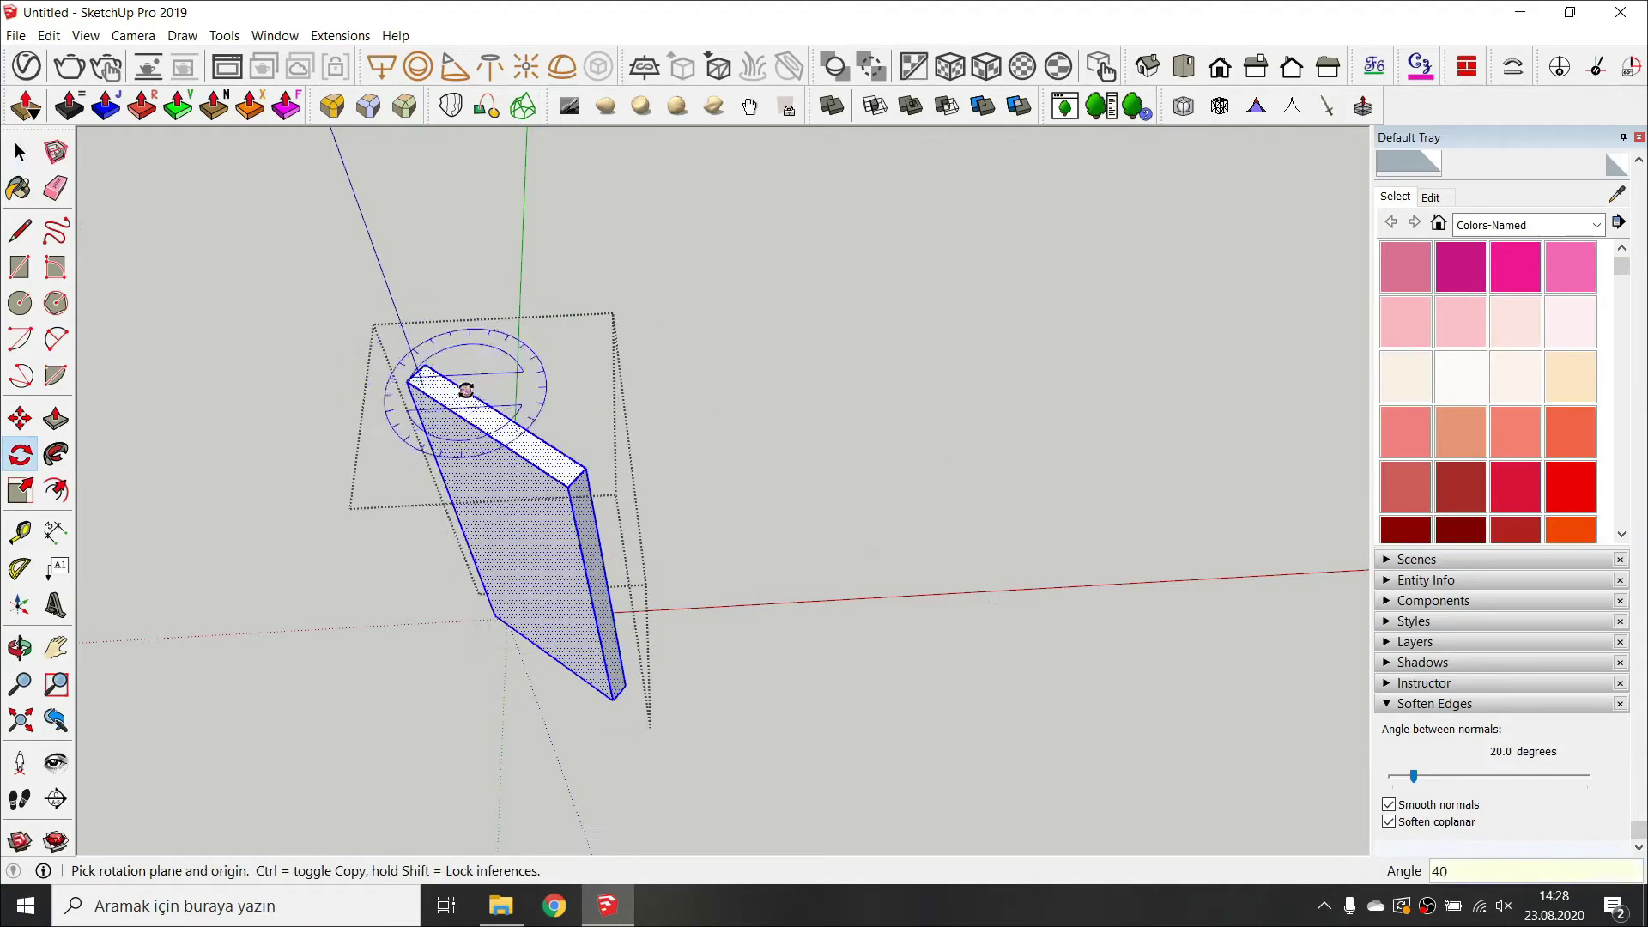
key(space)
key(Escape)
click(503, 461)
key(Escape)
click(599, 399)
Select the left shutter's frame and louvres without the hinges and rotate them 40° open about the hinge-side corner.
scroll(601, 401, down, 5)
scroll(618, 432, down, 4)
middle_drag(618, 432, 492, 511)
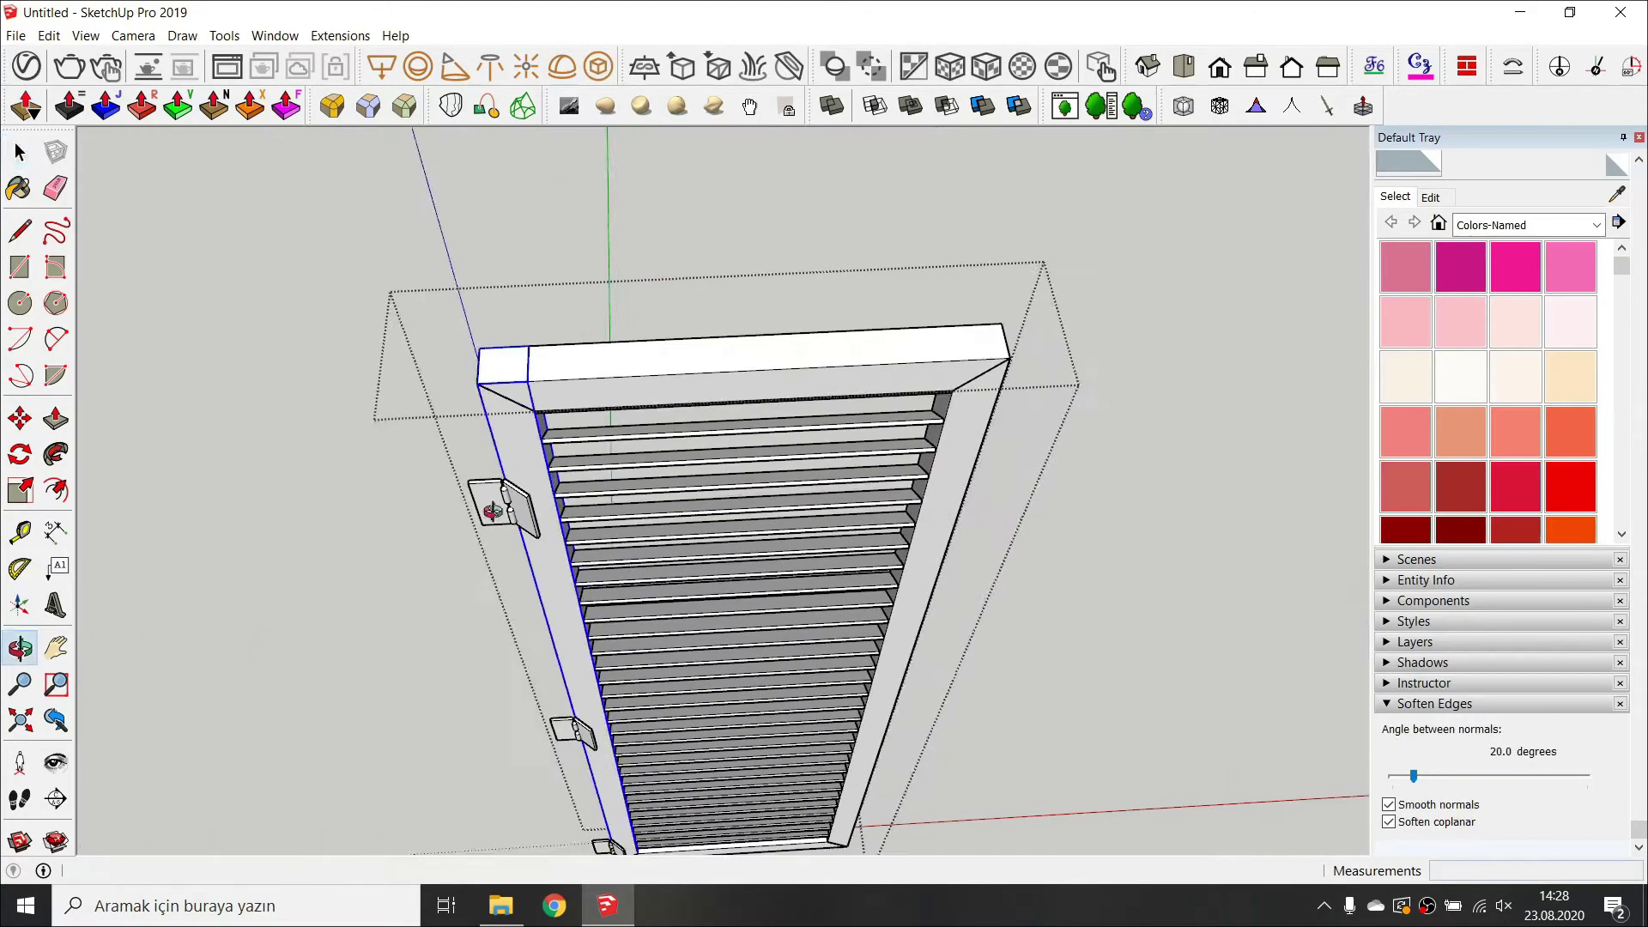
key(Escape)
double_click(517, 453)
click(517, 453)
key(ctrl+a)
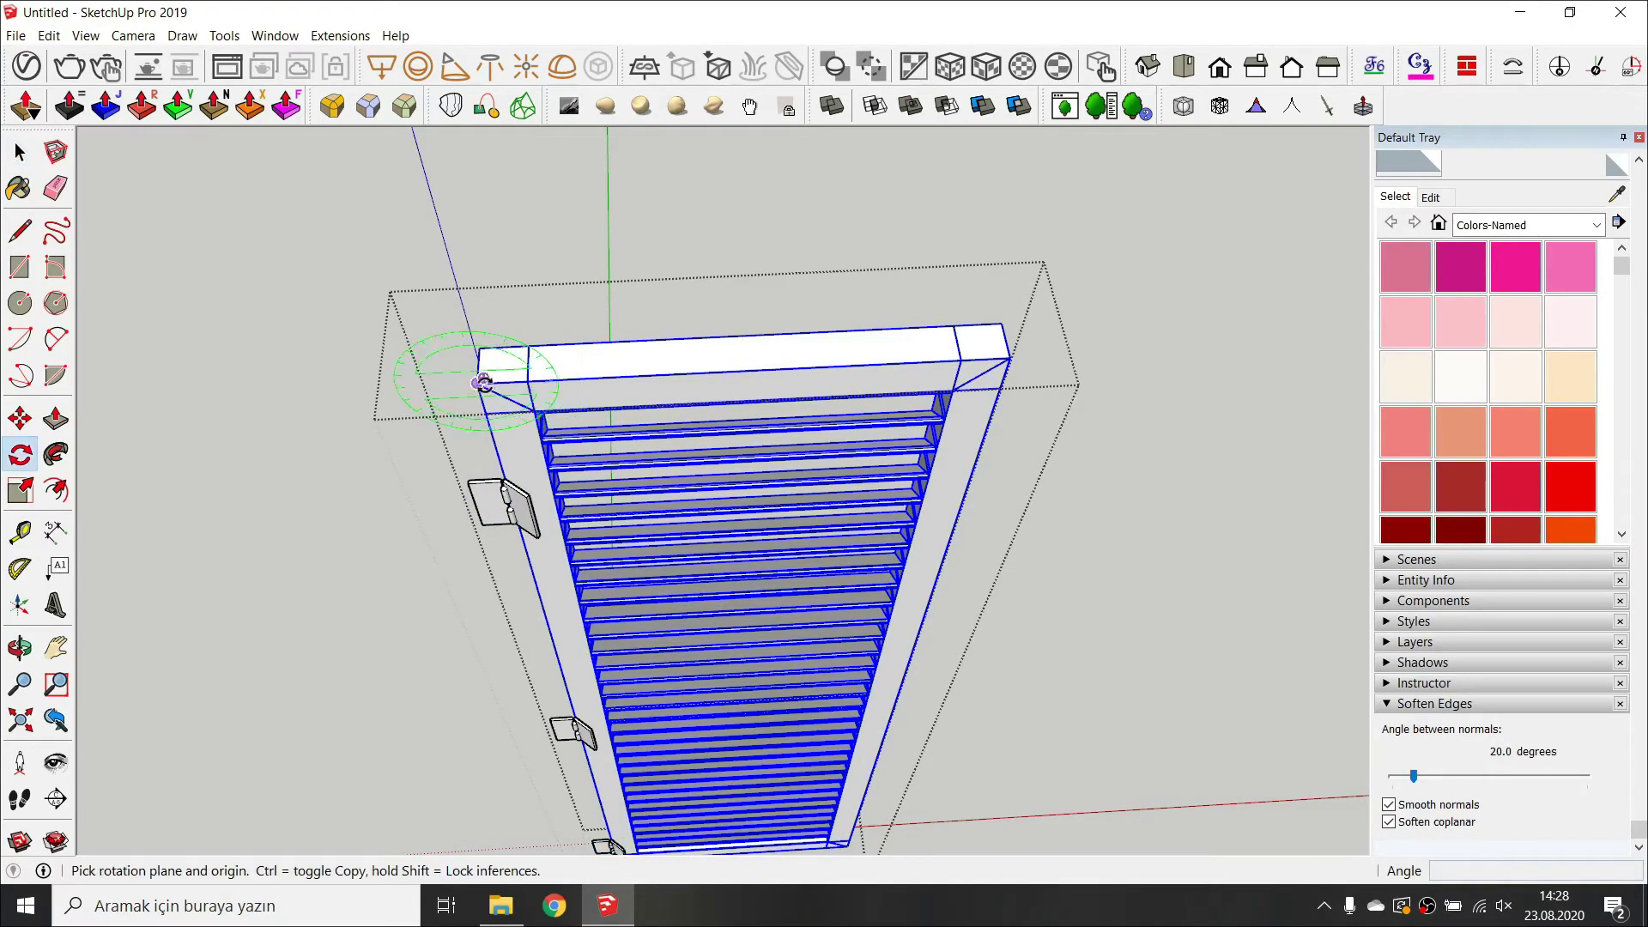
scroll(483, 383, up, 3)
click(572, 381)
text(40)
key(Return)
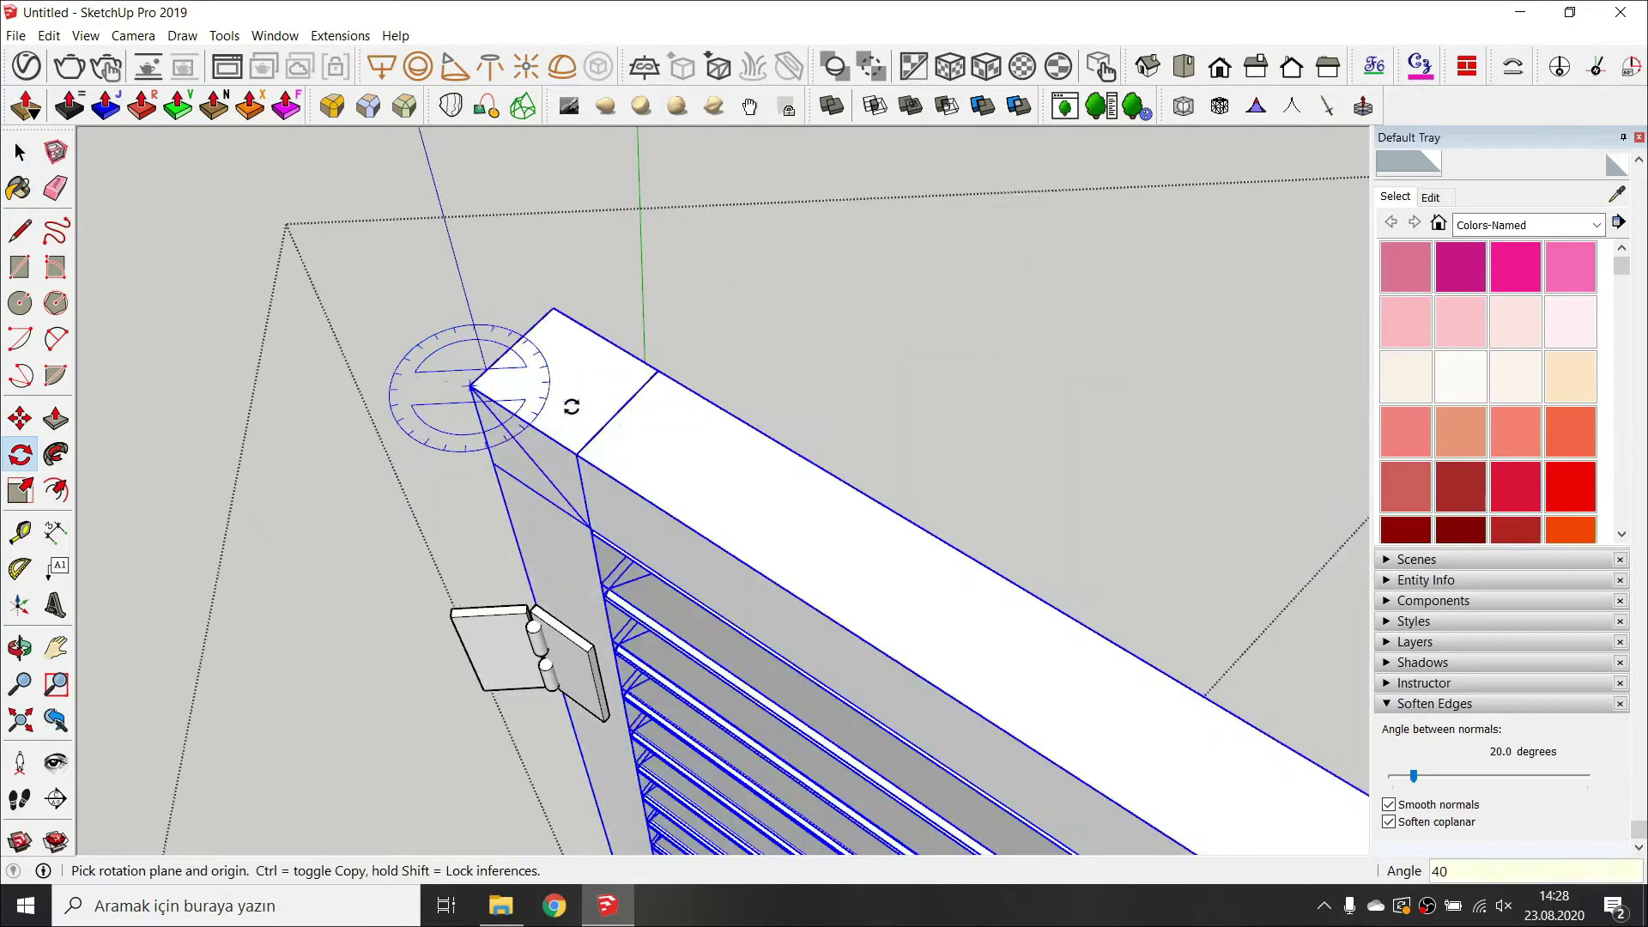
key(space)
scroll(567, 415, down, 4)
key(Escape)
Select the right shutter's frame and louvres without the hinges and rotate them 40° open about the hinge-side corner.
shift+middle_drag(783, 565, 549, 496)
click(754, 401)
scroll(840, 407, up, 3)
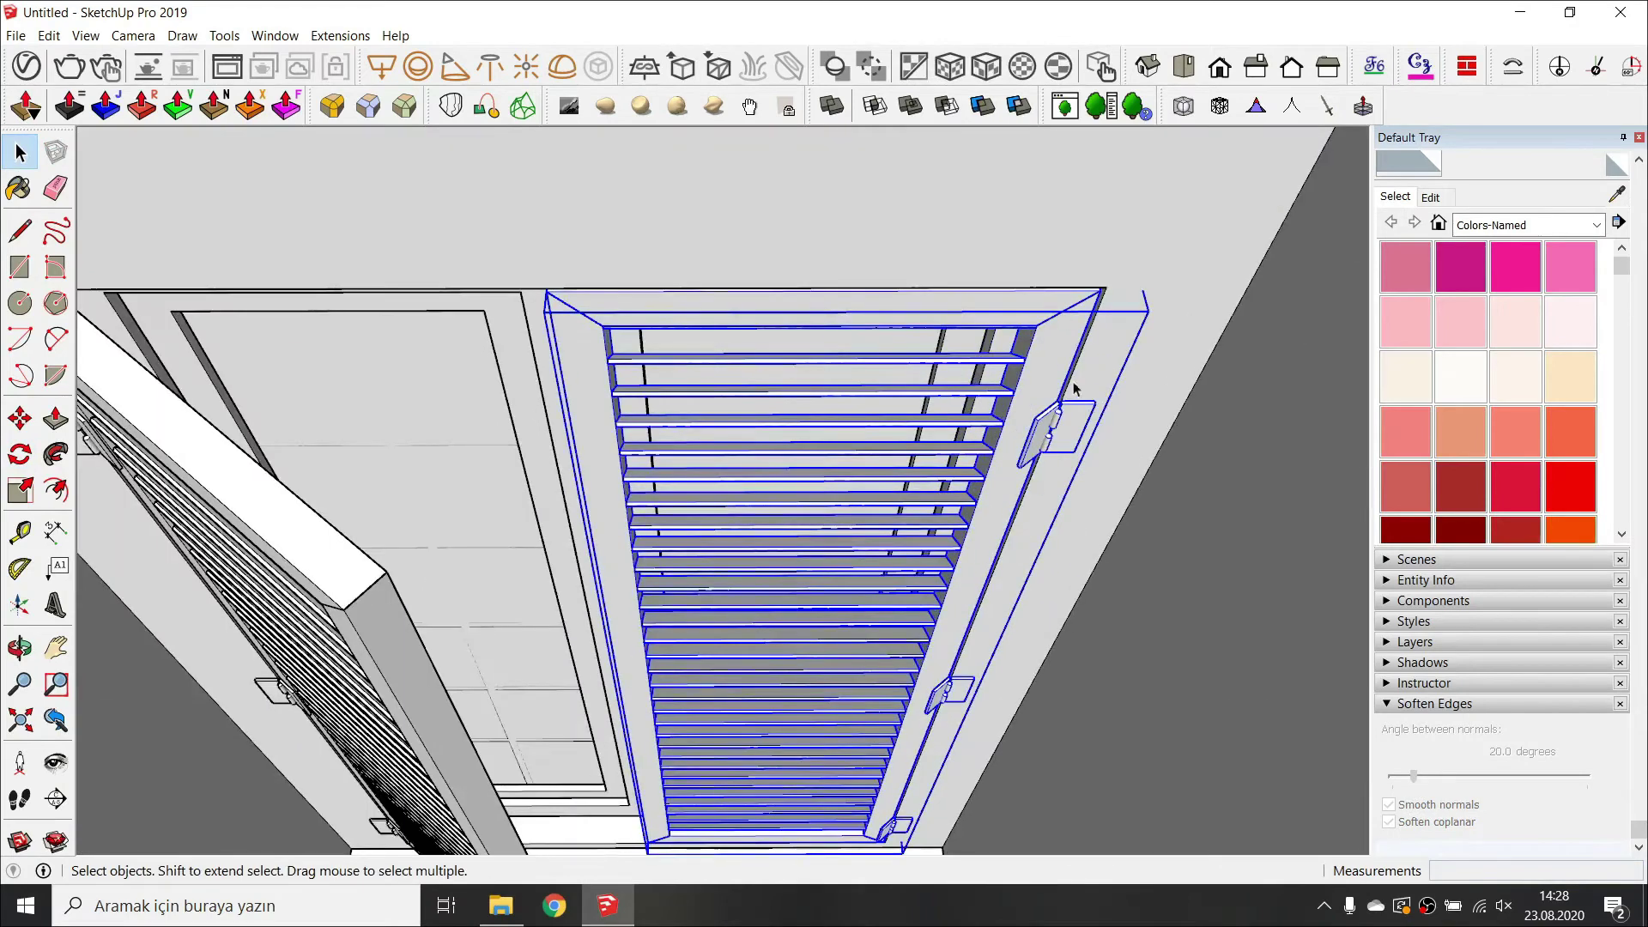
double_click(1044, 379)
key(ctrl+a)
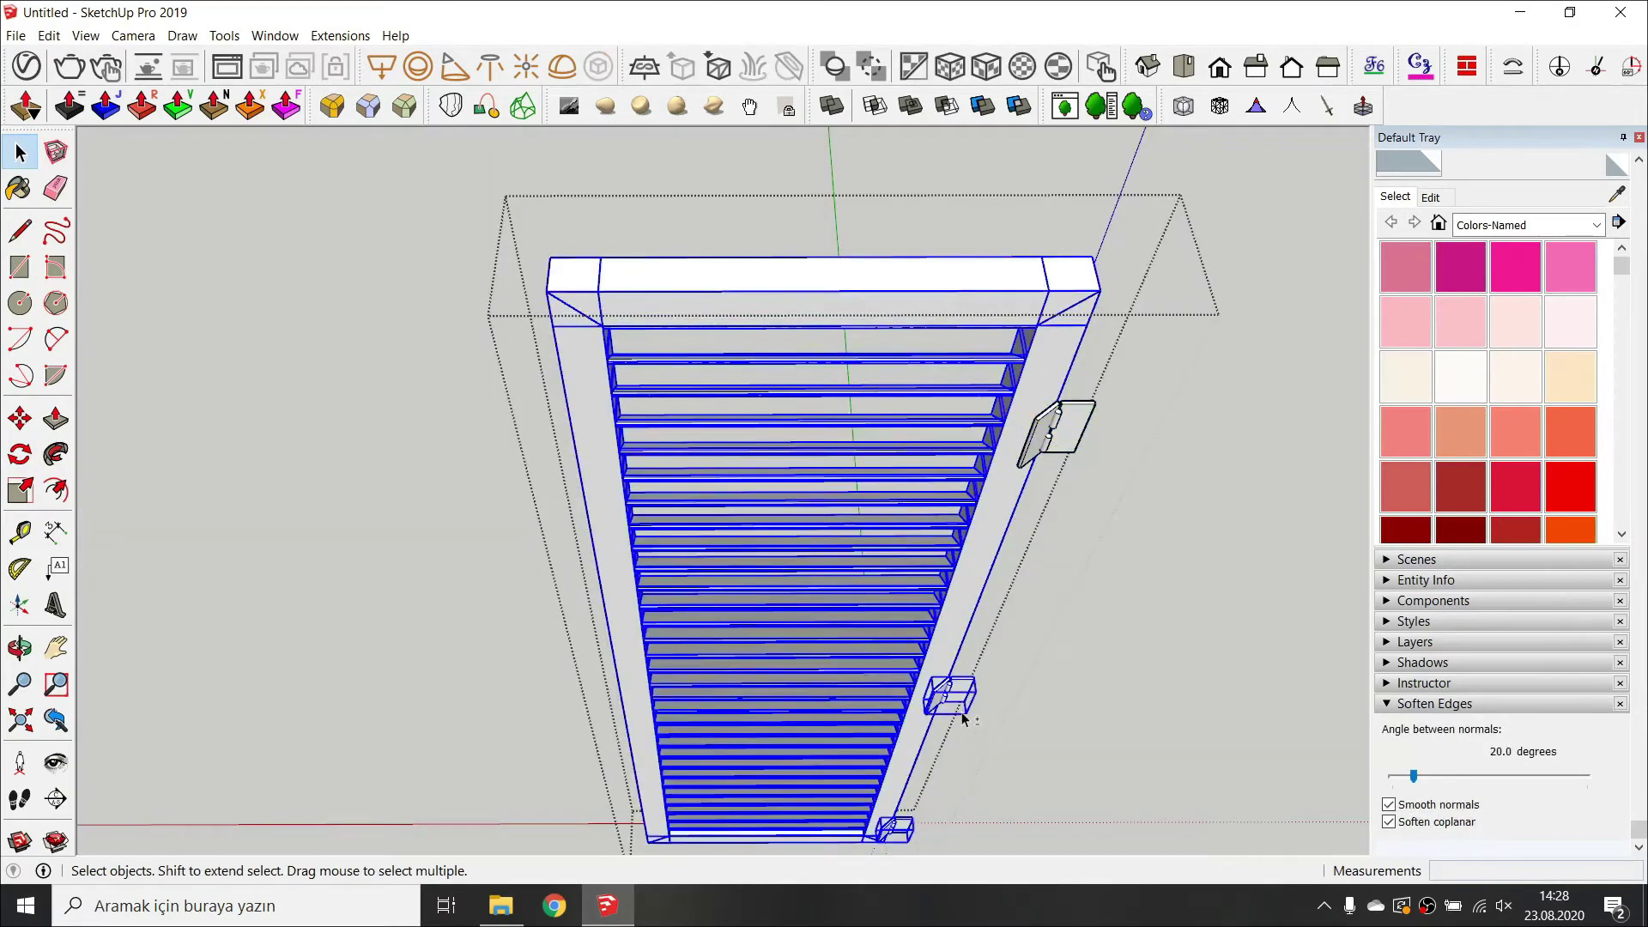
click(1097, 289)
click(1051, 290)
text(40)
key(Return)
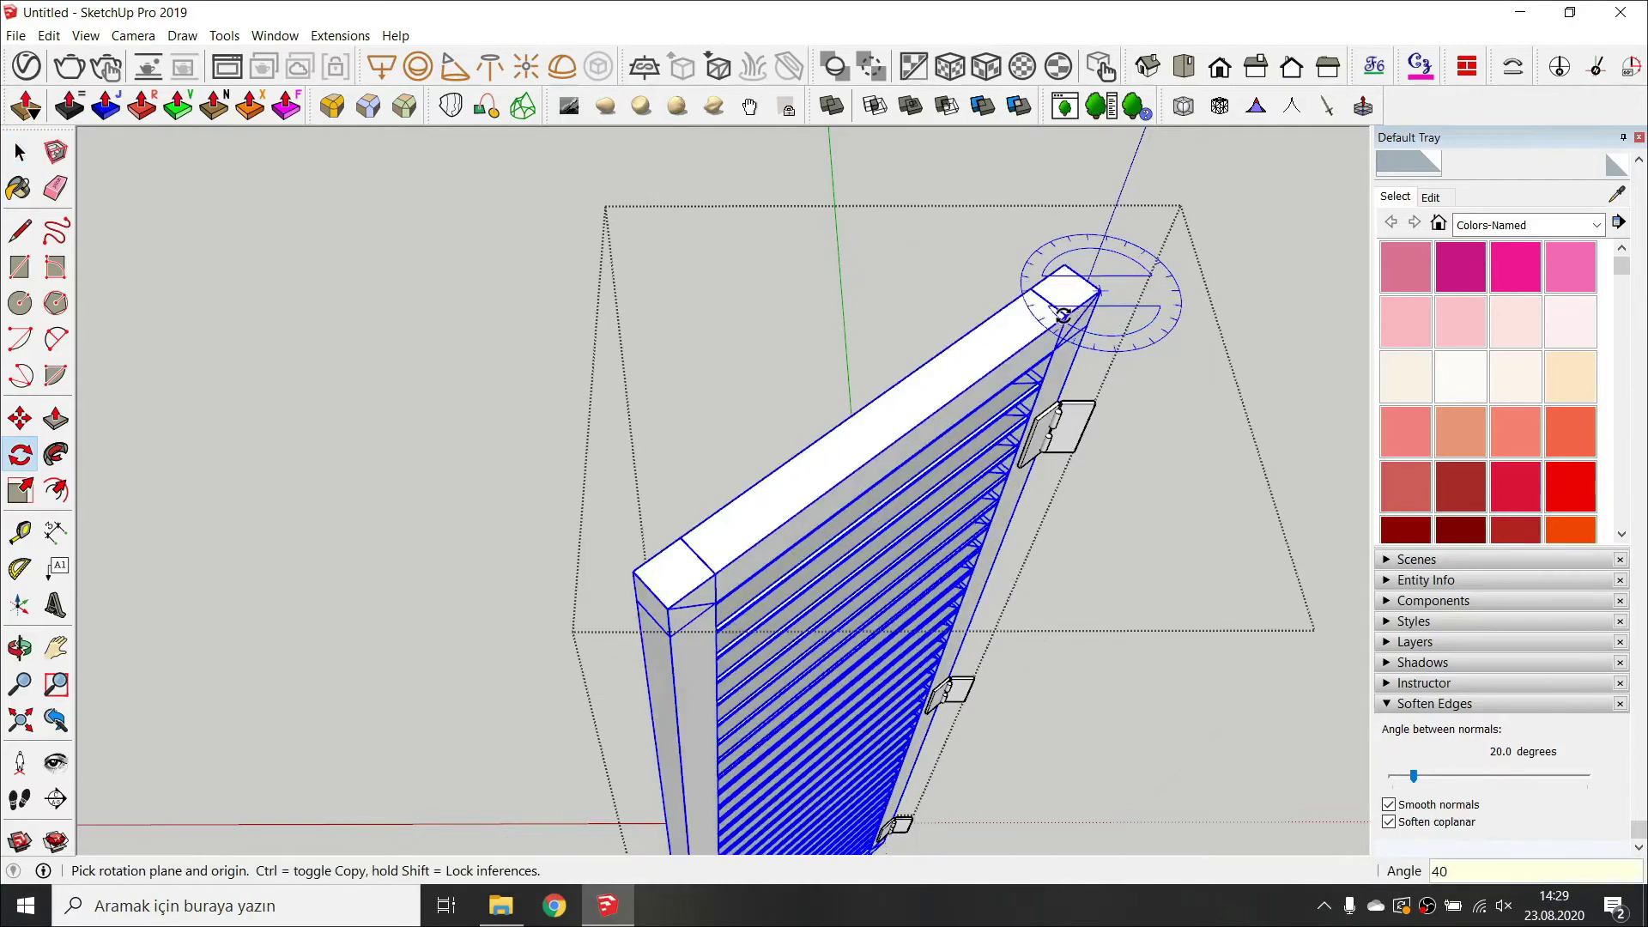
key(space)
key(Escape)
Open the right shutter's top rail for editing and select all of its geometry.
double_click(1001, 358)
middle_drag(1001, 360, 841, 499)
triple_click(841, 500)
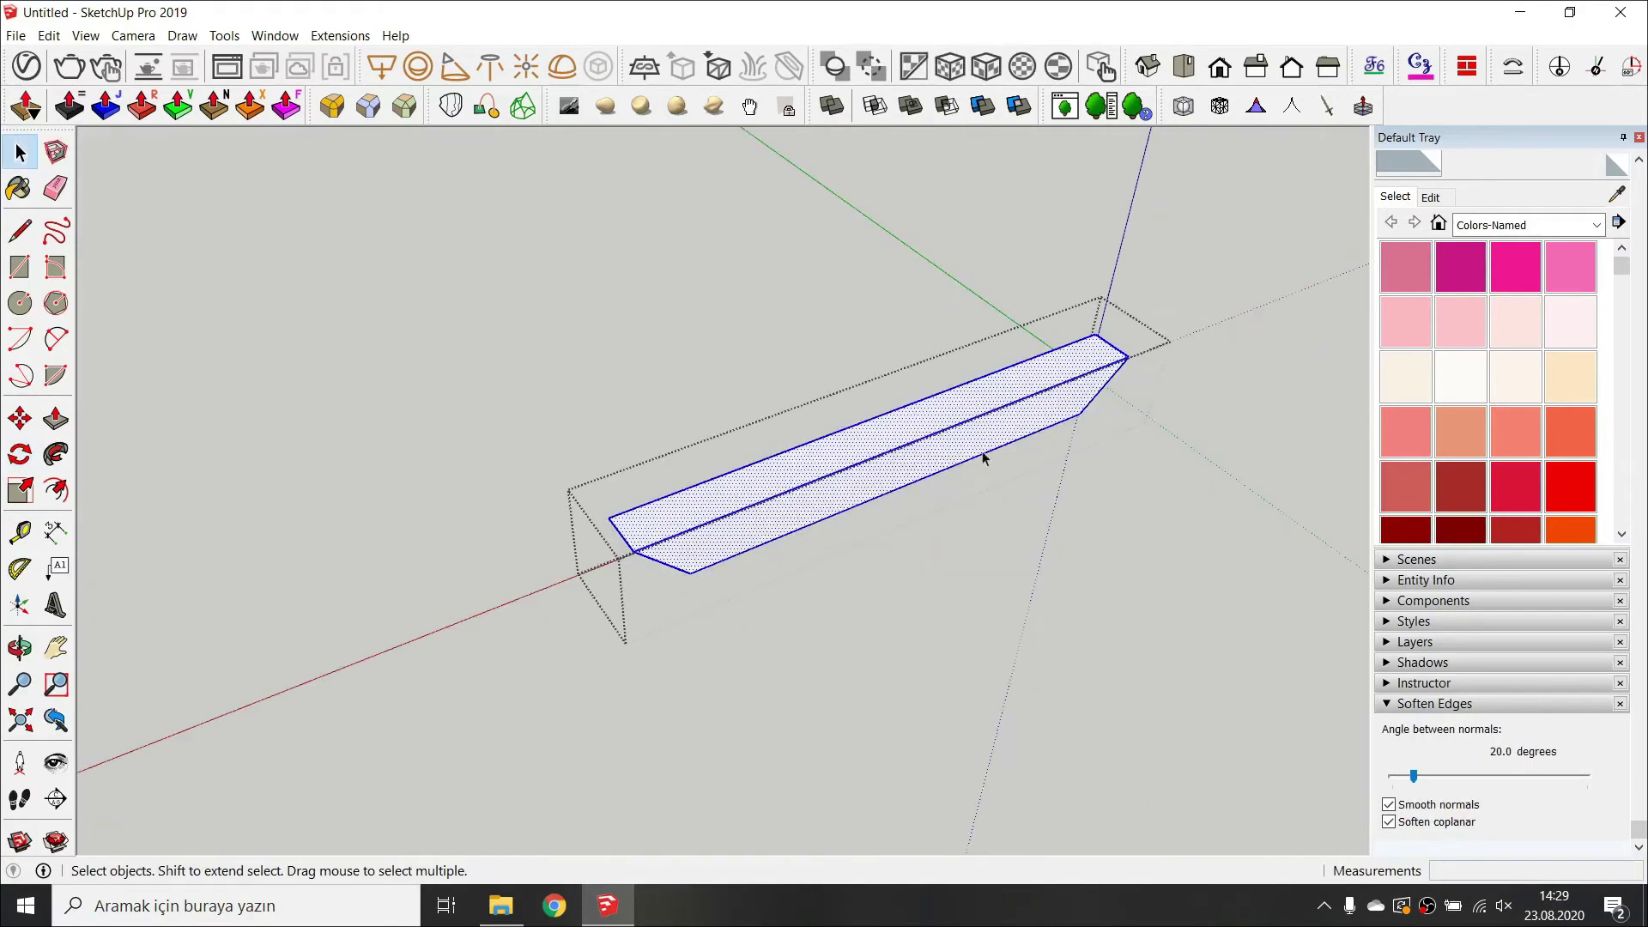
click(330, 107)
click(370, 116)
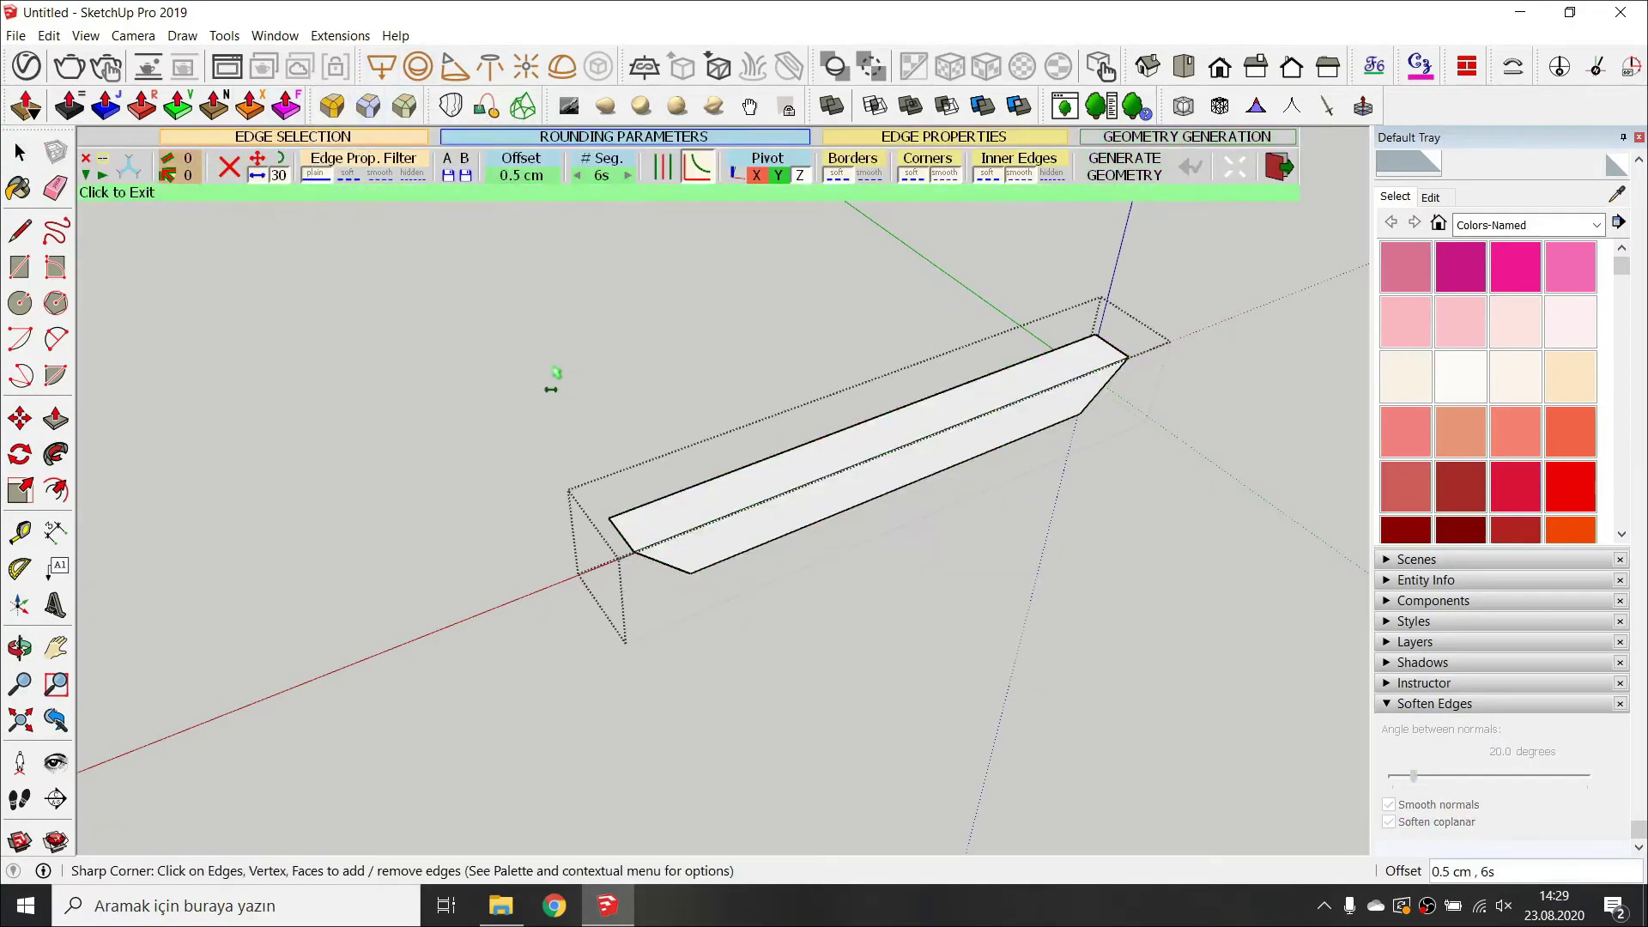
scroll(614, 563, up, 3)
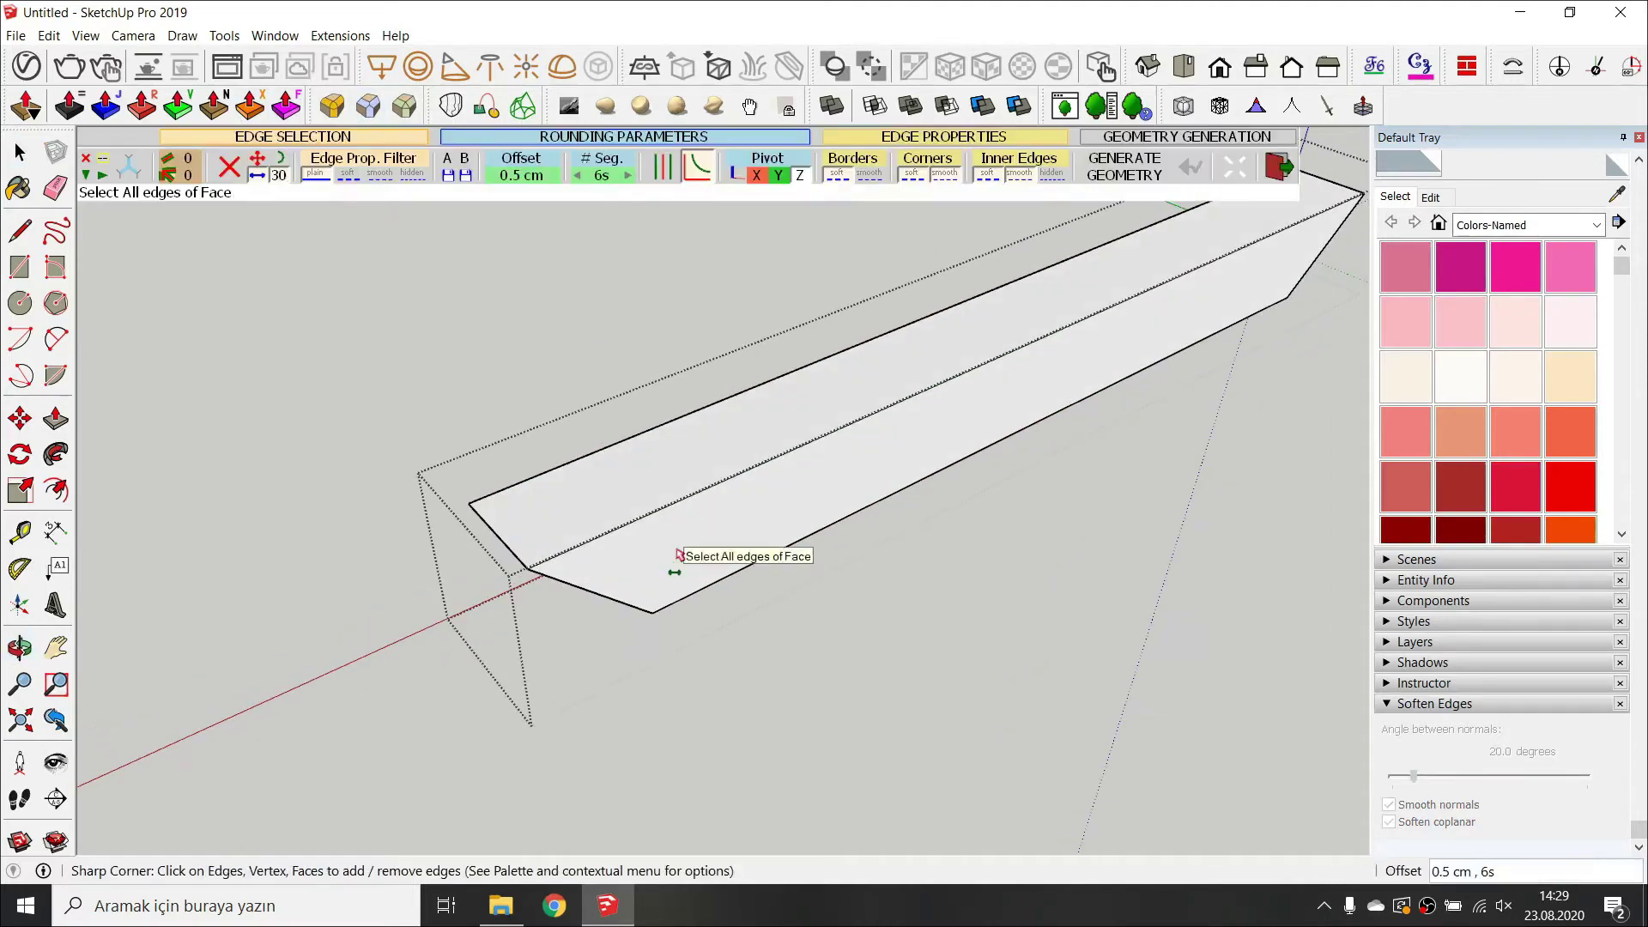
click(673, 566)
key(space)
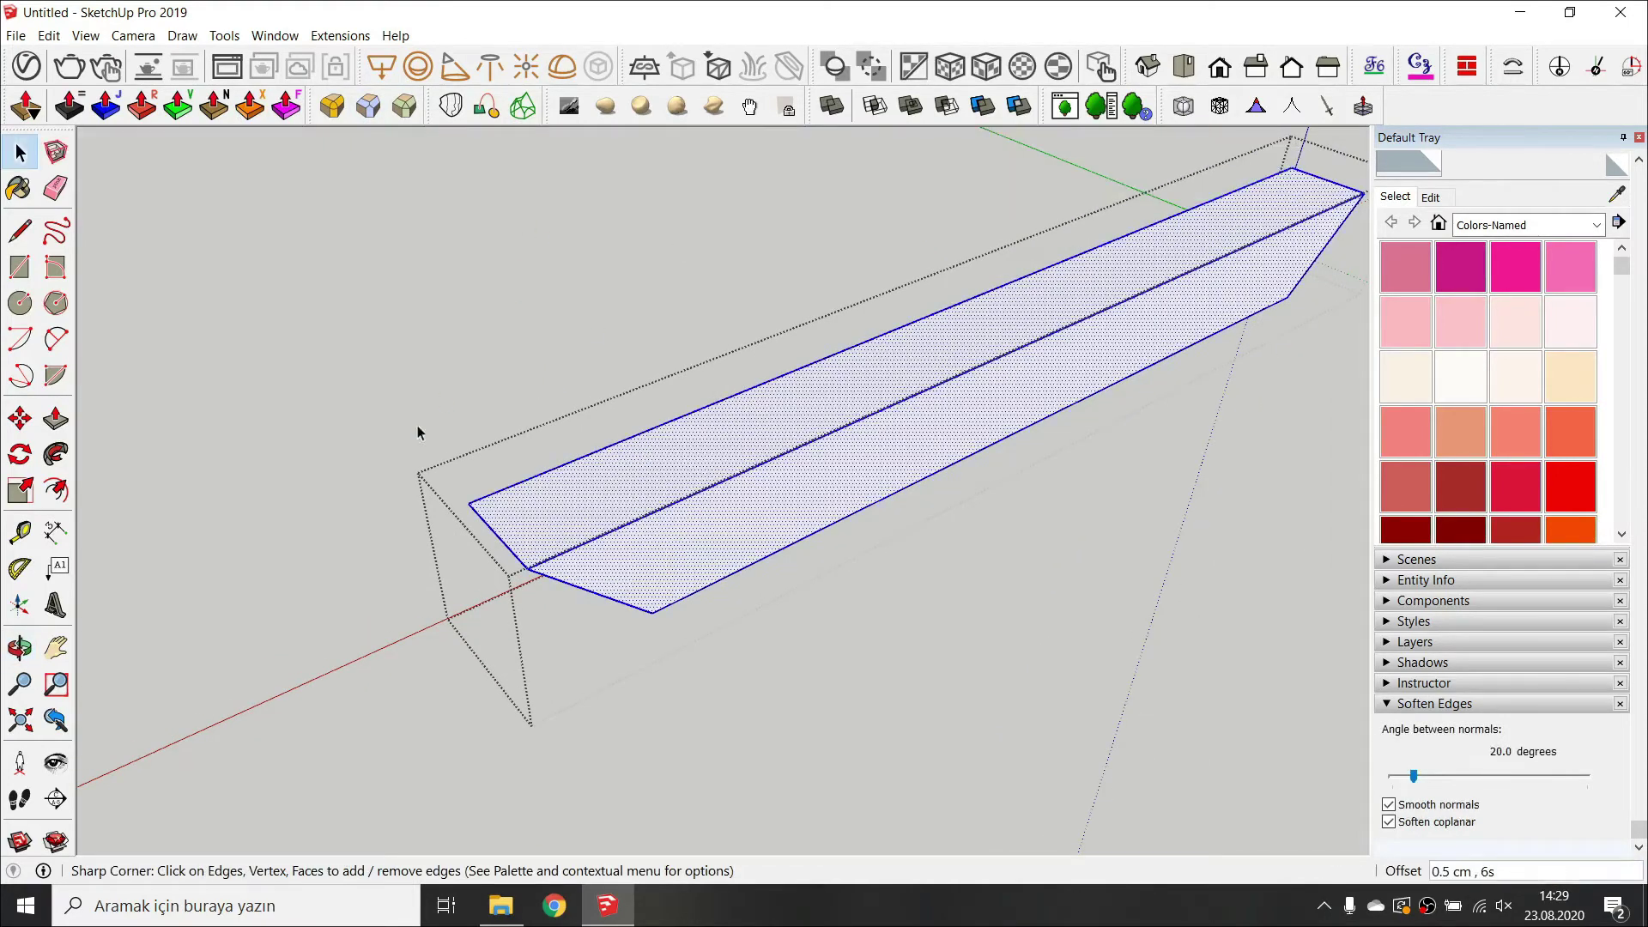
Apply Sharp Corner with a 0.5 cm offset and 6 segments to the top rail's edges.
click(372, 120)
click(420, 334)
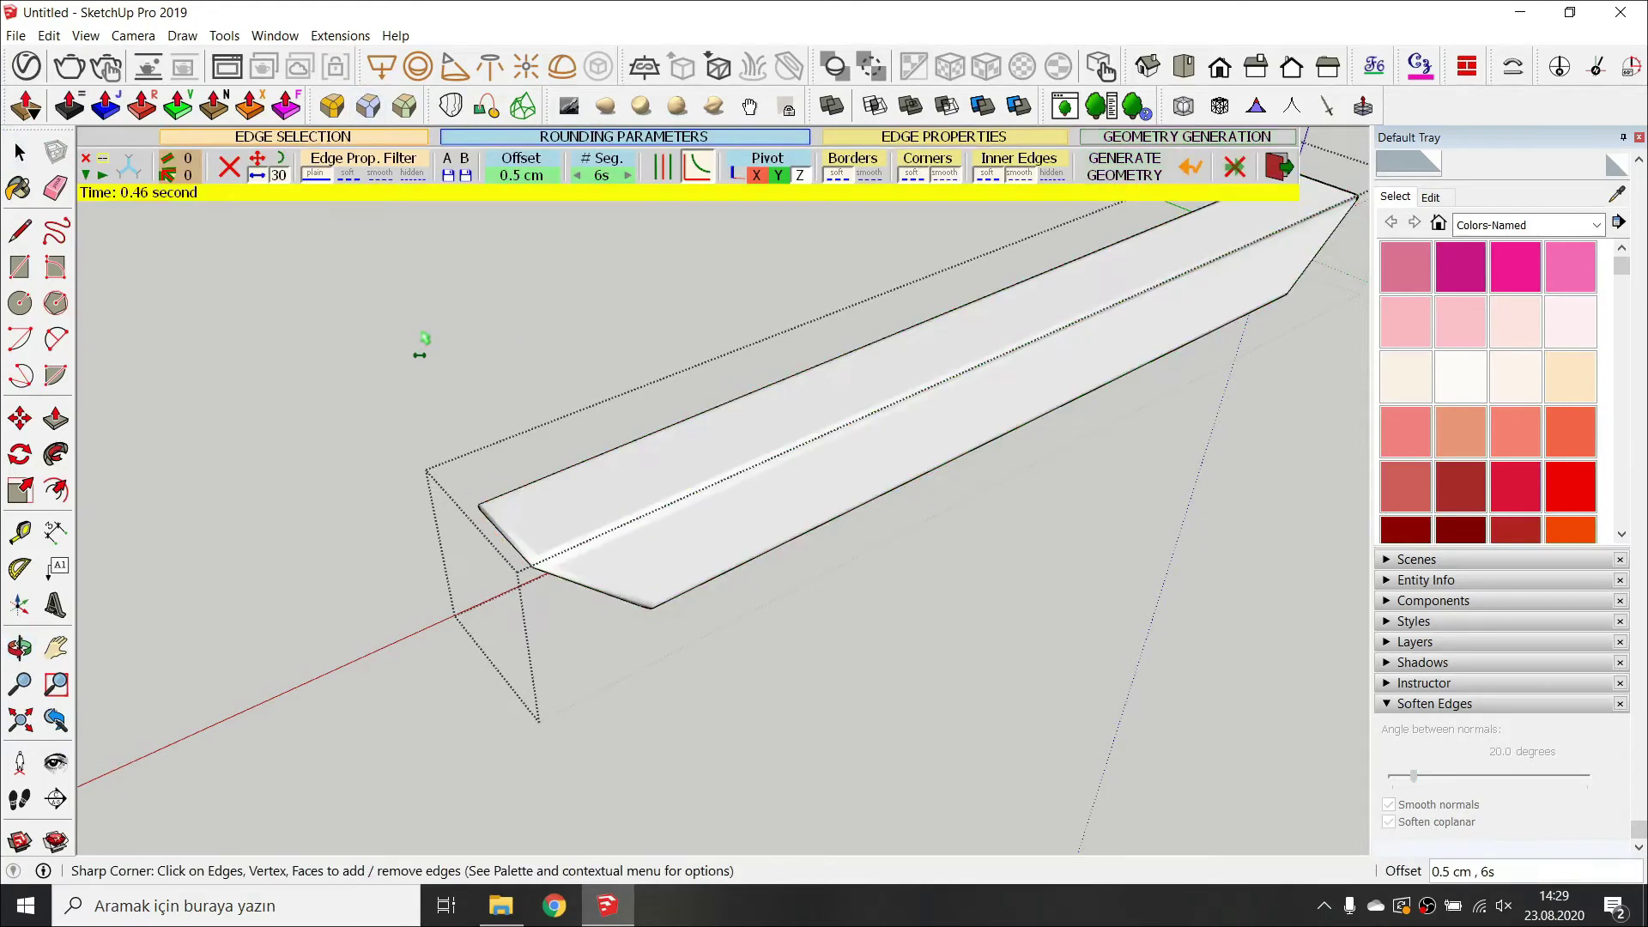
key(space)
click(419, 331)
Select the right shutter's free-side stile geometry and apply Sharp Corner to its edges with the 0.5 cm offset.
scroll(422, 337, down, 4)
double_click(466, 470)
triple_click(477, 475)
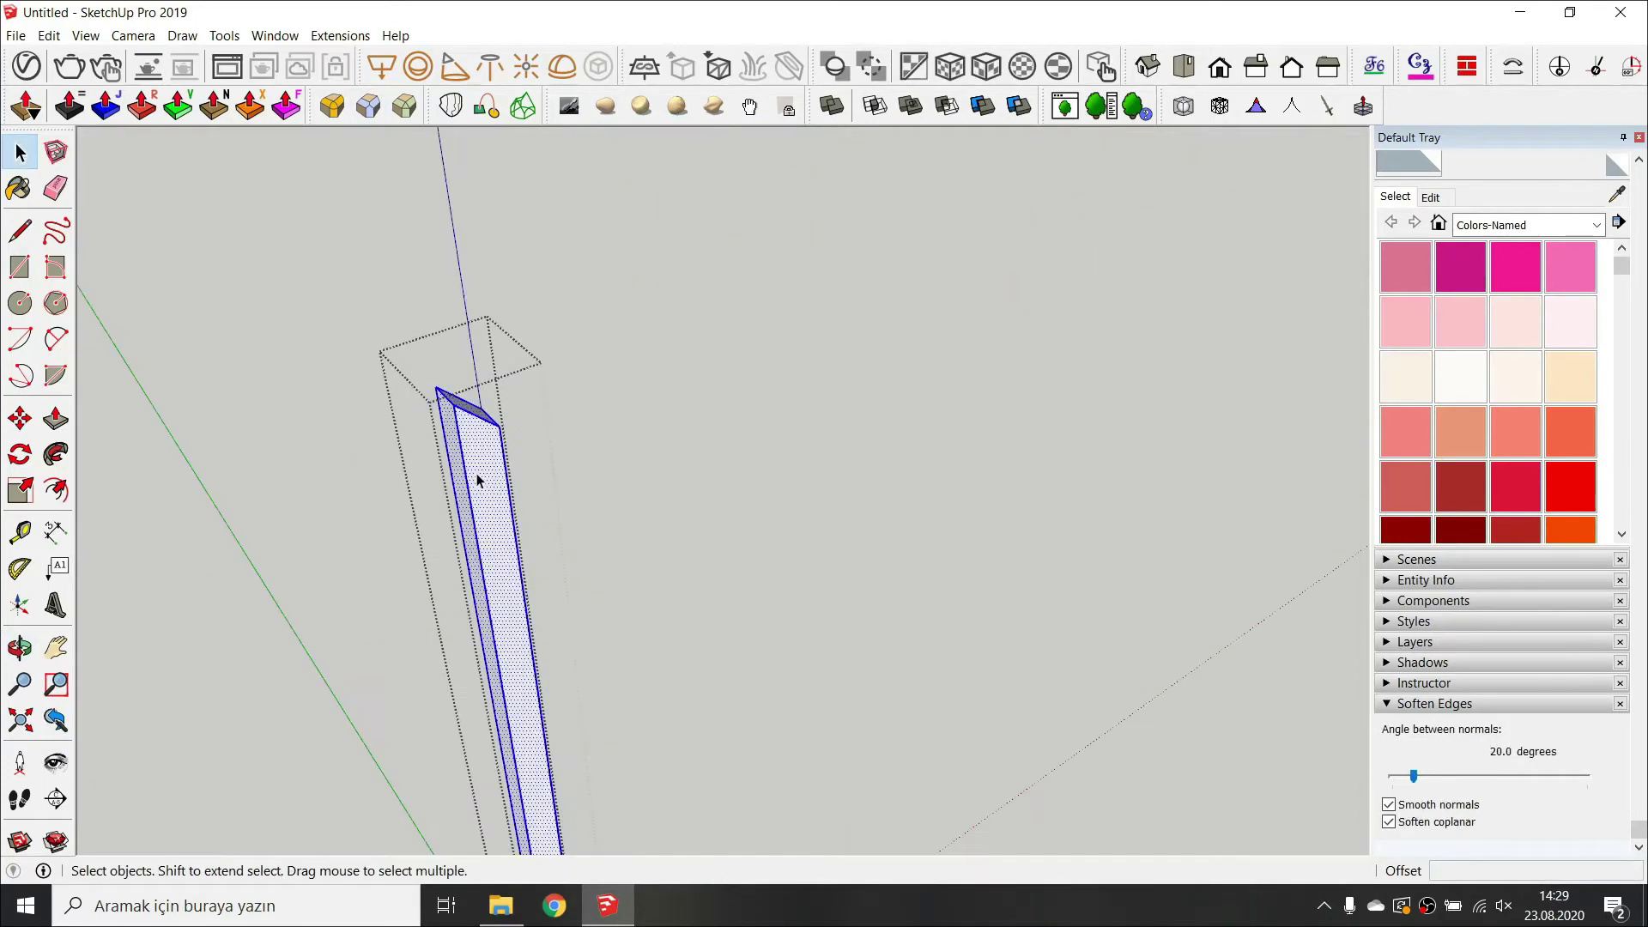
click(371, 118)
click(295, 276)
key(space)
click(558, 330)
Select the right shutter's hinge-side stile geometry and apply Sharp Corner to its edges with the 0.5 cm offset.
double_click(783, 321)
triple_click(781, 320)
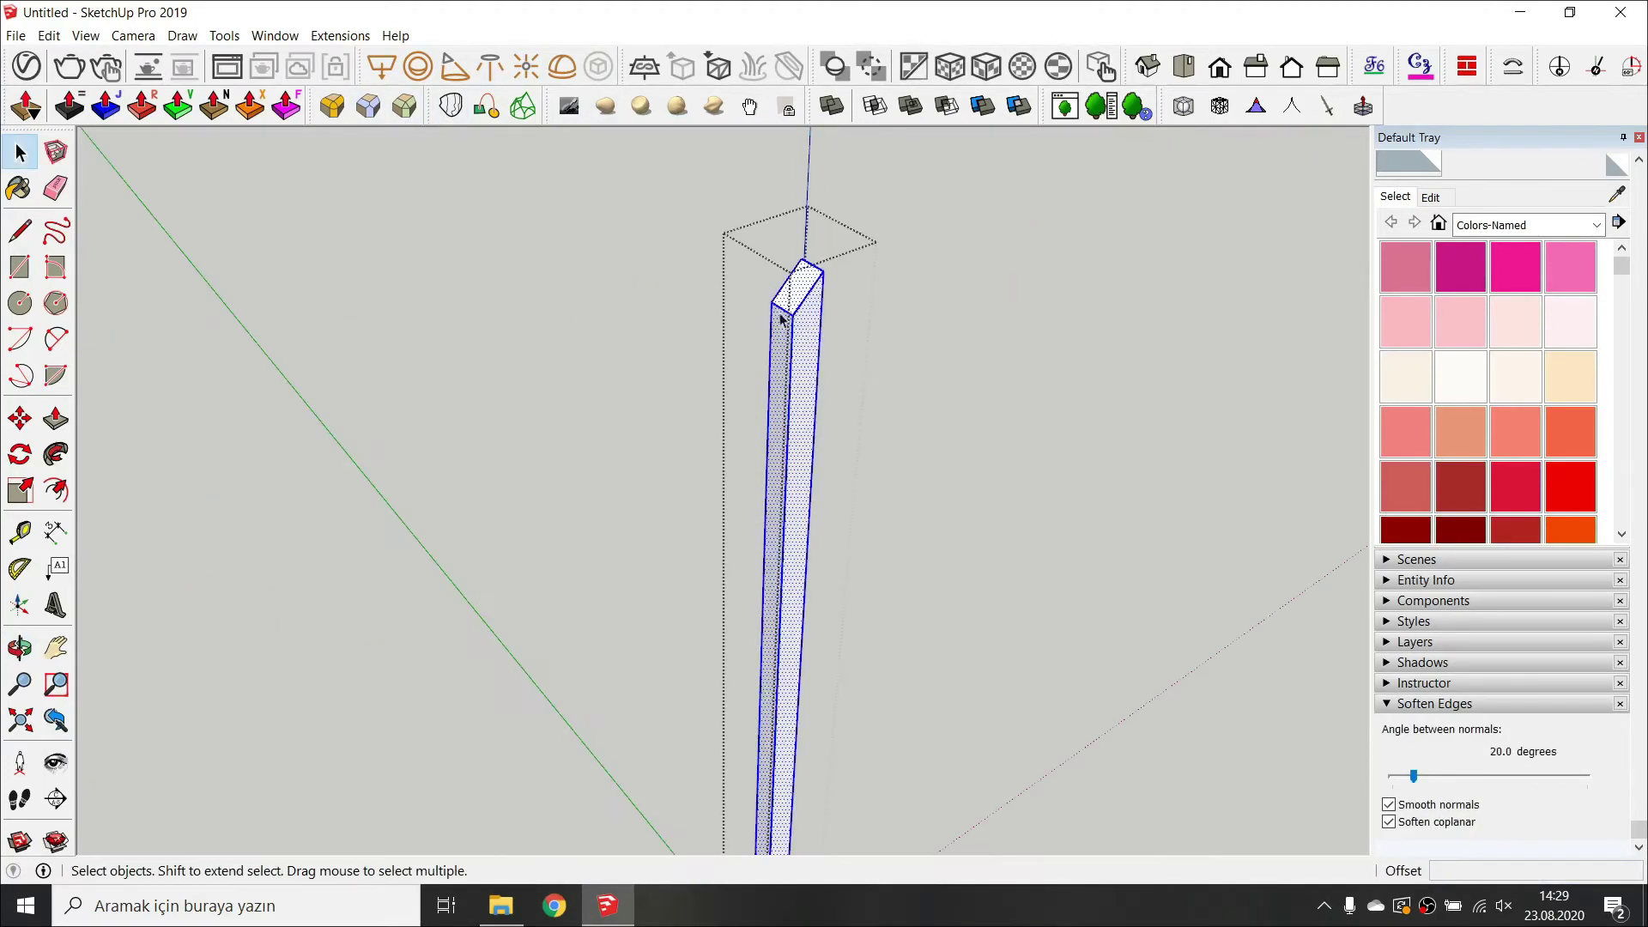
click(368, 120)
click(368, 302)
key(space)
click(370, 306)
Select the right shutter's bottom rail geometry and apply Sharp Corner to its edges with a 0.5 cm offset.
shift+middle_drag(607, 645, 618, 464)
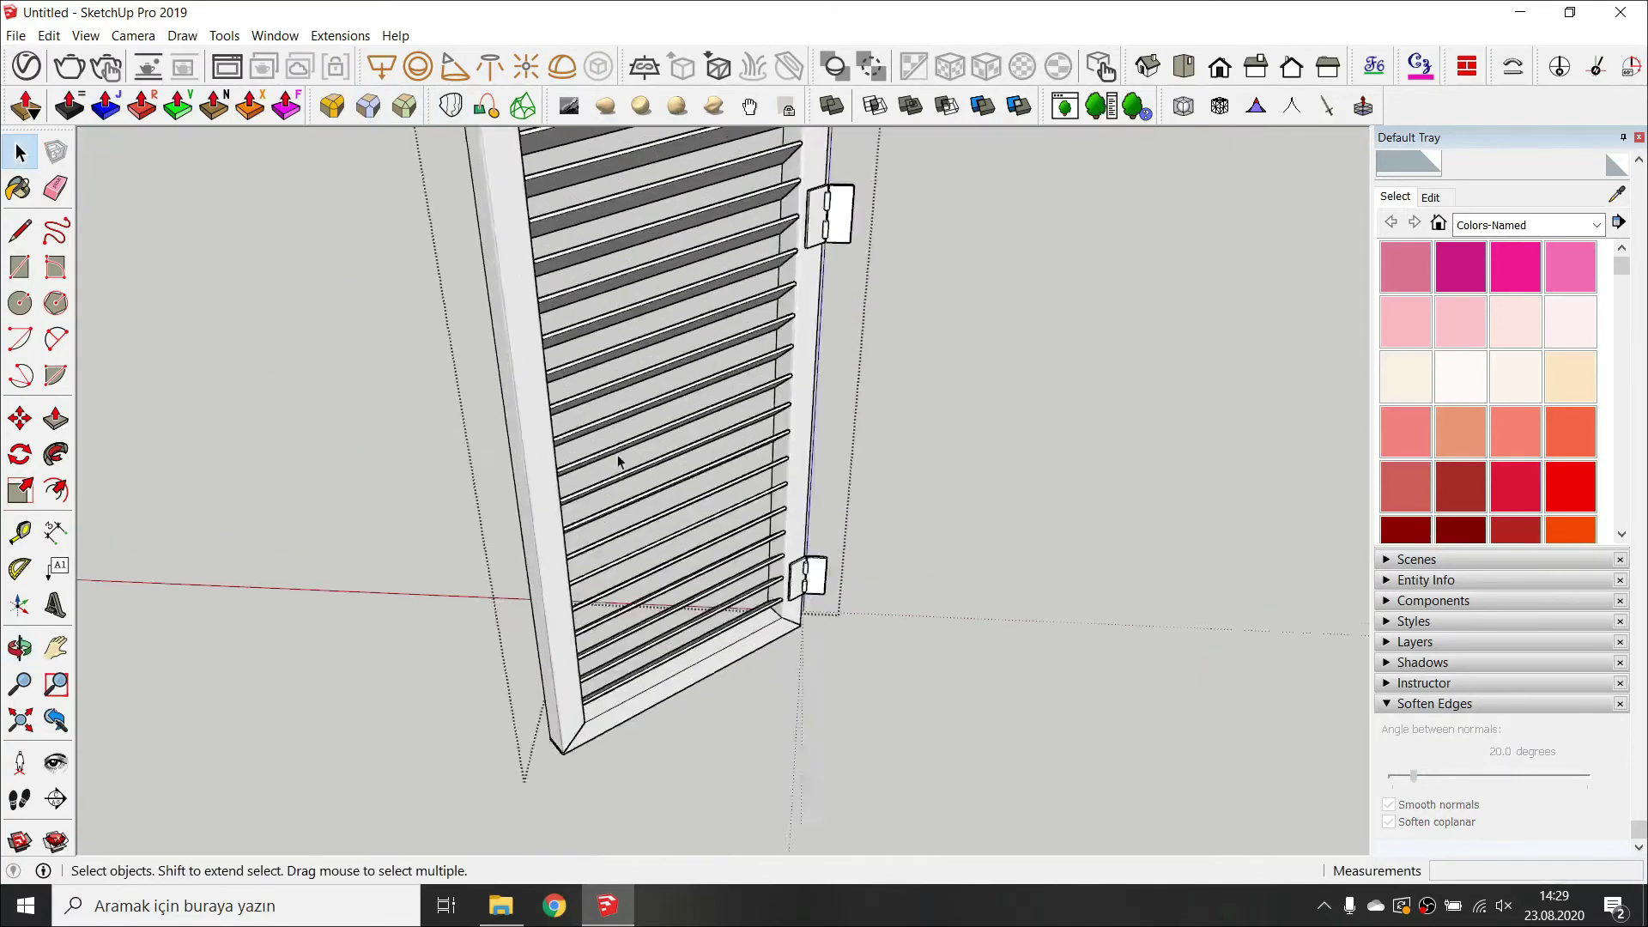
scroll(700, 660, up, 4)
double_click(711, 705)
triple_click(711, 707)
click(372, 103)
click(324, 348)
key(space)
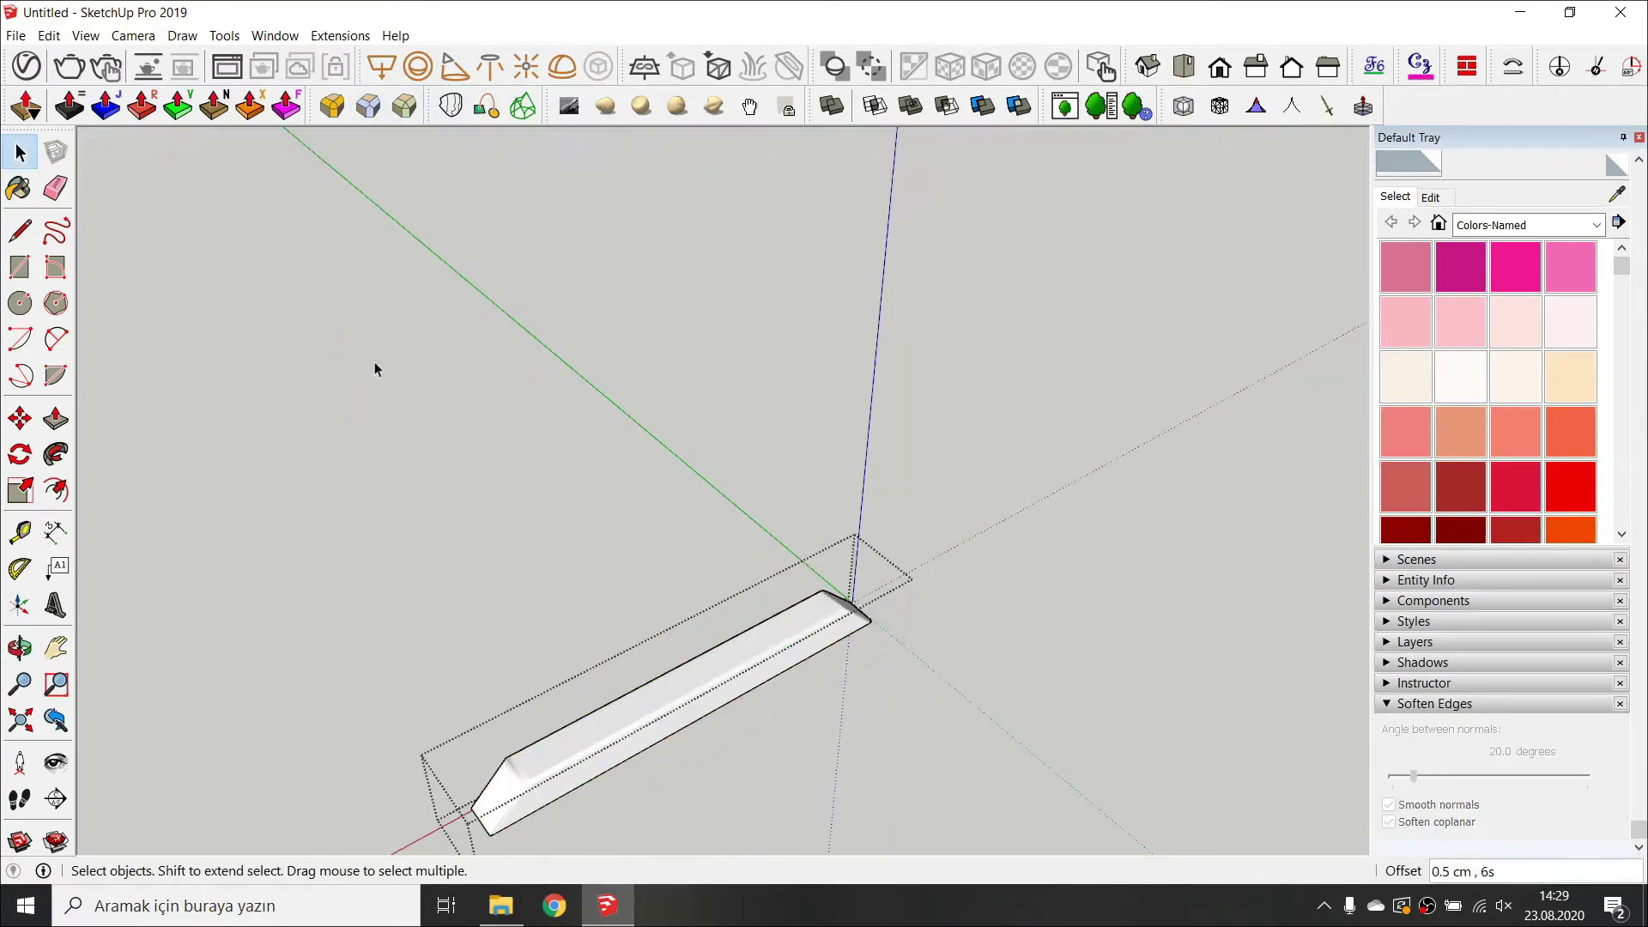
click(436, 418)
Open the angled leaf of the right shutter's hinge and apply Sharp Corner to its face edges with a 0.1 cm offset.
scroll(442, 429, down, 4)
shift+middle_drag(529, 394, 420, 438)
scroll(560, 239, up, 4)
double_click(557, 243)
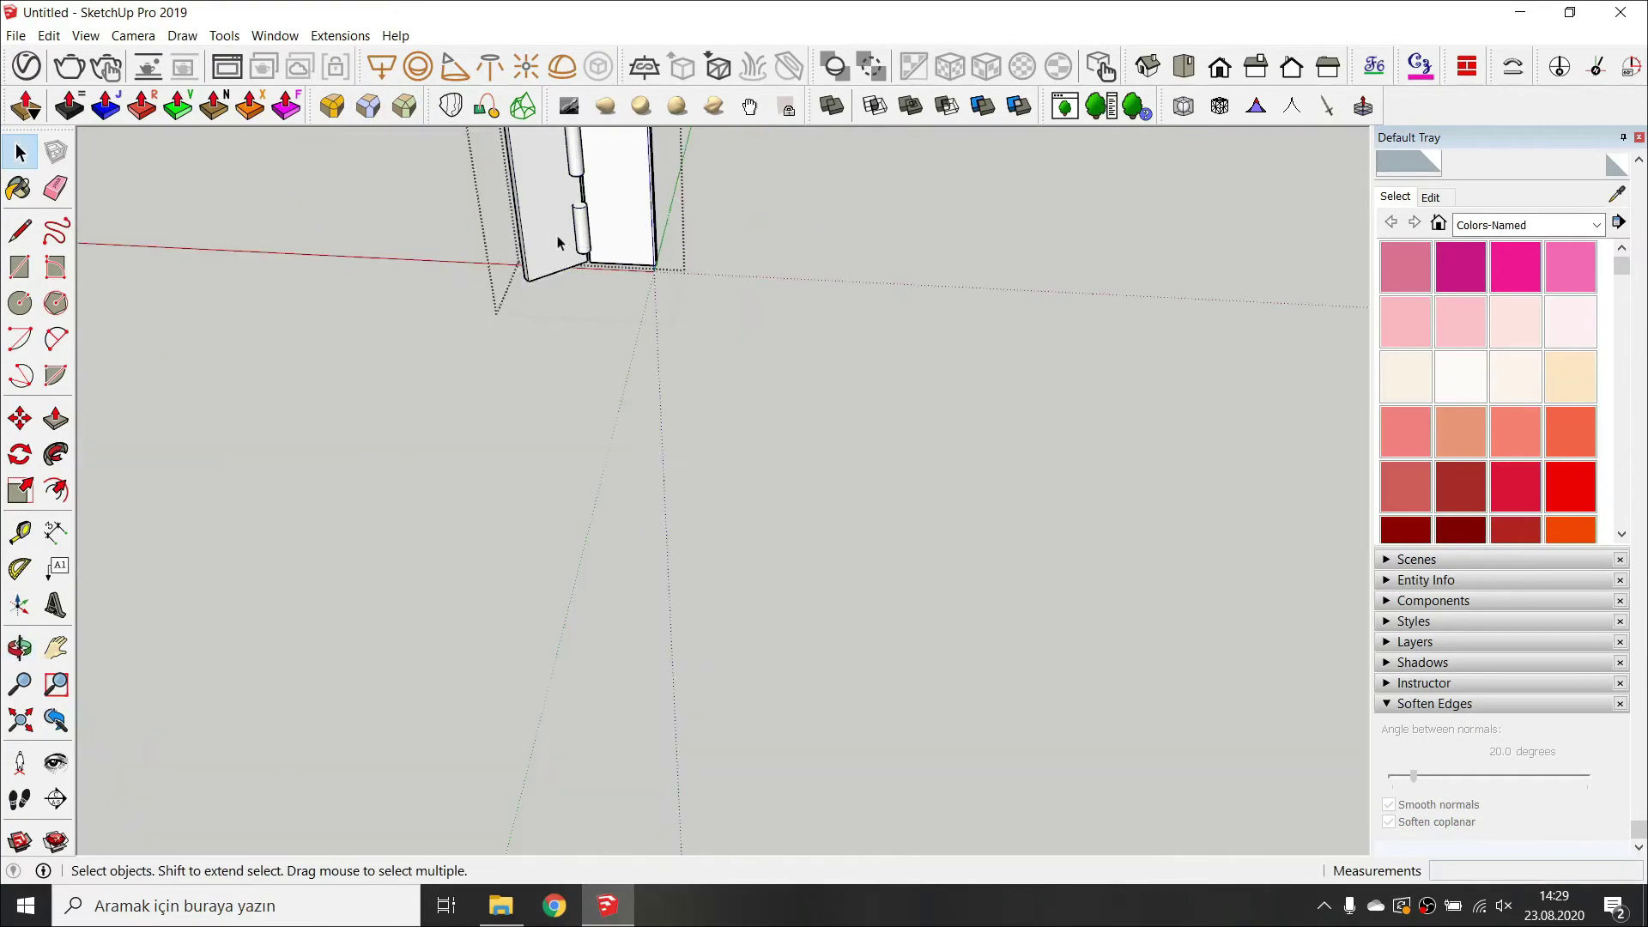
double_click(554, 220)
click(548, 193)
click(332, 106)
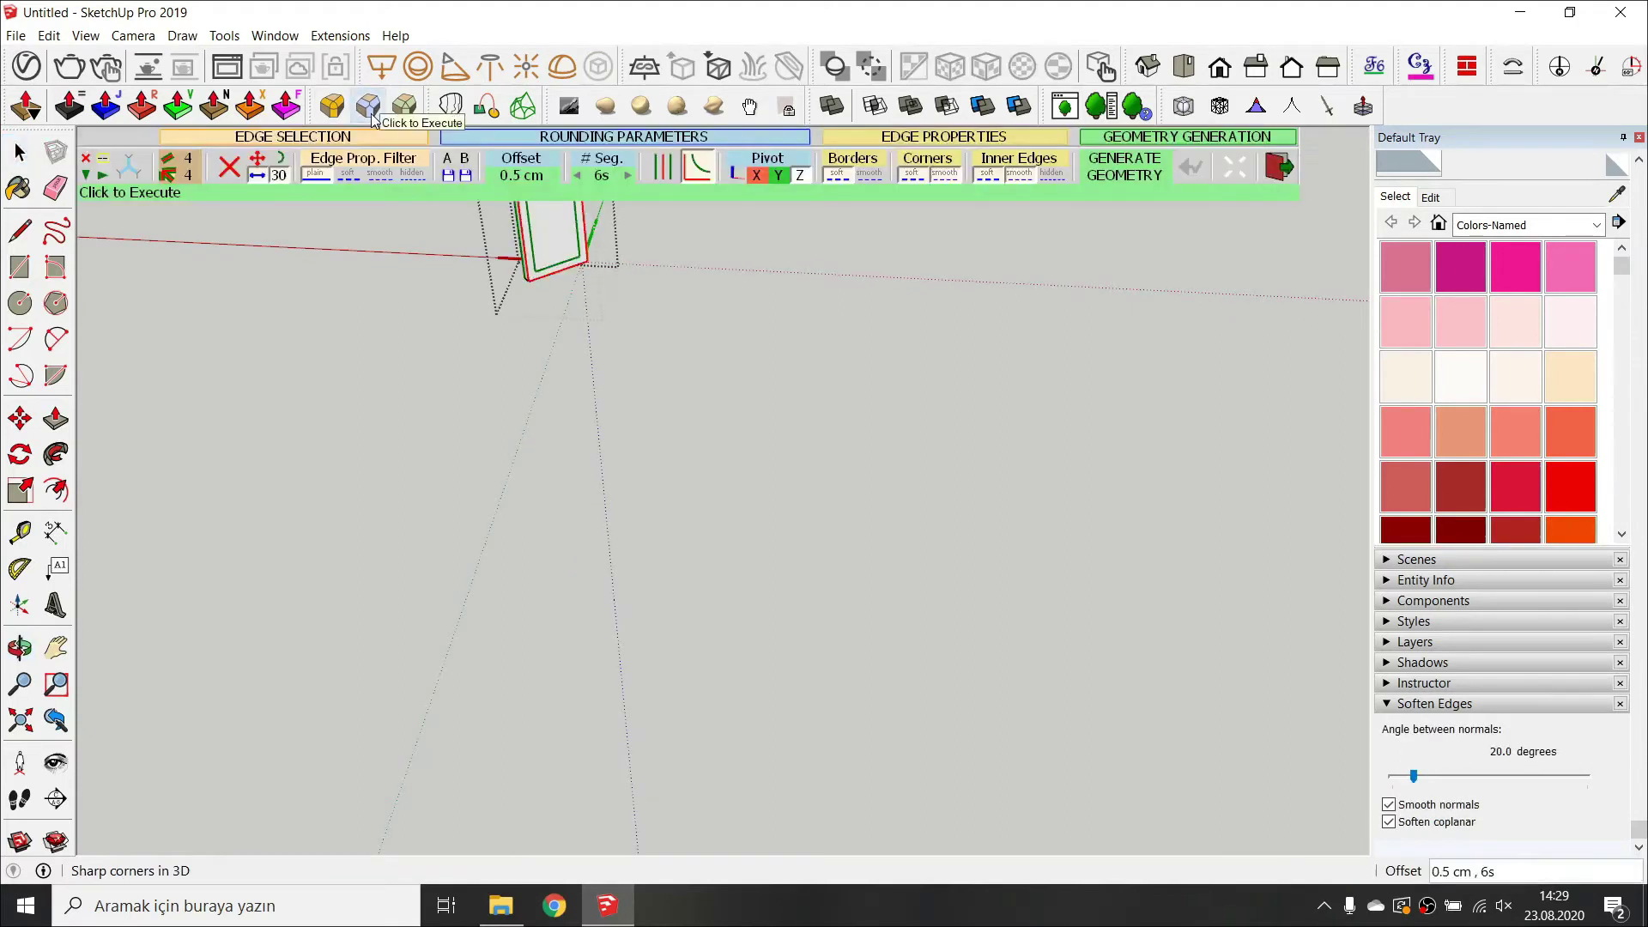
click(521, 175)
text(0.1)
key(Return)
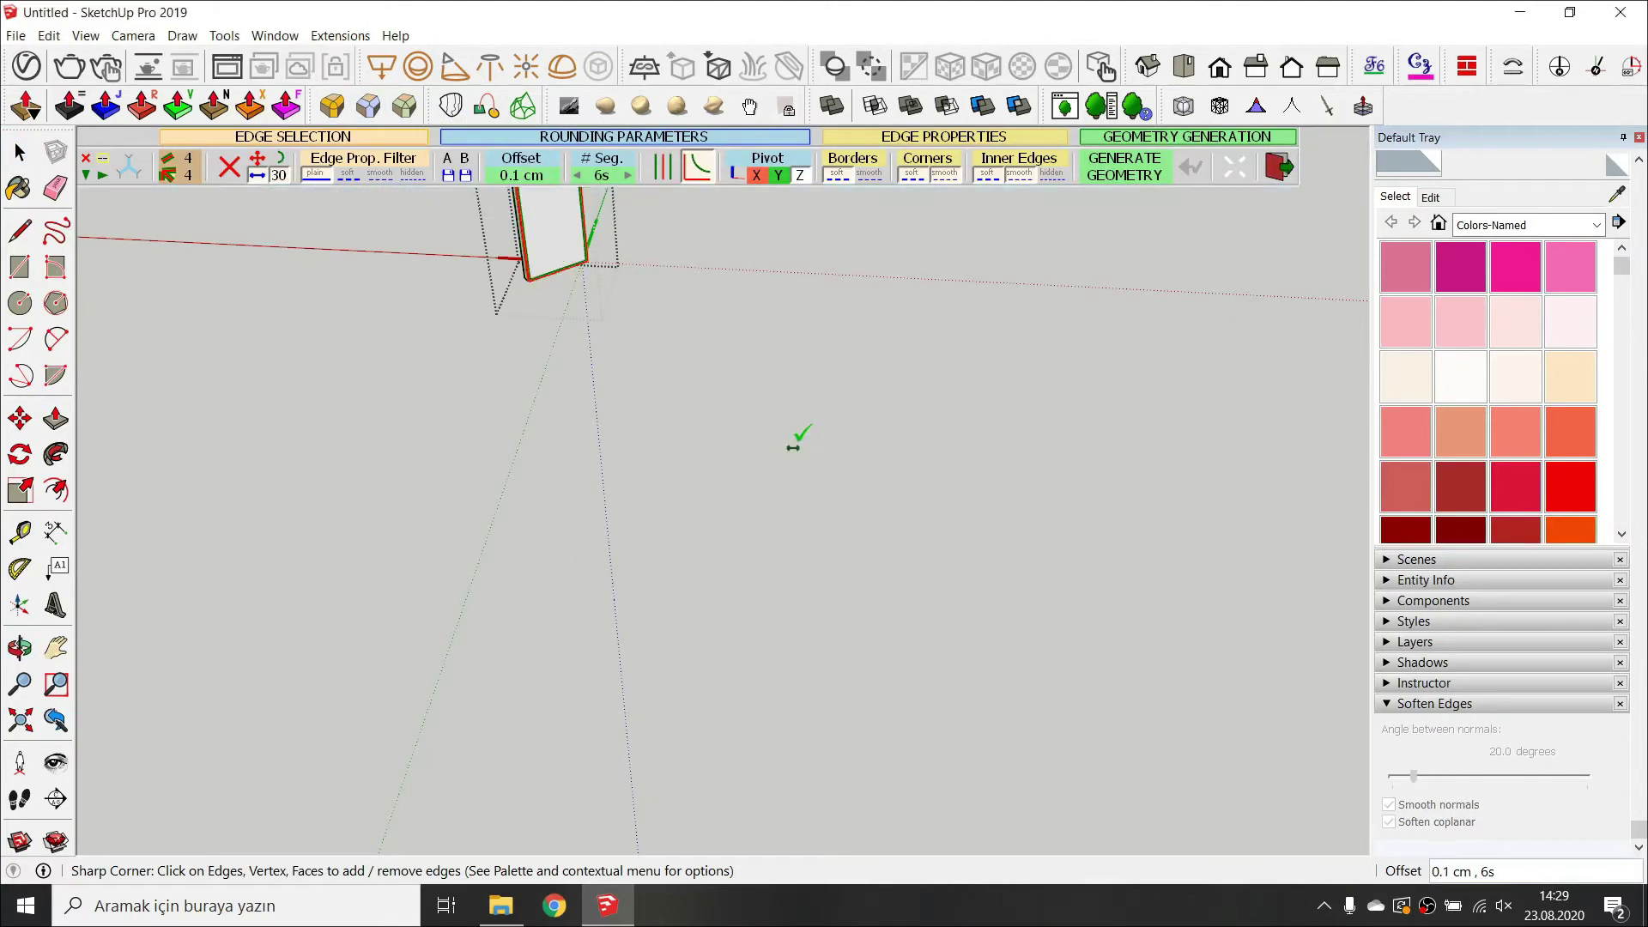
click(792, 440)
key(space)
scroll(781, 560, down, 5)
click(780, 560)
Select the geometry of one louvre slat in the right shutter and apply Sharp Corner with the 0.1 cm offset.
scroll(781, 560, up, 2)
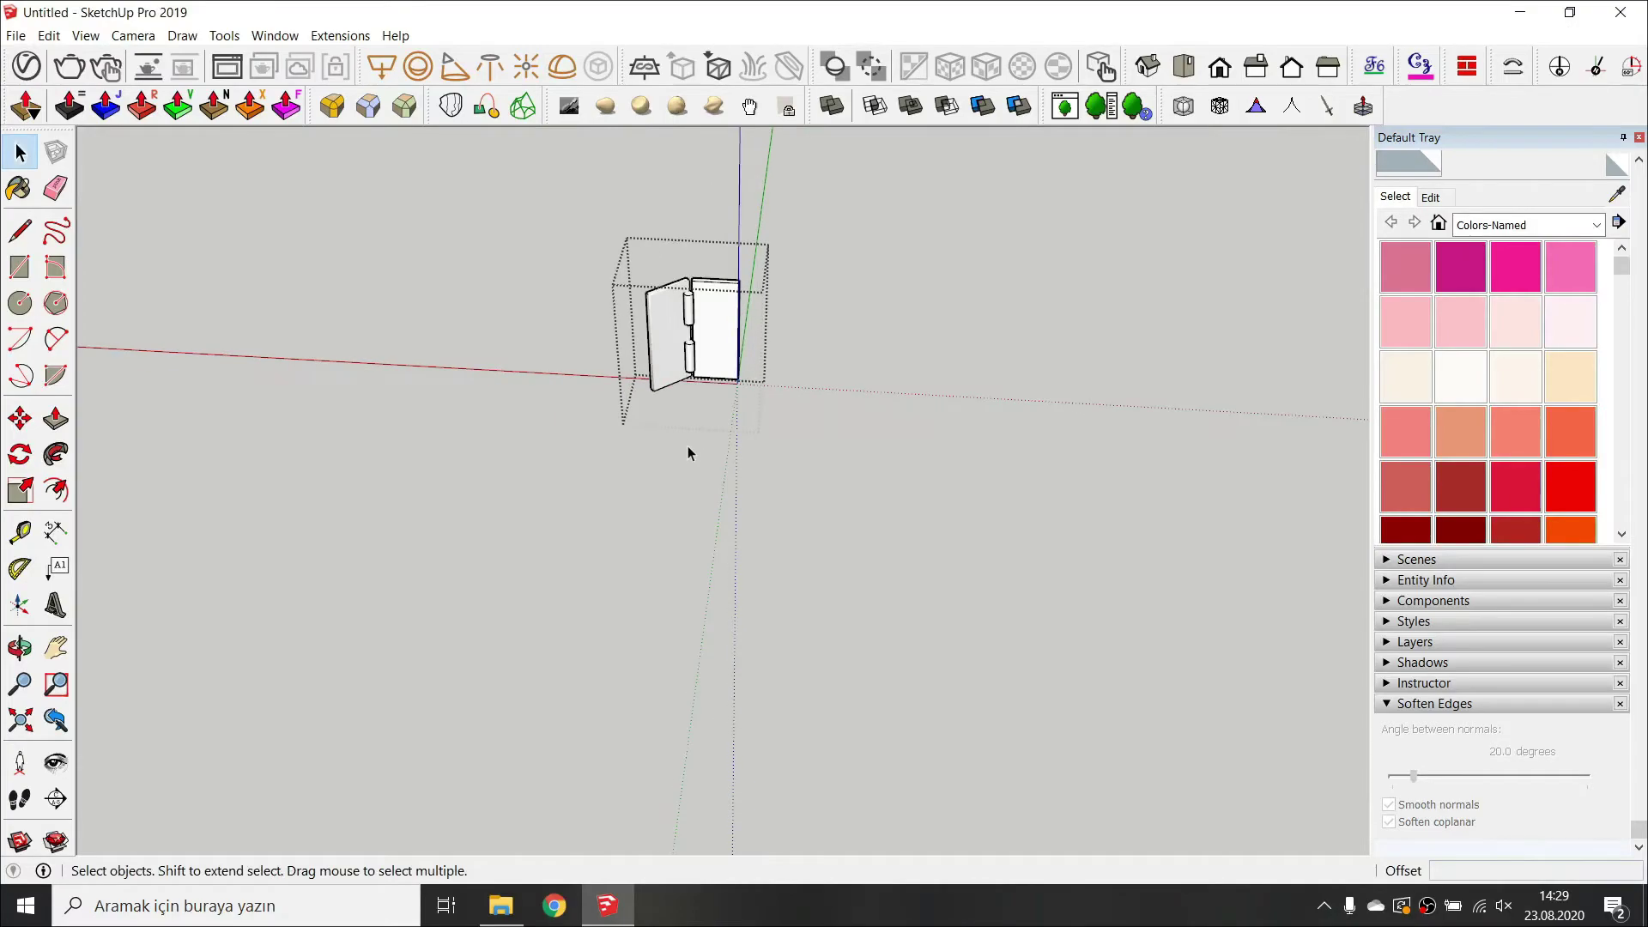
scroll(688, 452, up, 6)
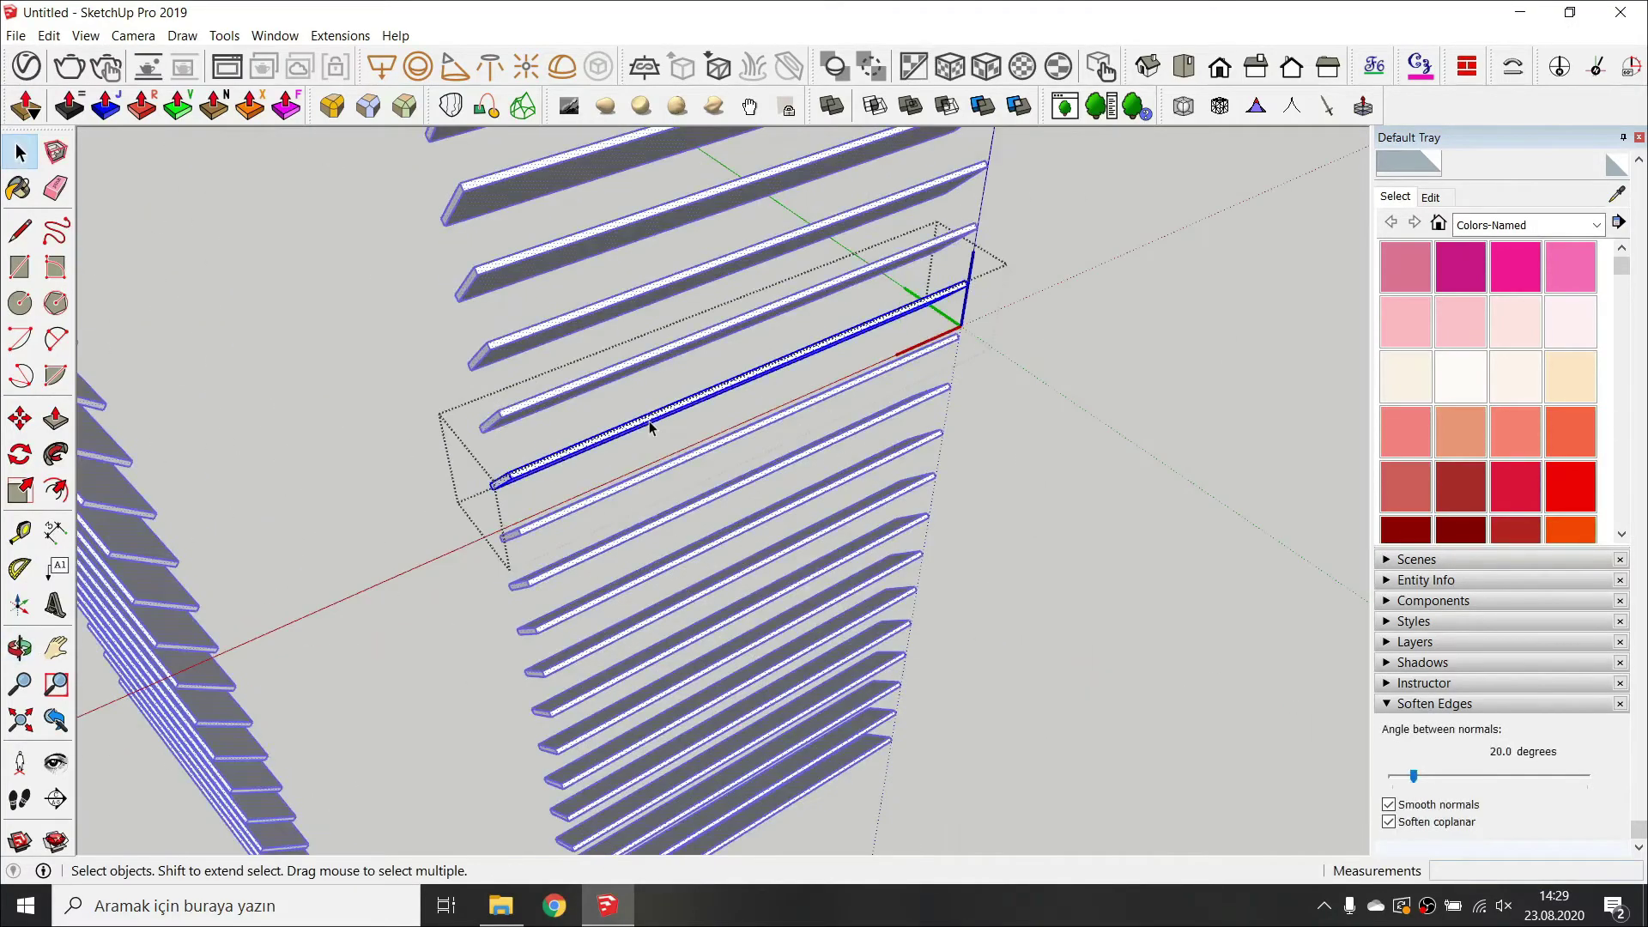
click(372, 112)
click(262, 392)
key(space)
click(292, 424)
click(319, 446)
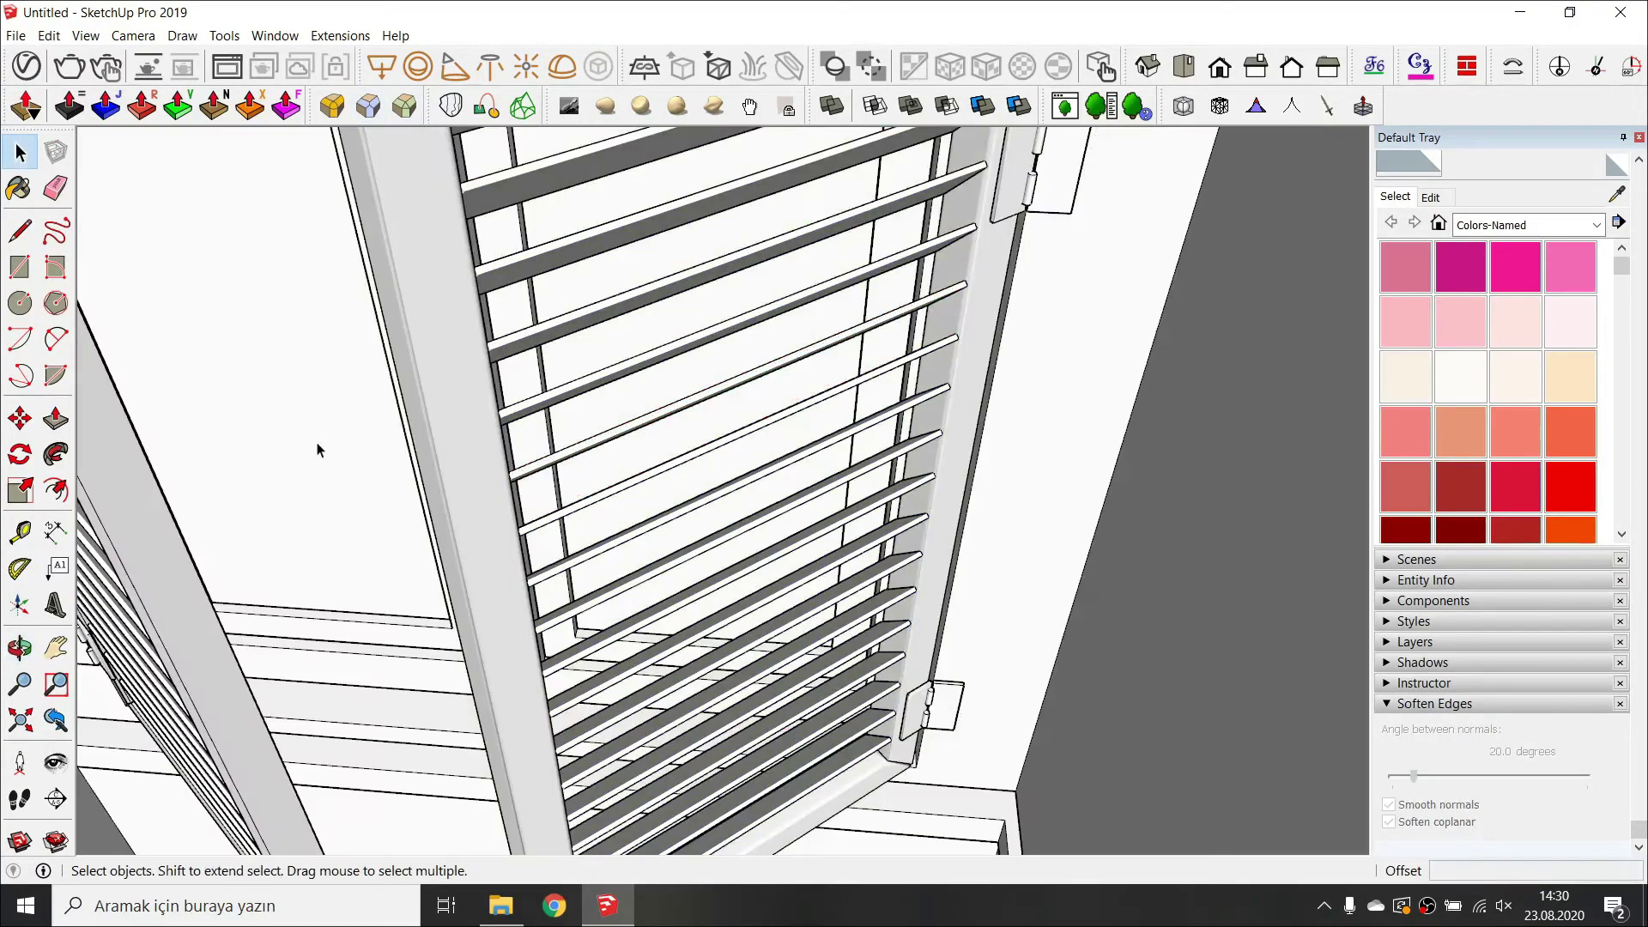
Select the geometry of one vertical stile of the left shutter and apply Sharp Corner with a 0.5 cm offset.
middle_drag(320, 447, 546, 490)
scroll(546, 490, down, 3)
triple_click(567, 484)
click(372, 112)
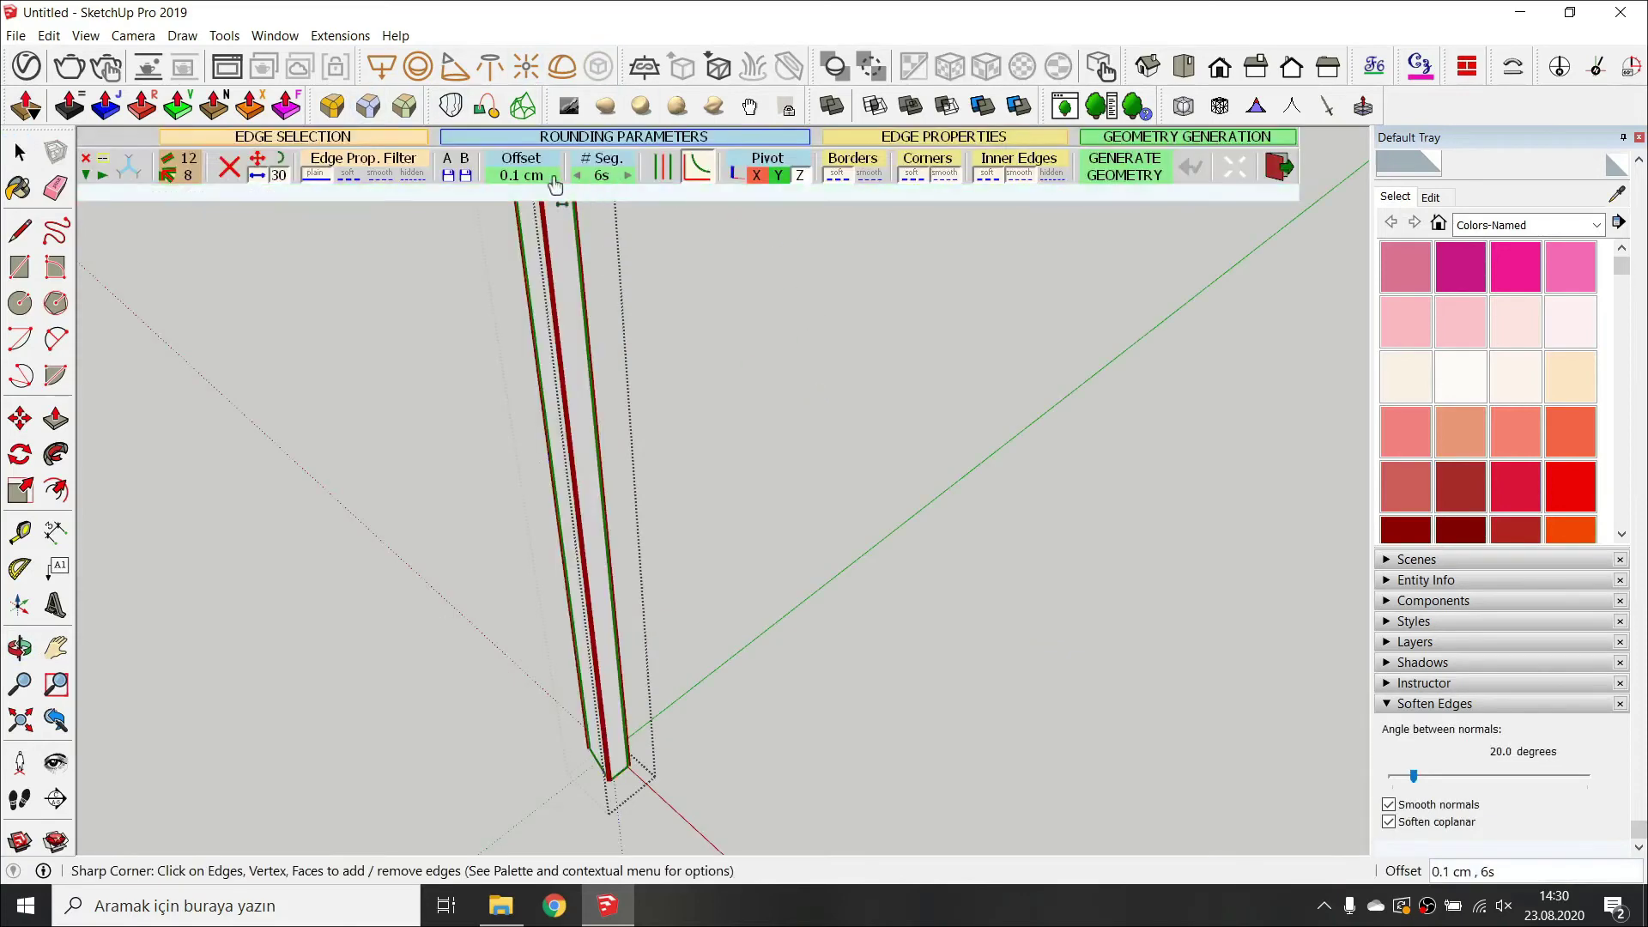
click(534, 177)
text(0.5)
key(Return)
click(771, 438)
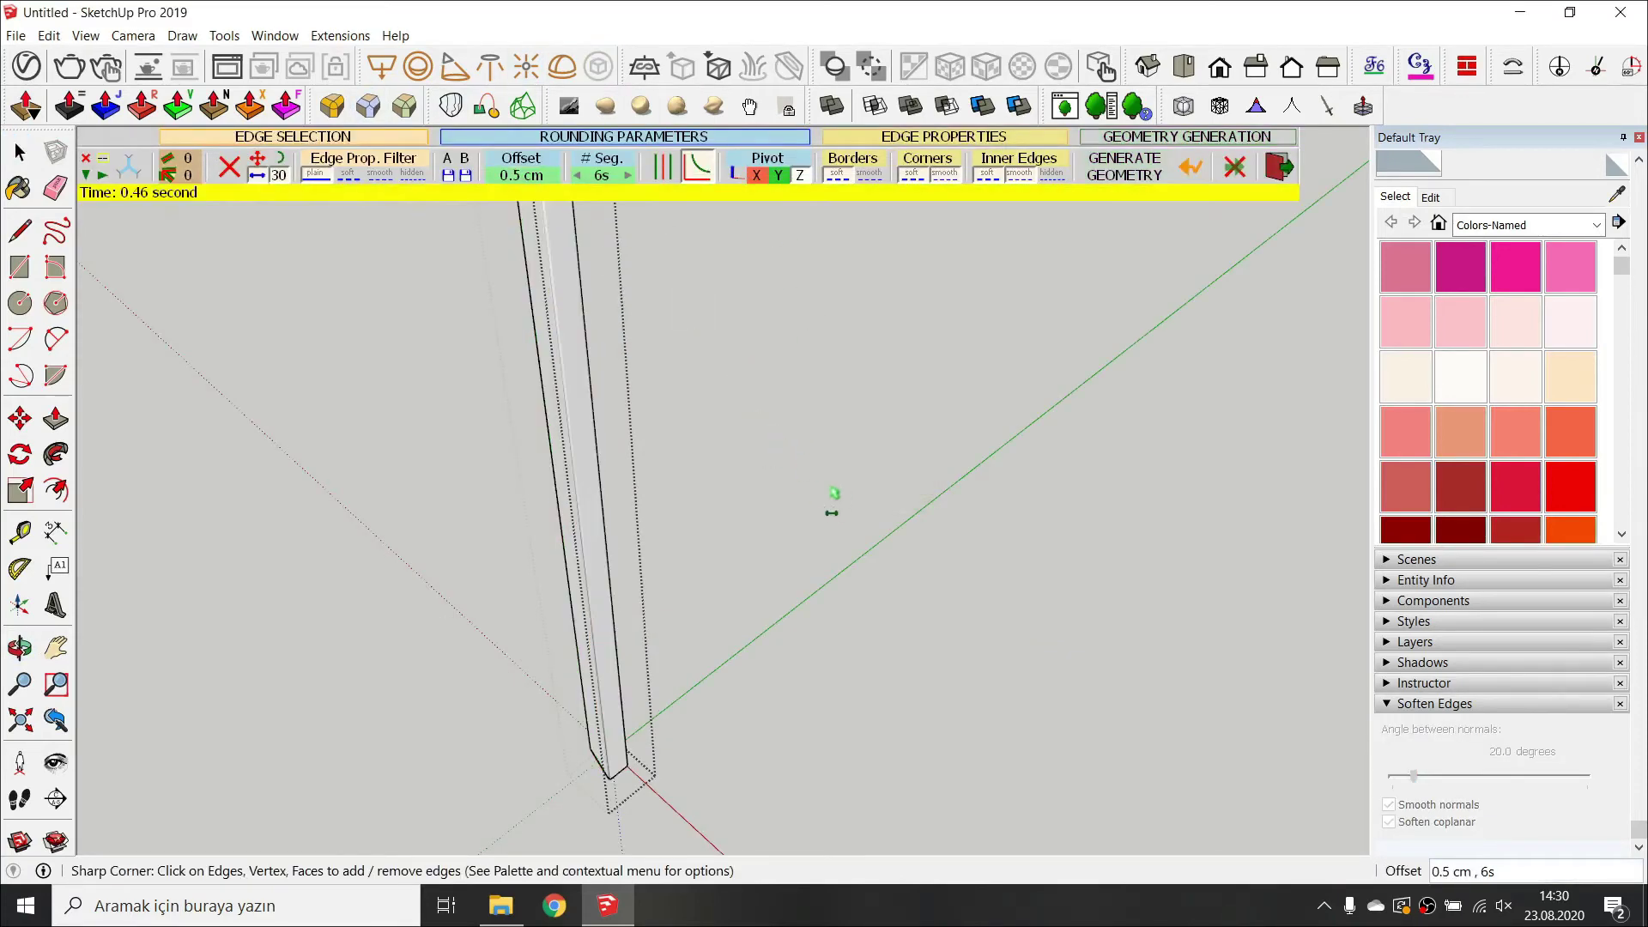
key(space)
click(663, 577)
Round the edges of the left shutter's bottom rail with Sharp Corner at the 0.5 cm offset.
double_click(546, 712)
click(370, 109)
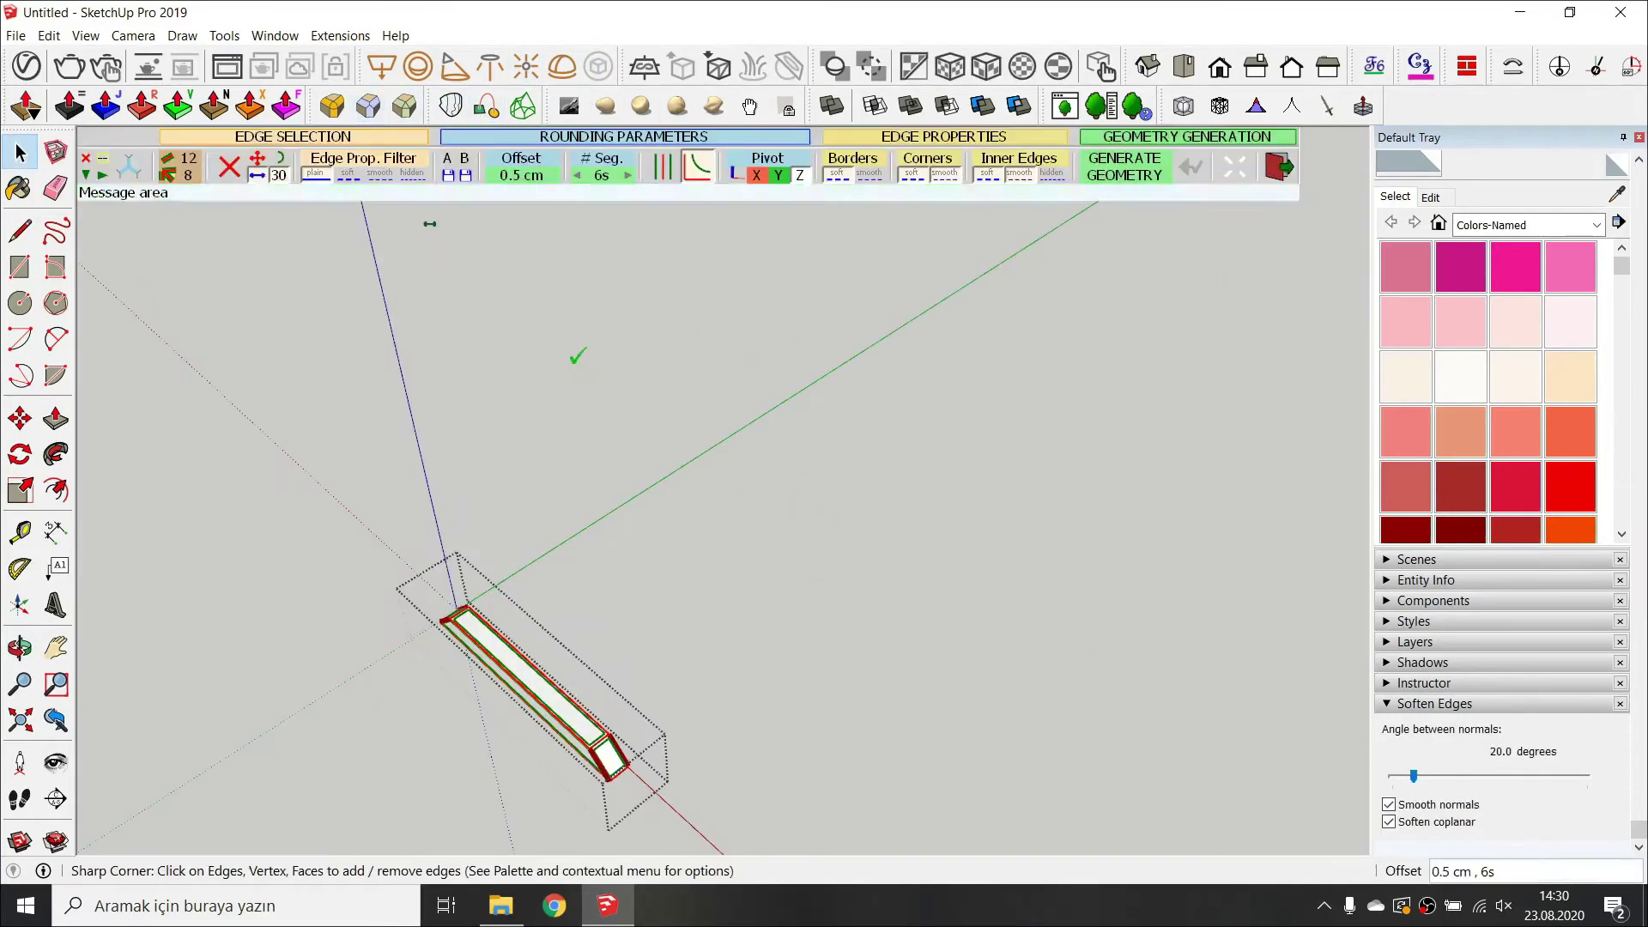
click(818, 447)
key(space)
click(820, 452)
Open the left shutter's other vertical stile and apply Sharp Corner to its edges with the 0.5 cm offset.
double_click(490, 489)
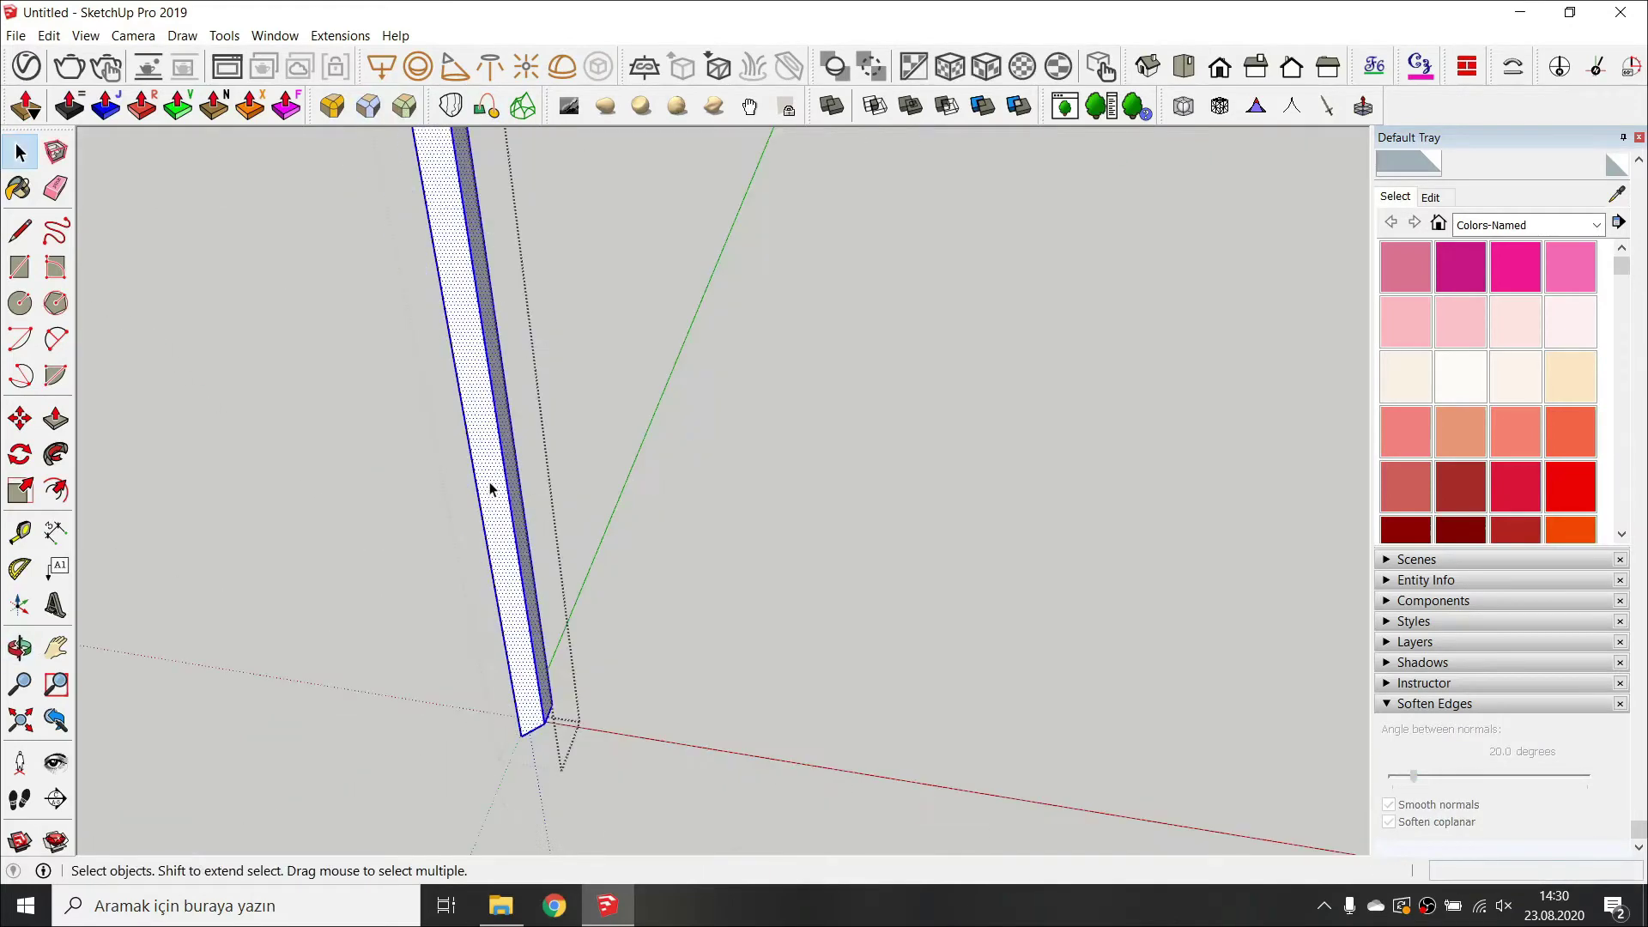
click(378, 106)
click(710, 419)
key(space)
scroll(684, 350, down, 2)
shift+middle_drag(684, 349, 642, 419)
click(589, 669)
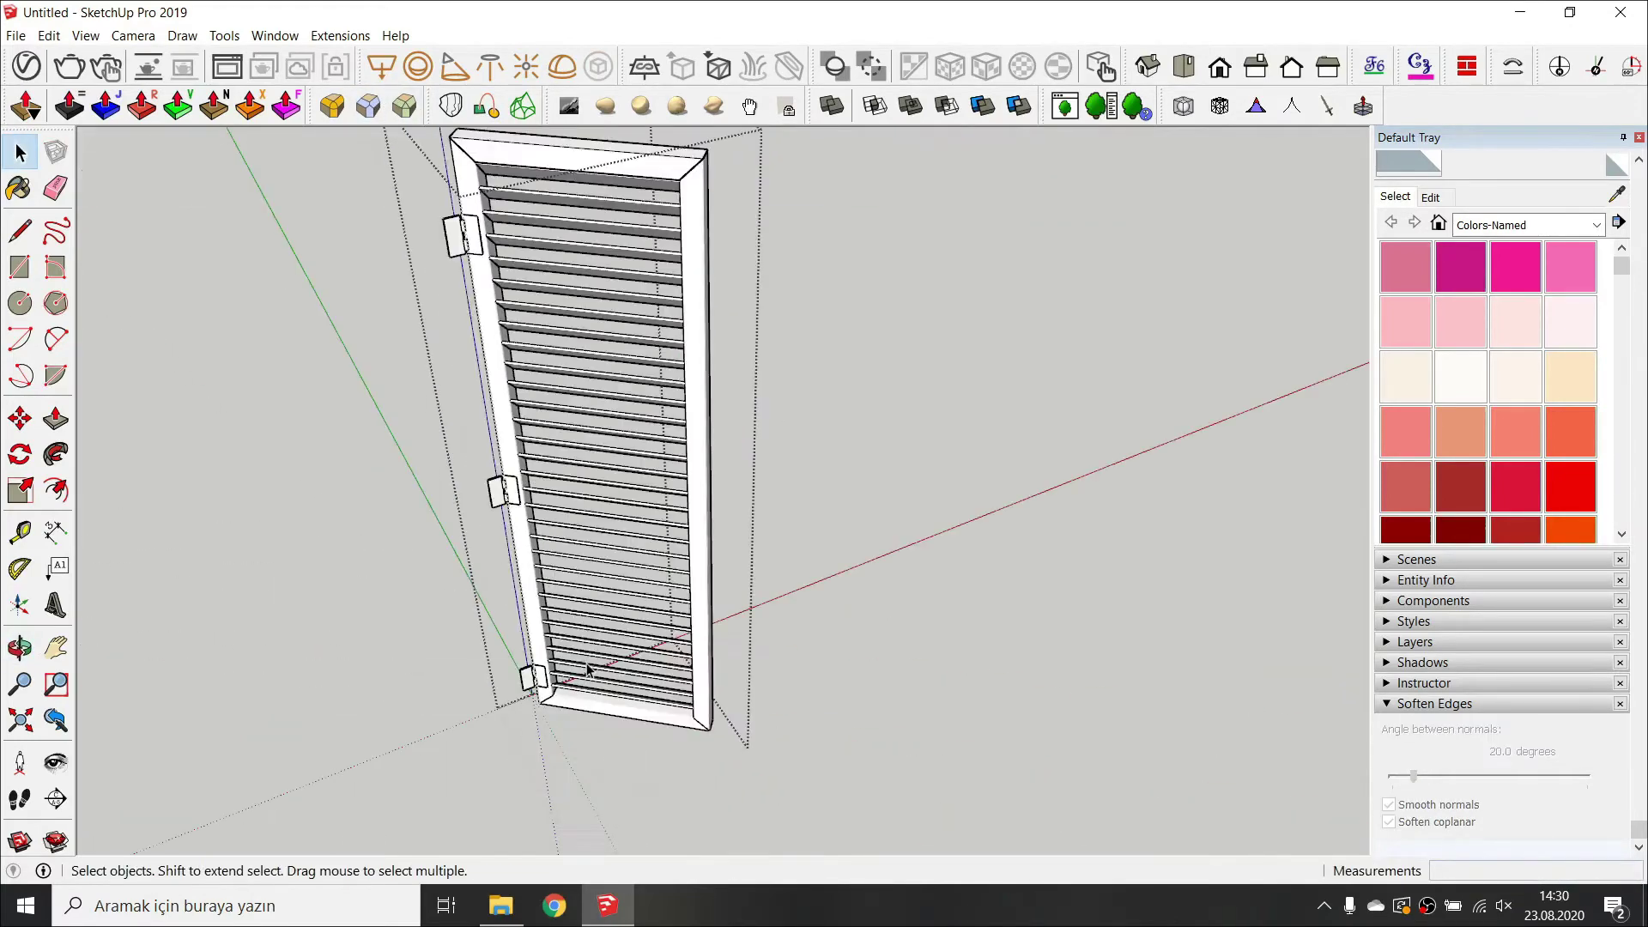
Open the left shutter's top rail, apply Sharp Corner to its edges, and close the shutter component.
double_click(580, 155)
click(365, 114)
click(323, 357)
key(space)
scroll(343, 369, down, 3)
shift+middle_drag(441, 408, 422, 506)
click(422, 455)
Open the window's left sash frame, select all its geometry and apply Sharp Corner with a 0.5 cm offset.
middle_drag(735, 565, 573, 610)
scroll(581, 453, up, 5)
double_click(519, 471)
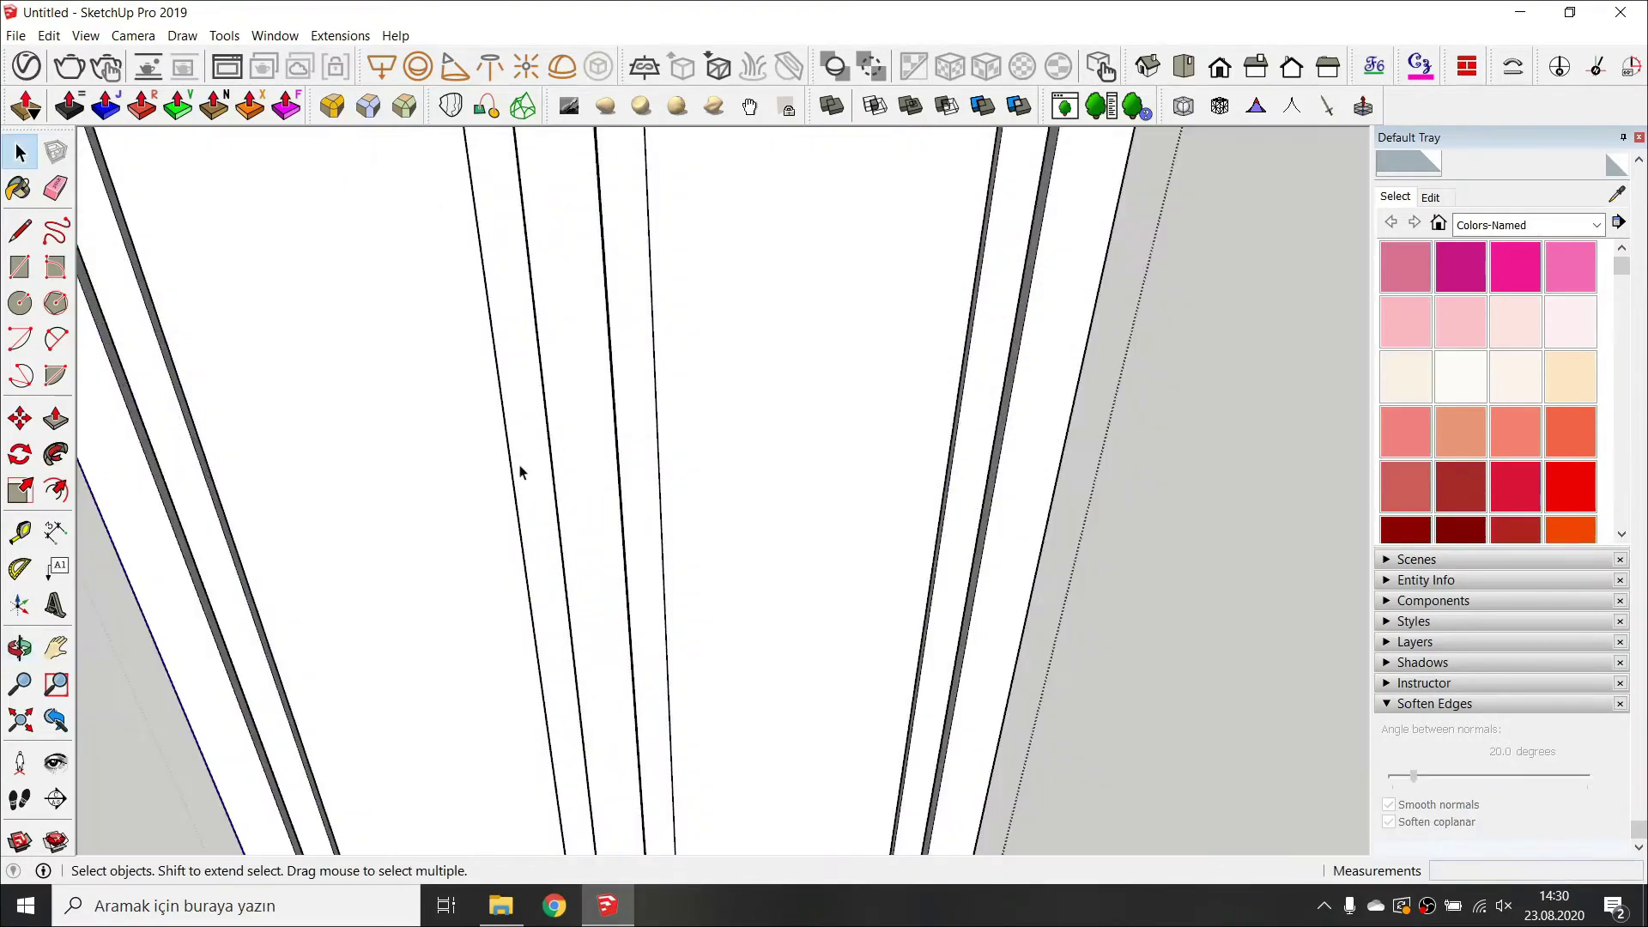
click(518, 471)
scroll(518, 471, down, 3)
double_click(519, 471)
triple_click(519, 471)
click(368, 107)
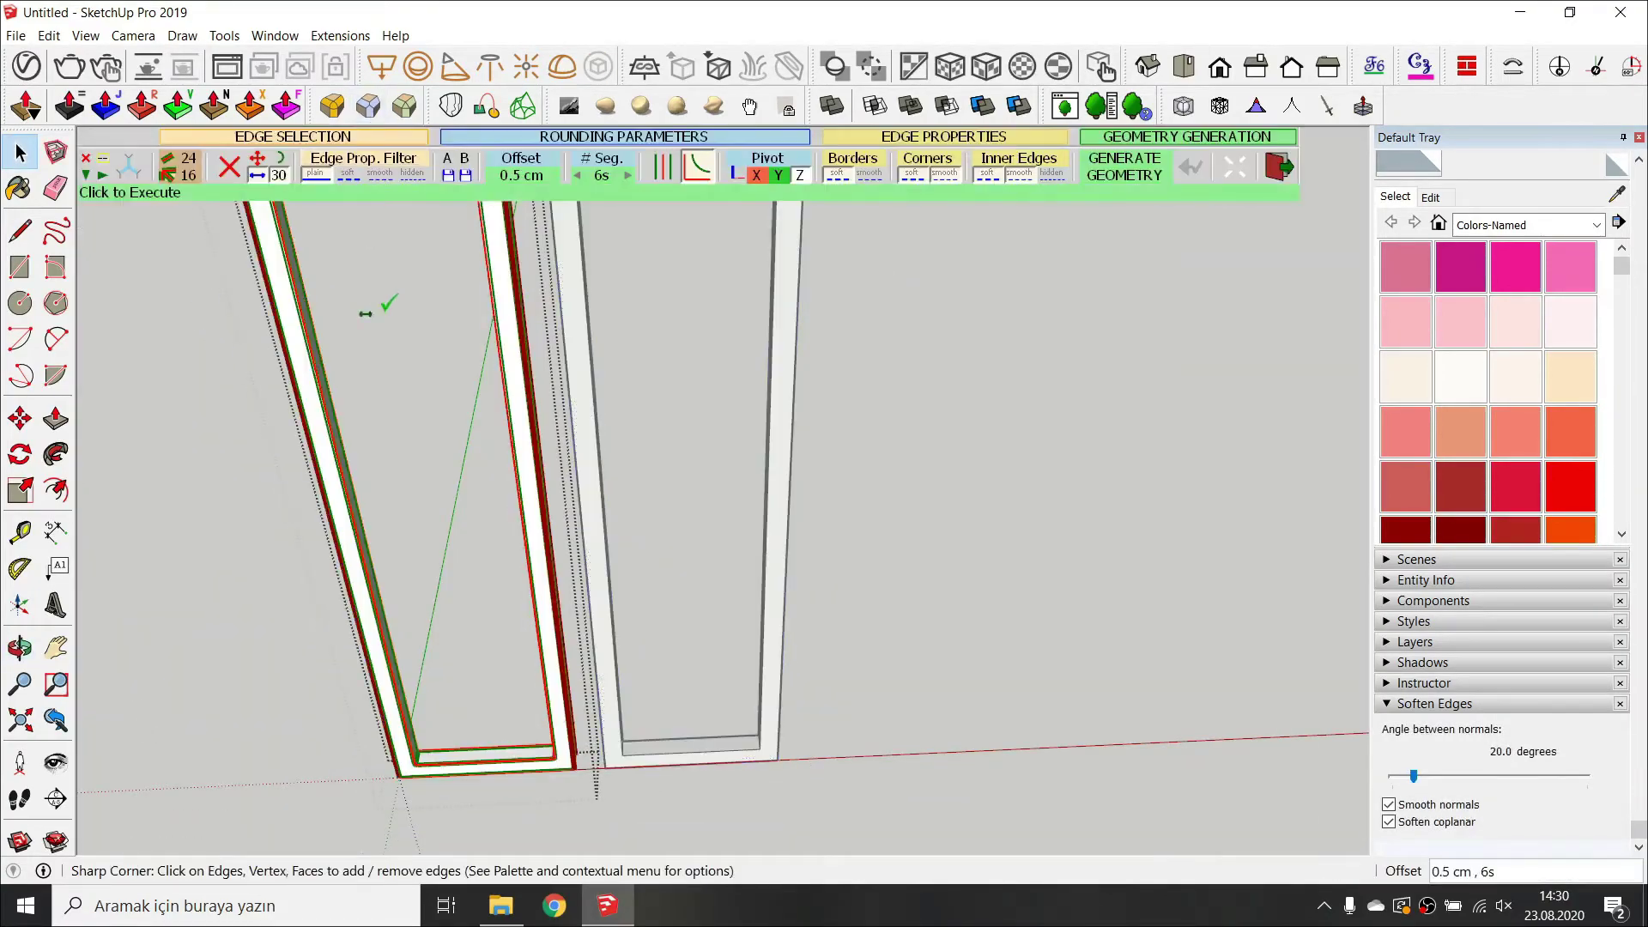
click(404, 314)
key(space)
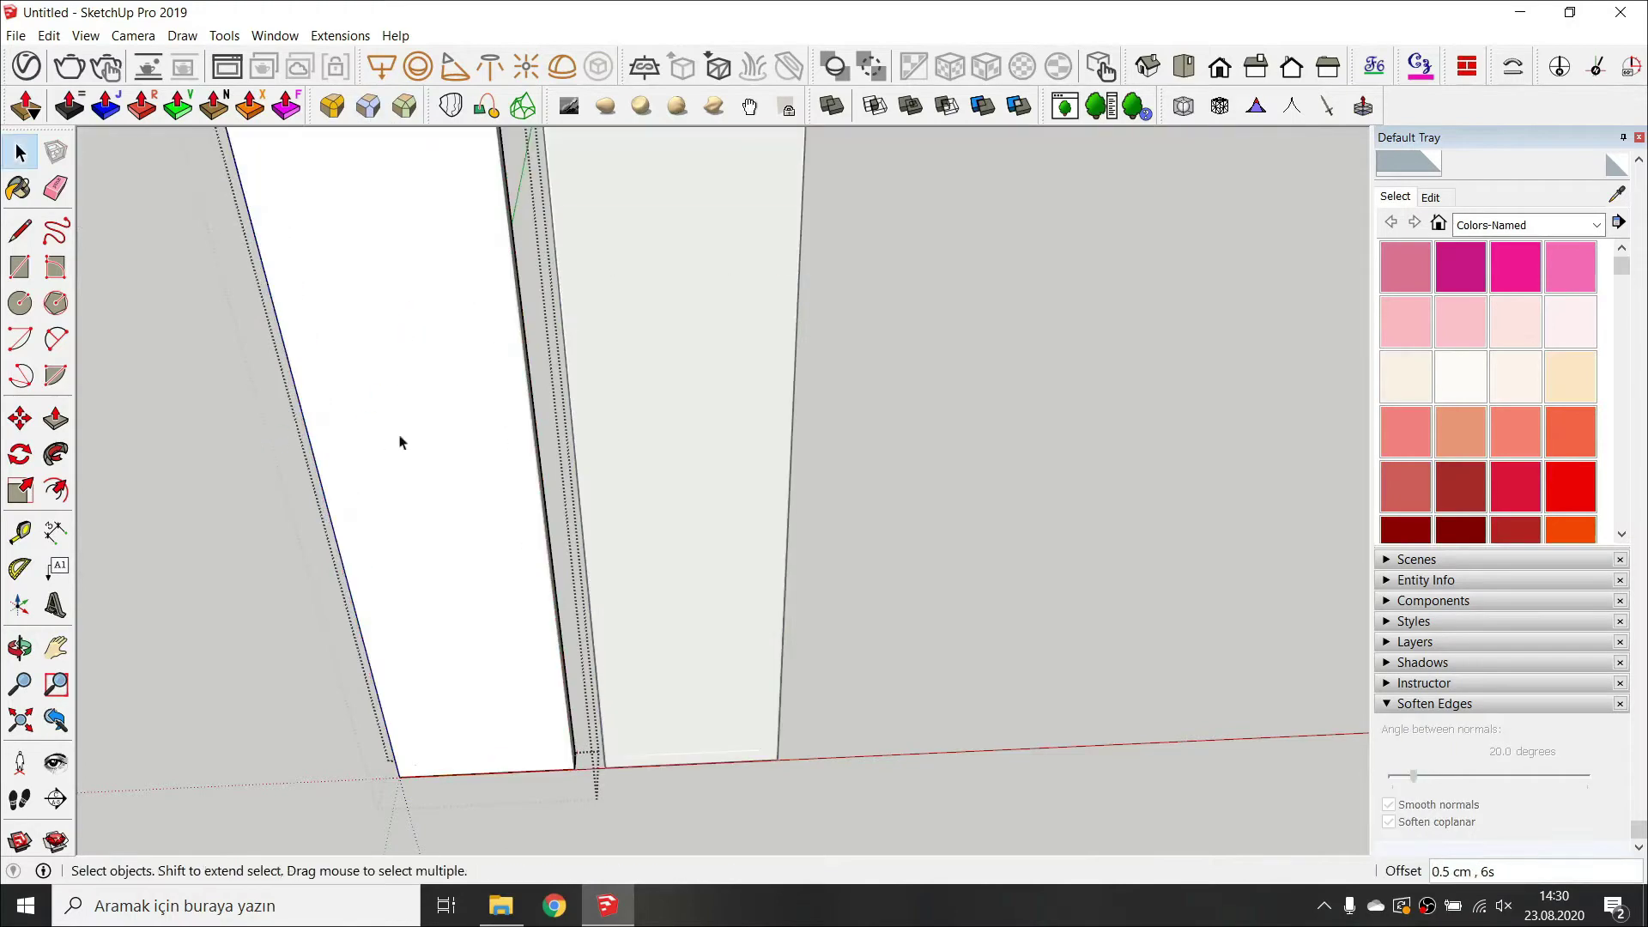
Delete the two faces covering the sash frame's opening and exit the sash component.
click(401, 440)
key(Delete)
click(402, 434)
key(Delete)
key(Escape)
scroll(425, 406, up, 2)
key(Escape)
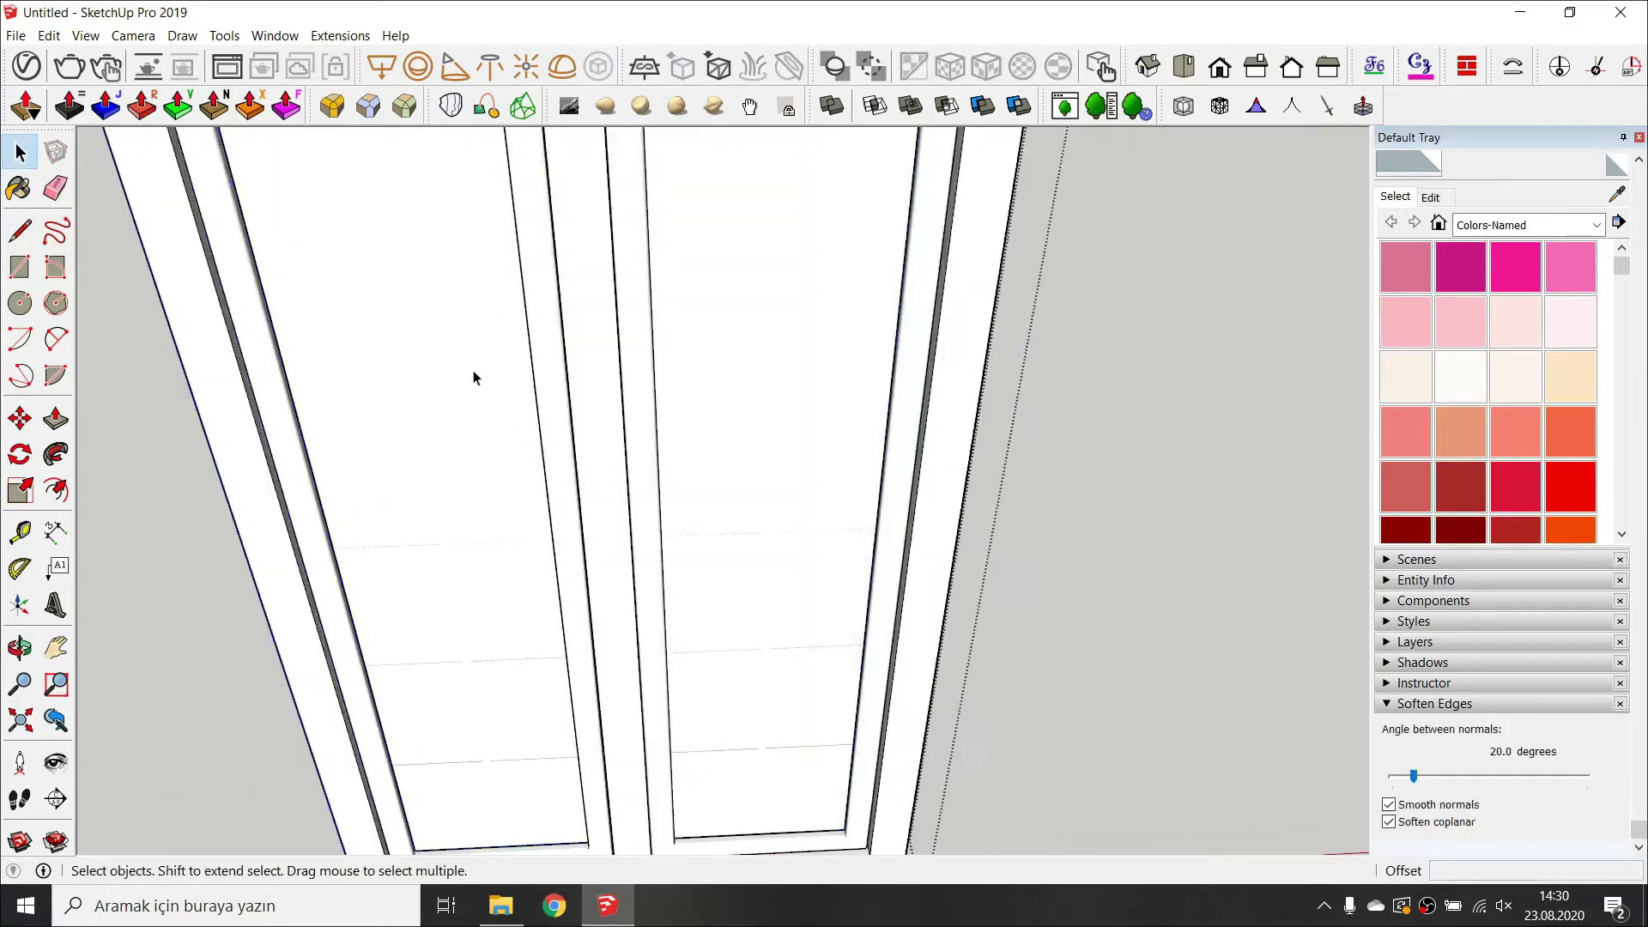
Apply Sharp Corner with a 0.5 cm offset to the outer window frame and clear the faces filling its two openings.
scroll(515, 395, down, 2)
click(577, 426)
double_click(572, 421)
triple_click(572, 421)
click(368, 106)
click(385, 307)
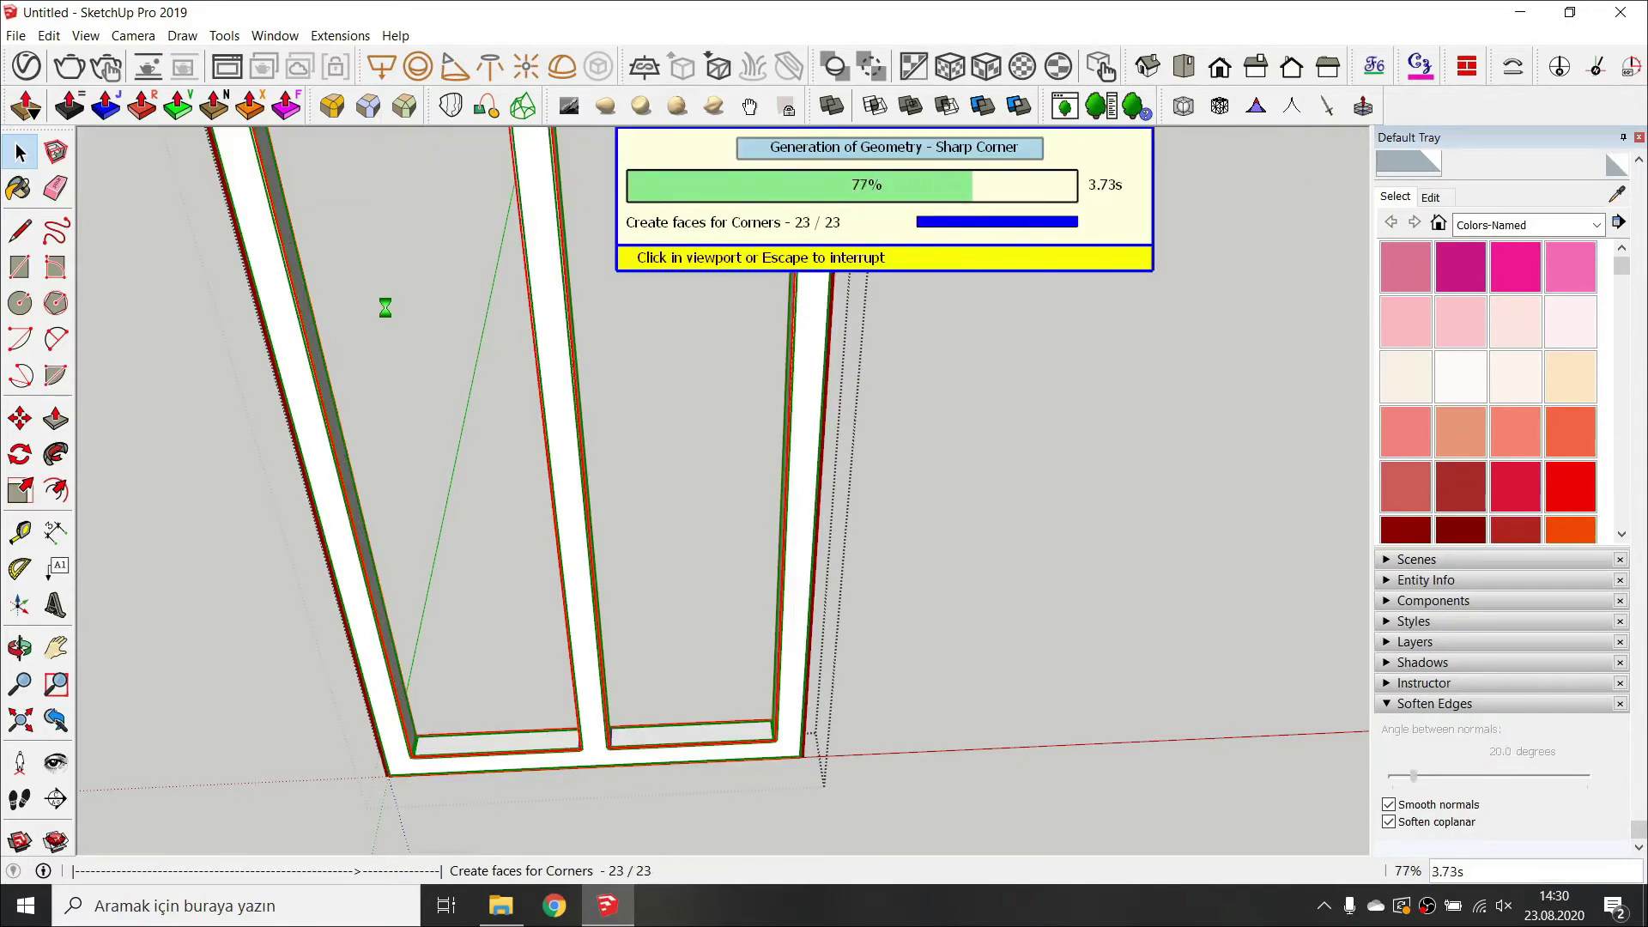
key(space)
click(540, 508)
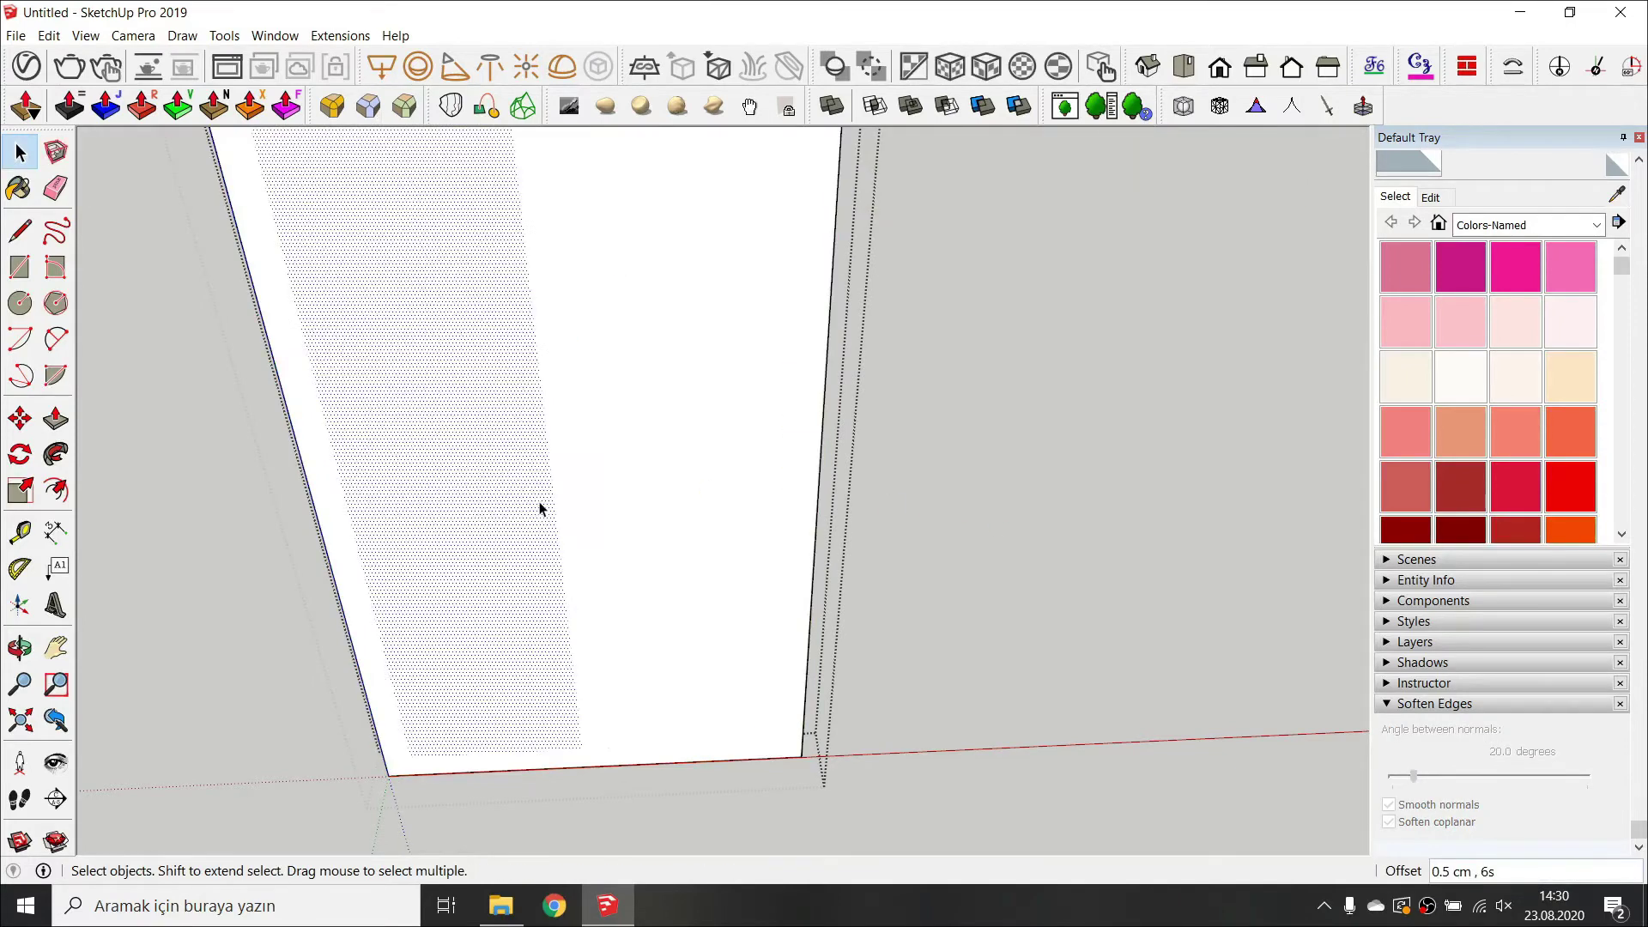
click(668, 522)
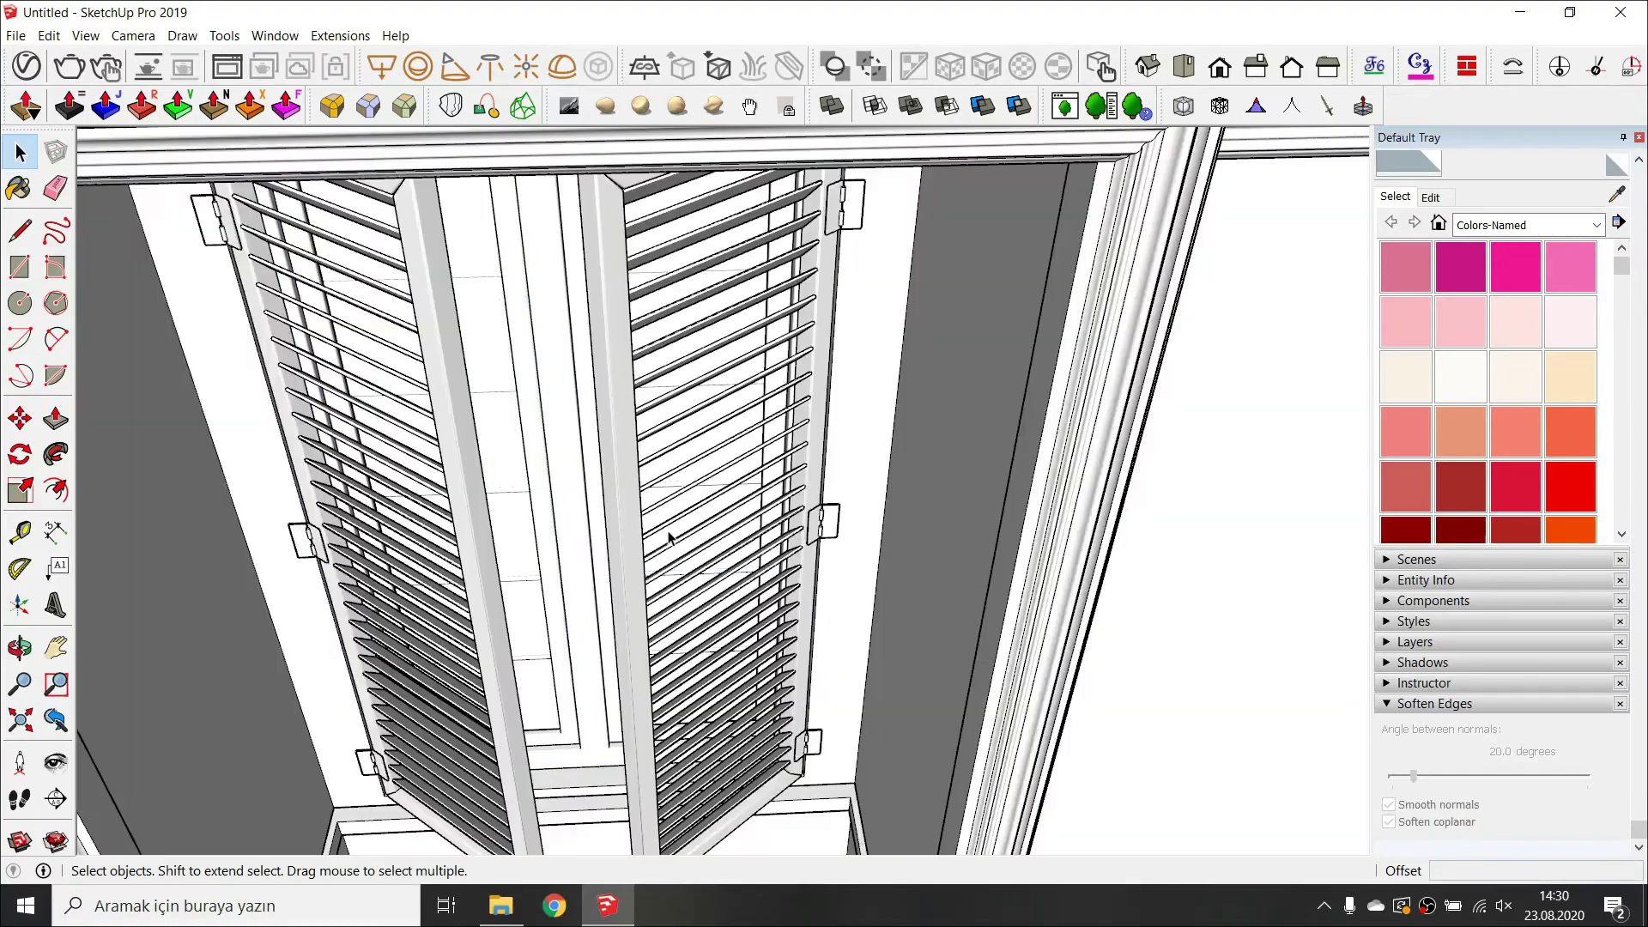
Open the left shutter component and select all of its frame parts and slats, leaving out the hinges.
scroll(669, 537, down, 5)
middle_drag(669, 538, 662, 351)
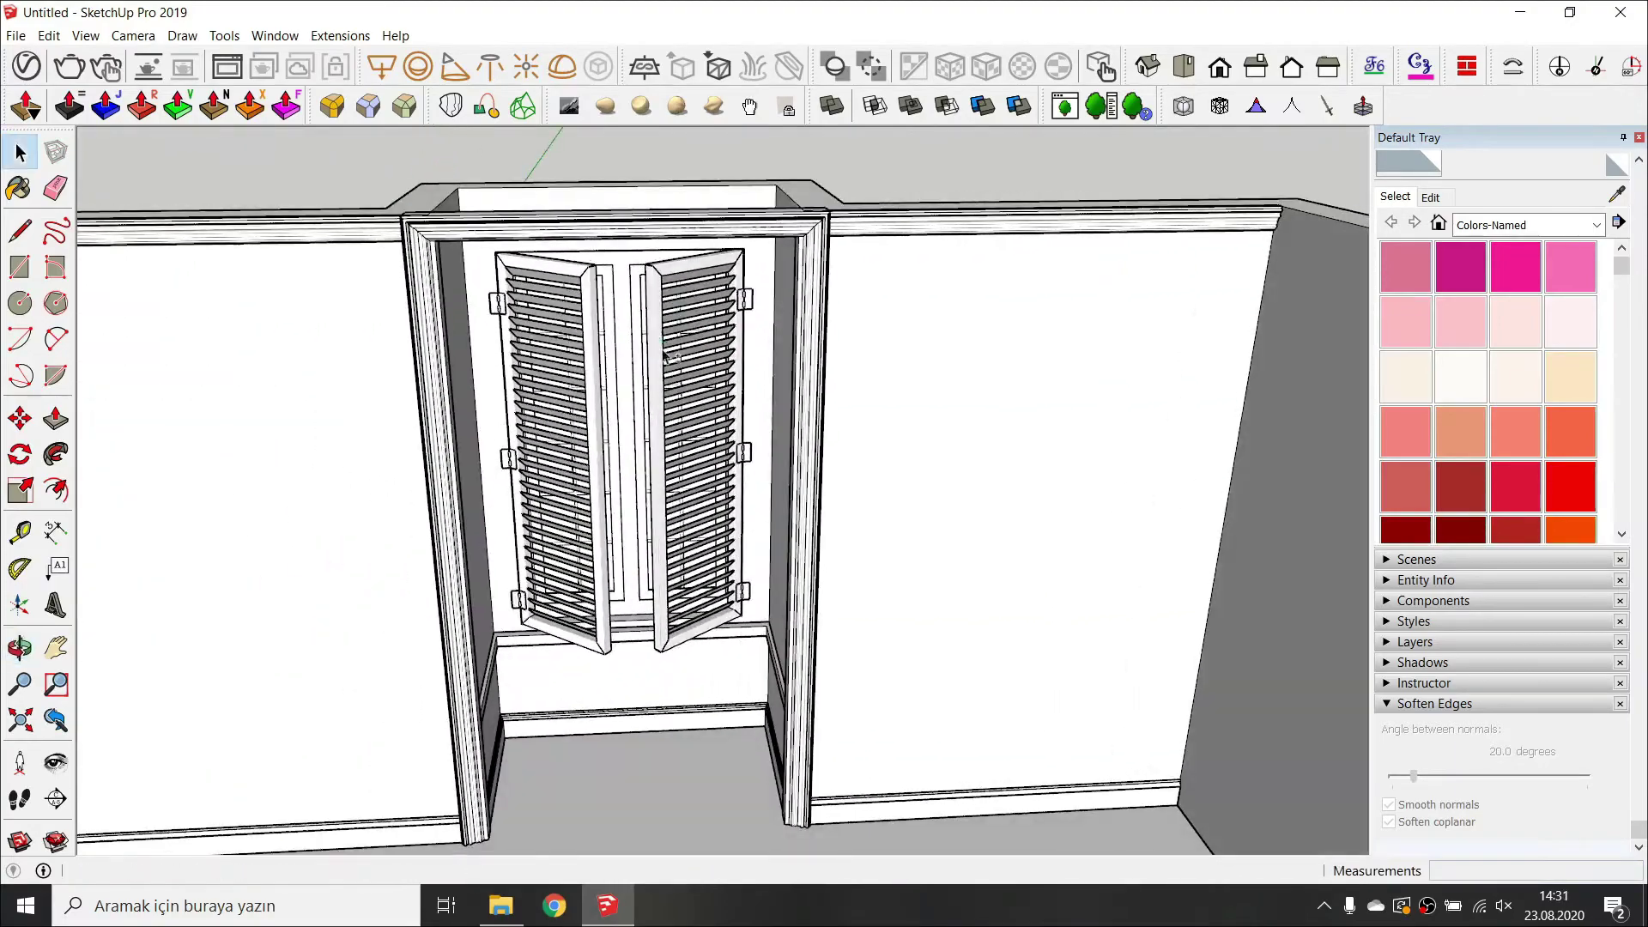
scroll(664, 364, down, 2)
scroll(575, 489, up, 4)
middle_drag(577, 504, 600, 566)
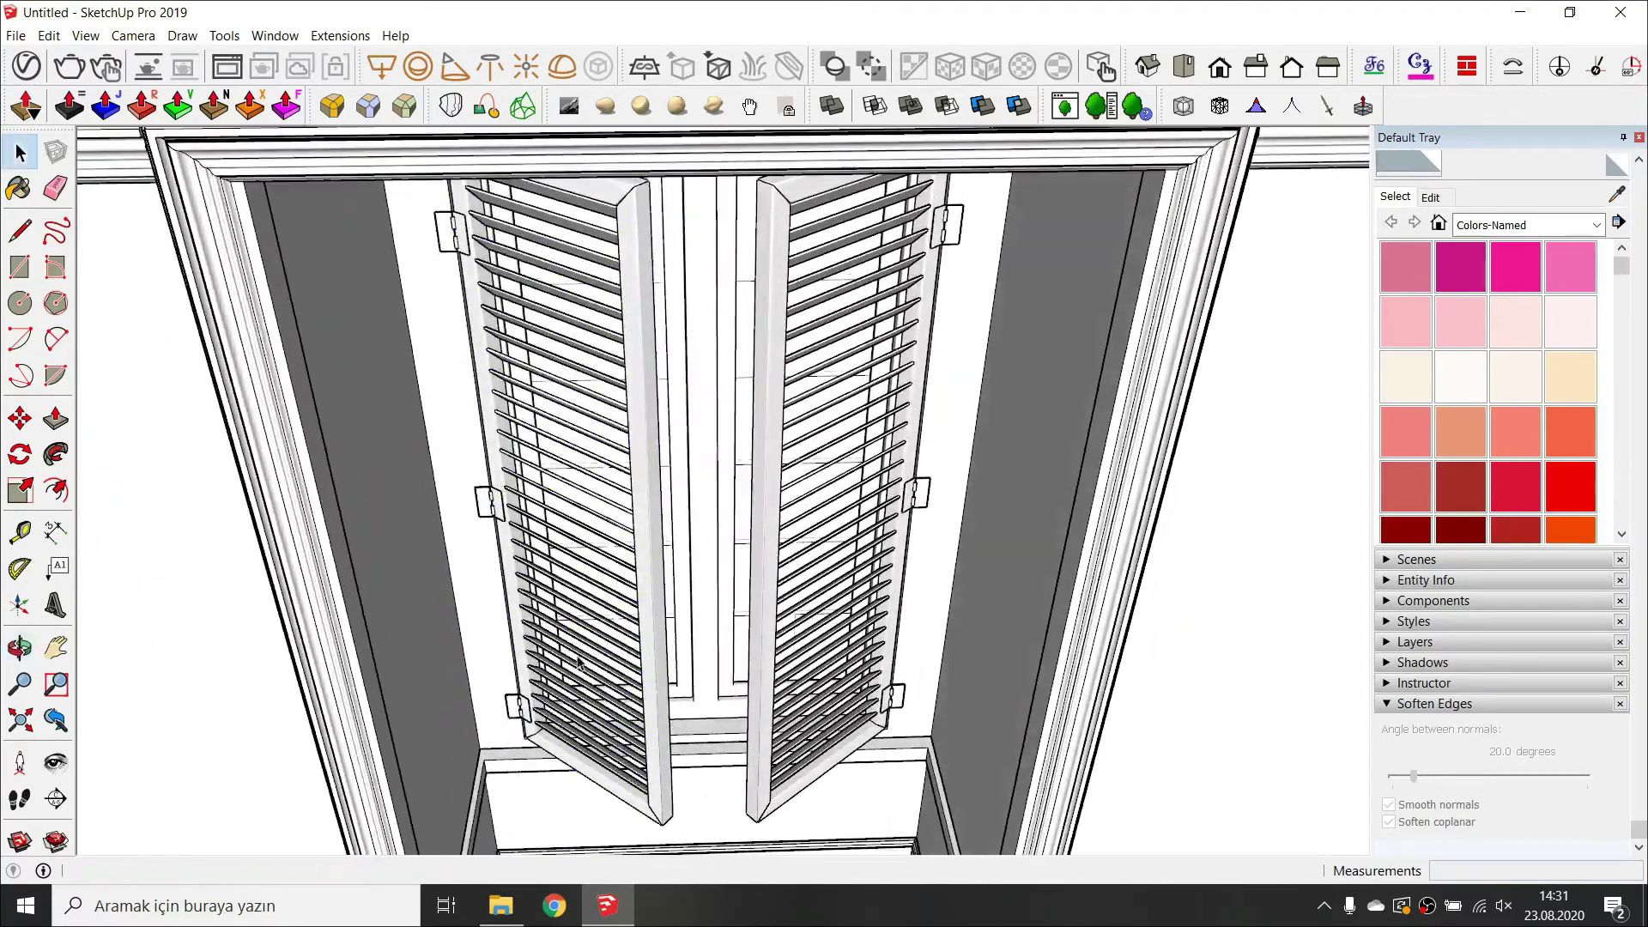
click(600, 565)
double_click(606, 364)
scroll(606, 364, up, 1)
key(Escape)
double_click(648, 397)
click(650, 399)
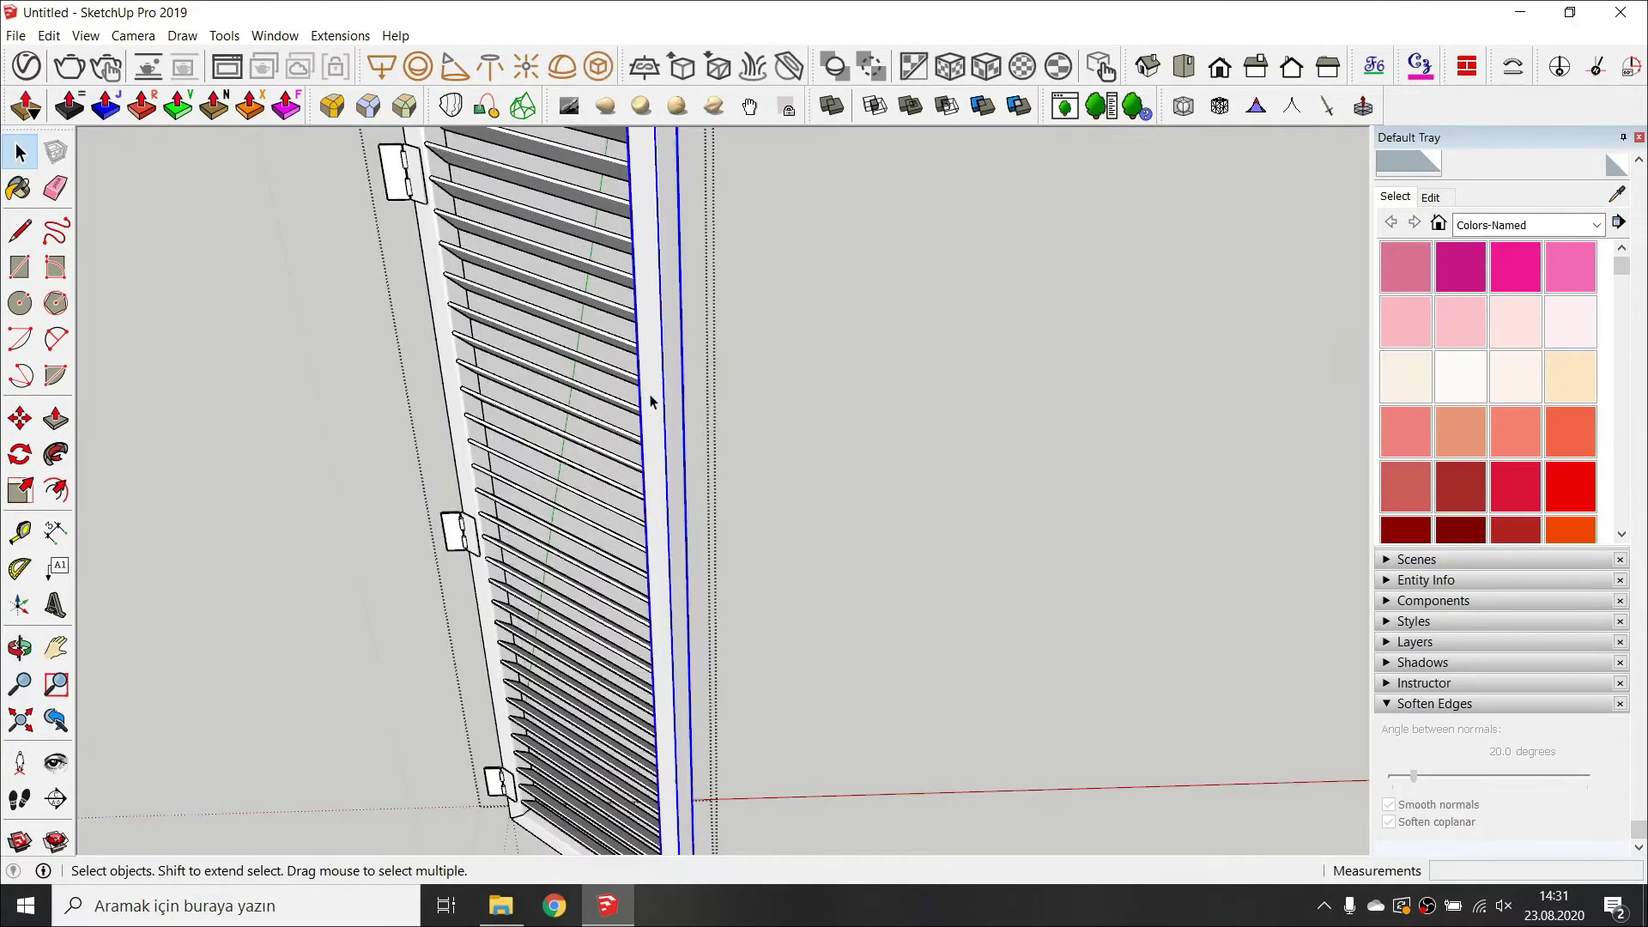
scroll(651, 399, down, 2)
shift+middle_drag(651, 399, 706, 566)
key(ctrl+a)
shift+click(526, 411)
middle_drag(565, 786, 552, 533)
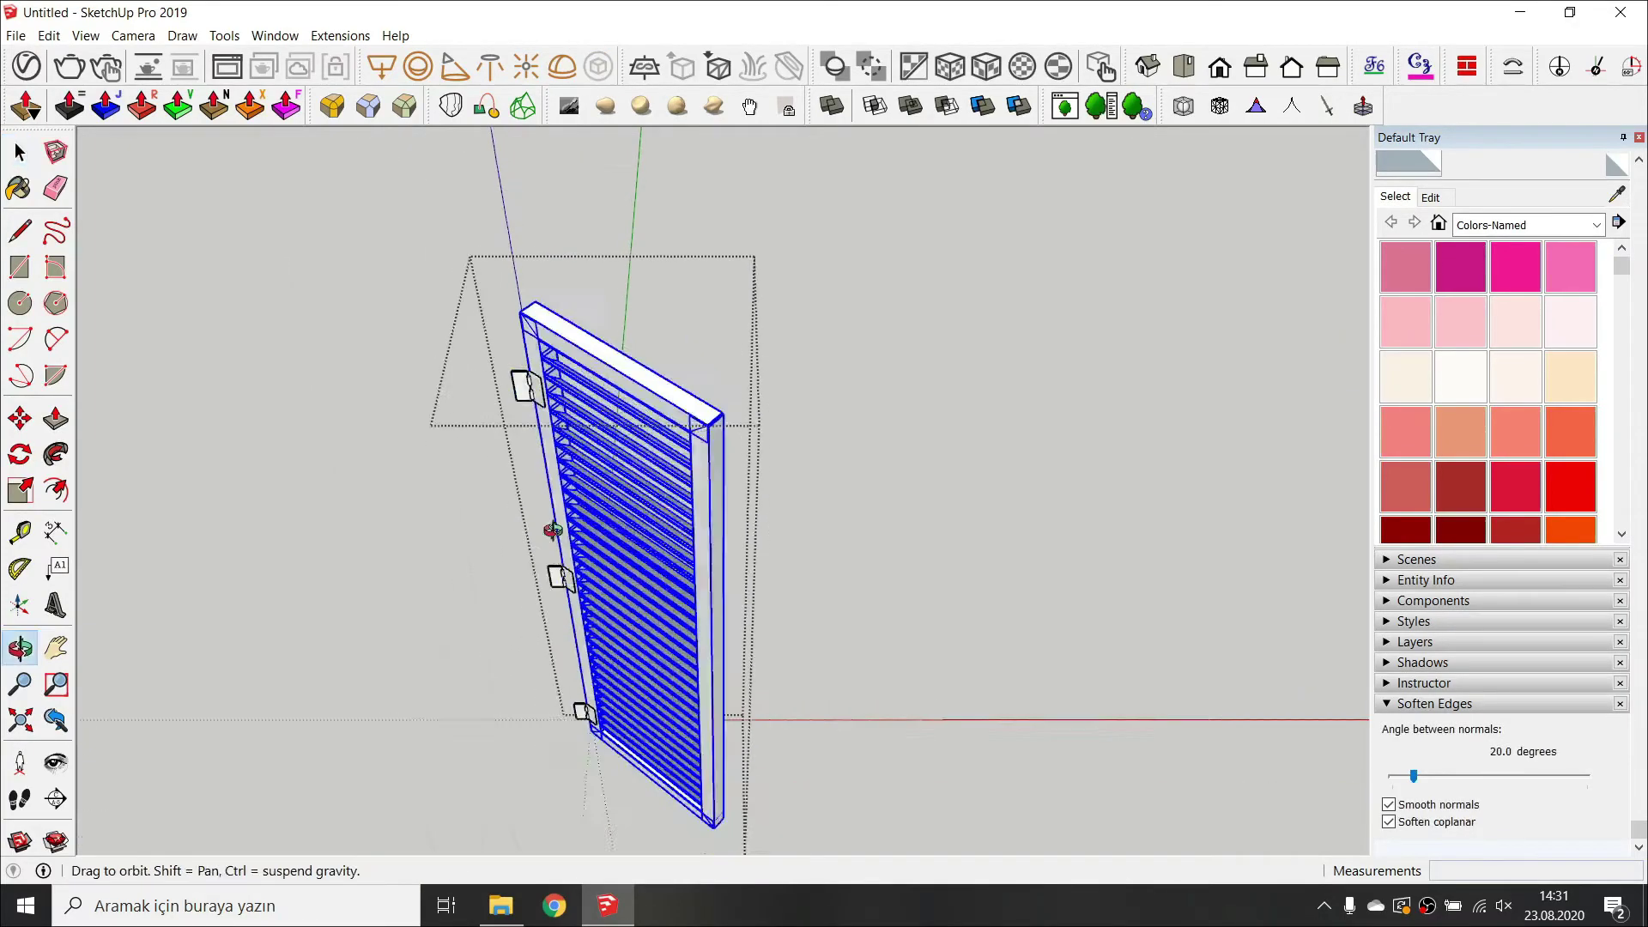
Rotate the selected shutter parts 20° about the hinge side to open the left shutter wider.
scroll(552, 533, up, 6)
scroll(713, 660, up, 5)
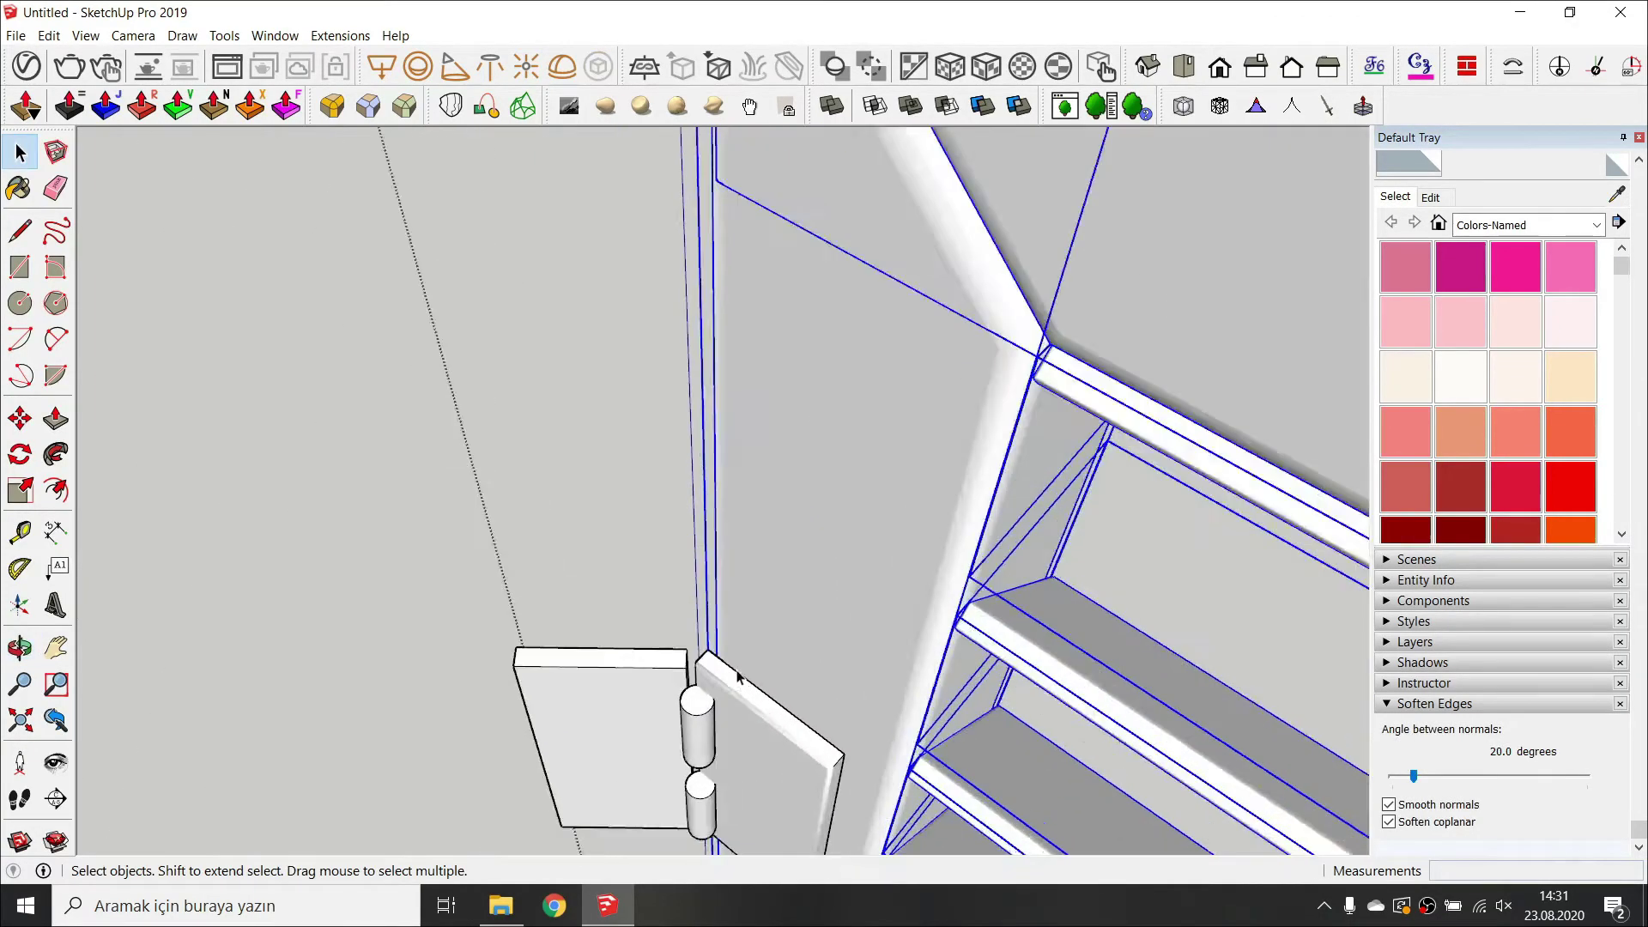
key(q)
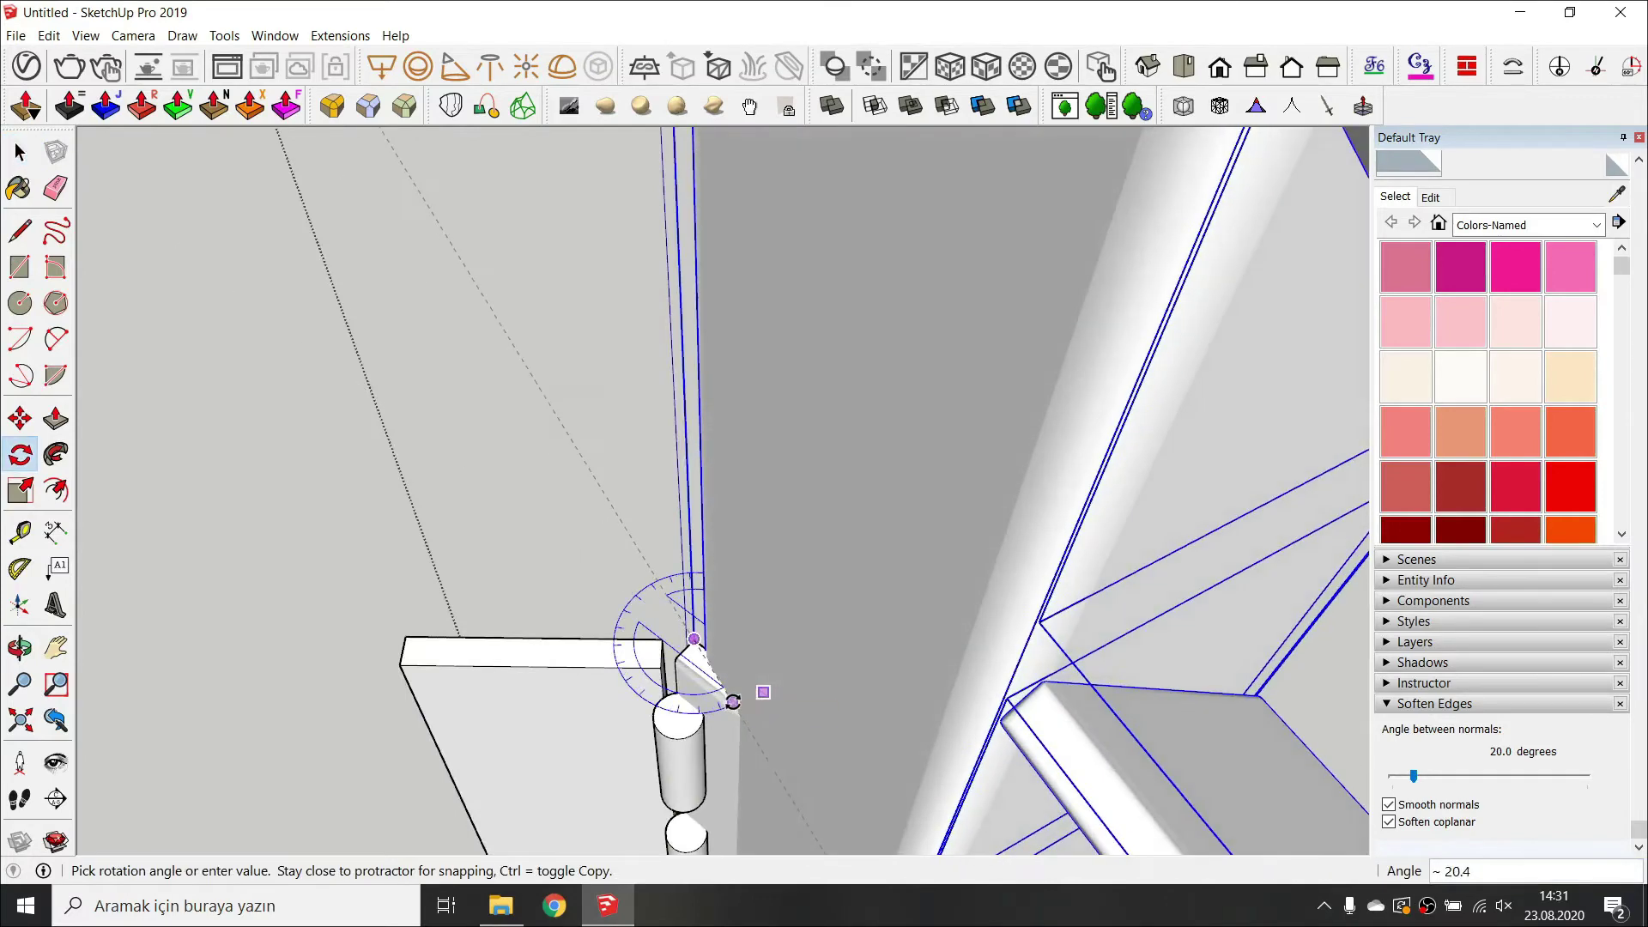
text(20)
key(Return)
key(Escape)
key(space)
Open the left shutter's top hinge and make its angled leaf a unique component.
click(692, 675)
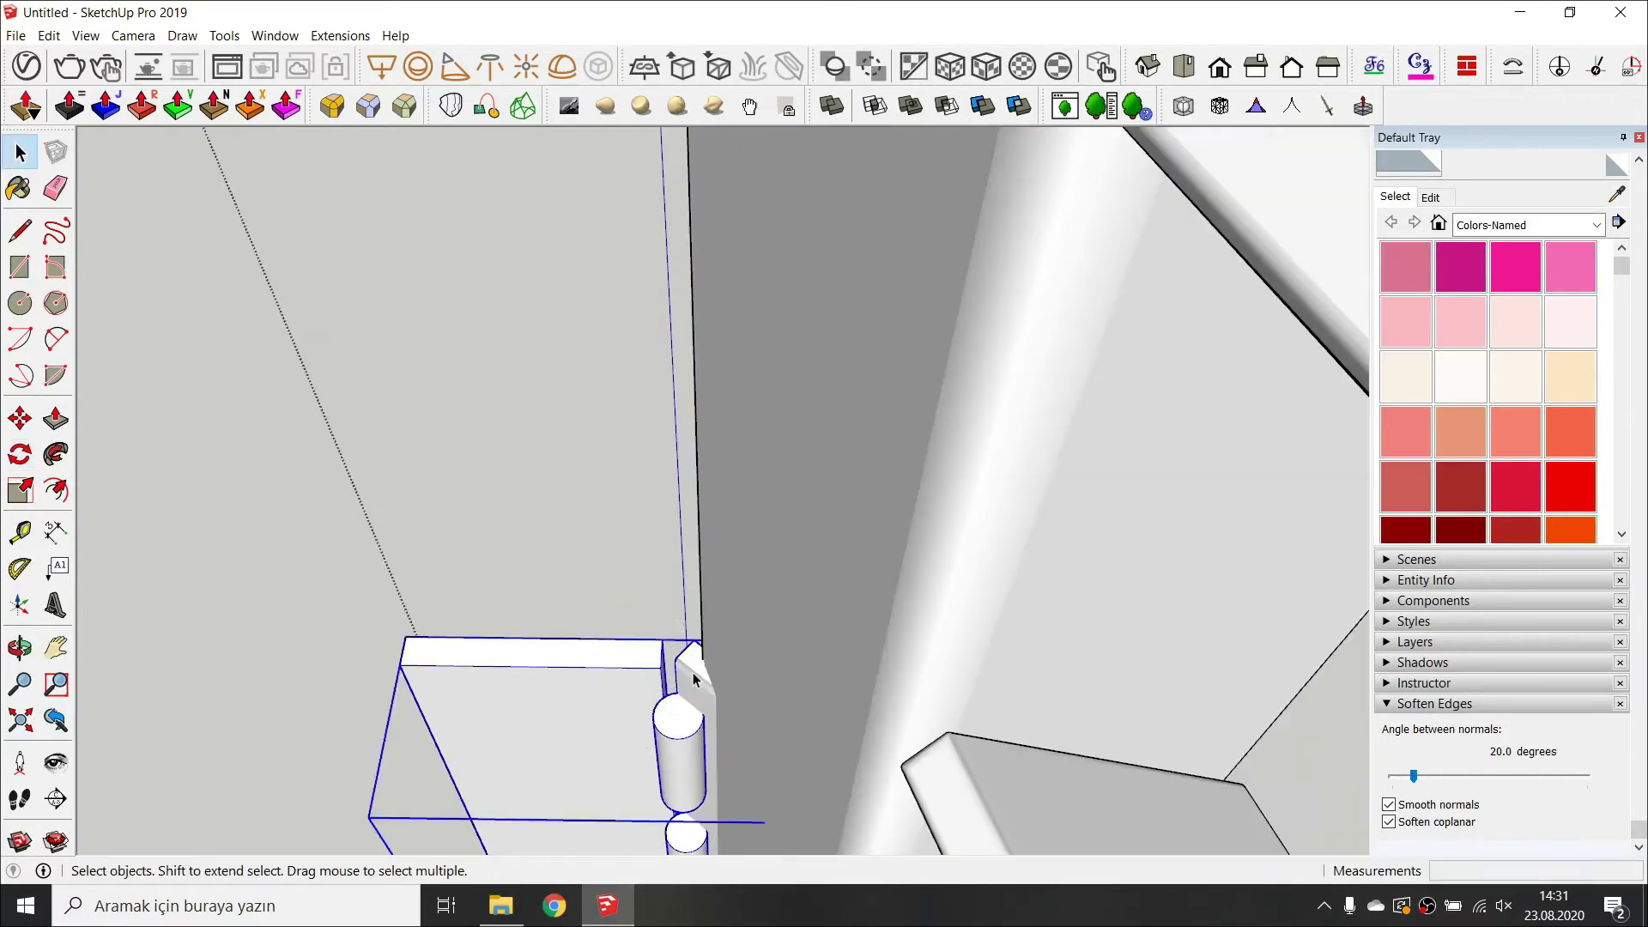
scroll(631, 635, down, 8)
scroll(663, 449, up, 2)
middle_drag(626, 631, 676, 466)
right_click(676, 468)
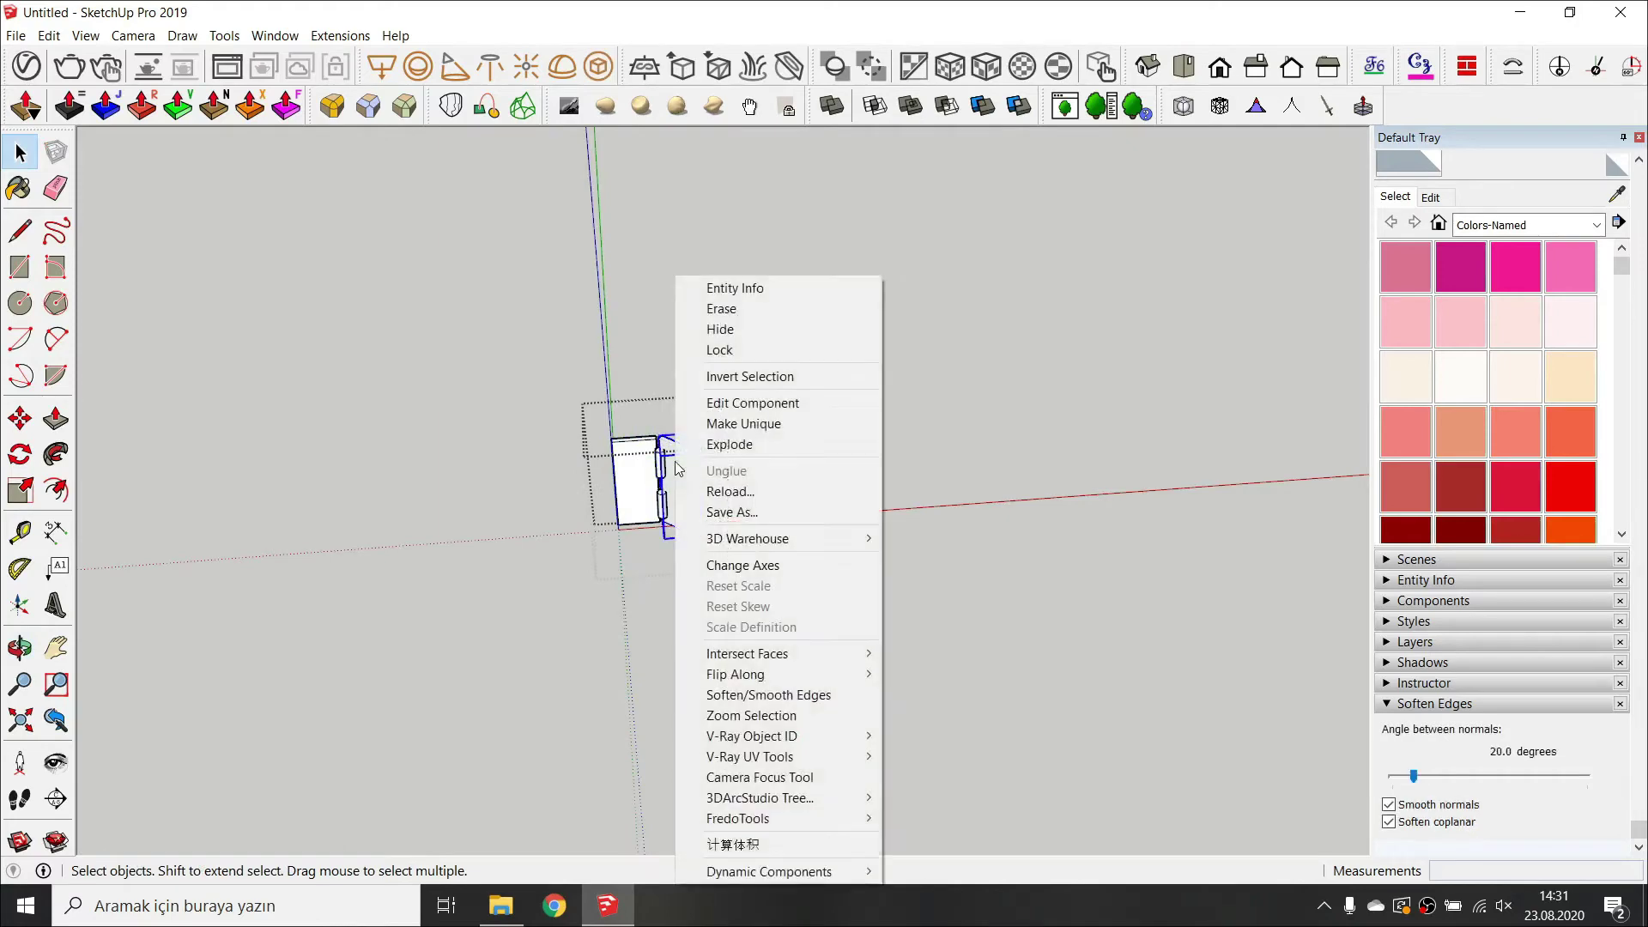
click(754, 425)
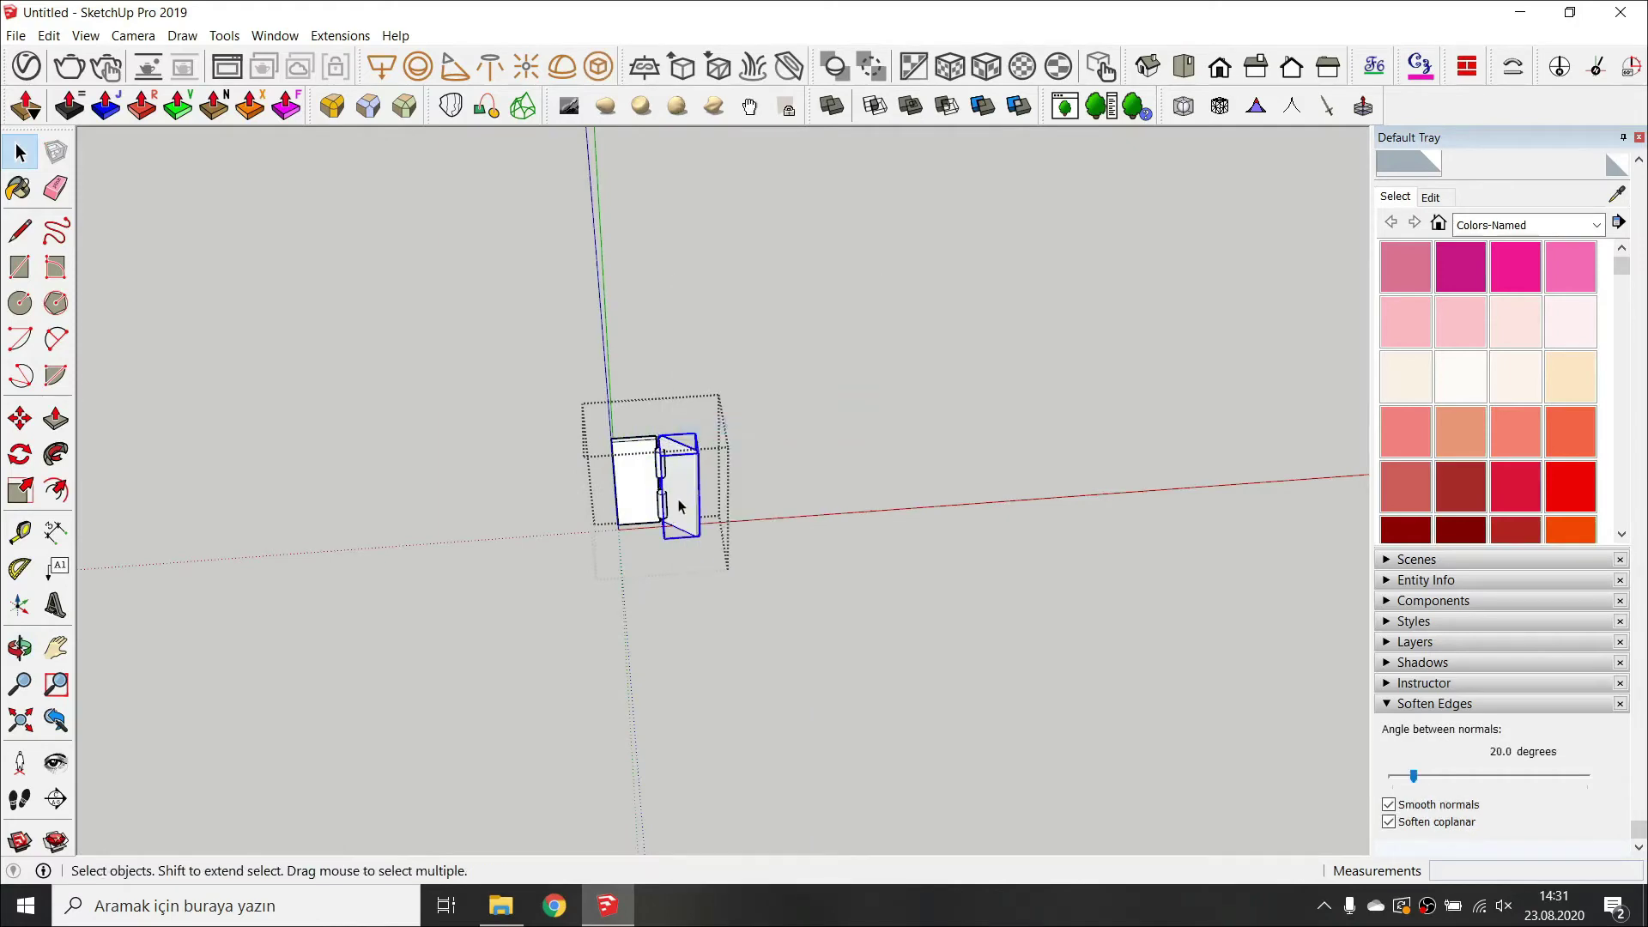
Open a hinge of the left shutter and rotate its movable leaf about the pin to follow the shutter.
middle_drag(679, 506, 704, 503)
scroll(716, 502, up, 6)
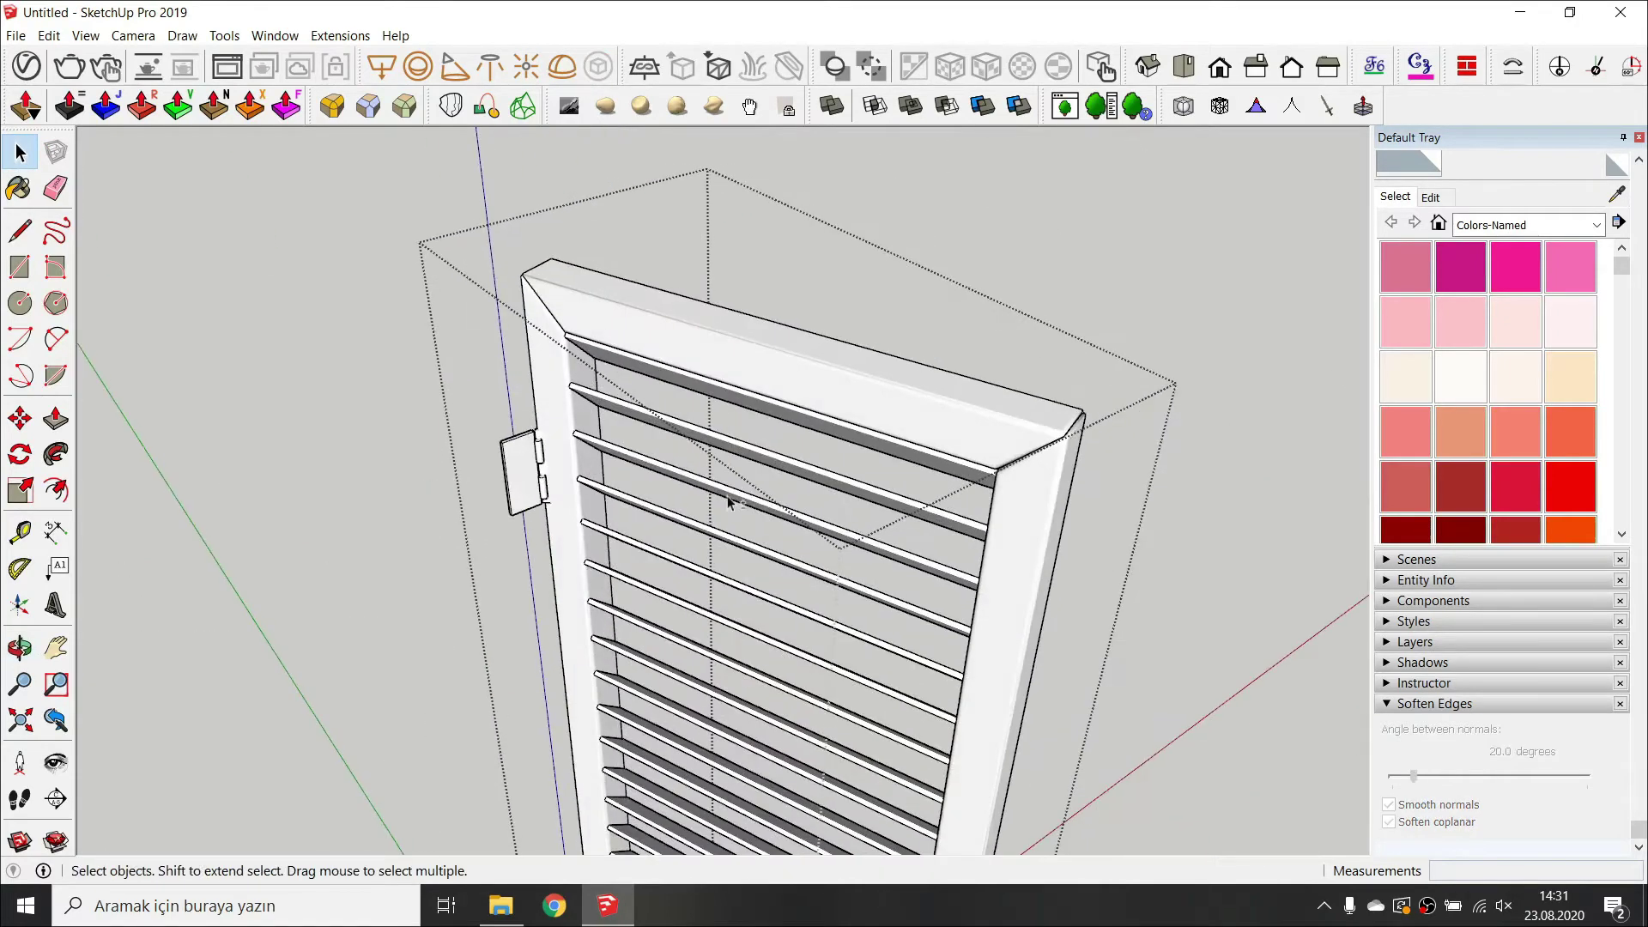
scroll(592, 515, down, 3)
scroll(574, 709, up, 5)
double_click(554, 709)
scroll(544, 699, up, 3)
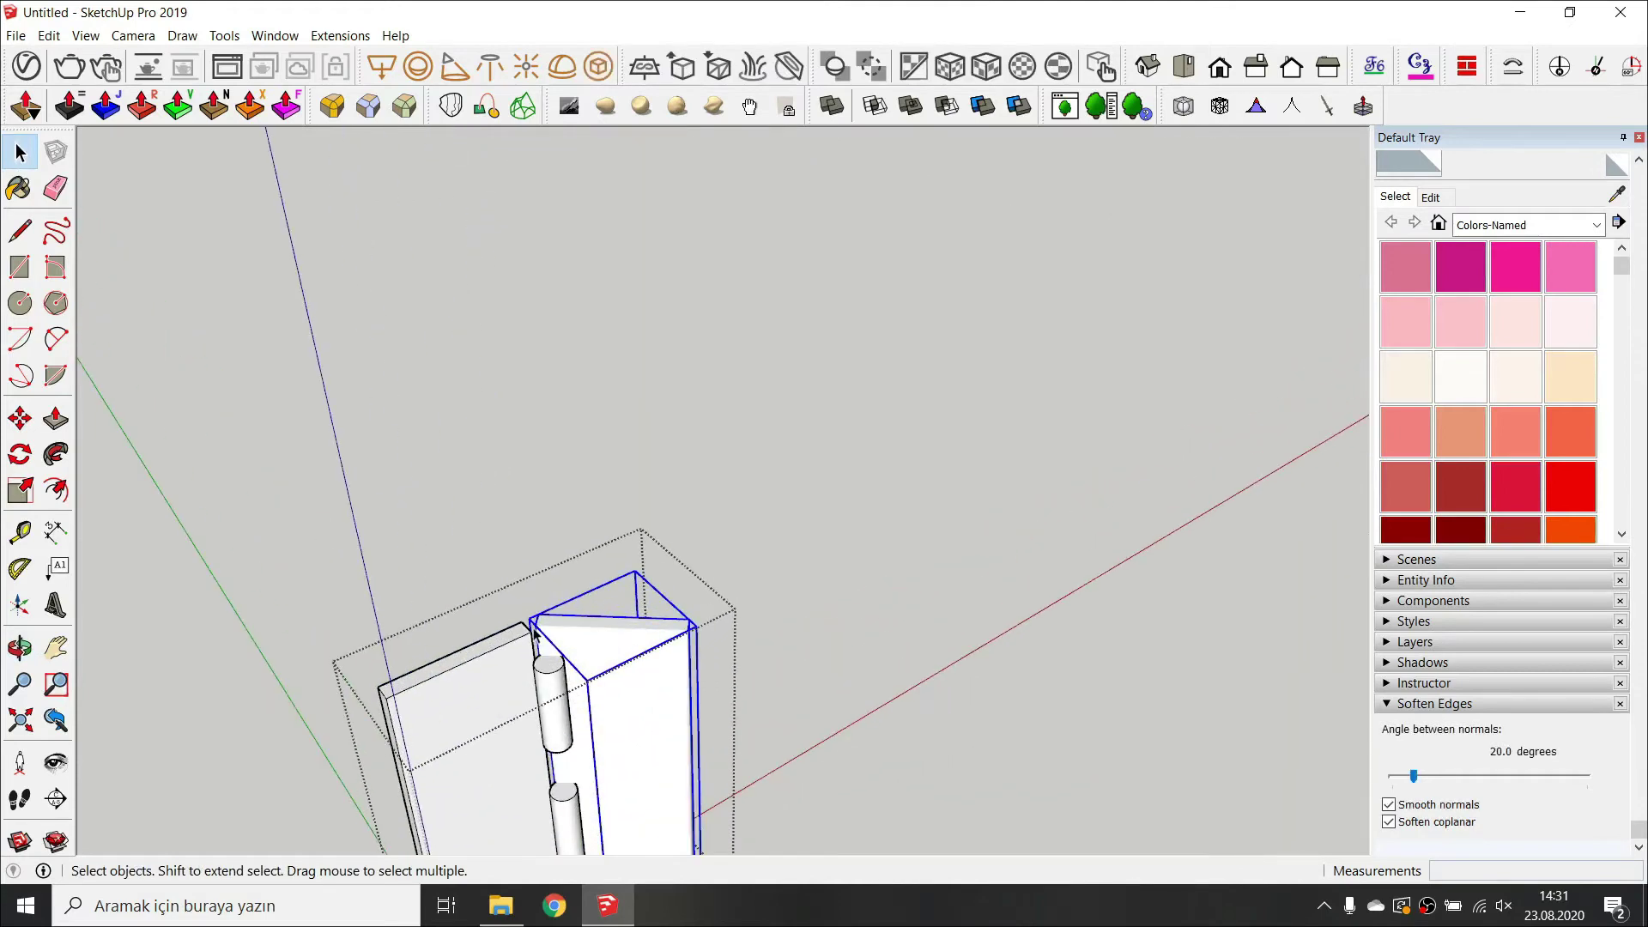
key(q)
click(538, 613)
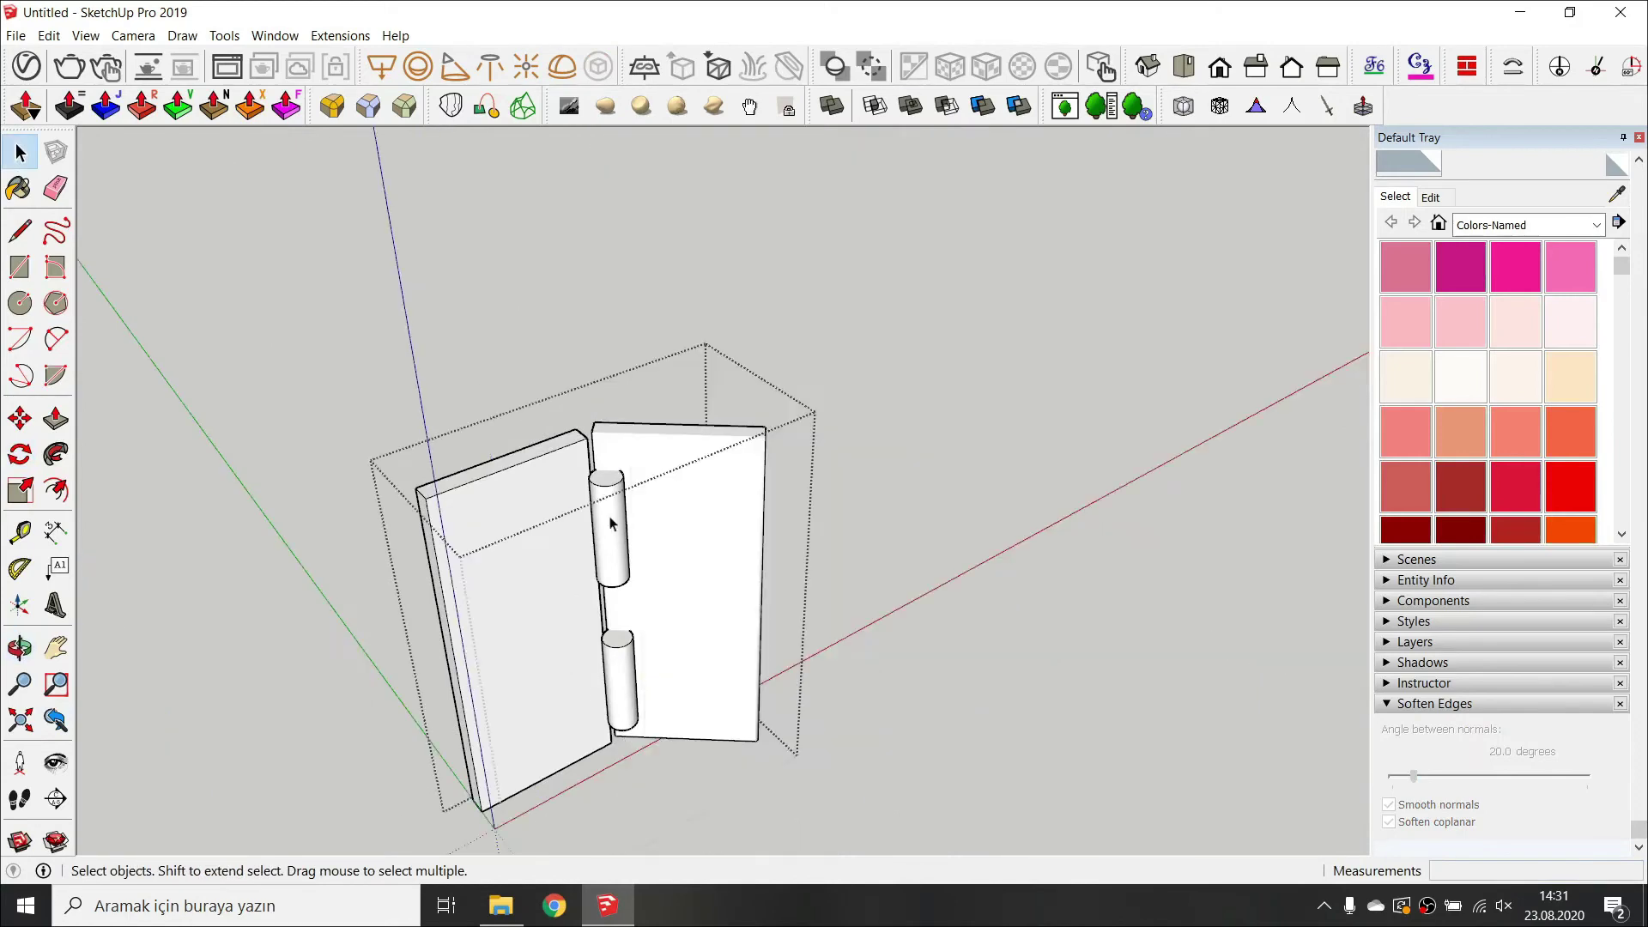
Rotate the movable leaf of the left shutter's next hinge about its inner corner to match the shutter's angle.
click(631, 449)
click(598, 420)
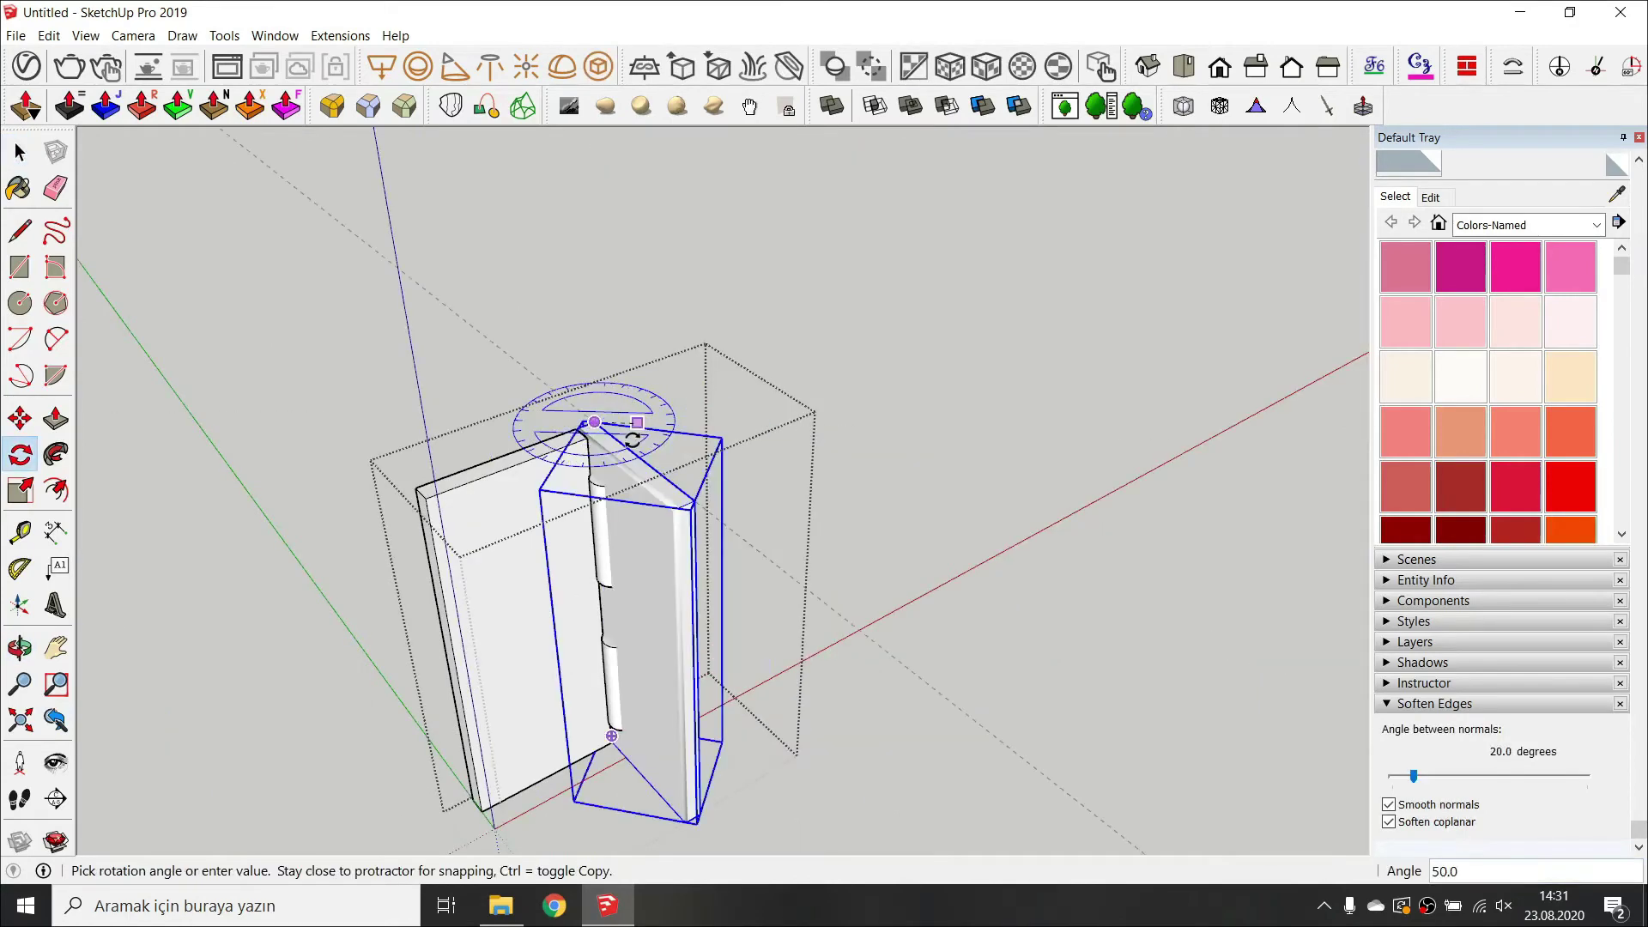
click(639, 442)
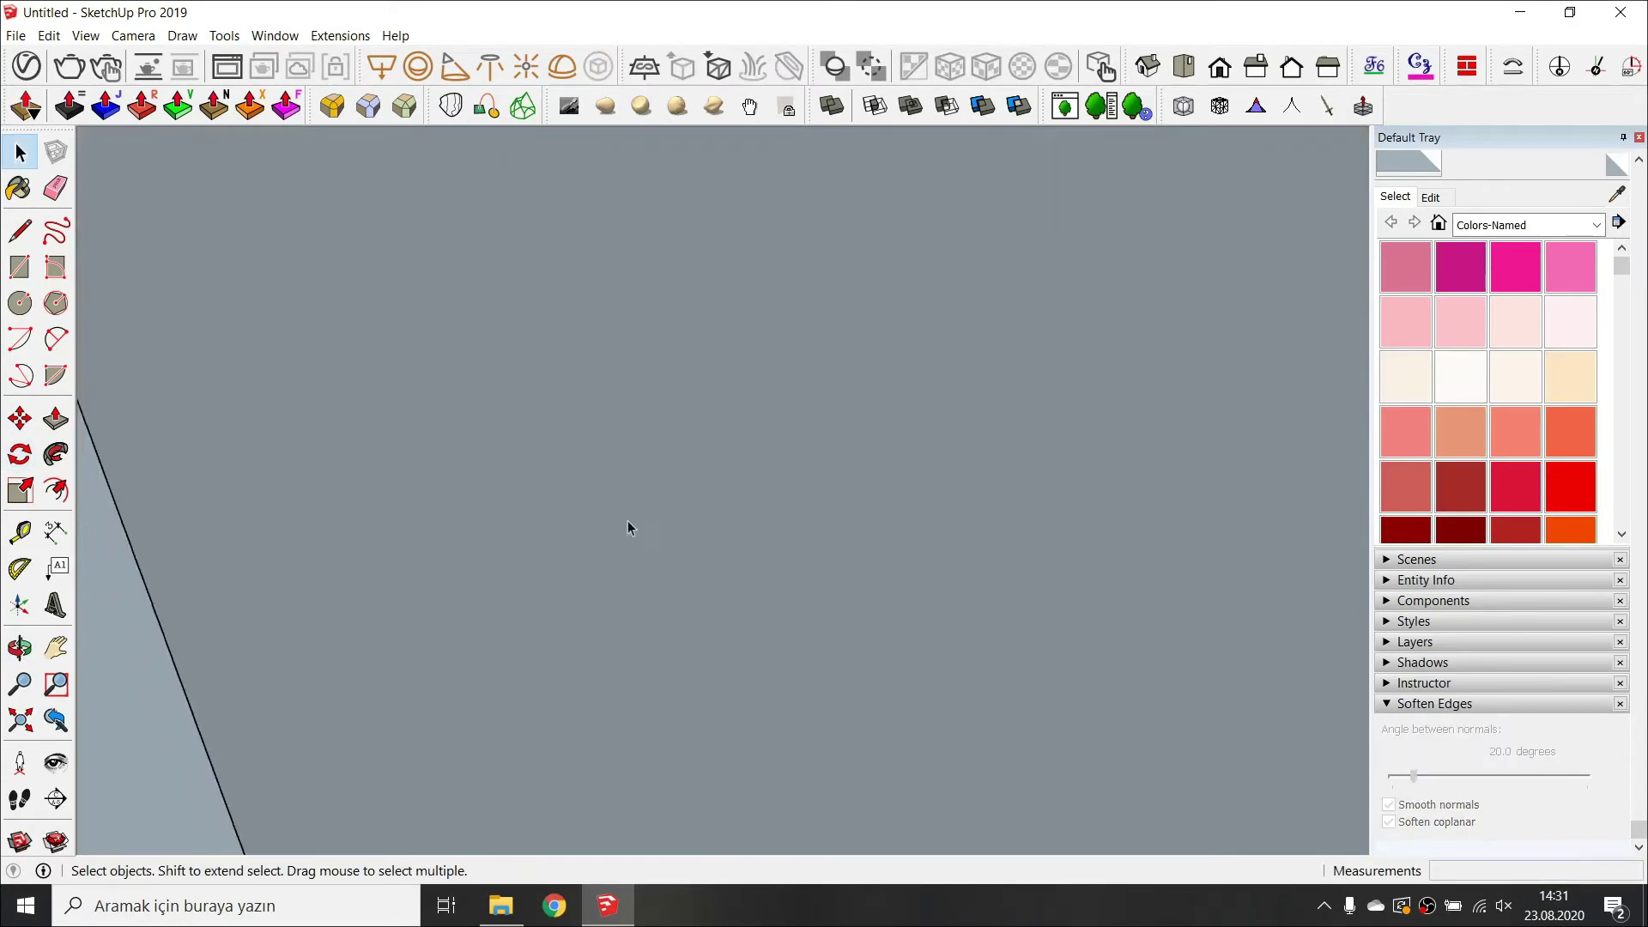
Open the left shutter's bottom hinge and rotate its movable leaf in line with the opened shutter.
middle_drag(629, 526, 420, 226)
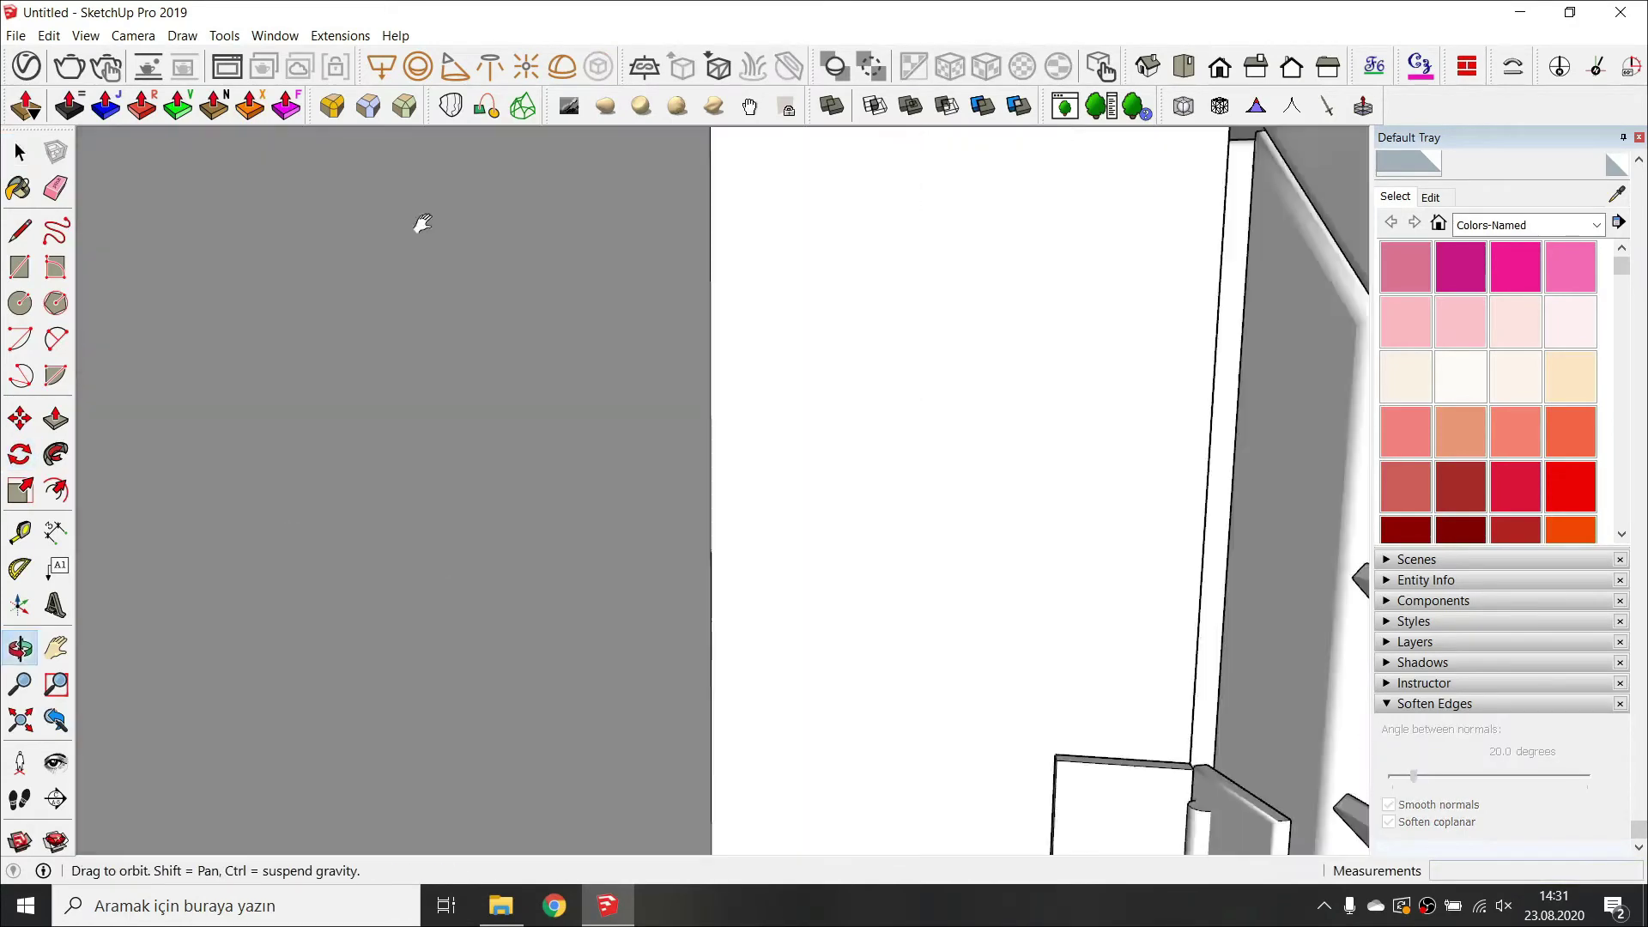
scroll(544, 275, down, 4)
middle_drag(807, 283, 798, 369)
scroll(787, 357, up, 5)
double_click(788, 363)
click(844, 330)
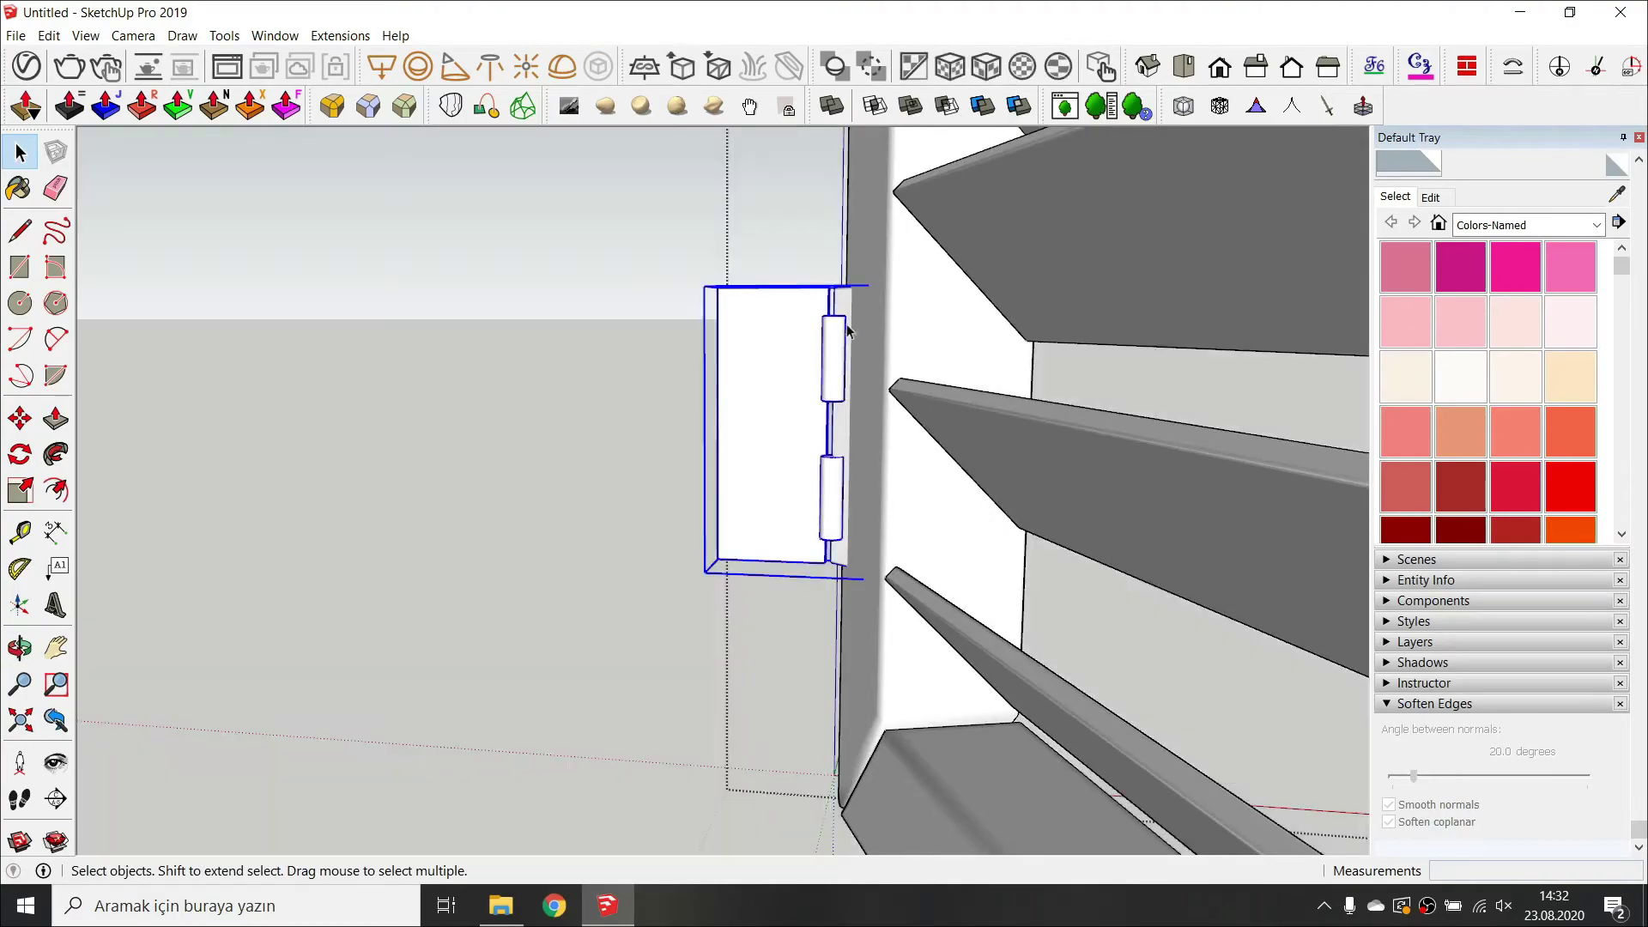
double_click(842, 307)
click(842, 307)
middle_drag(843, 307, 800, 671)
key(q)
click(810, 668)
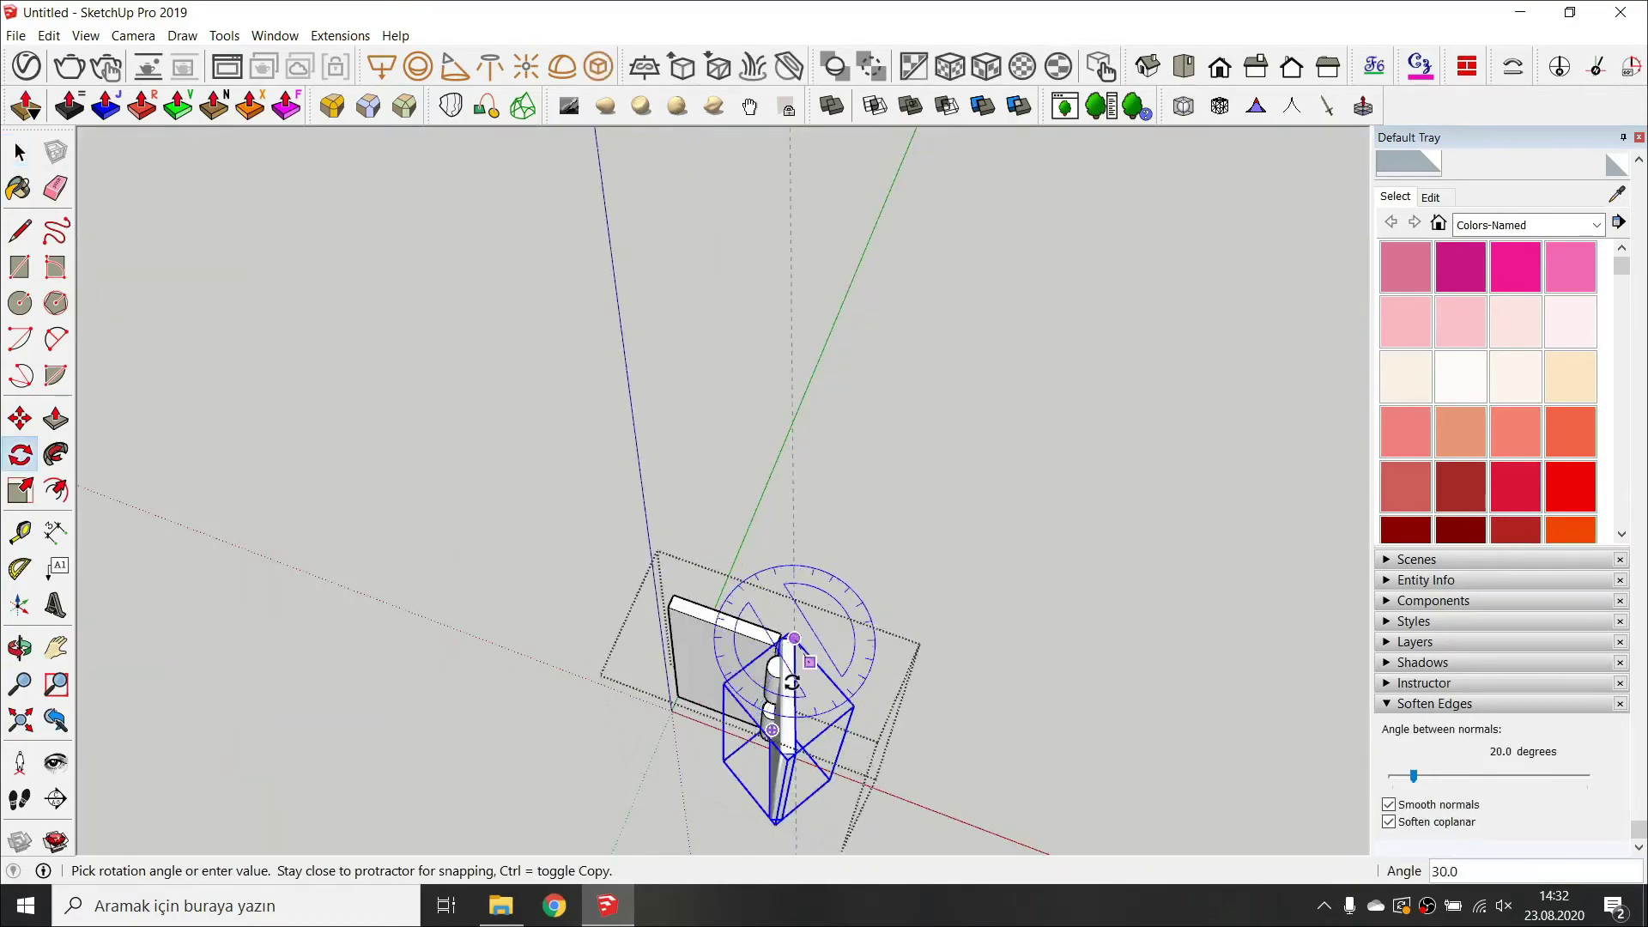
click(776, 674)
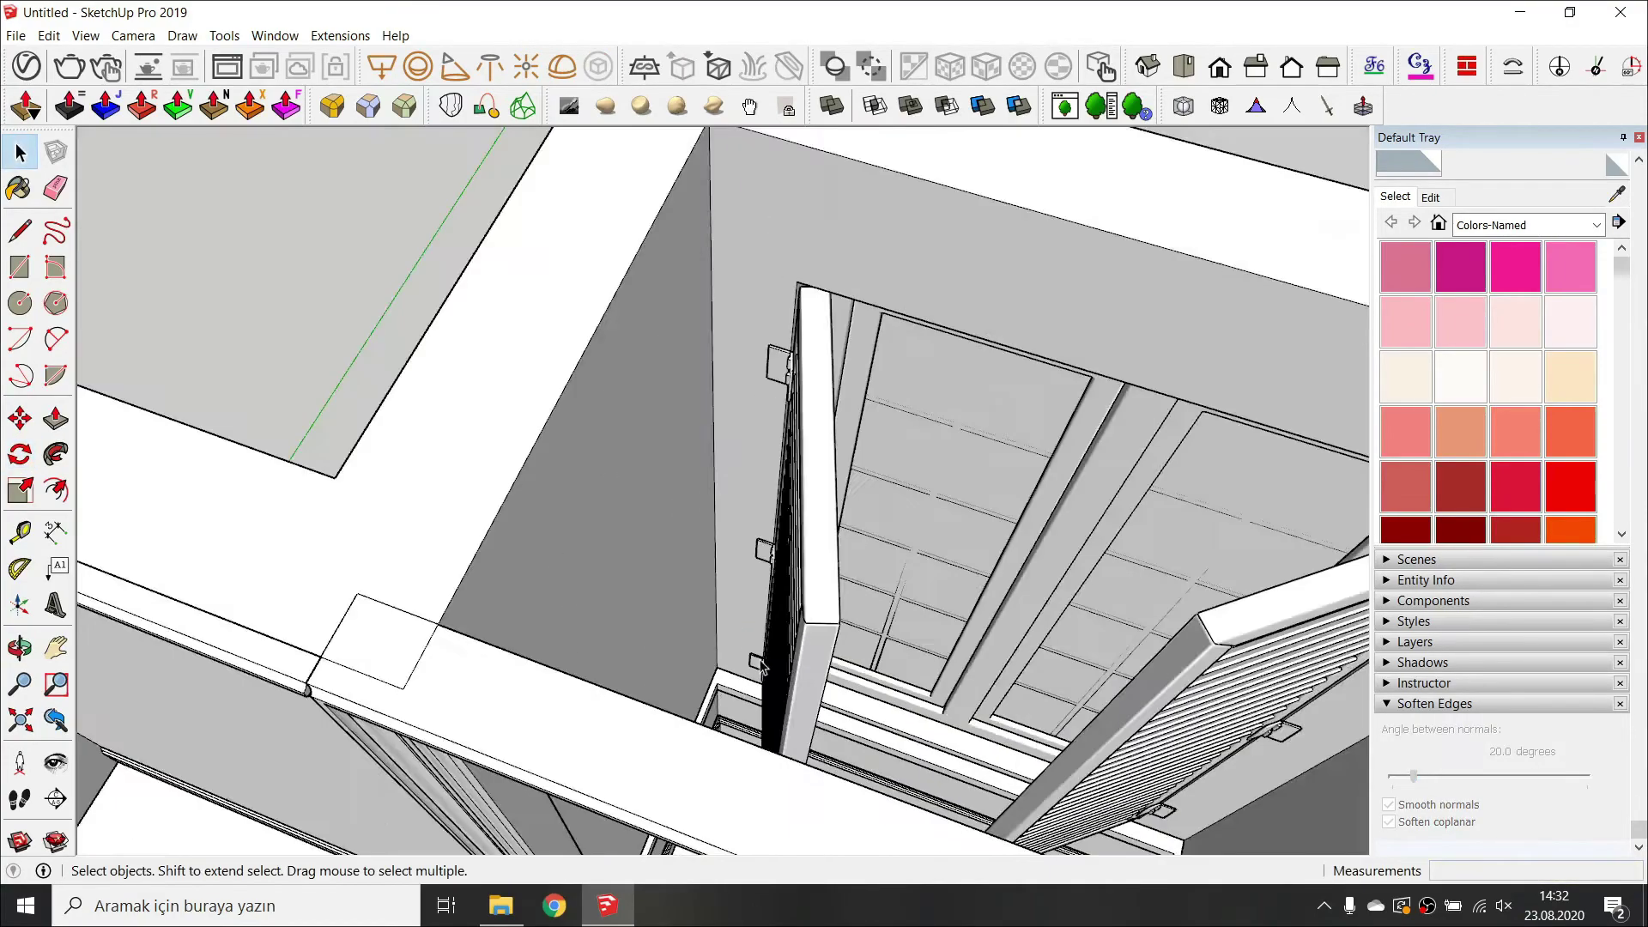
Open the left window sash down to its glass pane and select all of the pane's geometry.
scroll(762, 666, down, 4)
middle_drag(762, 666, 988, 603)
scroll(827, 596, up, 3)
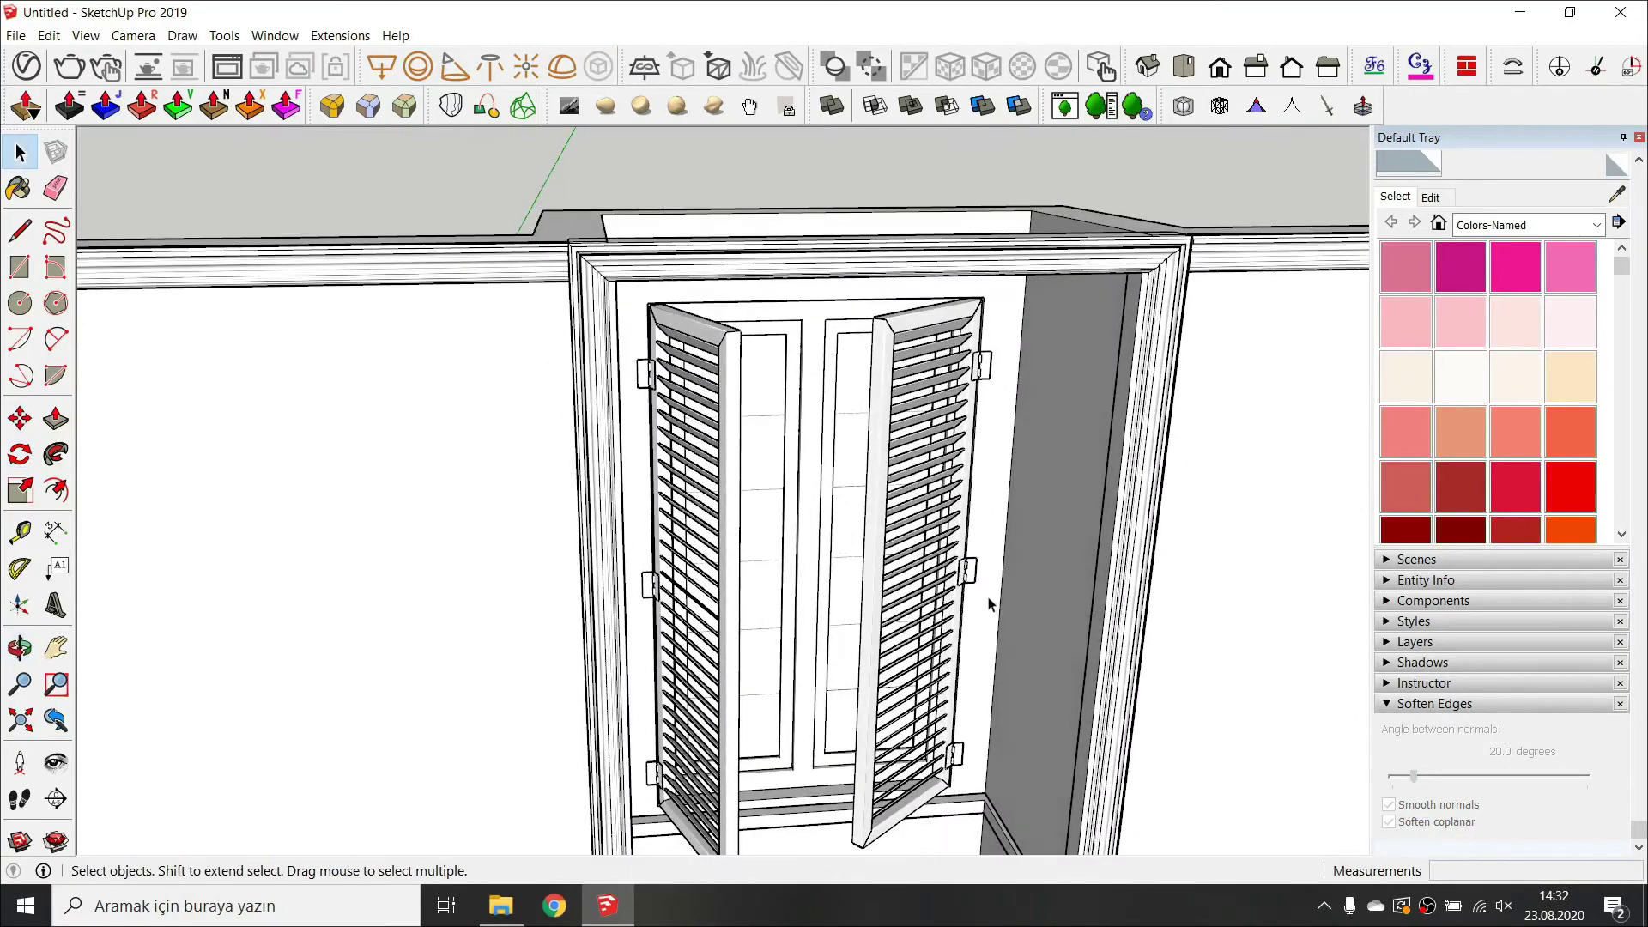
middle_drag(836, 580, 798, 519)
scroll(791, 570, up, 10)
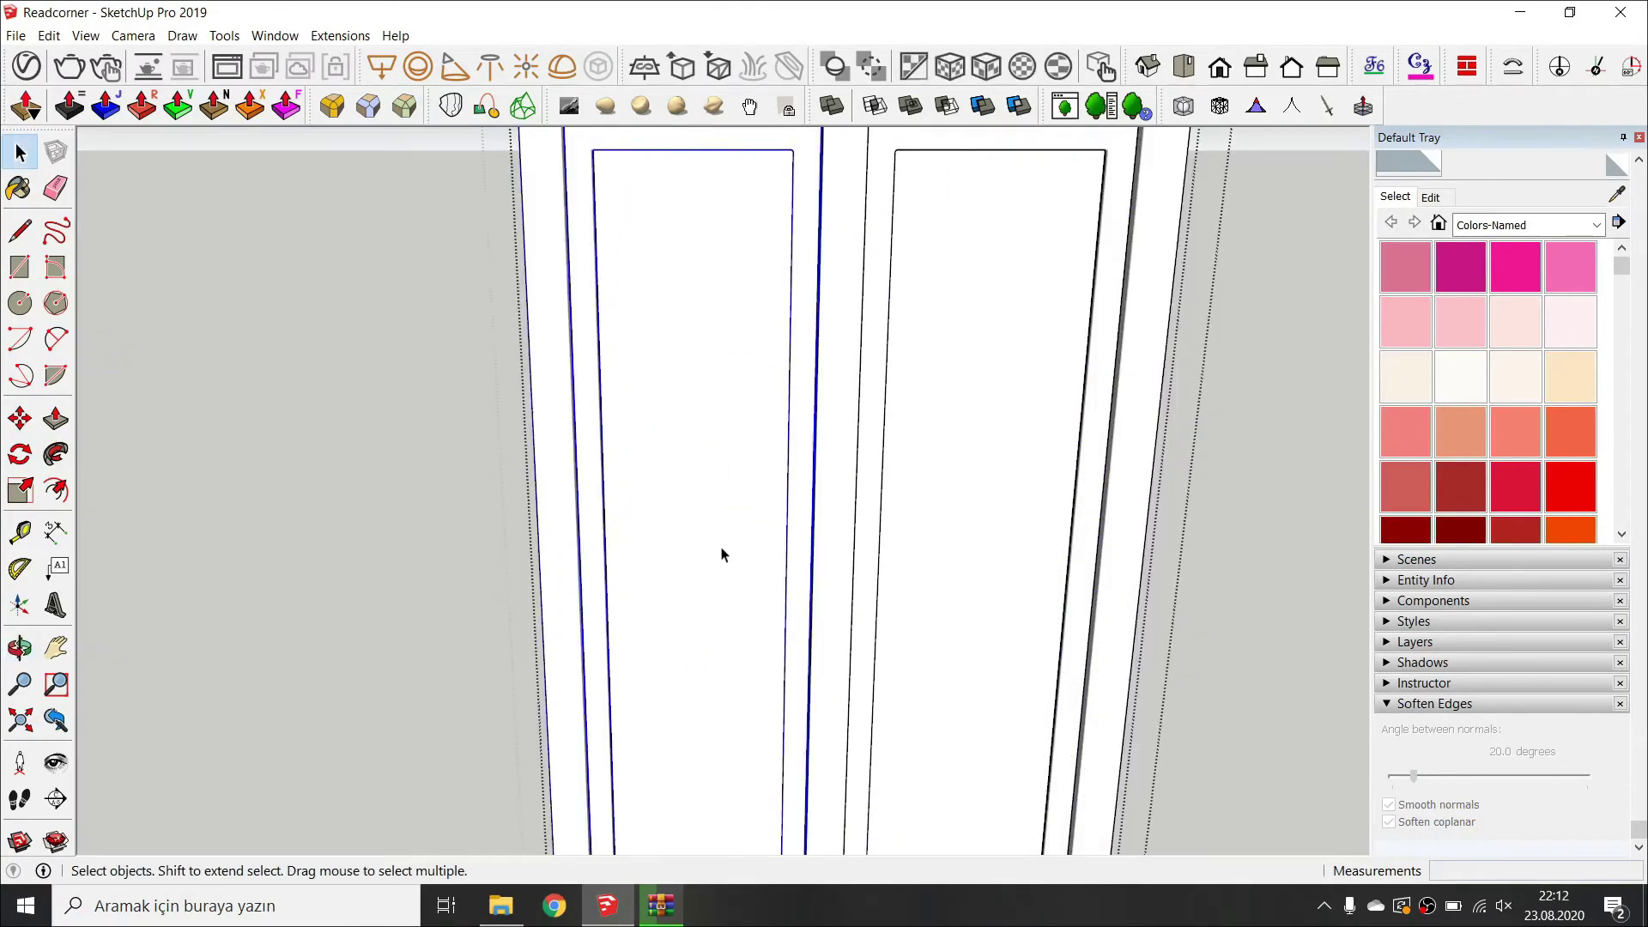
triple_click(721, 554)
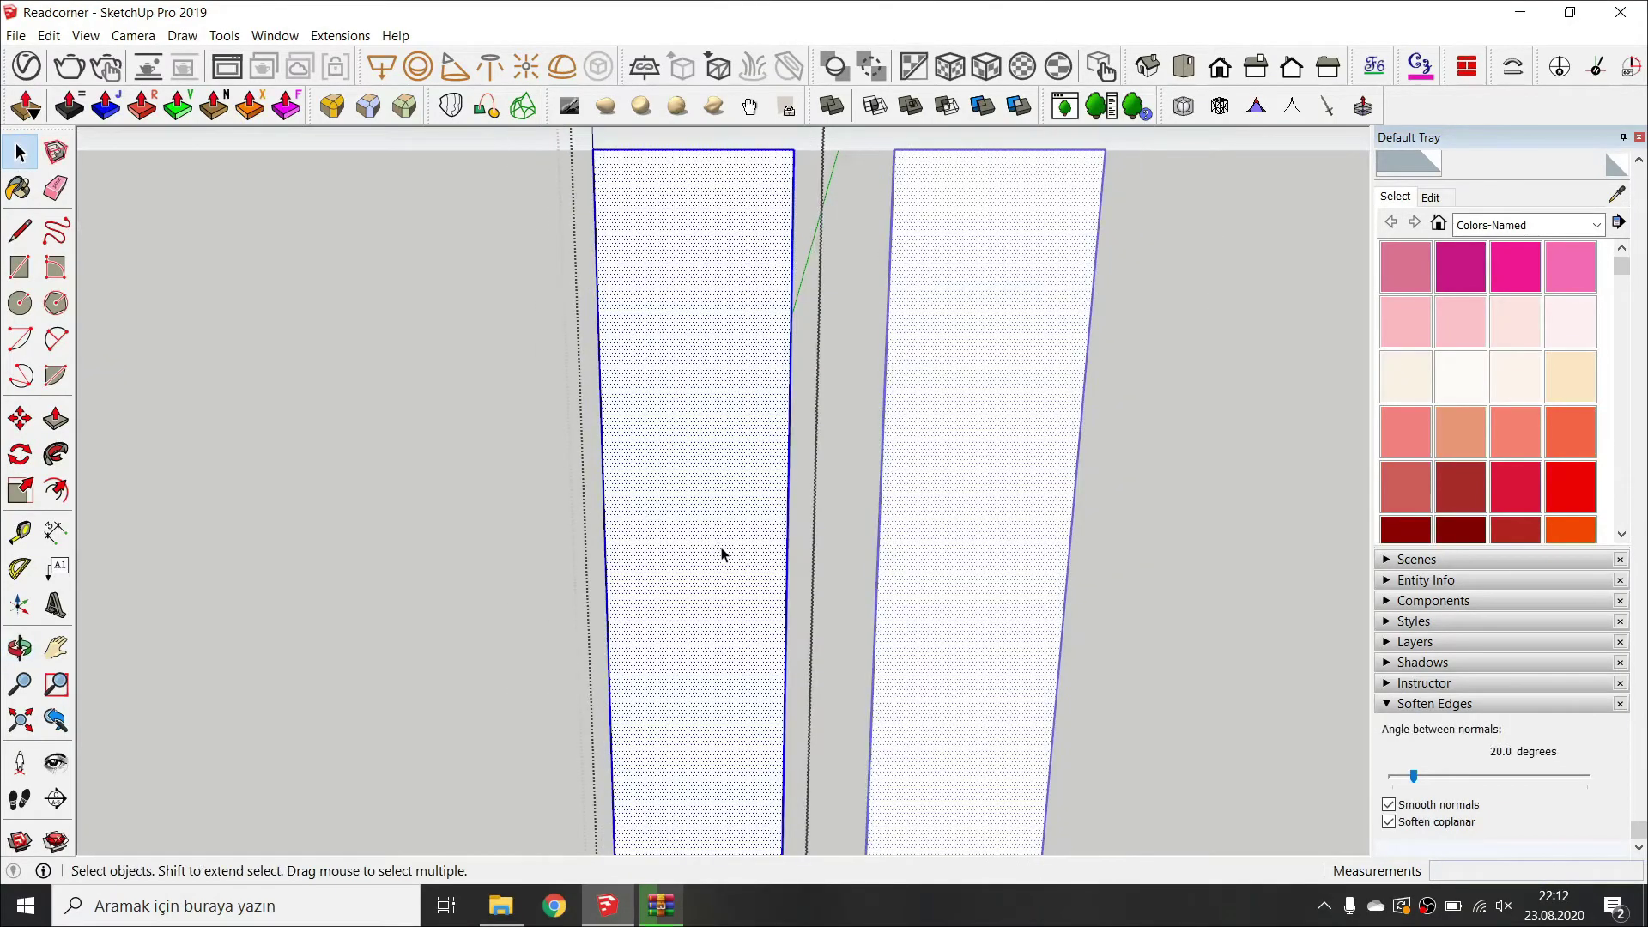
Paint the selected left window pane with Translucent Glass Gray from the Glass and Mirrors materials.
click(1528, 224)
click(1530, 481)
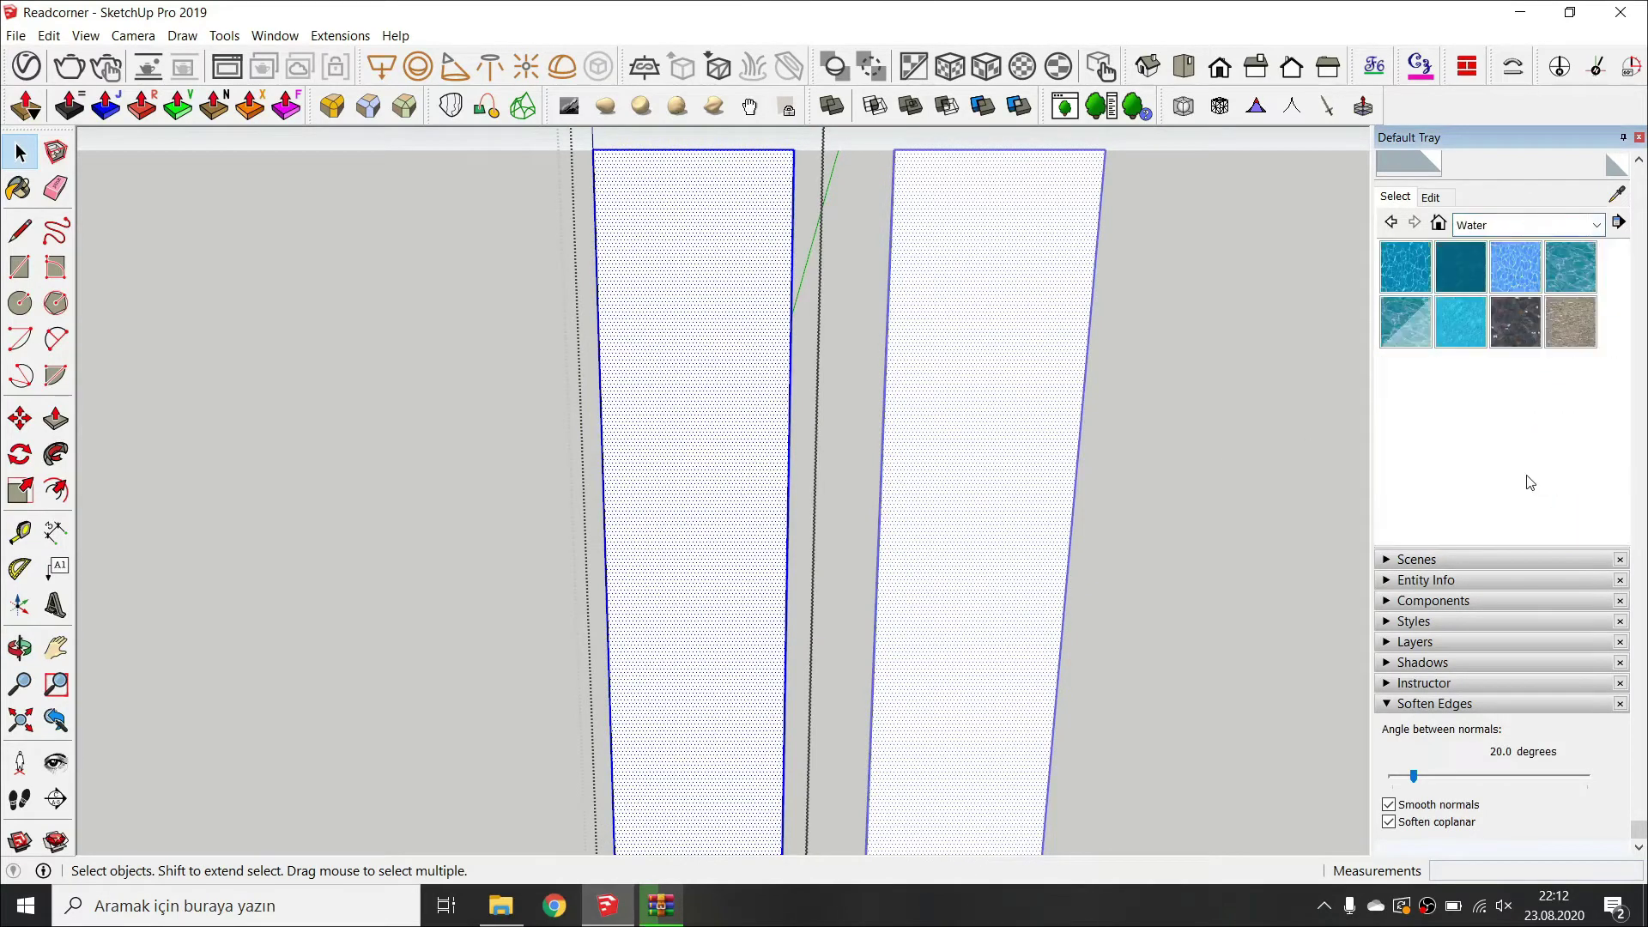
click(1560, 224)
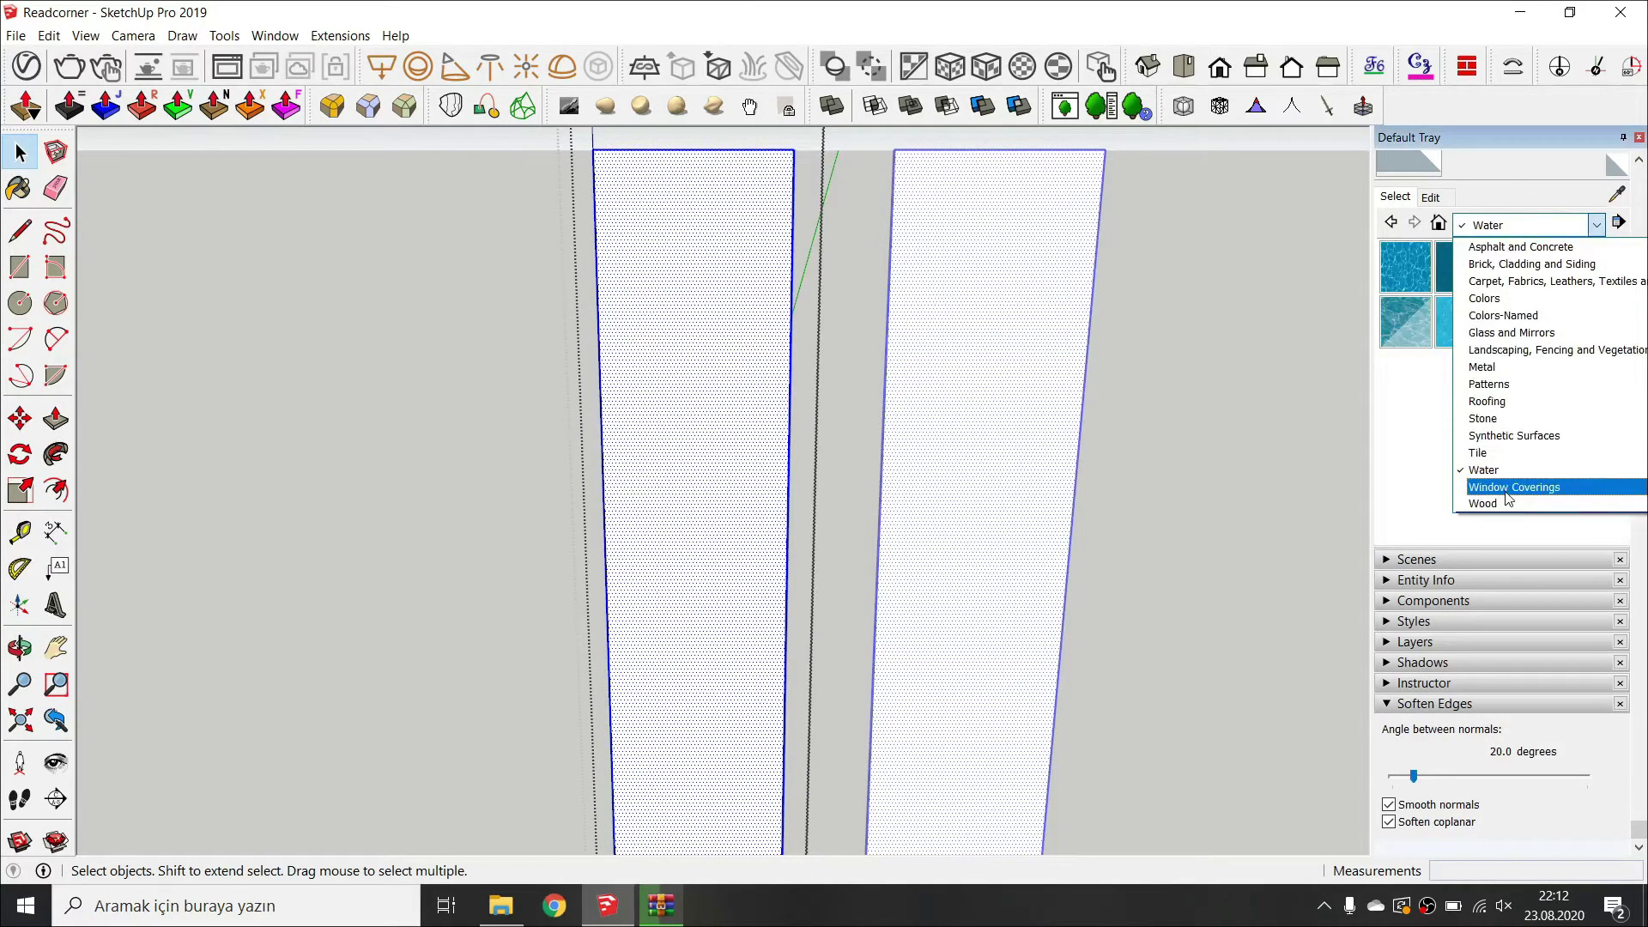
click(1508, 487)
click(1512, 227)
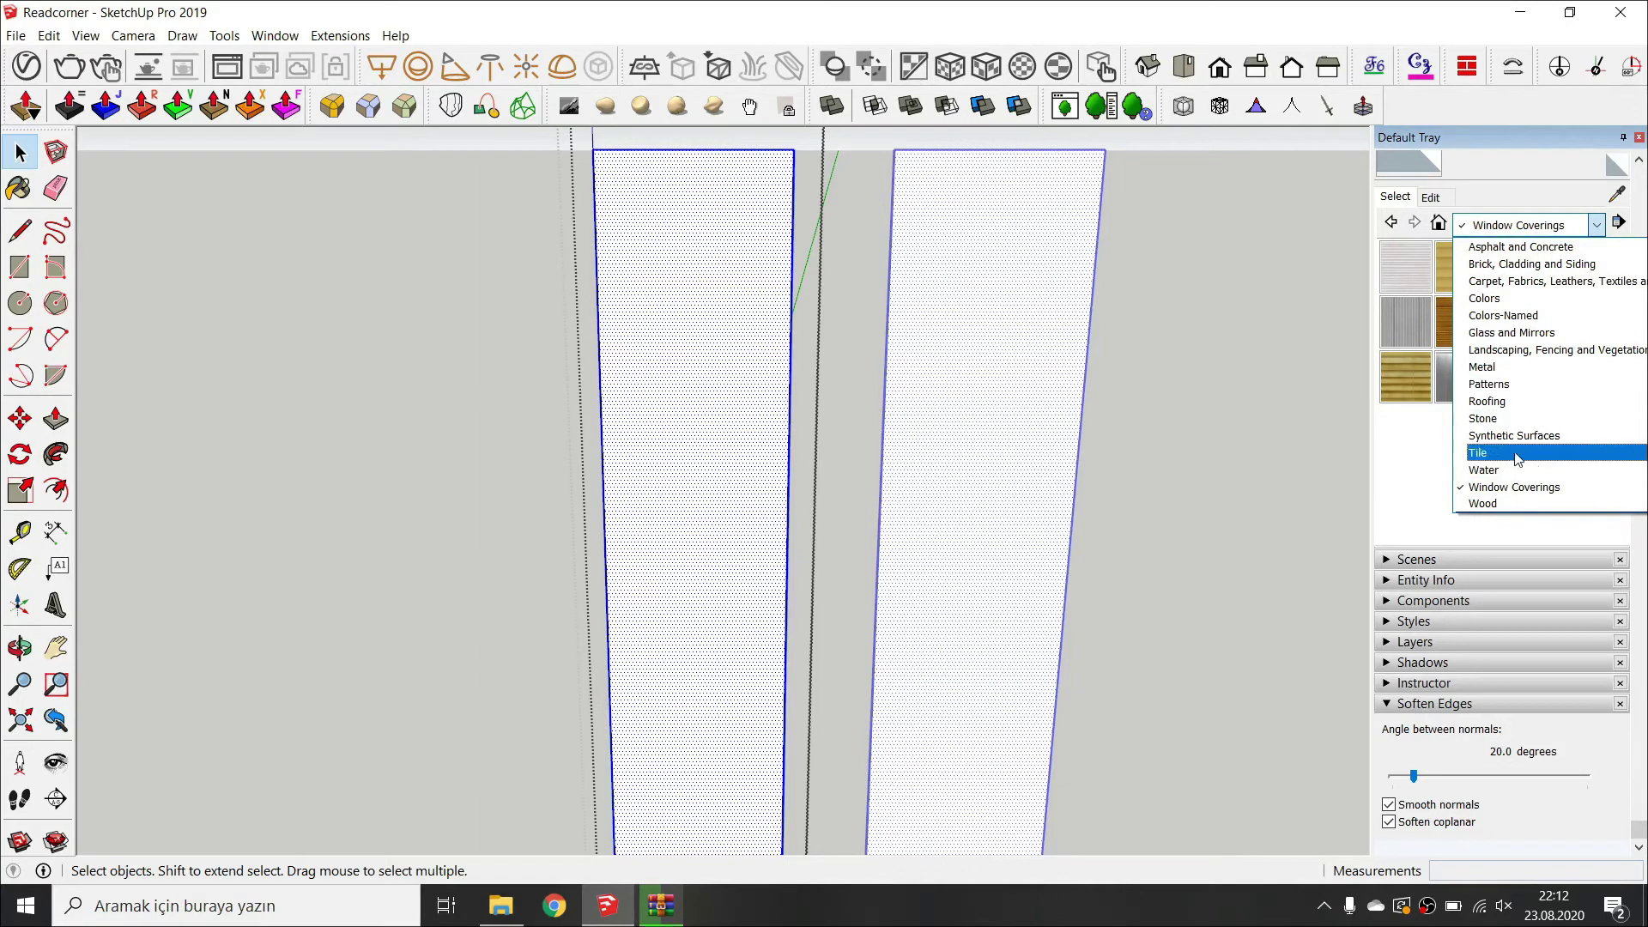
scroll(1521, 437, up, 1)
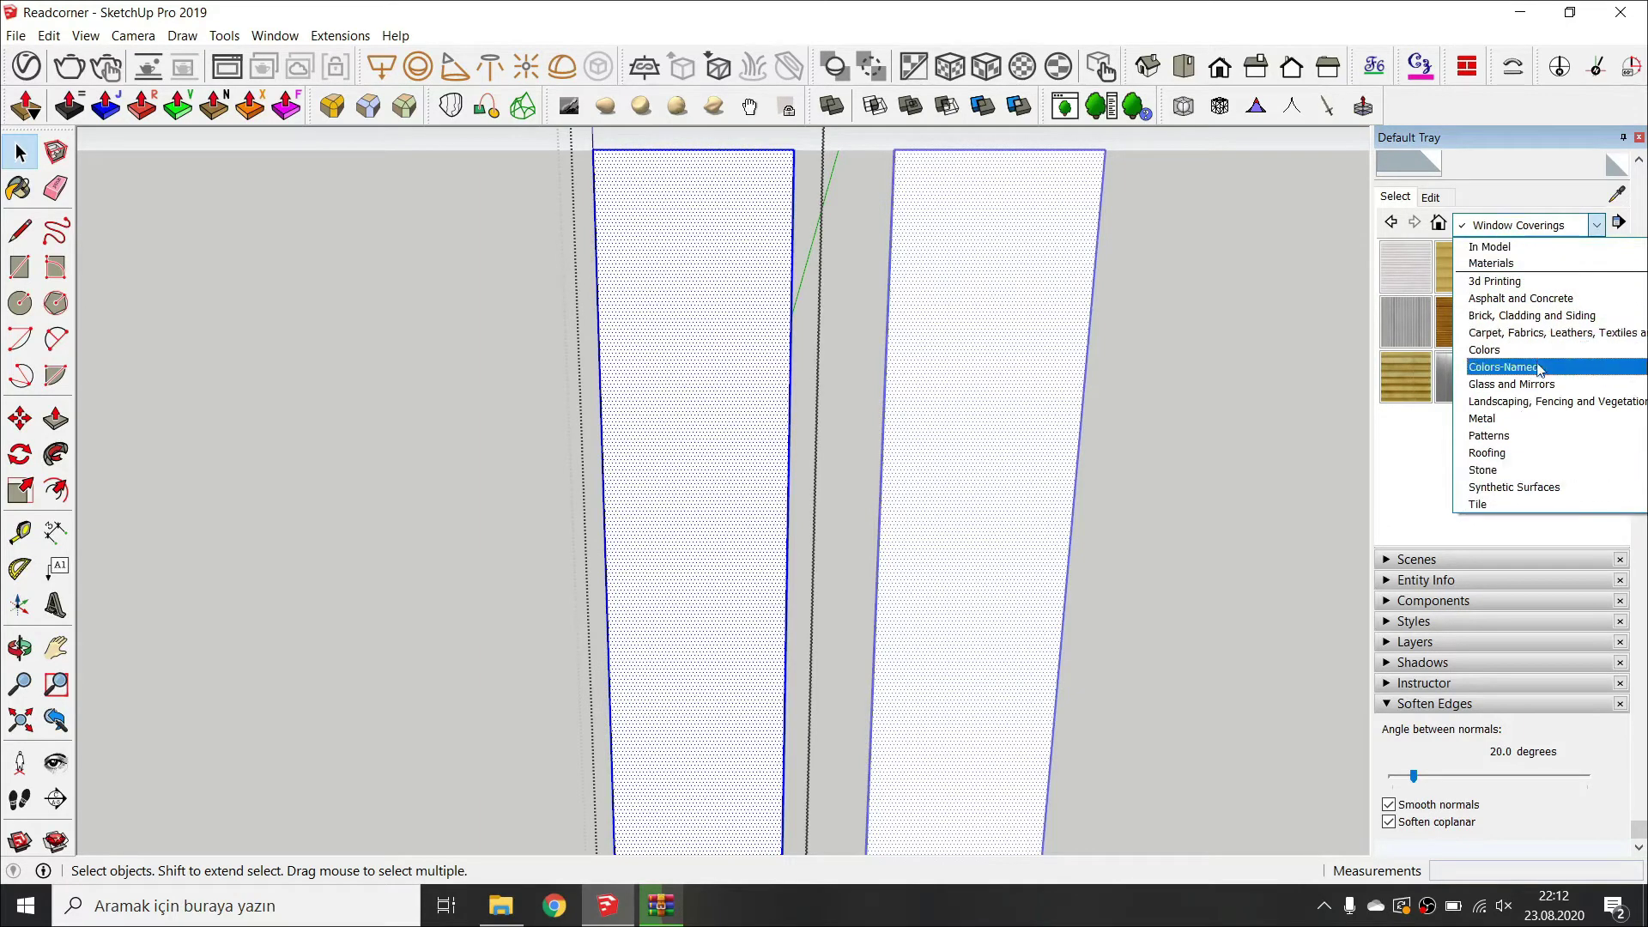
click(1532, 384)
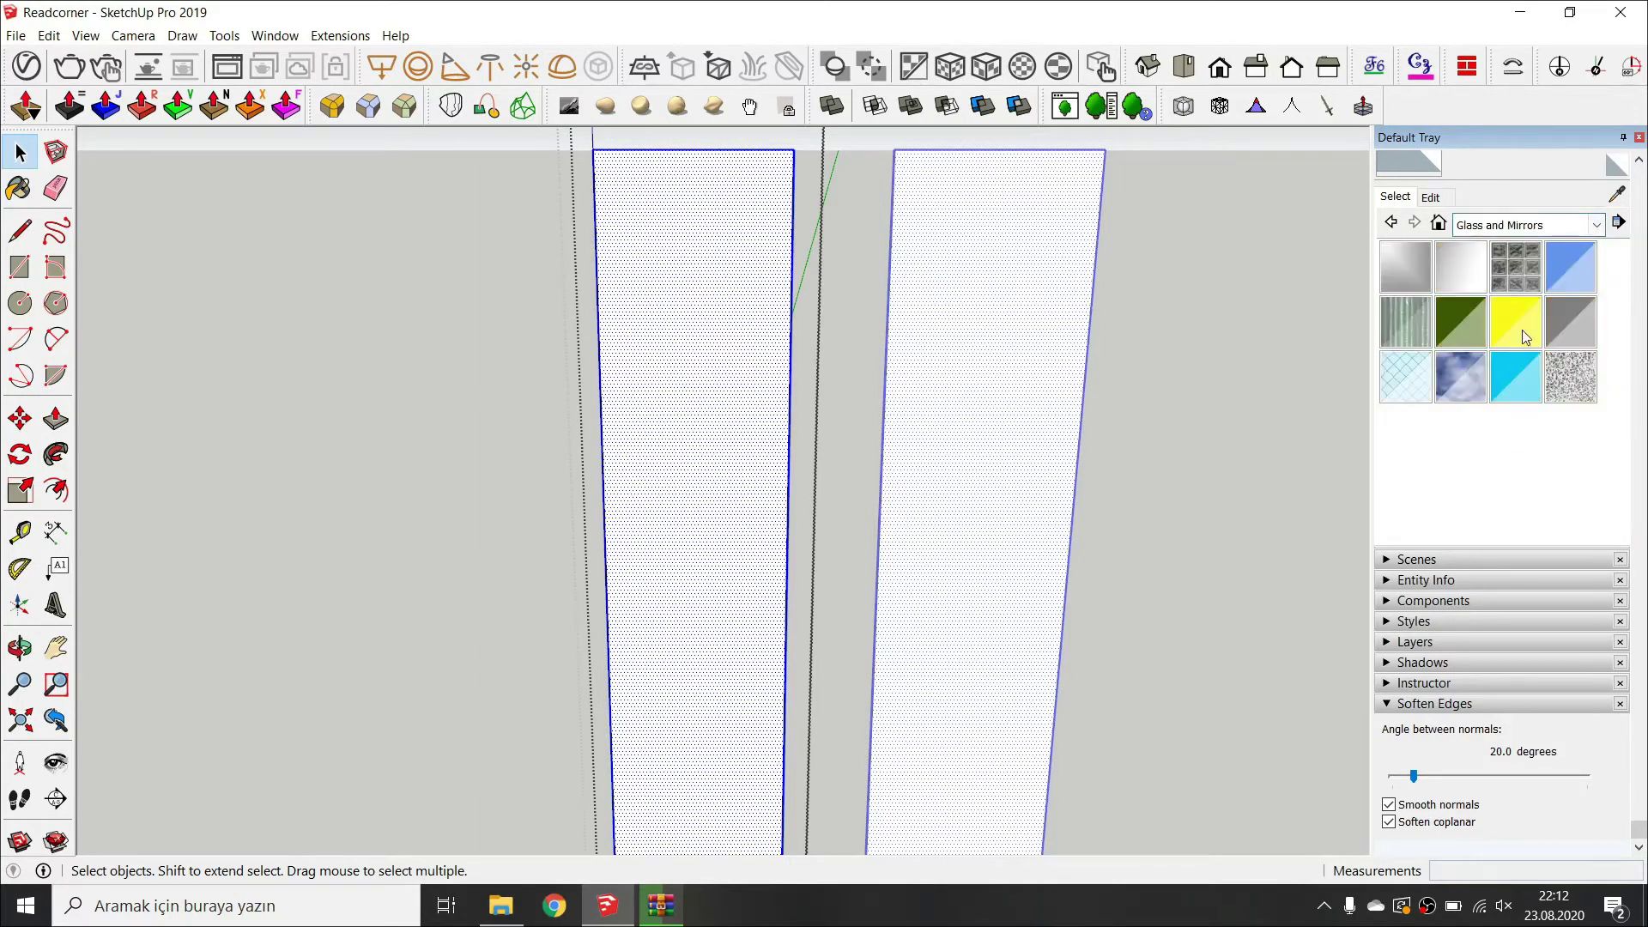
click(1570, 321)
mouse_move(747, 441)
middle_down()
mouse_move(489, 680)
mouse_move(515, 599)
mouse_move(909, 594)
middle_up()
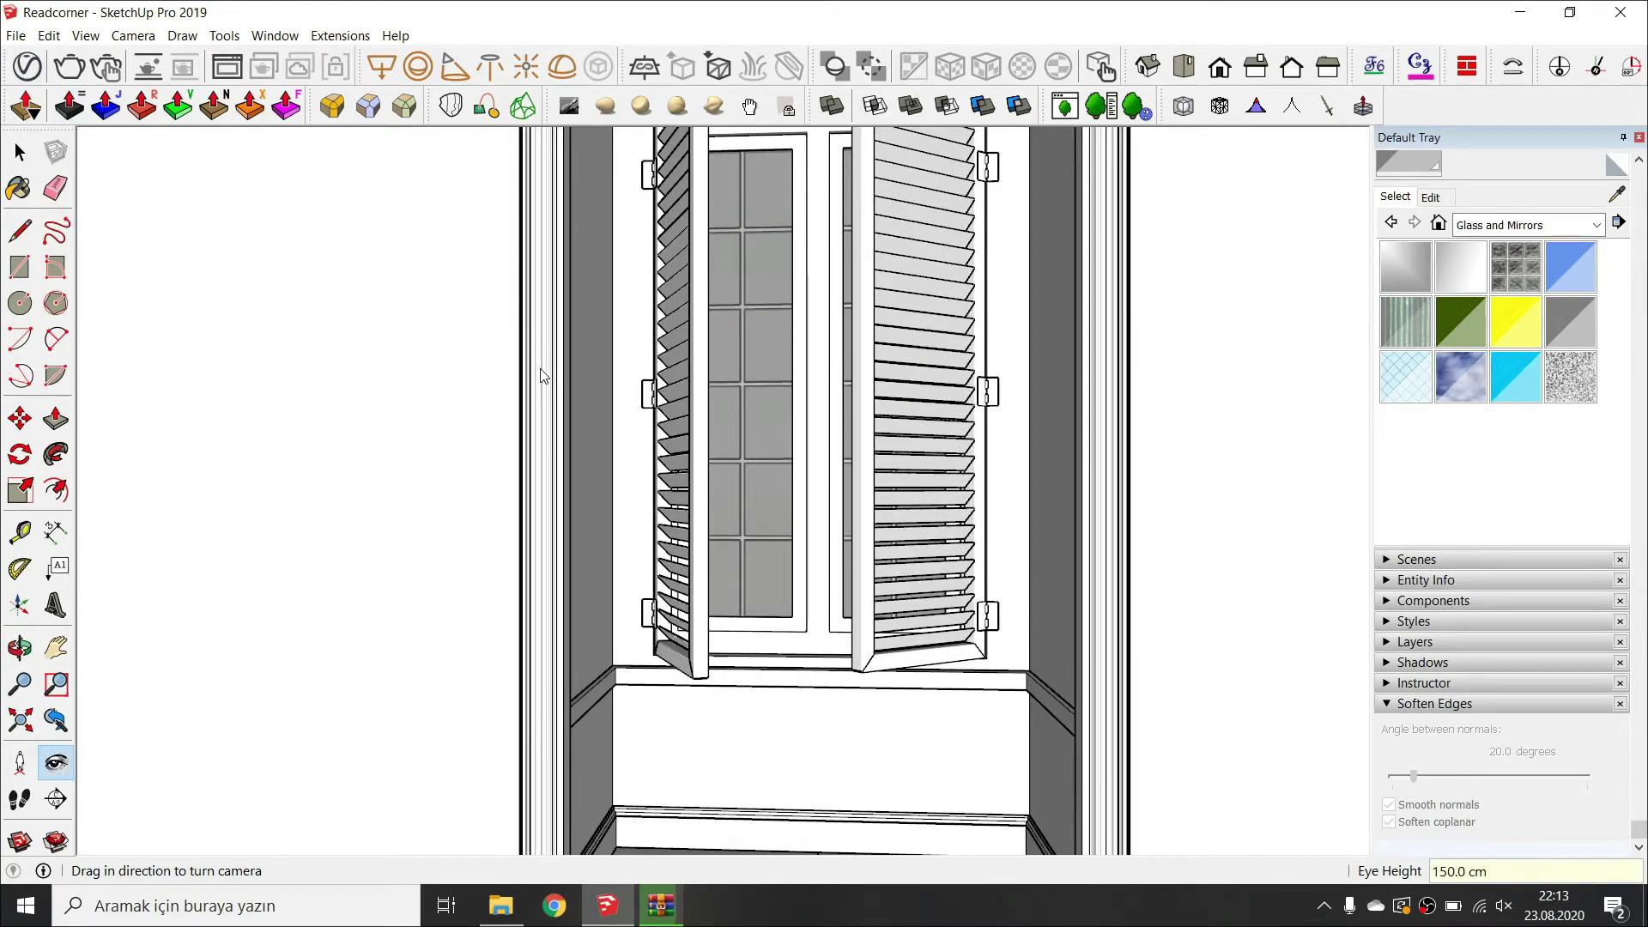
key(XF86MonBrightnessUp)
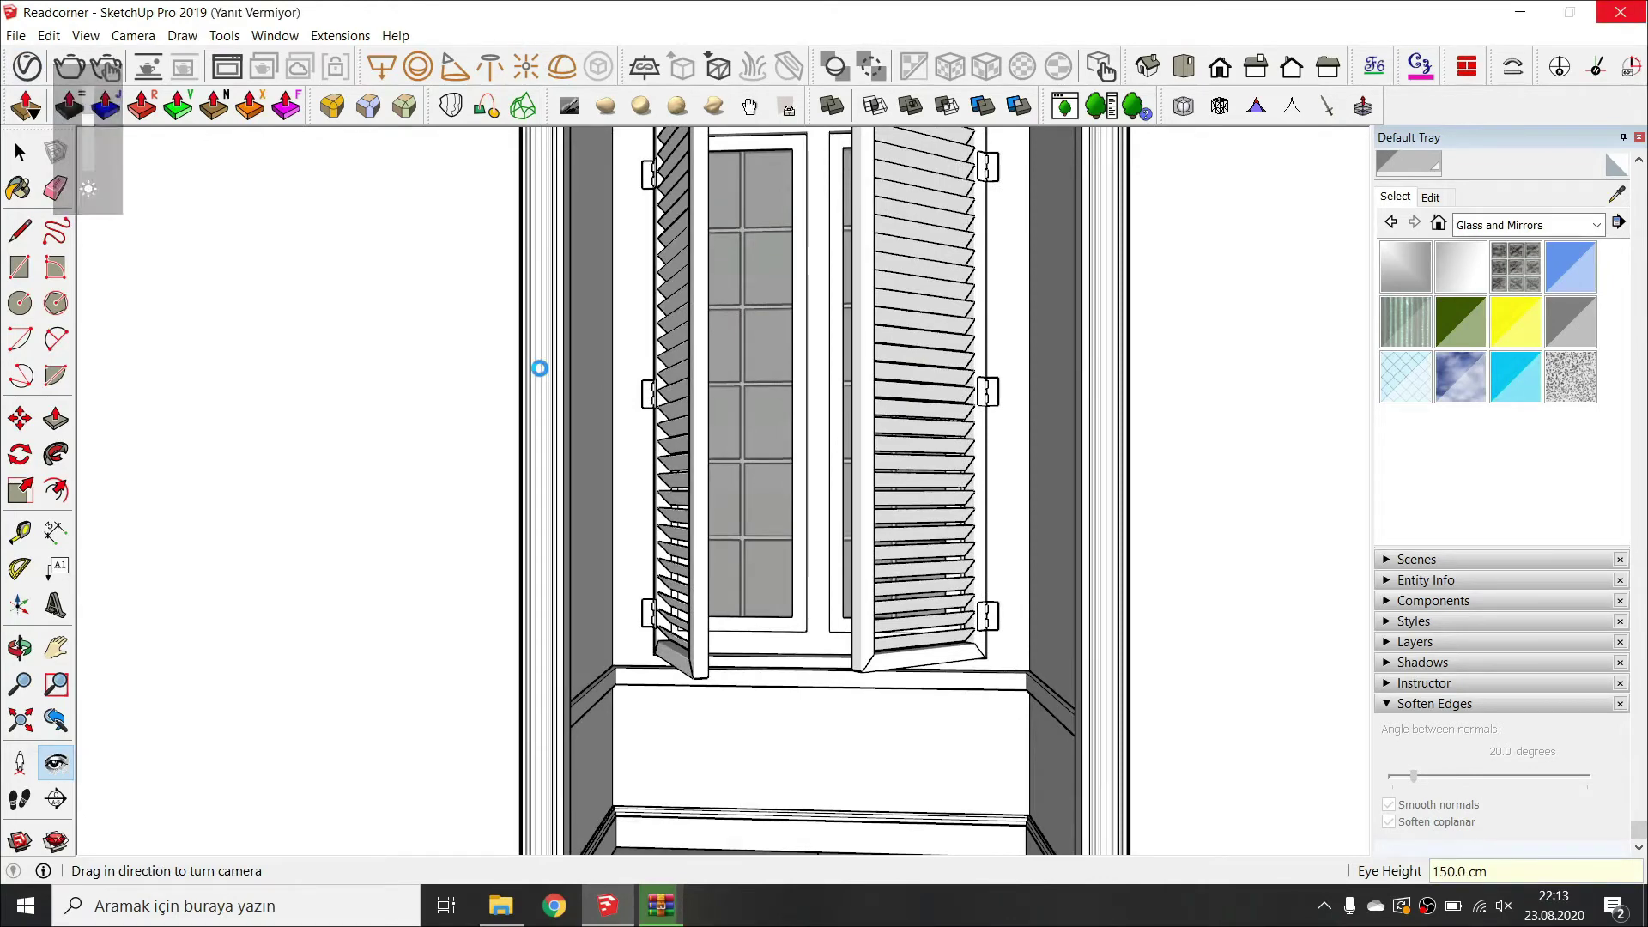
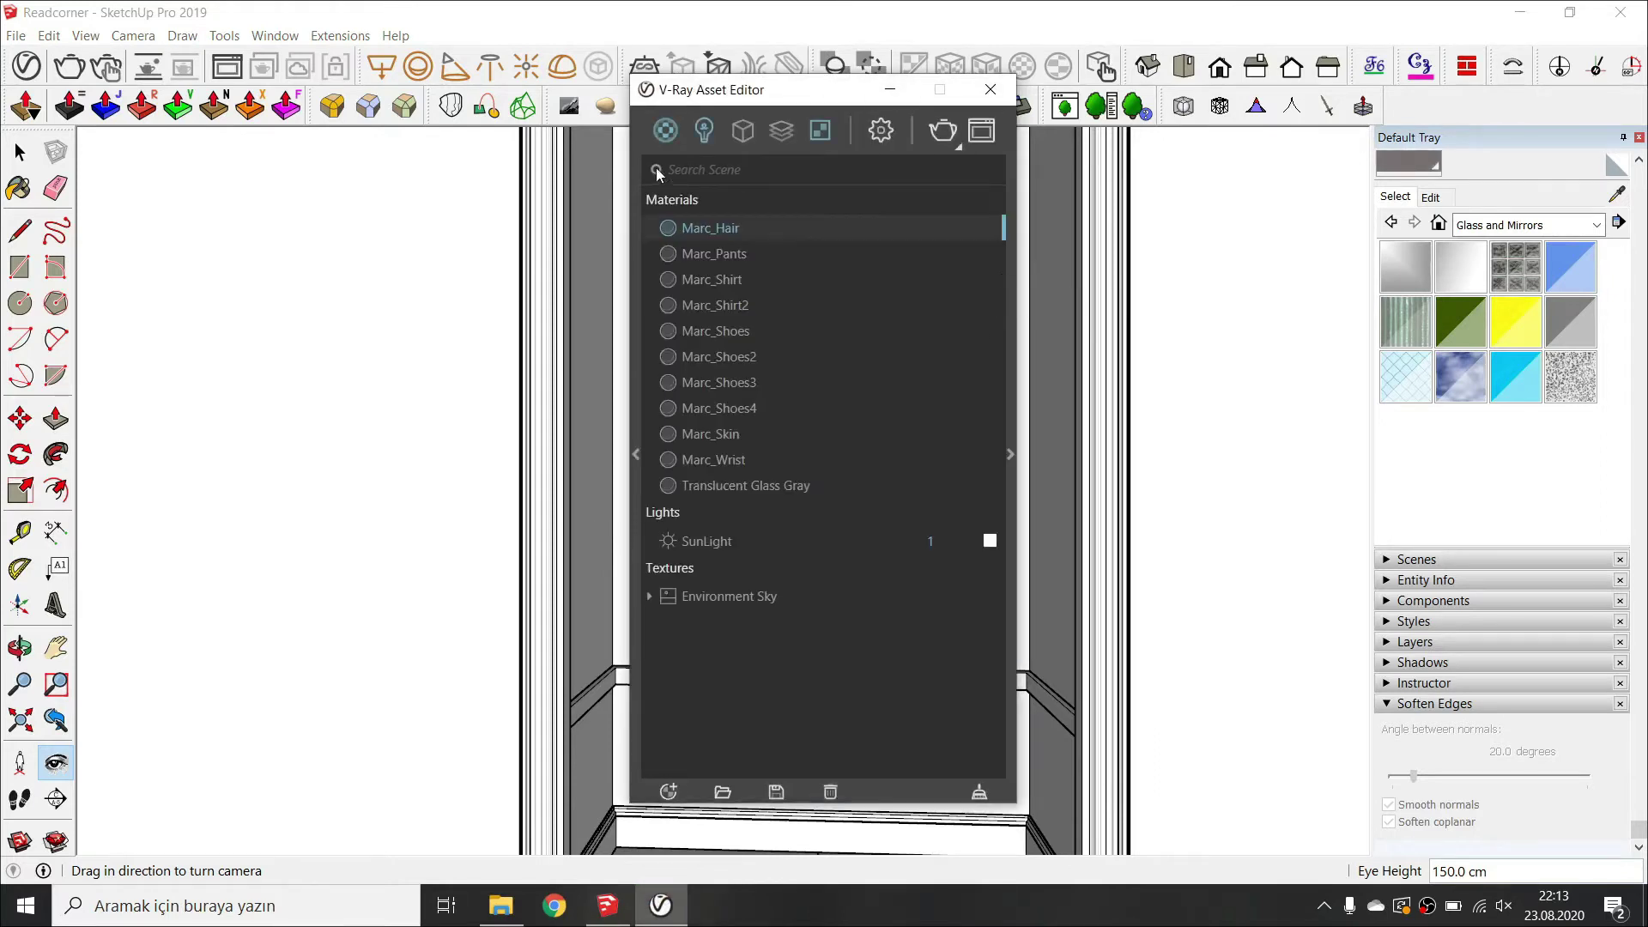
Set V-Ray's render output aspect ratio to 4:5 - Portrait and turn on the safe frame.
click(881, 133)
click(677, 380)
click(903, 461)
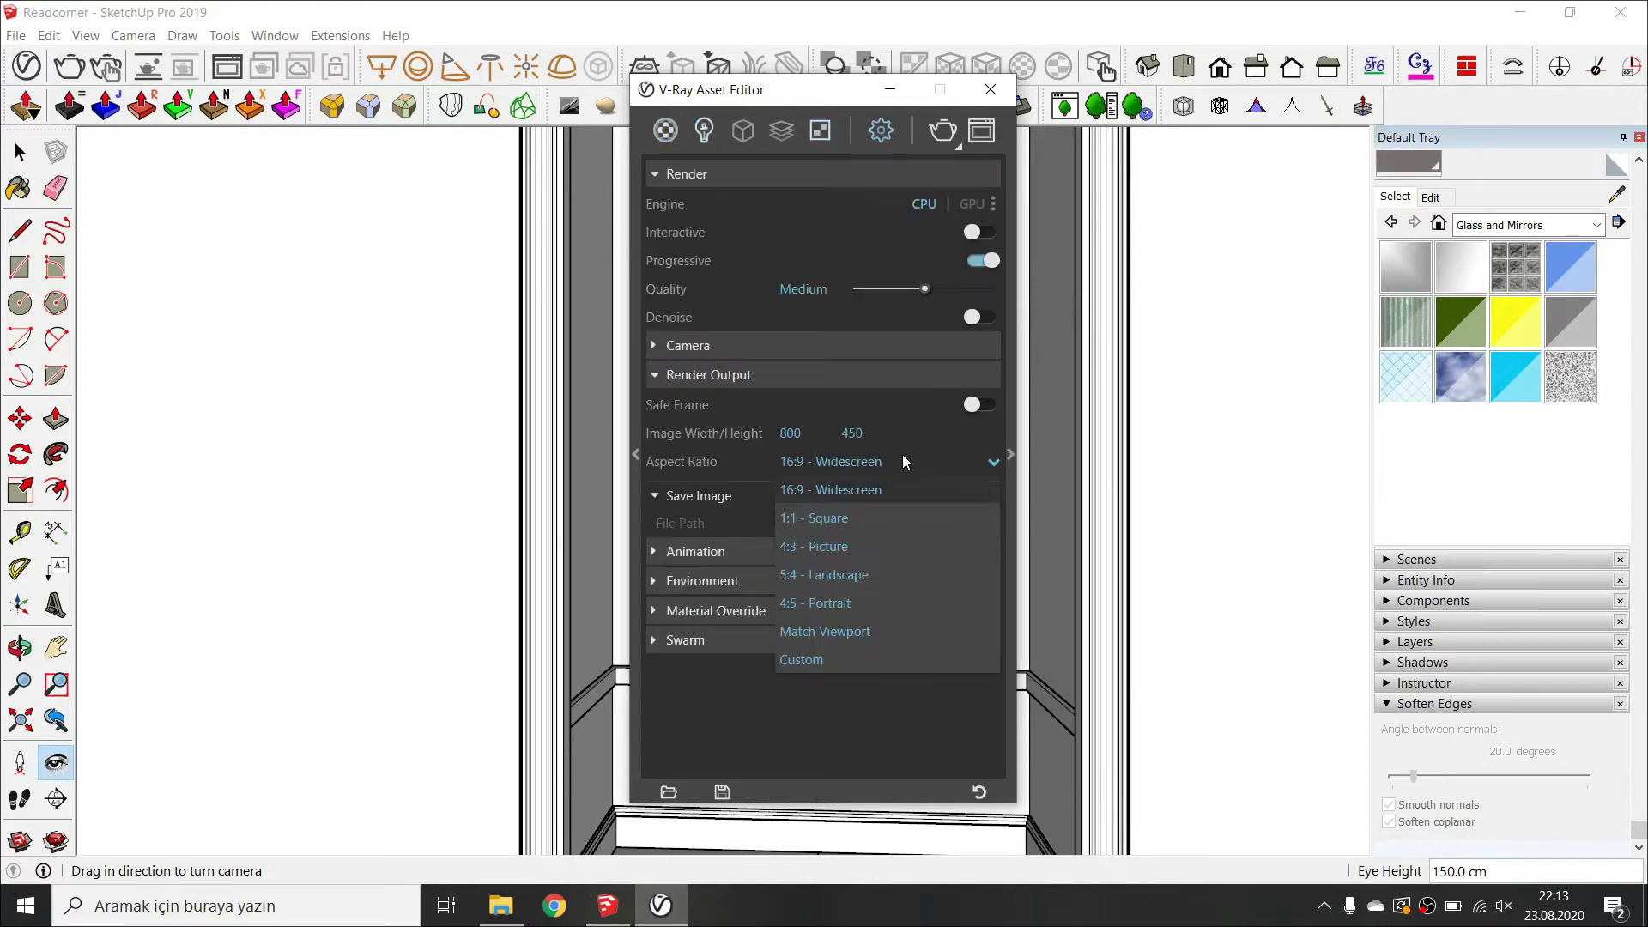
click(827, 576)
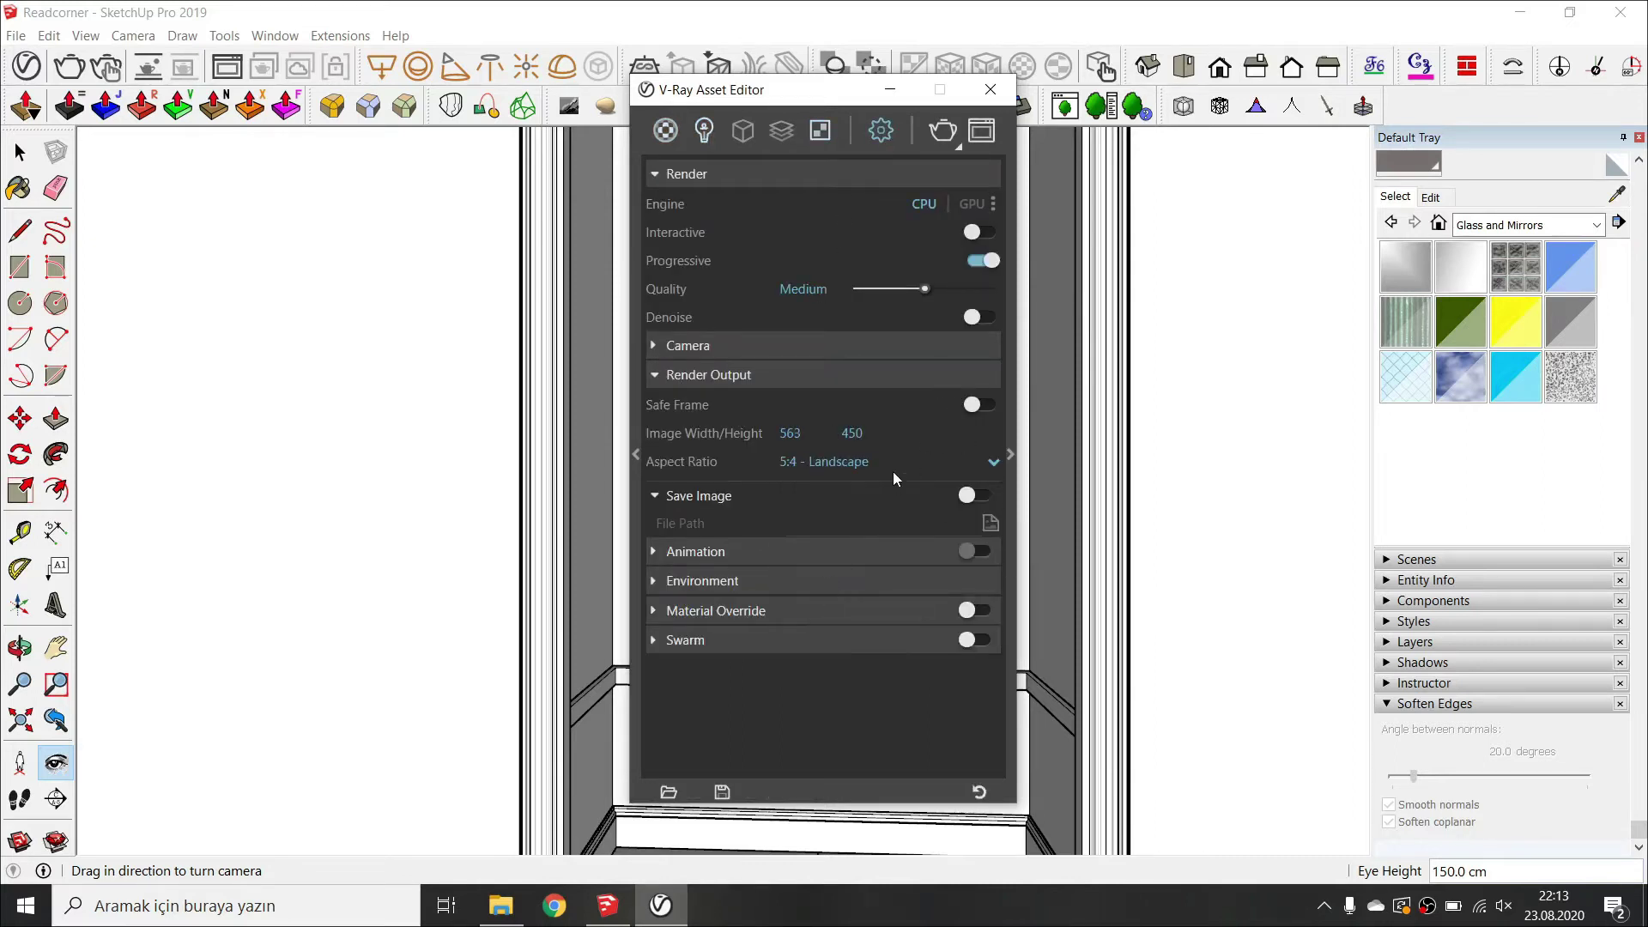
click(863, 463)
click(832, 605)
click(979, 404)
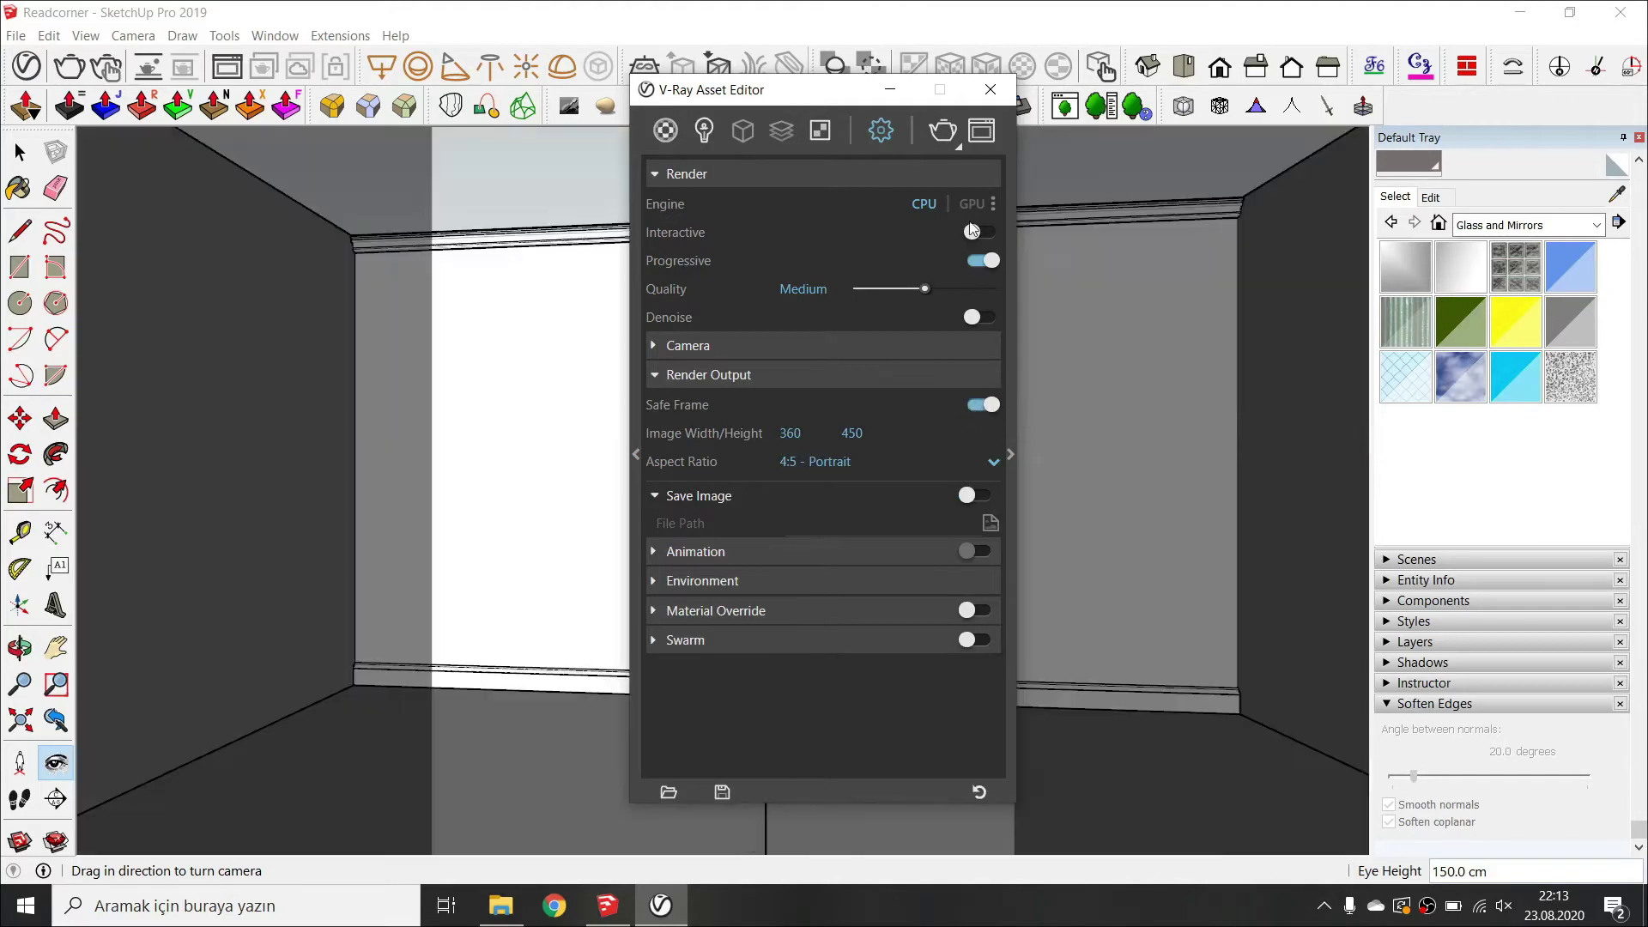
click(890, 89)
Set the camera's field of view to 35.
click(133, 36)
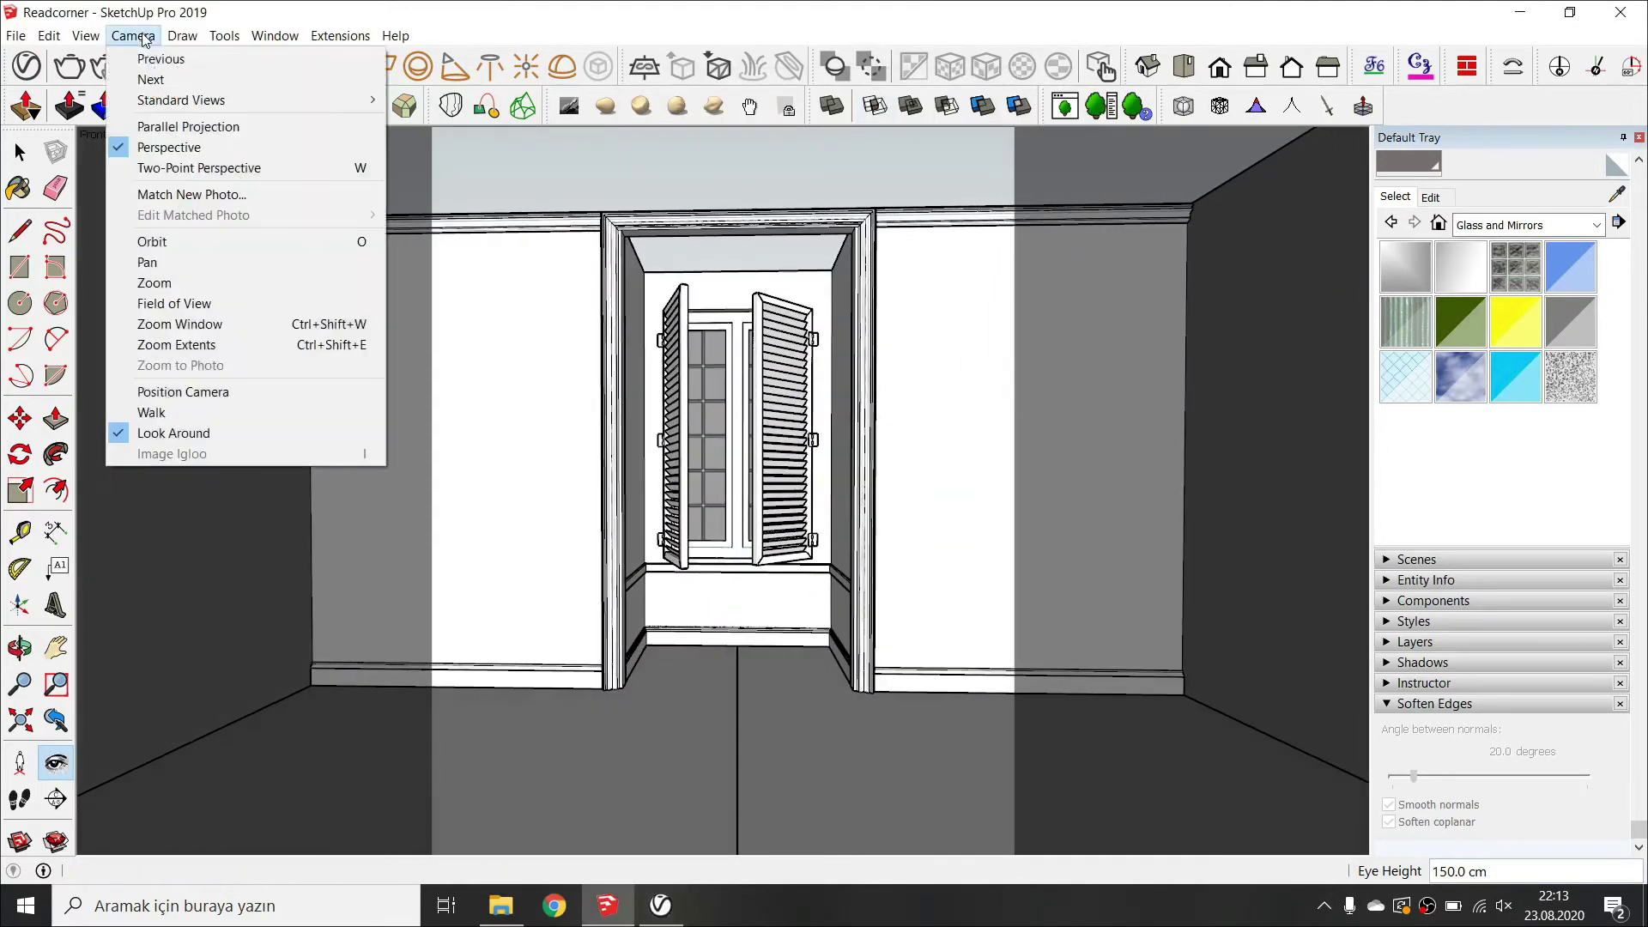
click(174, 303)
text(35)
key(Return)
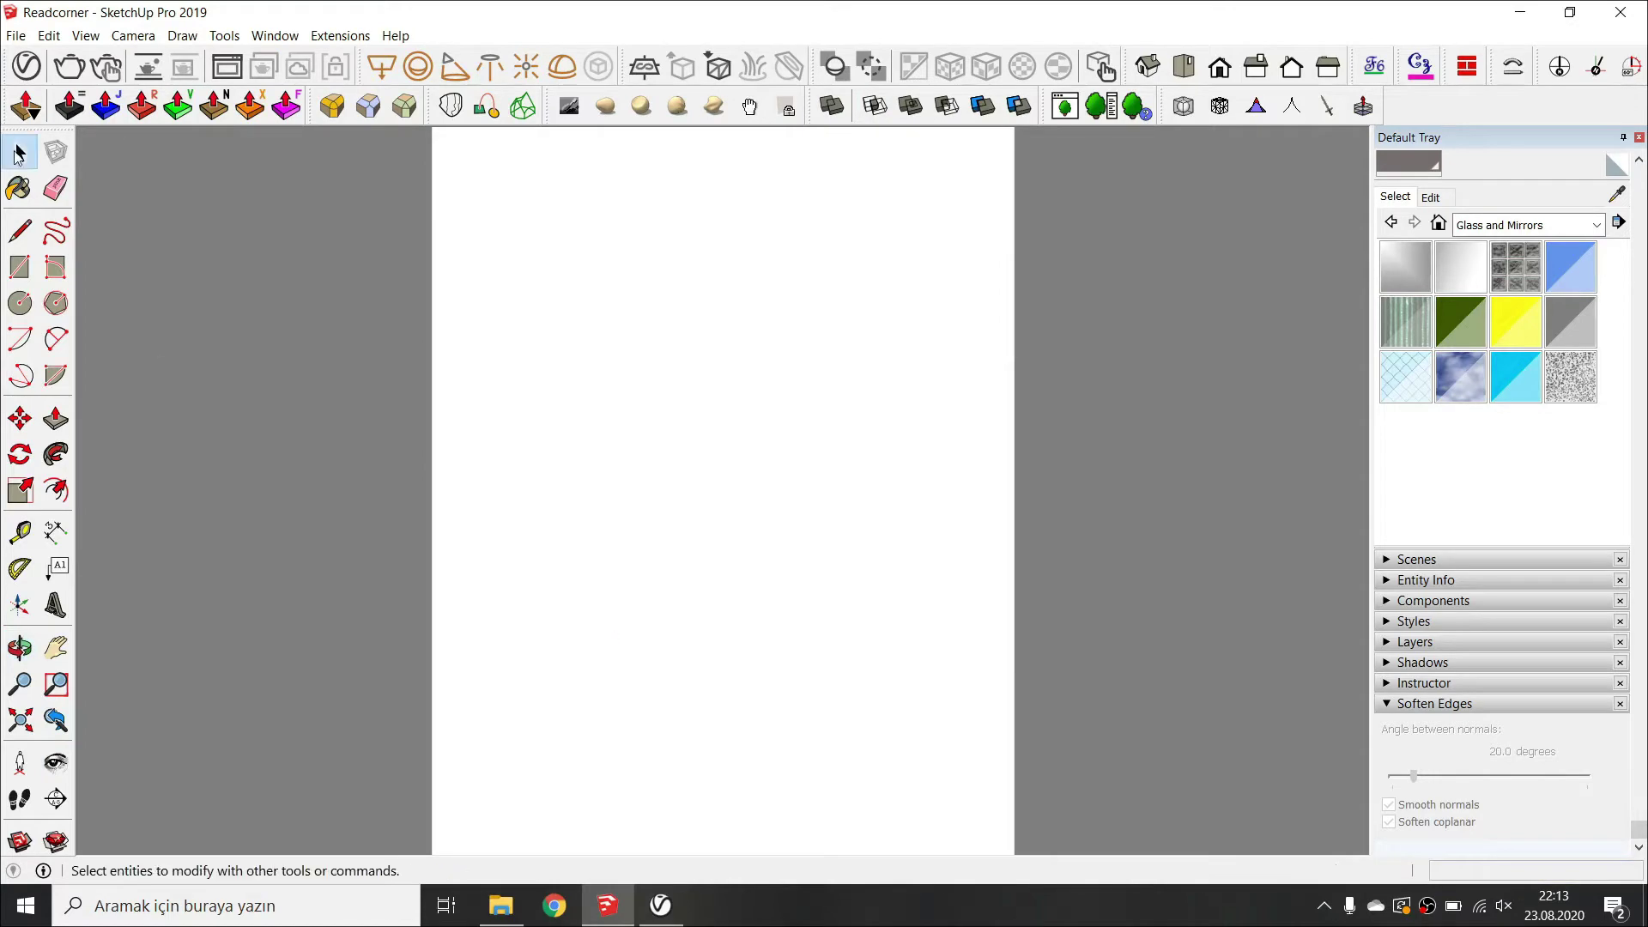
Position the camera on the room's floor facing the alcove and walk back until the shuttered window and alcove fit inside the frame.
middle_drag(725, 463, 712, 708)
scroll(712, 709, down, 4)
click(20, 757)
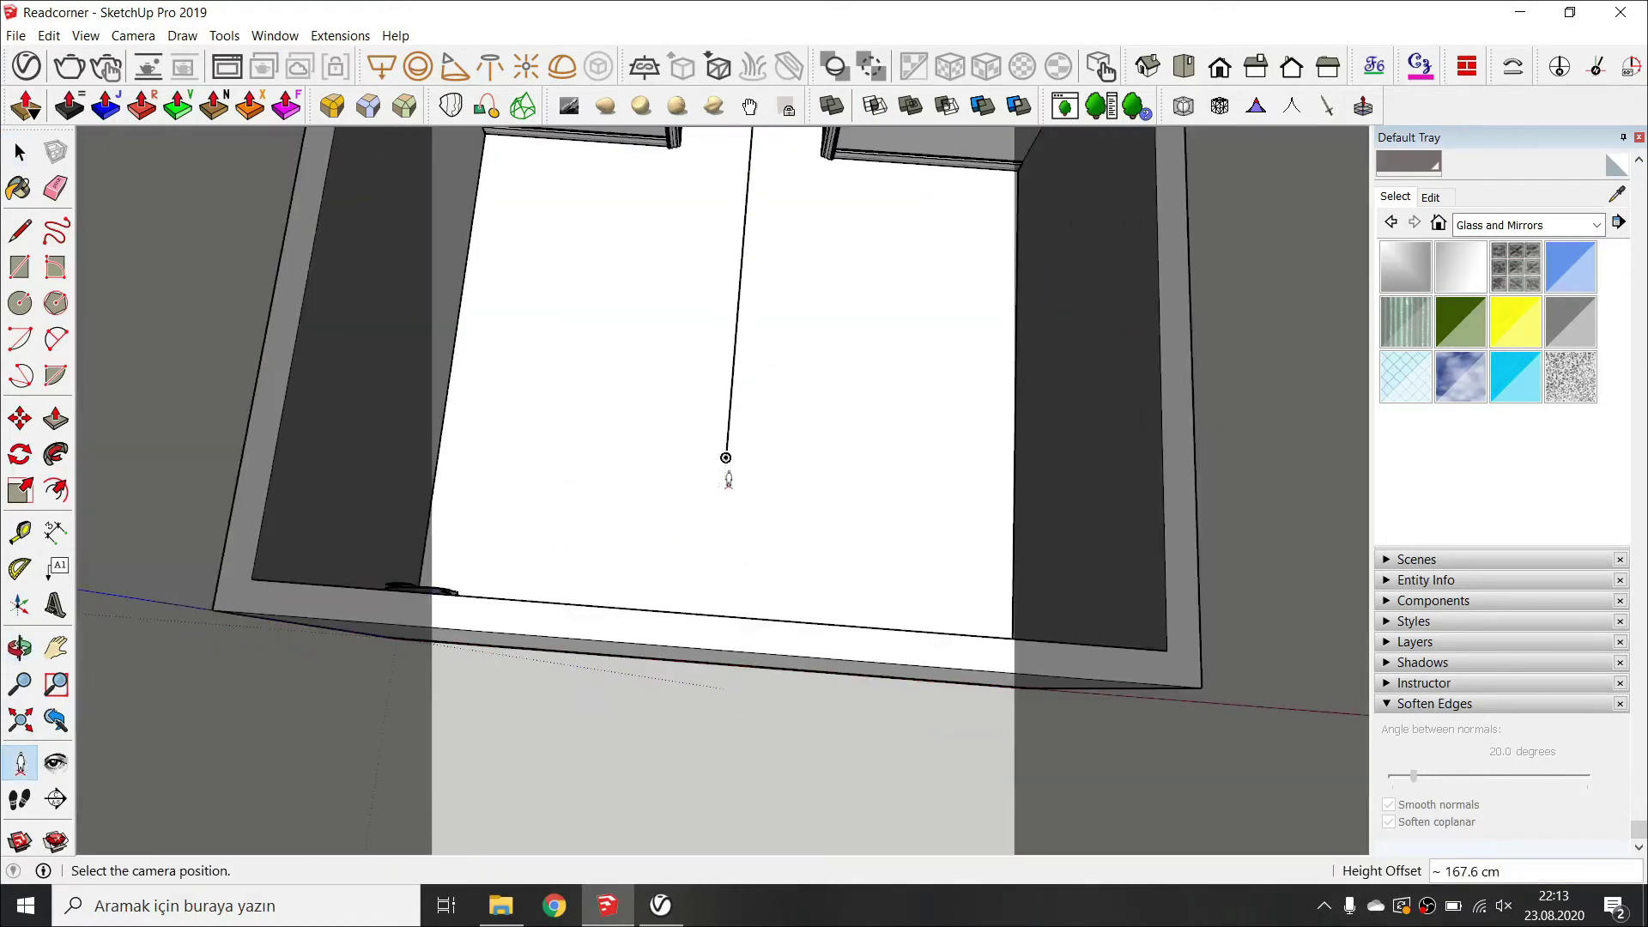
drag(725, 457, 725, 457)
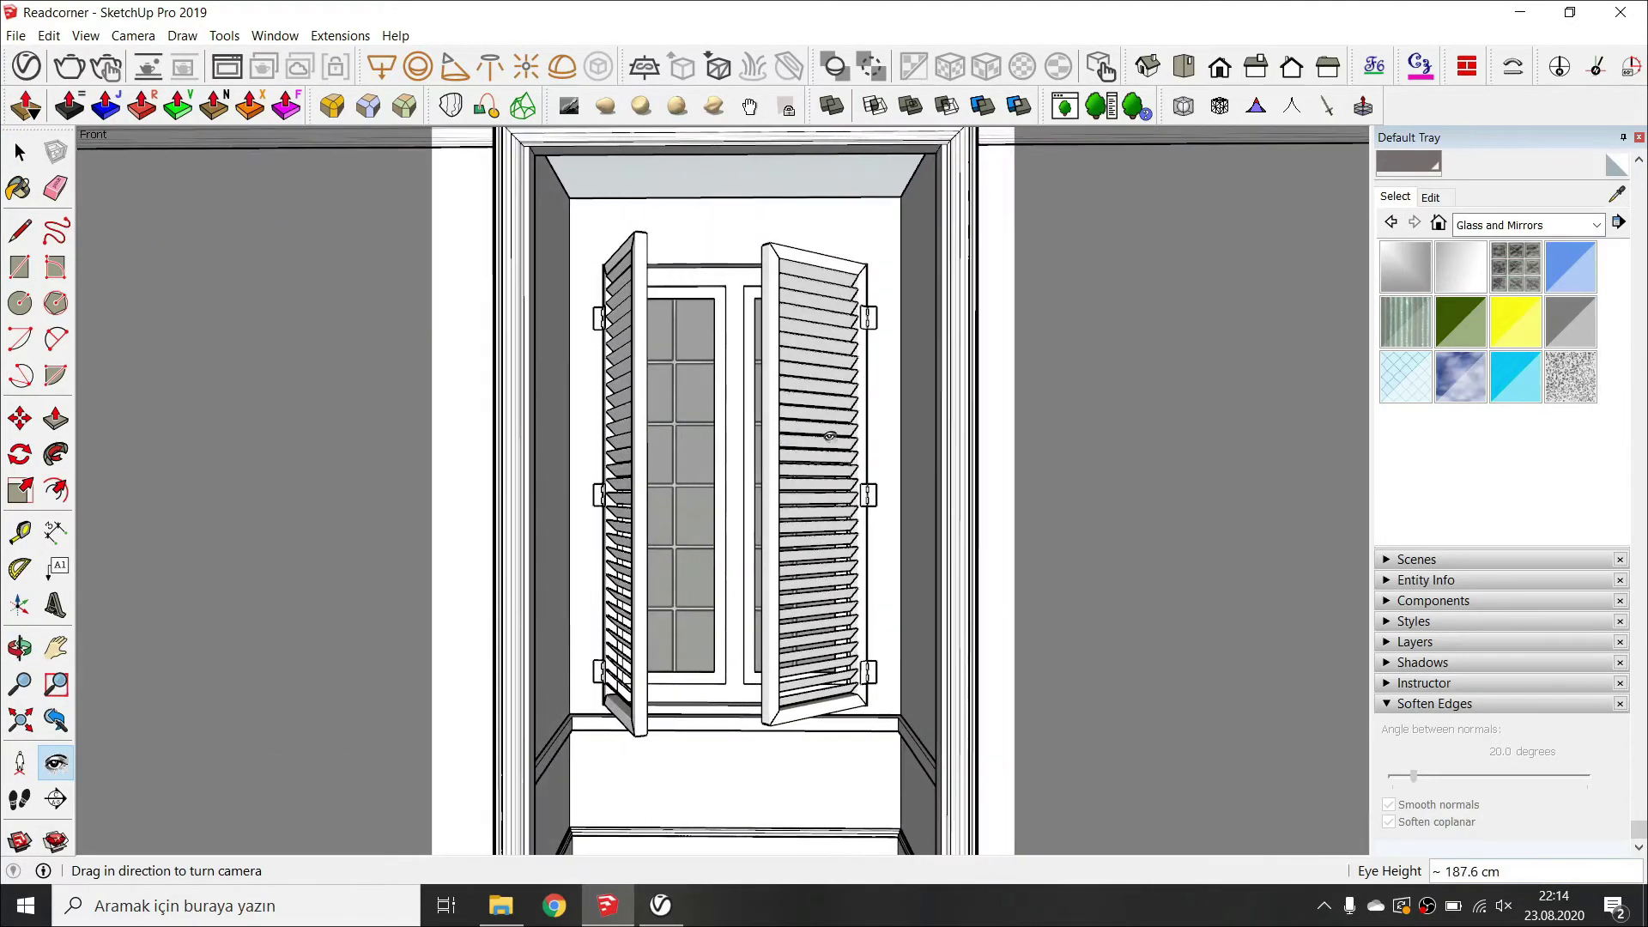
mouse_move(738, 746)
mouse_down()
mouse_move(740, 833)
mouse_move(743, 721)
mouse_up()
drag(757, 776, 758, 730)
key(space)
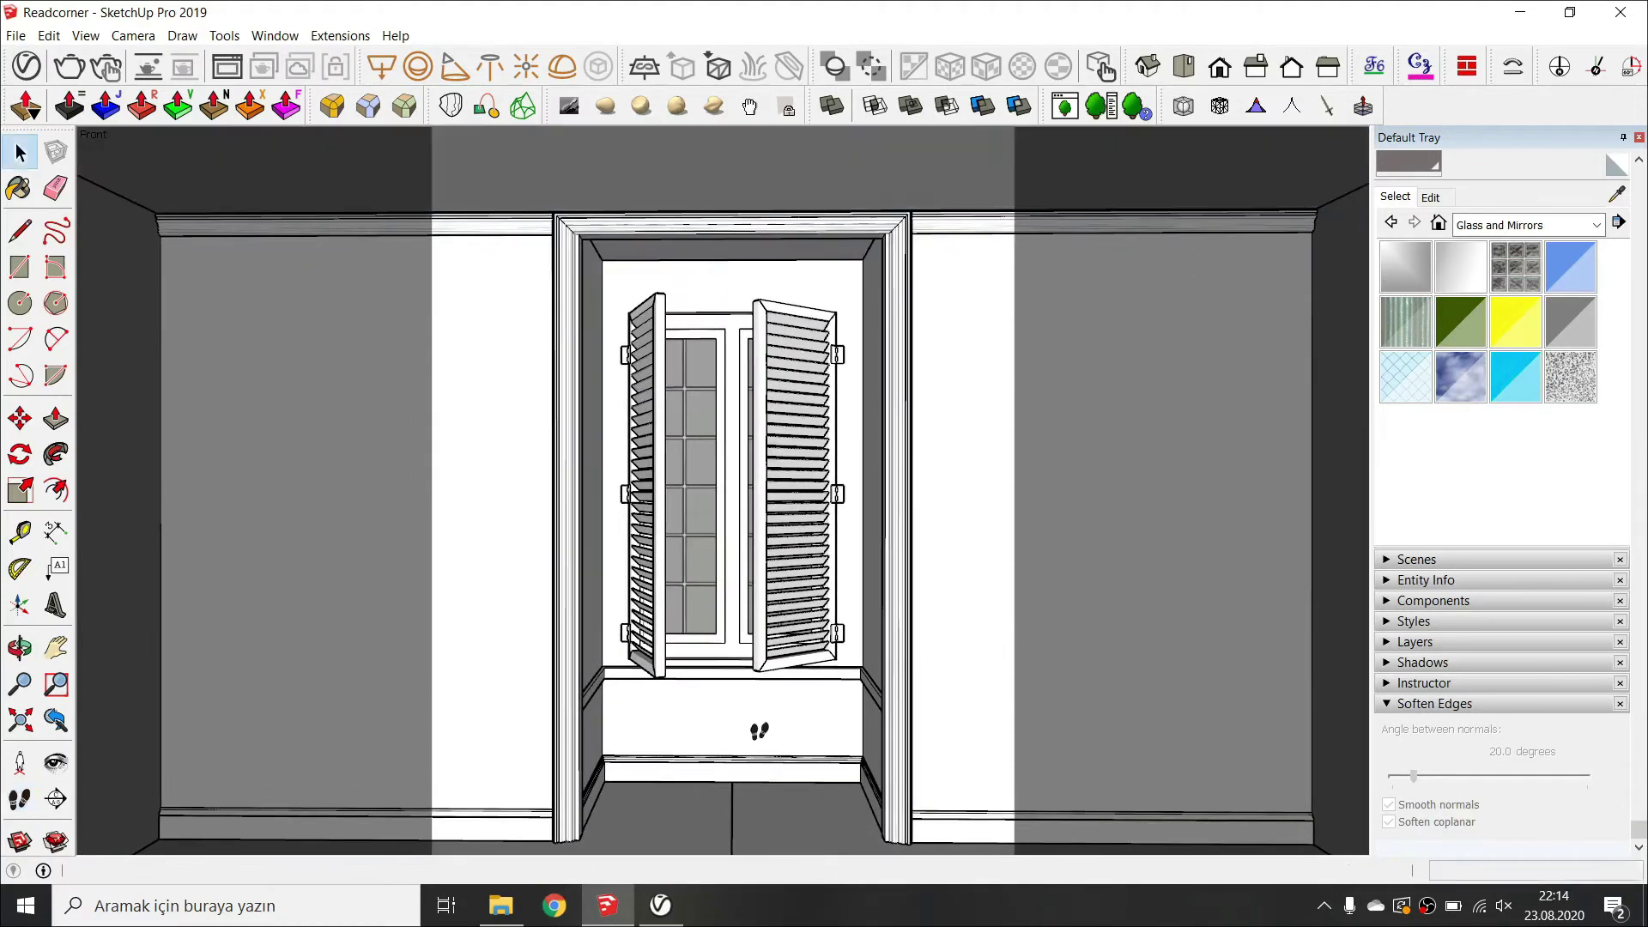
Save the current camera view of the alcove as a new scene.
scroll(1472, 146, up, 3)
click(1434, 158)
click(1435, 181)
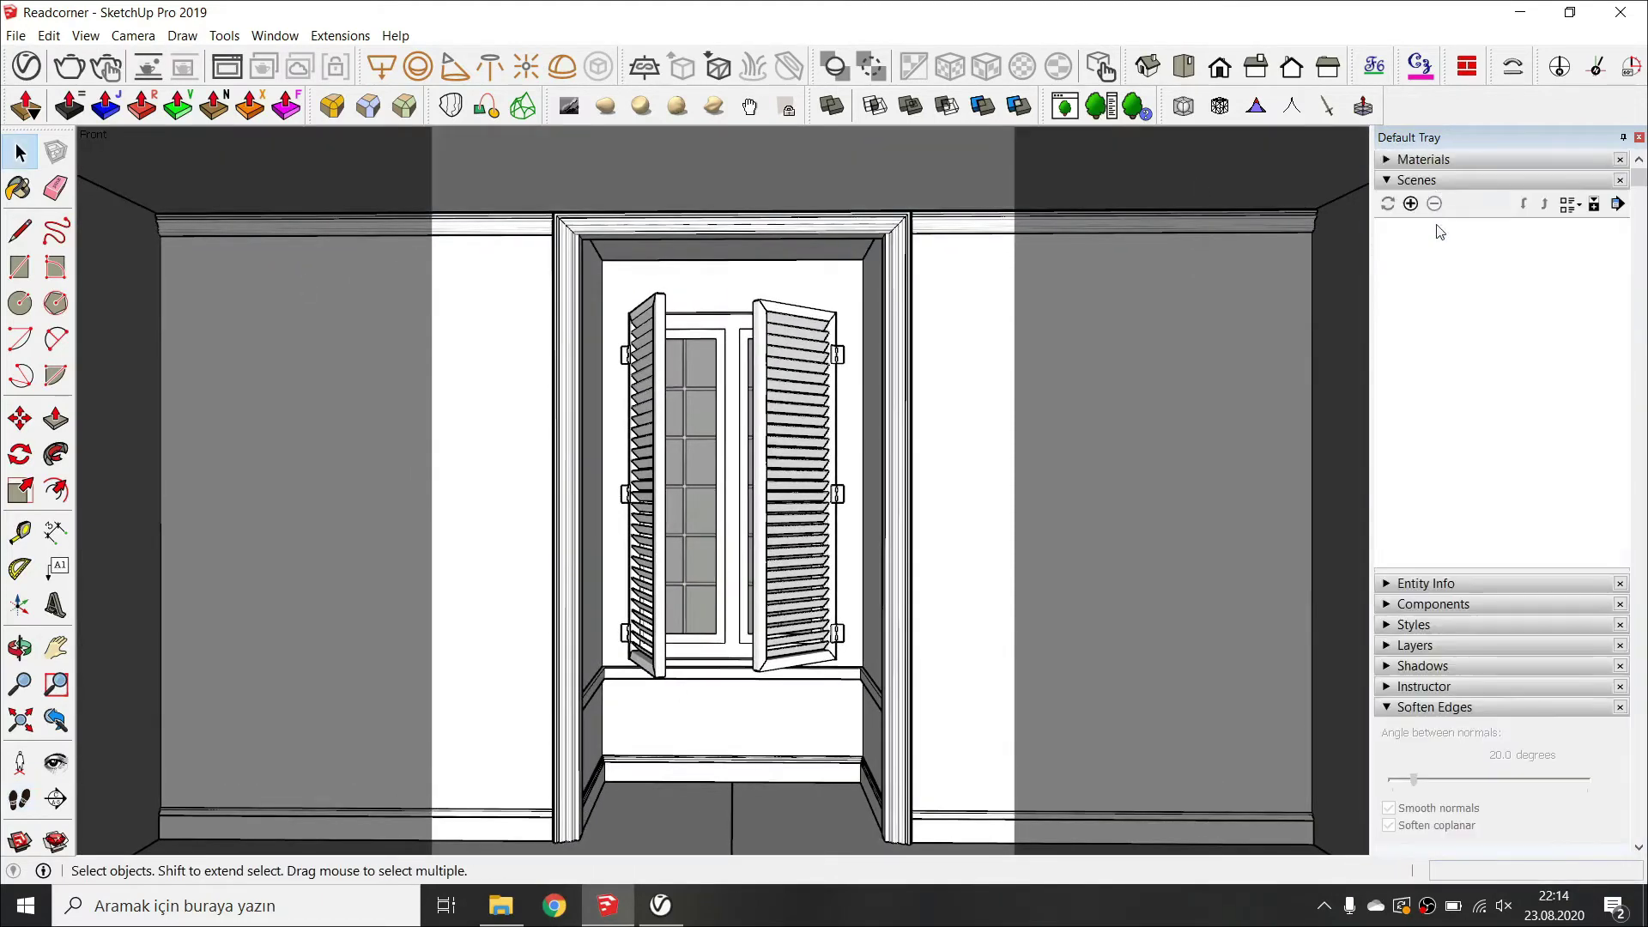
click(1410, 204)
Add the plain Glass material from the V-Ray library's Glass category to the scene materials.
click(26, 66)
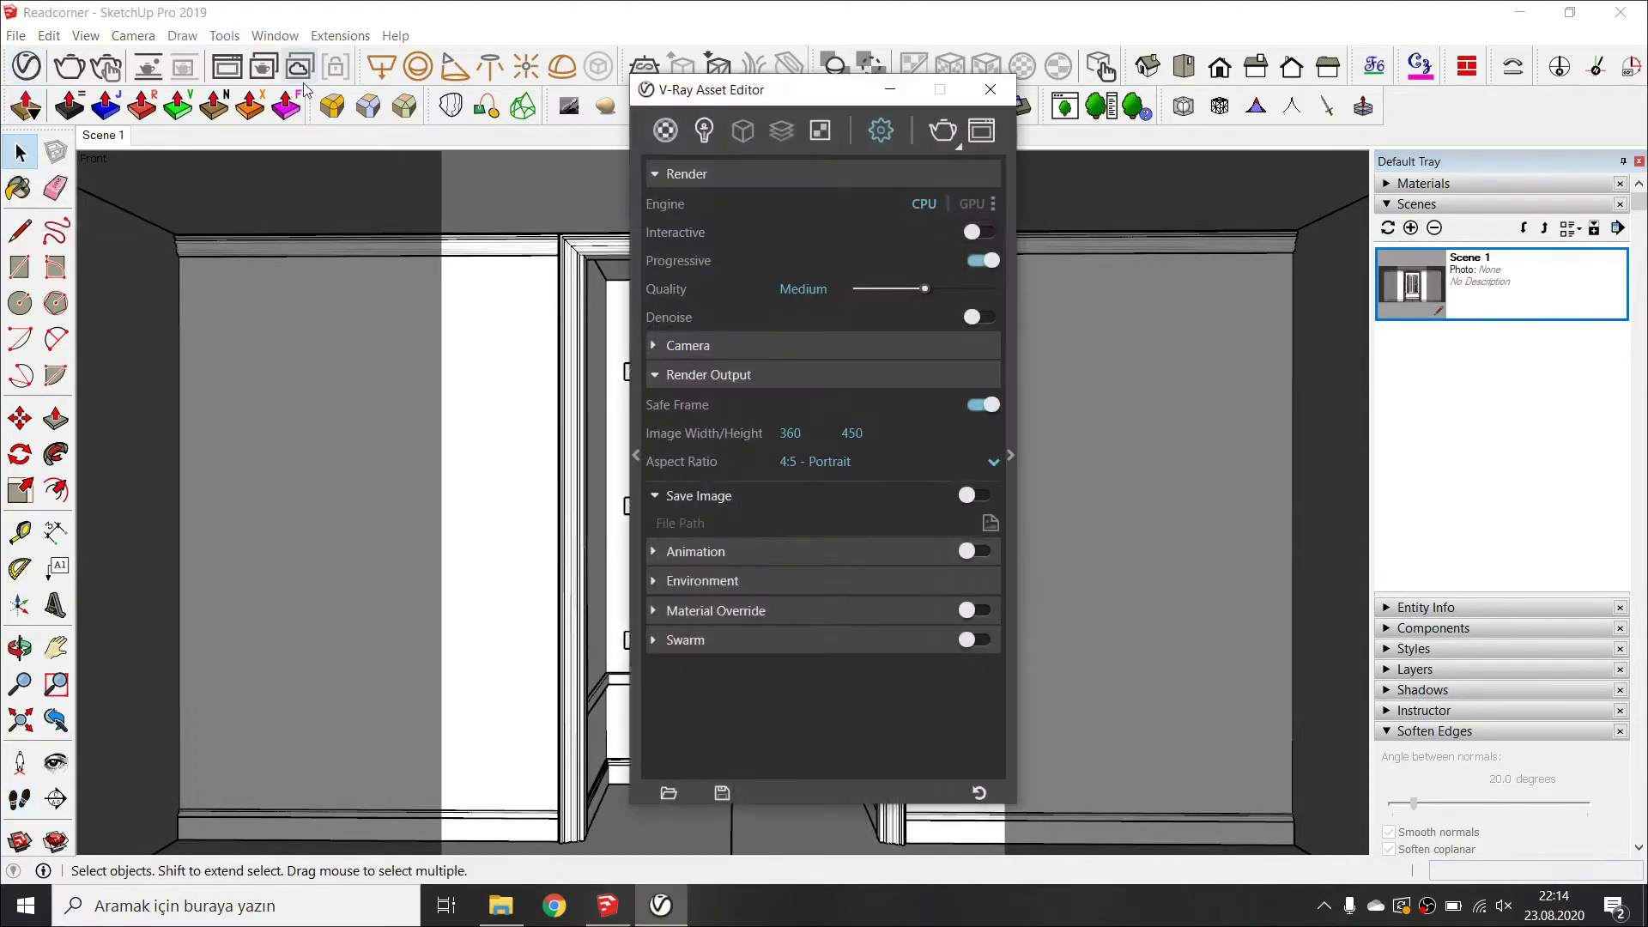
click(663, 129)
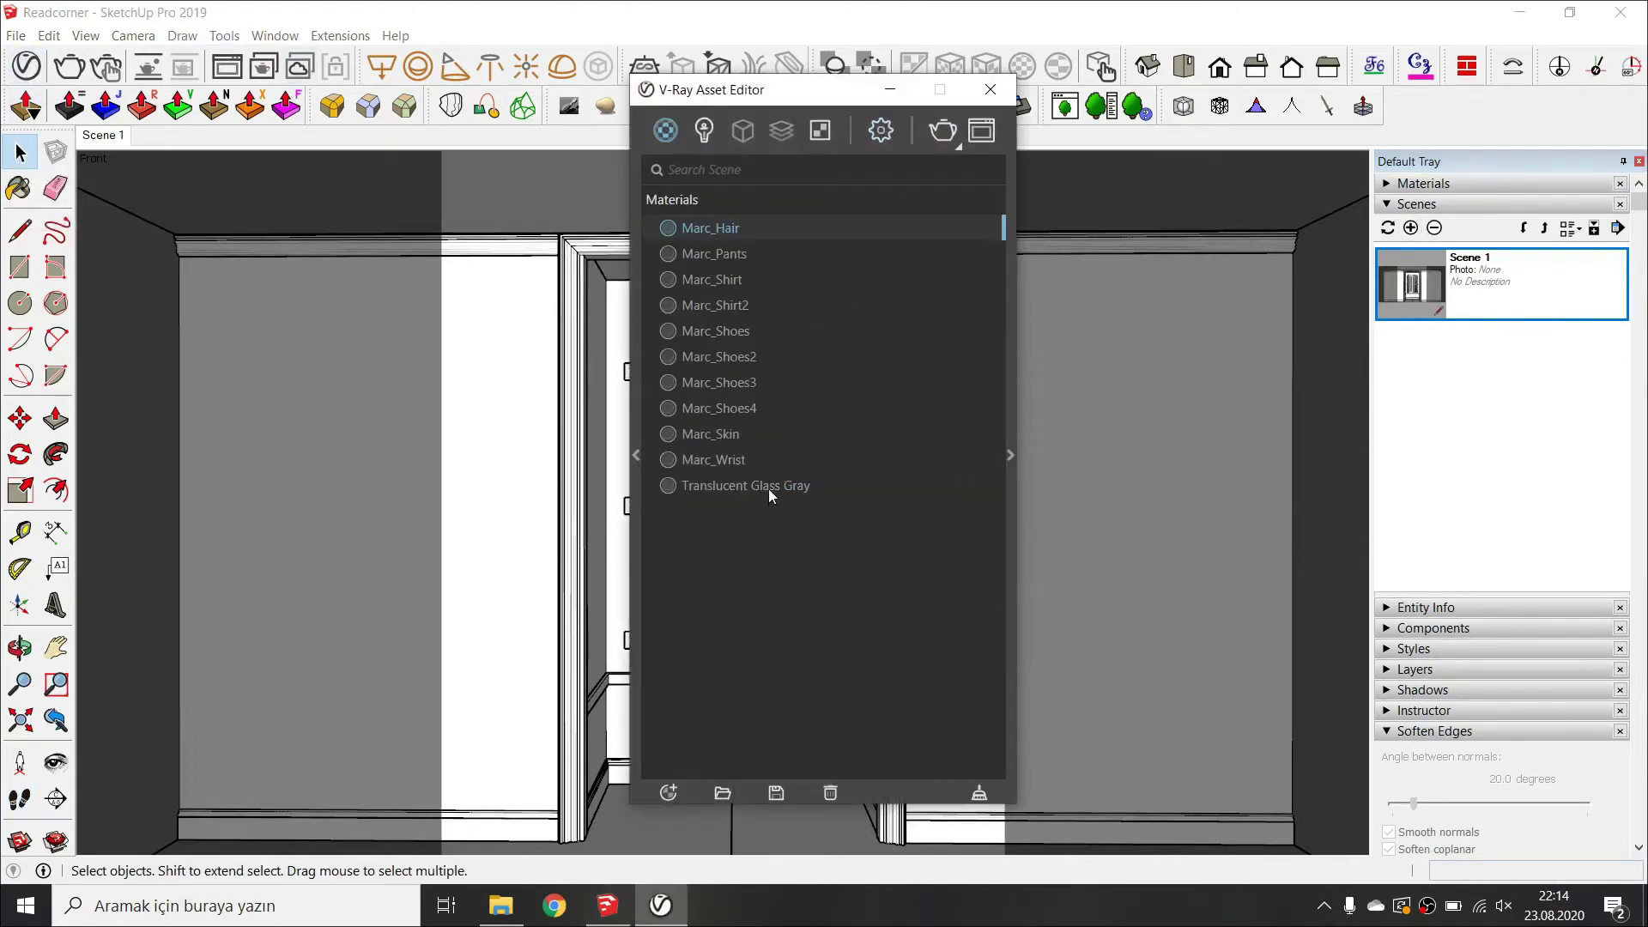
click(773, 485)
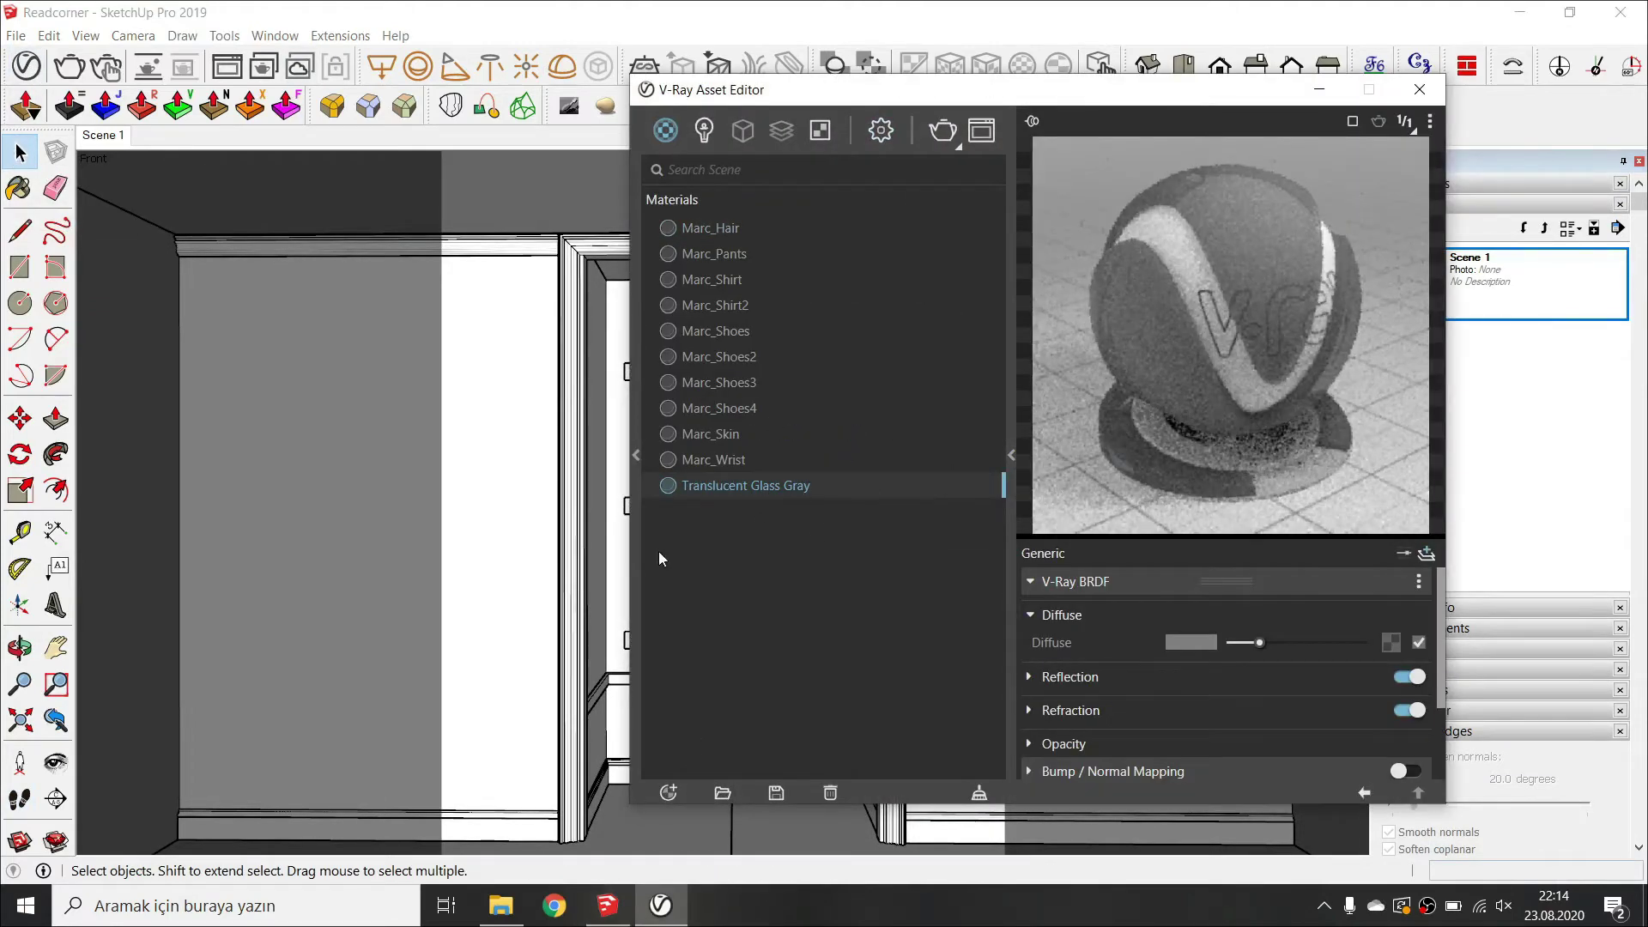
click(636, 481)
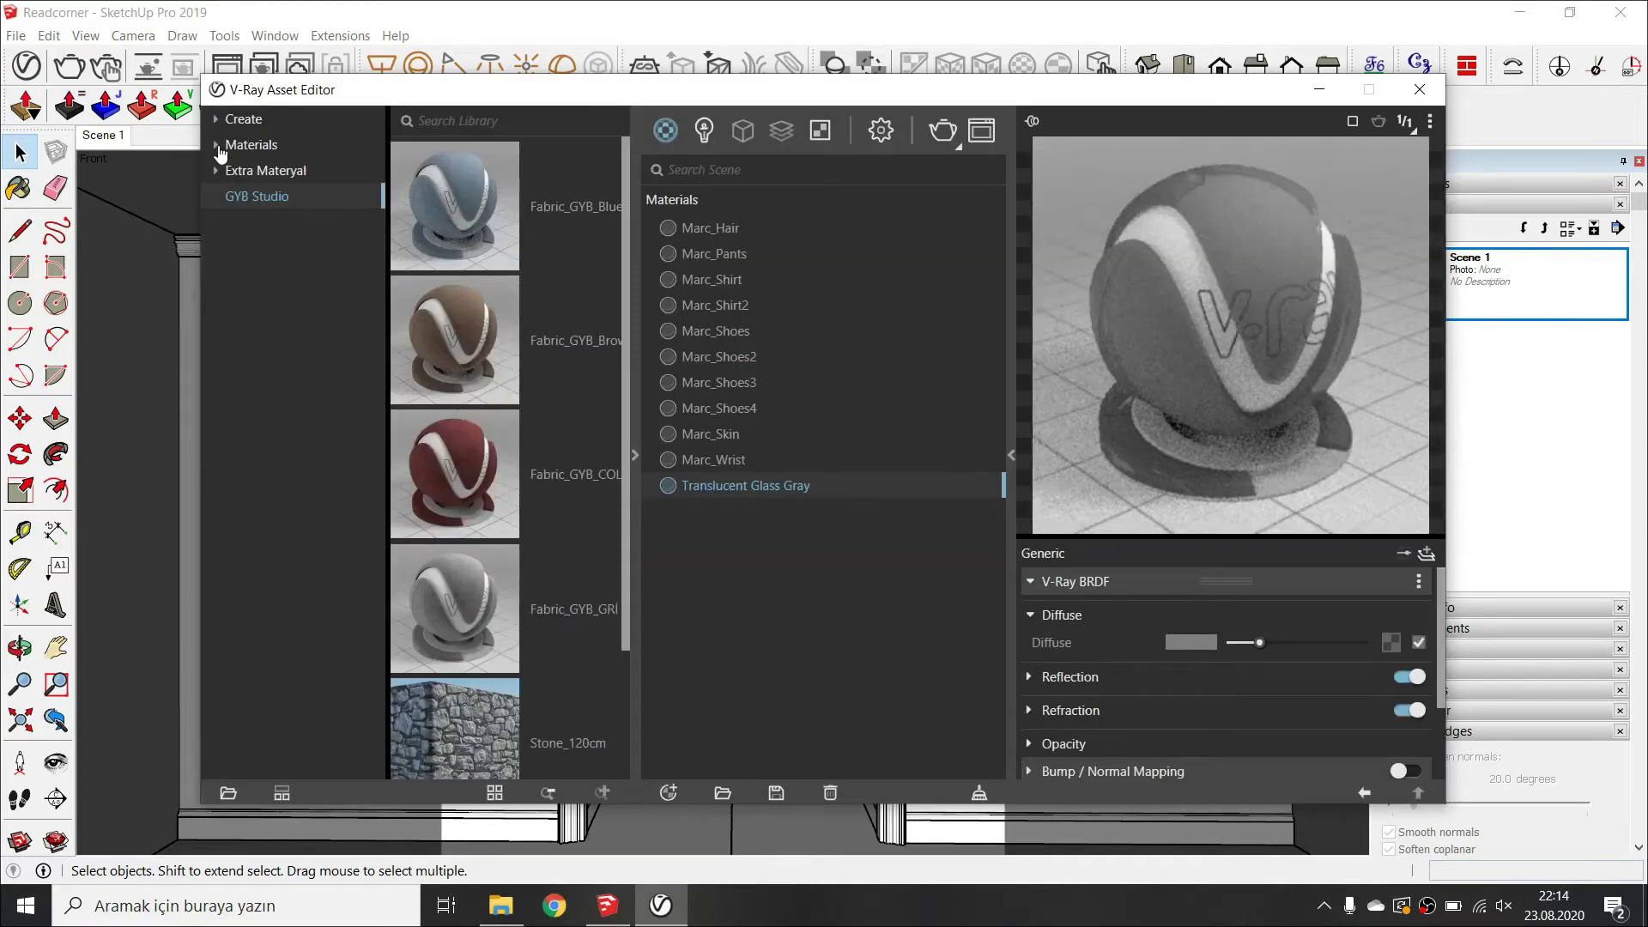
click(219, 147)
click(264, 371)
scroll(539, 395, down, 1)
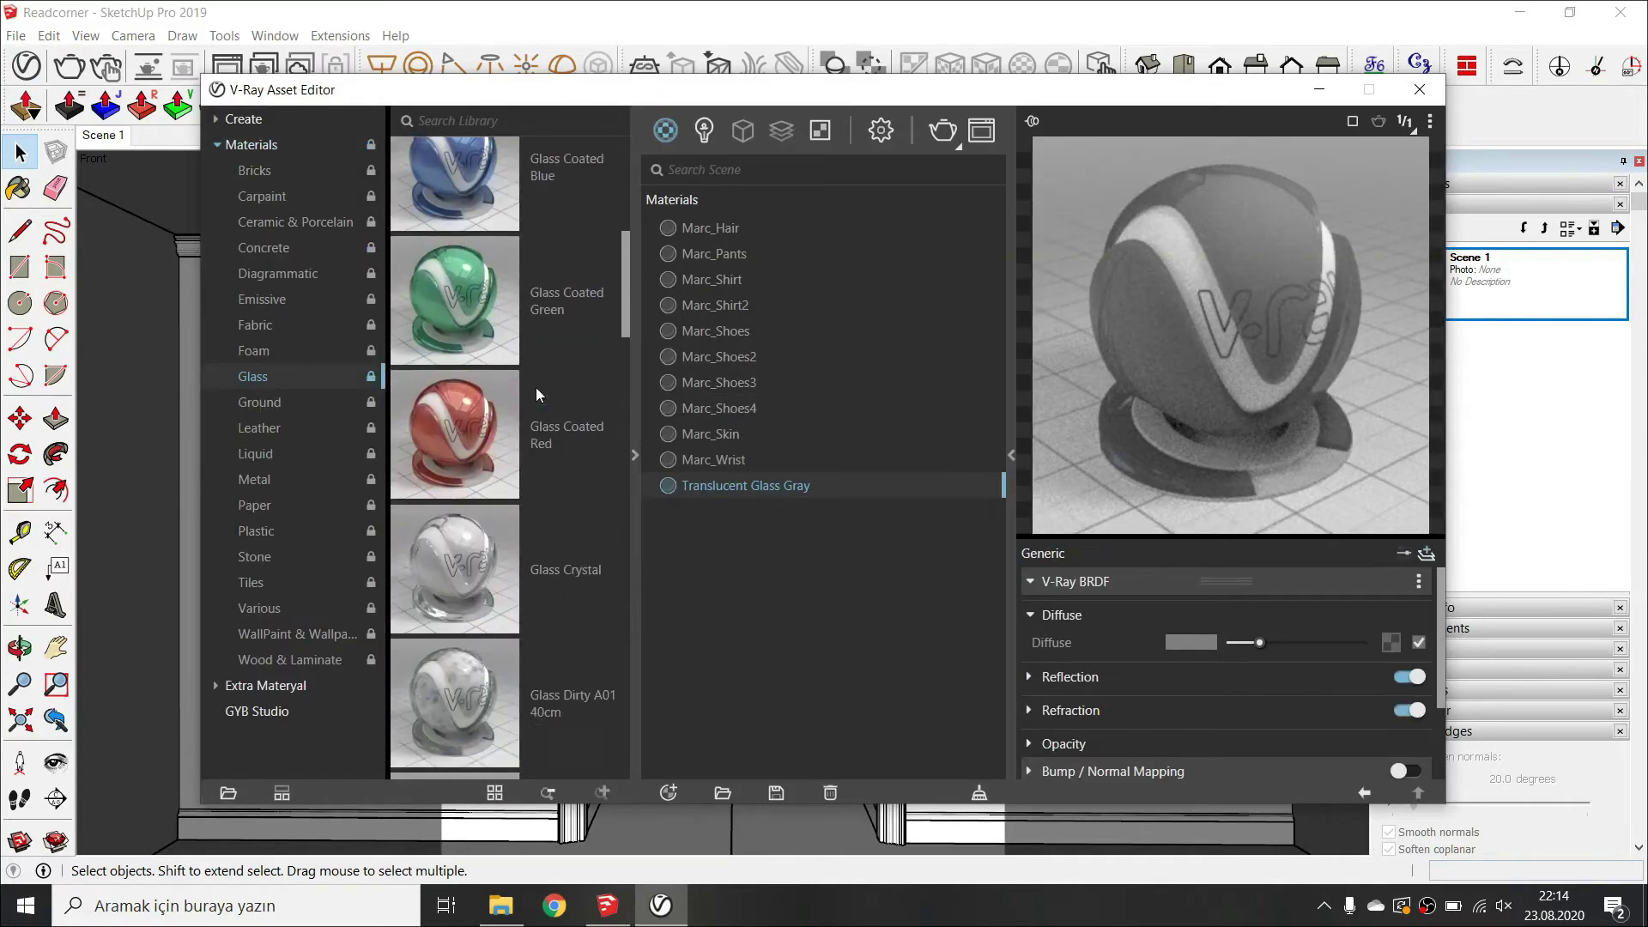
scroll(539, 395, down, 10)
scroll(538, 393, down, 1)
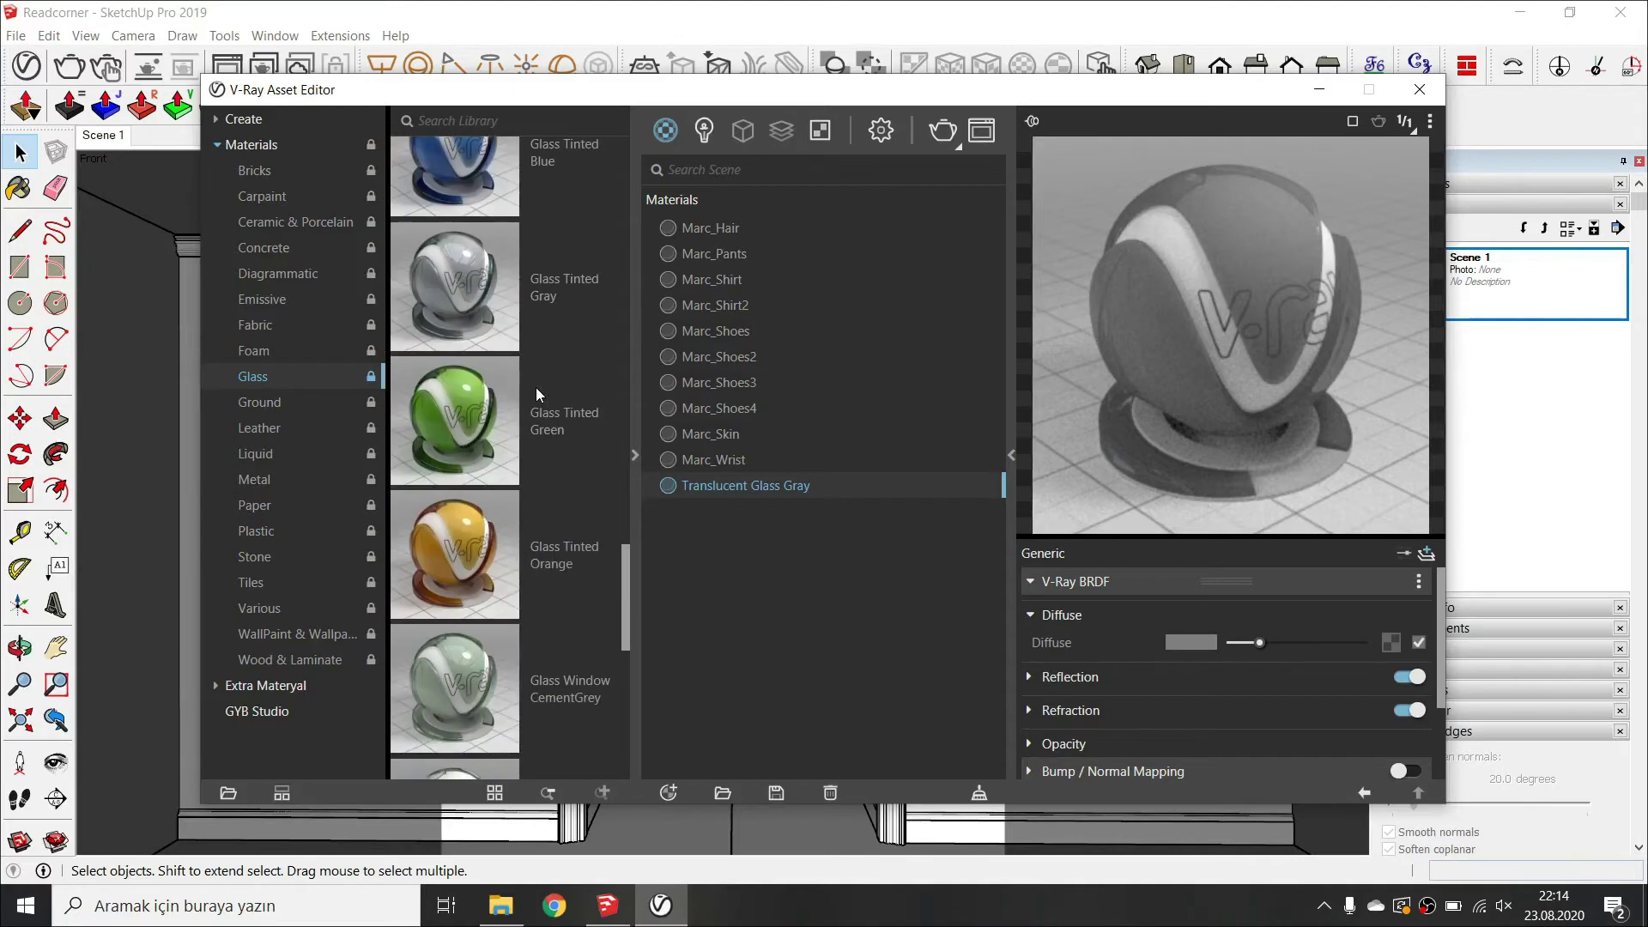
scroll(538, 394, down, 3)
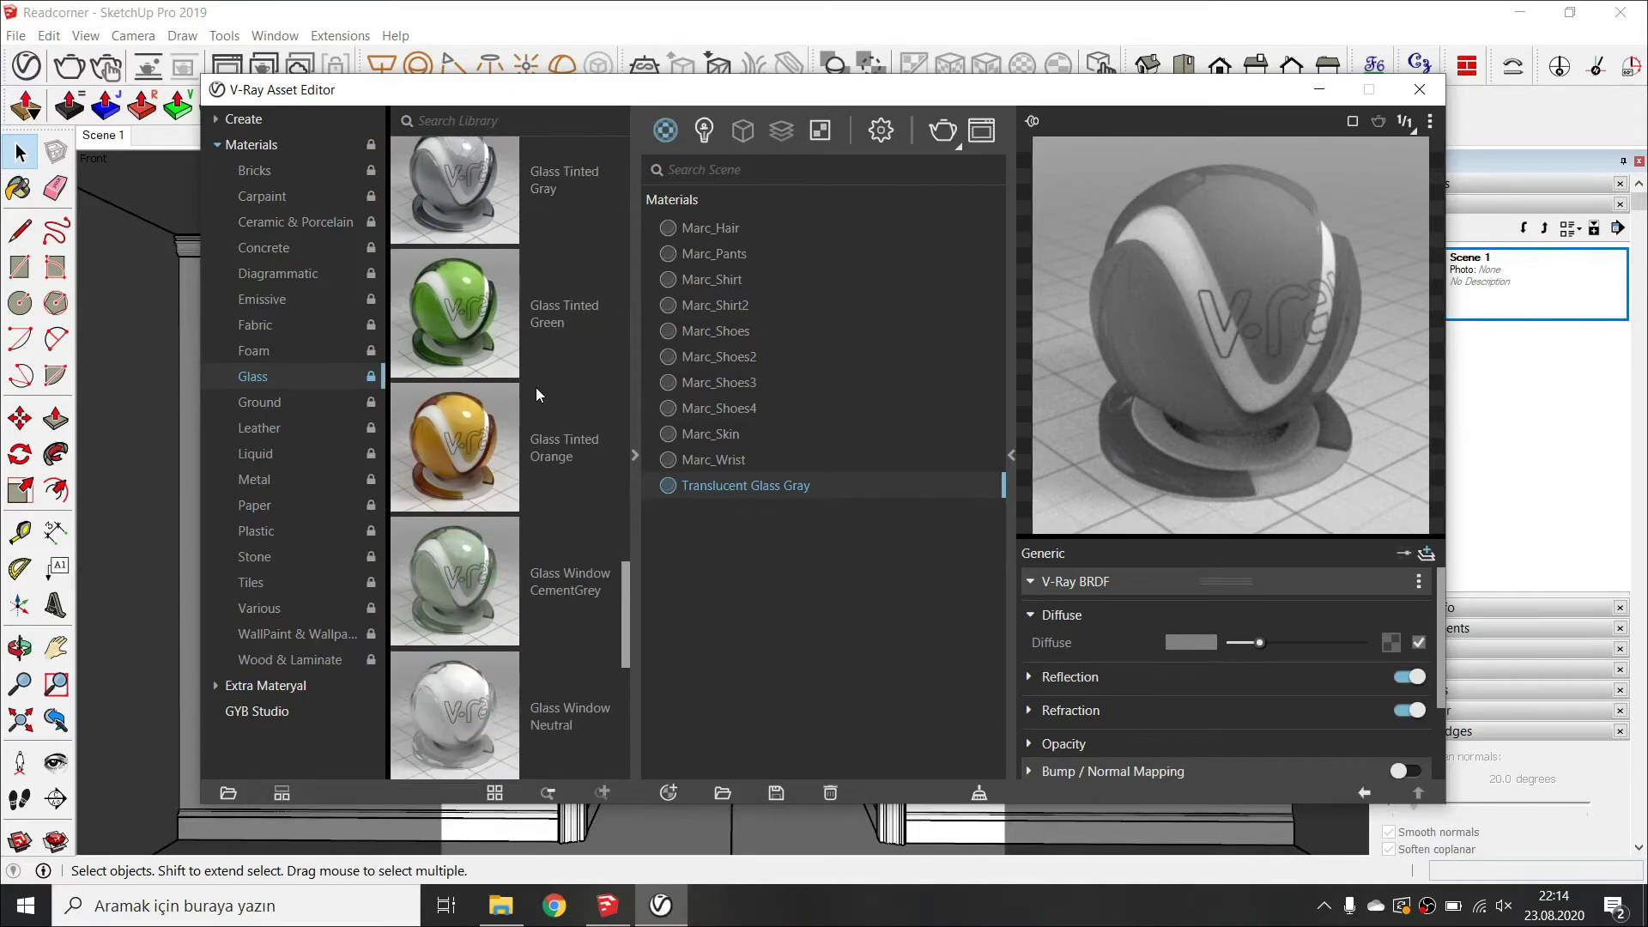
scroll(567, 648, down, 6)
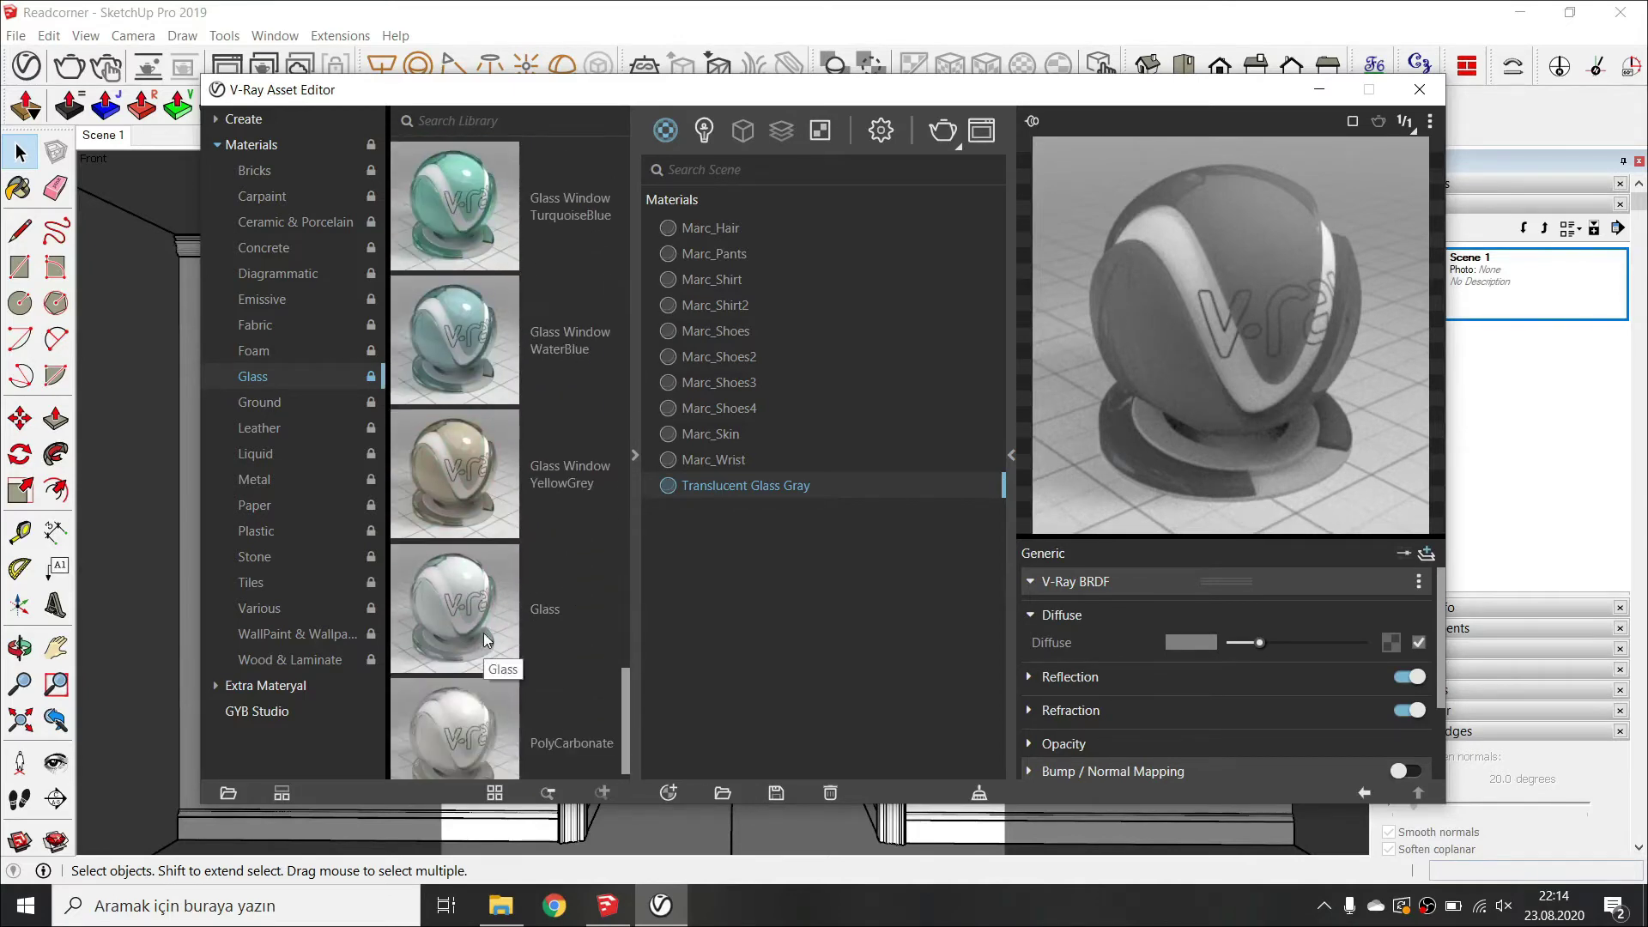
drag(567, 648, 791, 626)
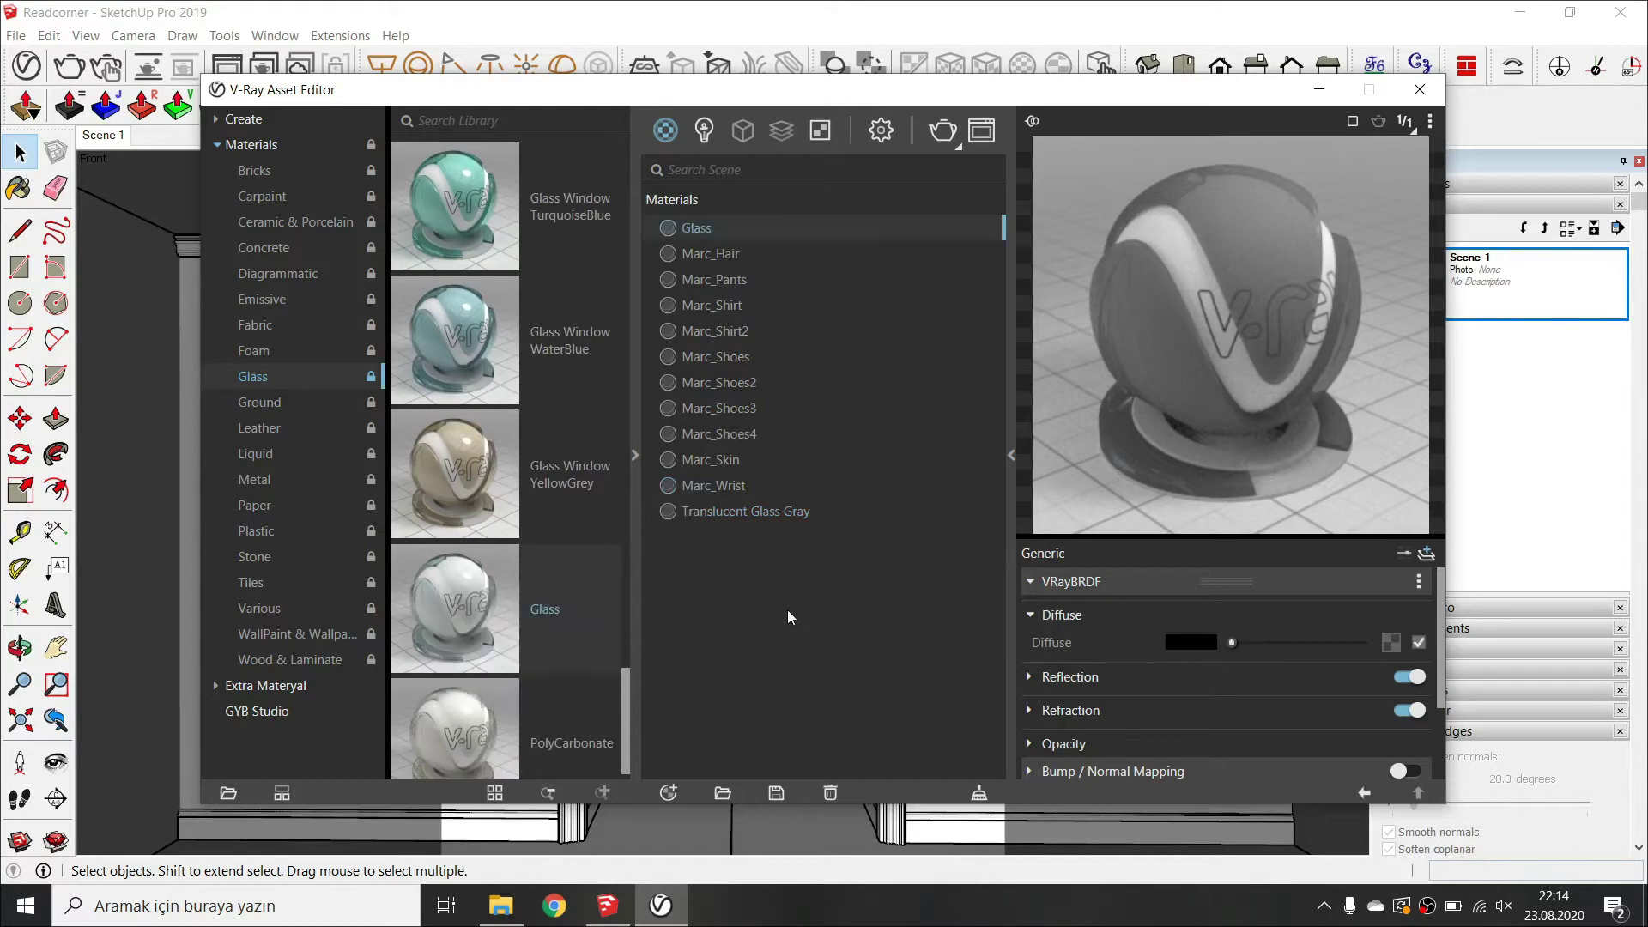
Select all objects using Translucent Glass Gray and apply the V-Ray Glass material to them.
right_click(760, 512)
click(779, 526)
right_click(684, 227)
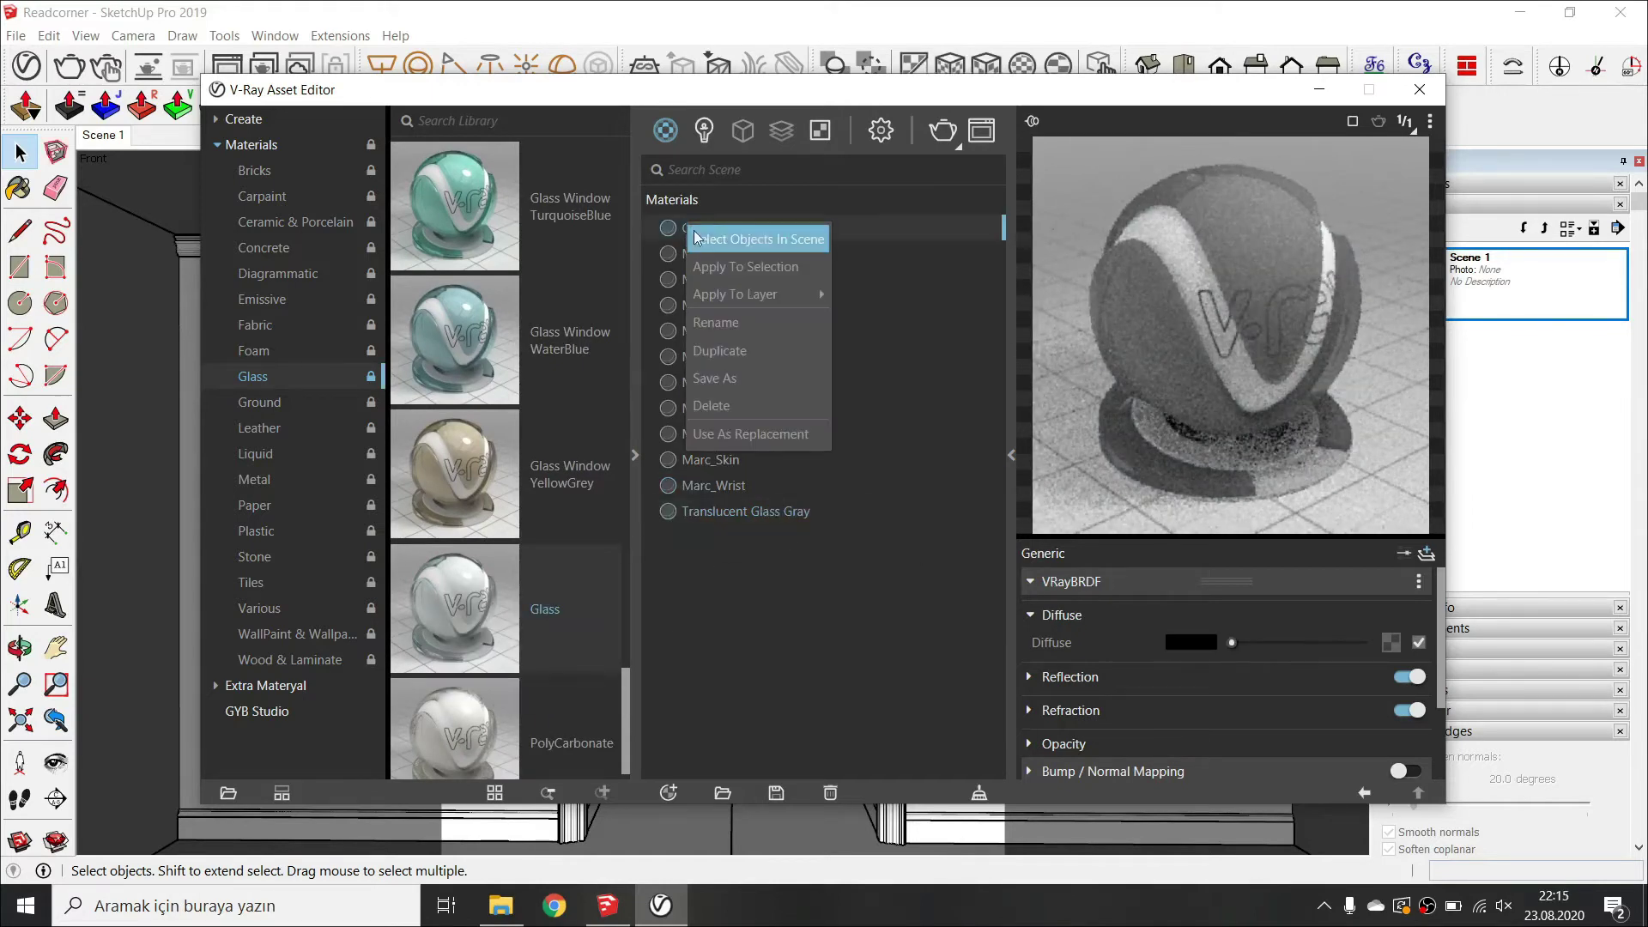
click(728, 267)
Brighten the Glass material's reflection colour slightly.
click(1070, 677)
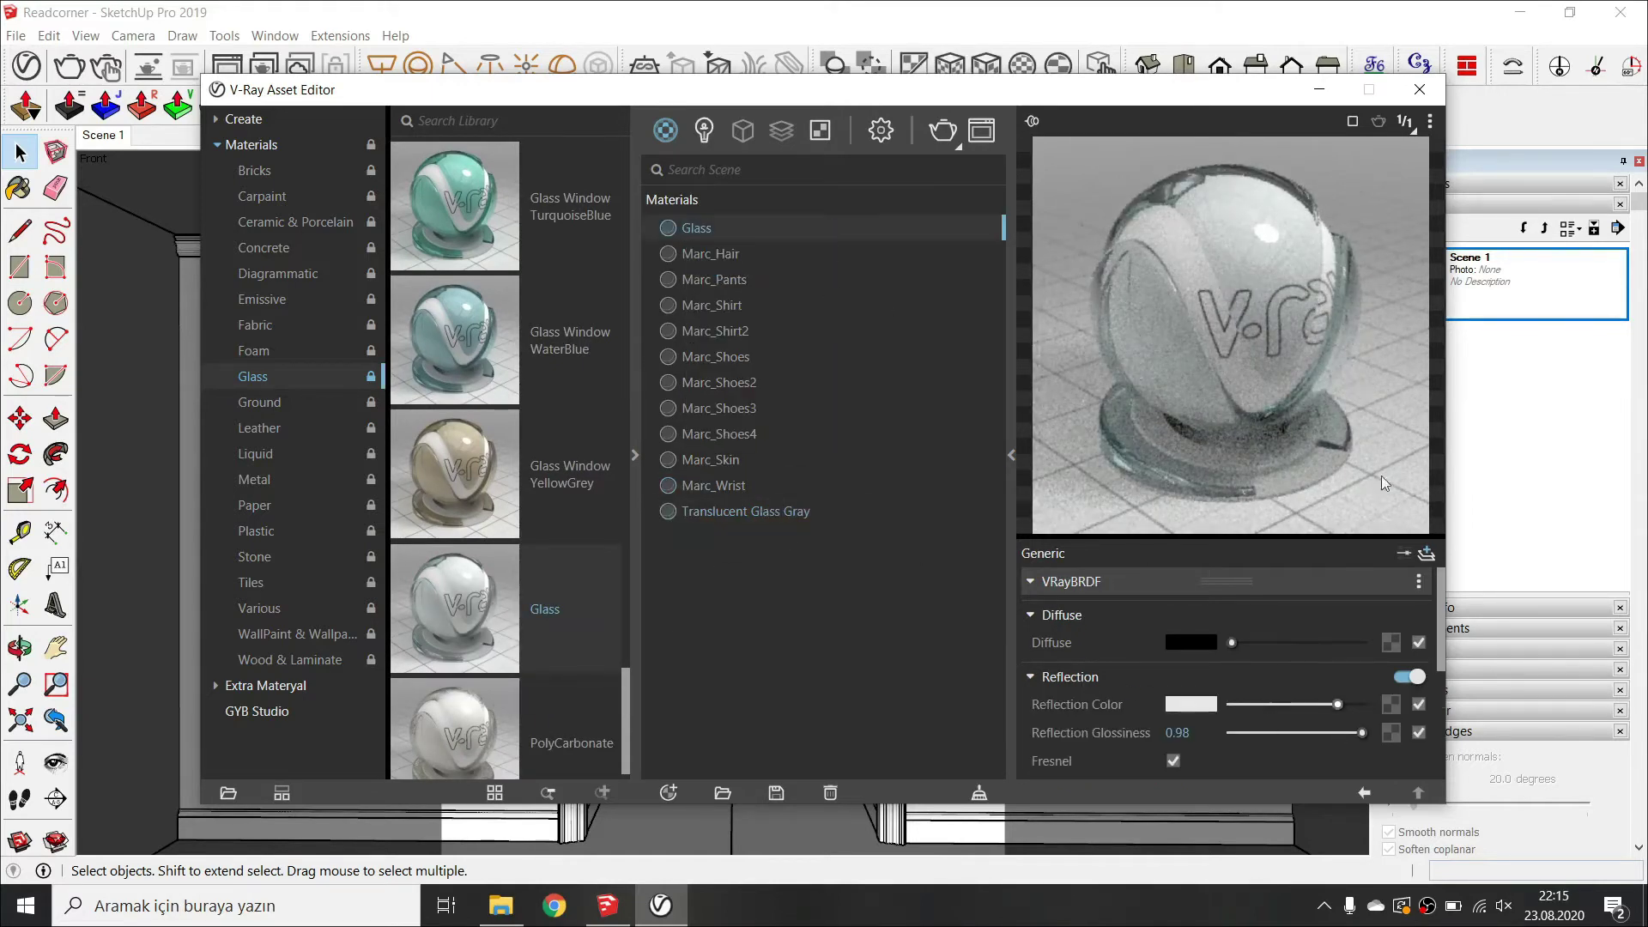
drag(1343, 707, 1349, 707)
click(1319, 89)
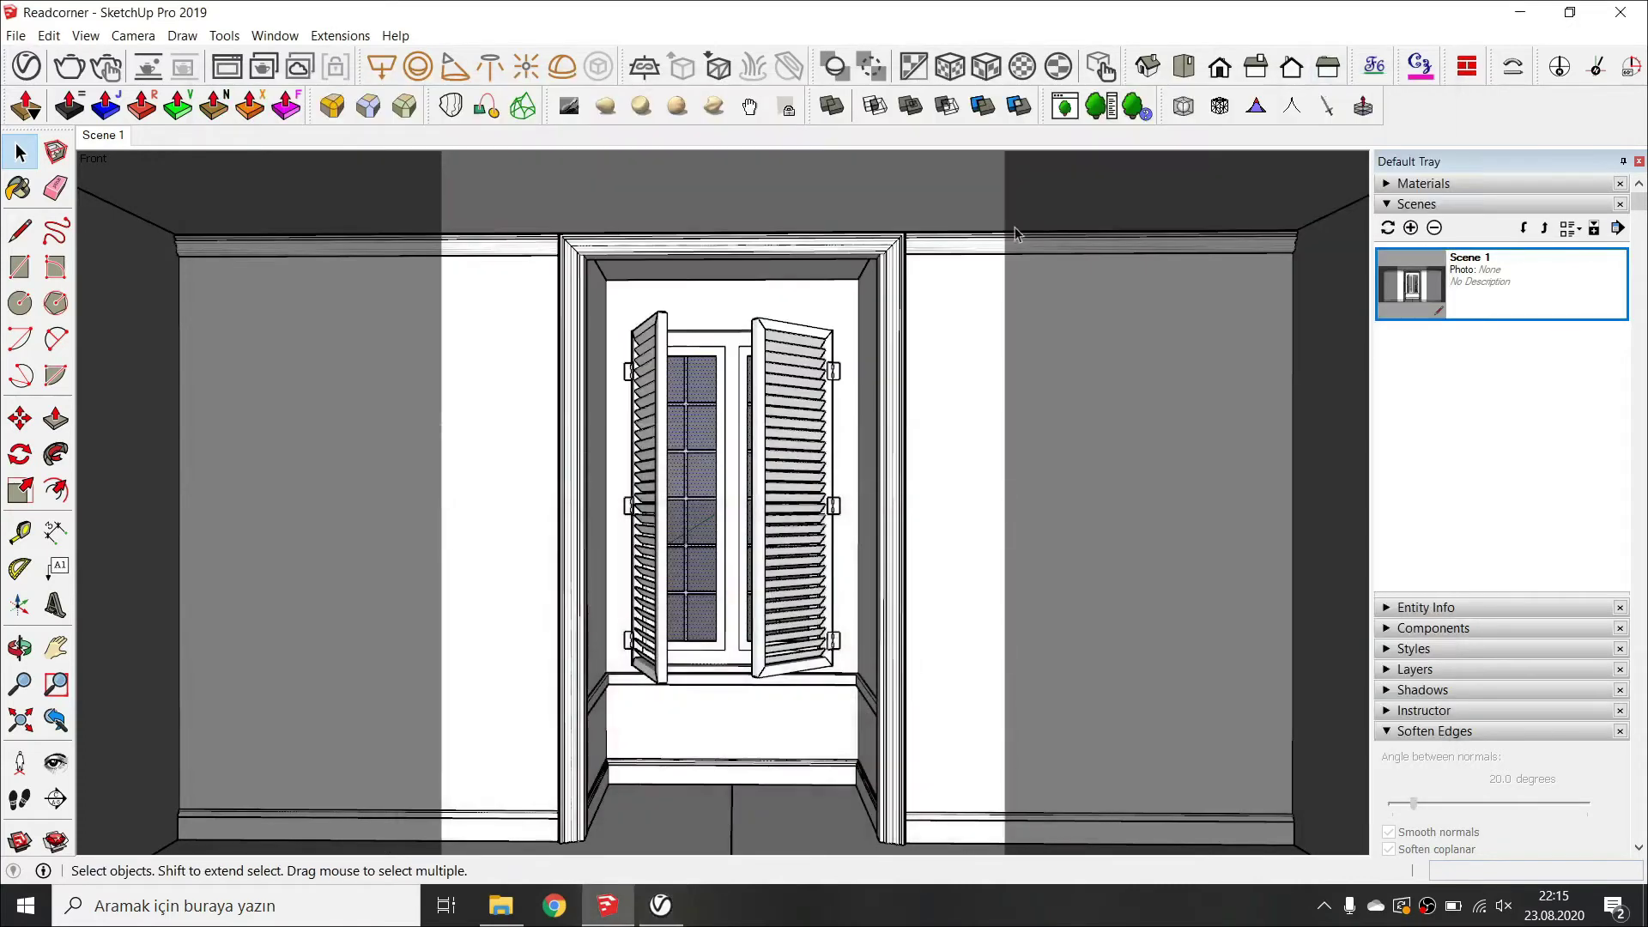
Turn on shadows and set the sun's time to 07:19 and its date to 04/29.
click(1477, 204)
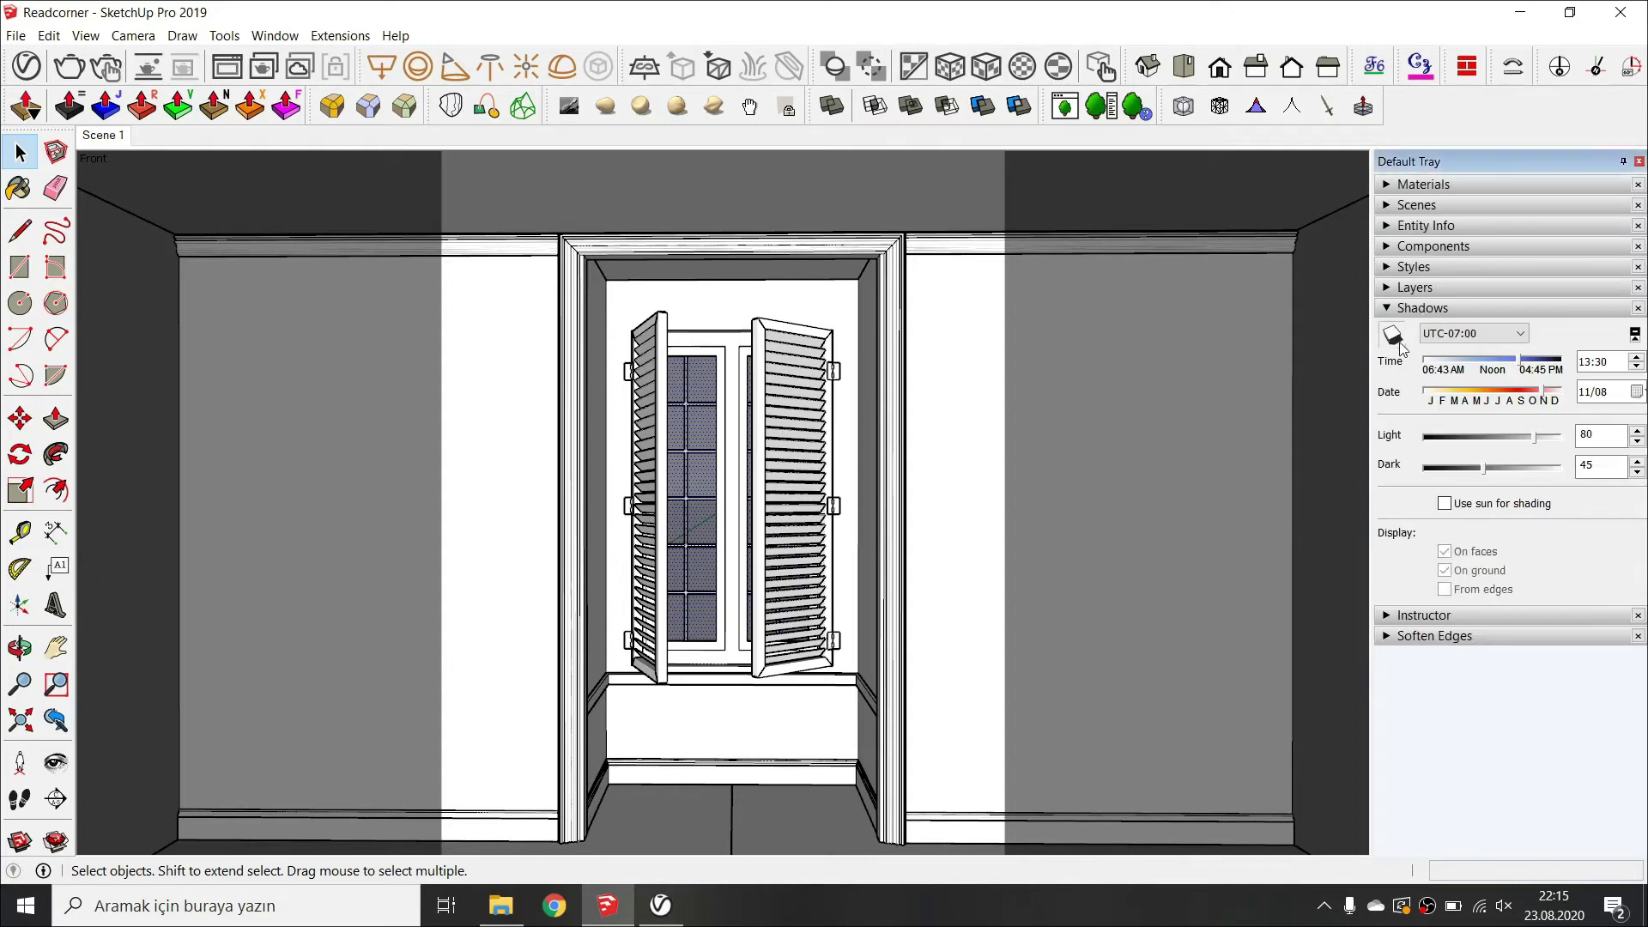
click(1396, 338)
mouse_move(1515, 360)
mouse_down()
mouse_move(1443, 365)
mouse_move(1456, 400)
mouse_move(1544, 405)
mouse_up()
click(1478, 396)
middle_drag(777, 440, 662, 435)
scroll(662, 434, down, 4)
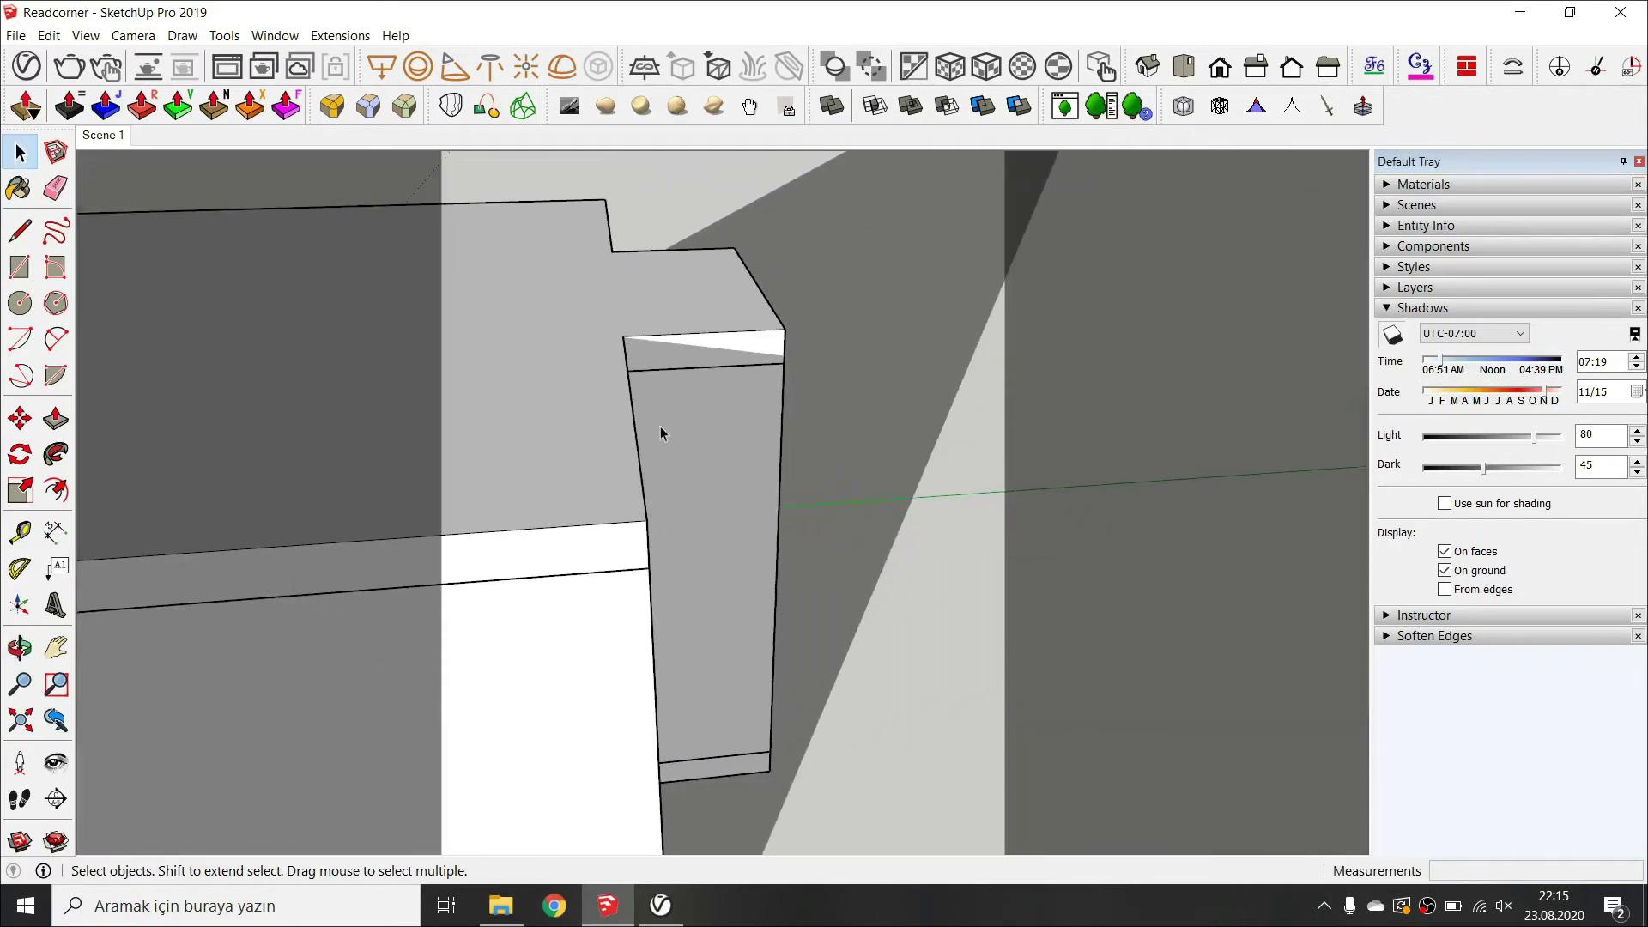
drag(1545, 392, 1477, 397)
Set the shadow time to 16:31 and the date to 08/14, judging the sunlight from outside the alcove window.
middle_drag(772, 532, 1115, 515)
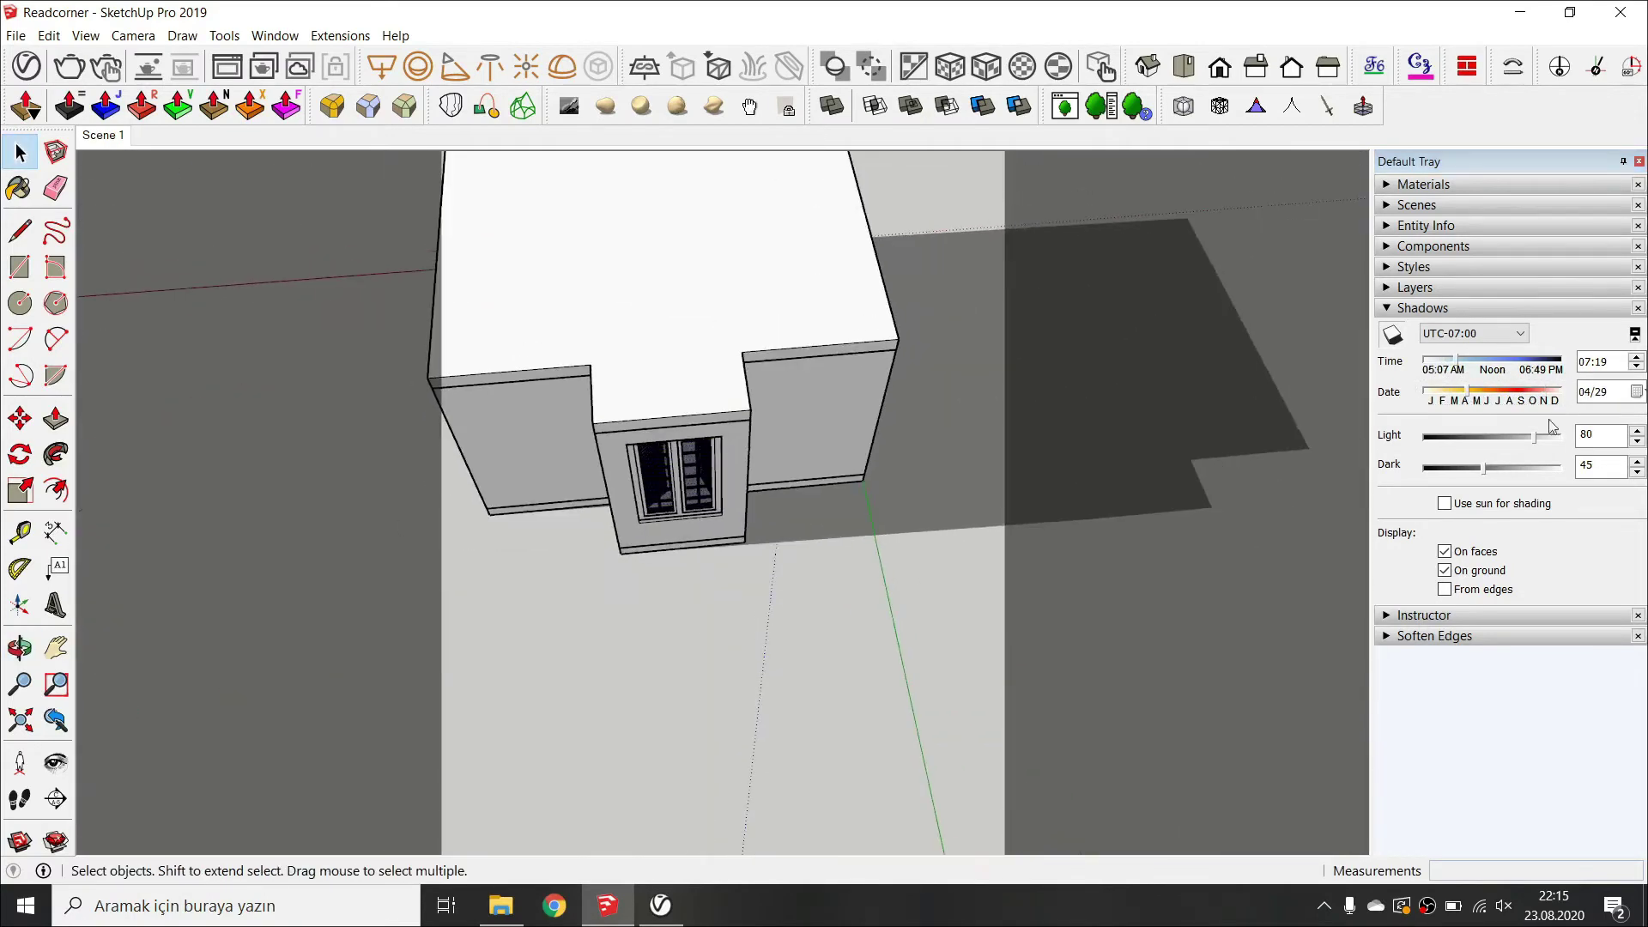
click(1482, 401)
drag(1483, 402, 1555, 364)
click(1483, 402)
mouse_move(1483, 403)
mouse_down()
mouse_move(1463, 403)
mouse_move(1531, 408)
mouse_move(1512, 417)
mouse_up()
drag(1555, 361, 1538, 390)
scroll(805, 589, down, 3)
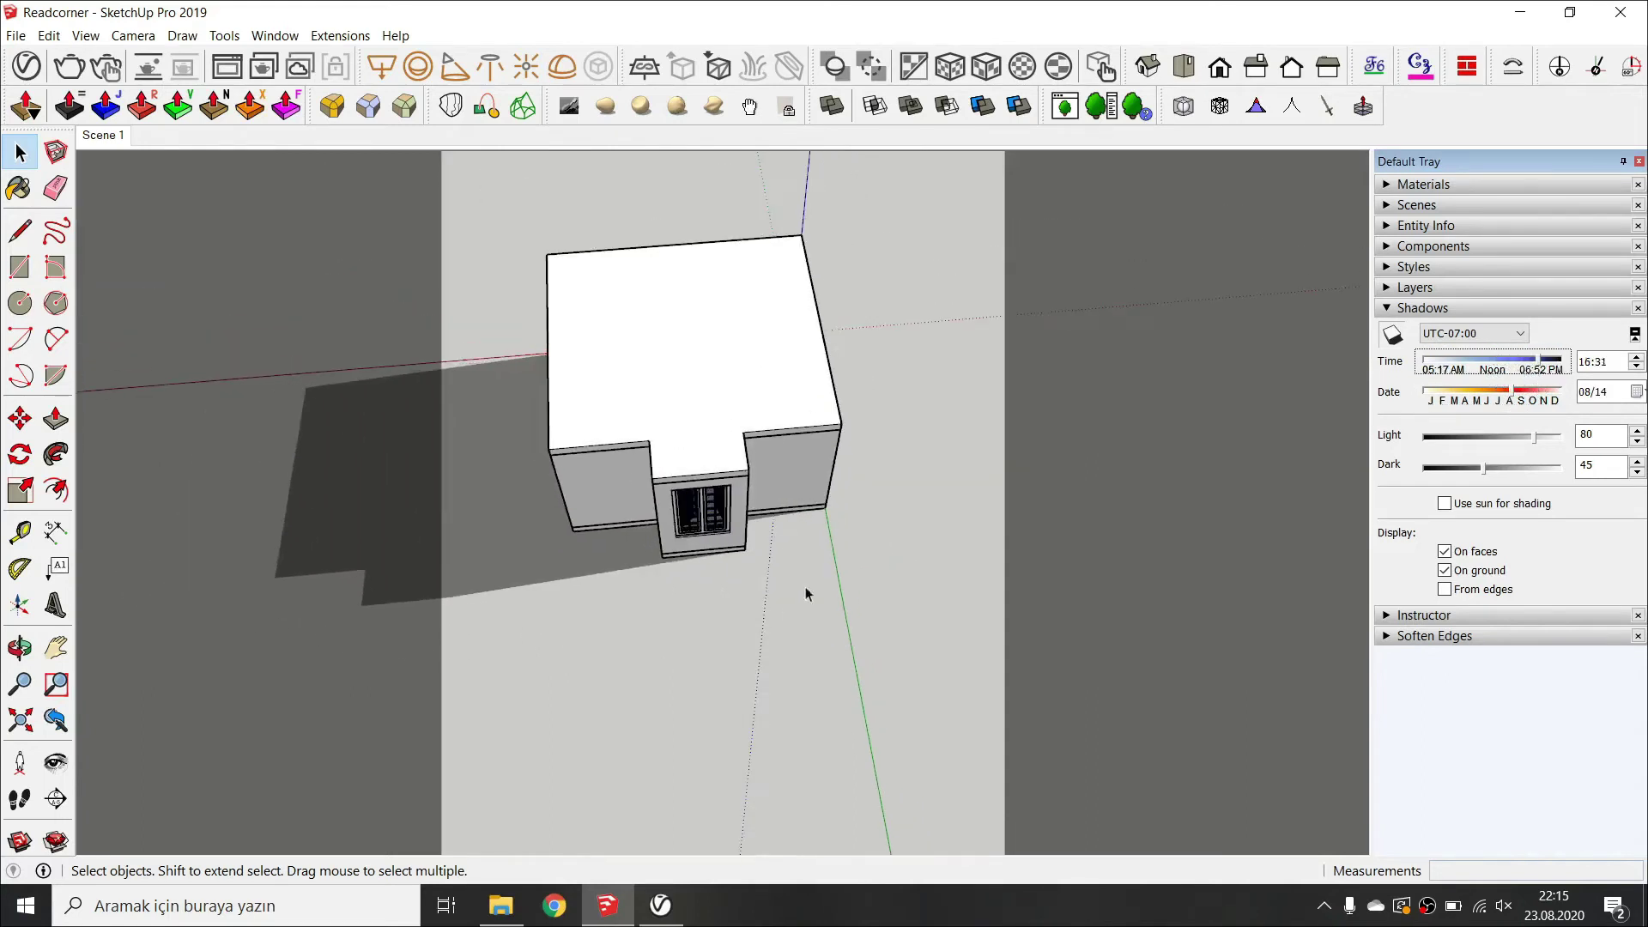
key(ctrl+a)
key(q)
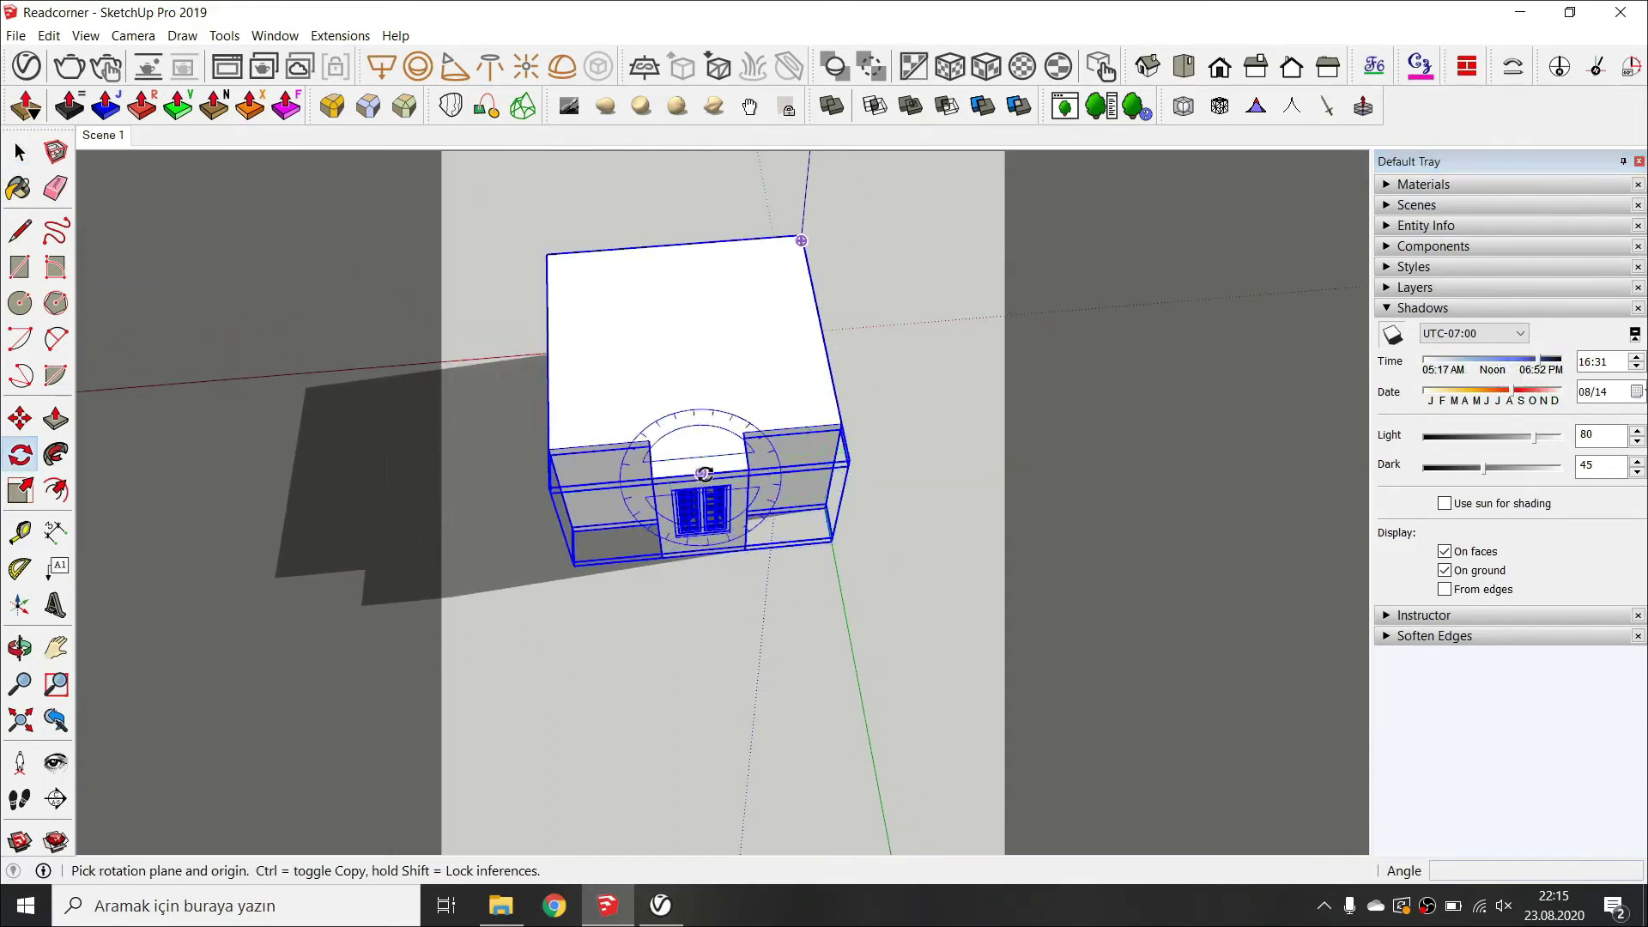
click(701, 473)
key(Escape)
key(space)
Delete the roof slab to expose the room's interior from above.
scroll(716, 427, up, 2)
click(716, 427)
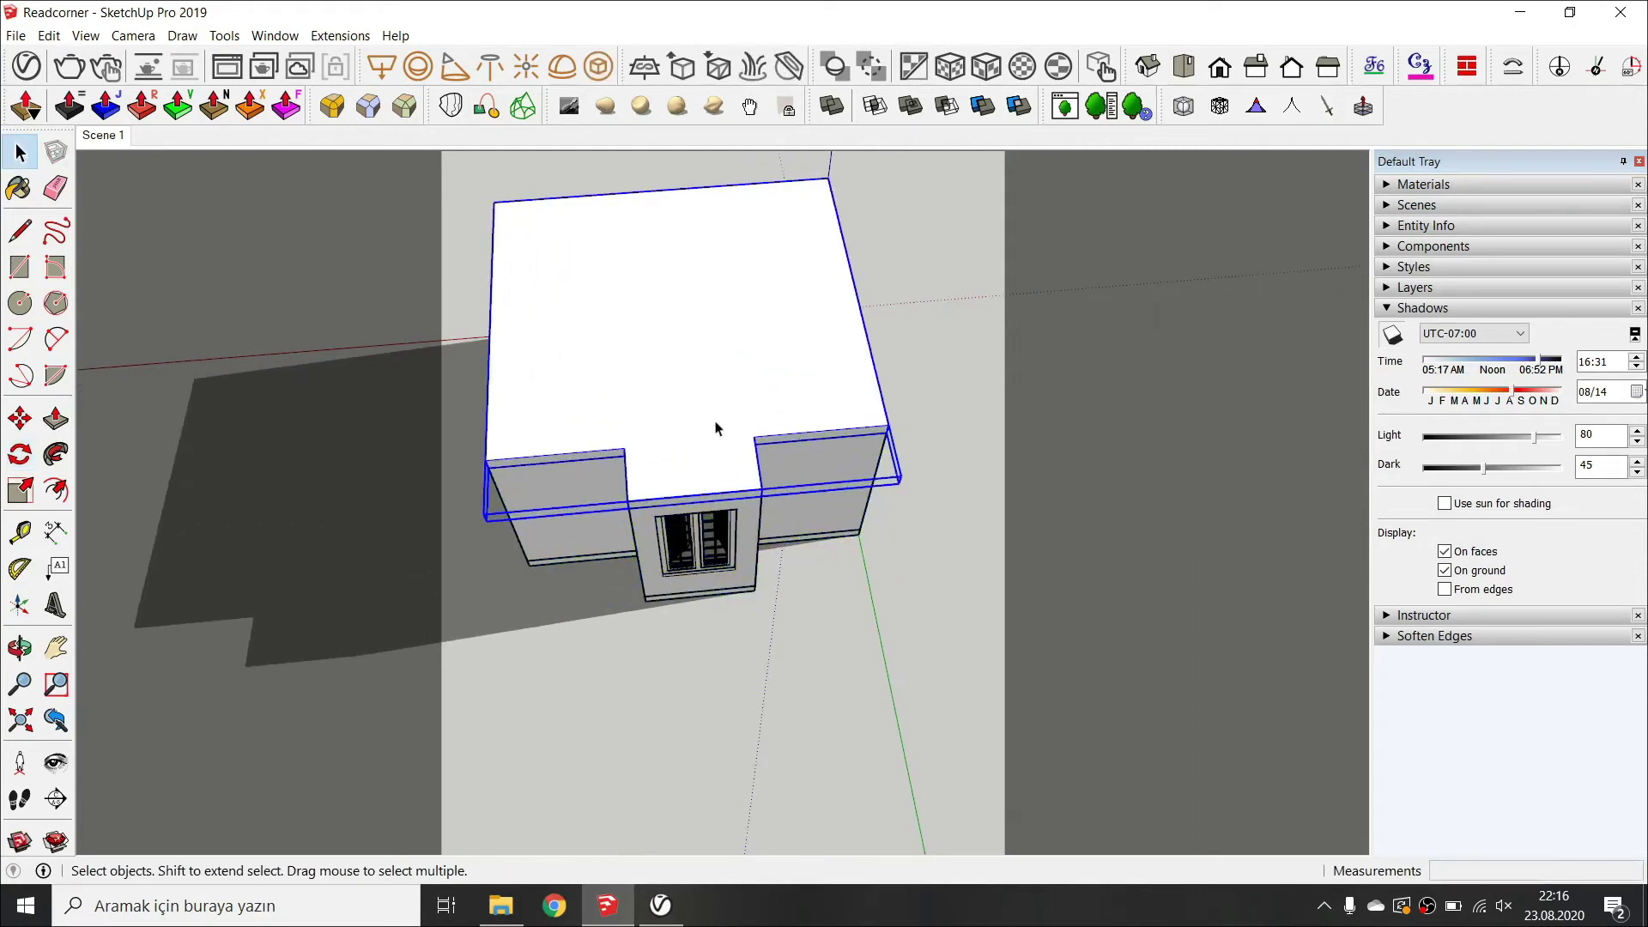
key(Delete)
Set the solar north direction from the alcove opening across the room, with shadow time 15:58 and date 06/02.
click(1596, 66)
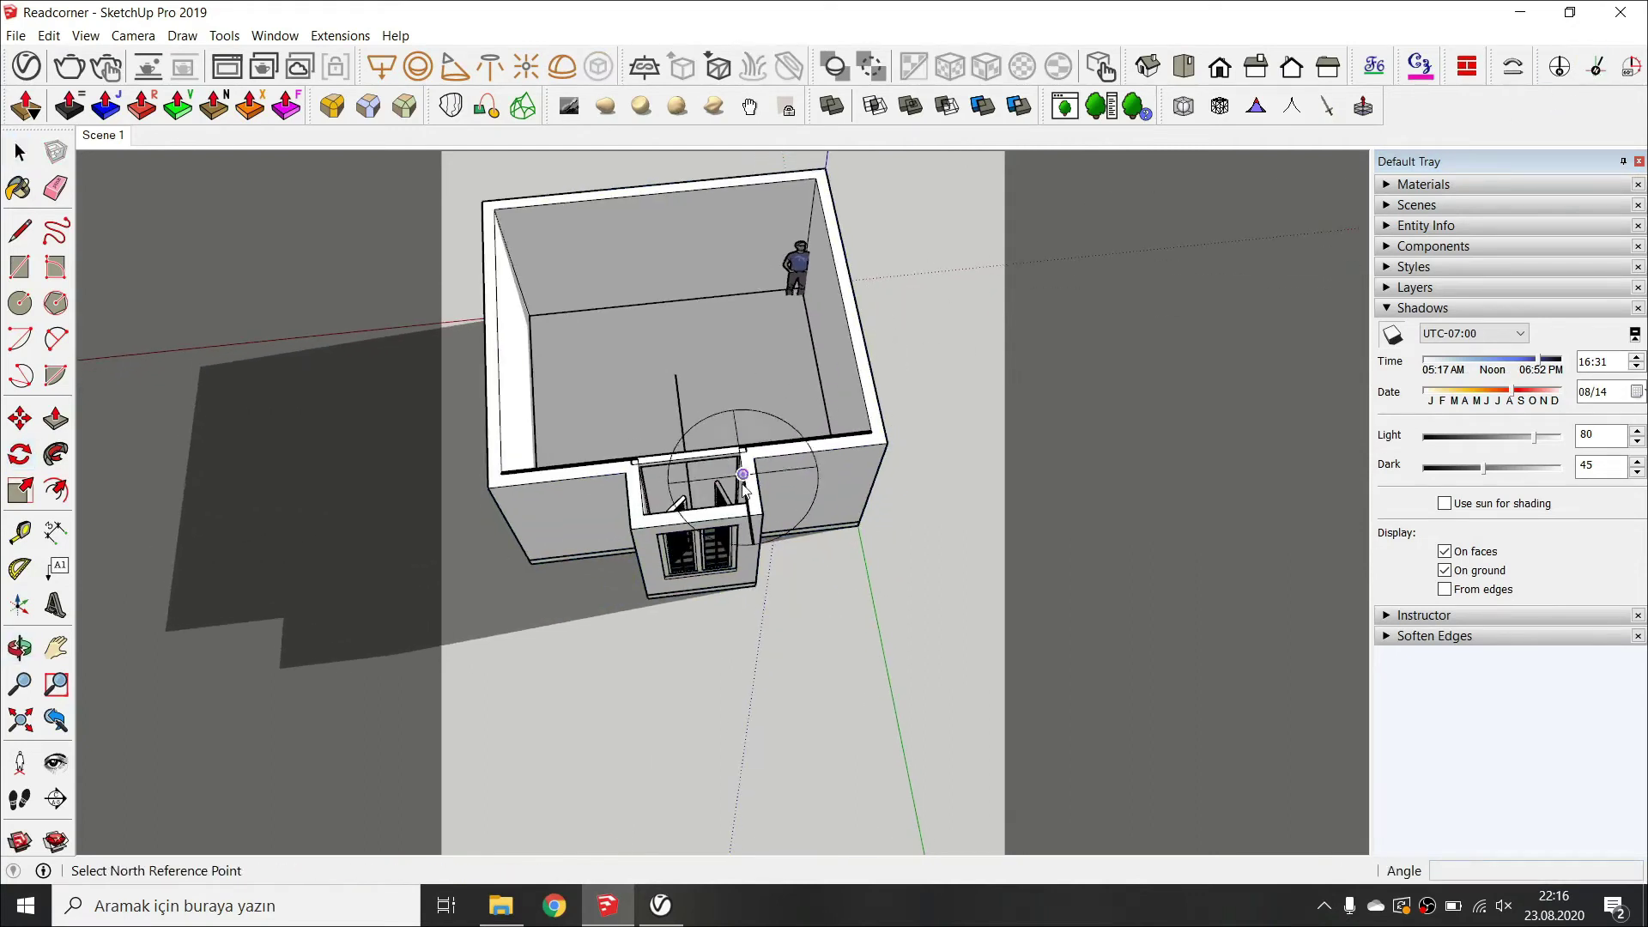
click(723, 442)
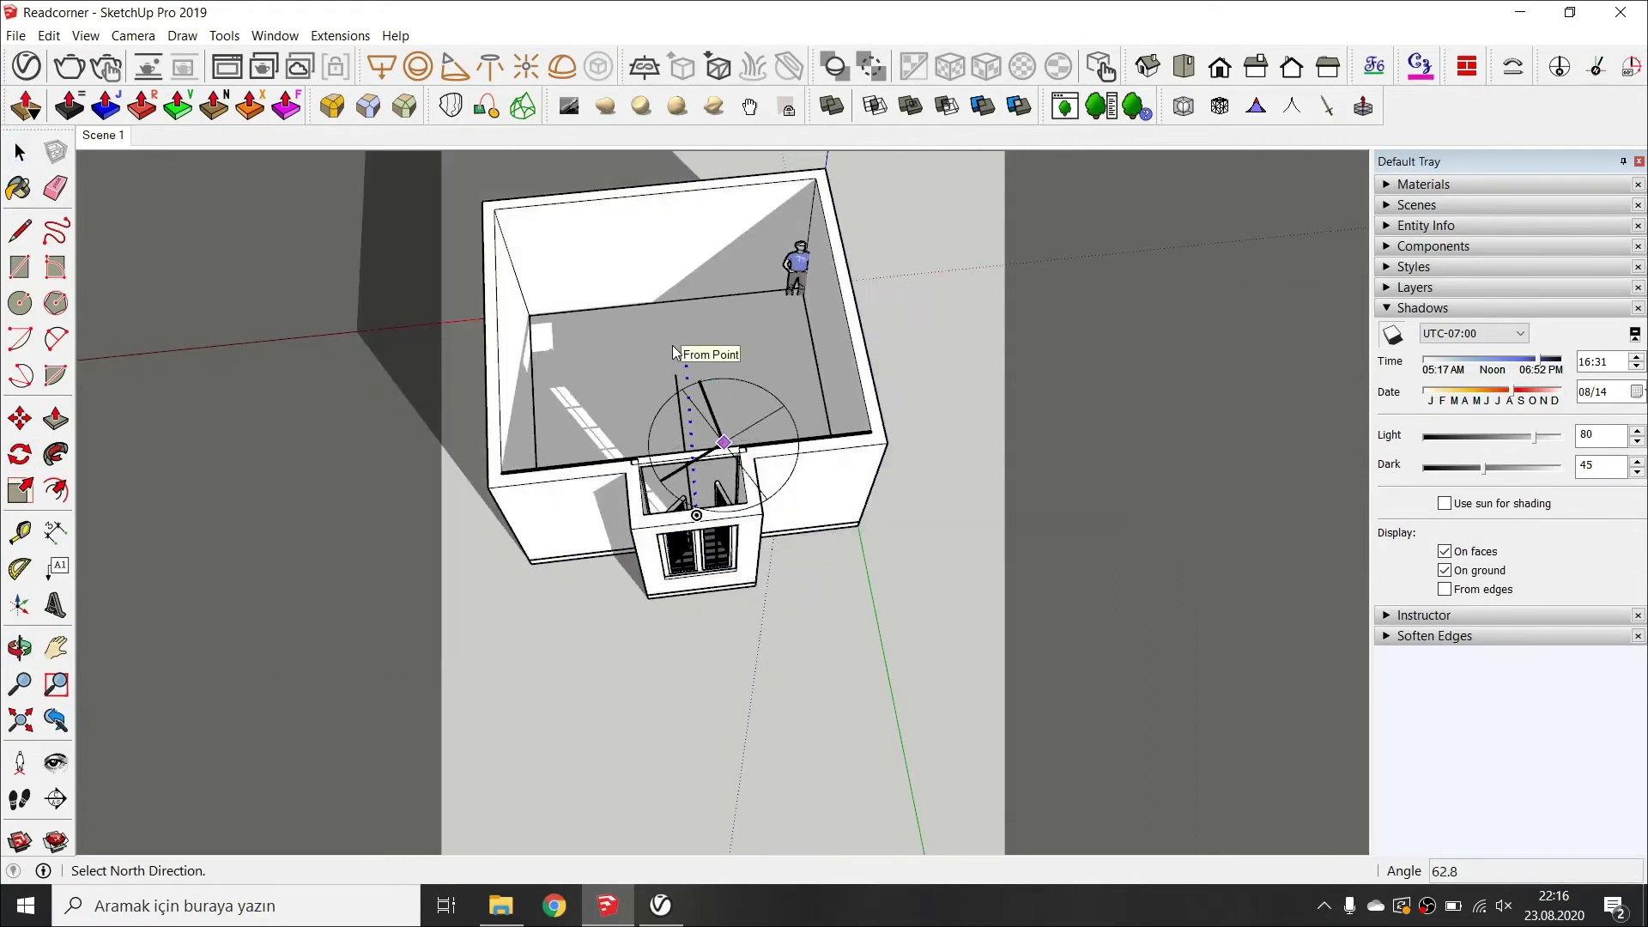
click(692, 346)
click(1532, 364)
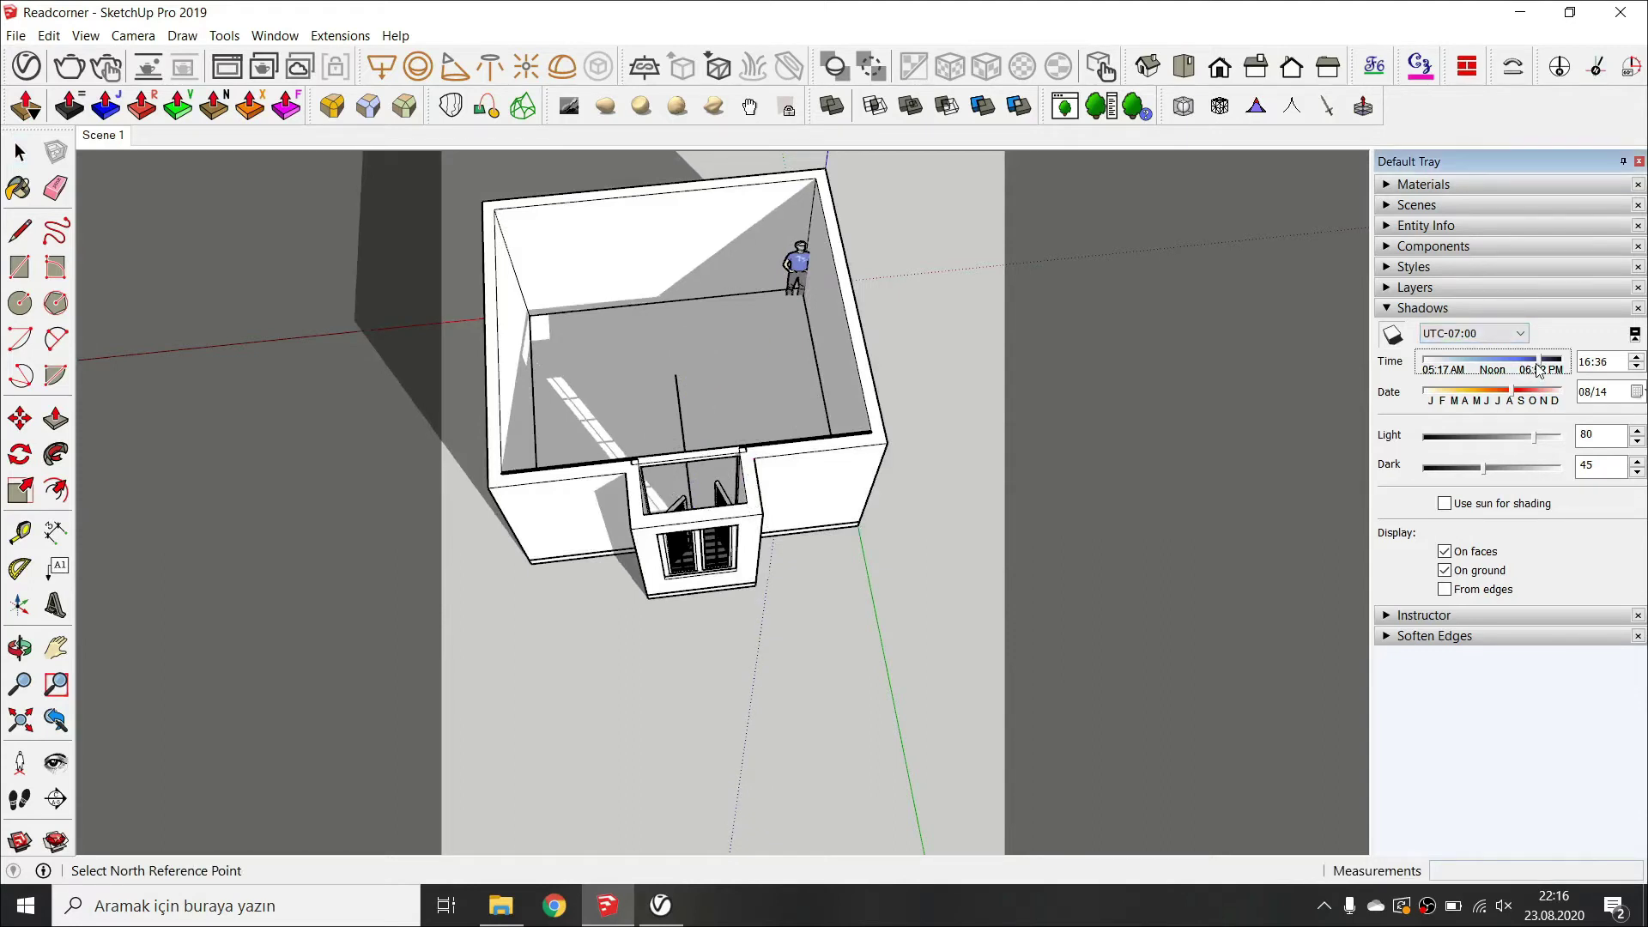
drag(1516, 395, 1479, 395)
Undo the roof deletion and turn the shadows off, returning to the Scene 1 camera.
key(ctrl+z)
click(1393, 336)
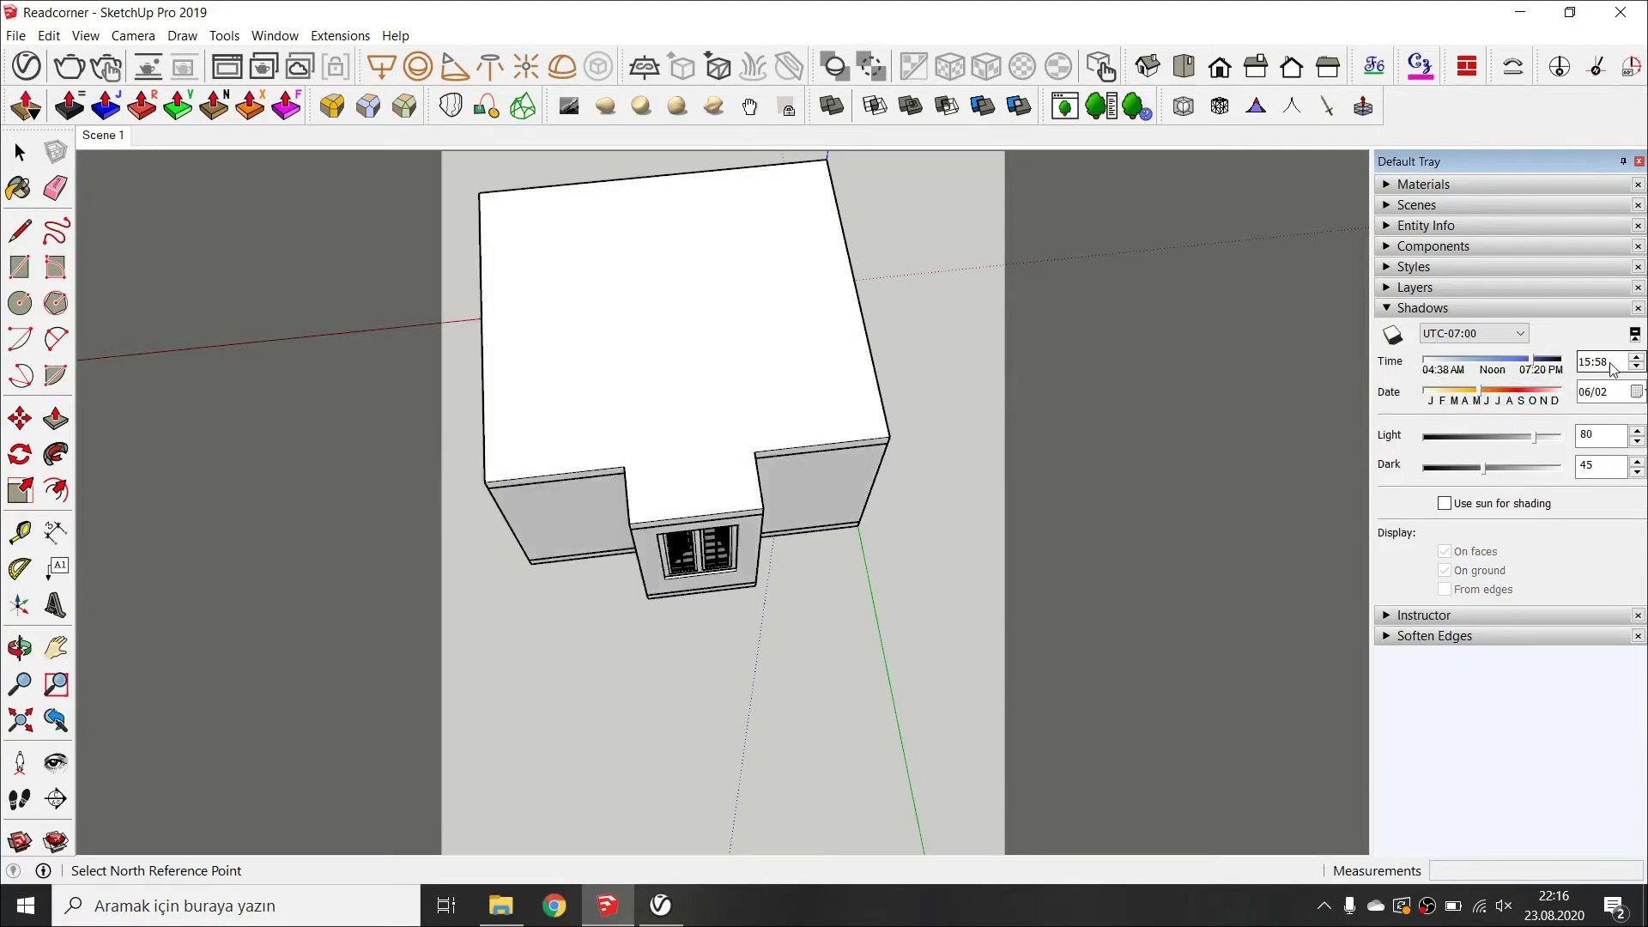
scroll(768, 590, up, 5)
click(107, 137)
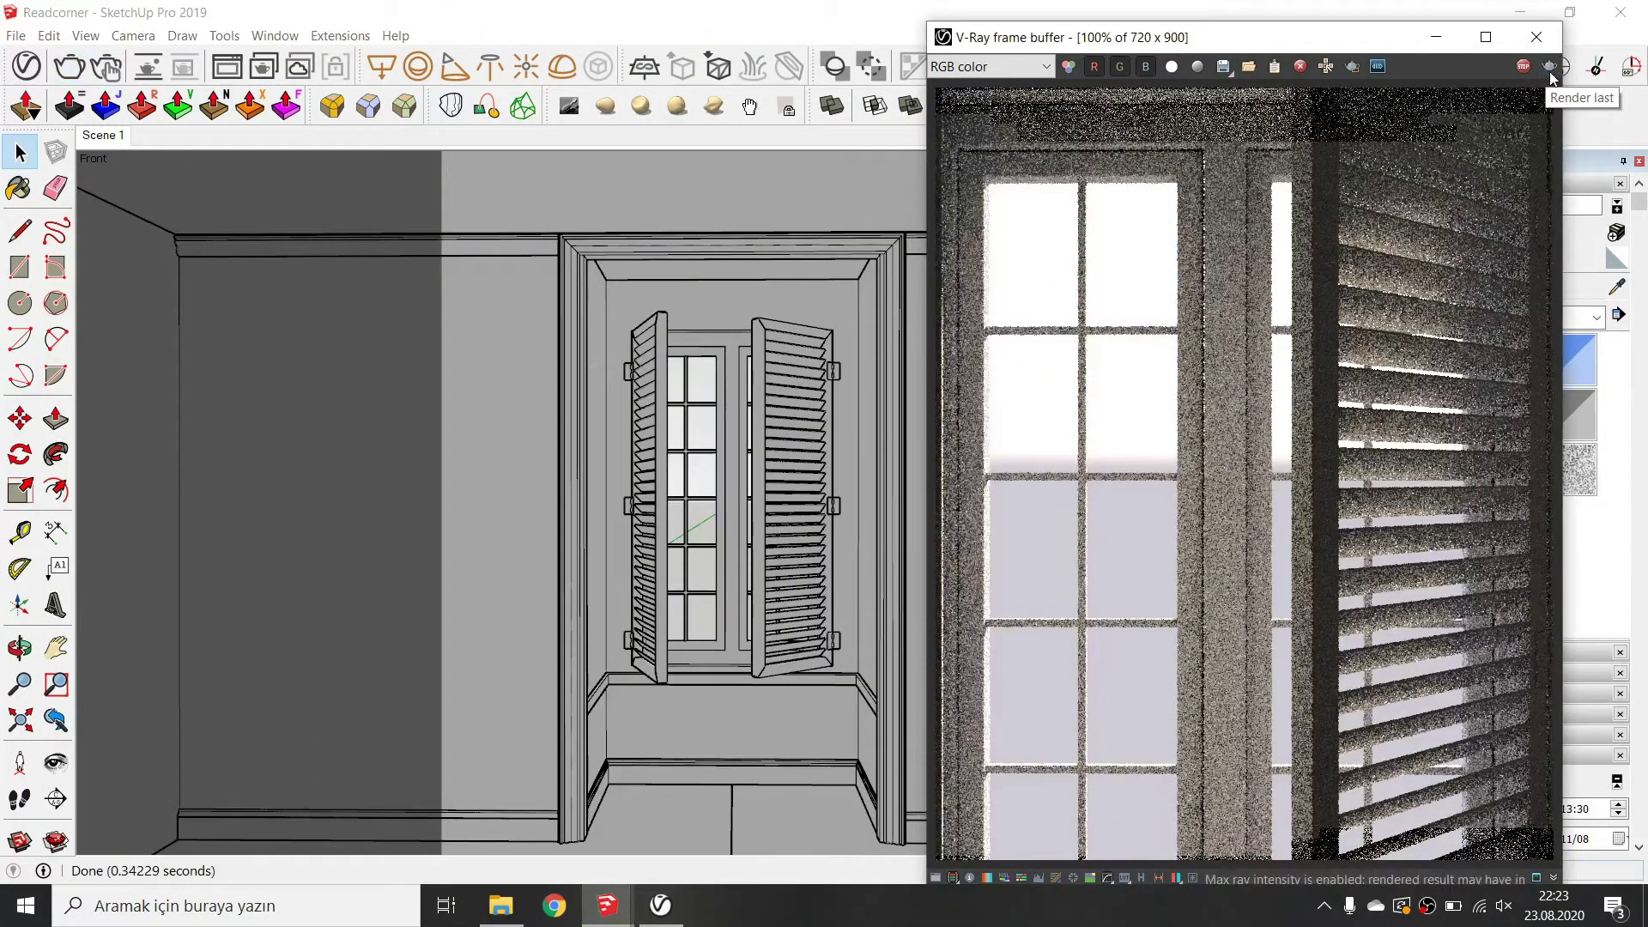
Render the scene, and render it again with the camera exposure value set to 10.6.
click(1550, 74)
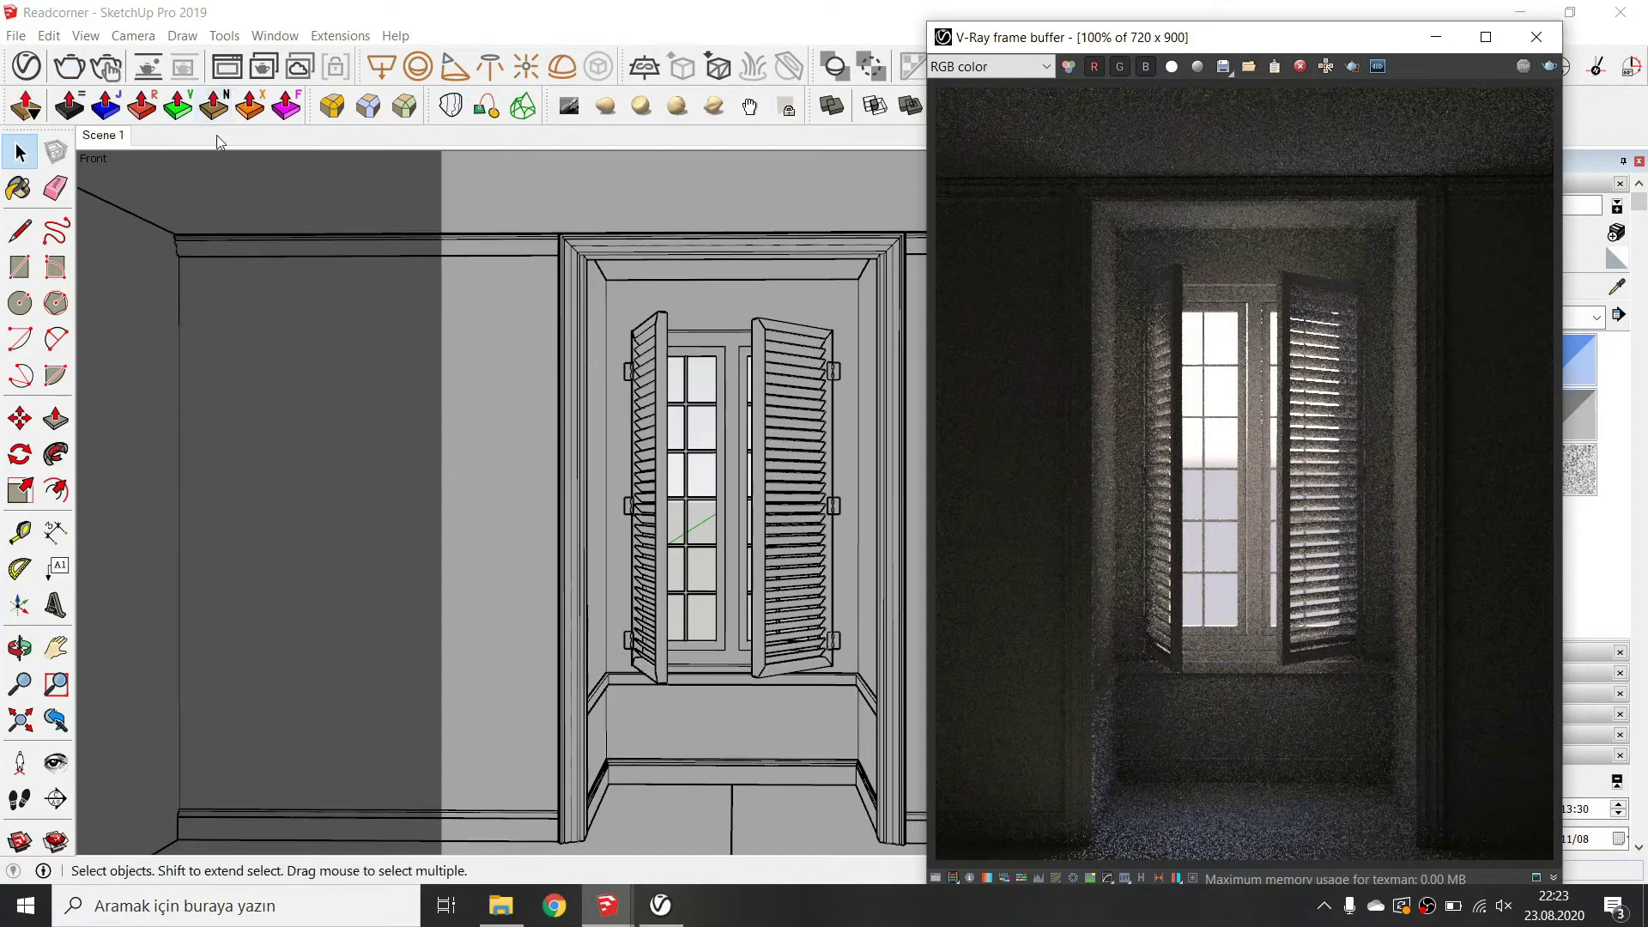
click(26, 65)
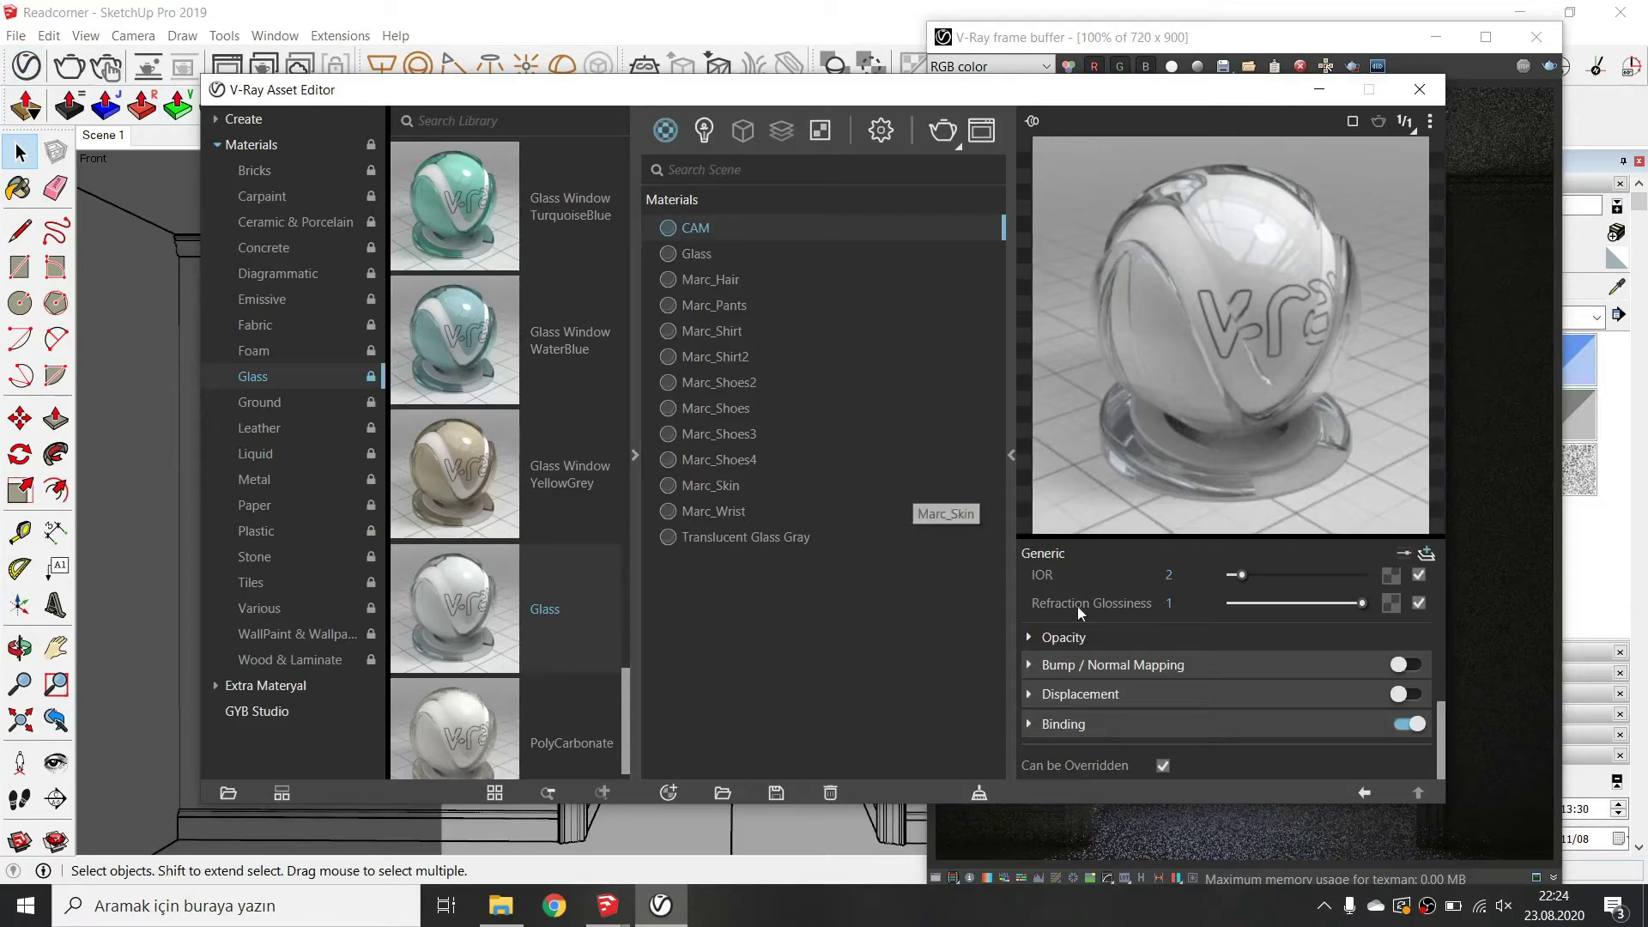
click(881, 129)
click(858, 345)
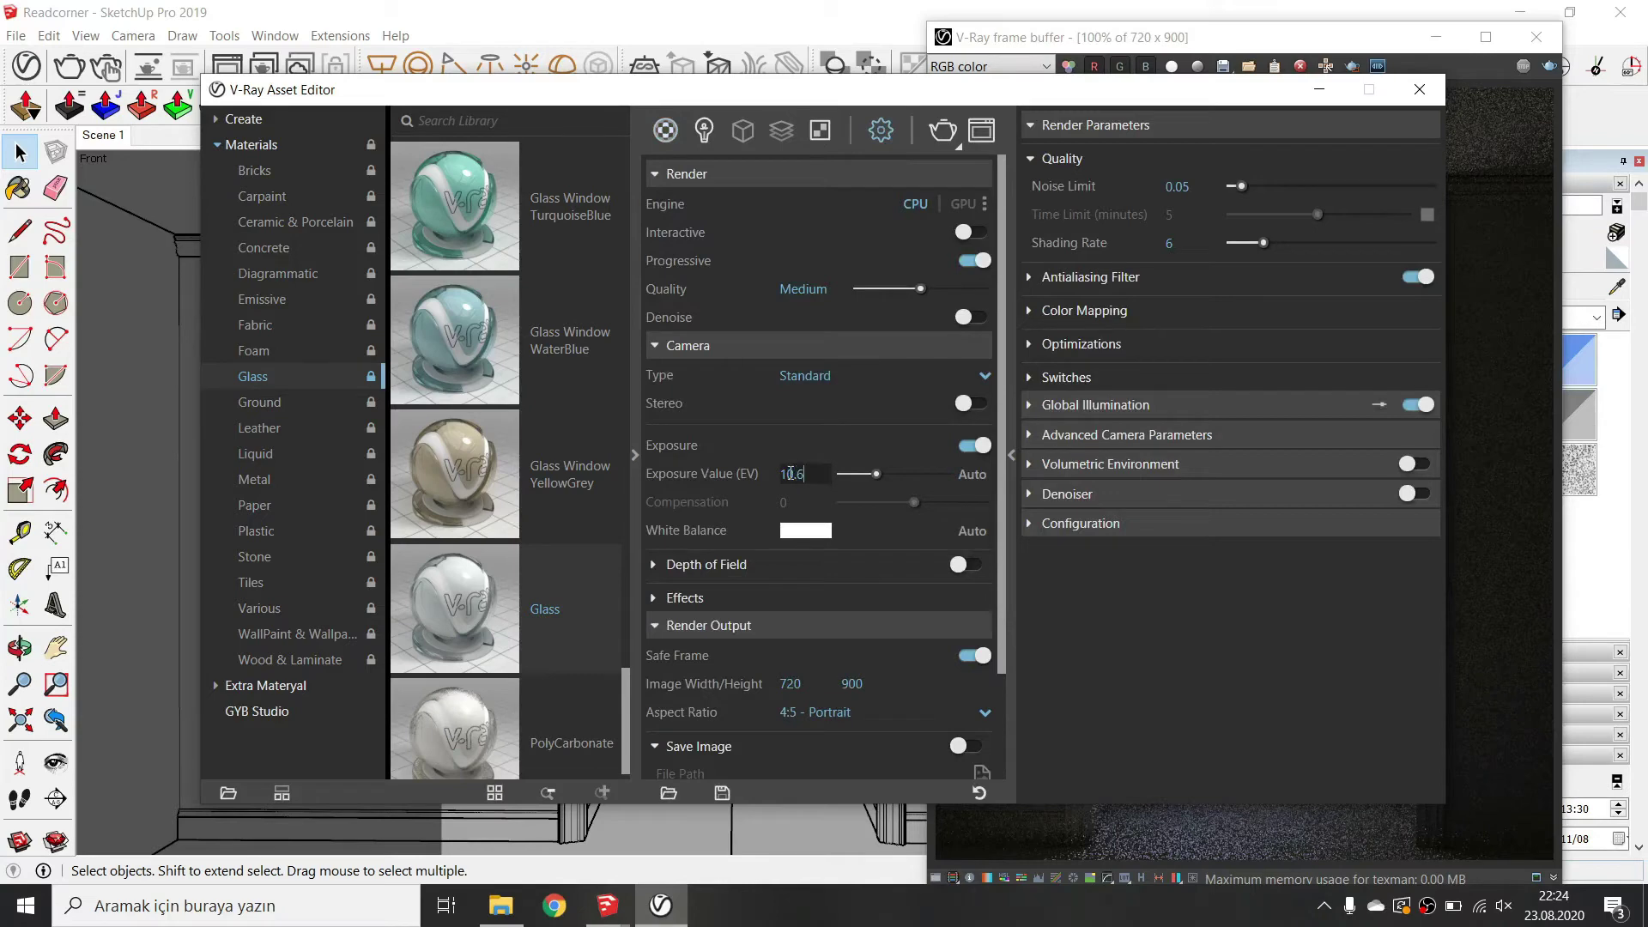
click(943, 130)
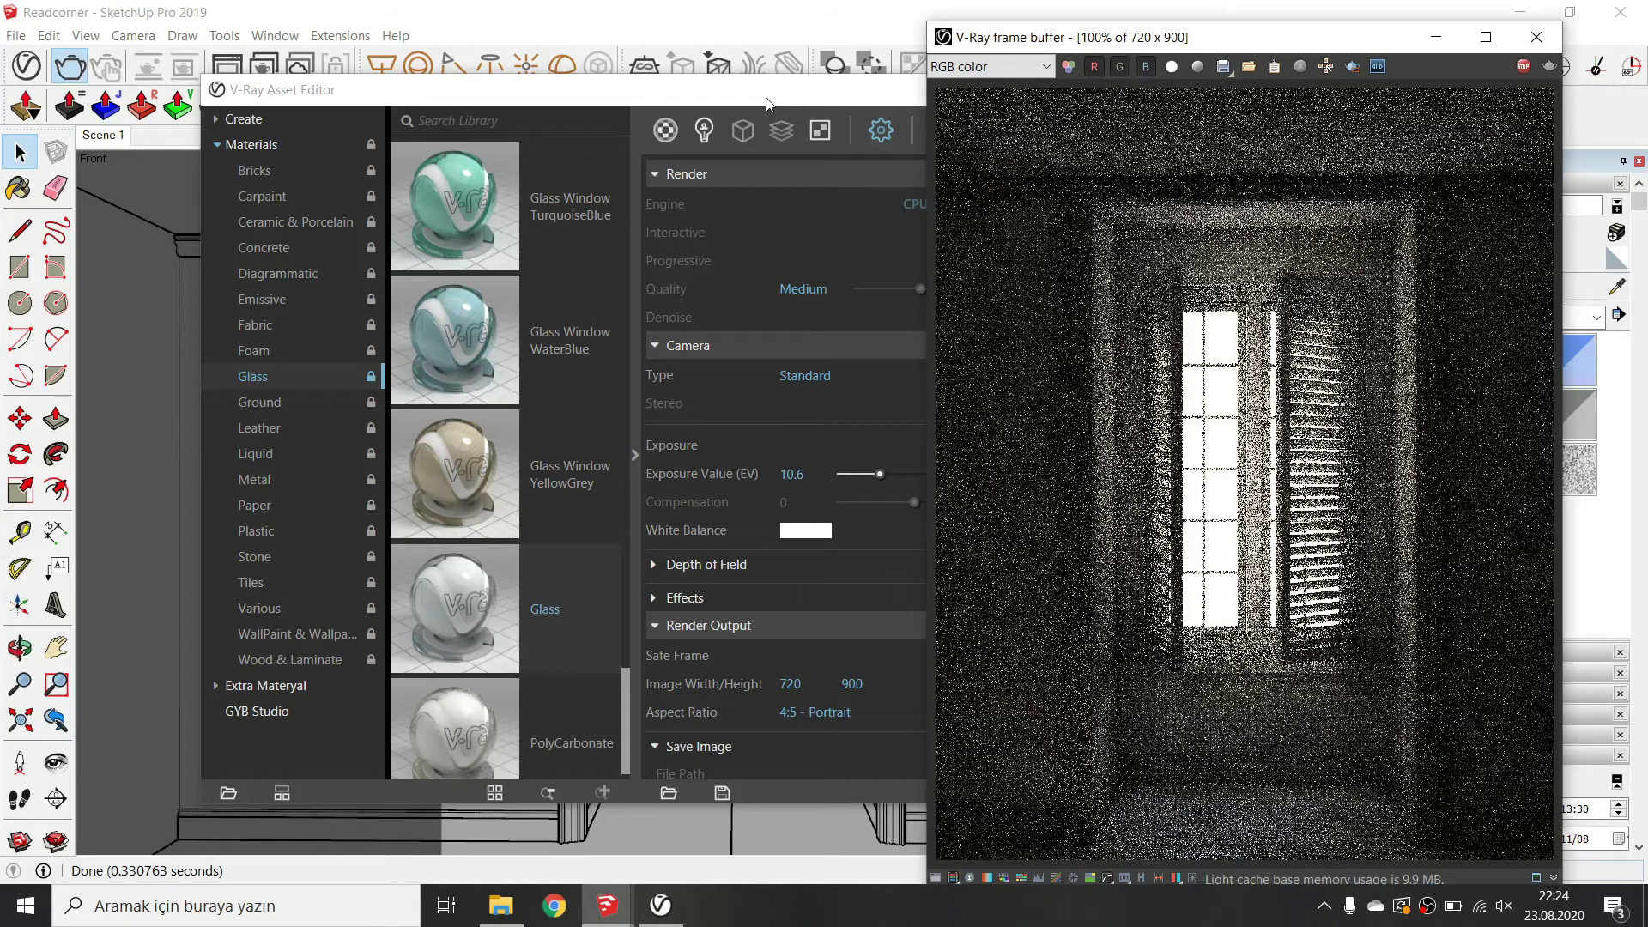
Move the asset editor clear of the frame buffer and stop the running render.
drag(766, 96, 307, 96)
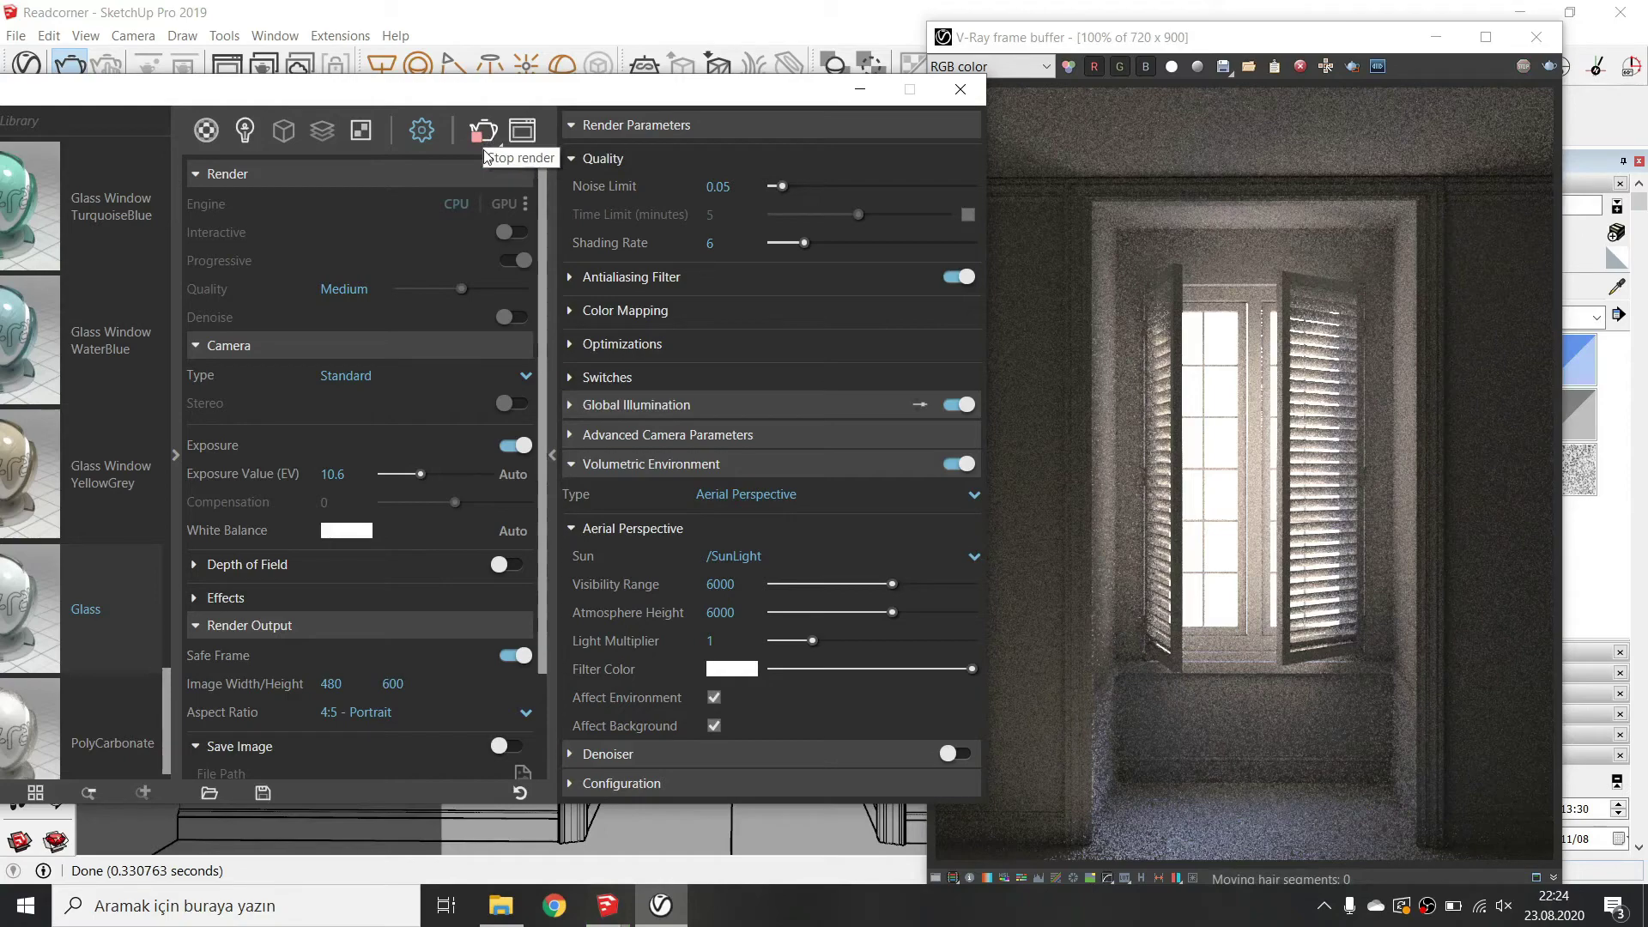
click(484, 131)
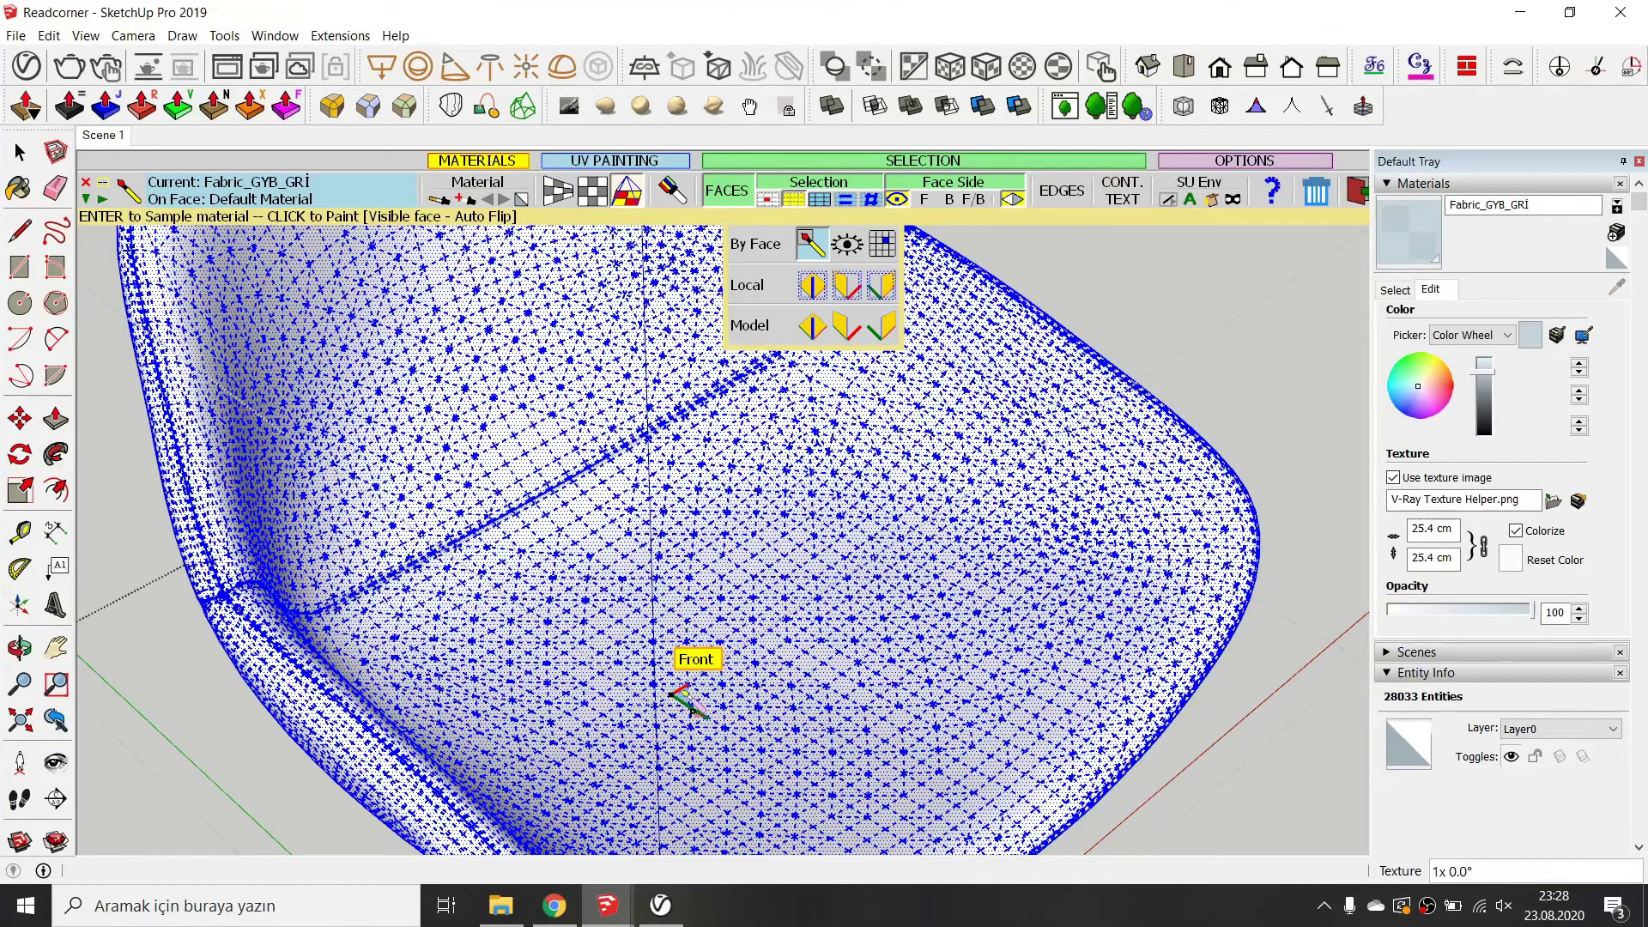
Leave the fabric painting on the armchair and deselect its seat surface.
key(space)
click(1054, 259)
scroll(1053, 259, down, 5)
mouse_move(842, 459)
shift+middle_down()
mouse_move(394, 540)
mouse_move(454, 562)
shift+middle_up()
Set the Fur geometry's count to 9.1, length to 1.42 and thickness to 0.04, and raise its gravity.
click(27, 67)
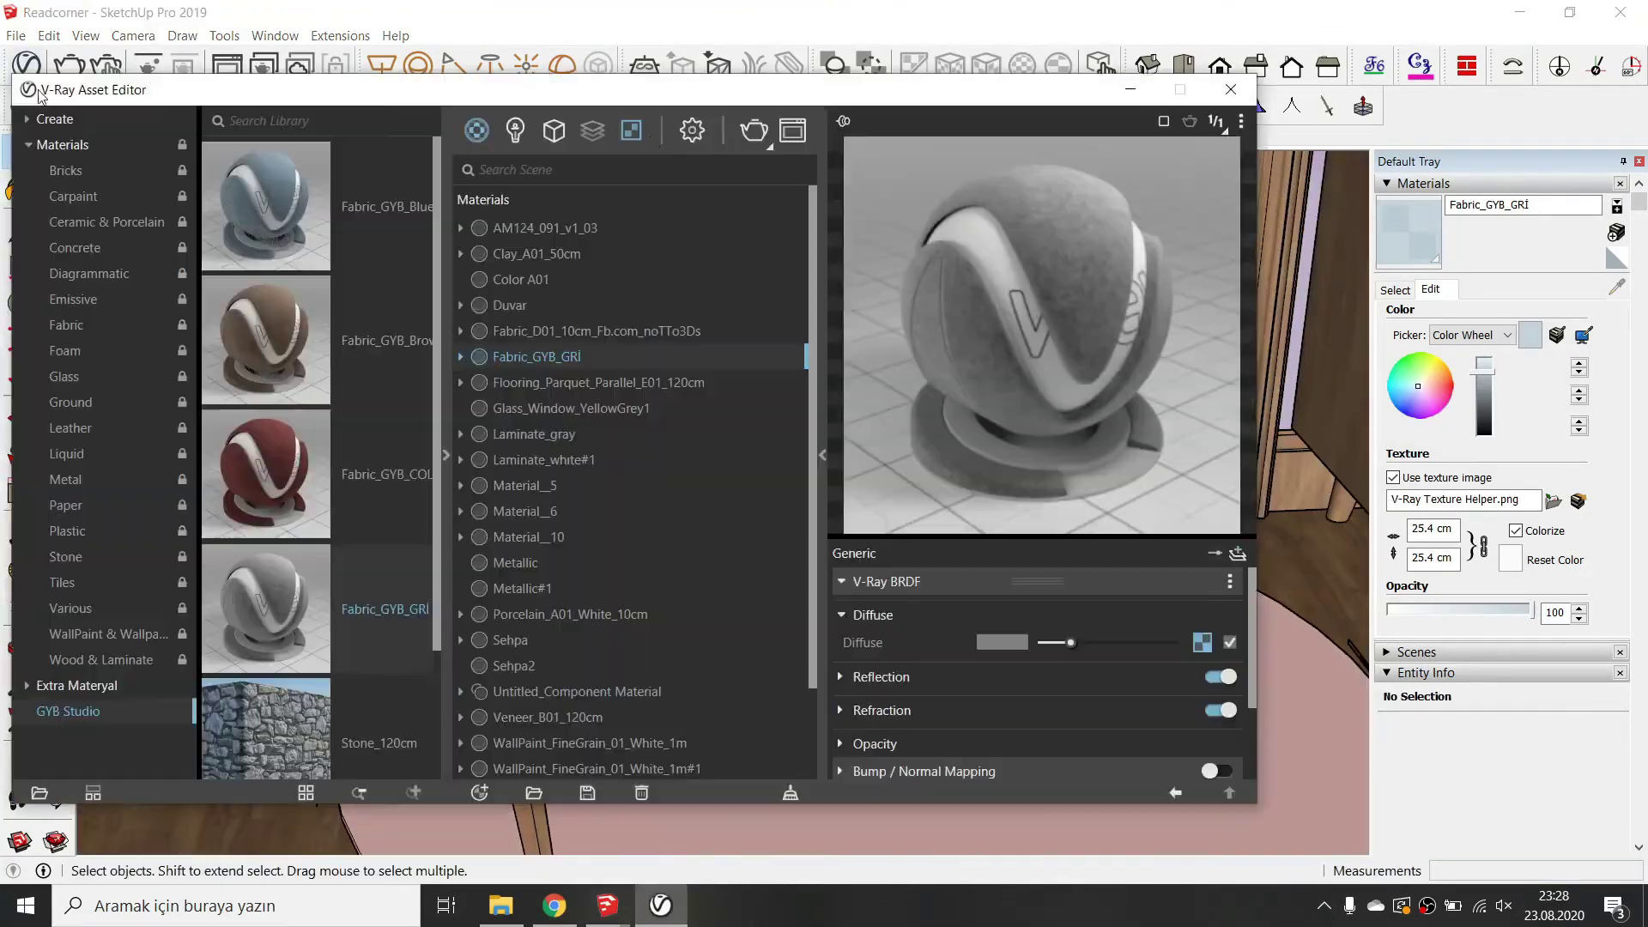
click(555, 131)
click(549, 228)
drag(1039, 639, 1142, 639)
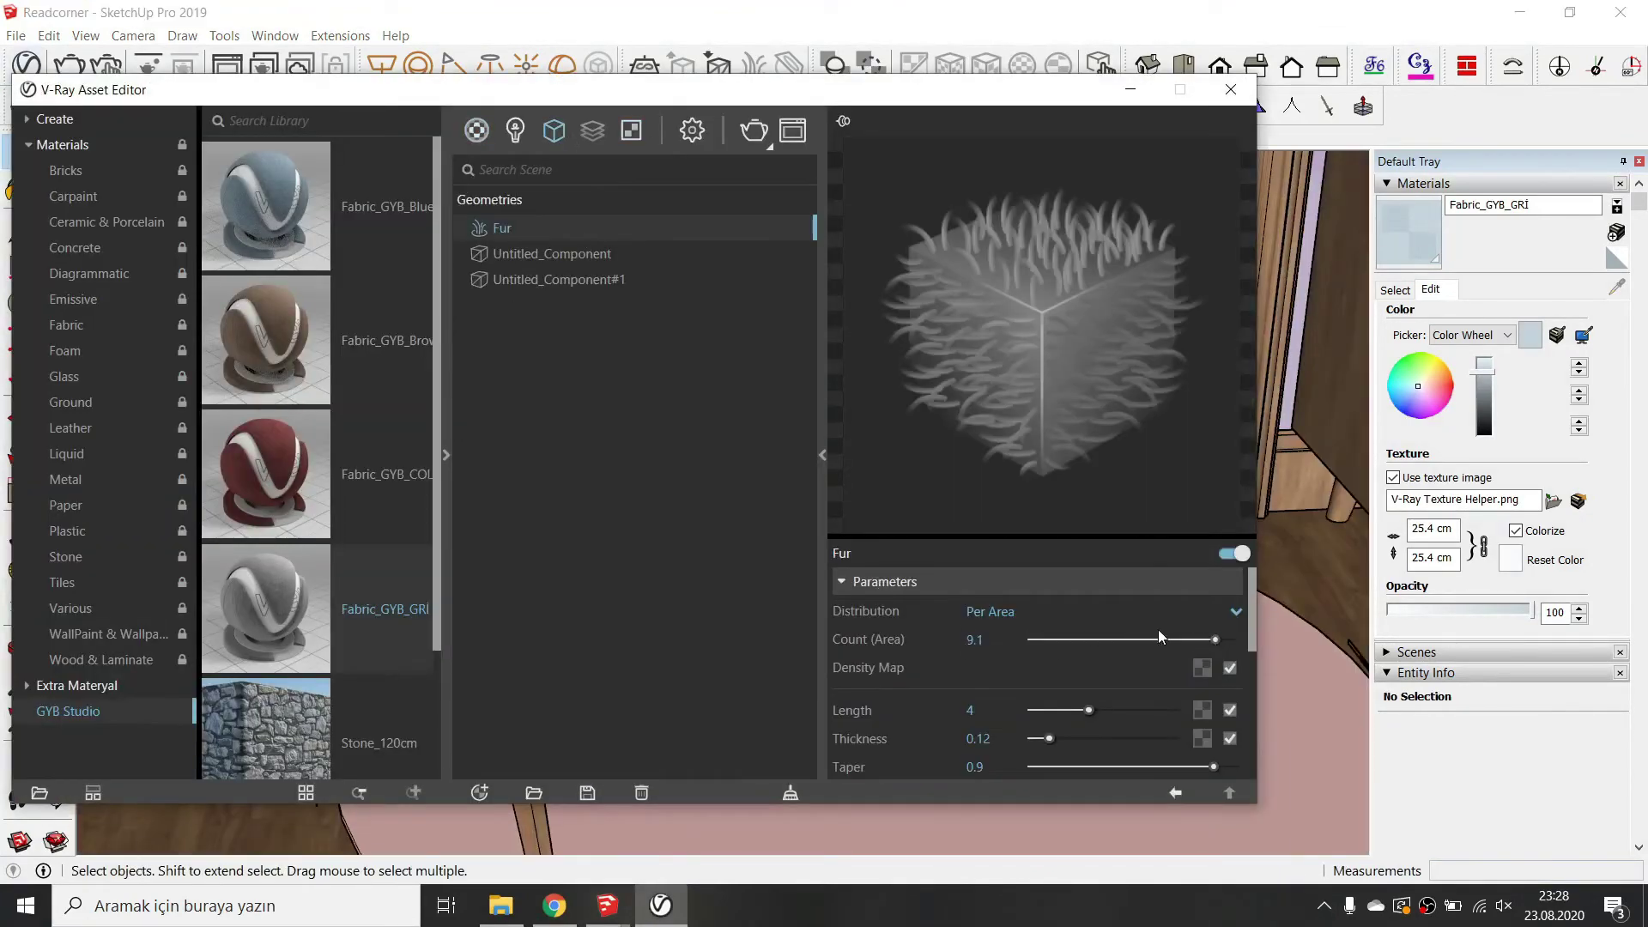
drag(1049, 716, 1053, 714)
drag(1049, 740, 1038, 743)
scroll(1037, 743, down, 2)
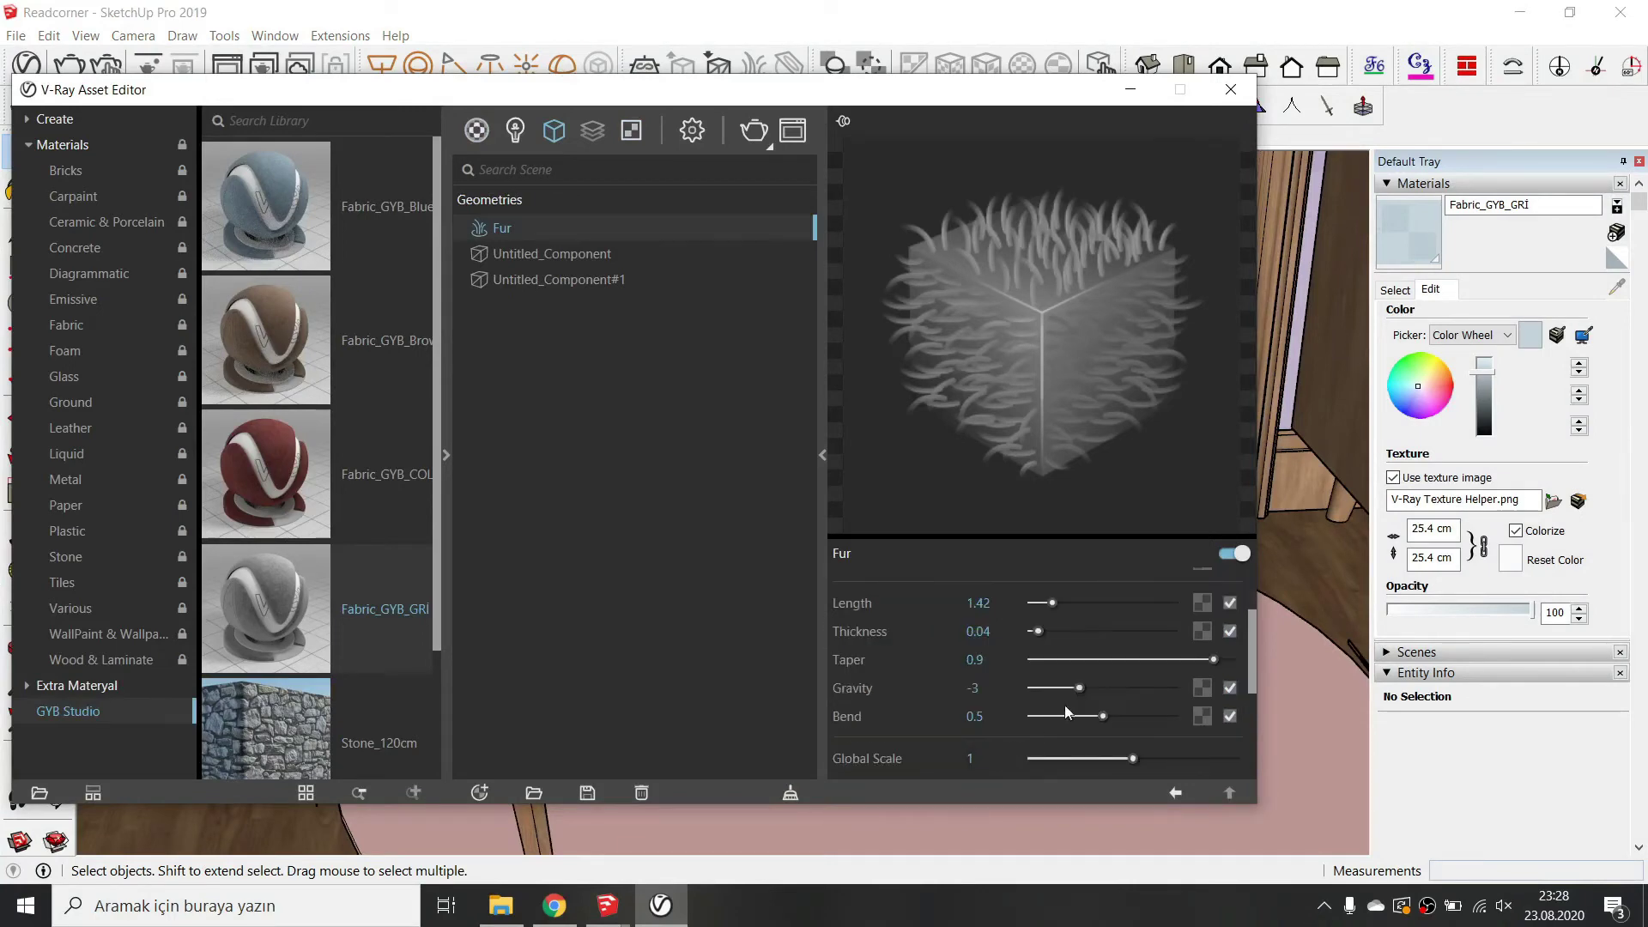
drag(1079, 689, 1129, 690)
scroll(1013, 719, down, 4)
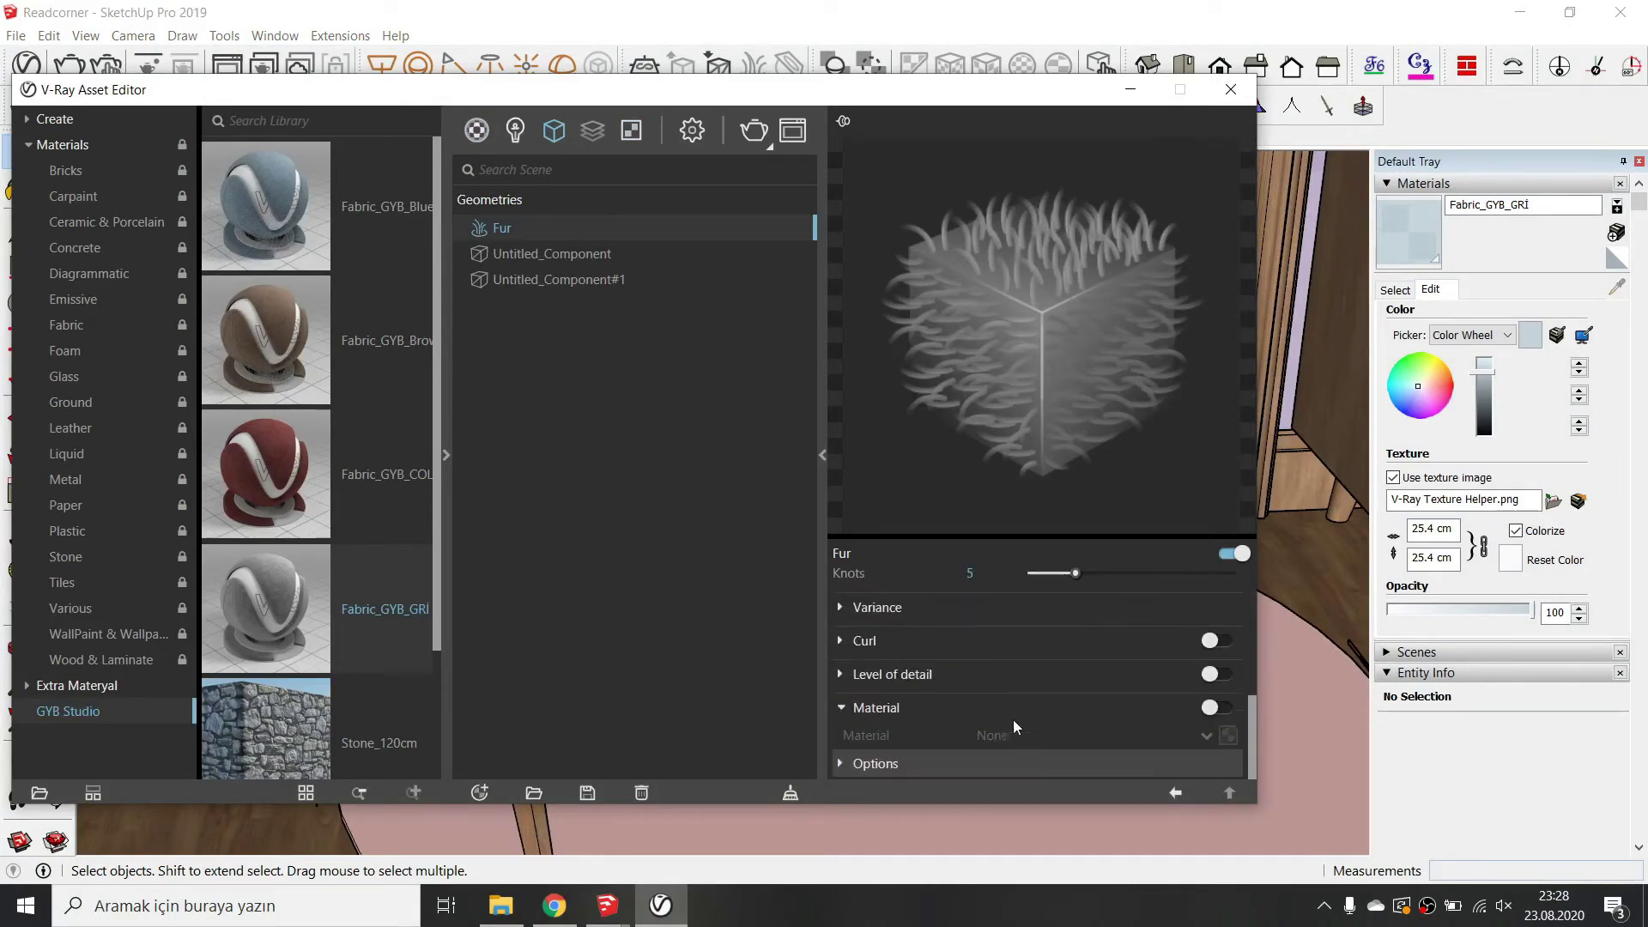
Review the render settings and start a render of the Scene 1 view.
click(635, 515)
drag(416, 90, 423, 190)
click(504, 163)
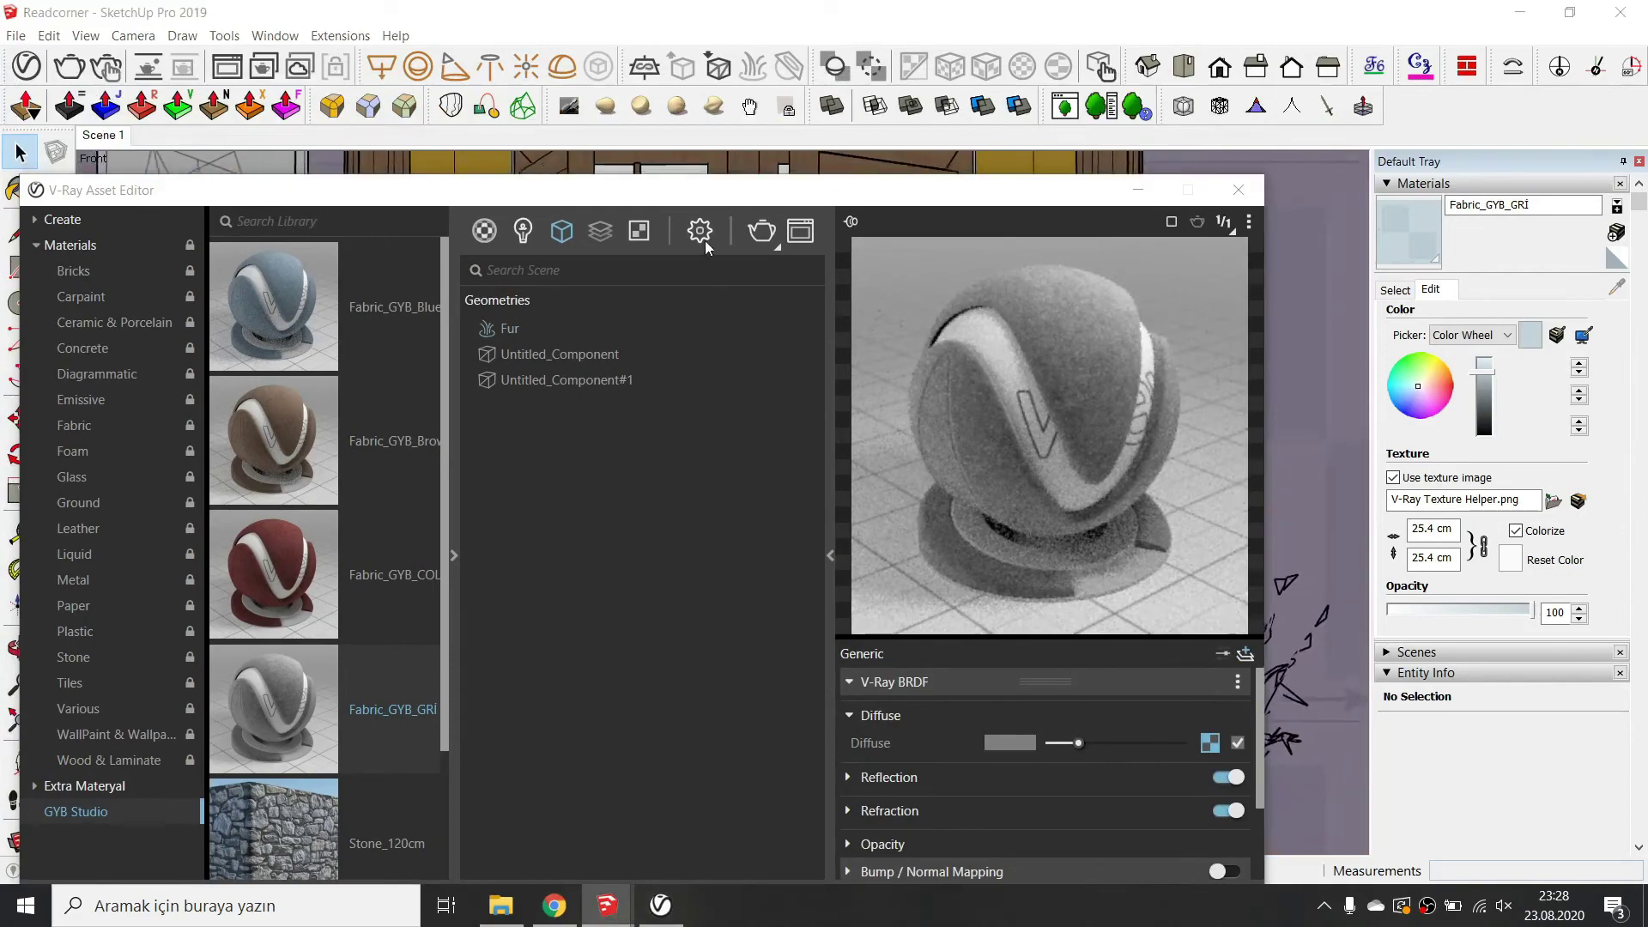
click(701, 234)
scroll(643, 558, down, 3)
scroll(644, 558, up, 3)
click(761, 235)
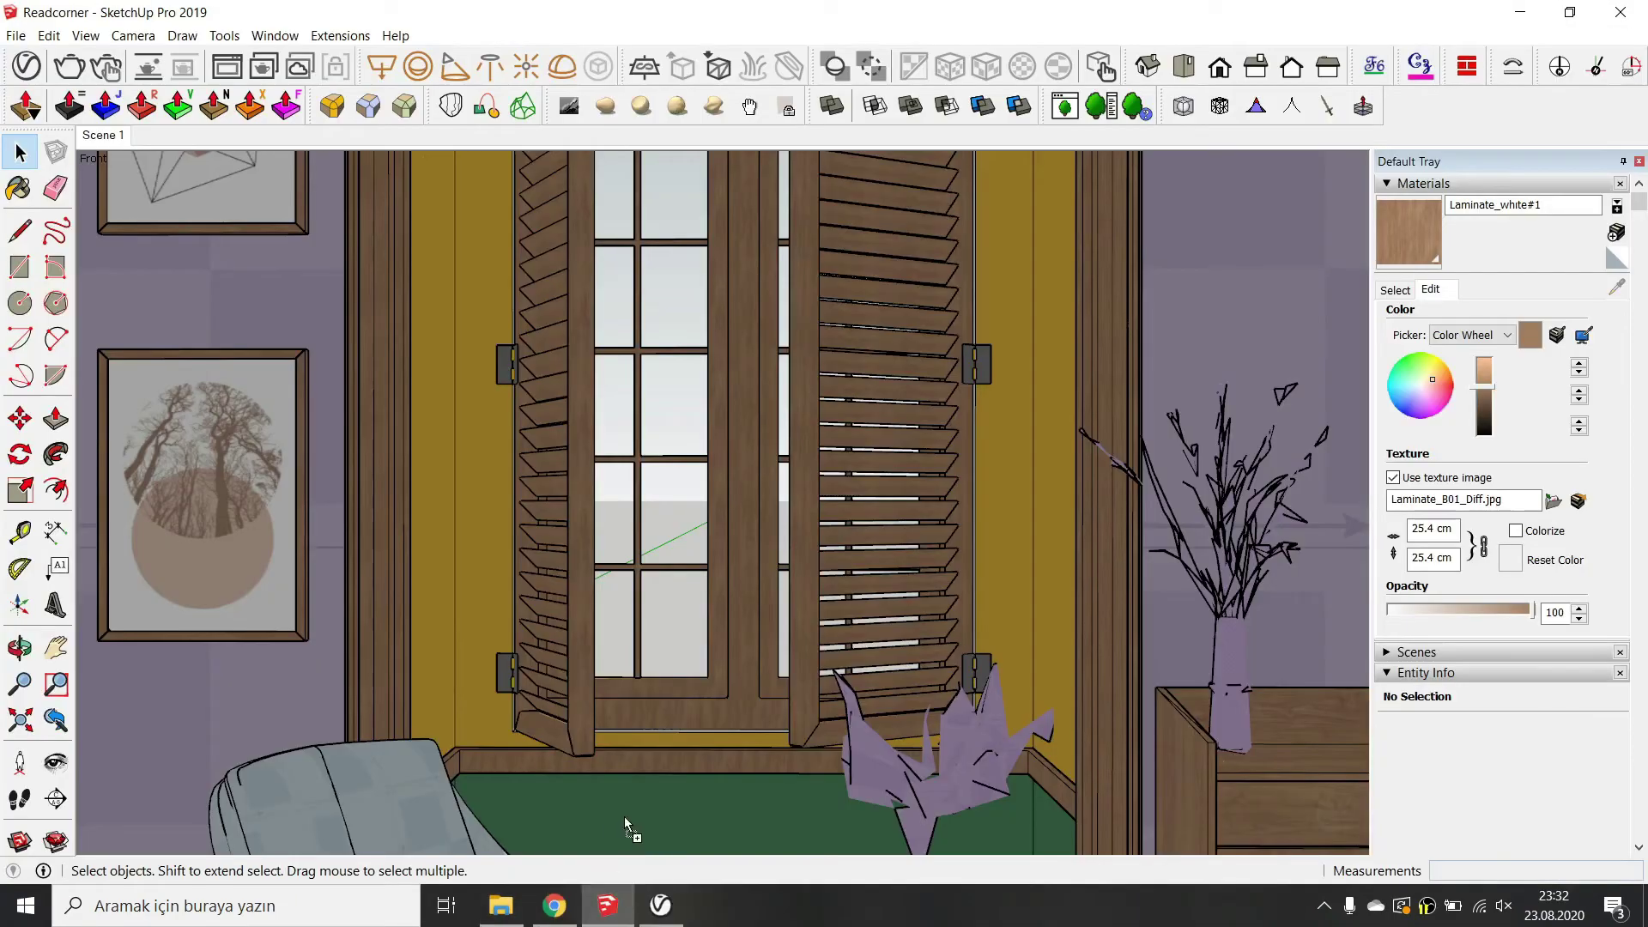
Place the imported floor lamp in the scene and delete the roof to open the room from above.
click(631, 772)
key(m)
key(space)
scroll(769, 430, down, 10)
click(769, 431)
key(Delete)
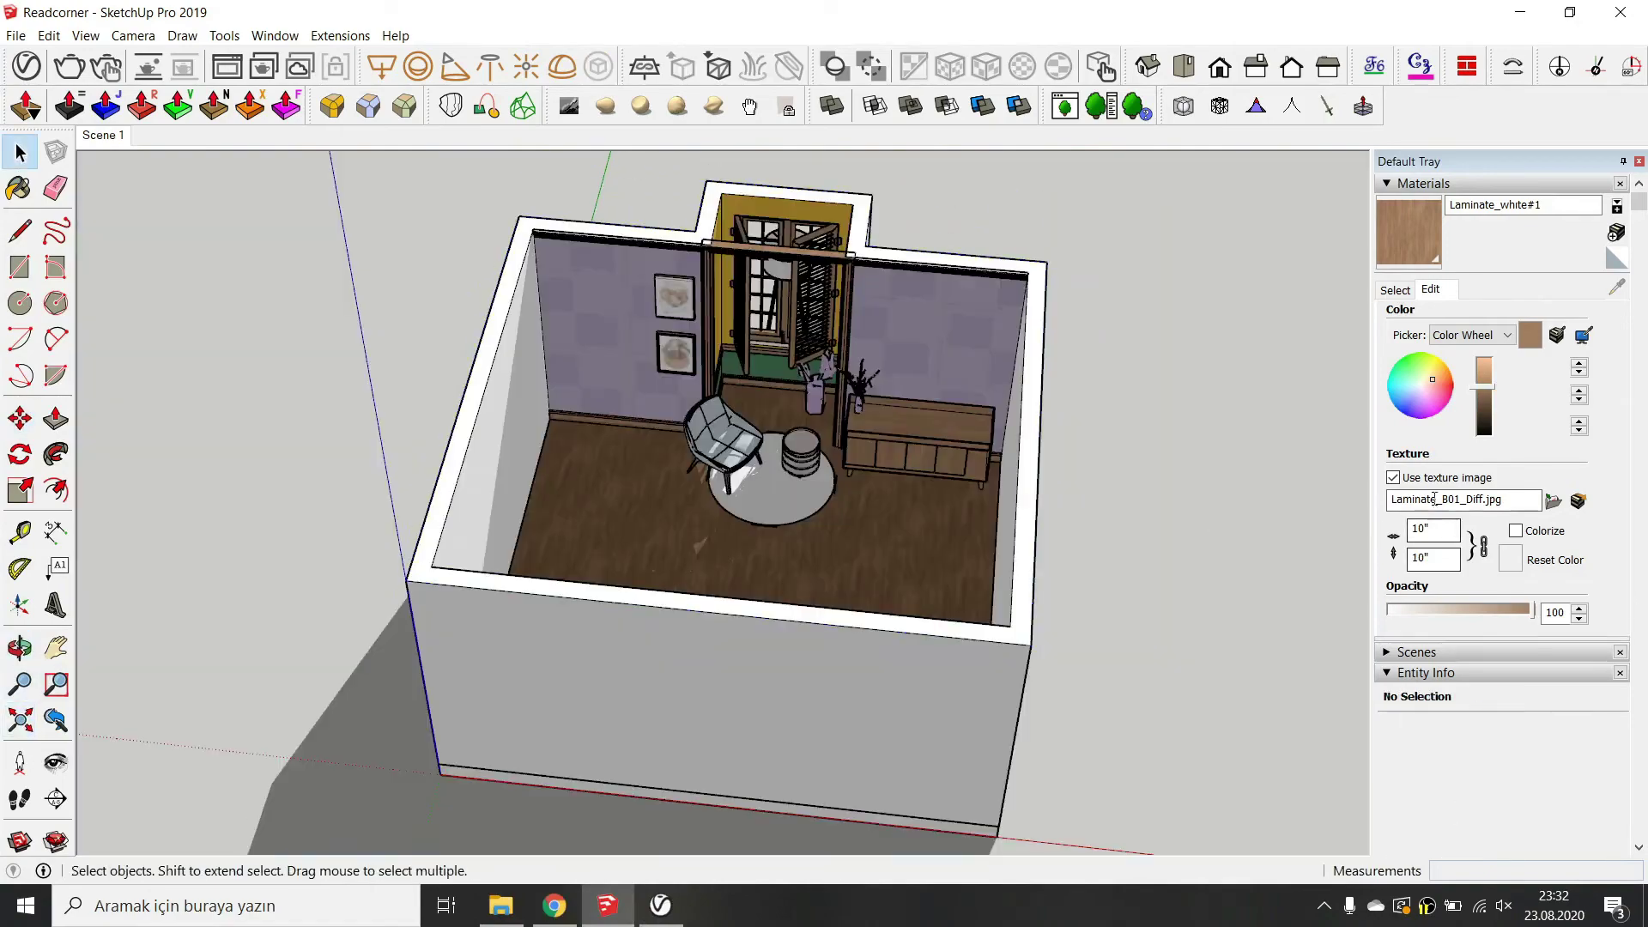
Tidy the tray down to the Shadows settings and turn the shadows off.
click(1425, 184)
click(1426, 226)
click(1422, 308)
Move the floor lamp from the window beside the armchair and lower its legs onto the floor.
key(m)
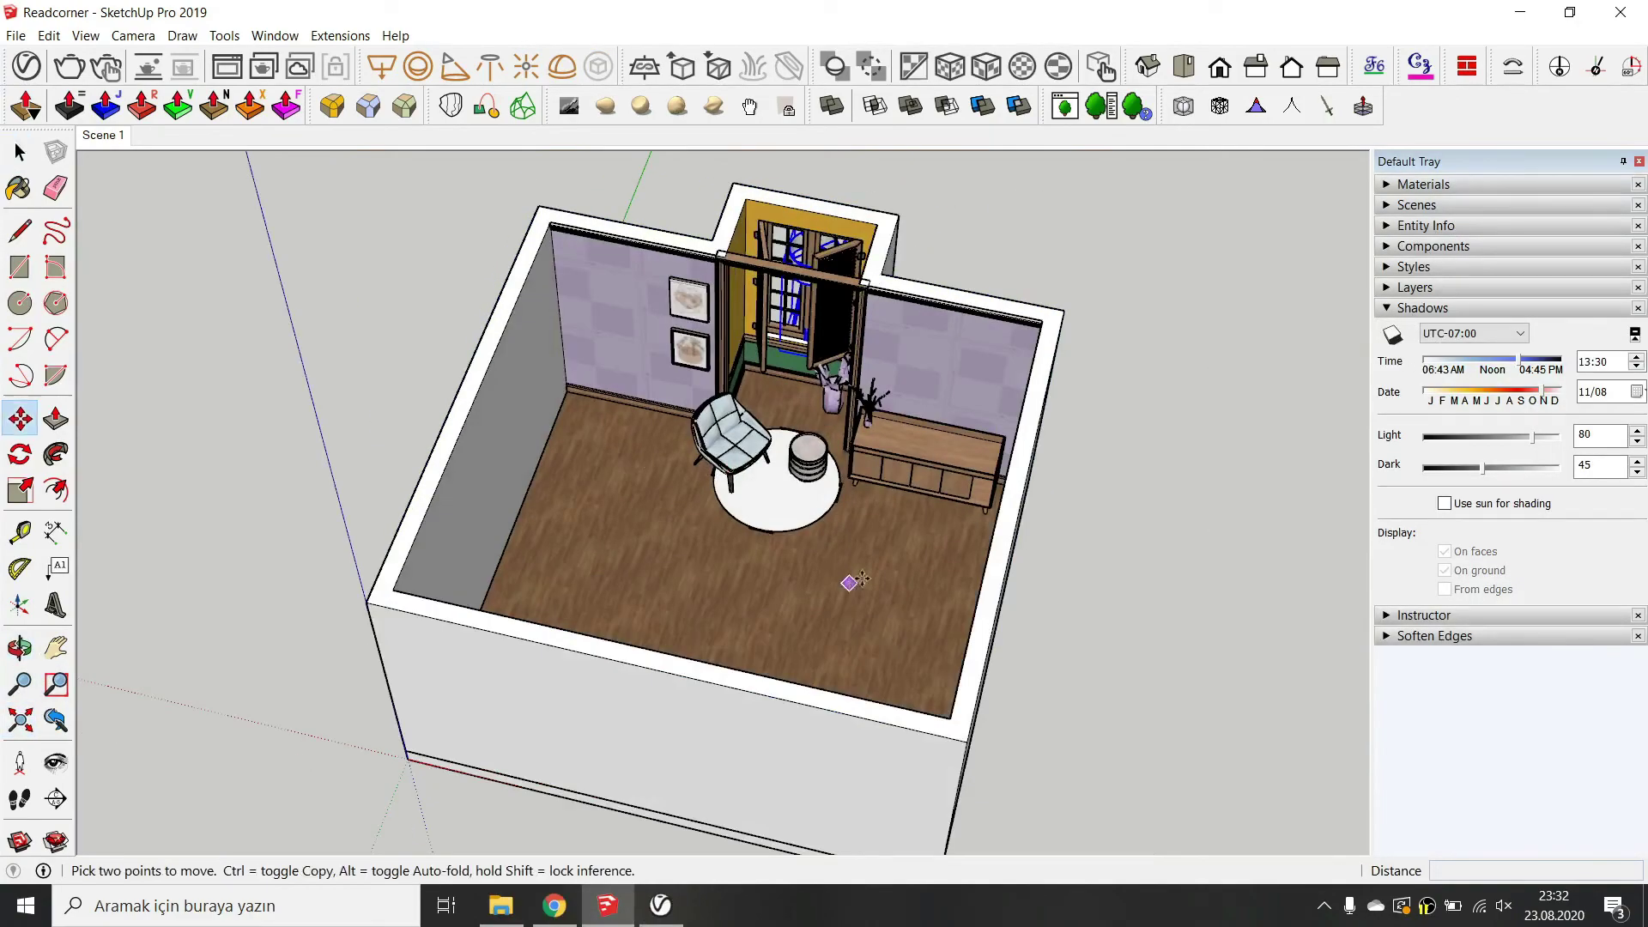
scroll(725, 455, up, 10)
click(723, 457)
middle_drag(724, 457, 687, 386)
click(640, 515)
middle_drag(640, 515, 566, 463)
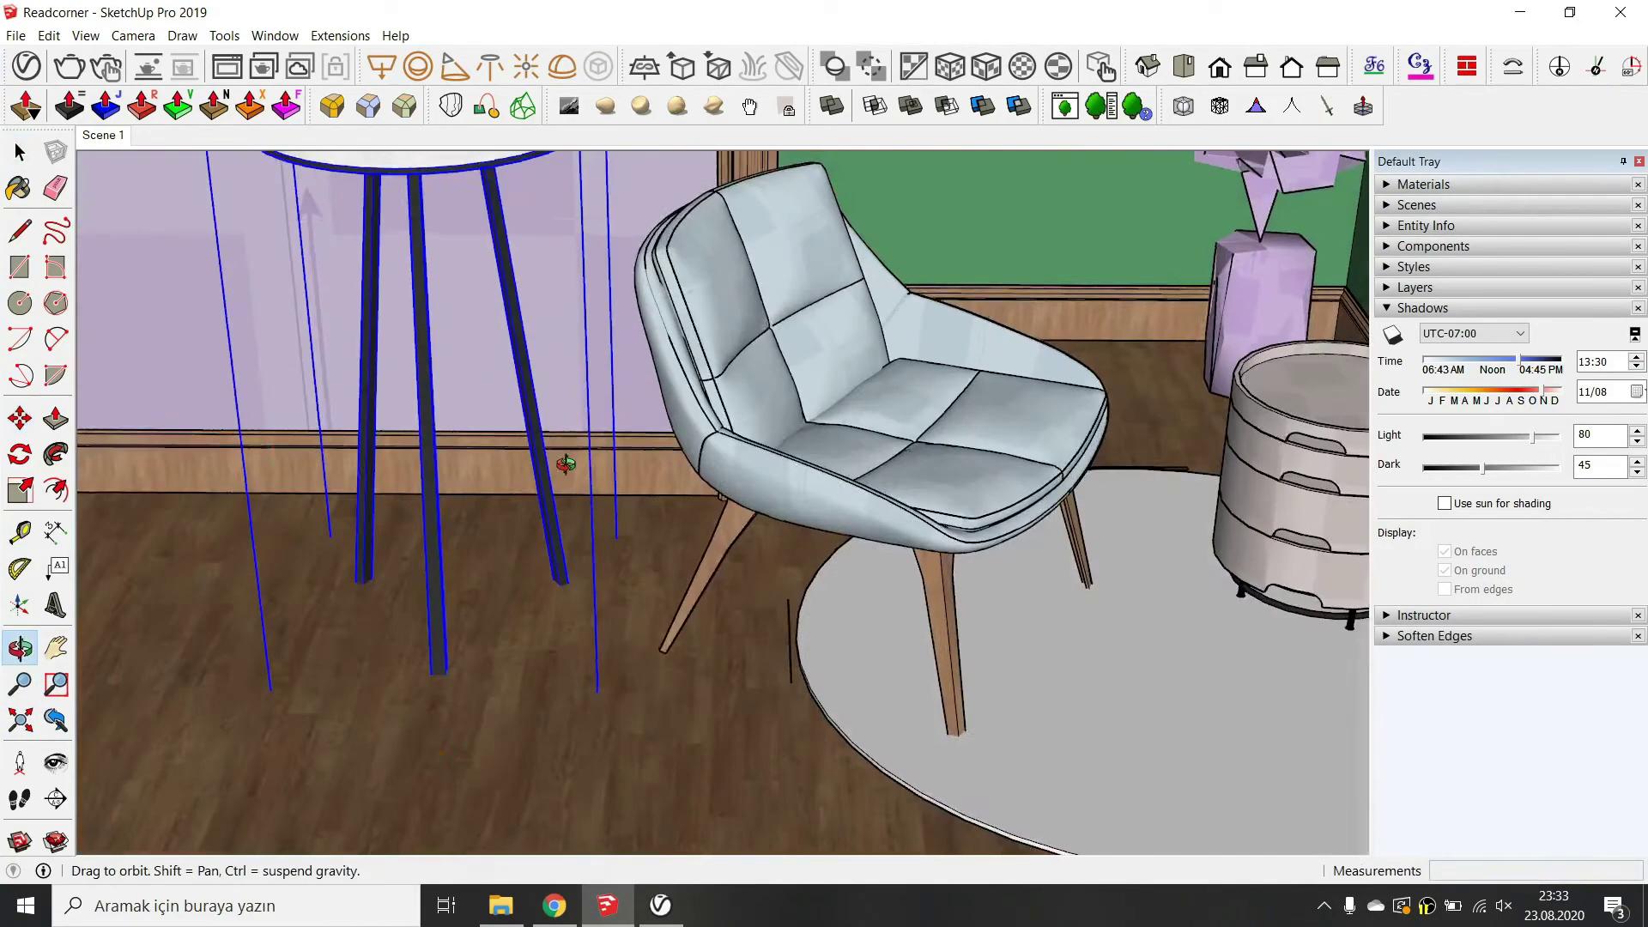
click(567, 639)
click(523, 575)
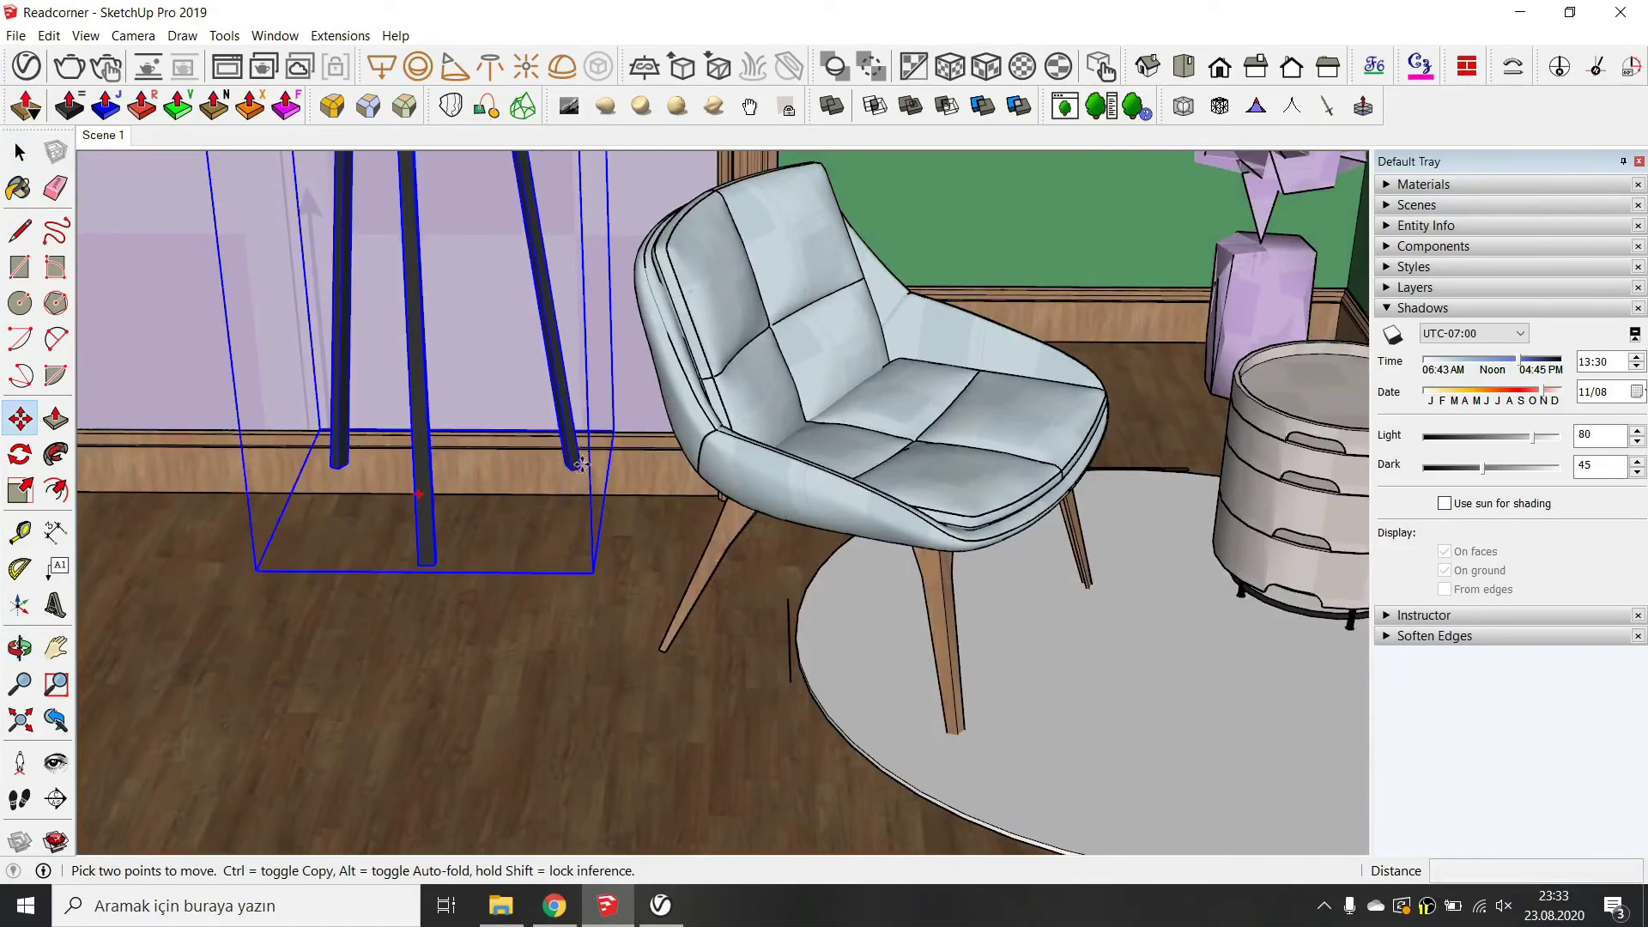
Scale the floor lamp uniformly to 0.80 and adjust its position beside the armchair.
scroll(502, 592, down, 5)
key(s)
drag(386, 249, 423, 342)
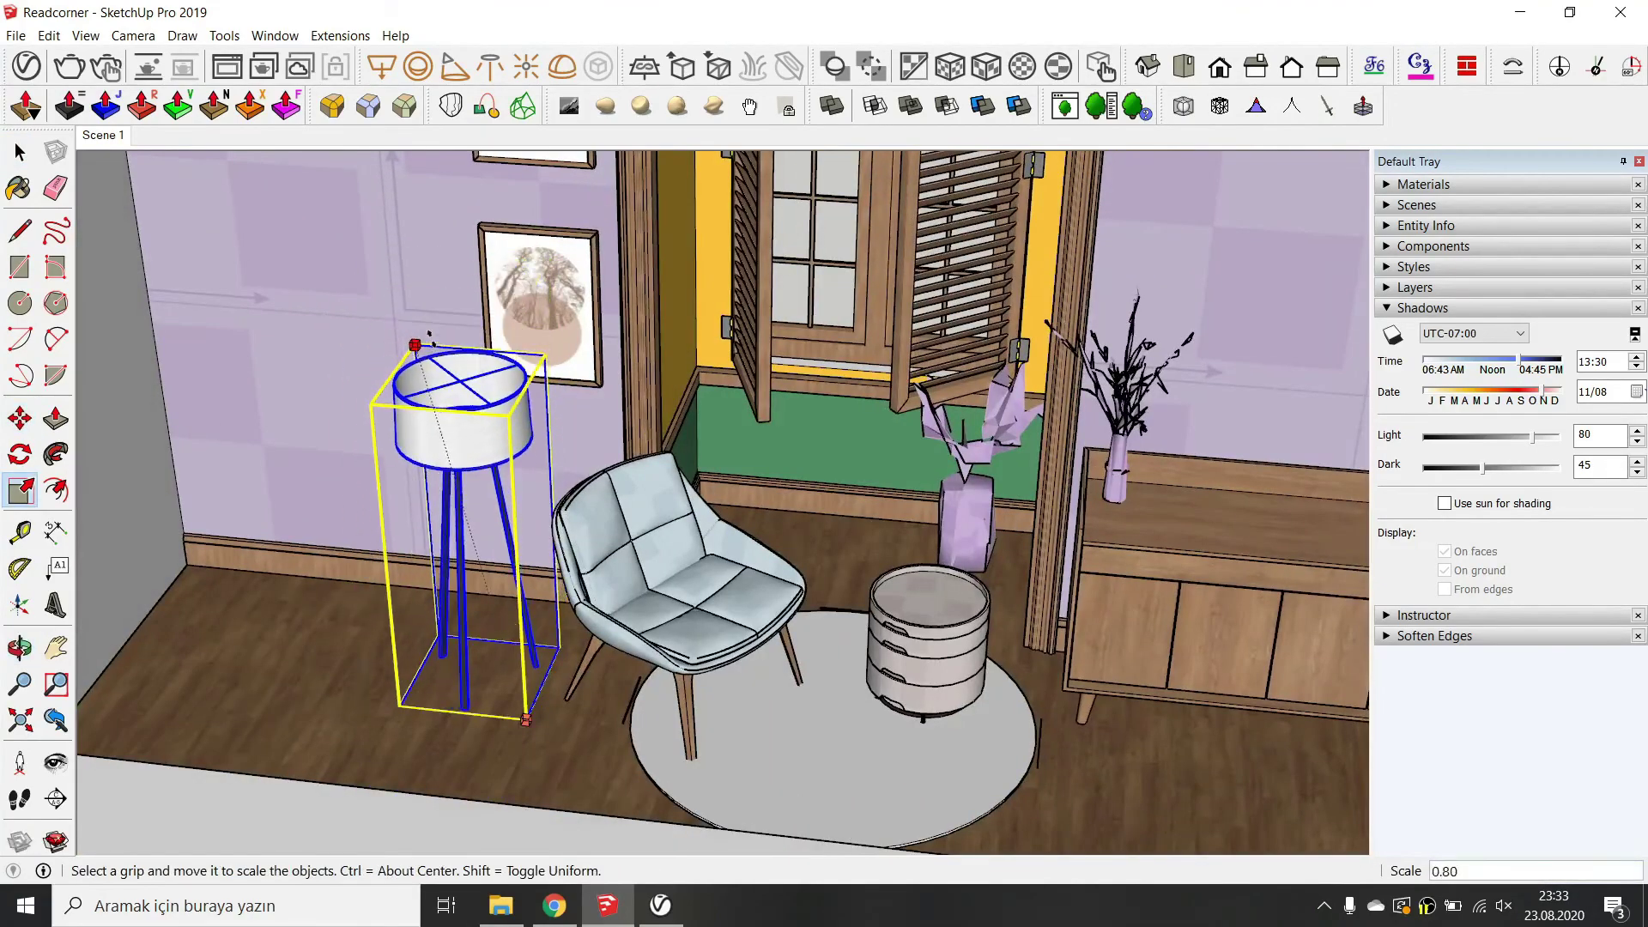
middle_drag(423, 342, 600, 526)
scroll(523, 703, up, 2)
key(m)
click(515, 746)
click(532, 740)
Inside the floor lamp group, draw a small circle on the central post and extrude it into a bulb-like cylinder.
scroll(489, 395, up, 5)
middle_drag(493, 429, 519, 511)
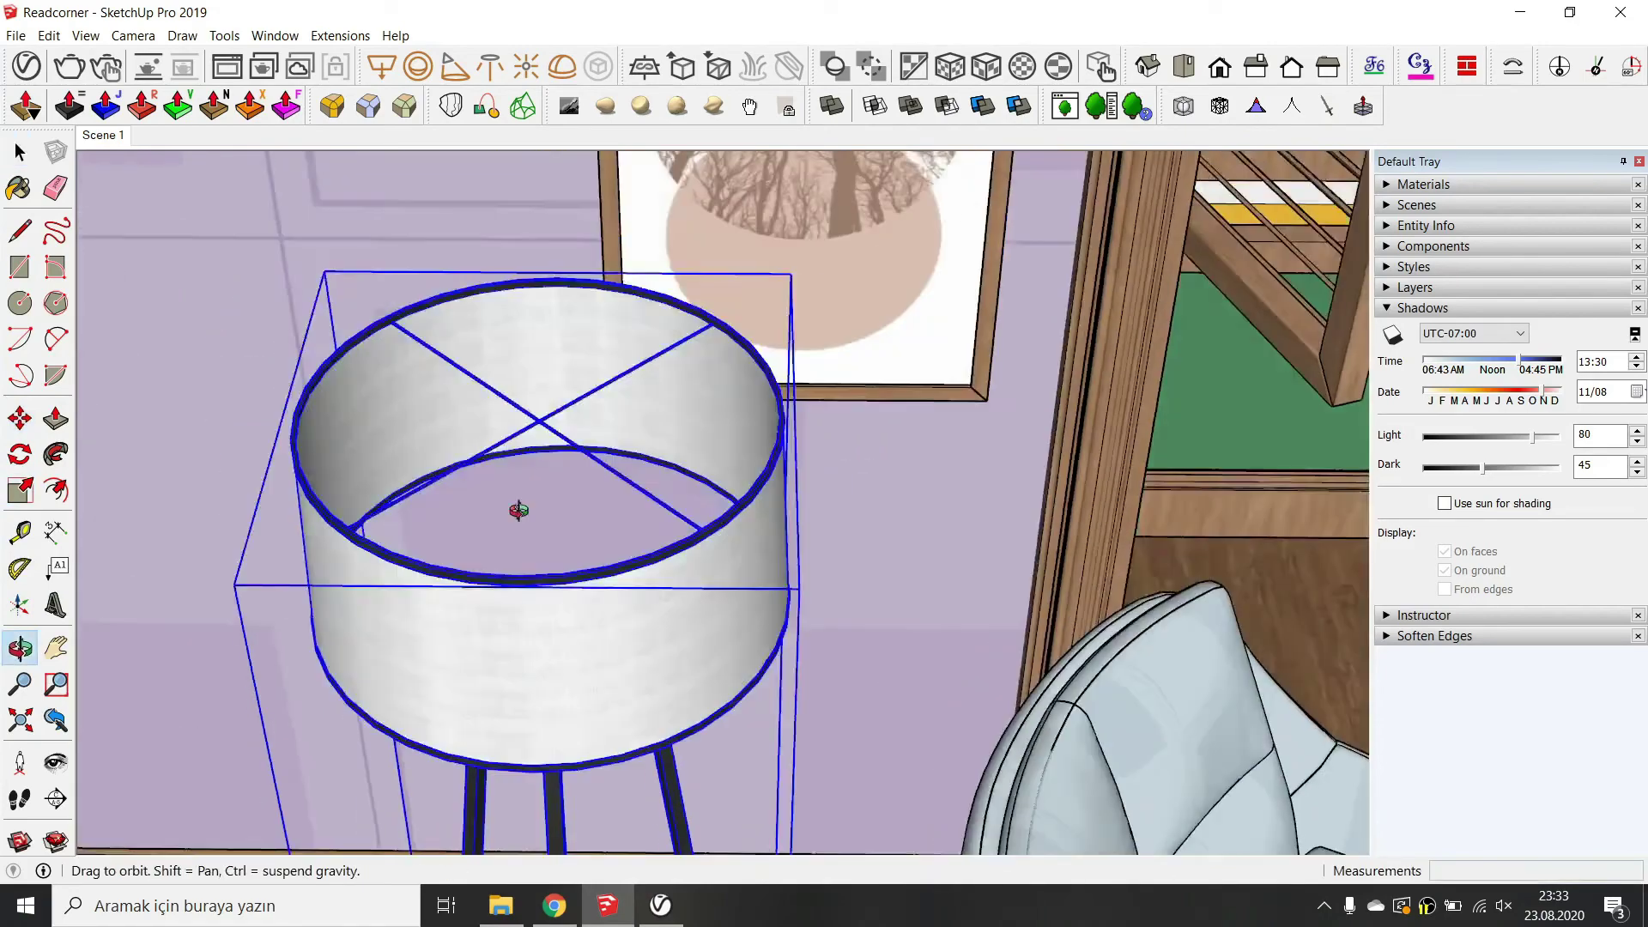
scroll(583, 601, up, 5)
key(space)
double_click(599, 639)
click(598, 642)
middle_drag(598, 645, 592, 682)
key(c)
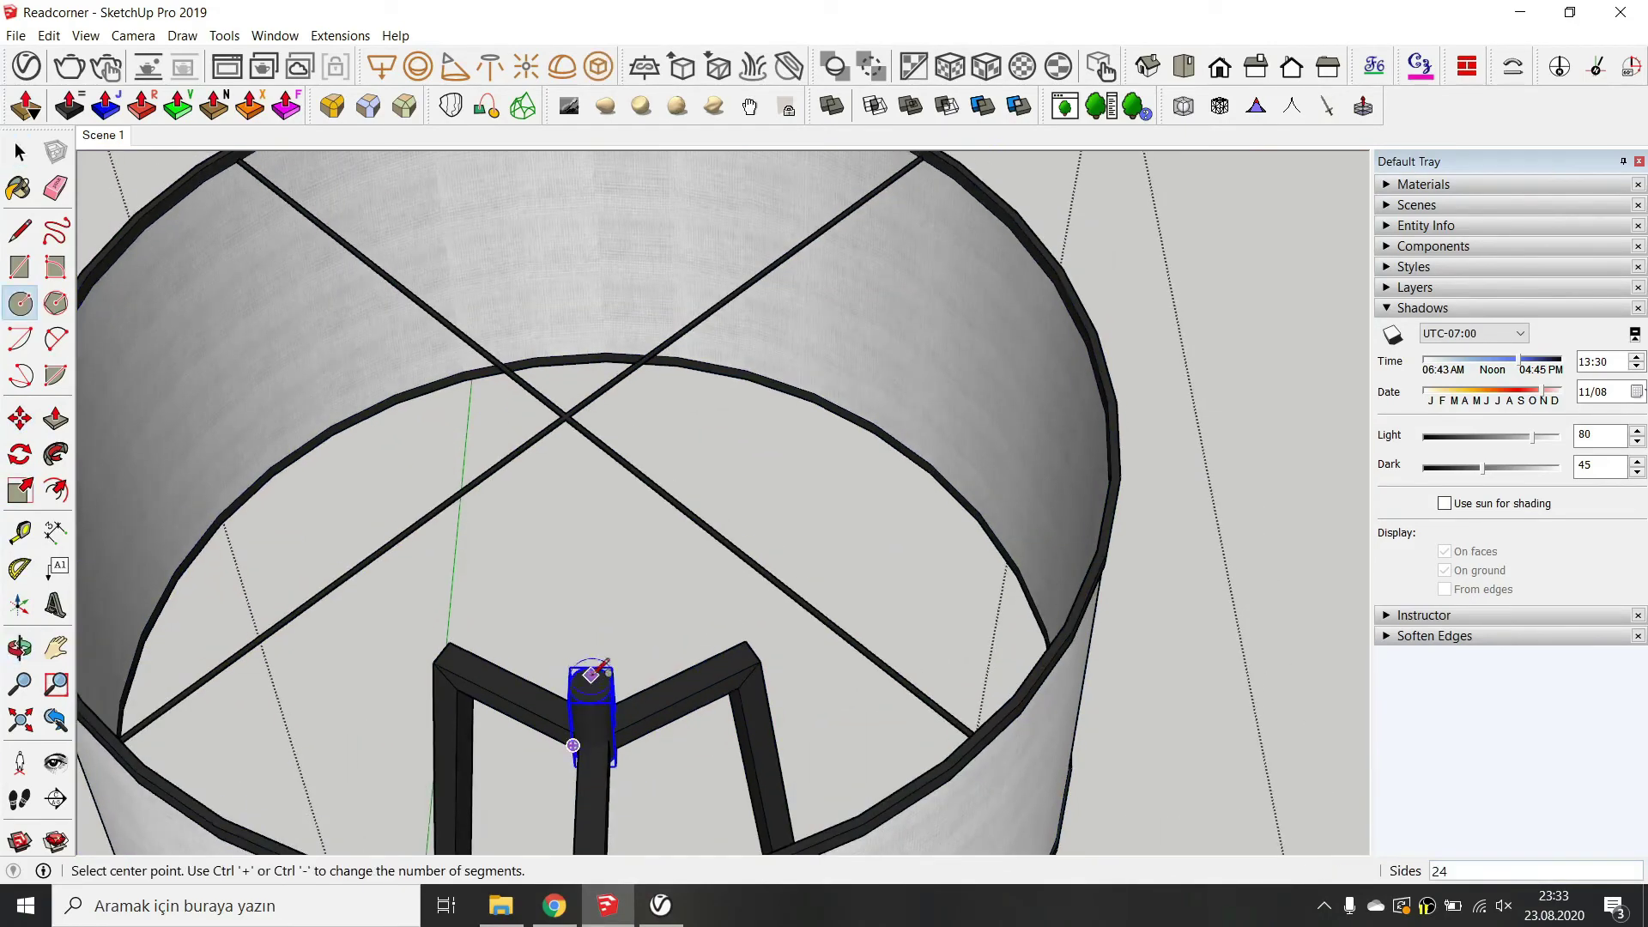
click(592, 683)
click(646, 677)
key(p)
drag(633, 682, 625, 533)
Group the cylinder inside the lampshade and convert it to a V-Ray mesh light.
key(space)
triple_click(597, 556)
key(ctrl+g)
scroll(553, 520, down, 5)
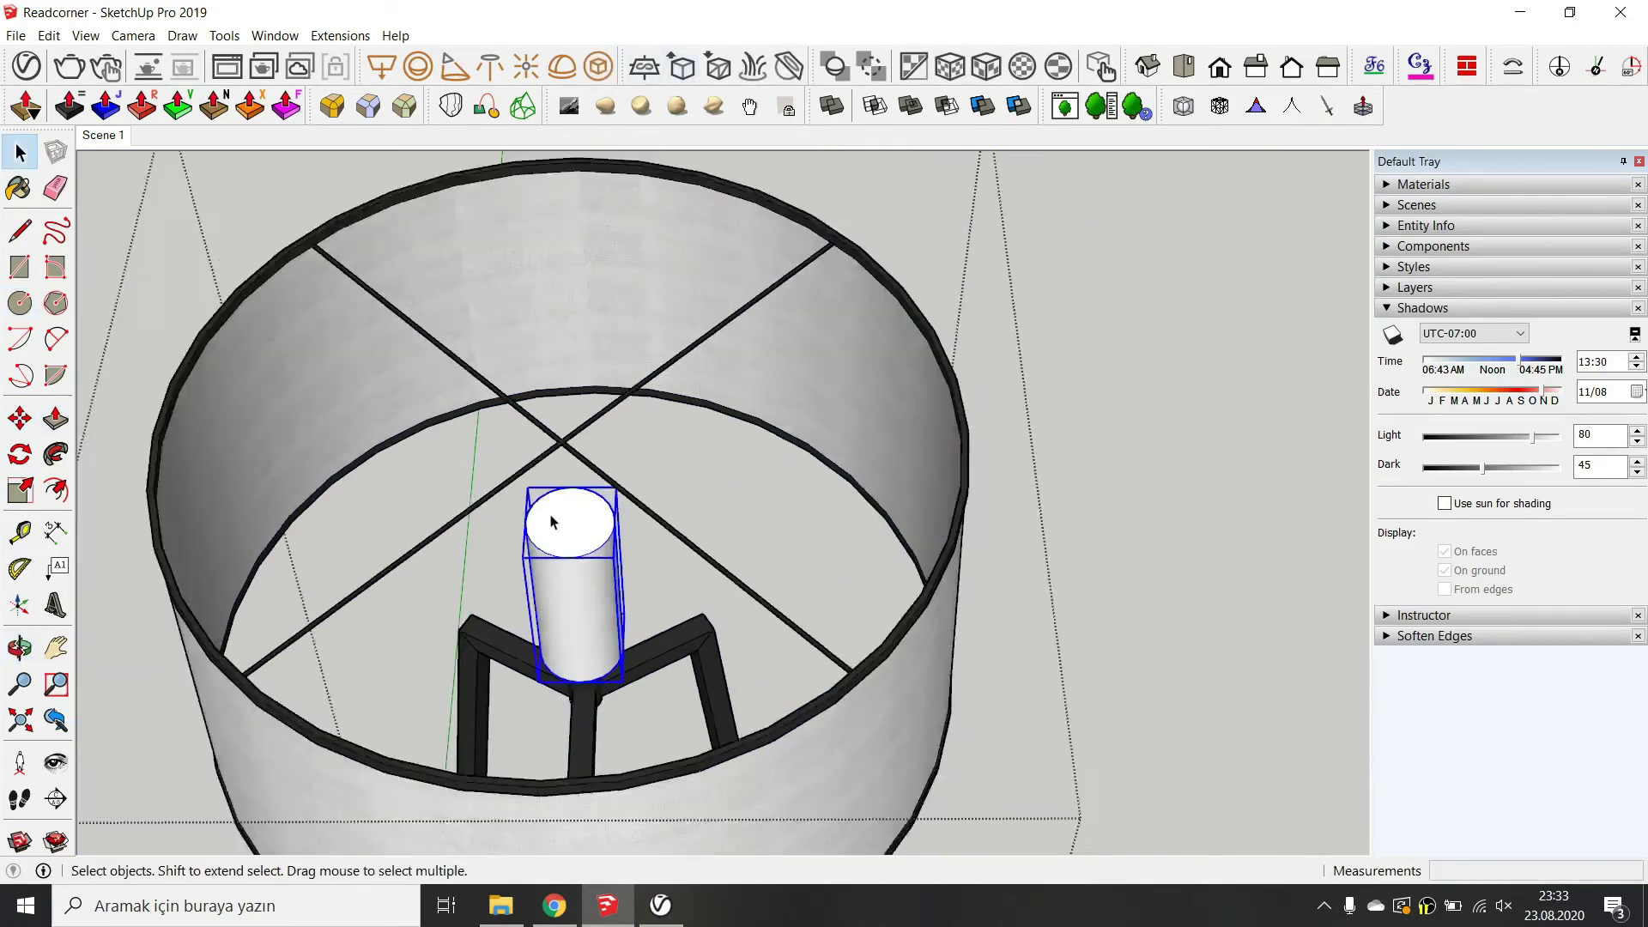
click(598, 67)
middle_drag(574, 520, 556, 400)
key(Escape)
scroll(556, 401, down, 2)
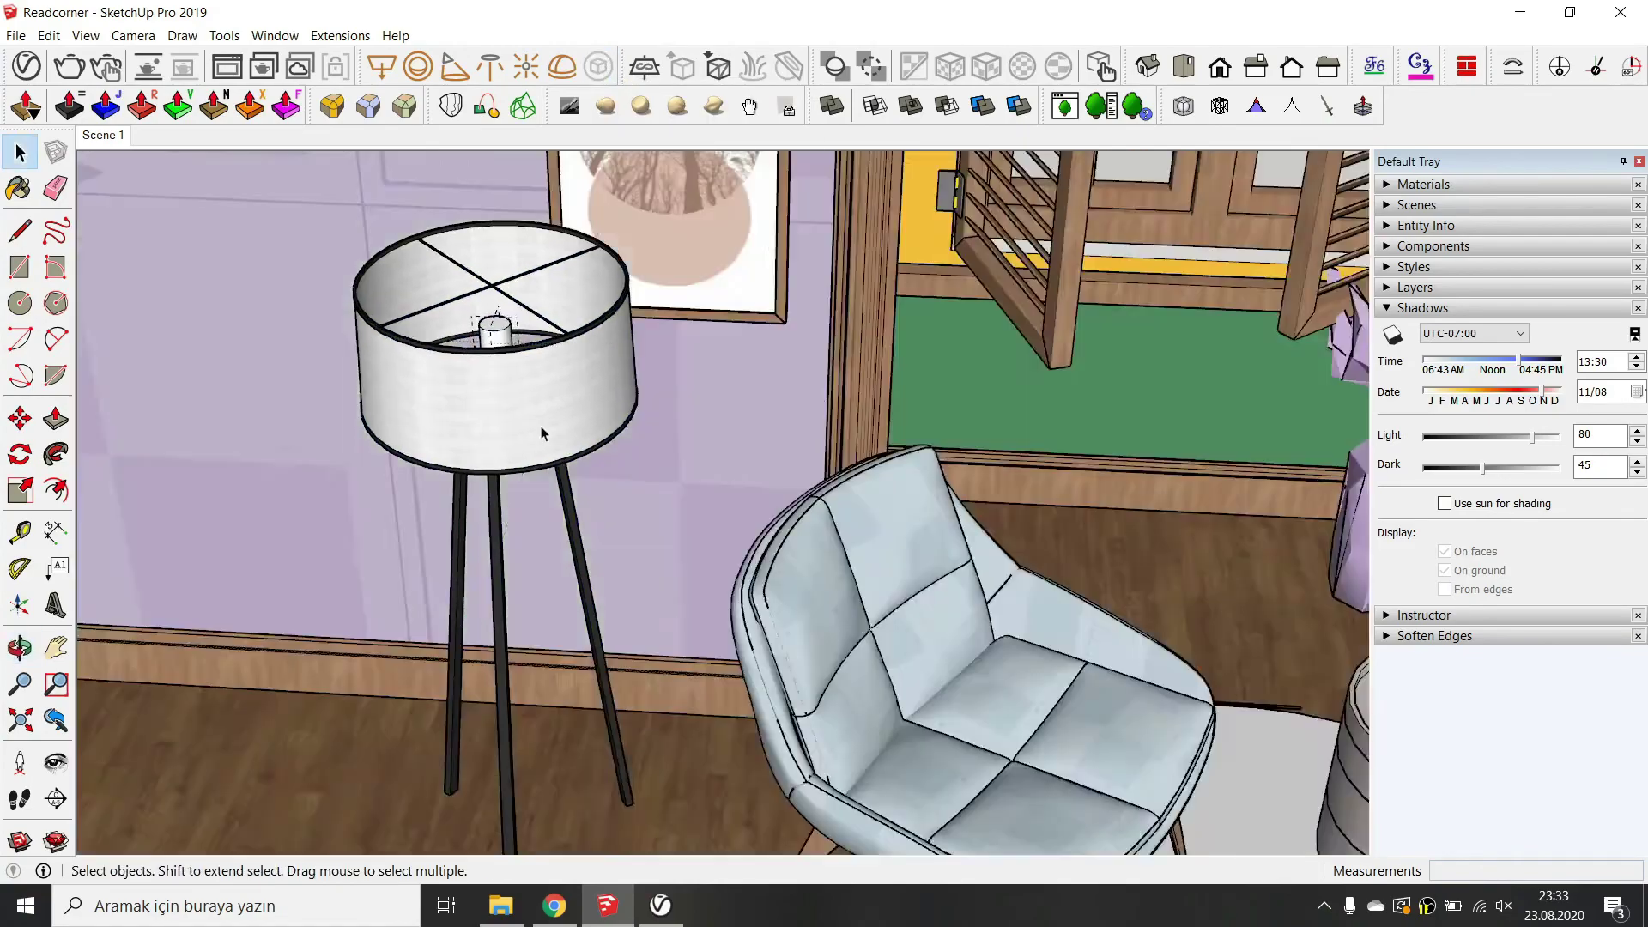
Sample the coffee table's material, followed by the material on the floor lamp's legs.
shift+middle_drag(1055, 652, 544, 432)
scroll(959, 673, up, 4)
key(b)
alt+click(960, 673)
scroll(960, 673, down, 4)
shift+middle_drag(398, 492, 1009, 643)
key(b)
alt+click(447, 412)
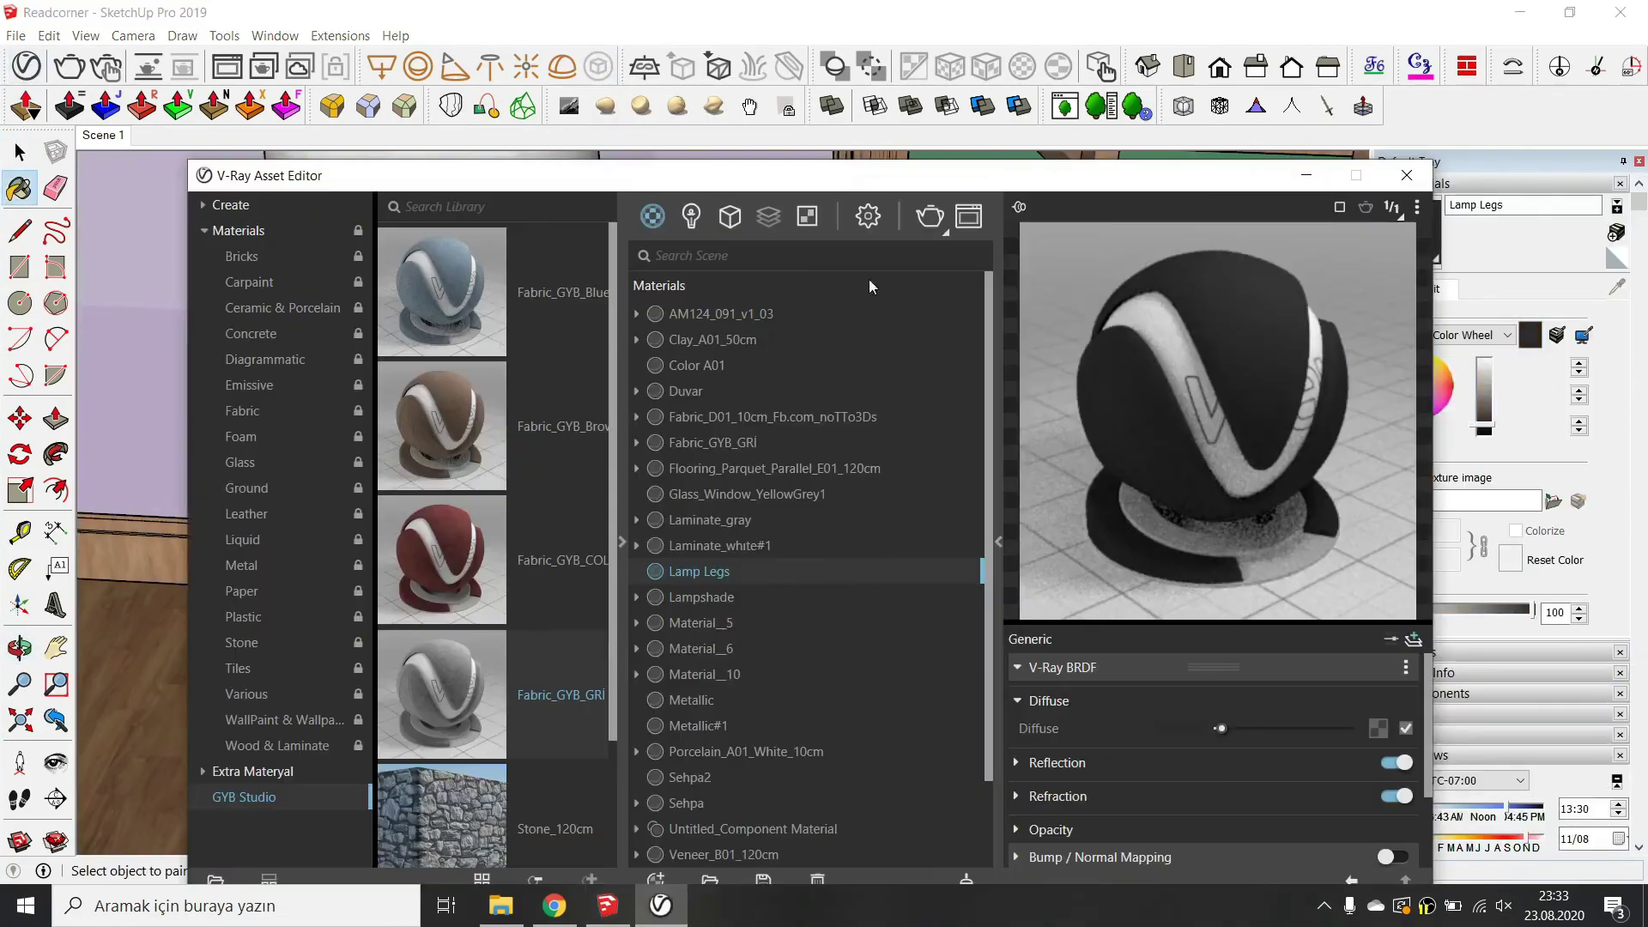
drag(814, 176, 908, 462)
Apply the Sehpa2 material to the objects using the Lamp Legs material.
scroll(610, 203, up, 4)
middle_drag(610, 203, 507, 346)
scroll(507, 345, down, 2)
scroll(919, 553, down, 3)
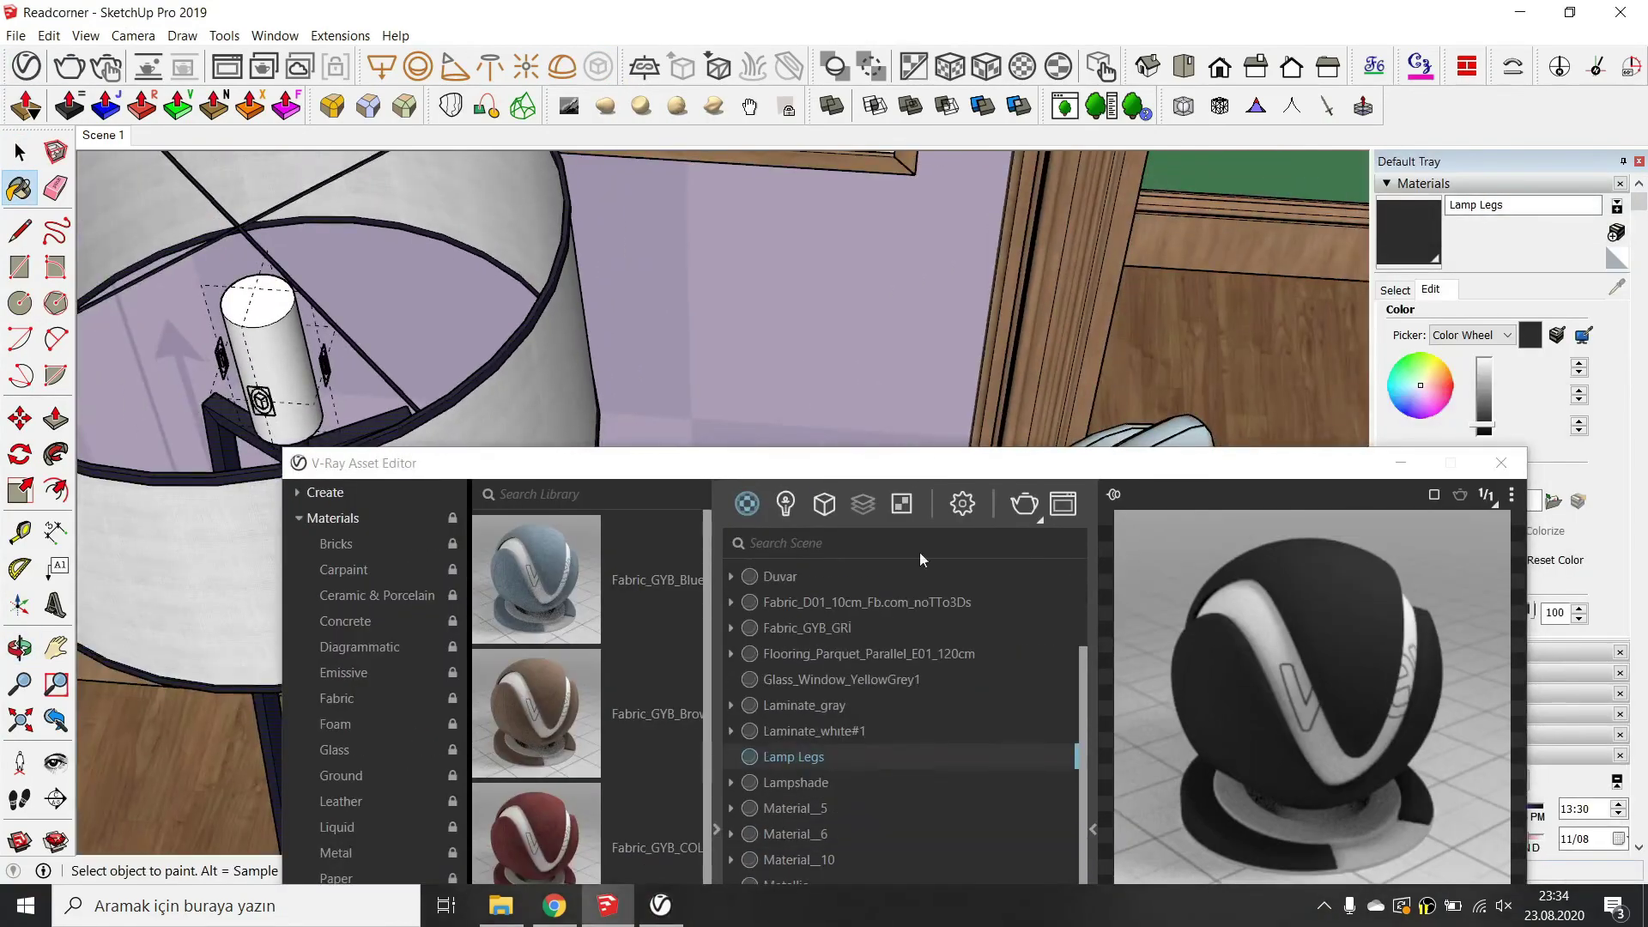
drag(919, 460, 940, 287)
click(807, 785)
middle_drag(316, 579, 292, 601)
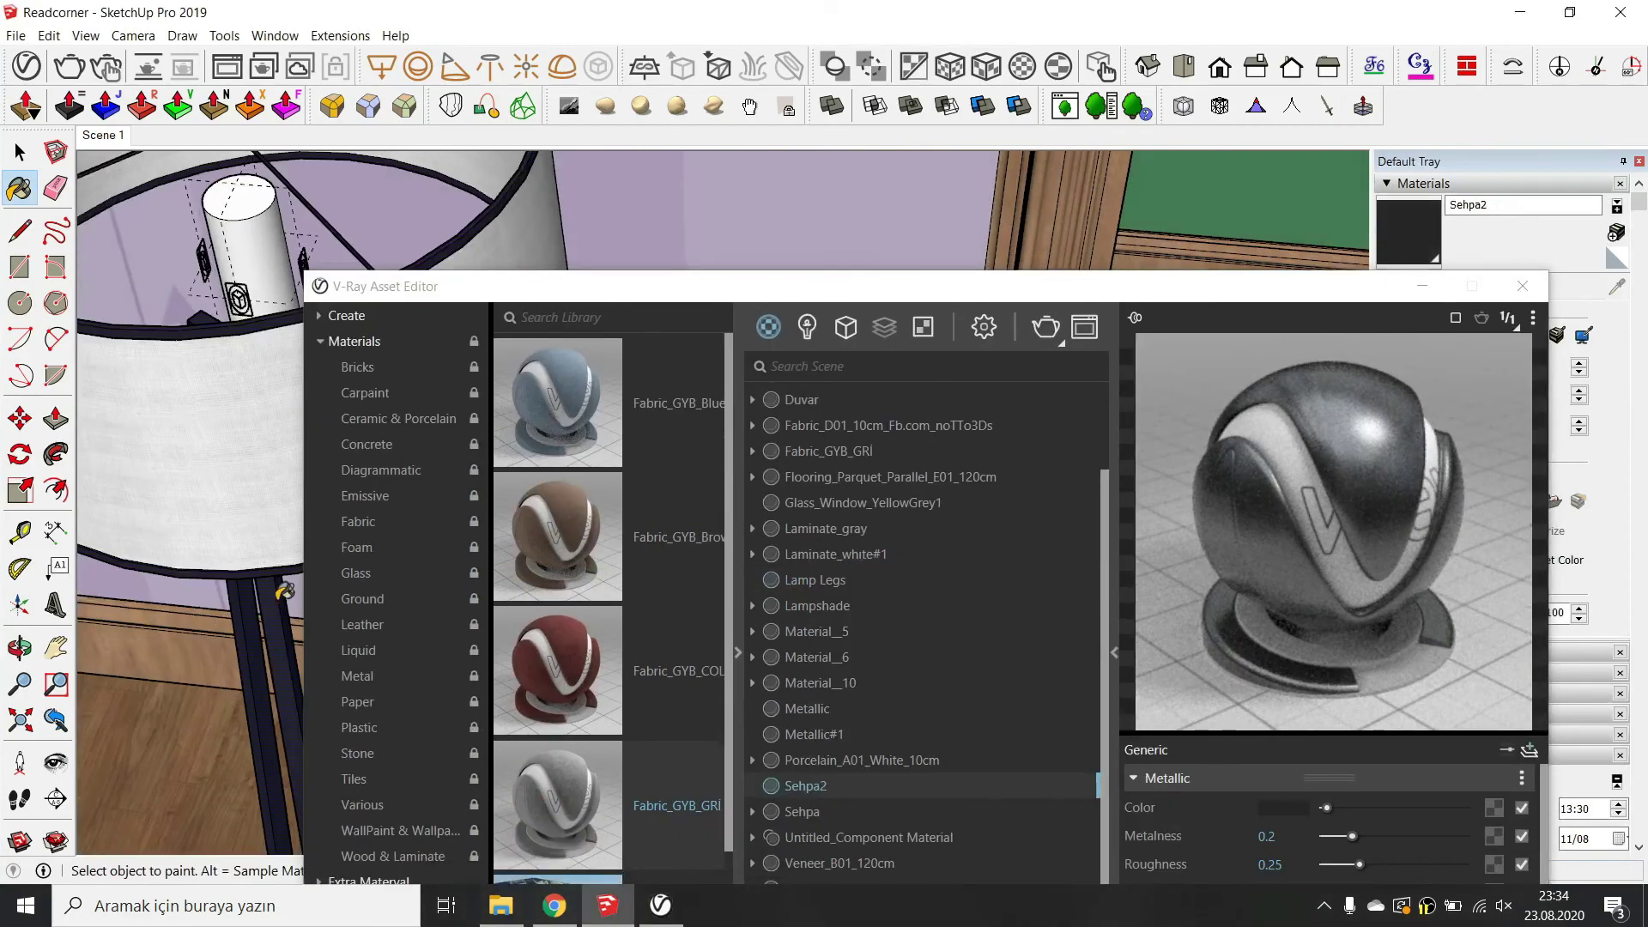
Sample the Lampshade material and select all objects in the scene that use it.
alt+click(247, 498)
right_click(821, 604)
click(847, 620)
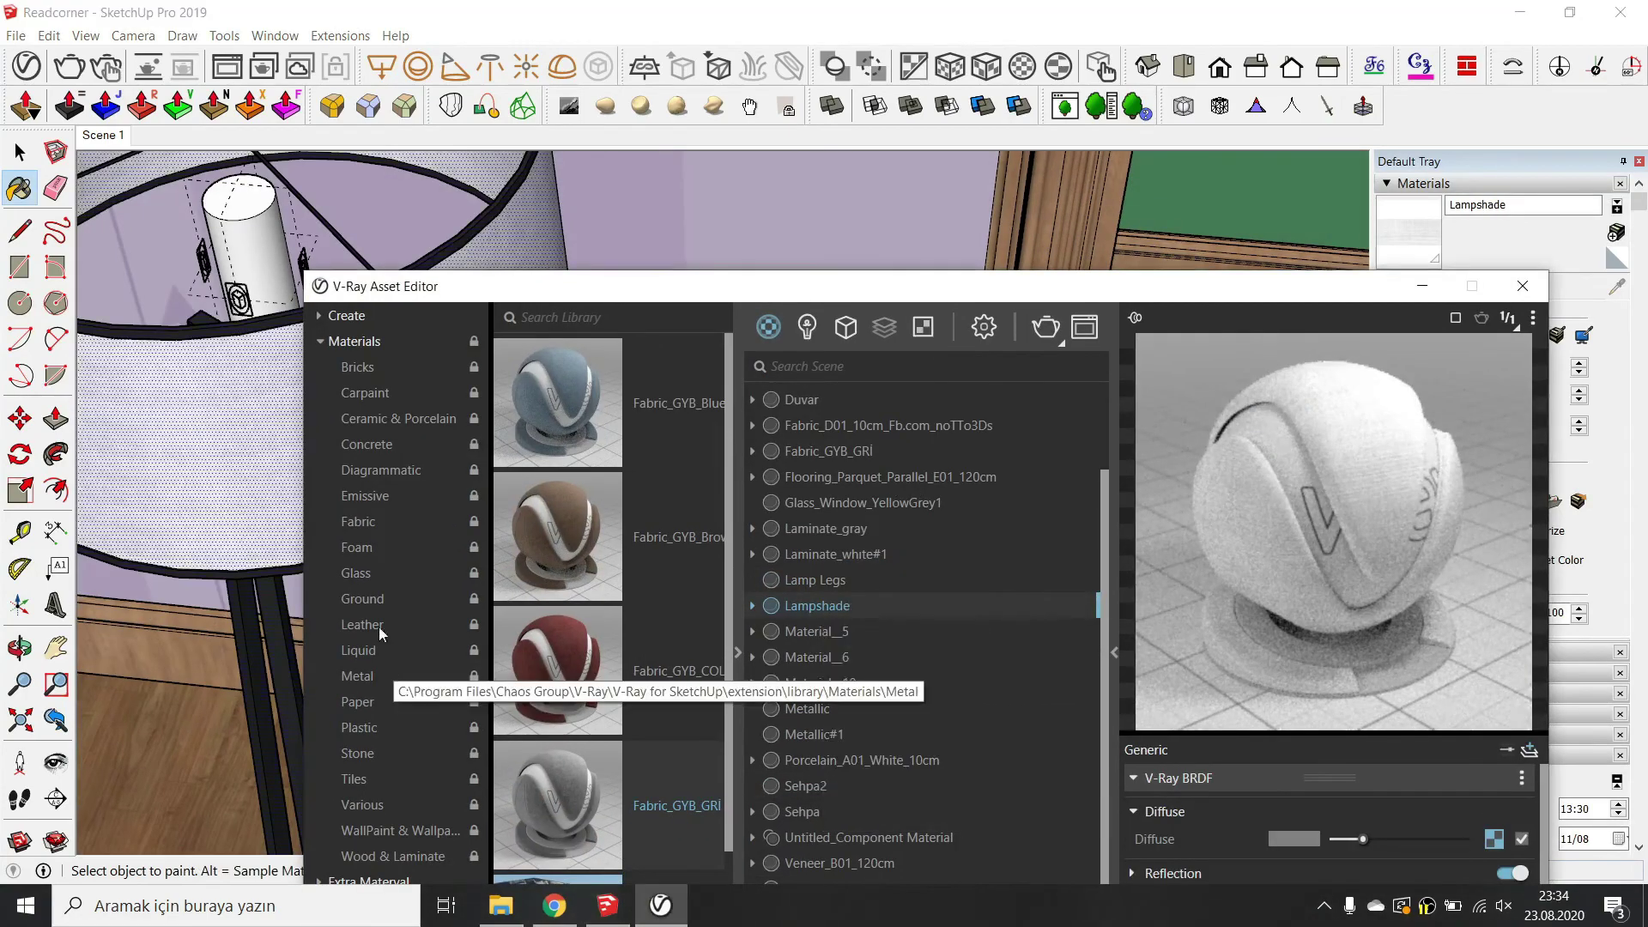
Add the Paper Lamp E 20cm material from the library and apply it to the selected lampshade.
click(358, 520)
scroll(603, 425, down, 3)
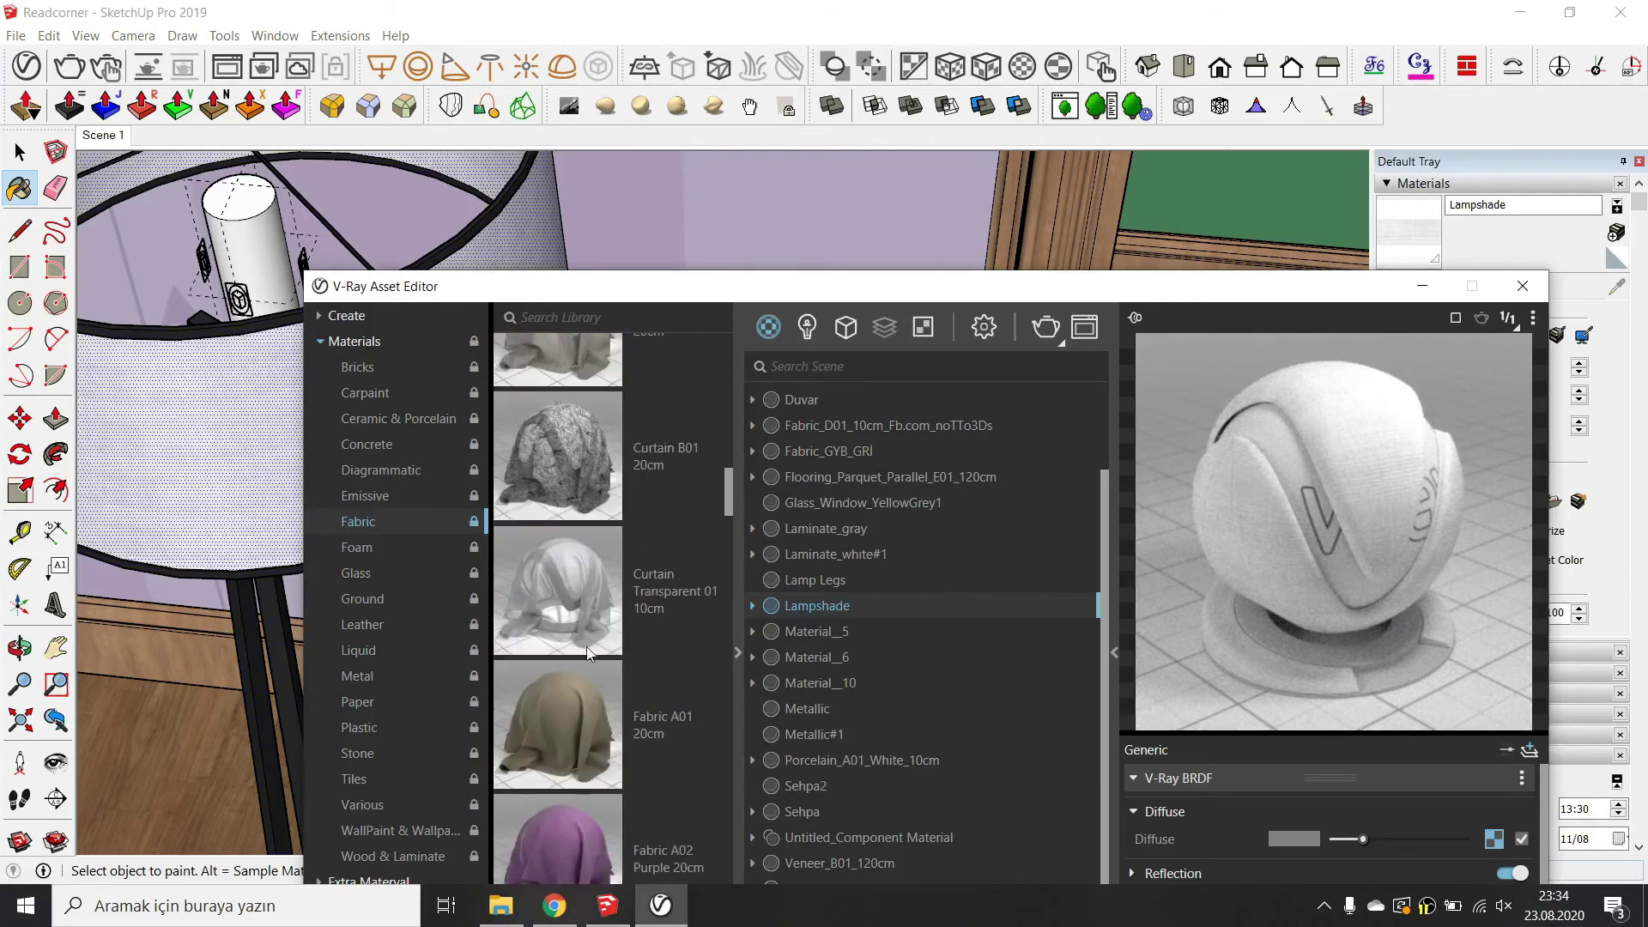
click(358, 702)
drag(562, 776, 982, 590)
click(20, 151)
scroll(270, 471, up, 5)
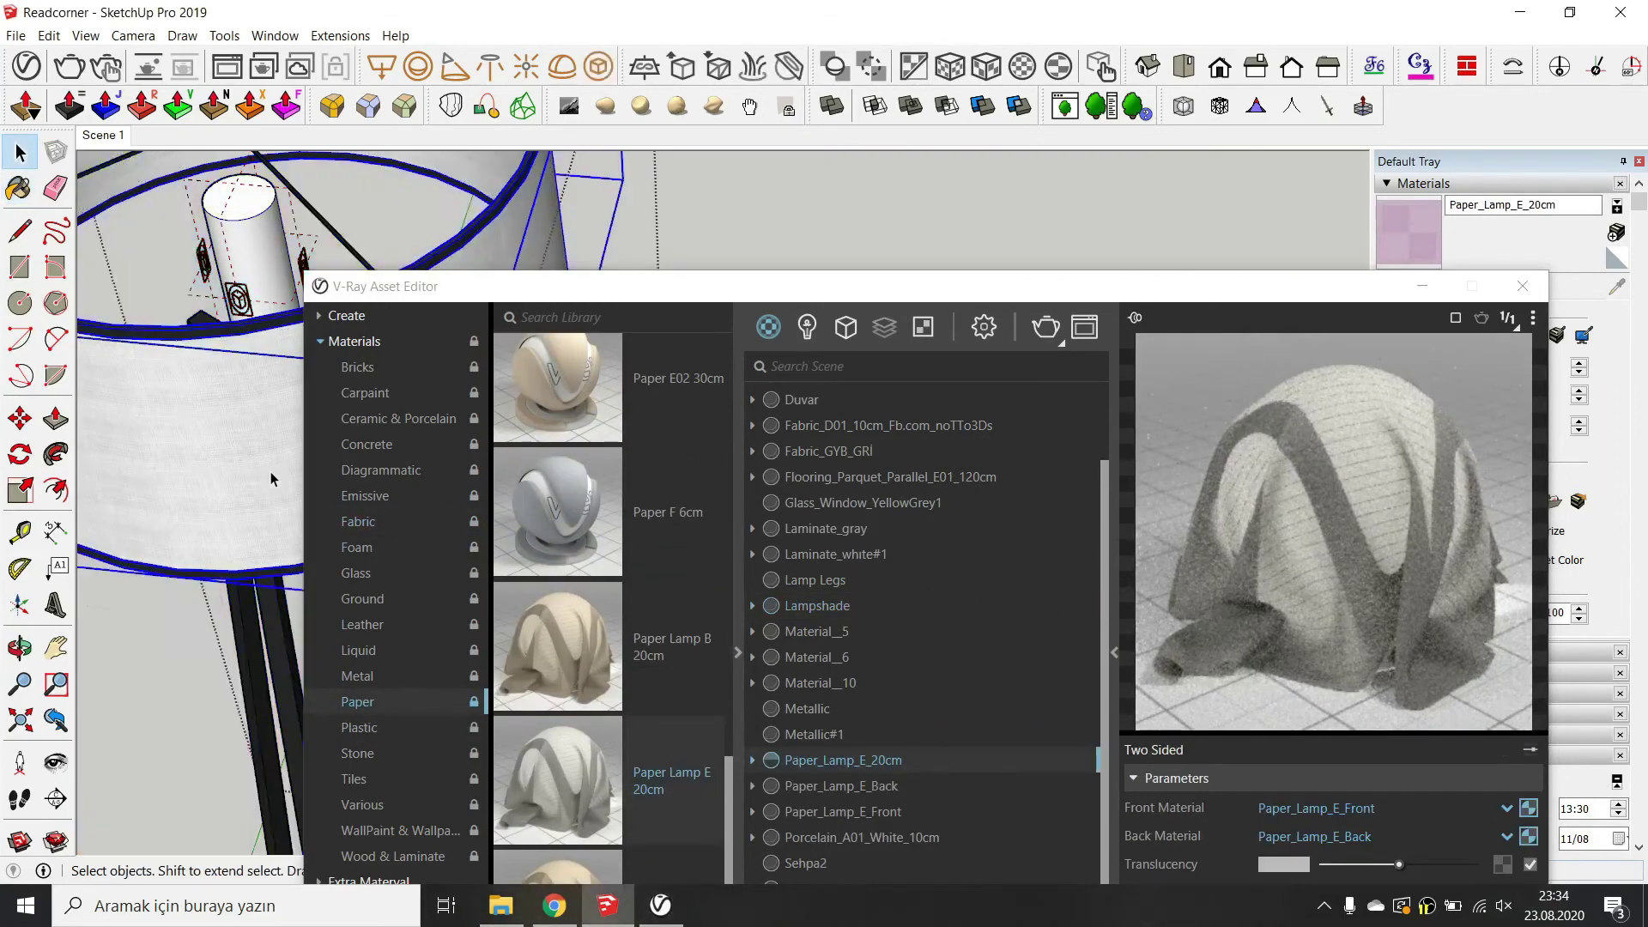
key(Escape)
key(Escape)
key(Escape)
Open the Mesh Light's color for editing and set its color space to Screen (sRGB) with a 0 to 255 range.
click(1423, 286)
click(27, 66)
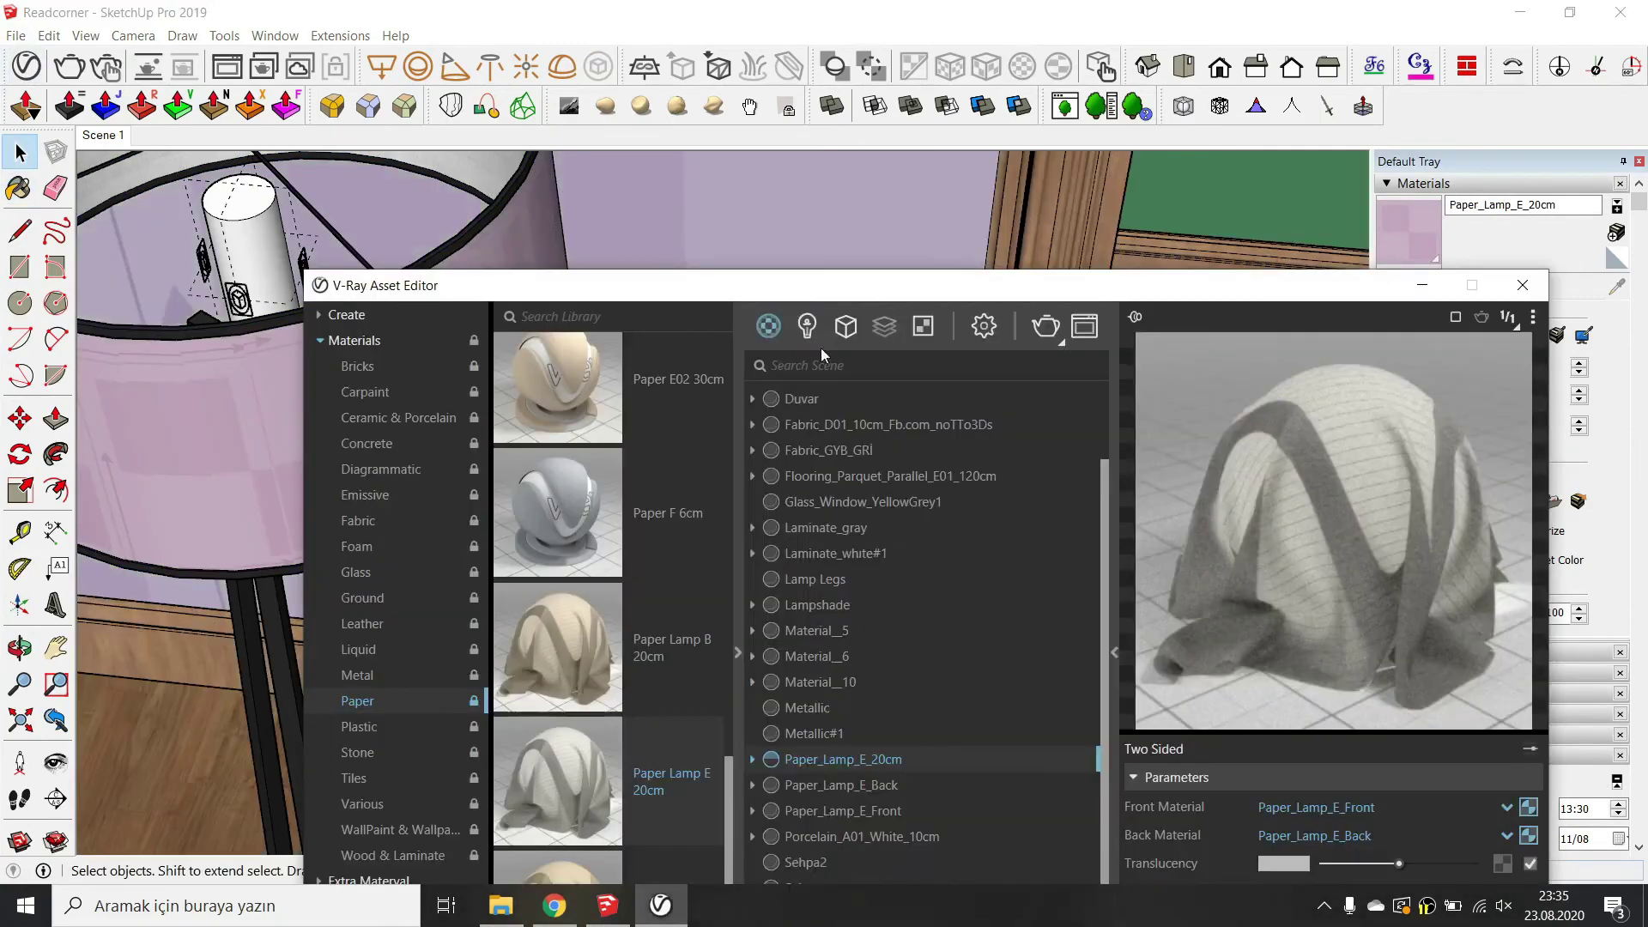
click(806, 327)
click(823, 424)
drag(1227, 281, 1144, 141)
click(1201, 666)
click(1032, 357)
click(1000, 336)
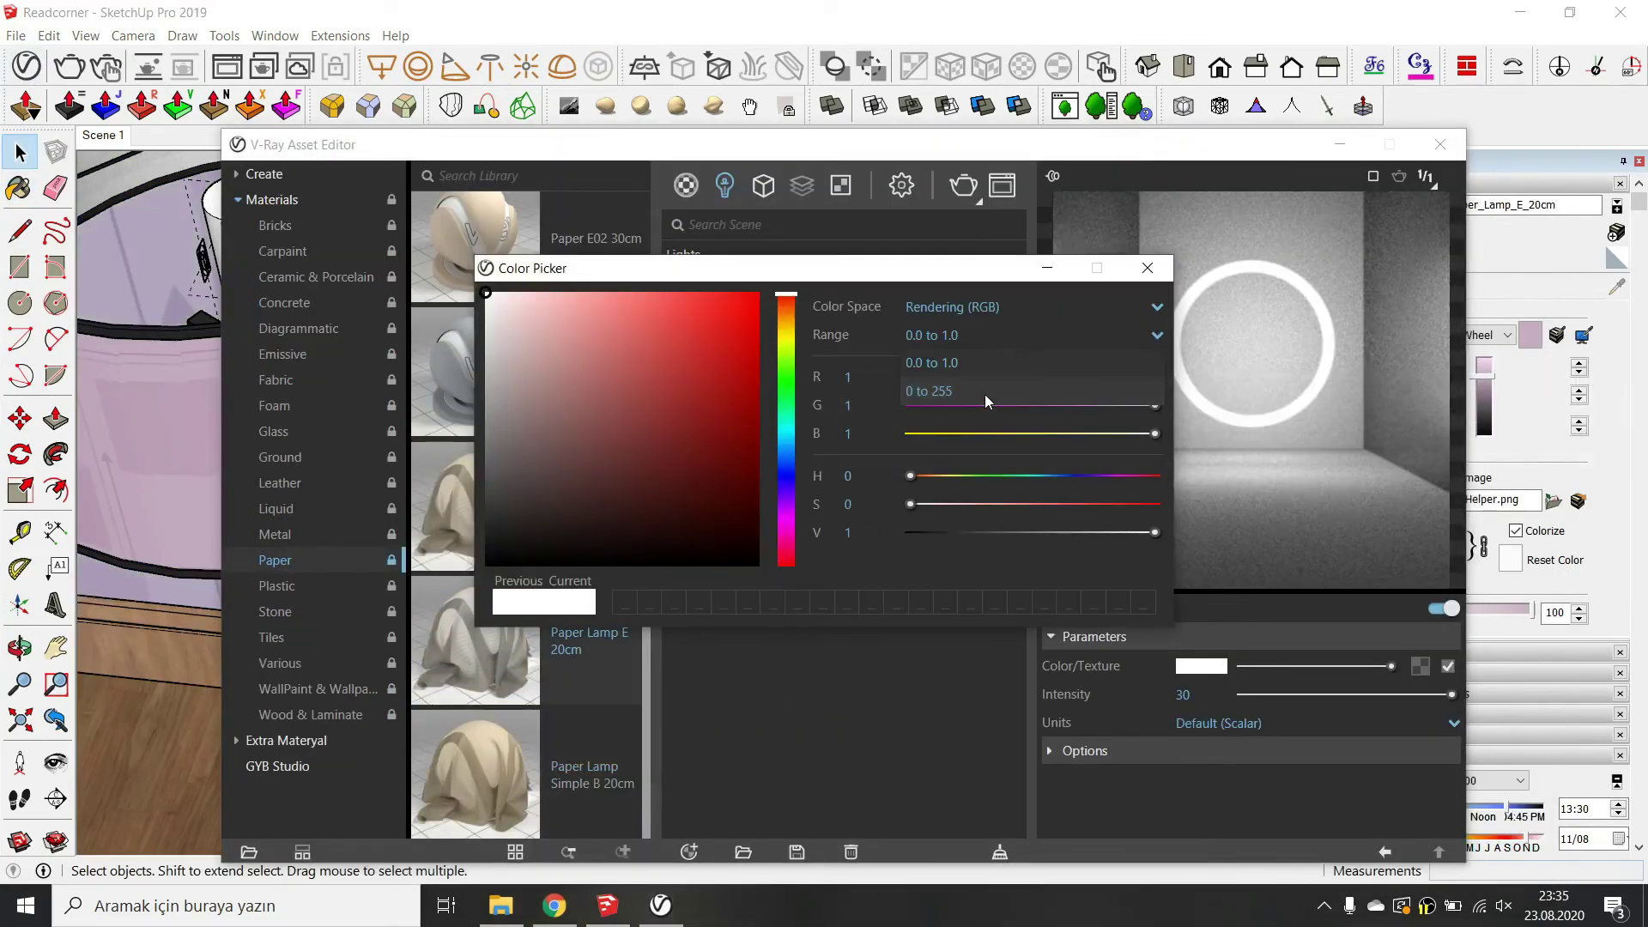
click(985, 394)
click(965, 309)
click(957, 335)
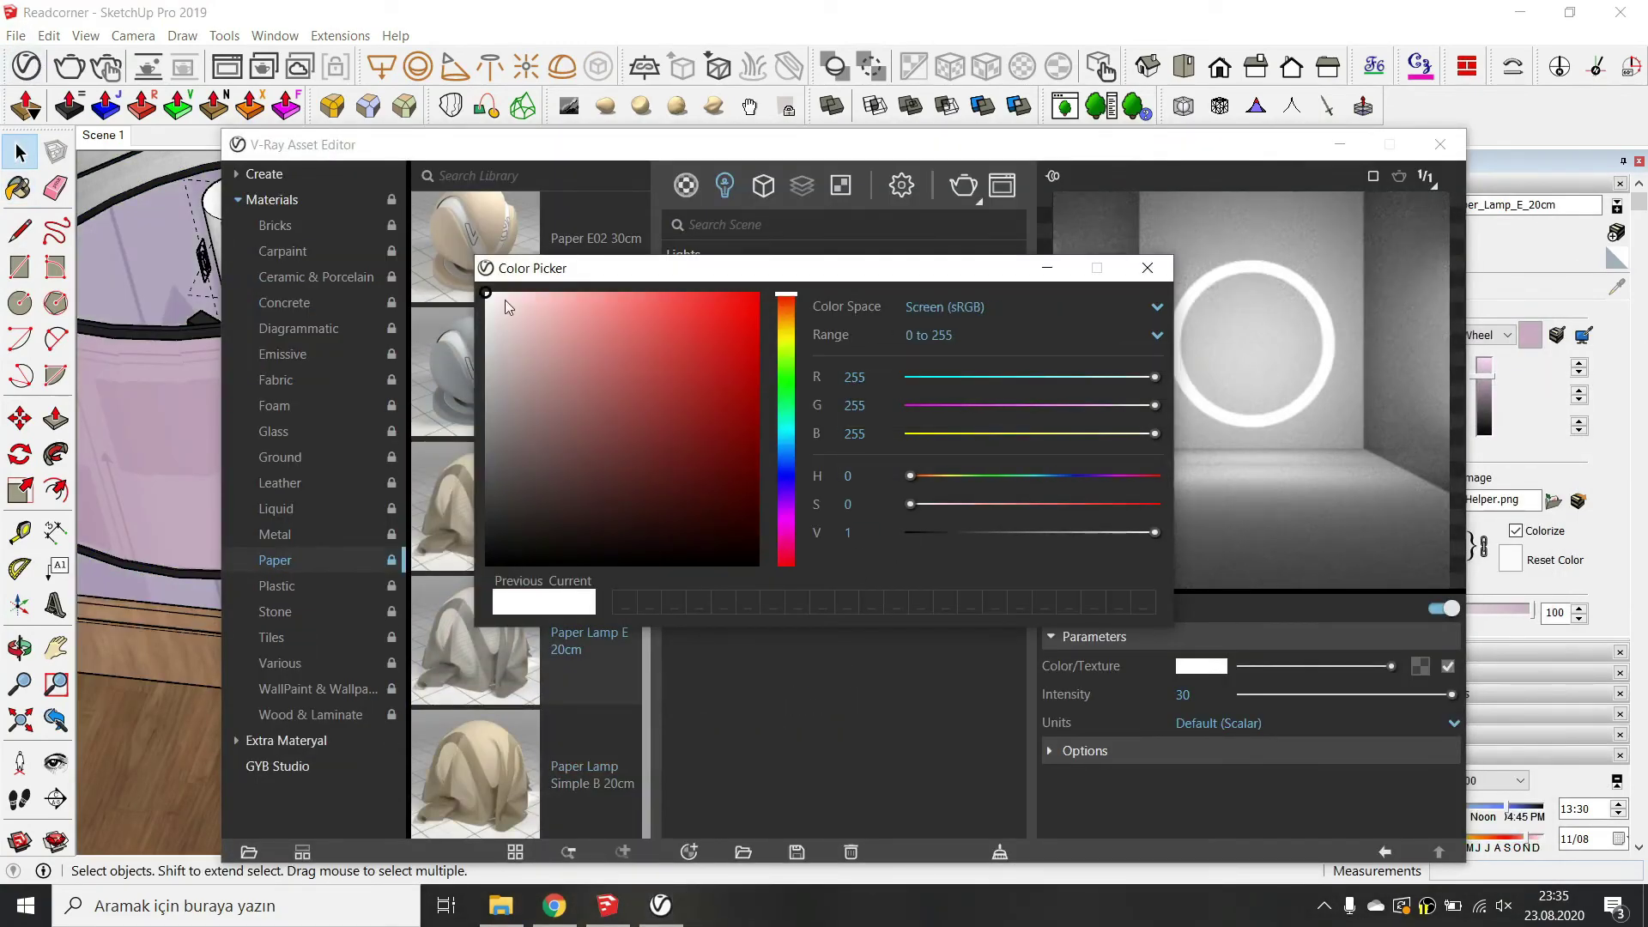
Give the Mesh Light a warm yellow-orange color.
click(785, 323)
drag(530, 295, 616, 300)
click(1146, 268)
Try an intensity of 120 for the Mesh Light, settle on 60, and put the asset editor away.
click(1205, 698)
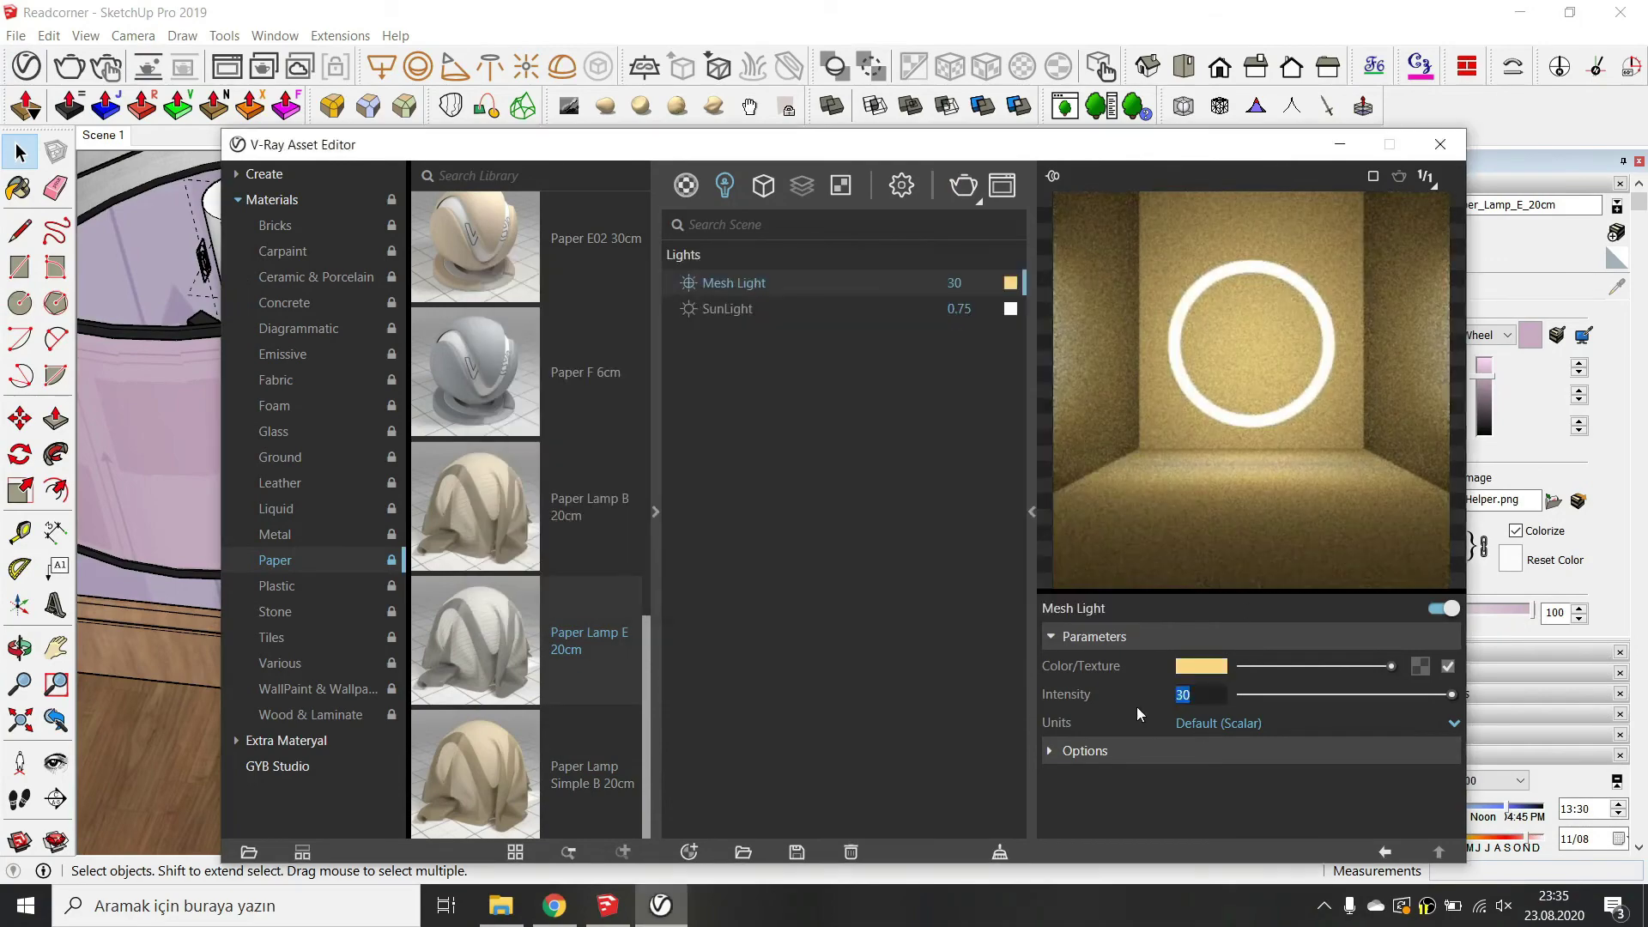
text(120)
key(Return)
click(1210, 703)
text(60)
key(Return)
click(1339, 144)
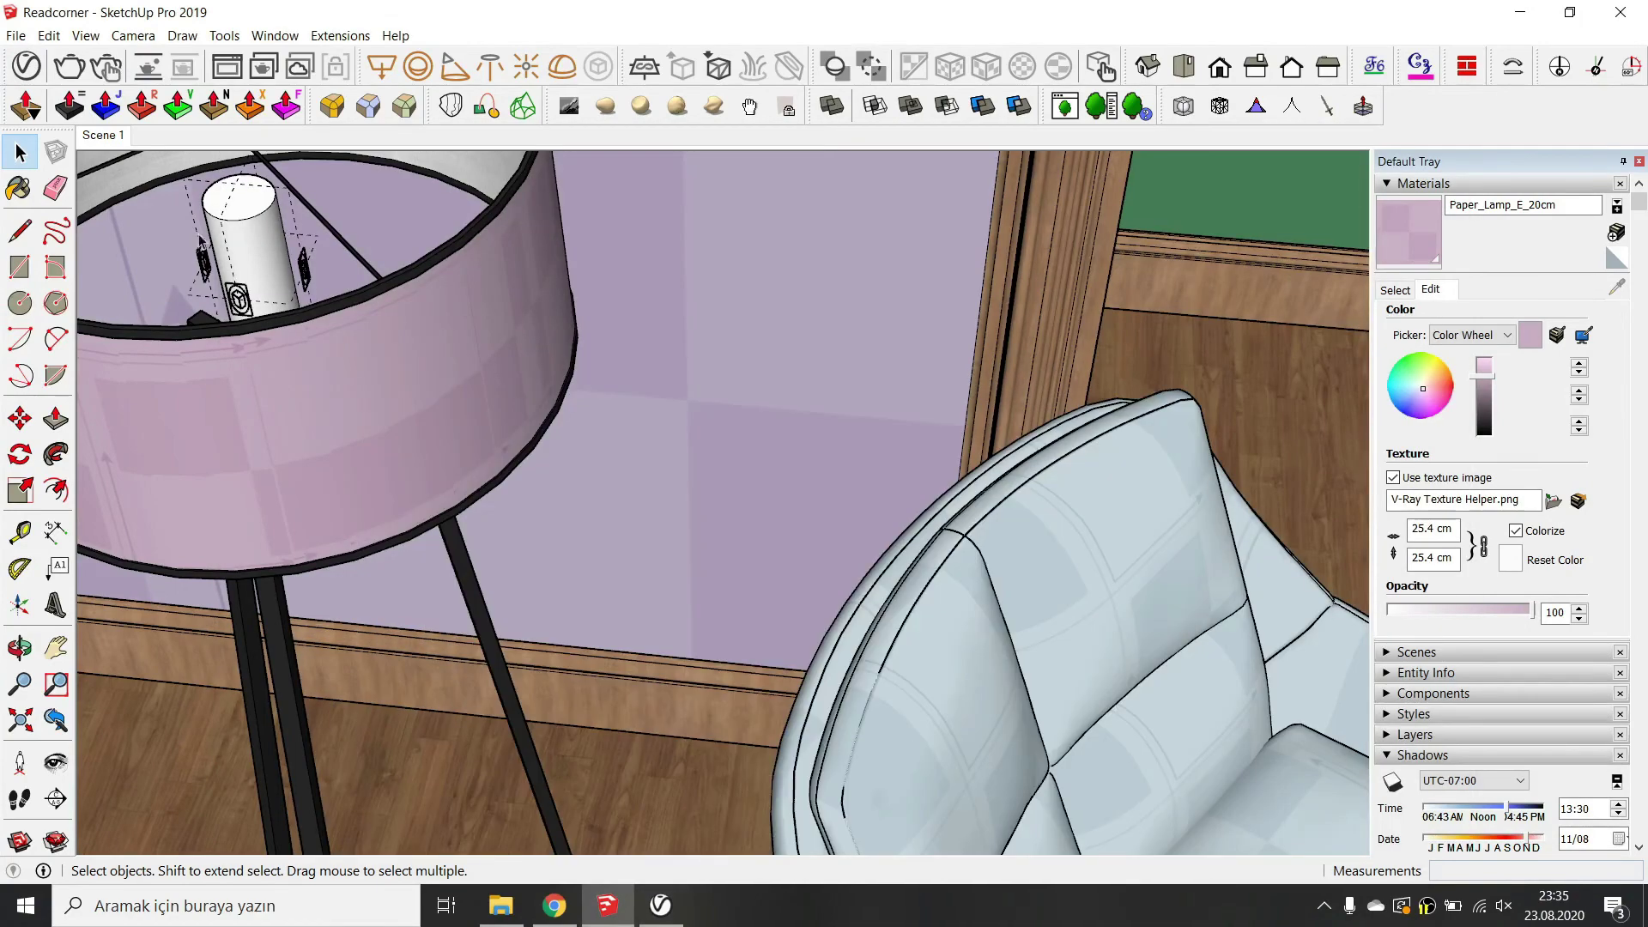
Return to Scene 1, set the camera's eye height to 150 cm, and update the scene with that view.
click(98, 135)
click(54, 762)
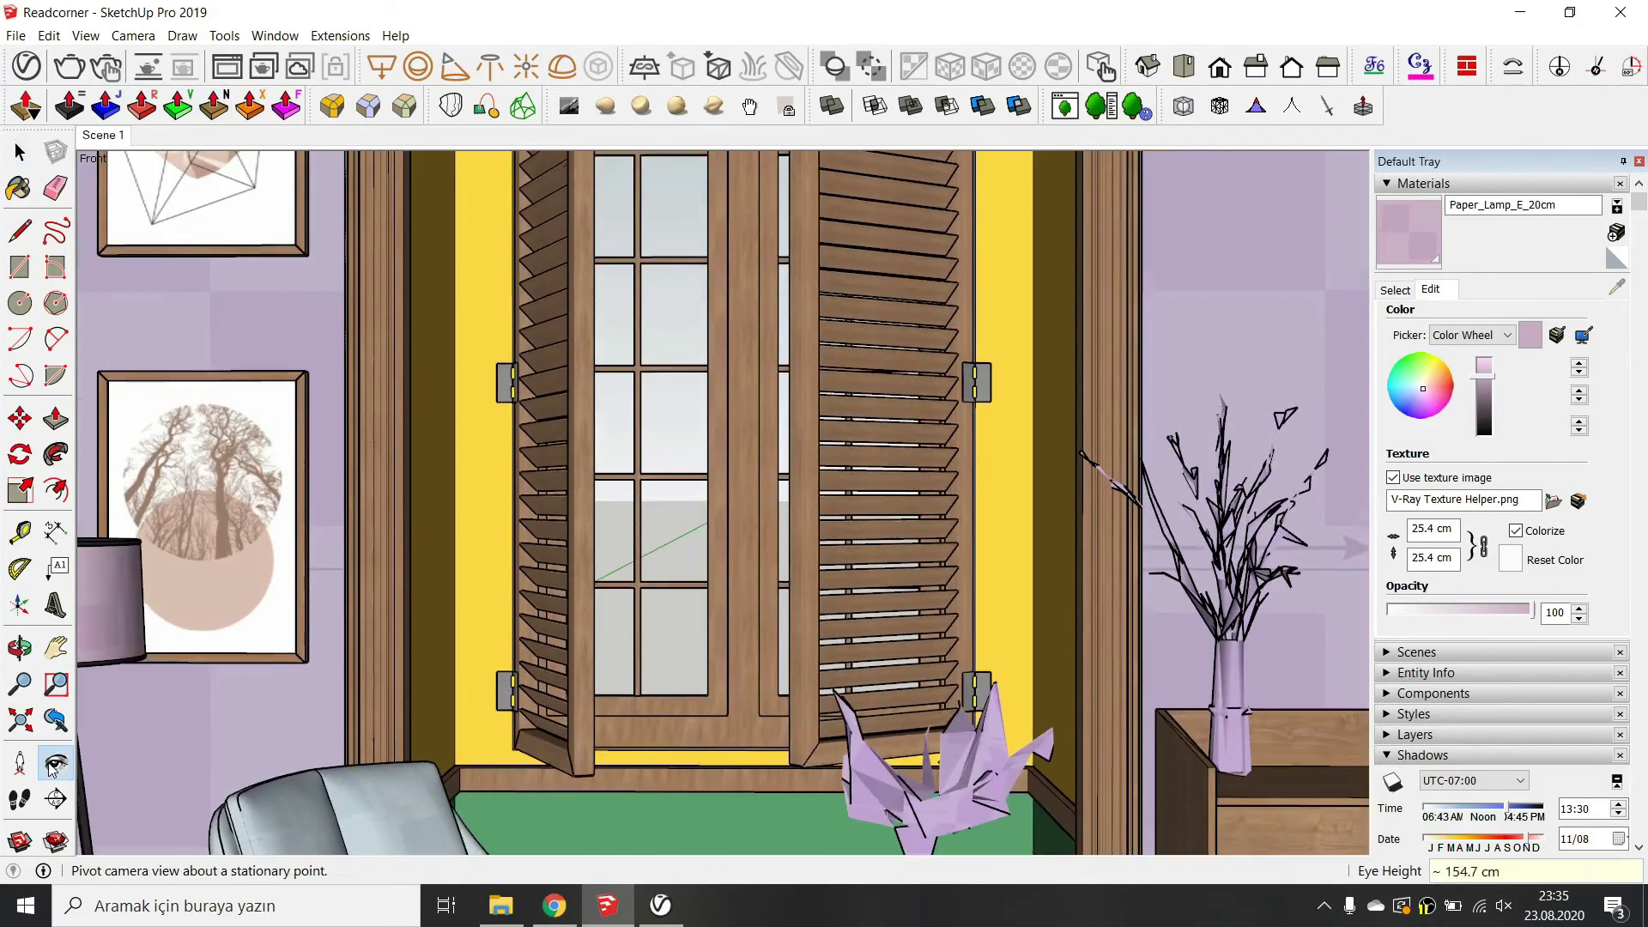
key(alt+Tab)
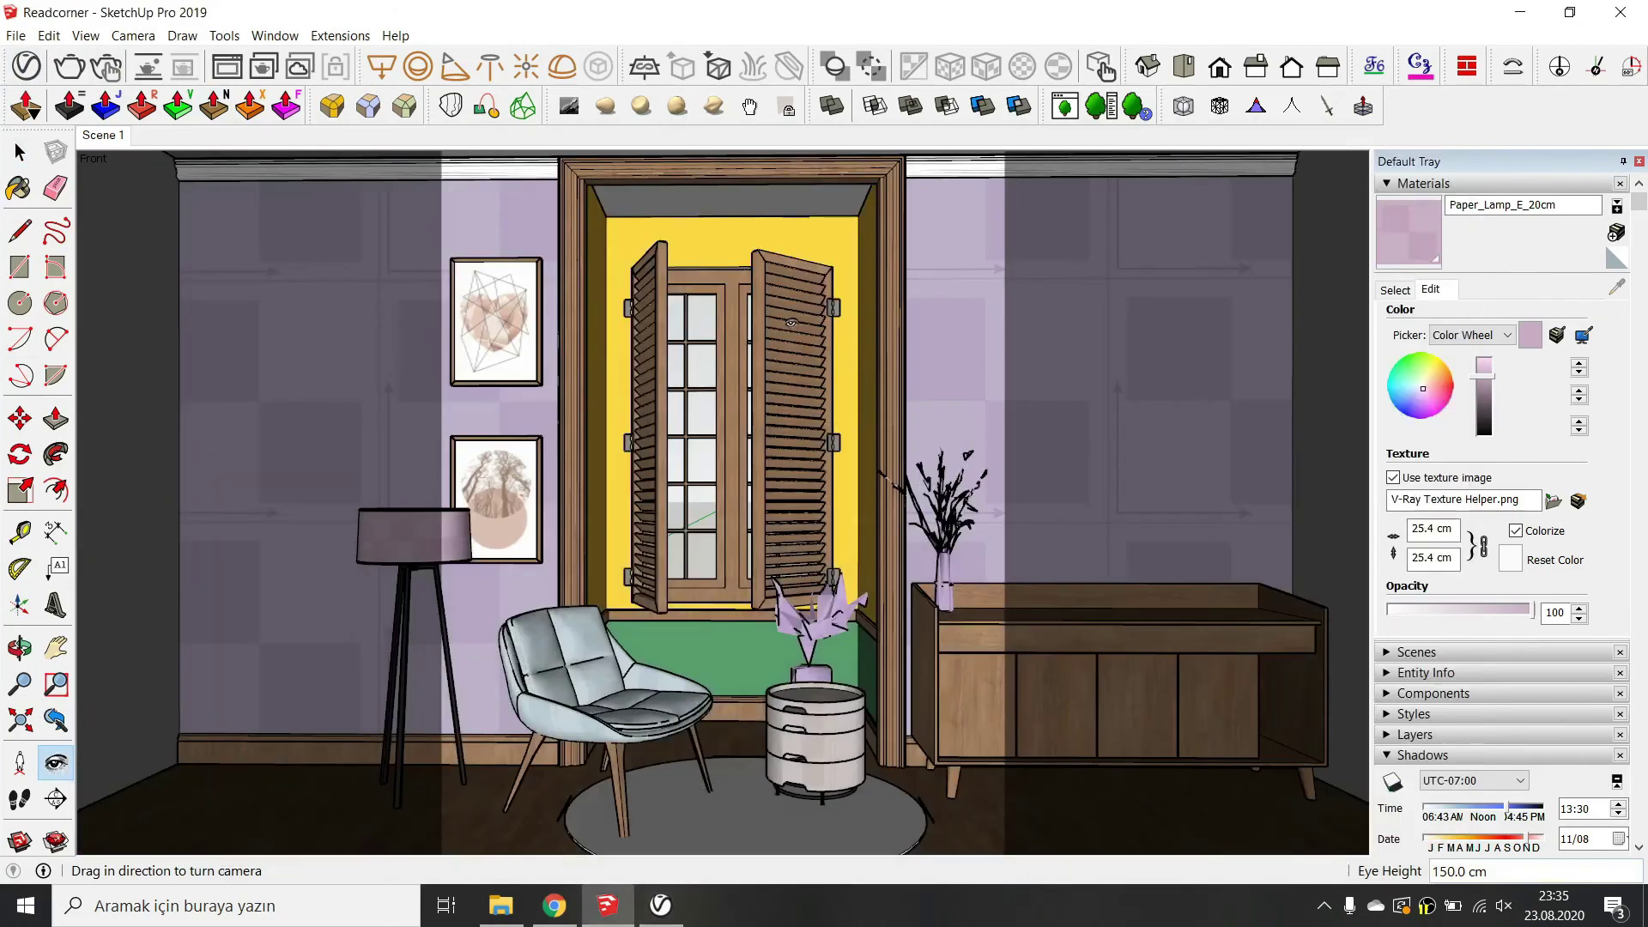
right_click(109, 137)
click(146, 221)
Move the floor lamp sideways along the floor so it stands closer to the armchair.
key(space)
click(460, 546)
key(m)
click(434, 812)
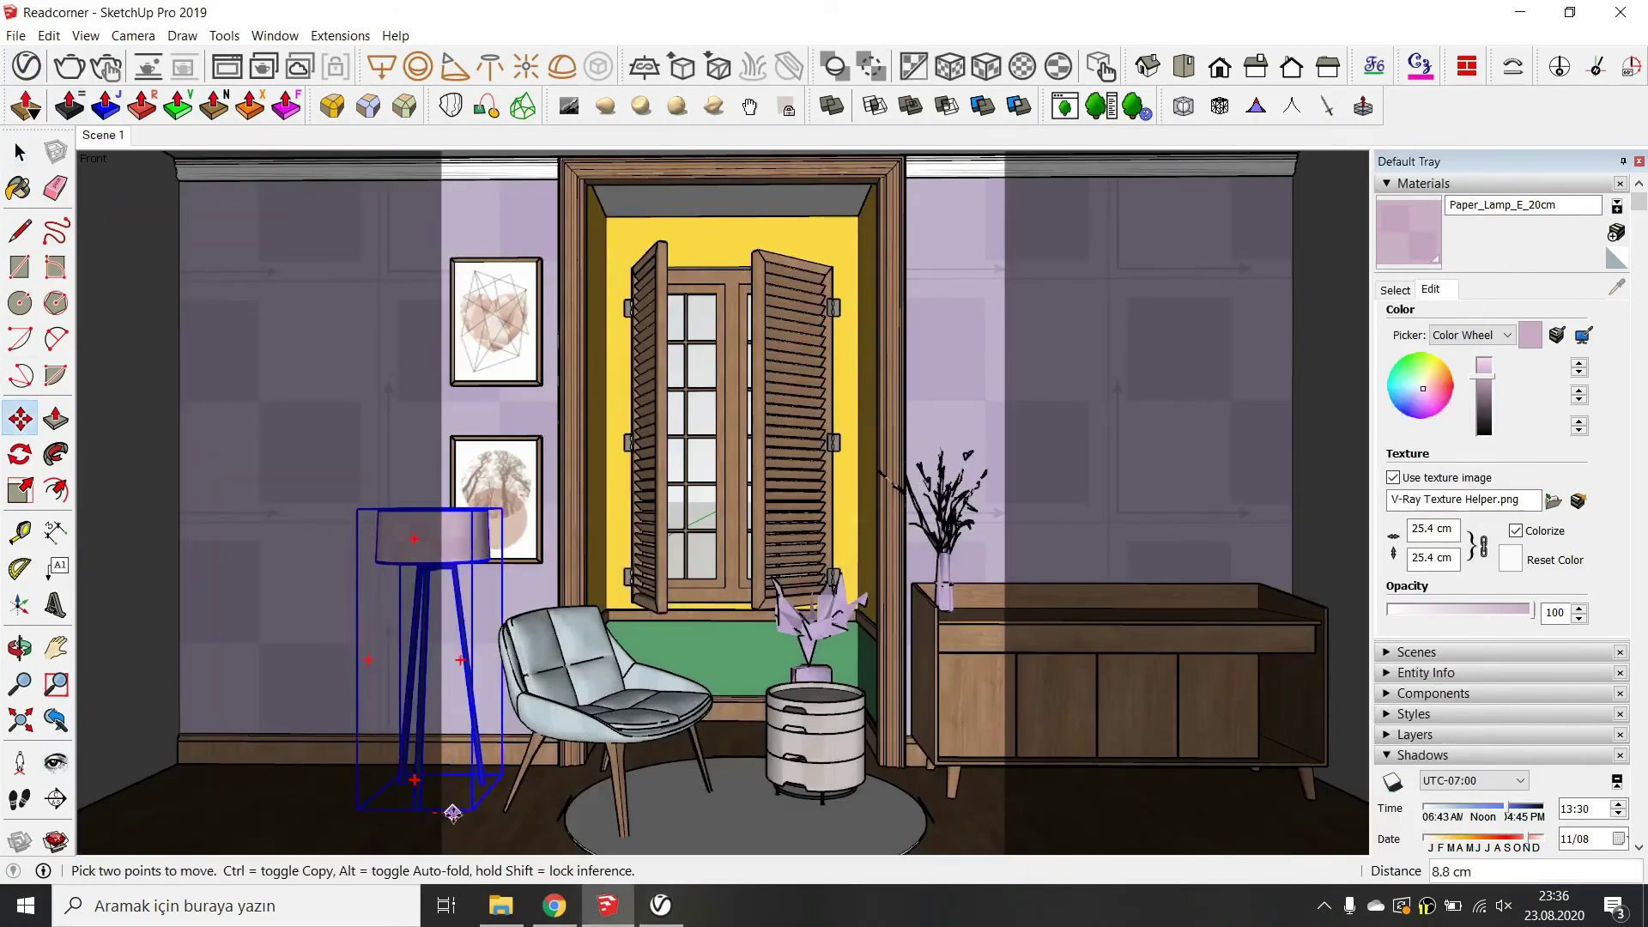
click(472, 812)
Raise the two framed pictures together on the wall so the lower one sits above the lampshade.
key(space)
double_click(522, 482)
click(522, 483)
key(m)
click(524, 484)
click(525, 432)
key(space)
key(Escape)
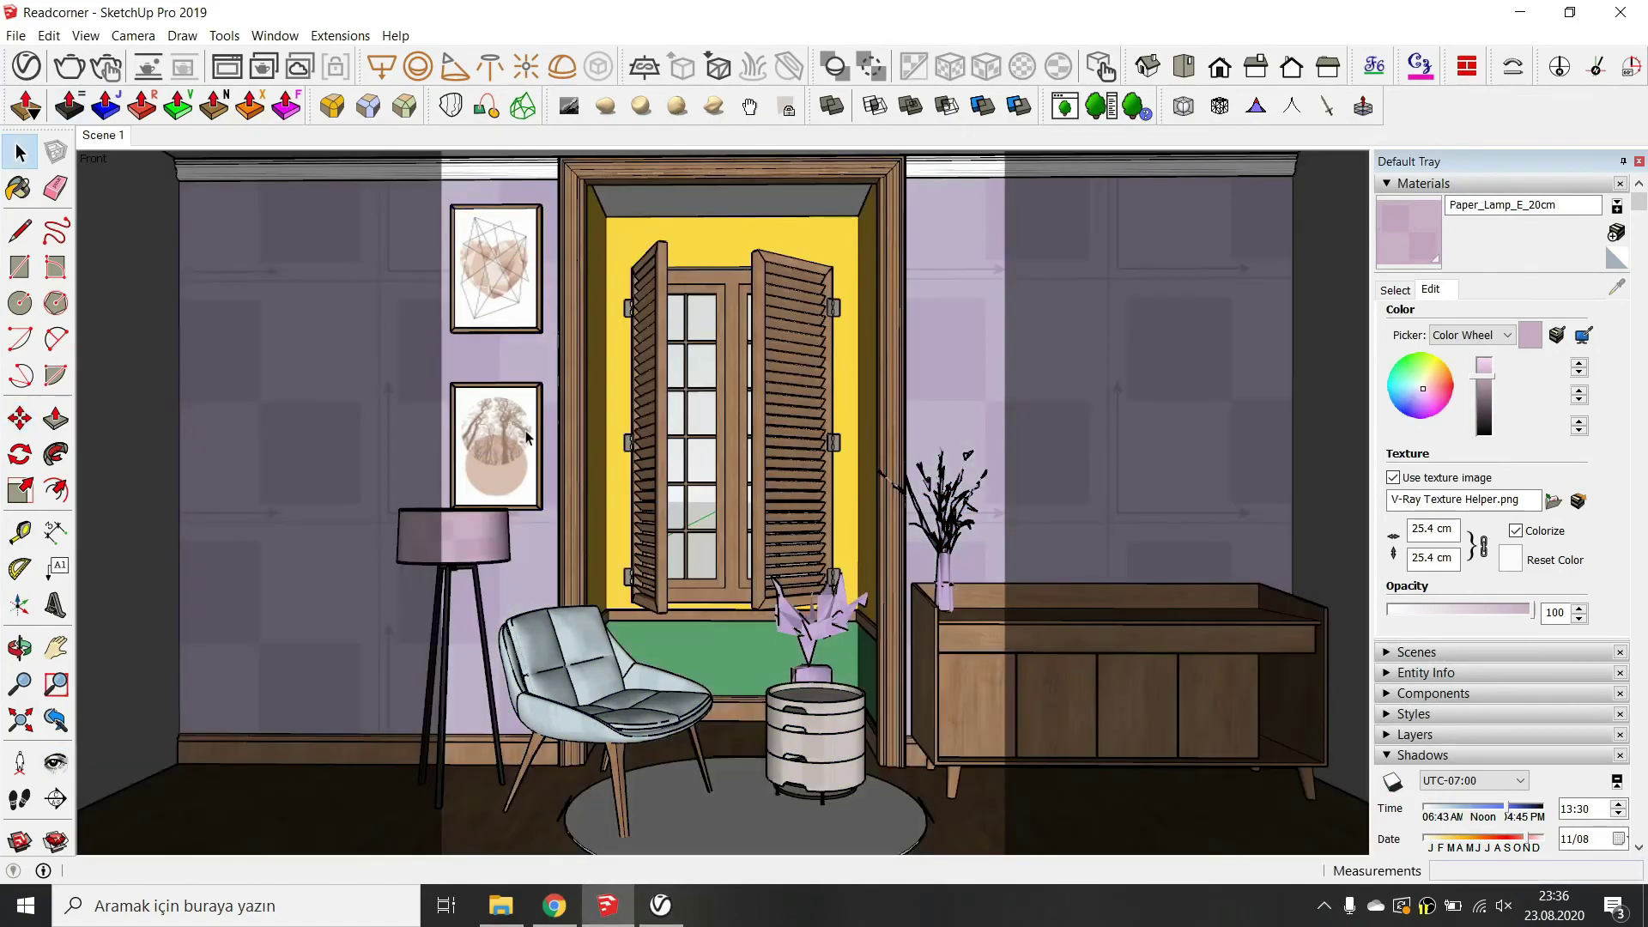
Clear the selection and render the reading corner with V-Ray.
click(873, 692)
click(74, 67)
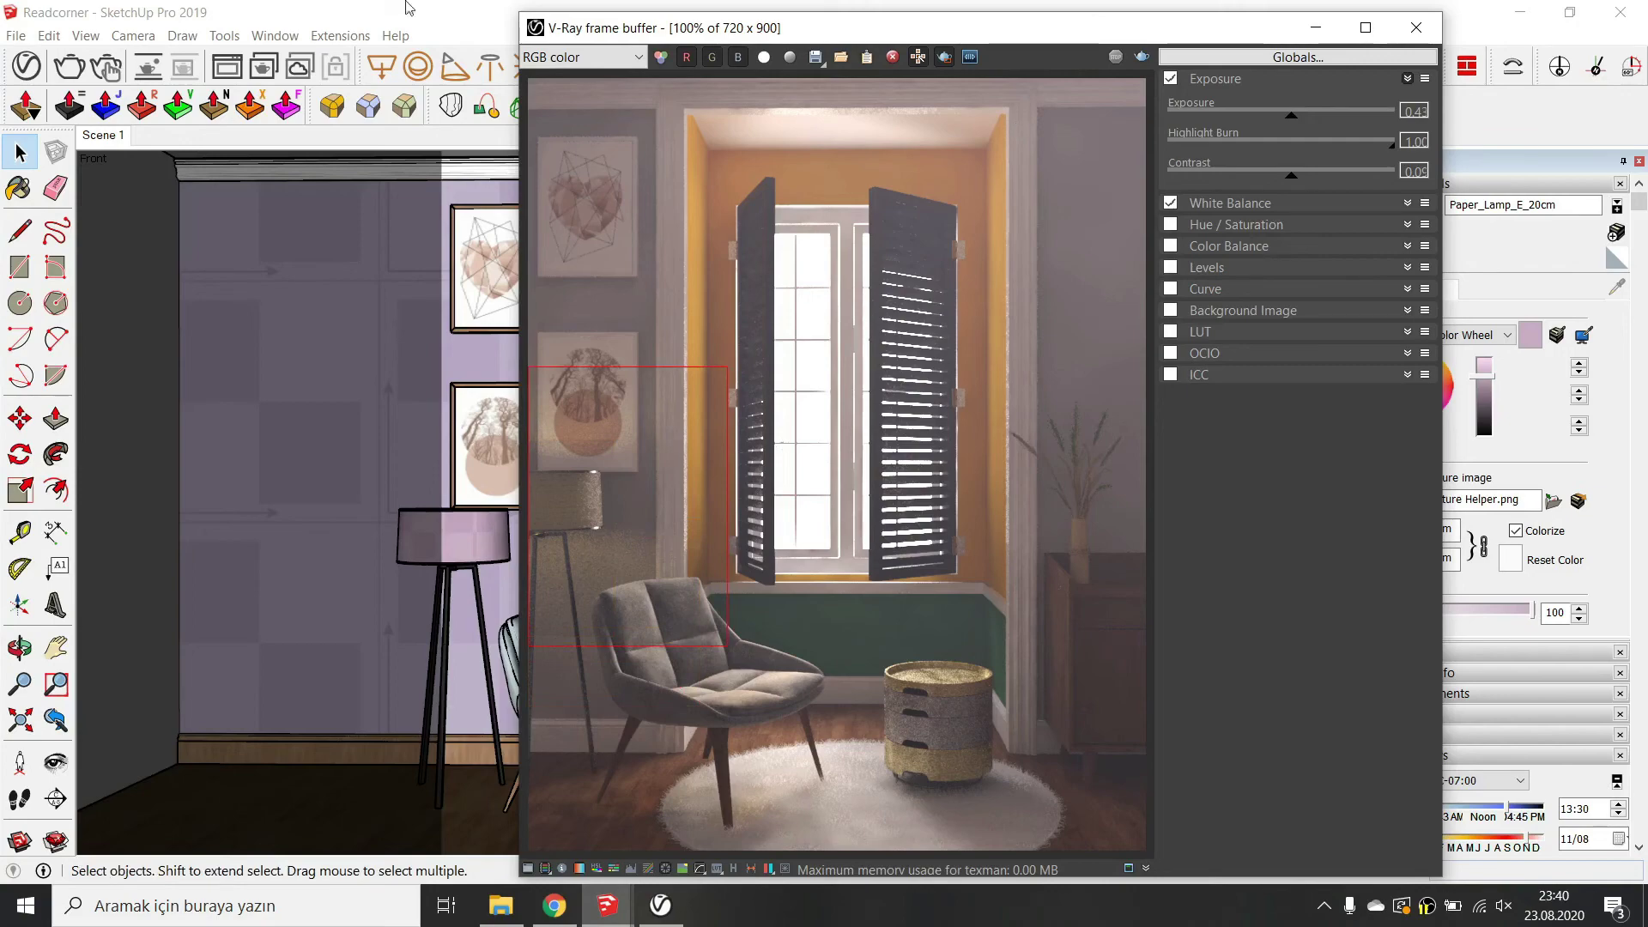
Set the Mesh Light's intensity to 120, render the scene again, and put the render and asset editor windows away.
click(26, 66)
click(723, 183)
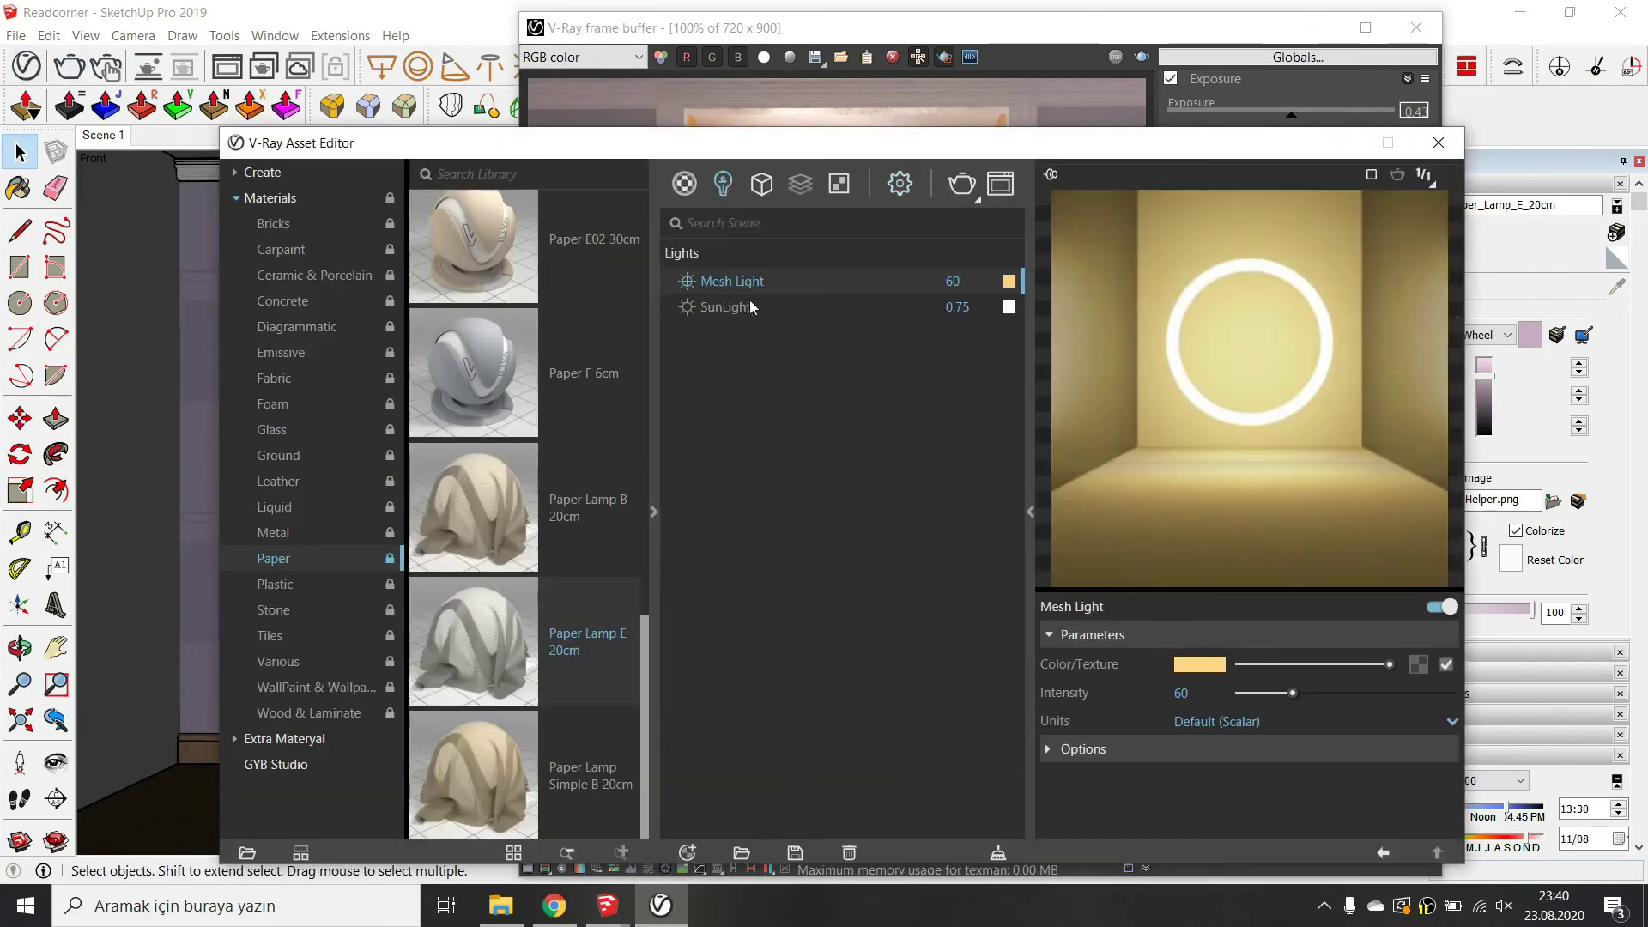
text(120)
click(963, 185)
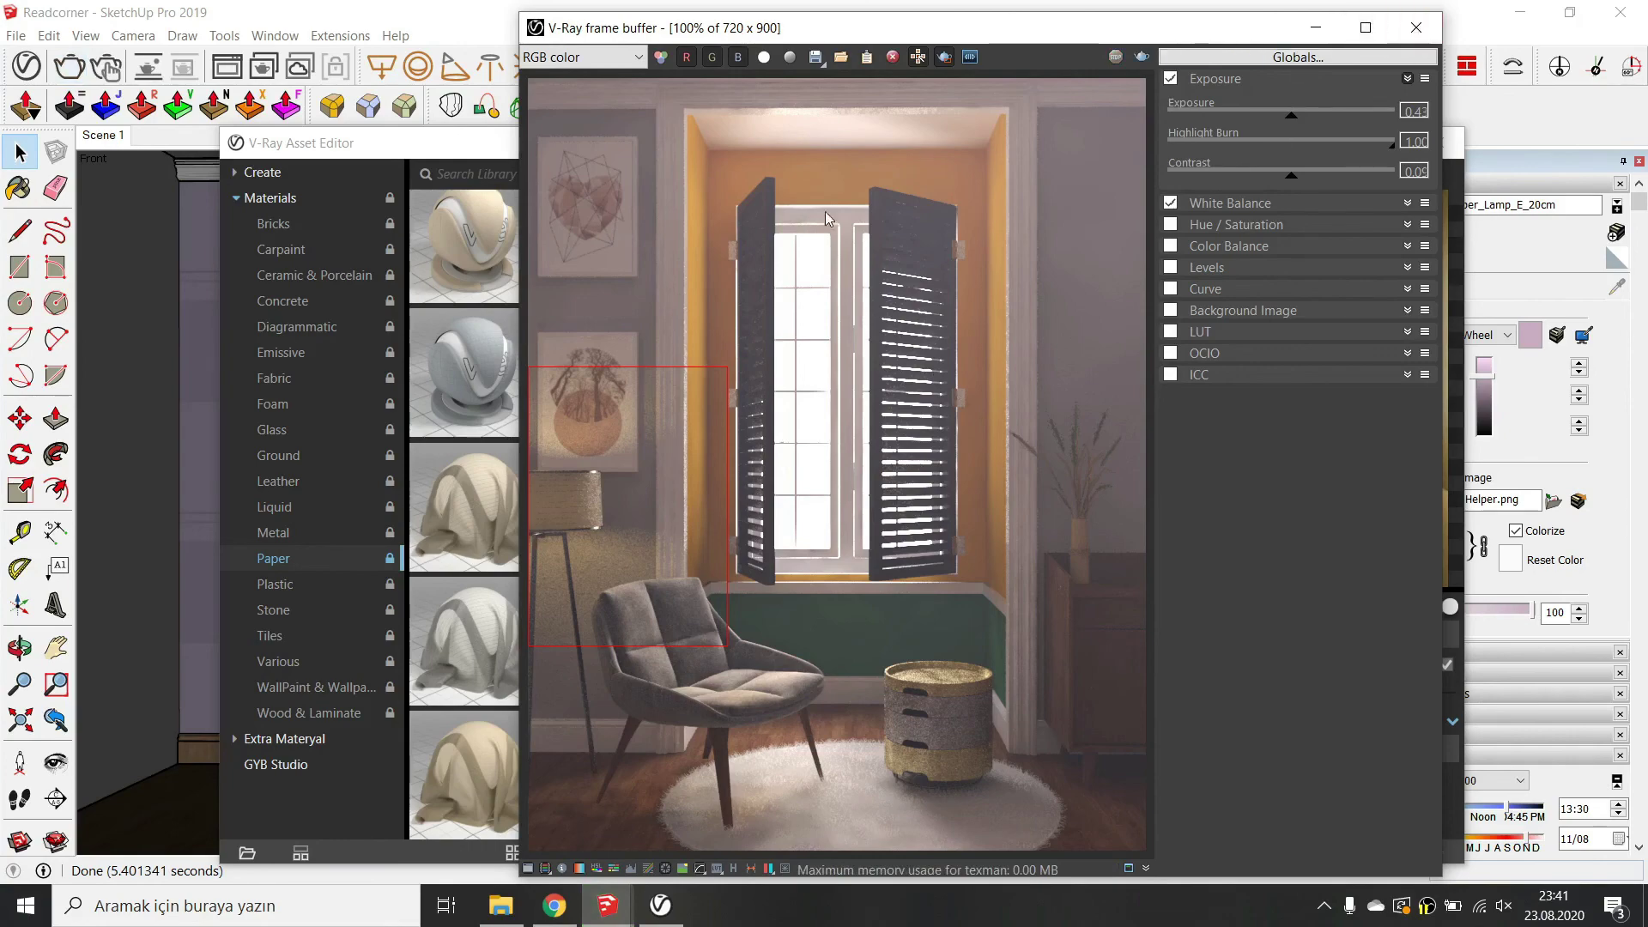
click(1315, 27)
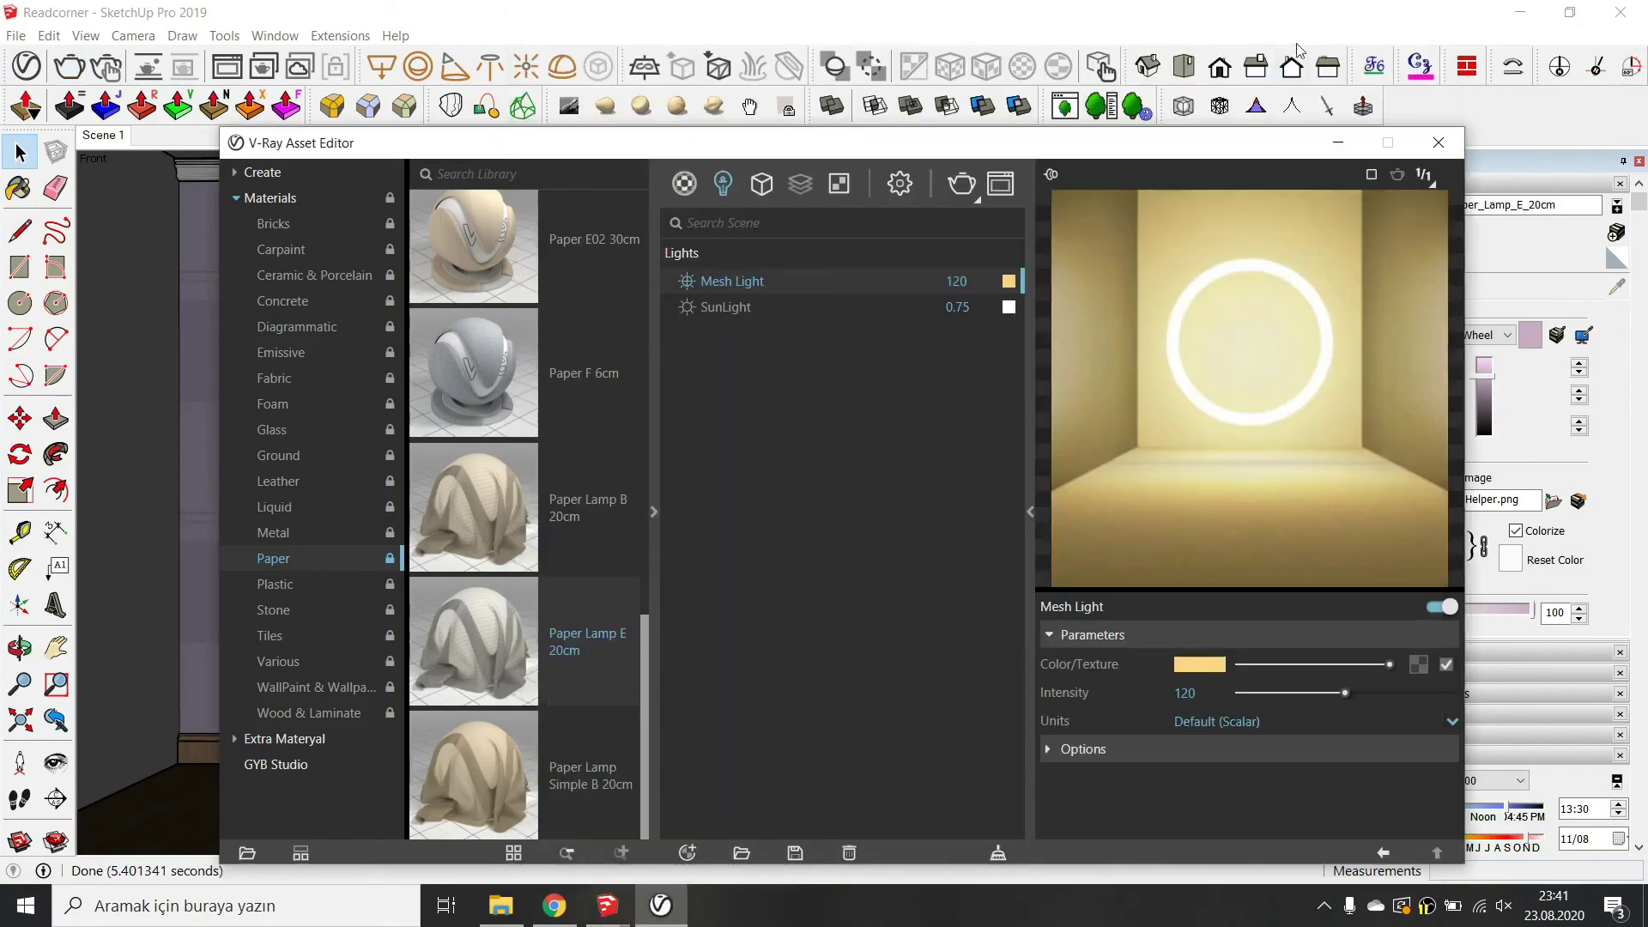
click(1338, 140)
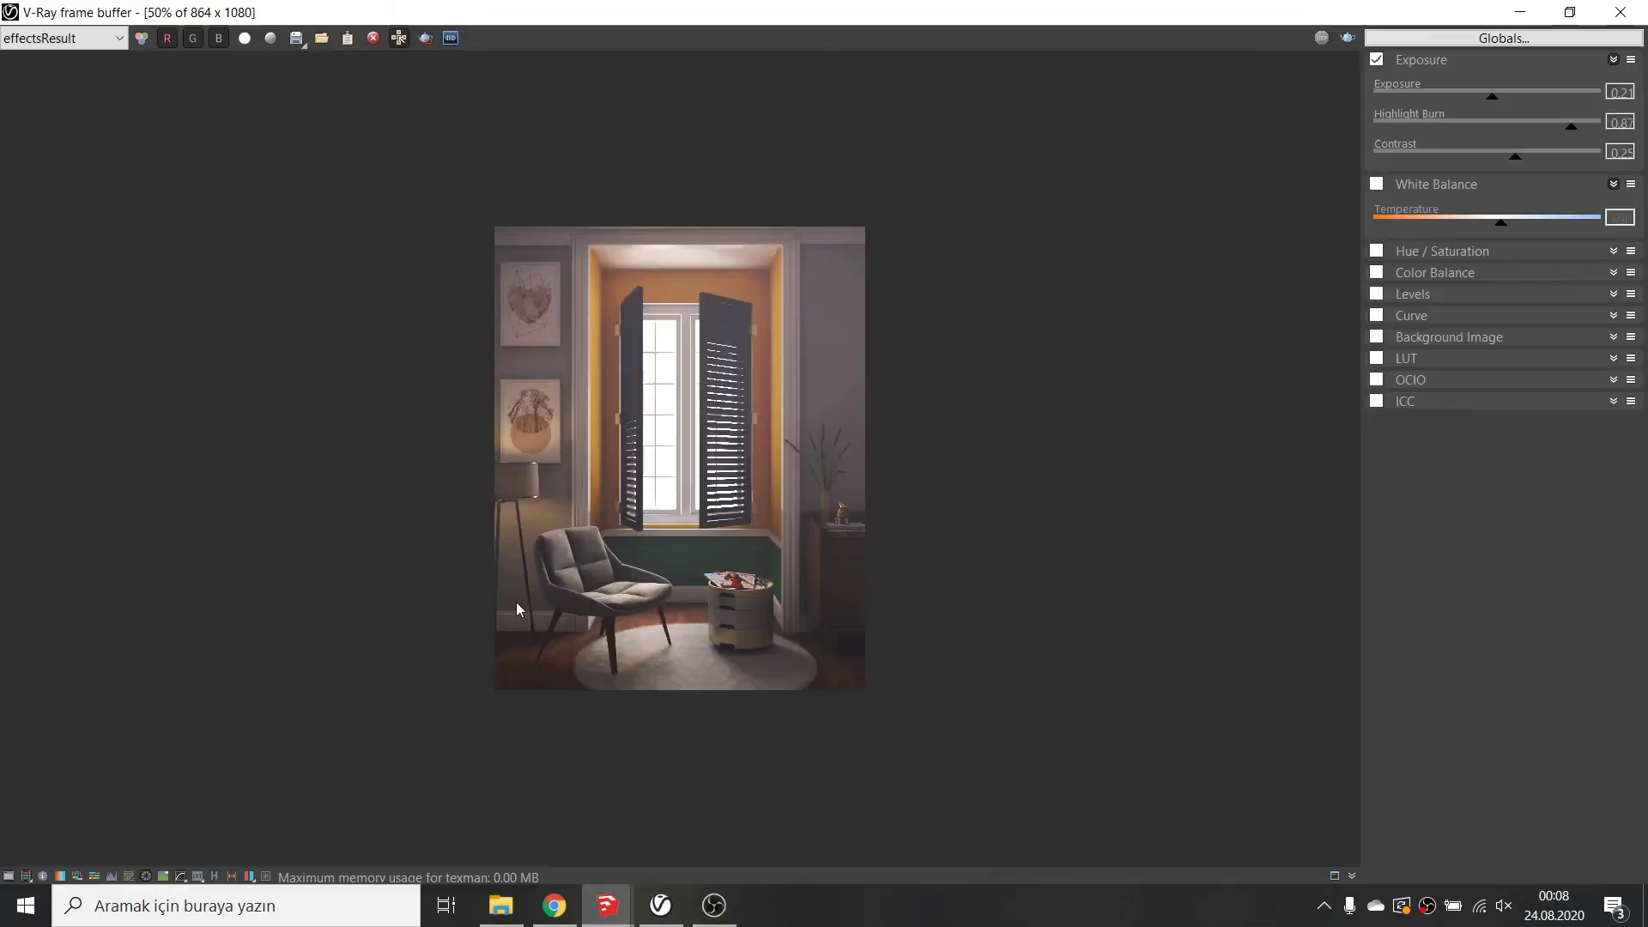
Inspect the finished render up close and set its Highlight Burn exposure correction to 1.00.
scroll(585, 562, up, 4)
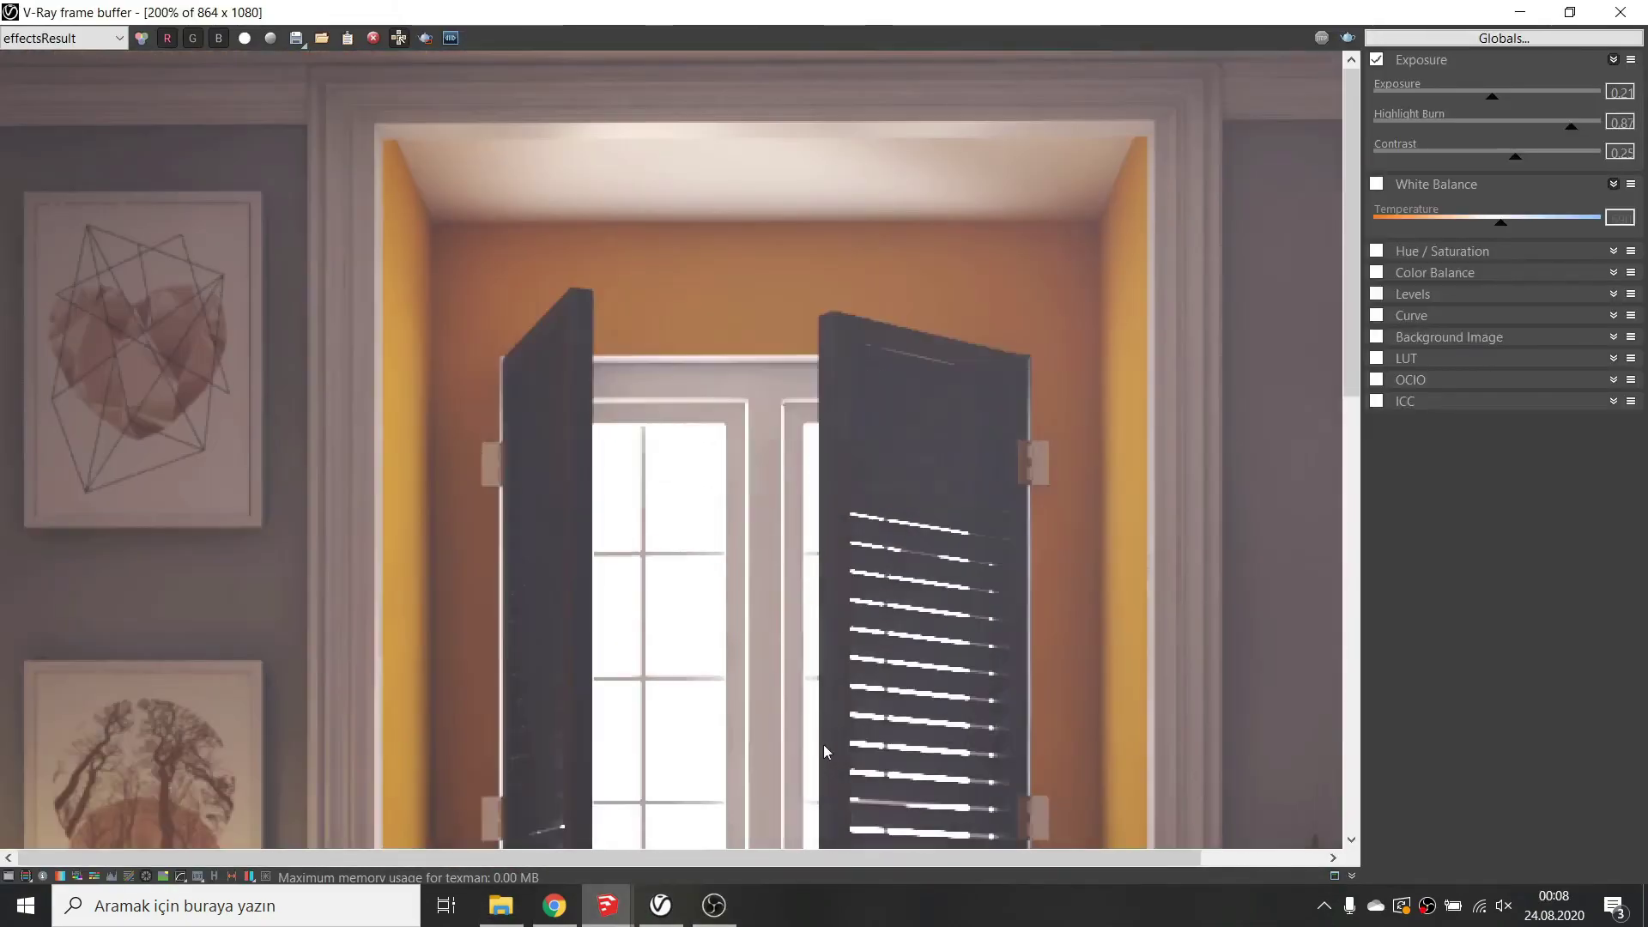
scroll(822, 744, down, 2)
middle_drag(906, 589, 908, 452)
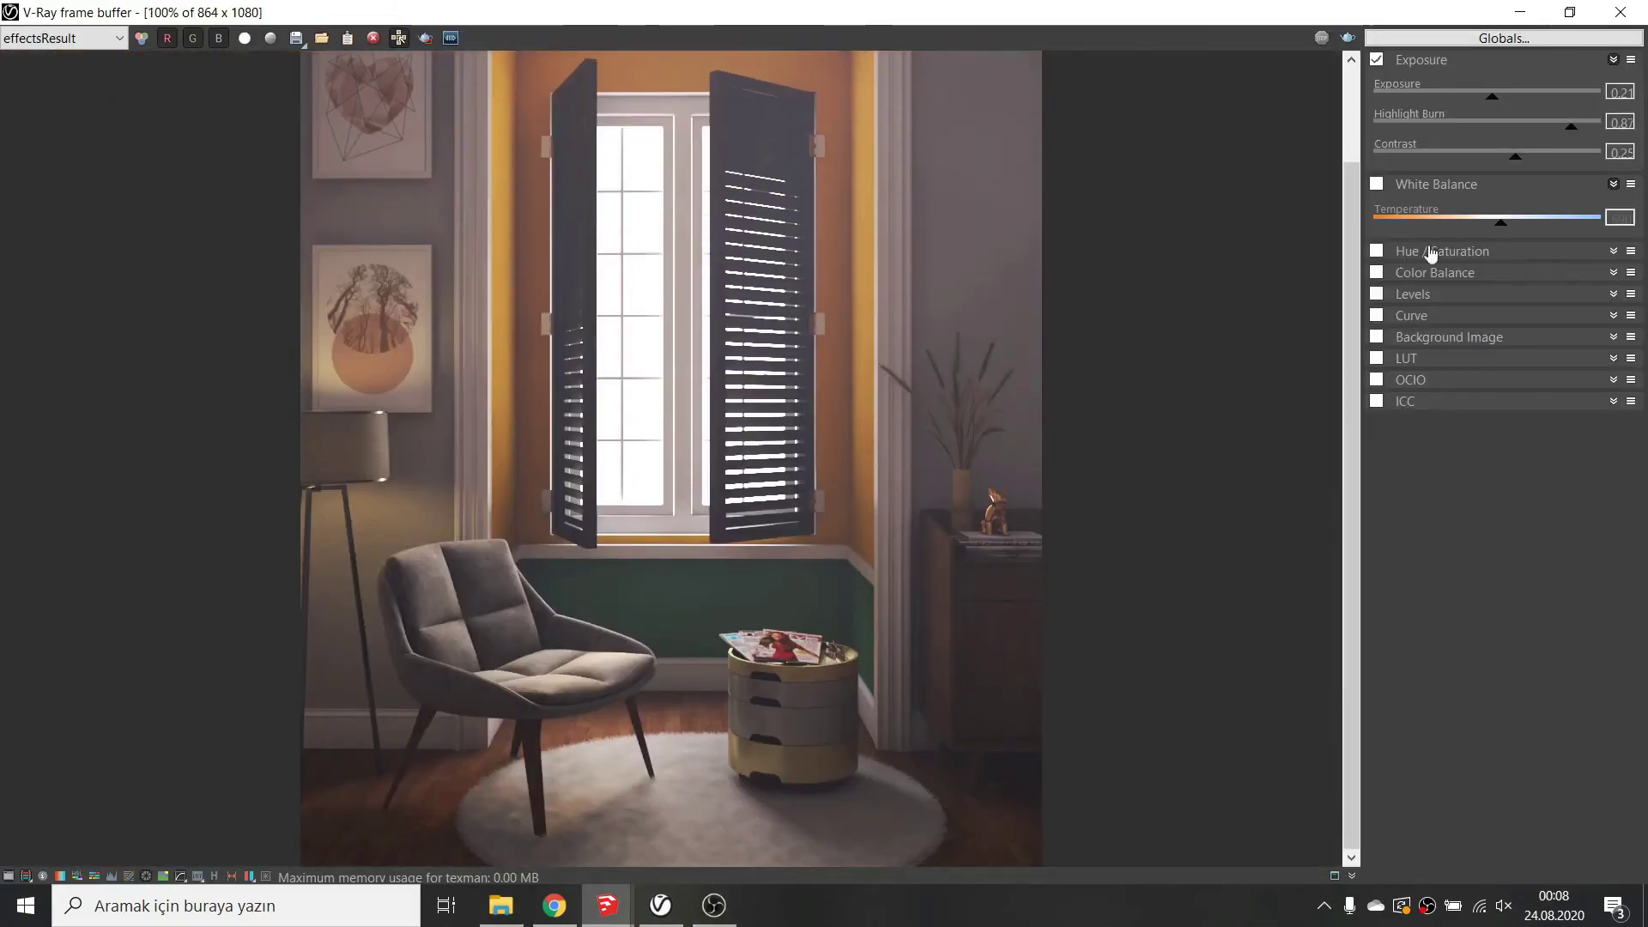
mouse_move(1573, 133)
mouse_down()
mouse_move(1390, 133)
mouse_move(1377, 171)
mouse_move(1633, 165)
mouse_up()
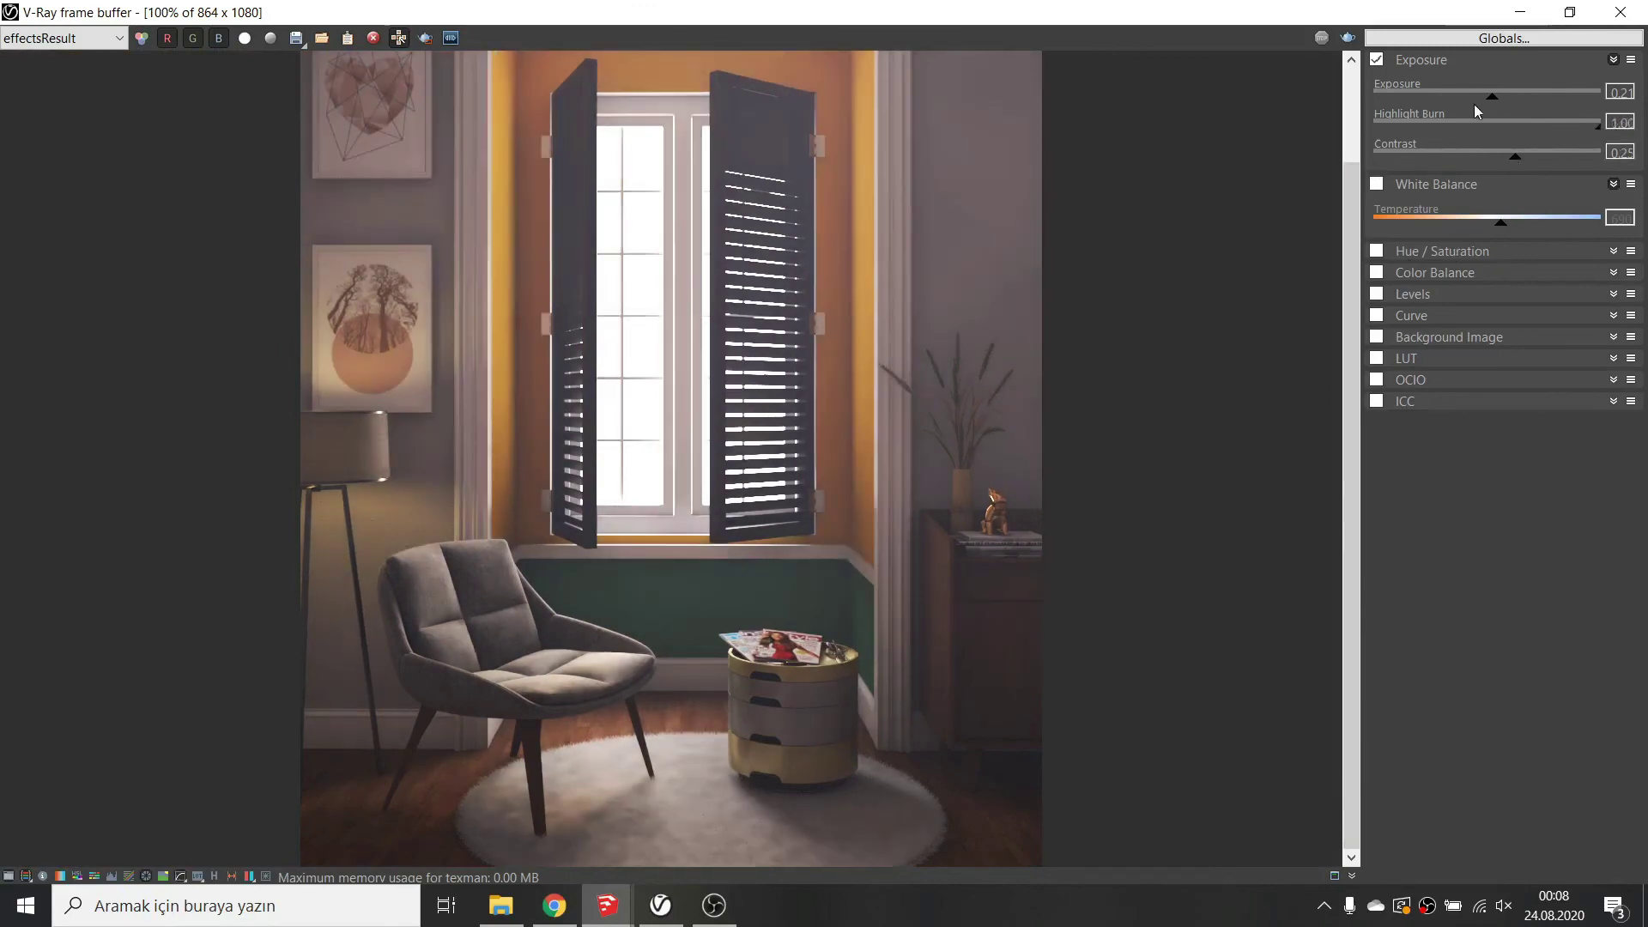